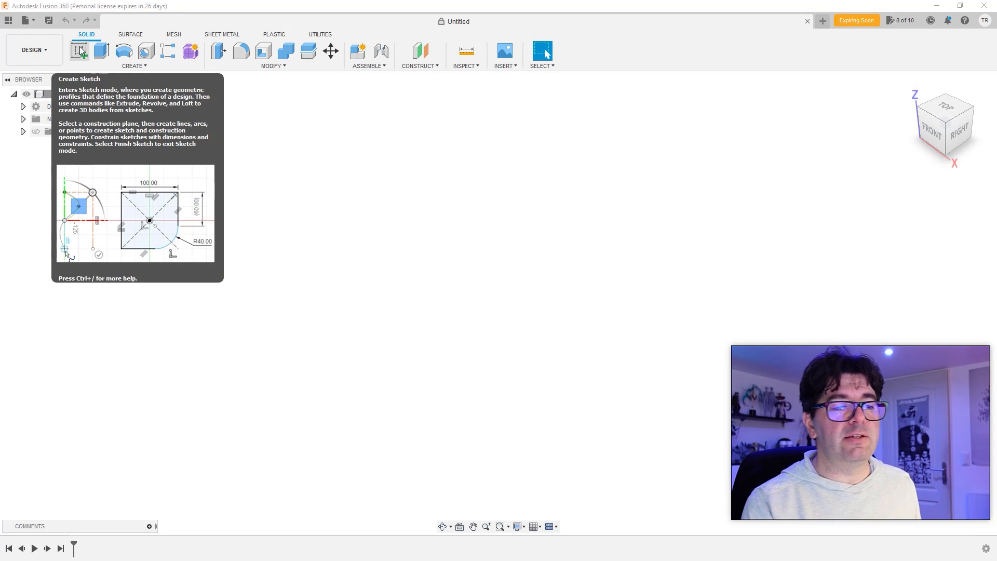
- Start a new sketch on the vertical YZ plane
left_click(80, 45)
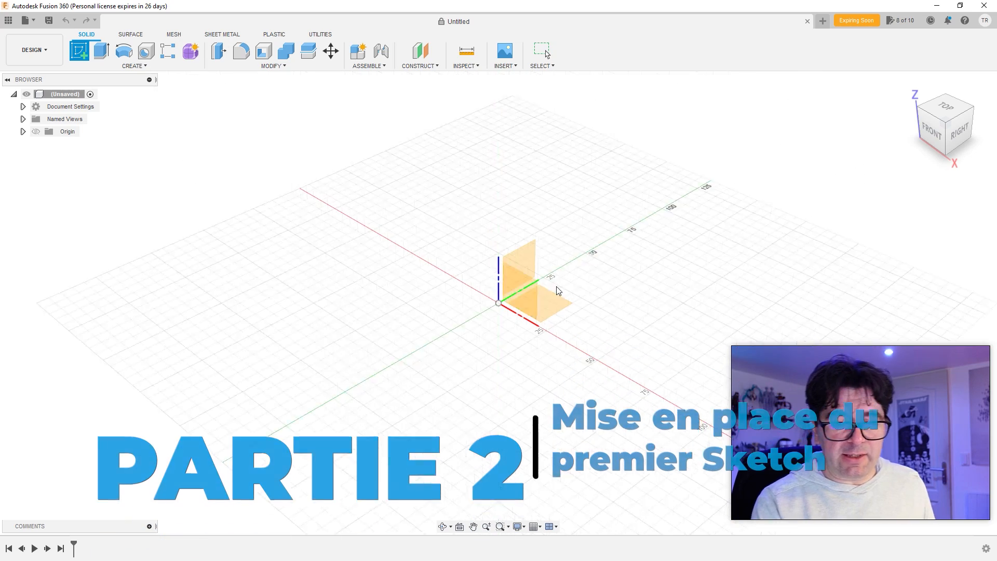
left_click(557, 289)
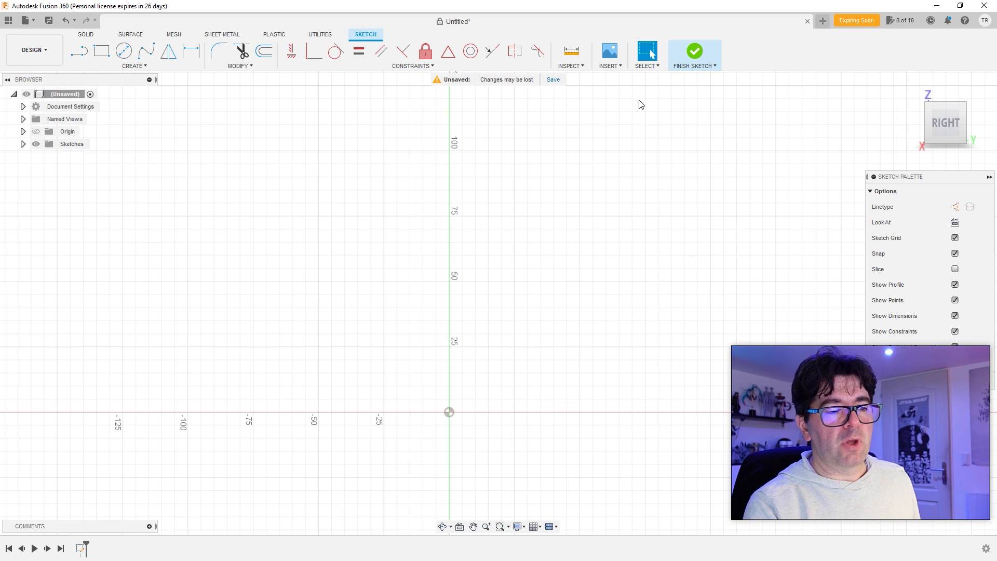
- Draw a semicircular center point arc of 300 mm radius, centred on the origin, spanning the upper half above the horizontal axis
left_click(142, 74)
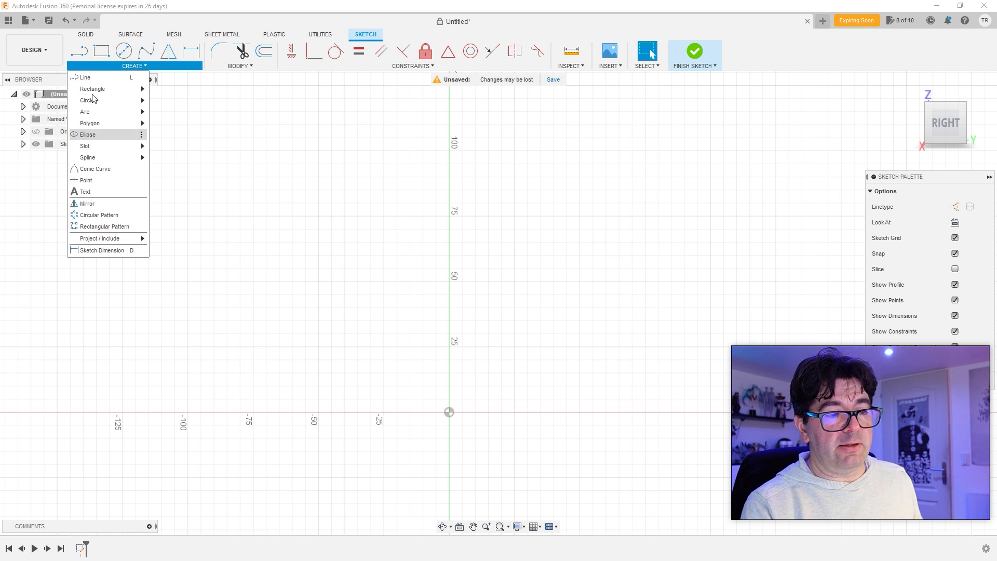
mouse_move(99, 115)
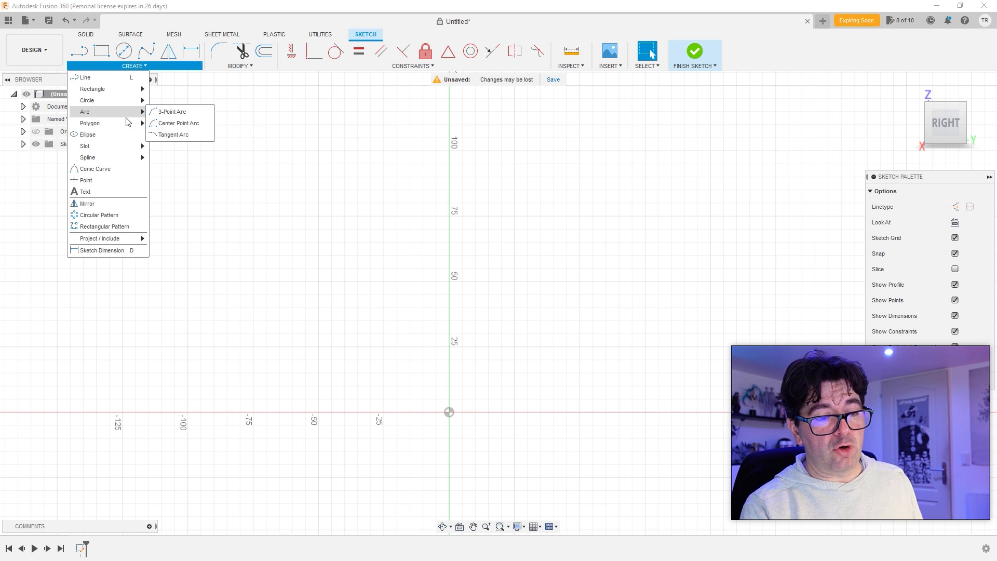
left_click(179, 126)
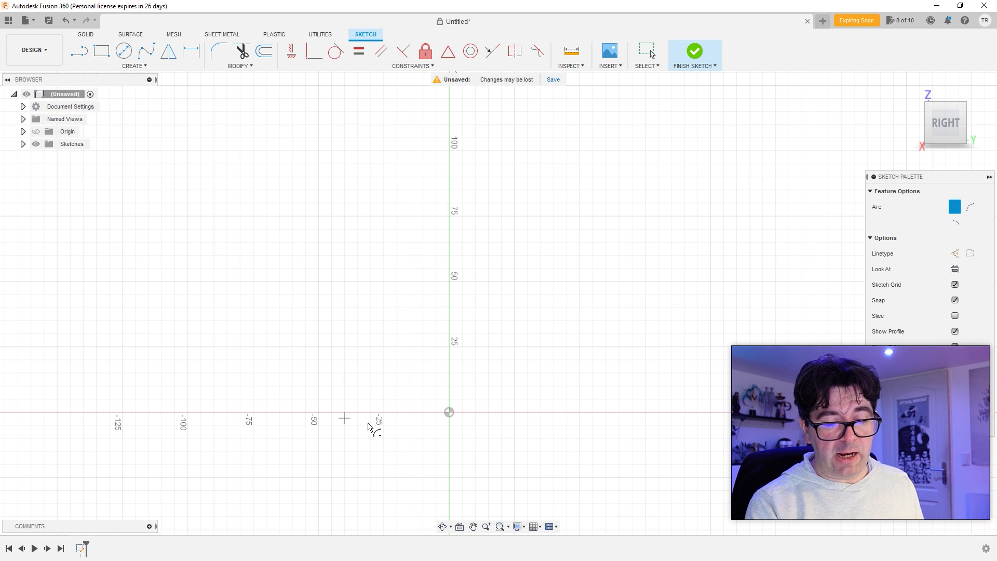
left_click(448, 412)
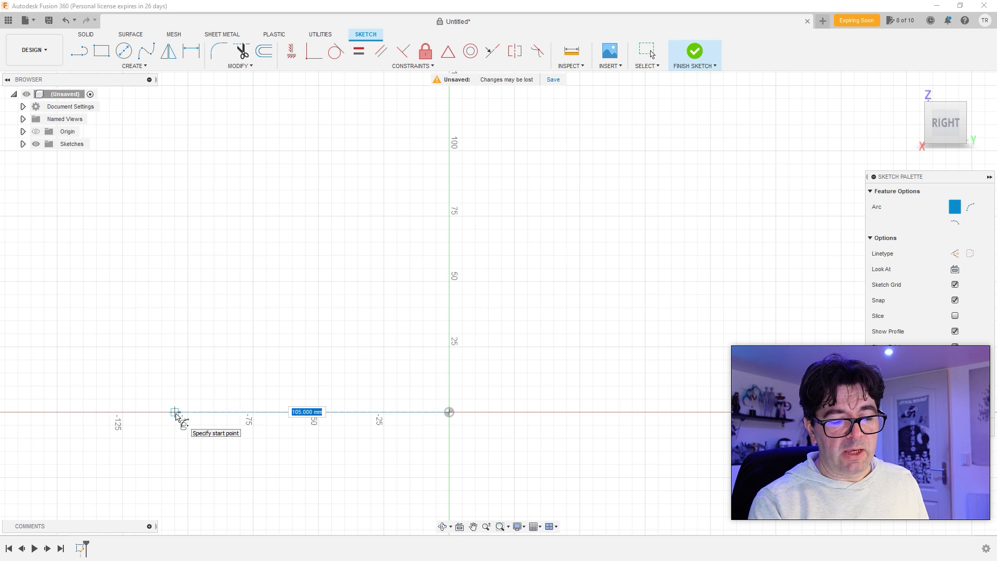
scroll(177, 415, "up", 2)
scroll(177, 416, "down", 4)
middle_click_drag(161, 405, 349, 400)
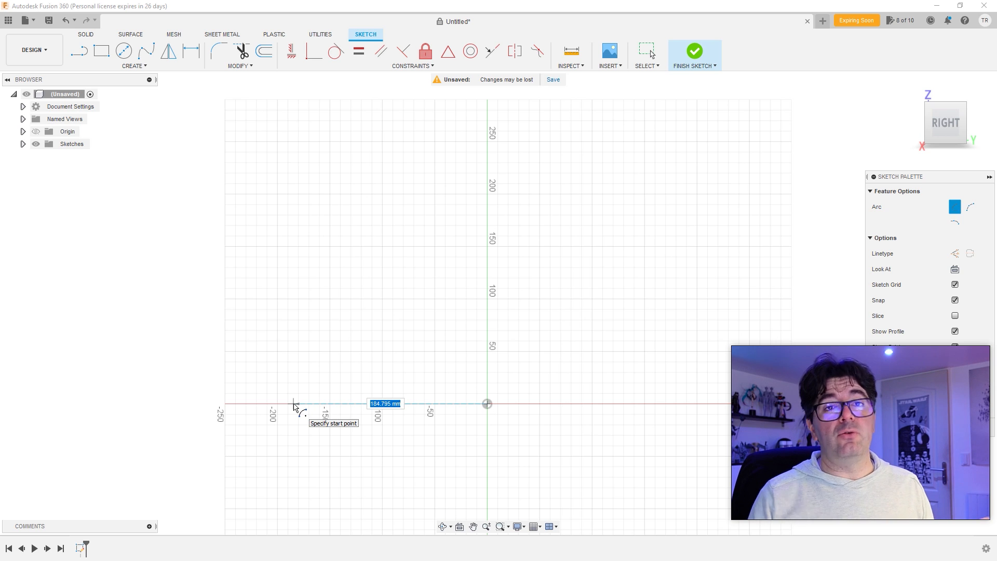
type("300")
key("Return")
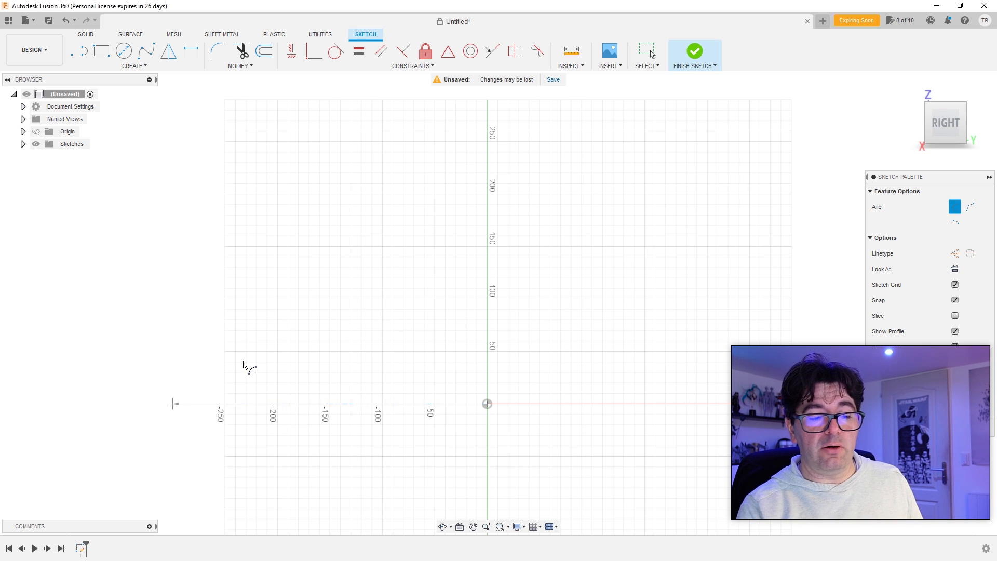
left_click(649, 404)
scroll(597, 352, "down", 3)
middle_click_drag(576, 330, 491, 356)
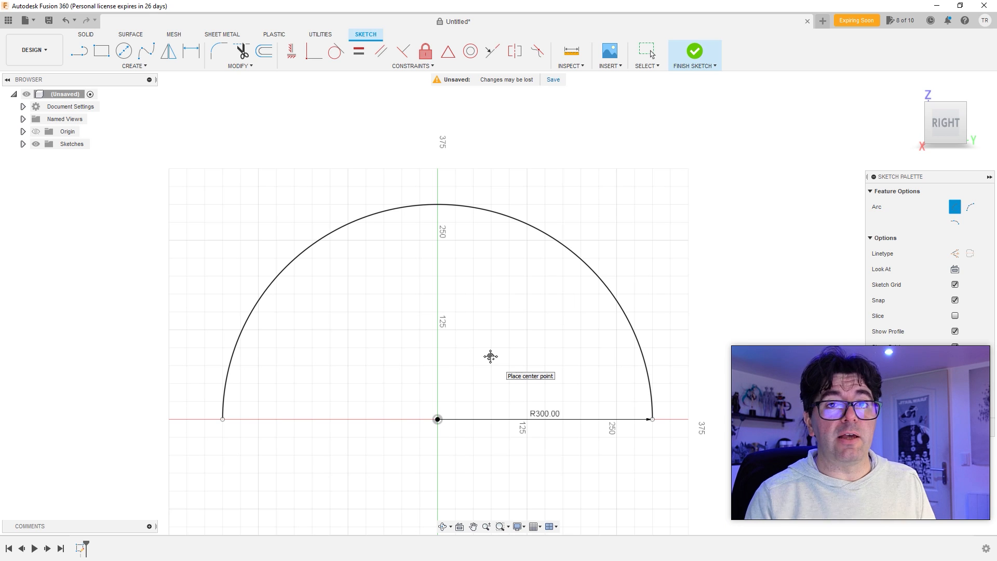
key("Escape")
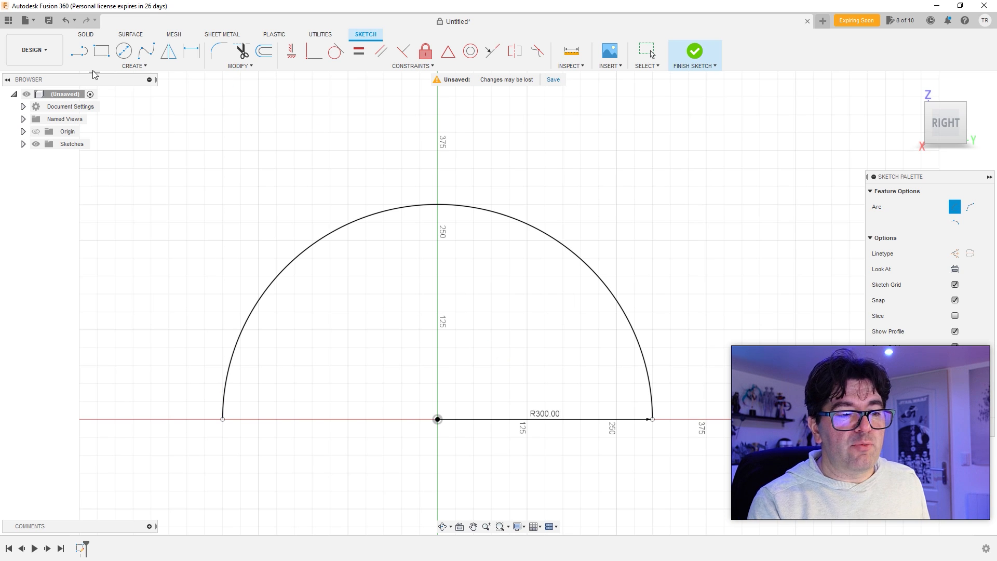
key("Escape")
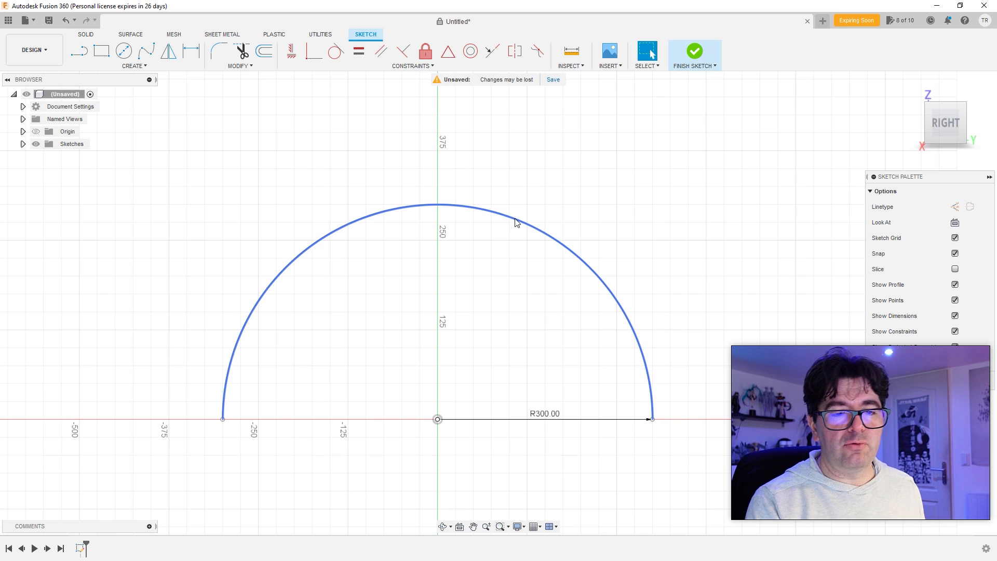
- Convert the 300 mm radius arc to construction geometry
left_click(518, 220)
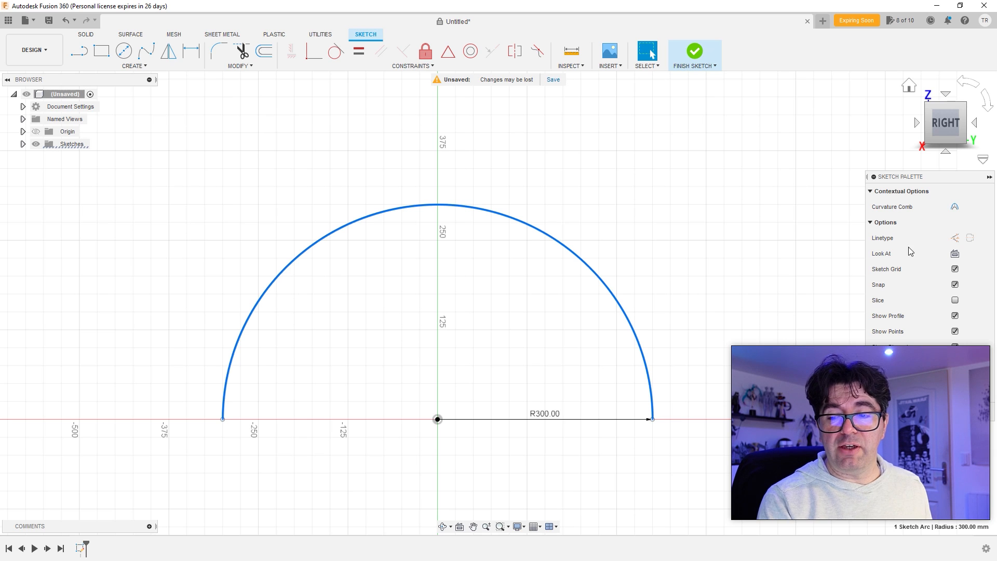
left_click(956, 239)
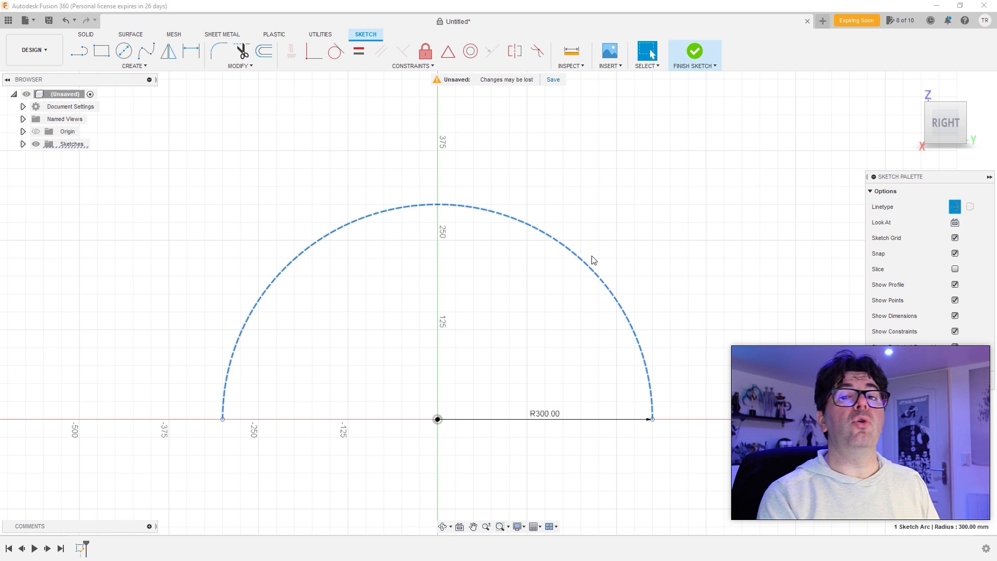
middle_click_drag(448, 247, 524, 248)
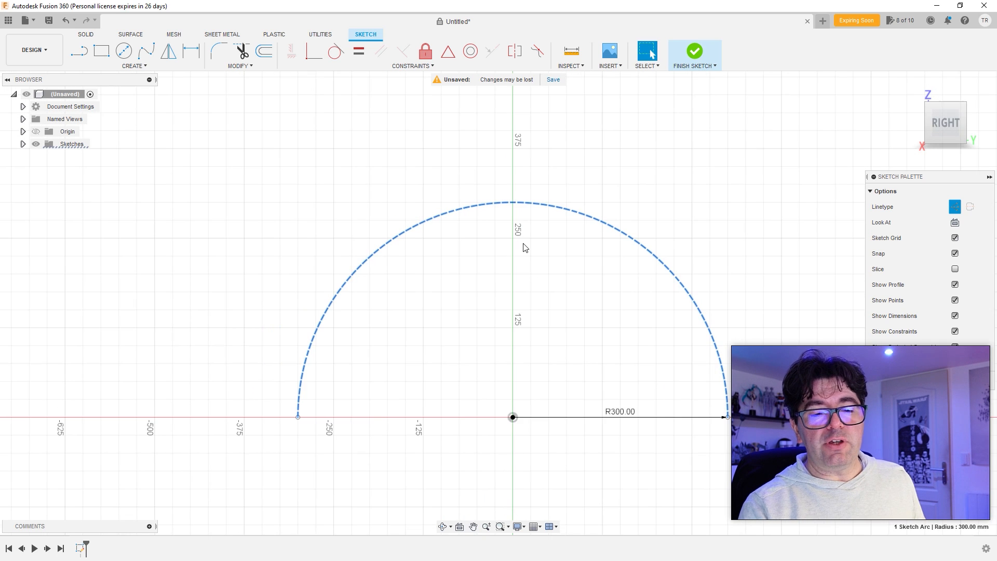
scroll(525, 247, "down", 1)
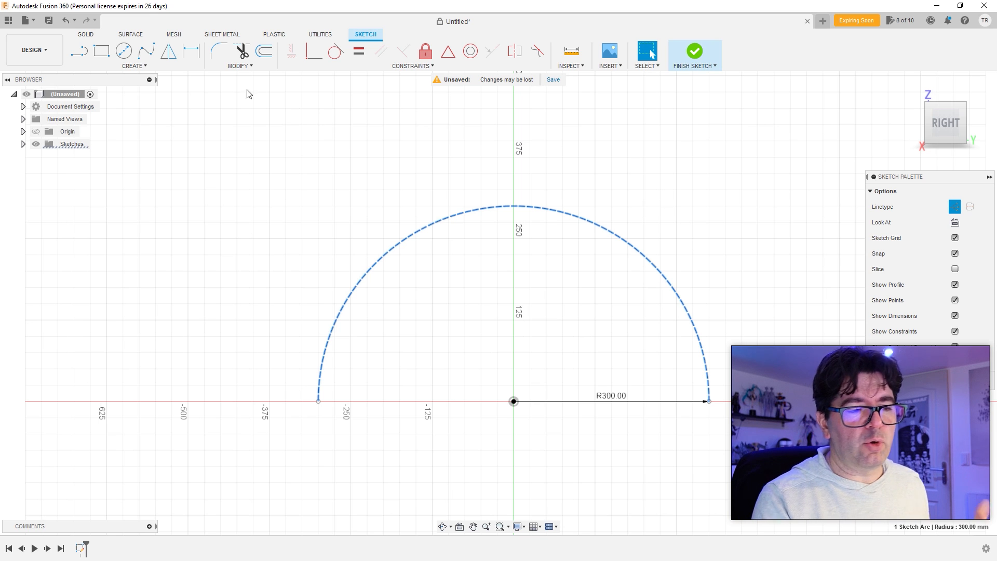
- Draw a 345 mm horizontal line from the origin past the arc's left end and convert it to construction geometry
left_click(79, 52)
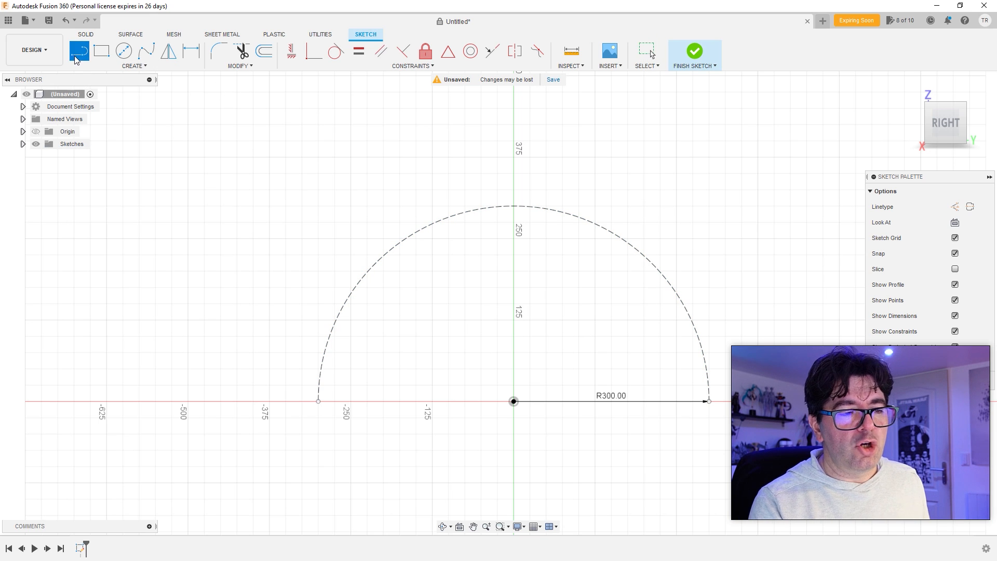
left_click(513, 403)
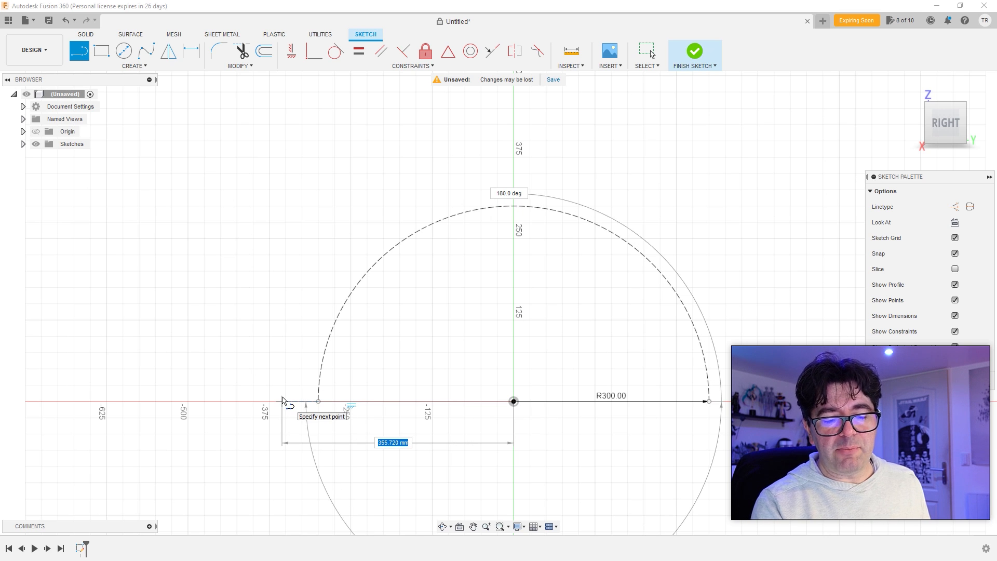
type("345")
key("Return")
key("Escape")
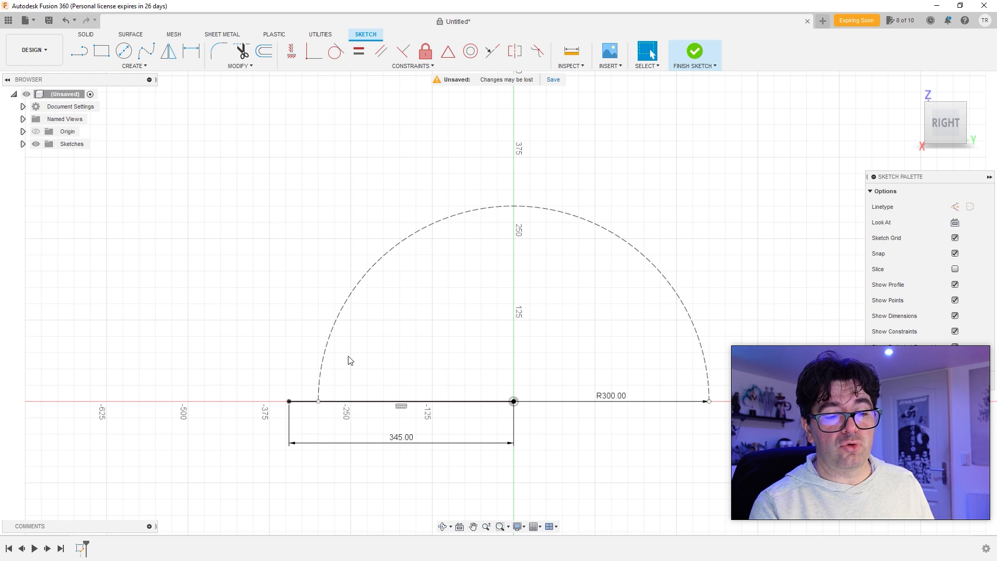
left_click(377, 403)
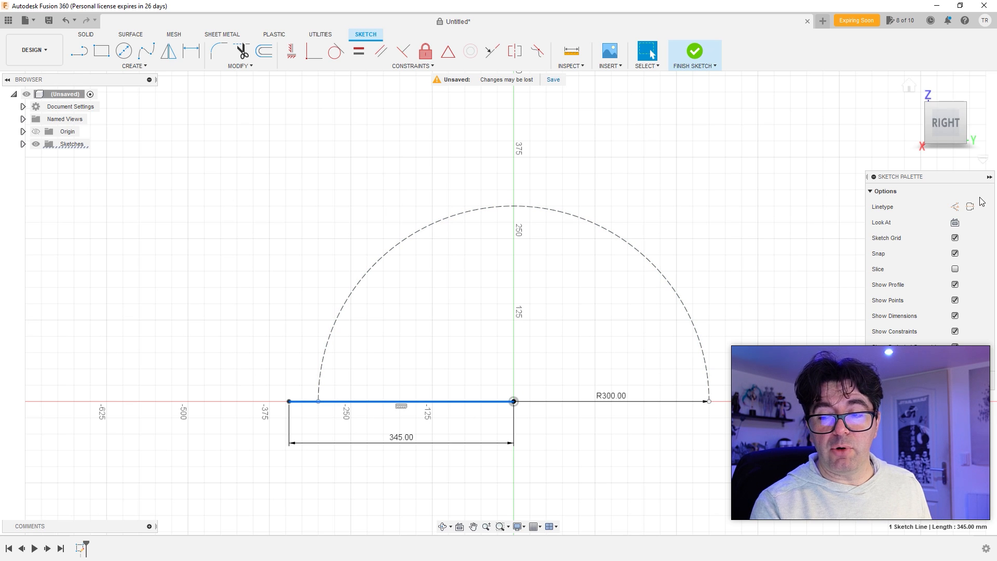
left_click(954, 207)
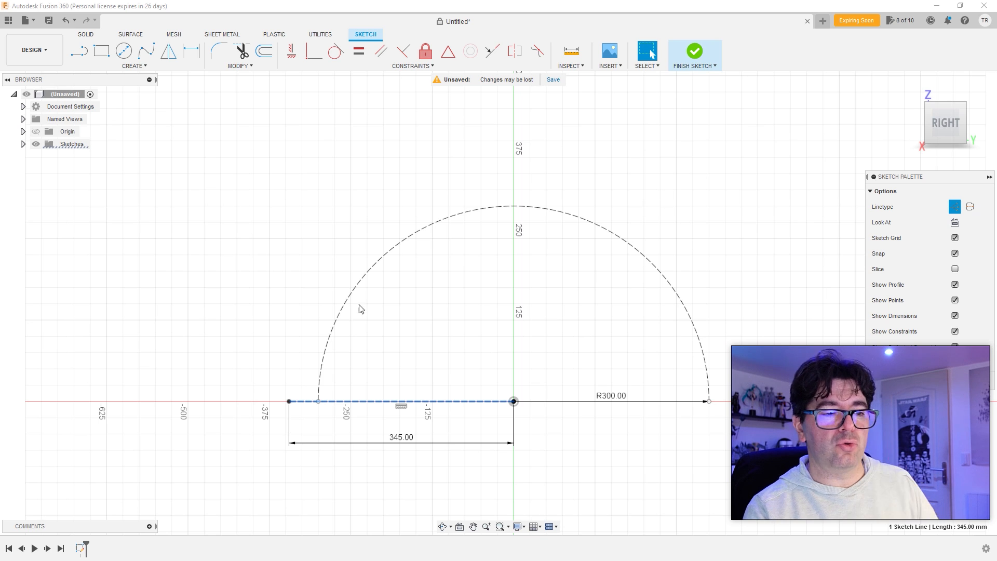
- Start a circular sketch pattern of the 345 mm construction line, using the origin as its center point
left_click(143, 66)
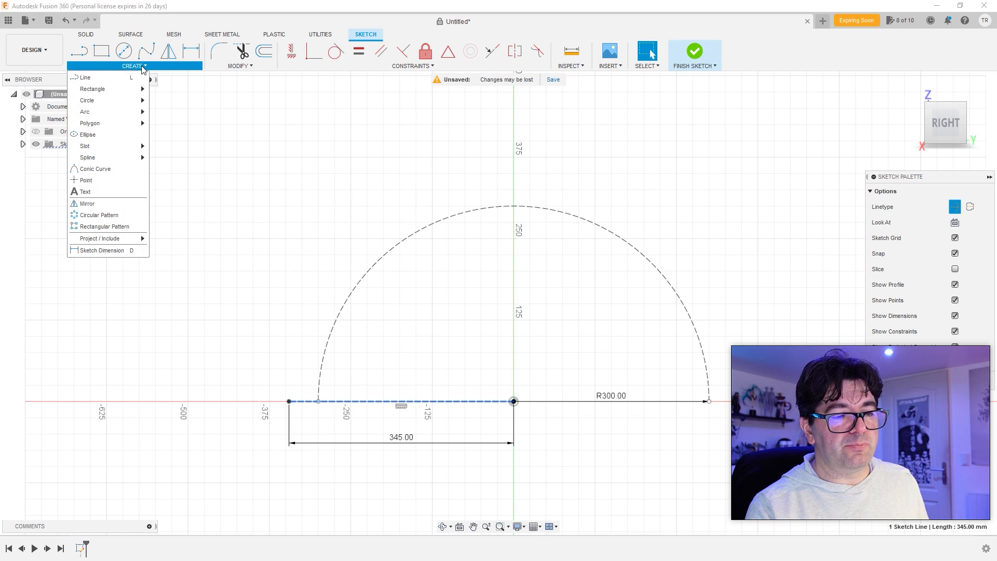
left_click(88, 216)
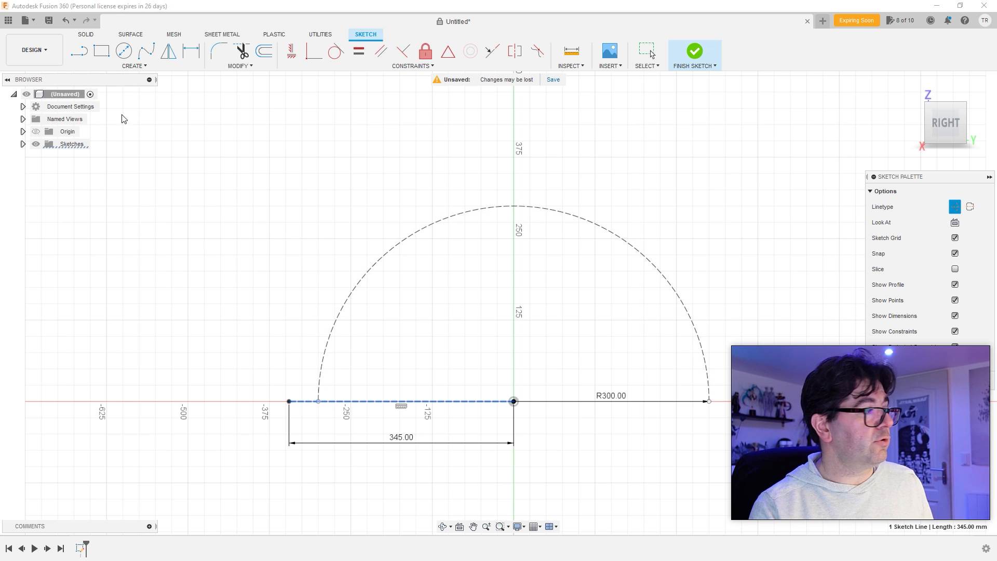
left_click_drag(124, 317, 747, 134)
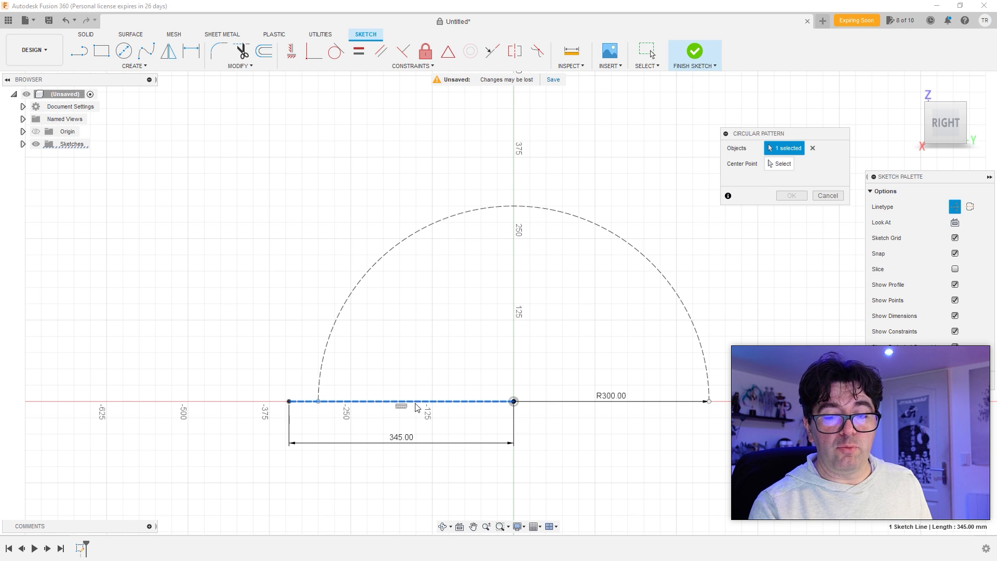
left_click(779, 163)
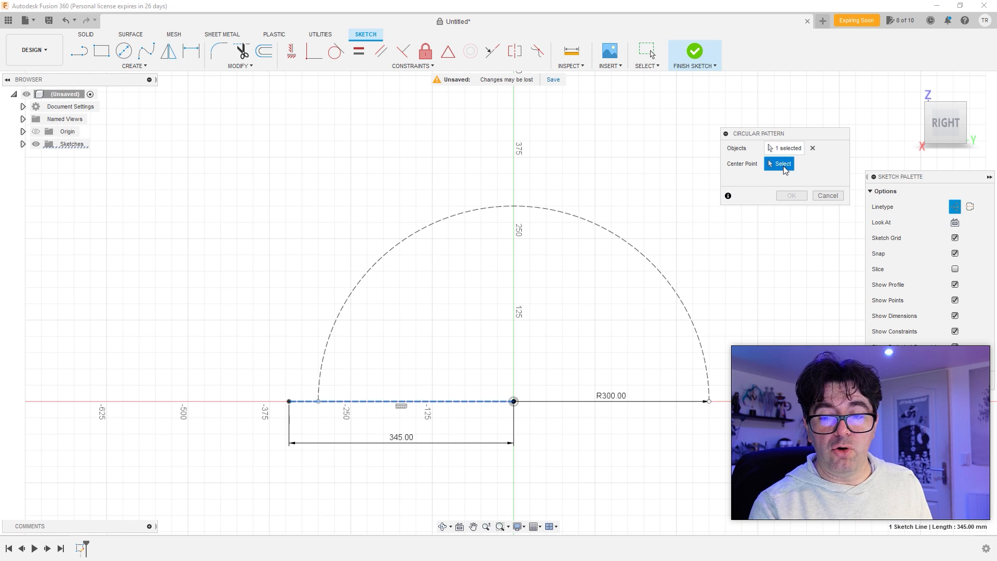
left_click(514, 401)
scroll(516, 406, "up", 2)
scroll(581, 381, "down", 5)
middle_click_drag(585, 379, 532, 289)
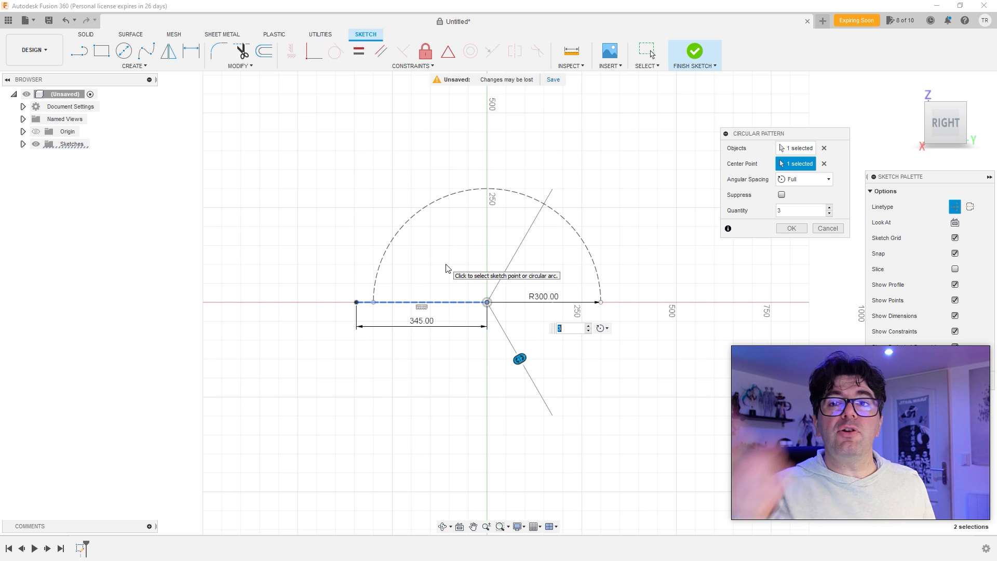
- Set the pattern's angular spacing to Angle with a total angle of -180 degrees and a quantity of 6
left_click(798, 179)
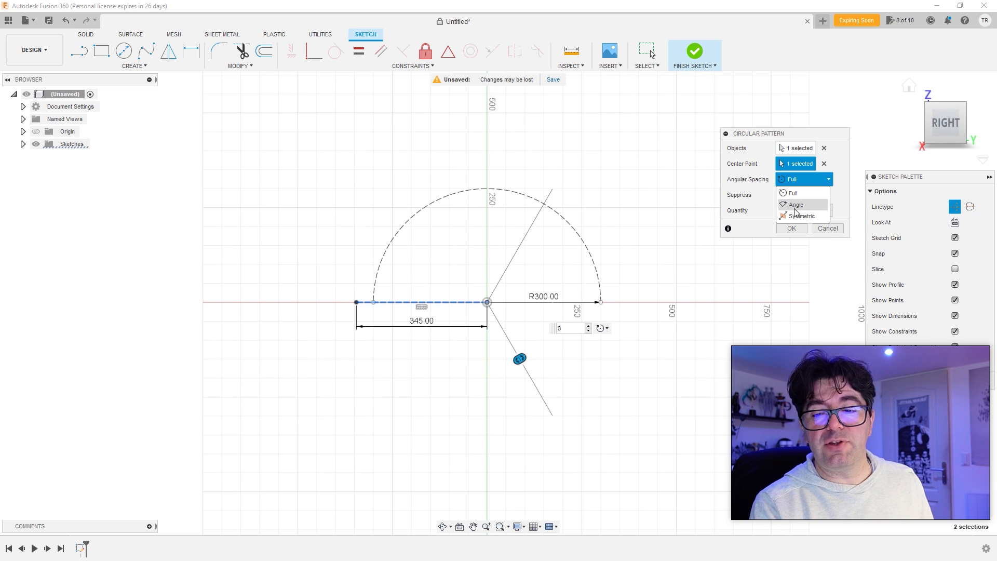
left_click(795, 205)
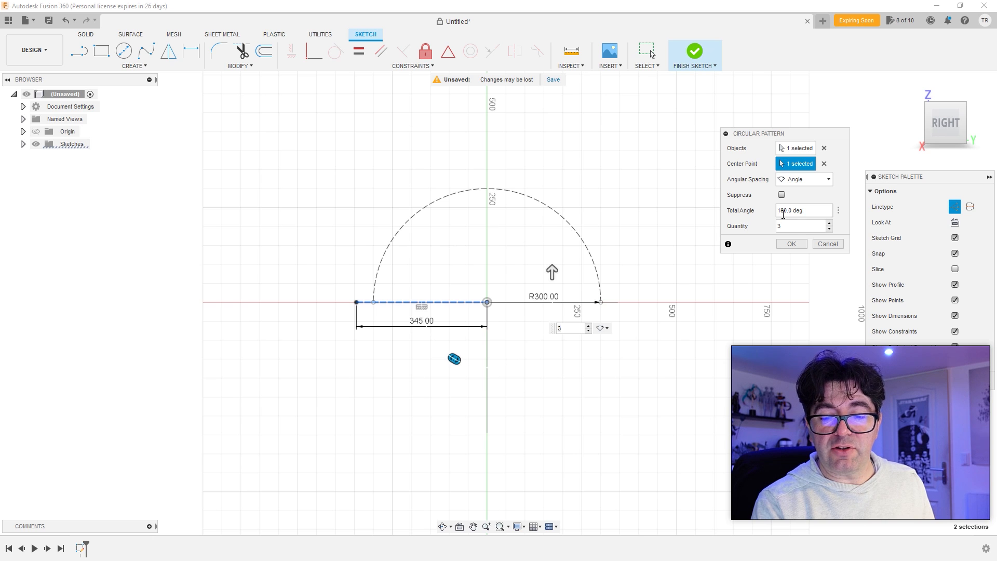
left_click(830, 223)
left_click(830, 229)
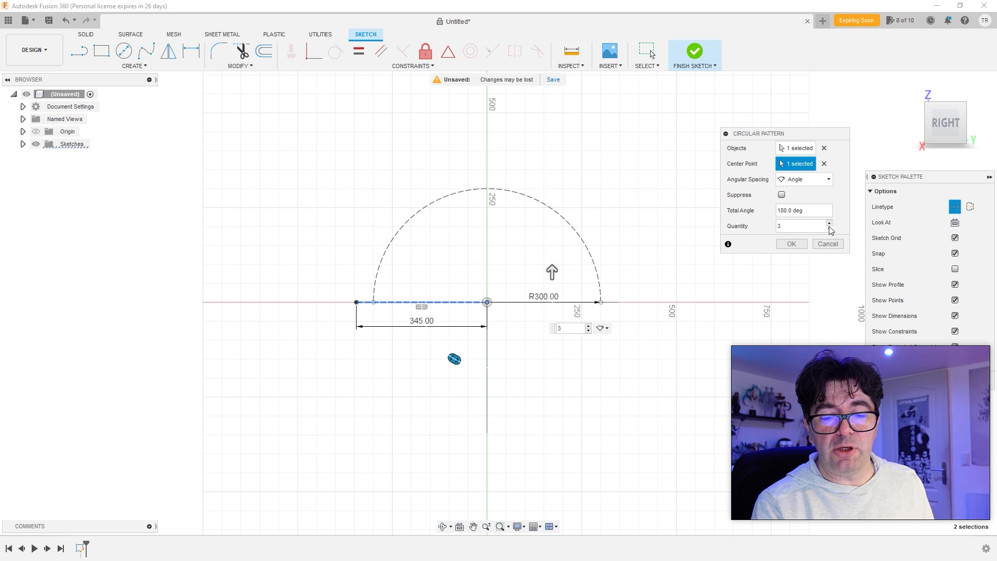
left_click(830, 224)
left_click(830, 224)
left_click(830, 224)
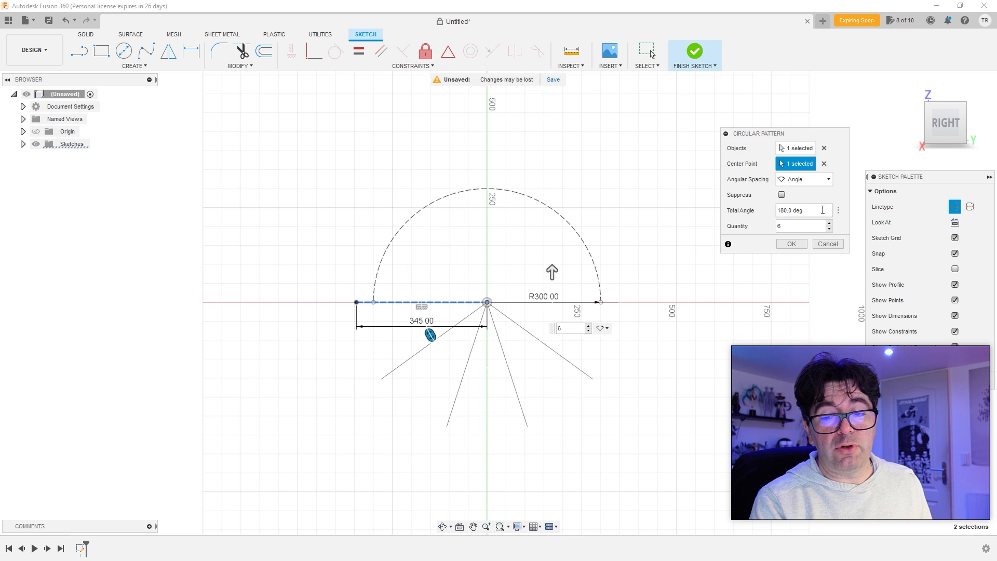
key("Home")
type("-")
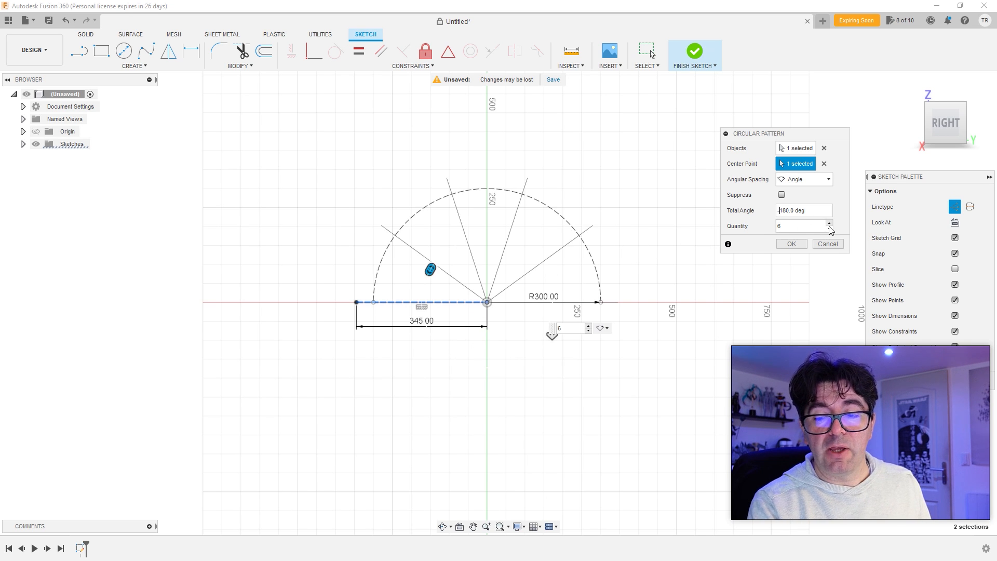
left_click(808, 226)
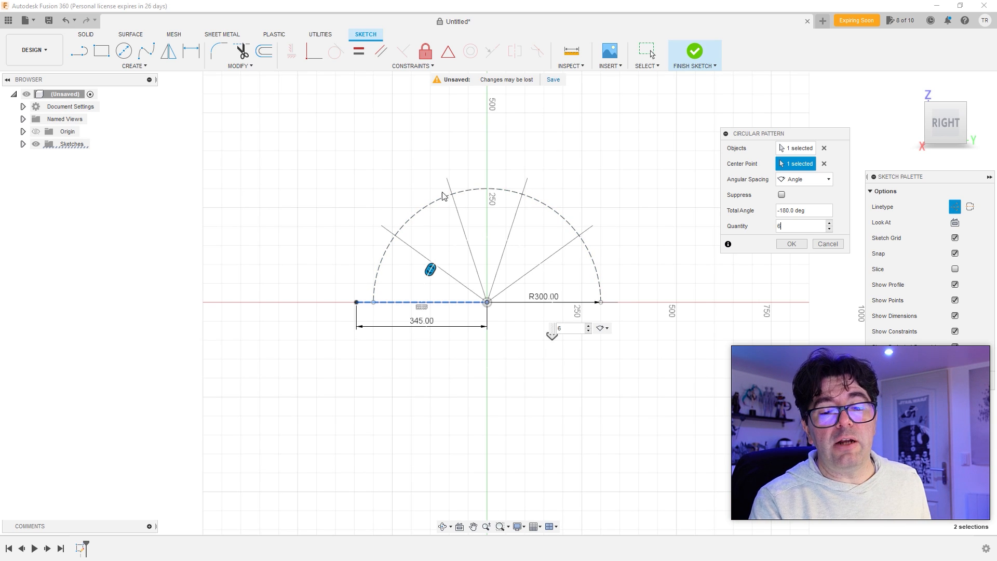
scroll(467, 208, "up", 2)
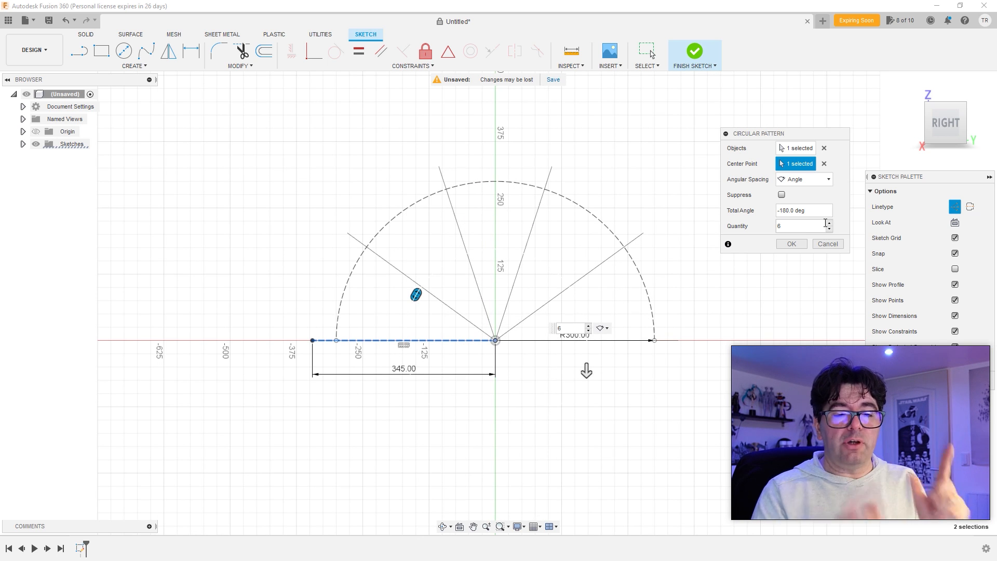
- Set the circular pattern's quantity to 8 and apply the pattern
left_click(828, 223)
left_click(828, 223)
left_click(829, 224)
left_click(829, 224)
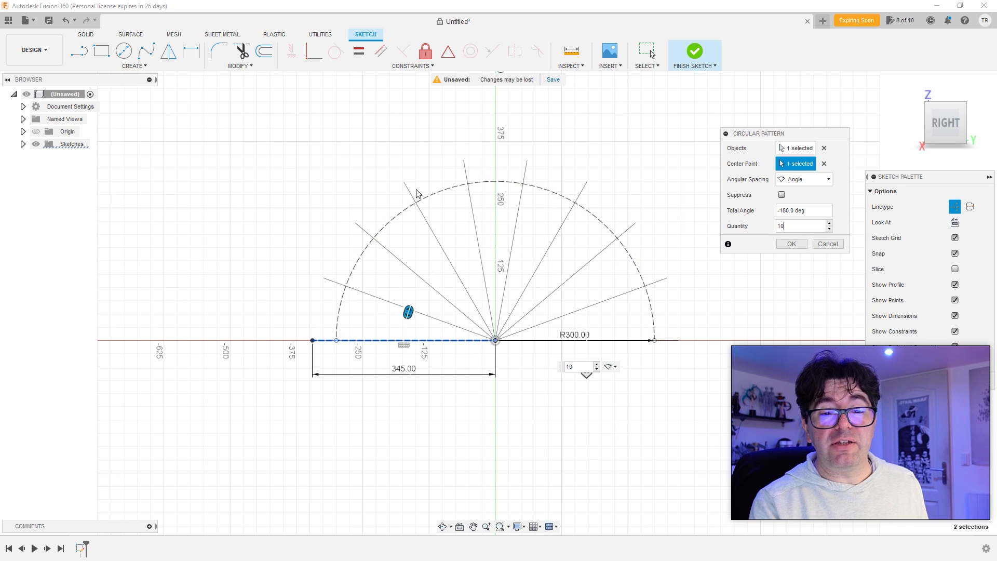
left_click(475, 188)
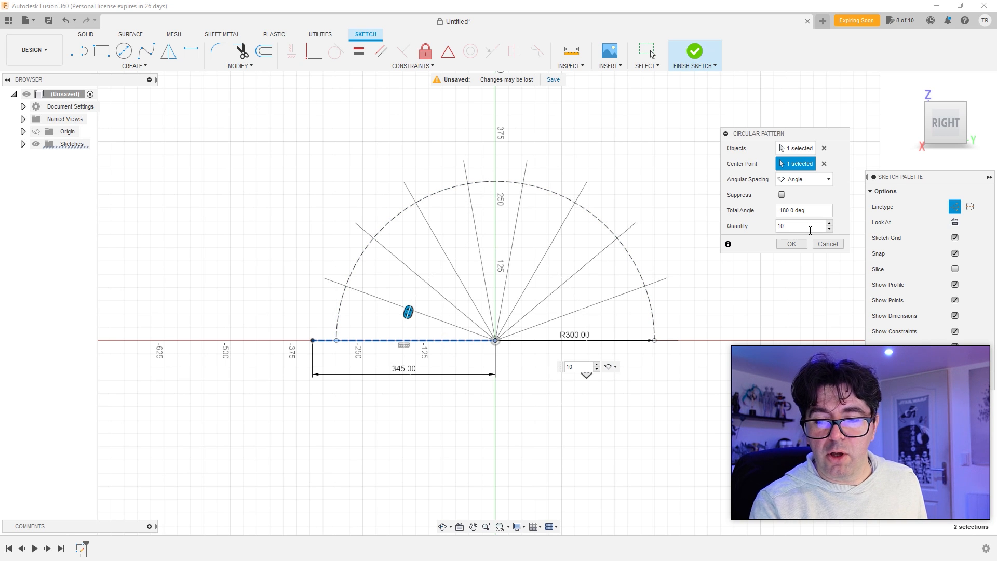
left_click(828, 229)
left_click(828, 229)
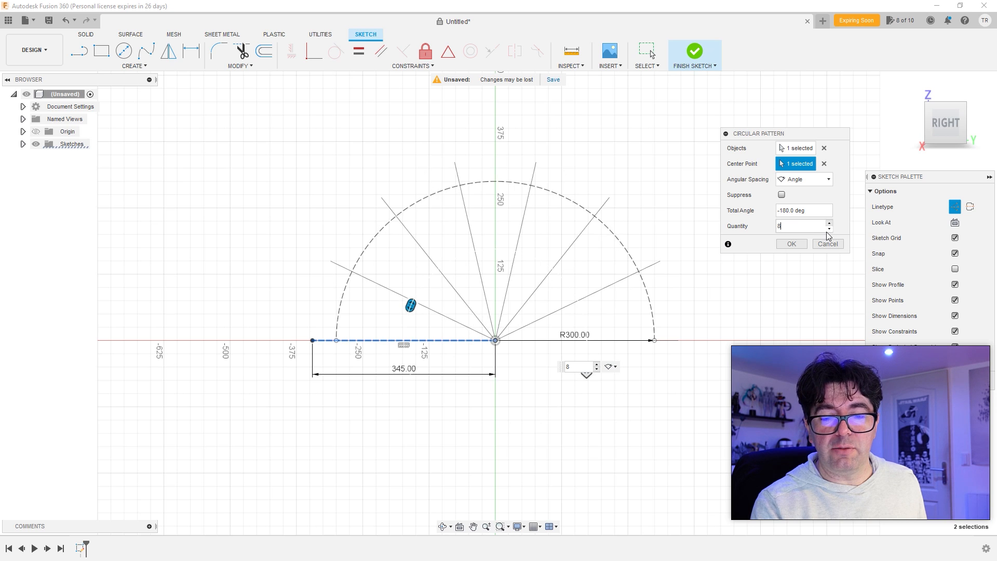
left_click(792, 244)
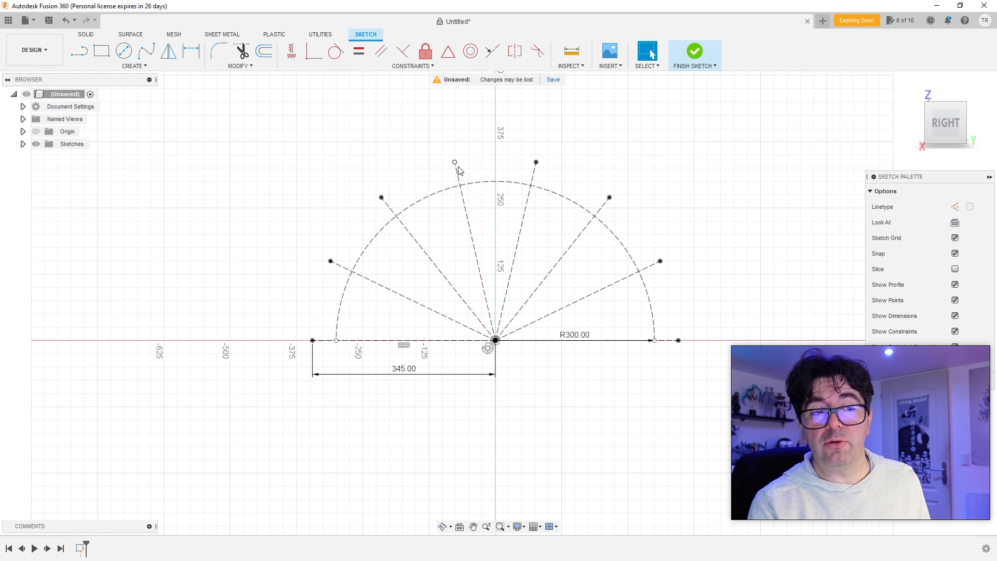
- Draw a center point arc about the origin, joining the outer ends of the two middle radial lines
left_click(128, 67)
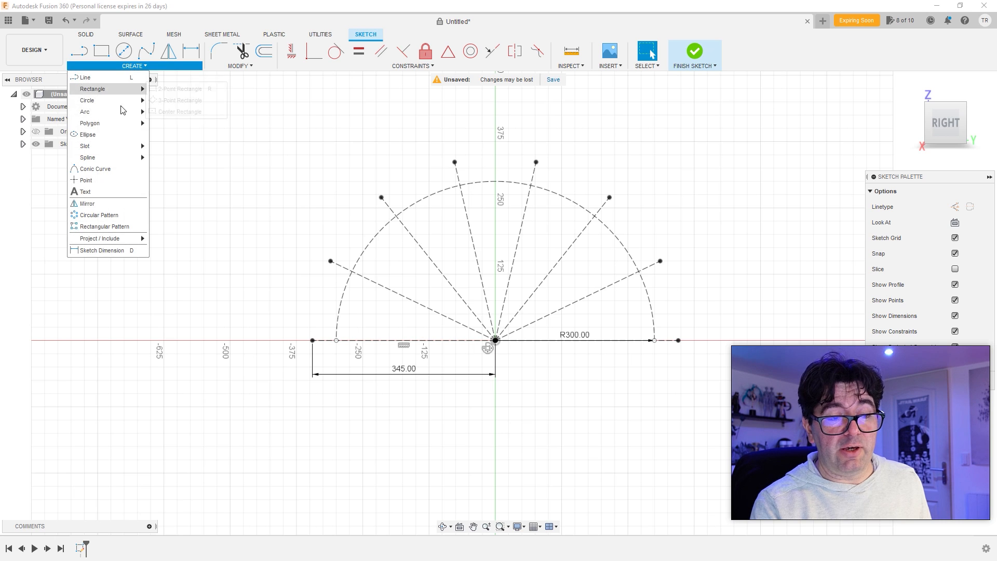
mouse_move(101, 110)
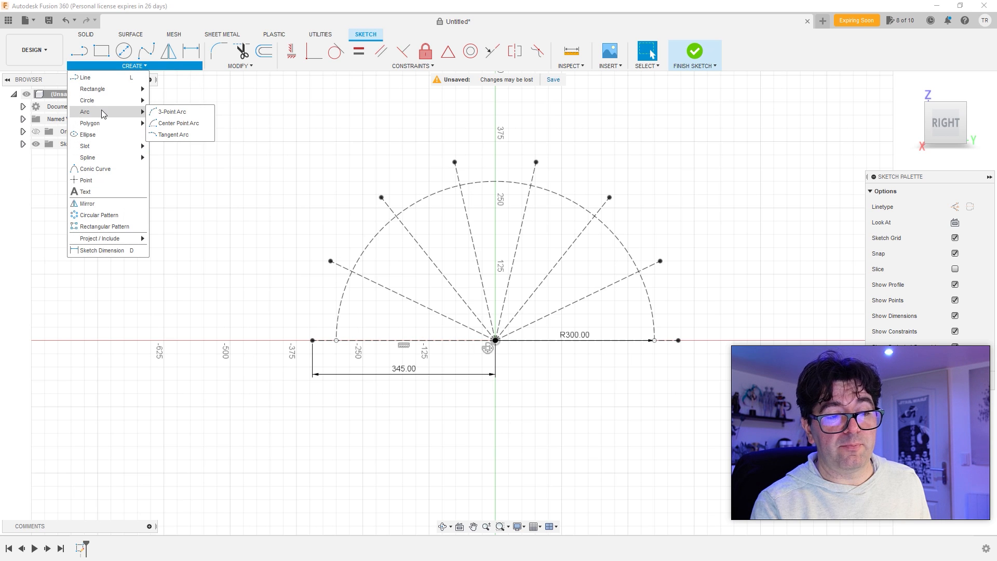
left_click(167, 126)
left_click(495, 340)
left_click(455, 162)
left_click(535, 163)
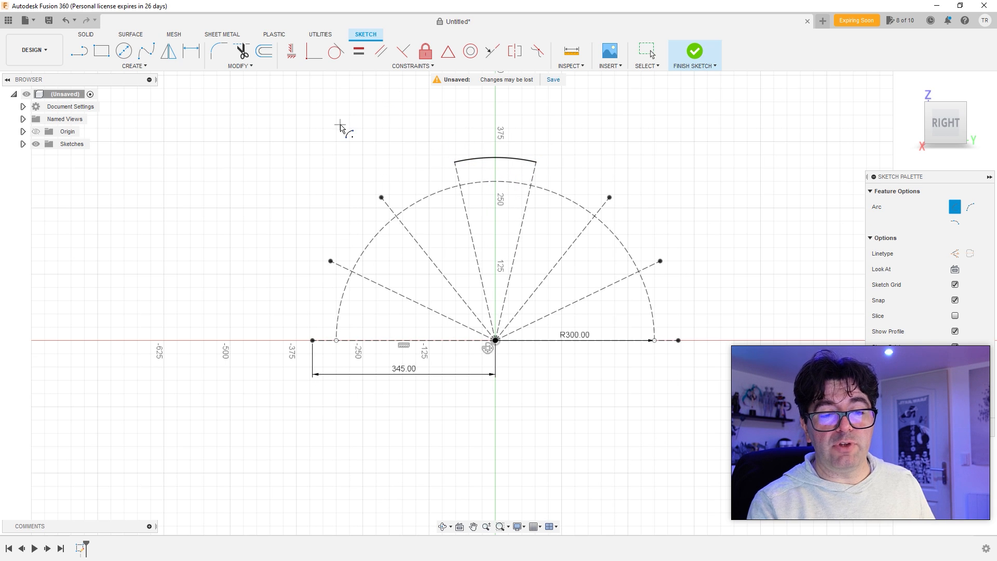
key("Escape")
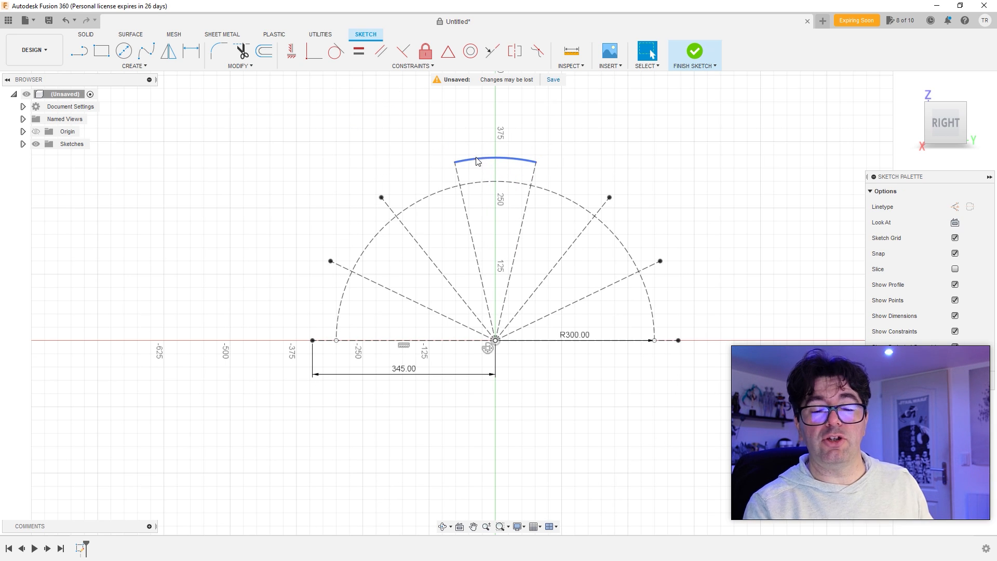
- Measure the length of the outer arc between the two middle radial lines
left_click(485, 159)
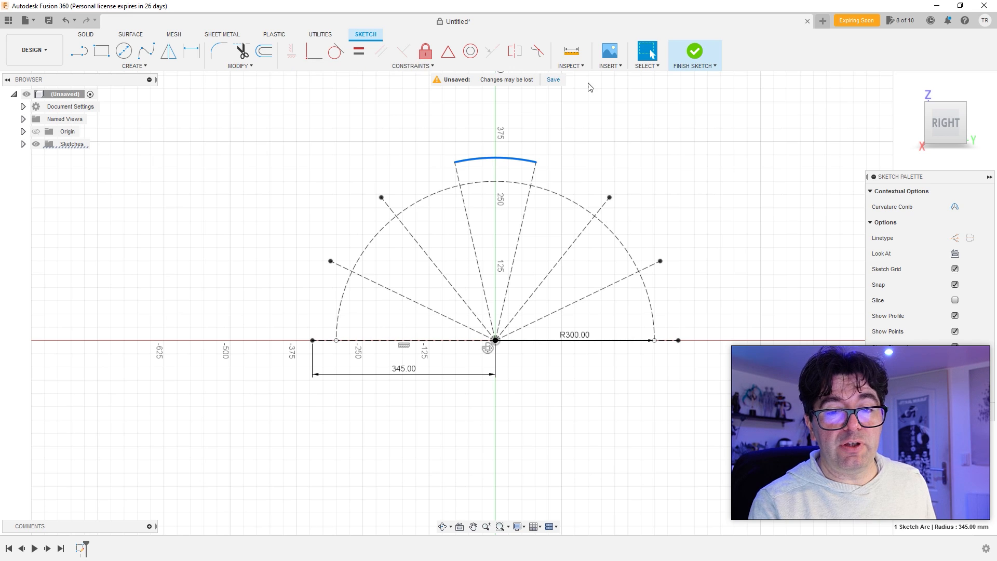
left_click(571, 53)
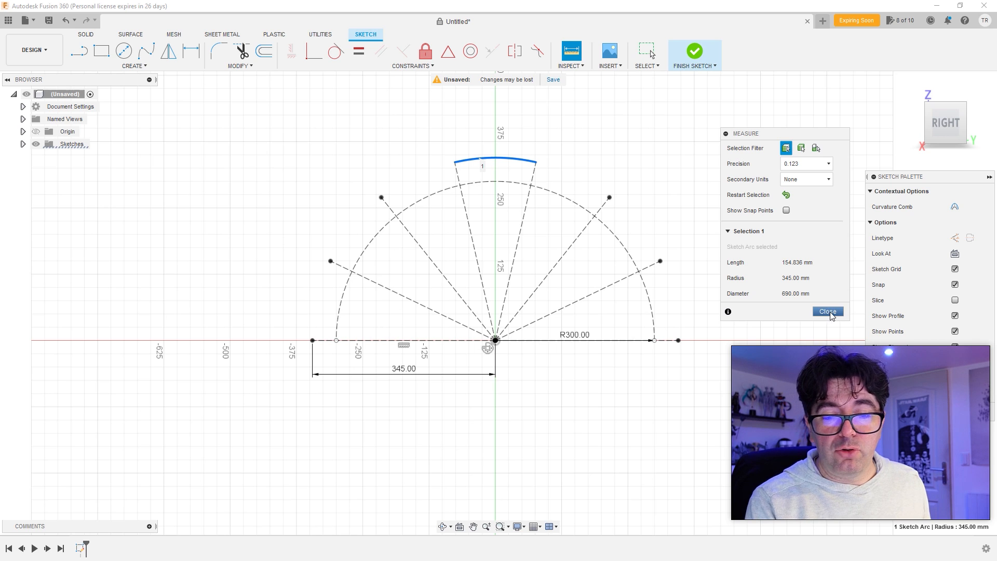
scroll(493, 170, "up", 3)
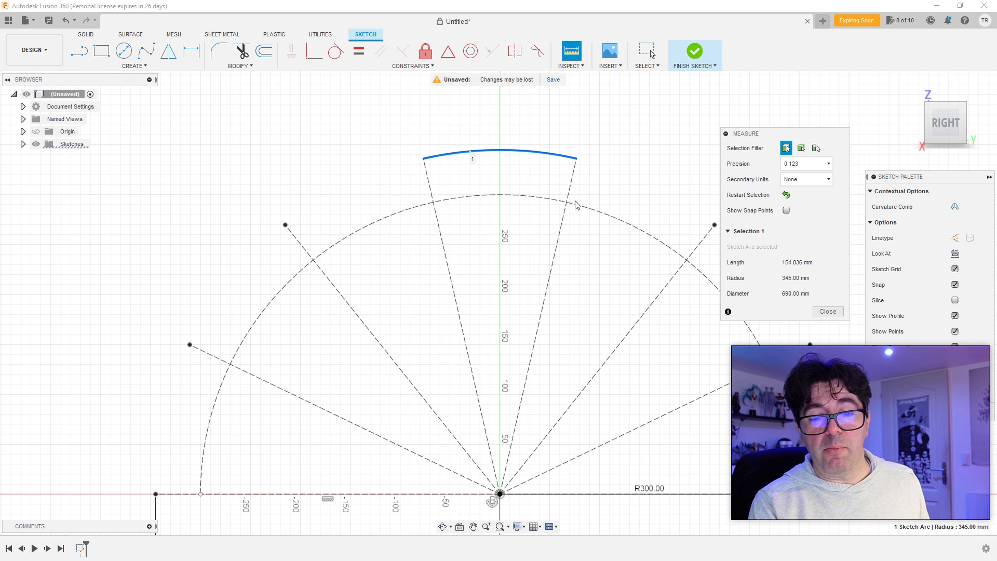
scroll(571, 203, "up", 2)
scroll(571, 203, "down", 3)
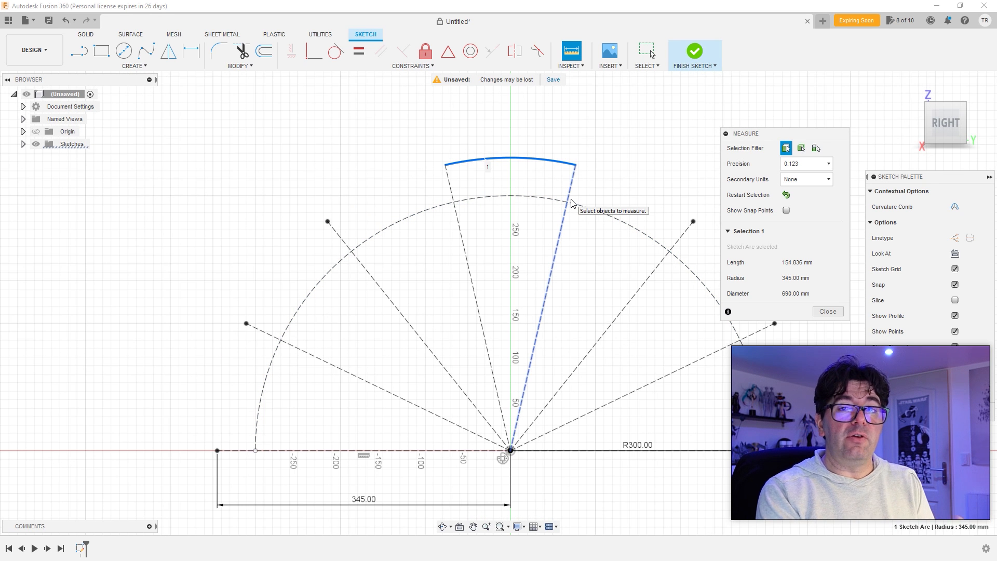
middle_click_drag(572, 200, 545, 192)
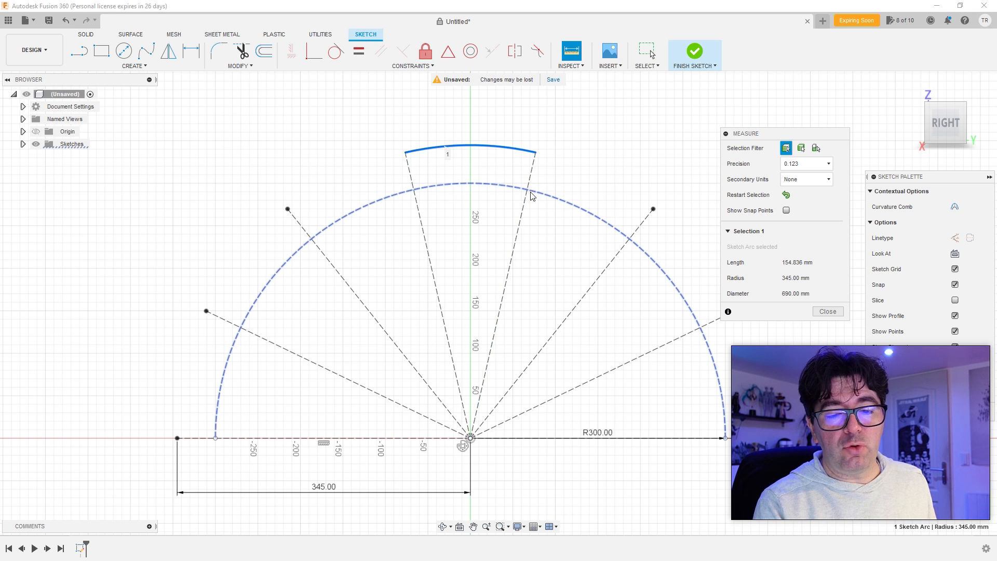
- Draw a center point arc about the origin along the 300 mm construction arc, between the two middle radial lines
left_click(138, 66)
mouse_move(103, 105)
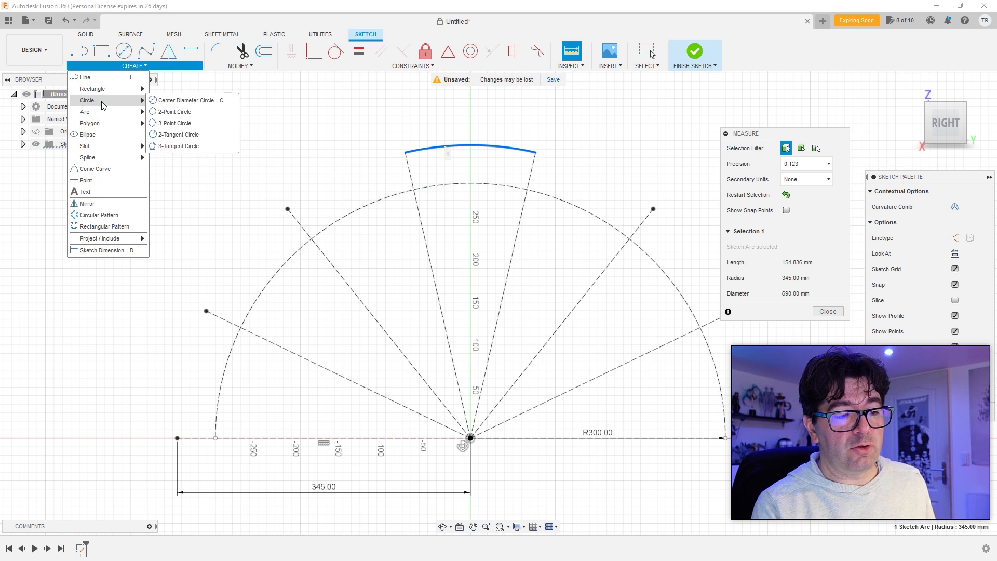
left_click(180, 123)
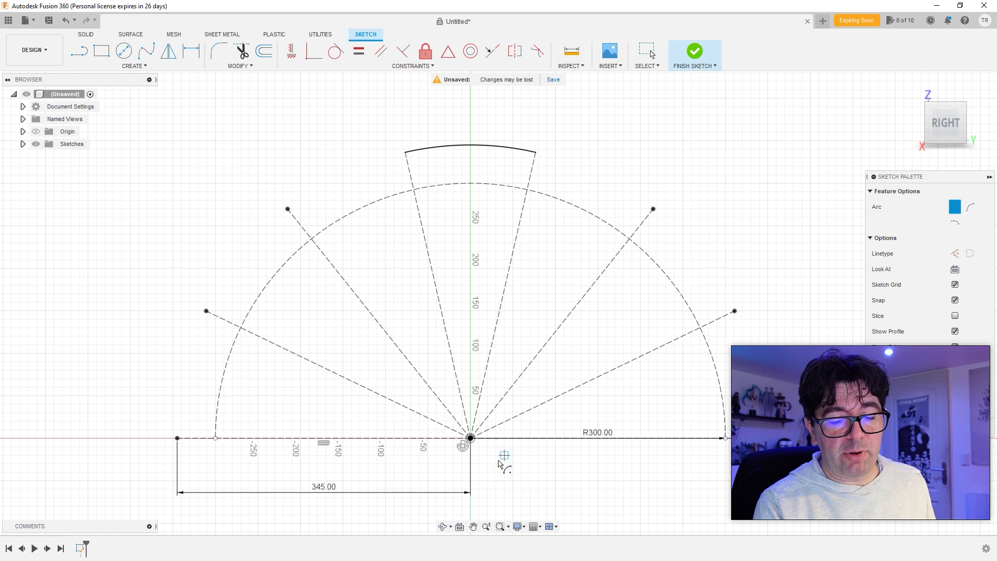
left_click(470, 437)
left_click(414, 191)
left_click(528, 191)
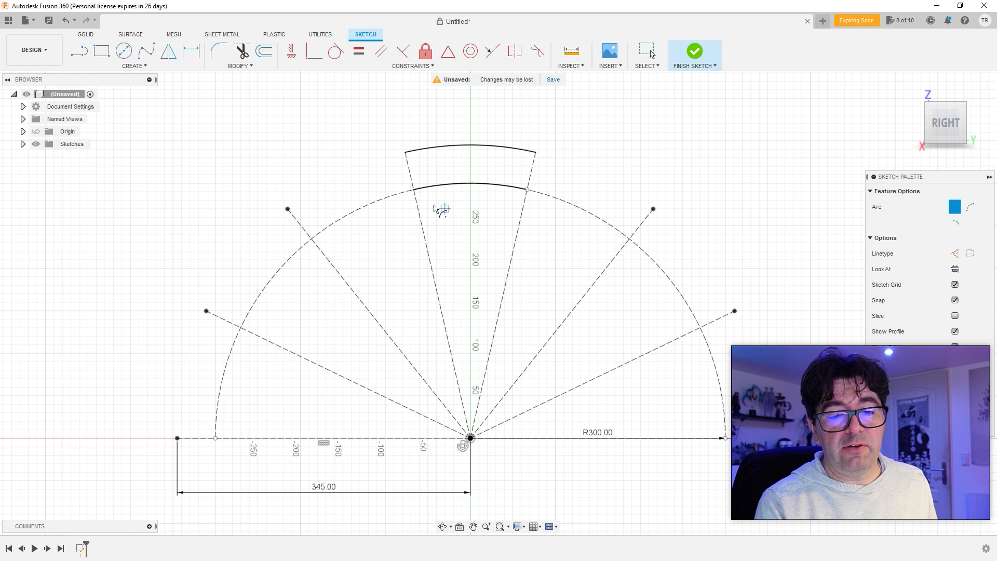
key("Escape")
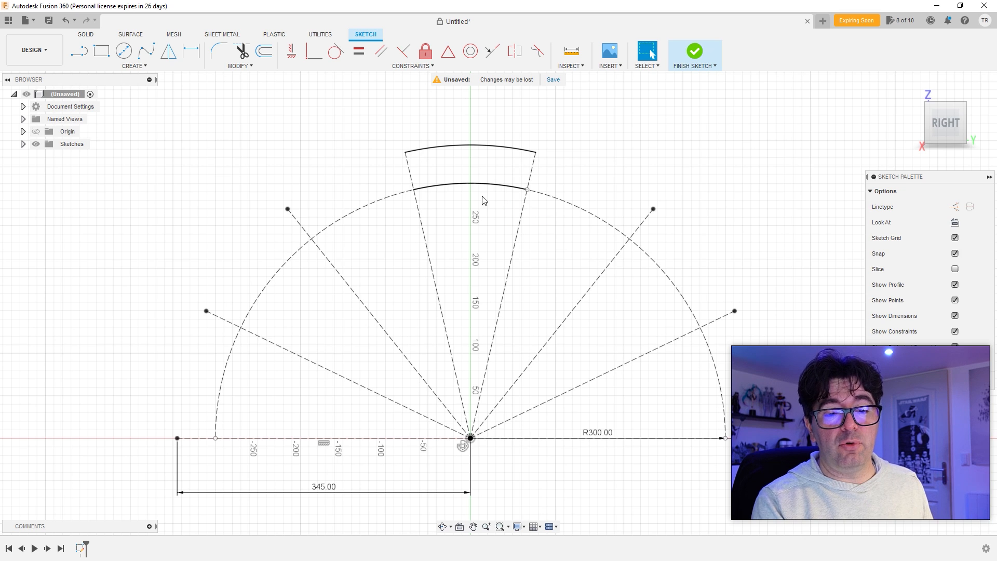
- Finish the sketch and expand the Sketches folder in the browser
left_click(694, 52)
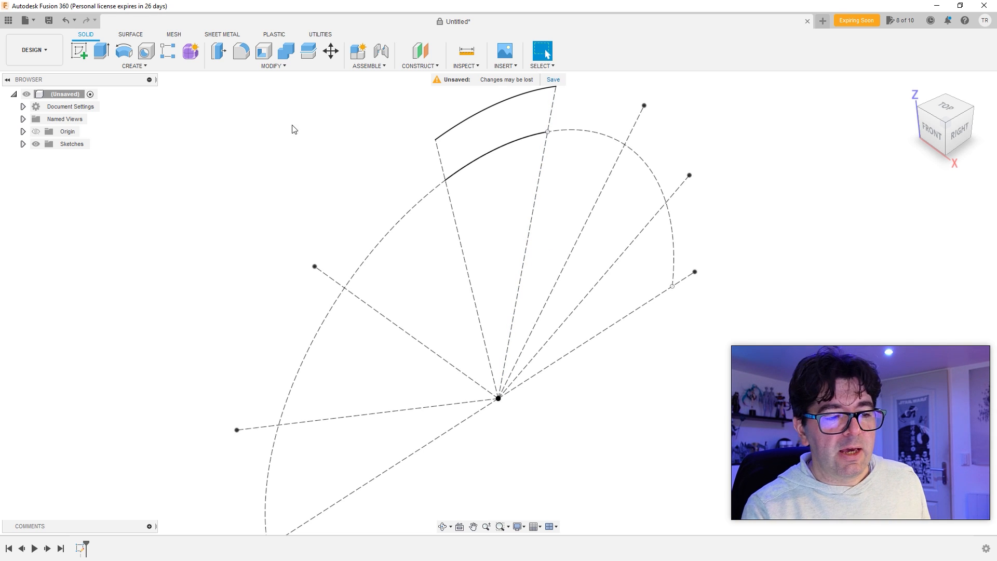
left_click(23, 144)
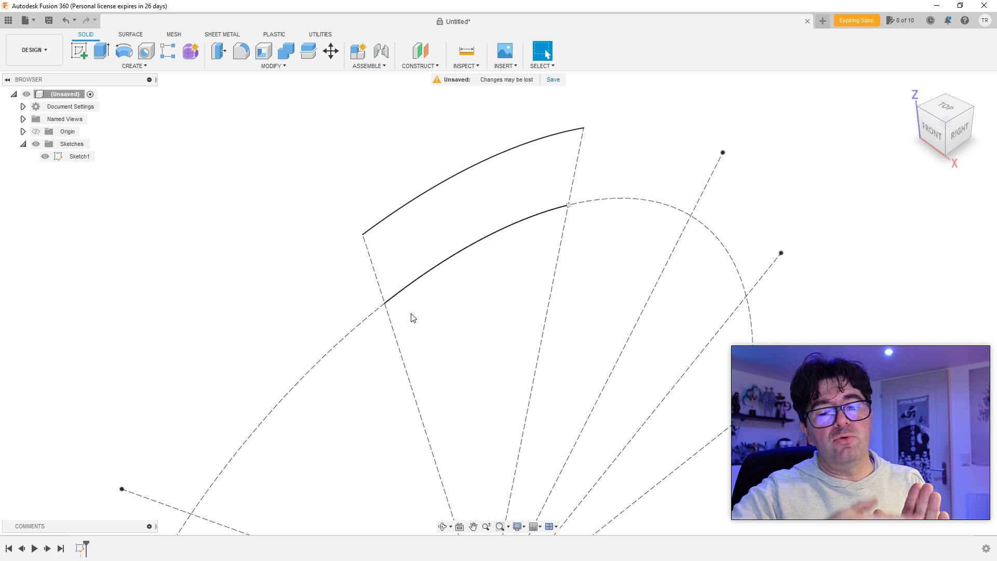
left_click(134, 66)
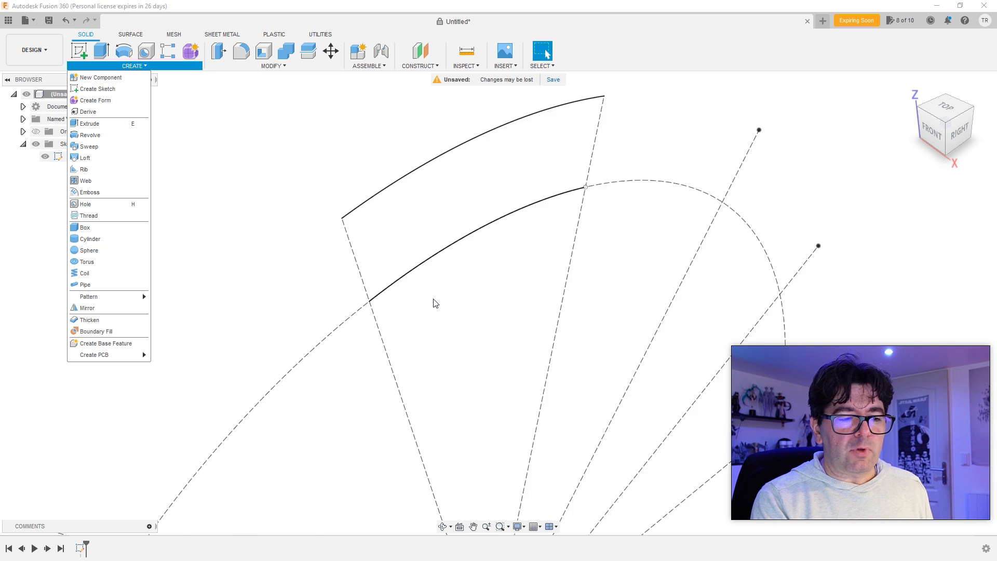
left_click(542, 65)
mouse_move(439, 272)
middle_mouse_down()
mouse_move(491, 207)
mouse_move(418, 251)
middle_mouse_up()
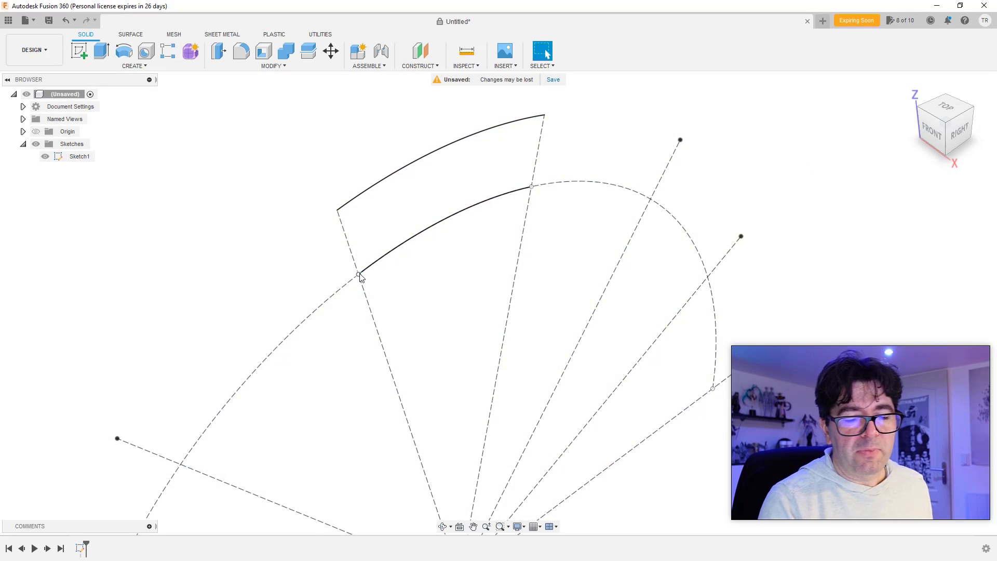
- Create a Plane Along Path on the inner solid arc, at its -Y end with a proportional distance of 1.00
left_click(421, 227)
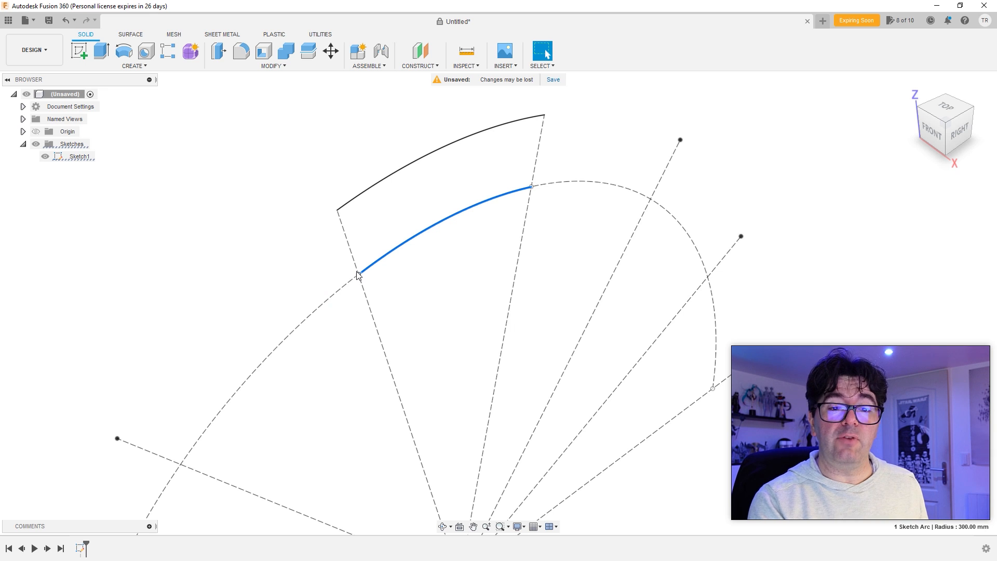
left_click(426, 68)
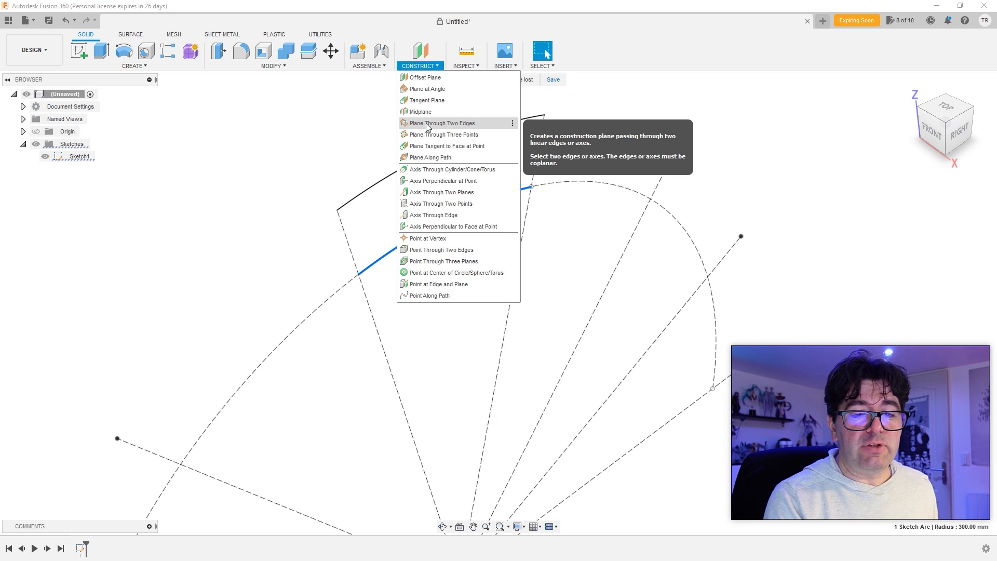
left_click(431, 157)
left_click_drag(423, 236, 323, 298)
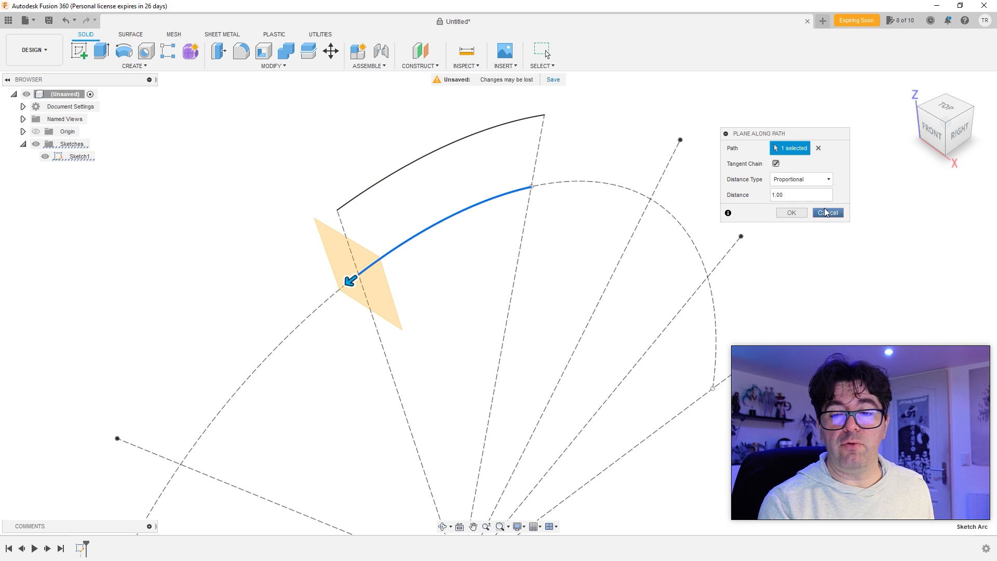
left_click(790, 212)
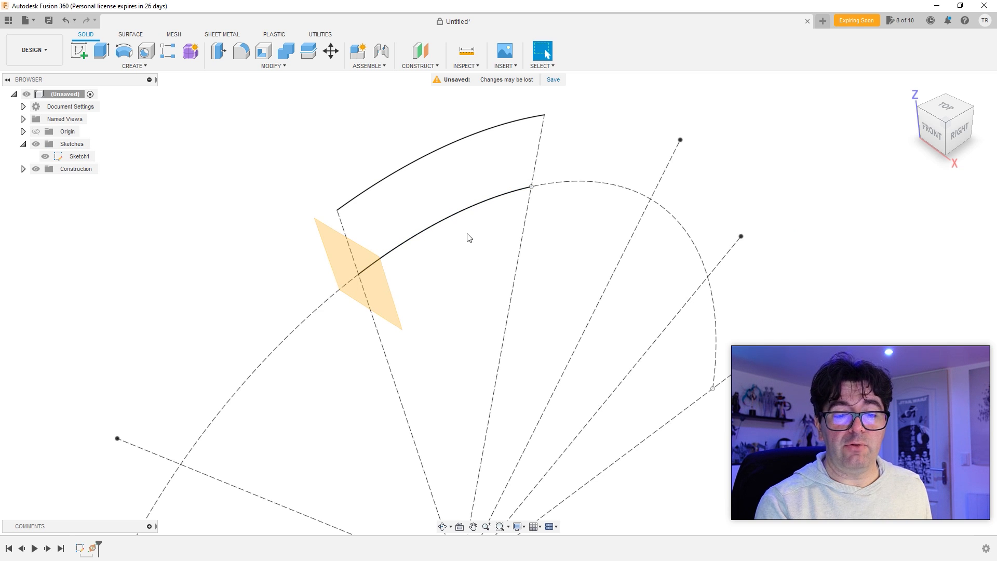
- Start a new sketch on the construction plane at the end of the inner arc
mouse_move(431, 273)
middle_mouse_down("shift")
mouse_move(382, 249)
mouse_move(410, 256)
mouse_move(462, 238)
mouse_move(385, 251)
mouse_move(443, 240)
mouse_move(435, 261)
middle_mouse_up("shift")
middle_click_drag(377, 284, 462, 267, "shift")
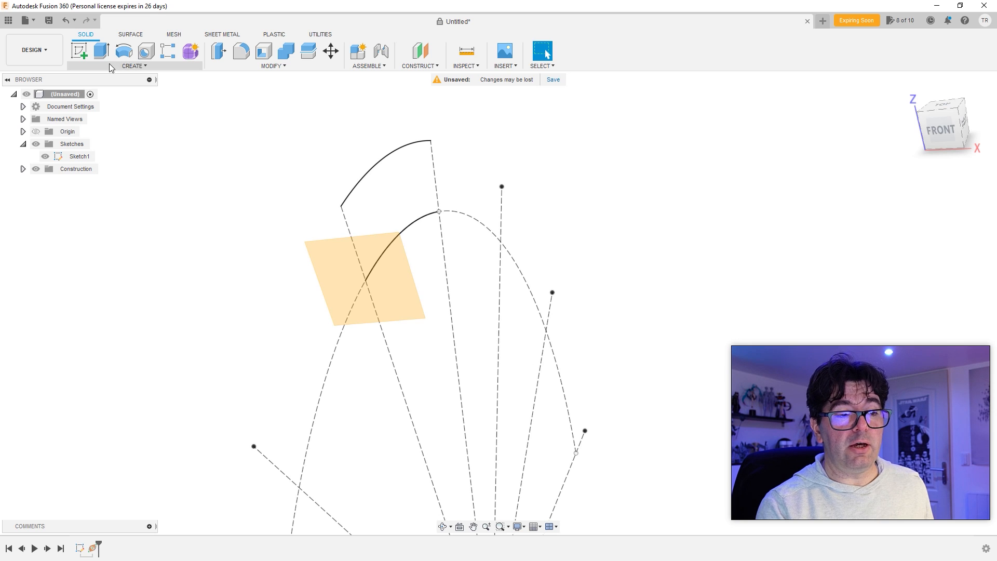
left_click(79, 51)
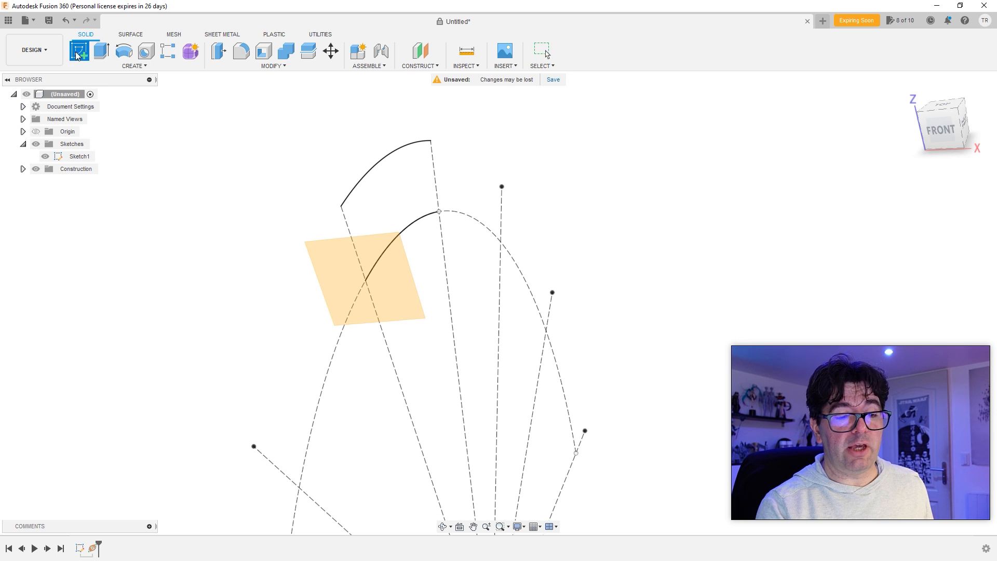
left_click(329, 267)
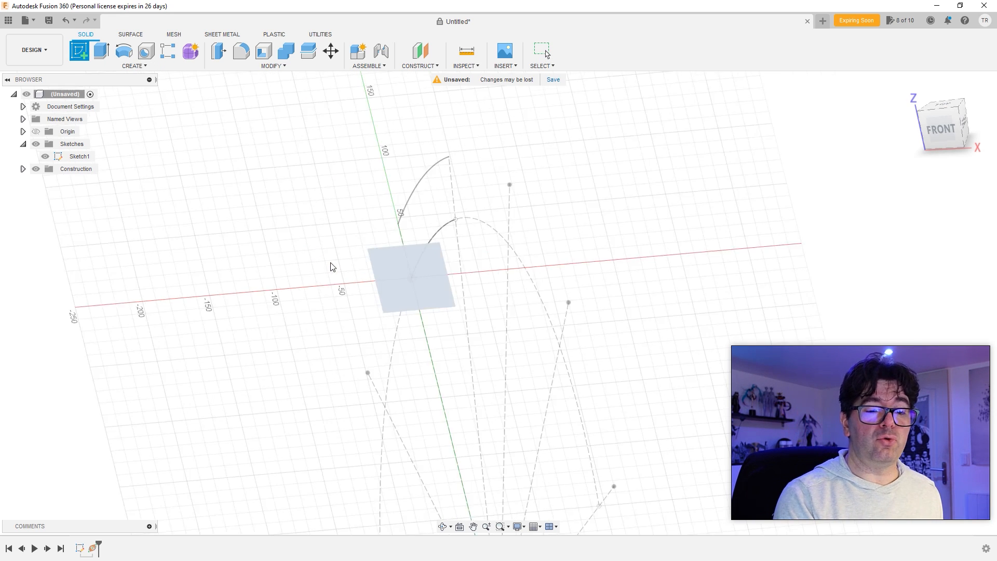
middle_click_drag(545, 306, 526, 313, "shift")
mouse_move(706, 224)
middle_mouse_down()
mouse_move(388, 380)
mouse_move(420, 366)
middle_mouse_up()
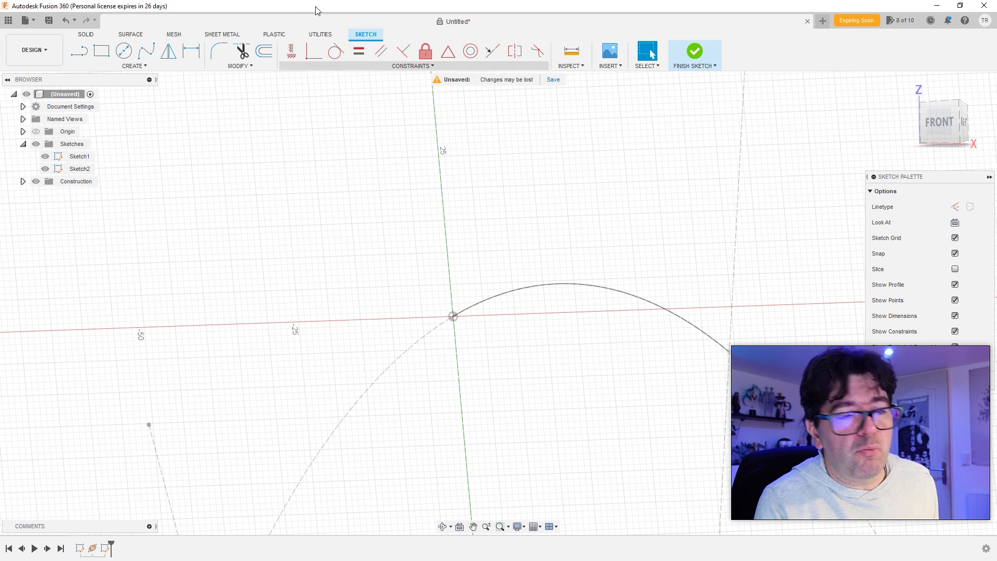
- Draw a 16 mm line from the inner arc's endpoint along the sketch's horizontal axis, in the negative X direction
left_click(81, 52)
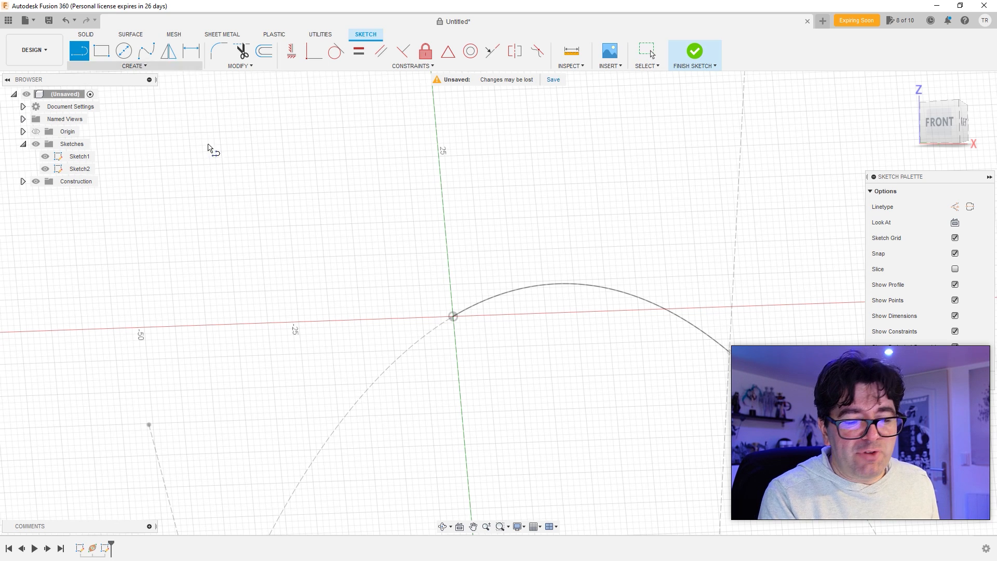
scroll(463, 334, "up", 2)
left_click(448, 307)
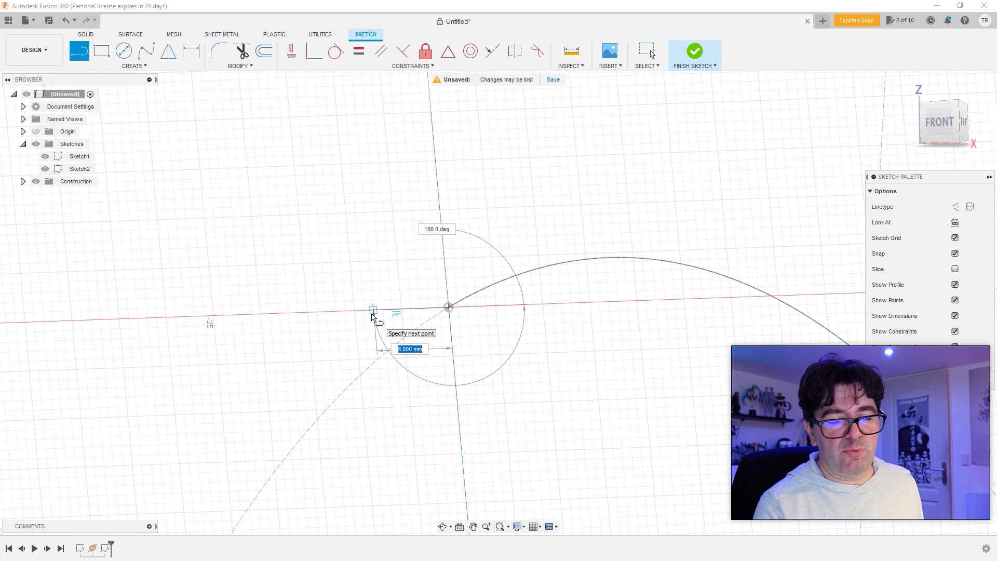
type("16")
key("Return")
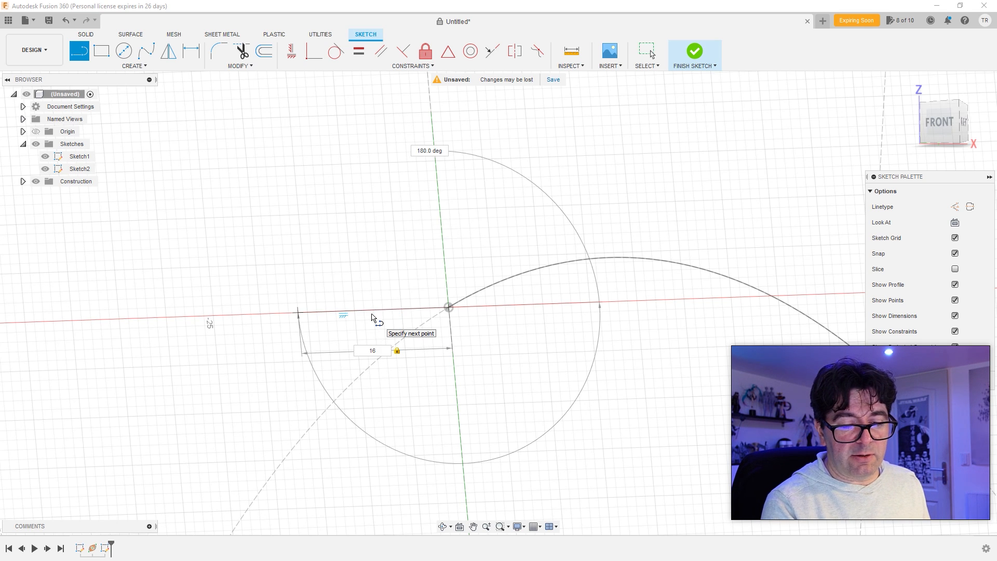
key("Escape")
middle_click_drag(364, 267, 412, 249)
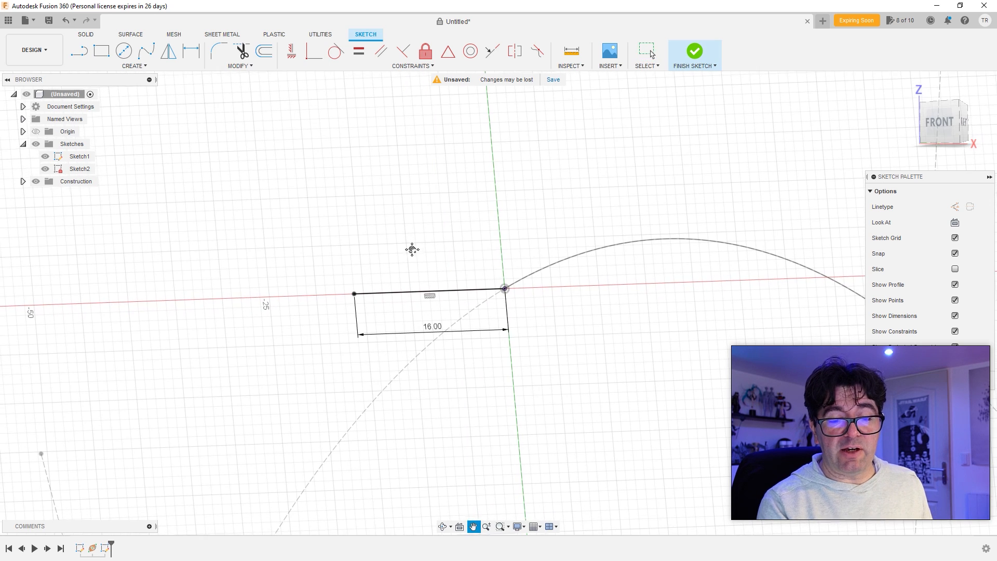
scroll(420, 307, "up", 2)
scroll(419, 306, "down", 2)
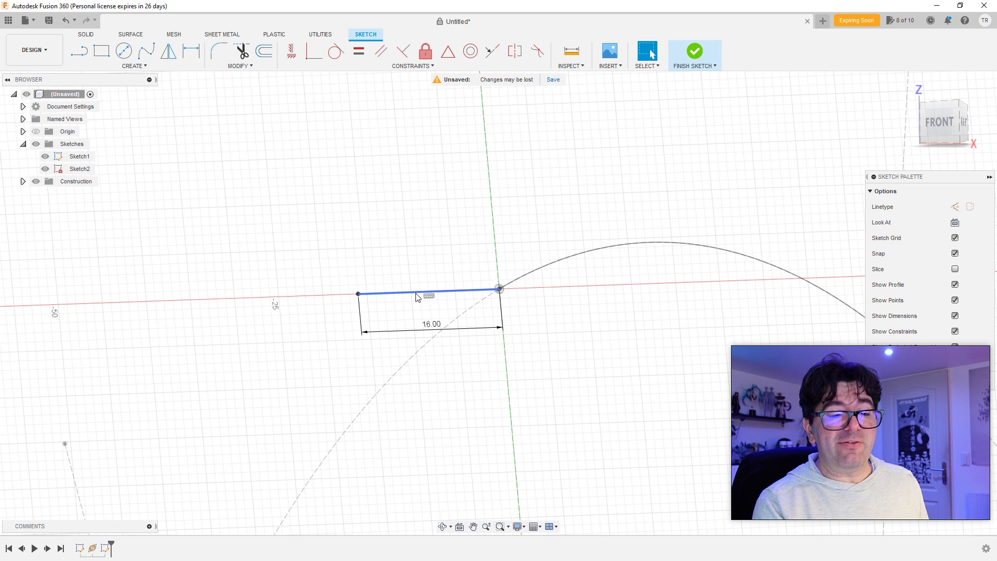
scroll(417, 297, "up", 3)
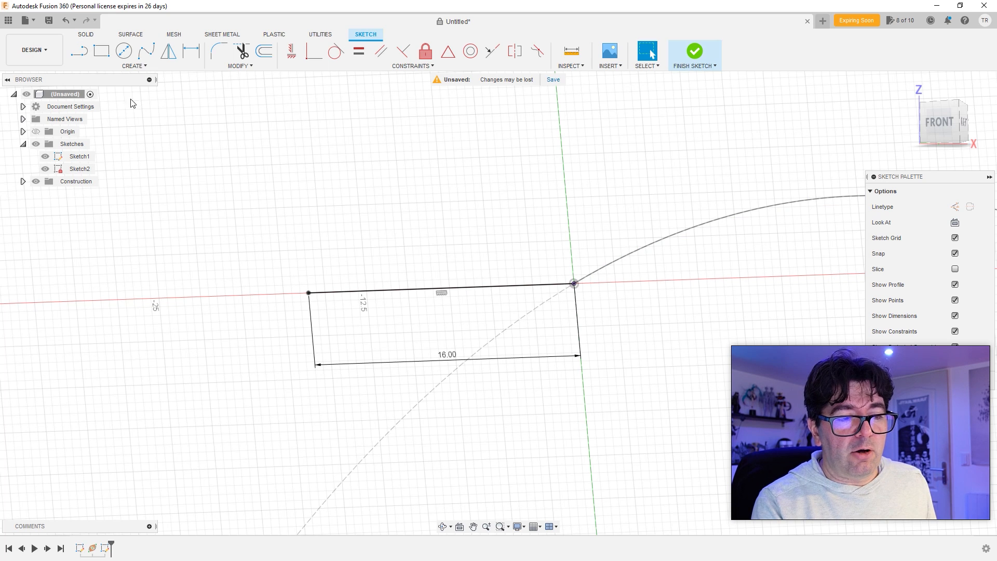
- Convert the 16 mm line to construction and draw a solid line over it from its outer end, stopping short of the arc's endpoint
left_click(483, 287)
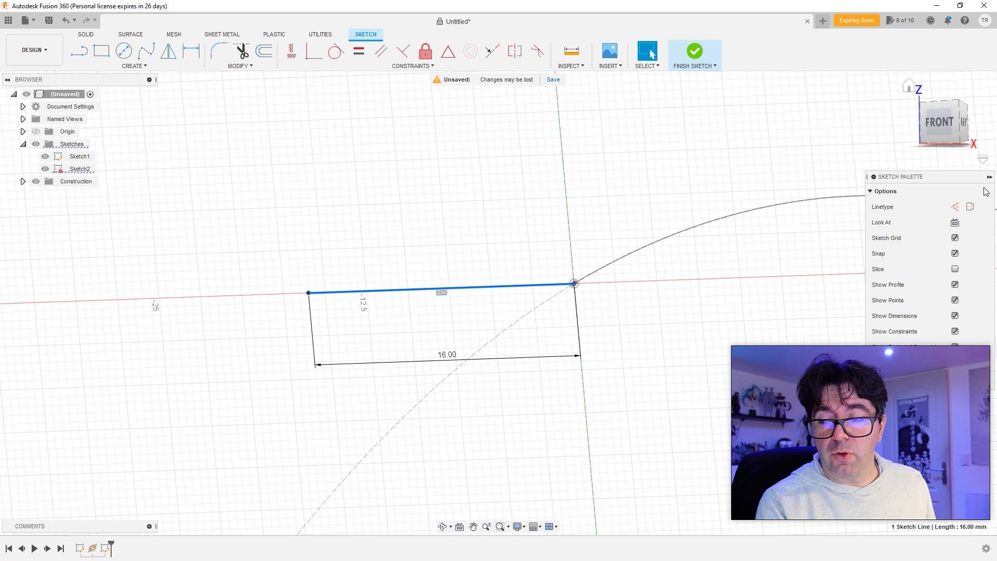
left_click(955, 206)
left_click(79, 51)
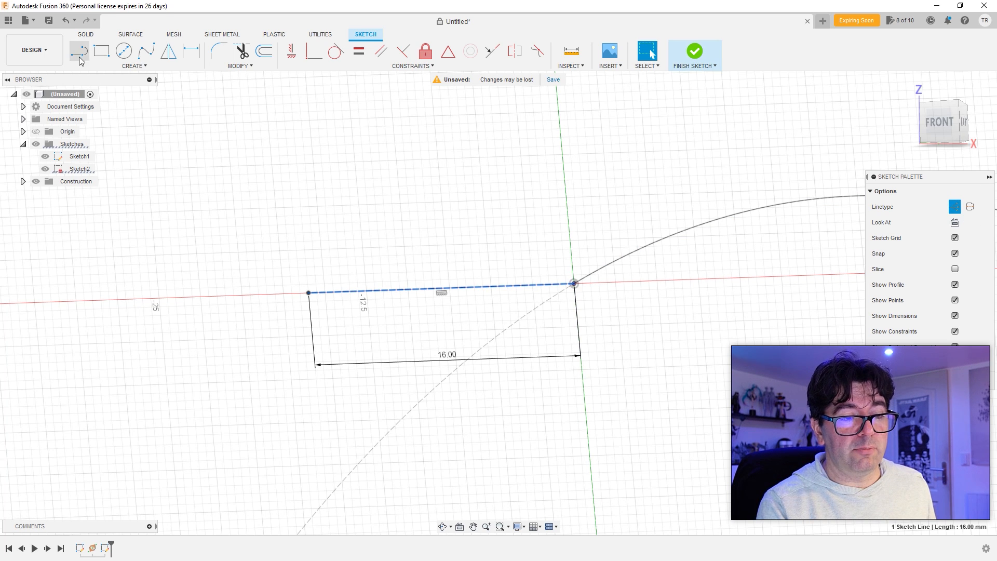
left_click(309, 292)
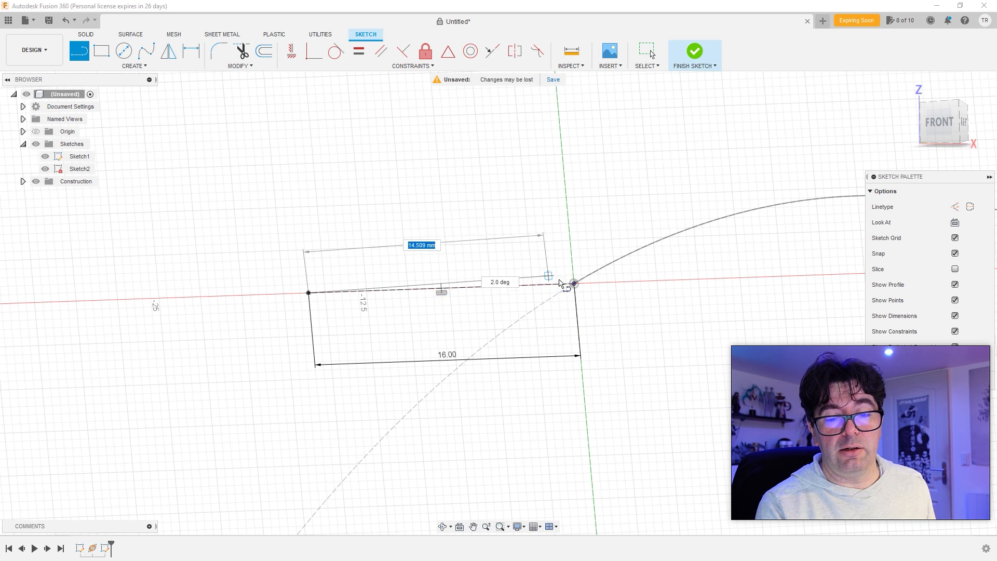
left_click(525, 285)
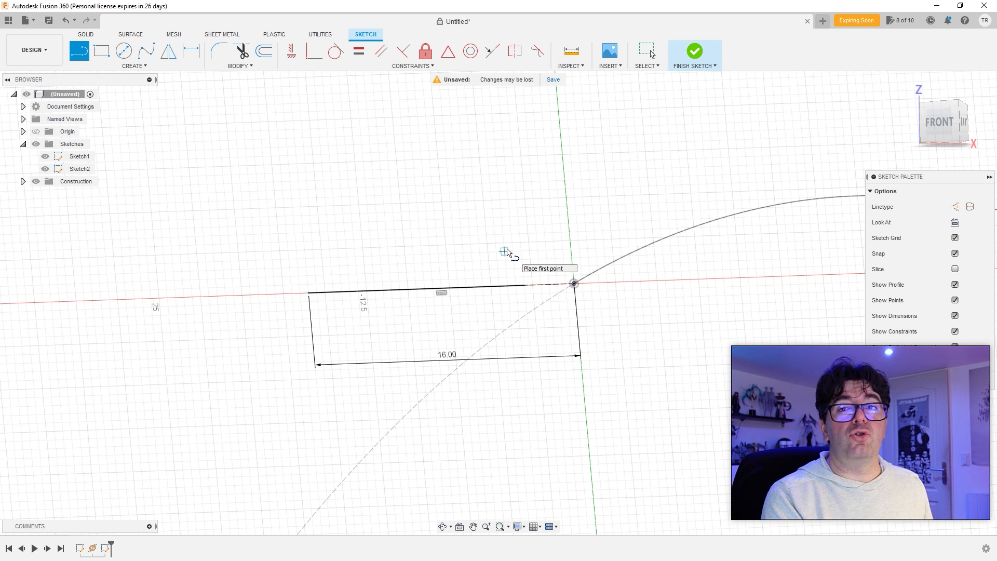
key("Escape")
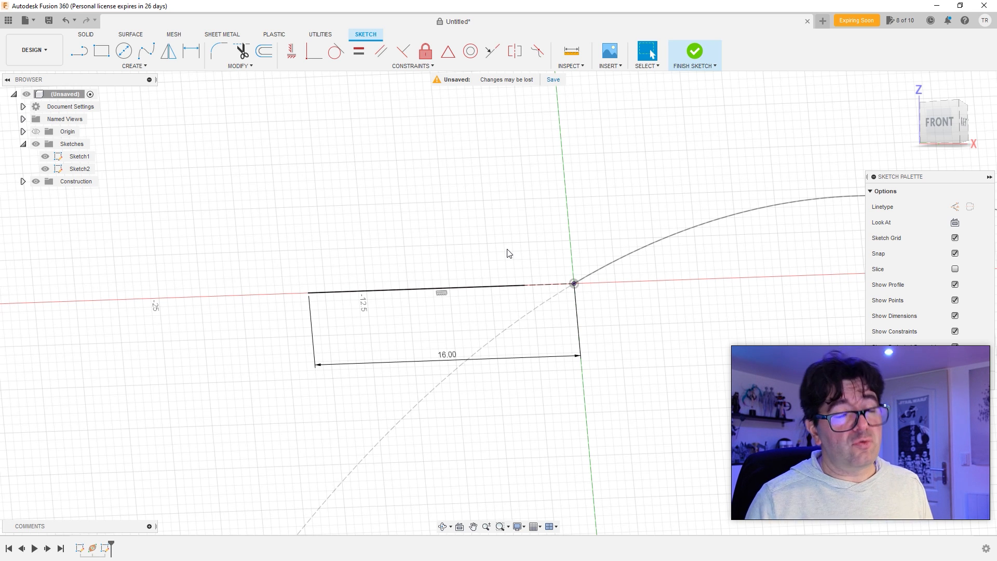
- Close an L-shaped profile around the solid line with perpendicular edges: a 3 mm inner leg, a 5 mm outer side and a long edge of about 15 mm
middle_click_drag(379, 308, 493, 227)
scroll(450, 254, "up", 3)
scroll(450, 253, "down", 4)
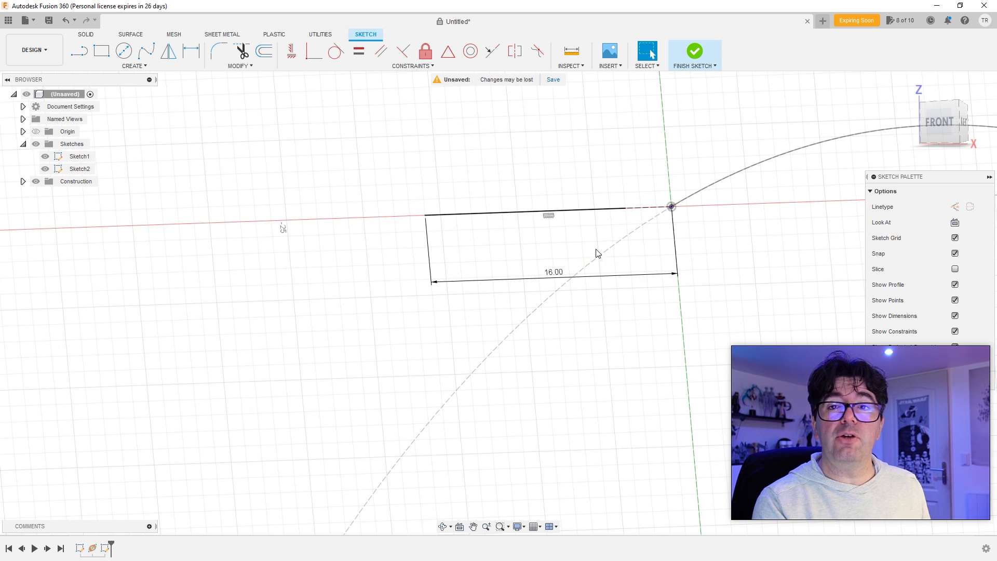
left_click(79, 50)
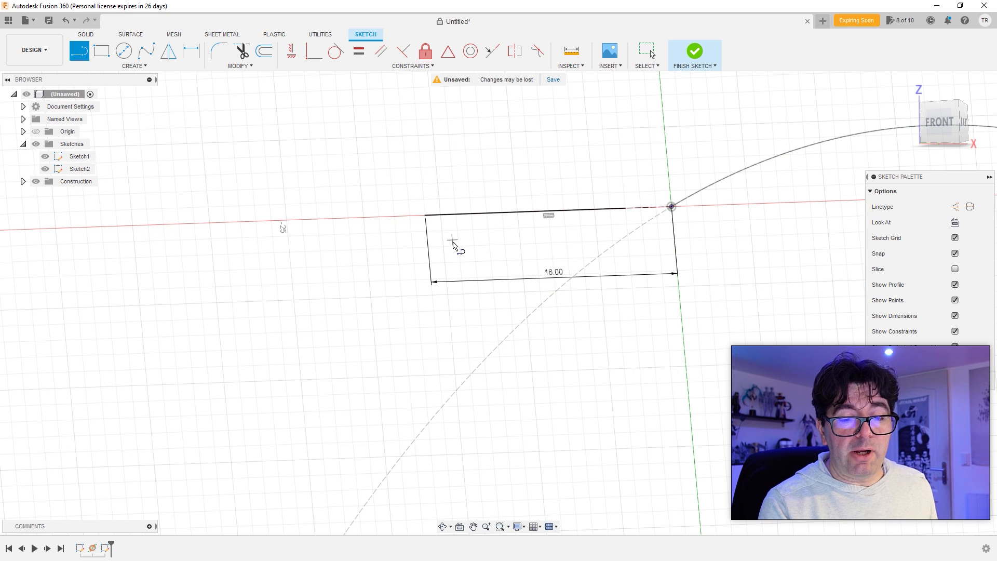
left_click(425, 215)
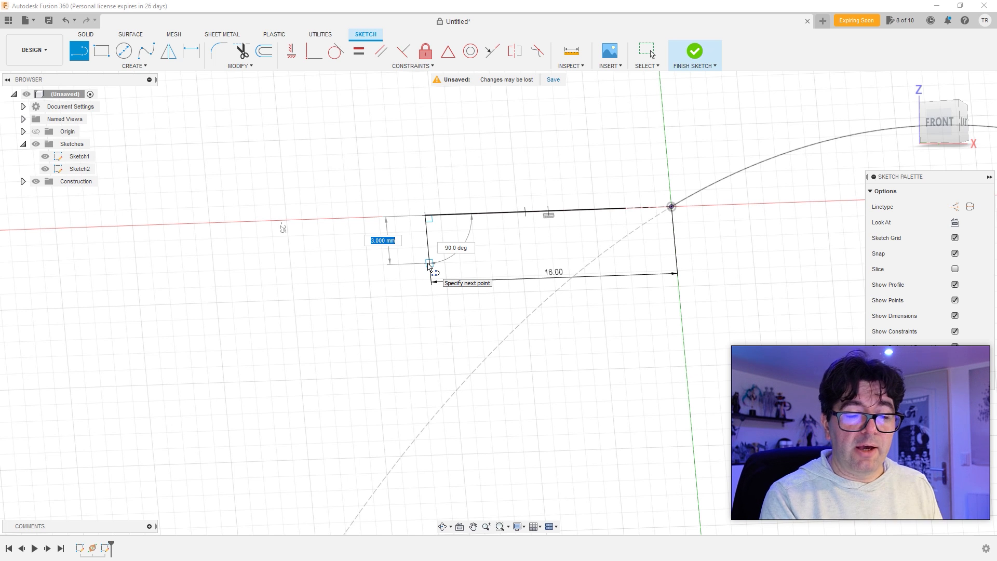
left_click(429, 264)
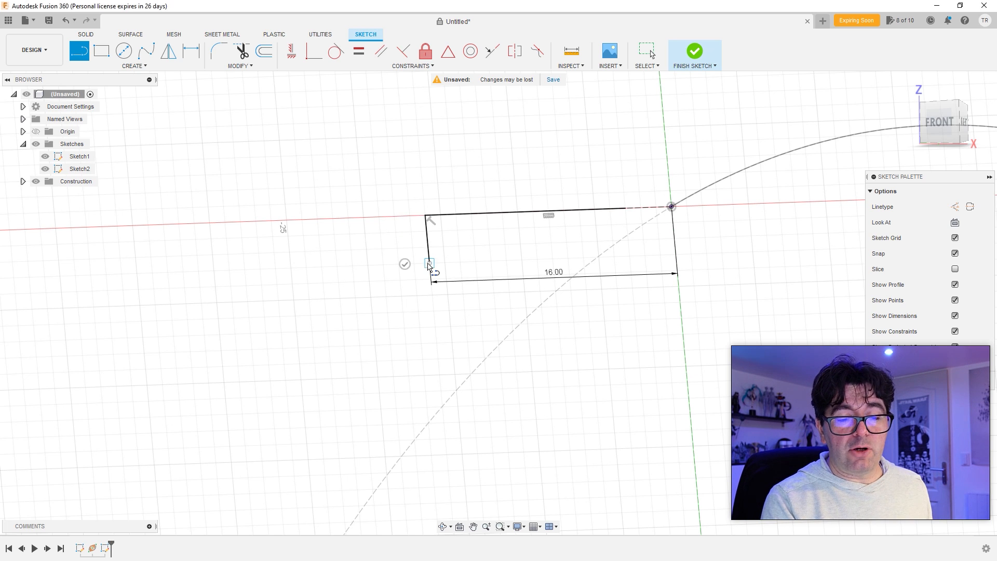
left_click(399, 264)
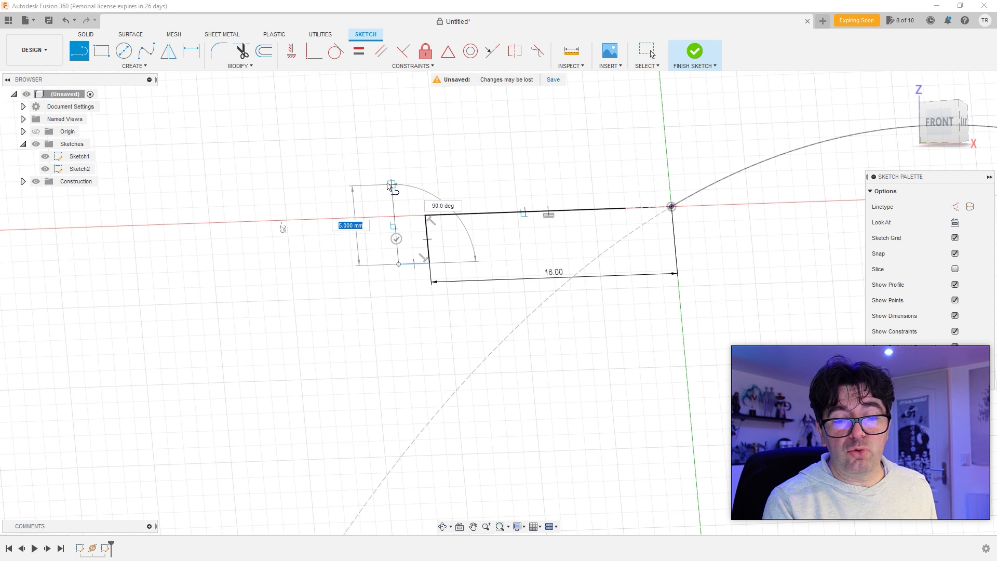
left_click(391, 184)
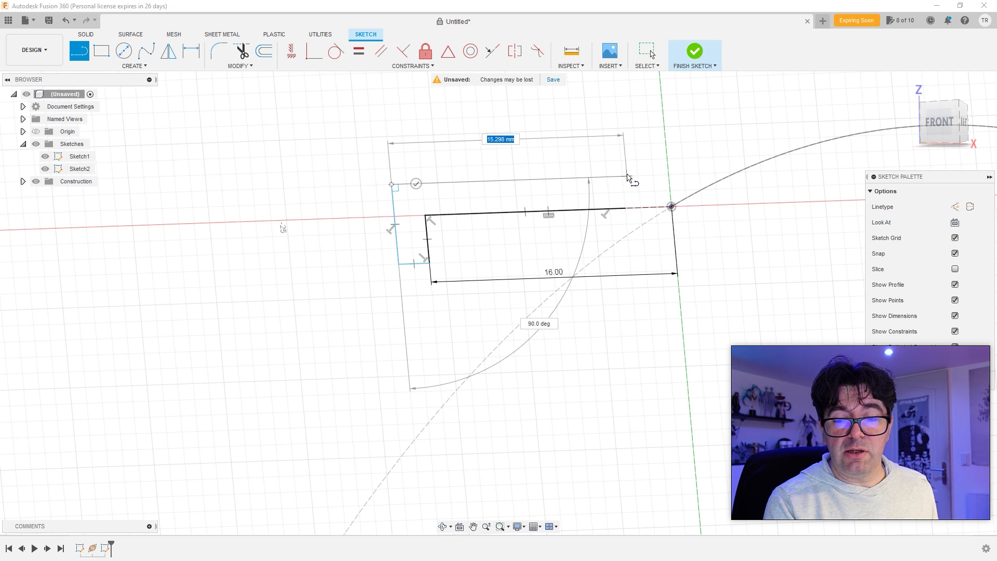
left_click(623, 177)
left_click(628, 209)
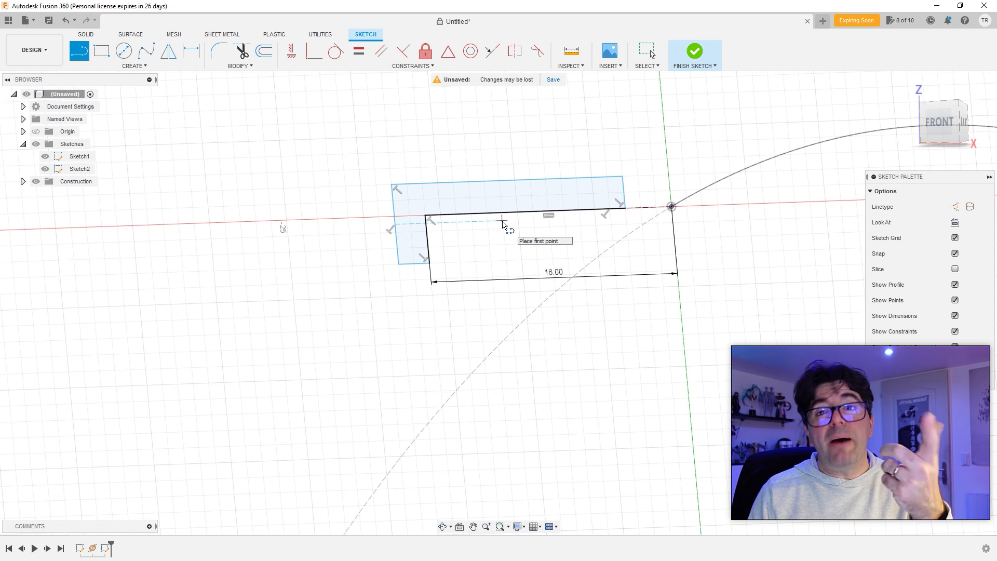
- Draw a 1.6 mm diameter circle just above the L-shaped profile, near its outer corner
mouse_move(507, 223)
middle_mouse_down("shift")
mouse_move(516, 236)
mouse_move(503, 269)
middle_mouse_up("shift")
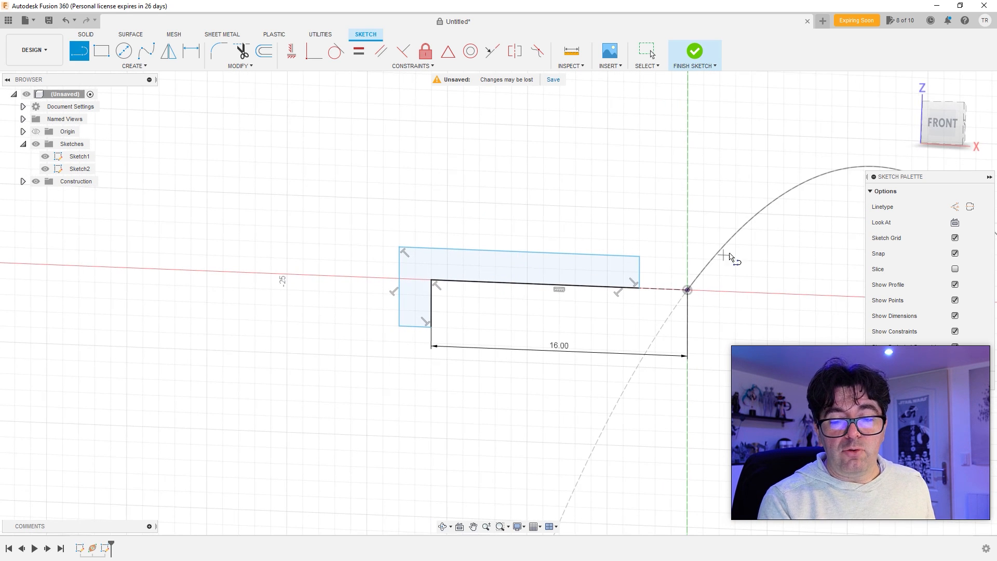
middle_click_drag(726, 266, 595, 285)
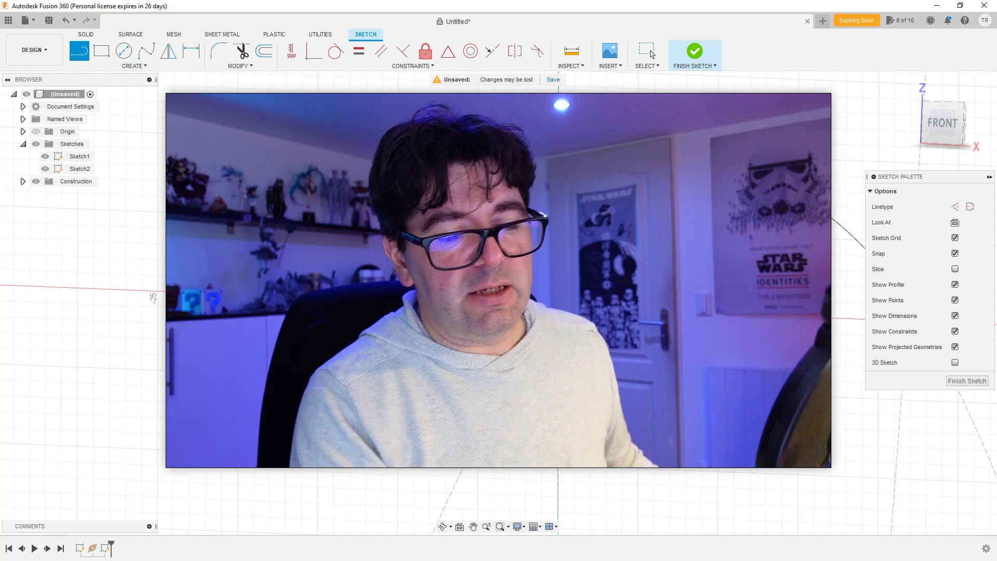
key("c")
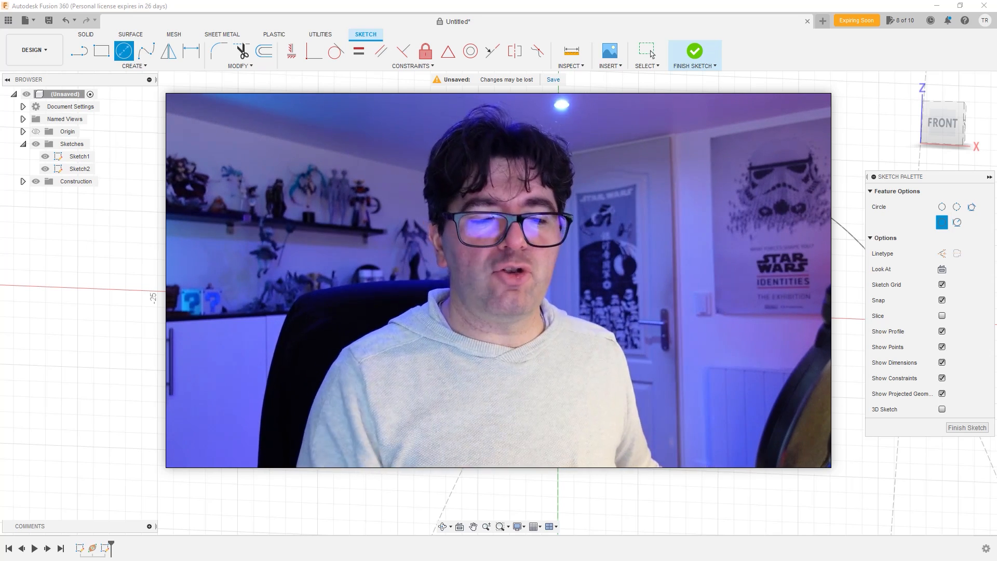
type("1.6")
key("Return")
key("Escape")
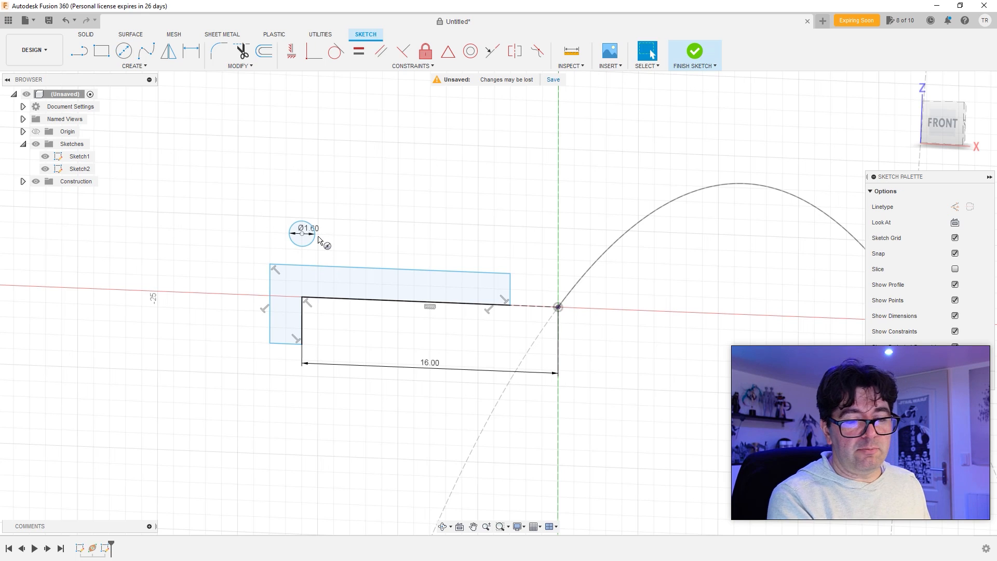
- Dimension the circle's centre vertically and horizontally from the upper outer corner of the L-shaped profile
mouse_move(319, 240)
middle_mouse_down("shift")
mouse_move(360, 256)
mouse_move(374, 247)
mouse_move(363, 251)
mouse_move(294, 135)
middle_mouse_up("shift")
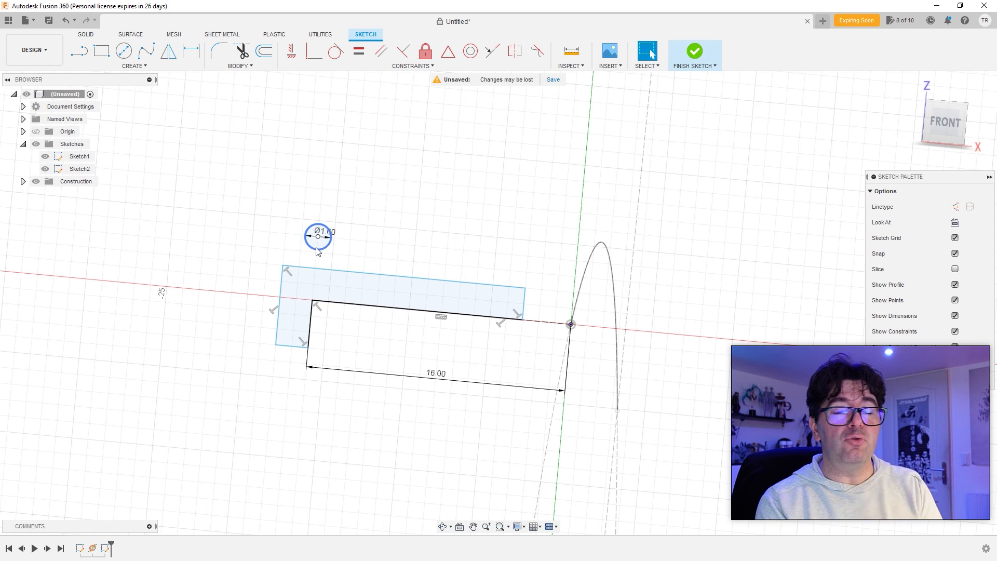
left_click(190, 50)
left_click(282, 266)
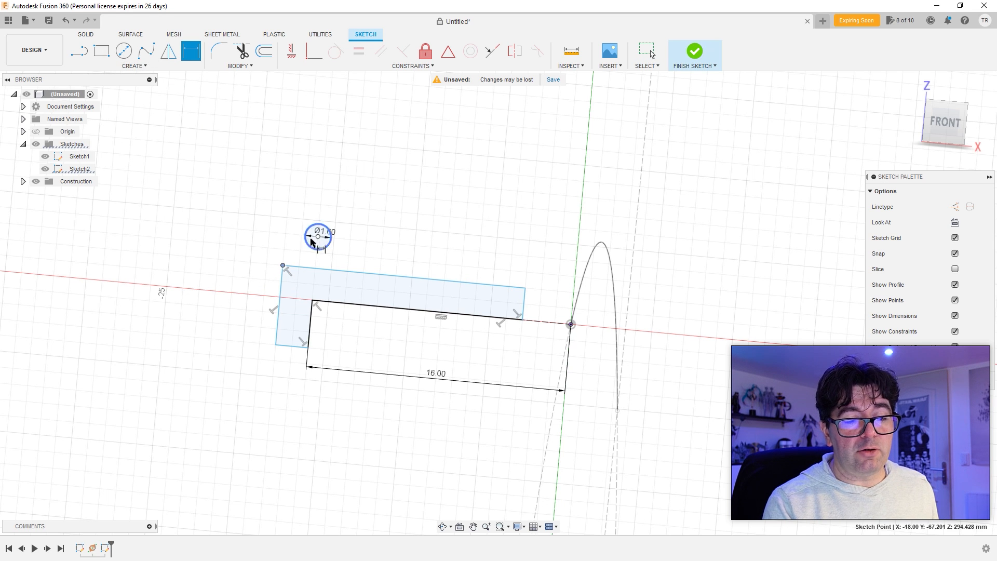
left_click(306, 237)
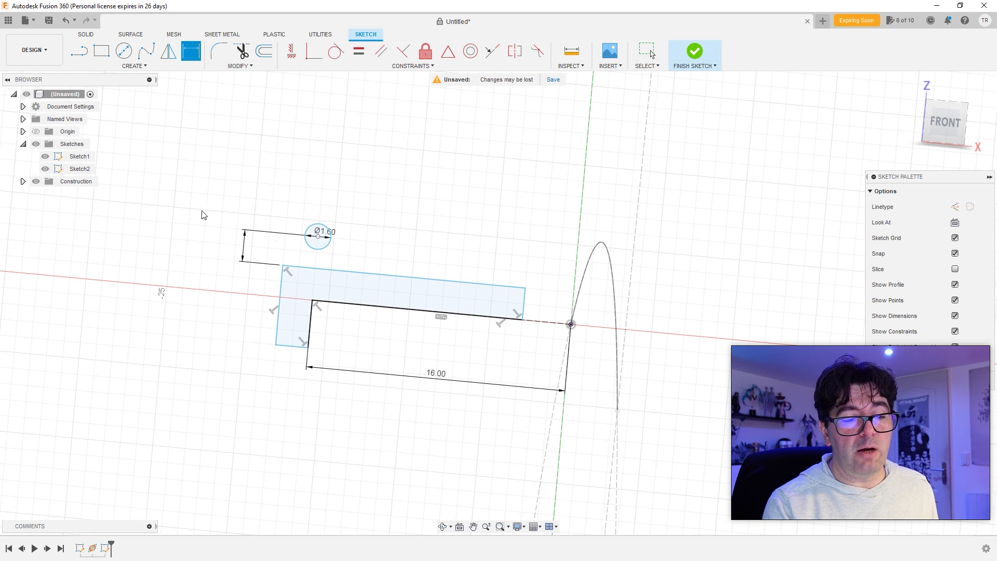
left_click(226, 222)
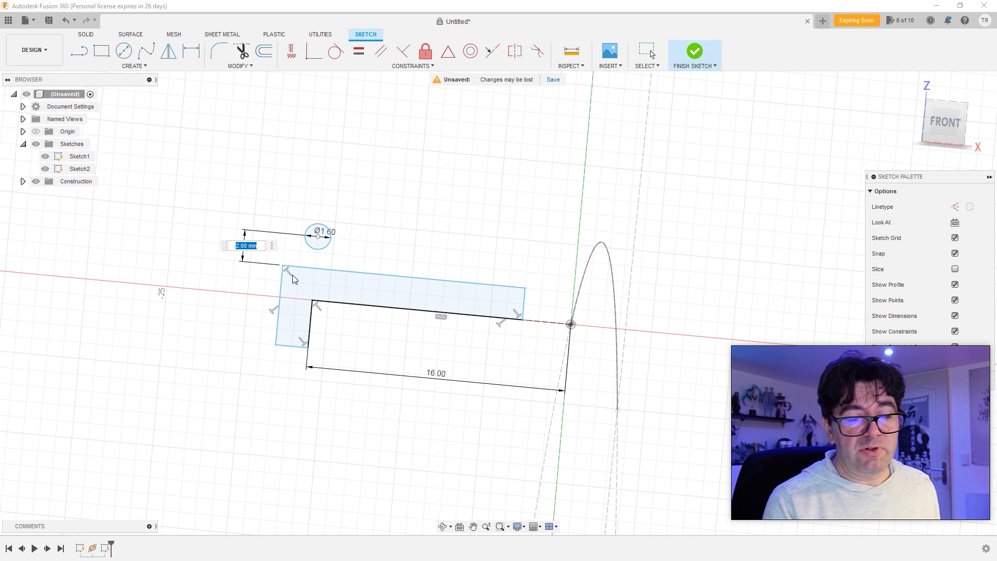
key("Return")
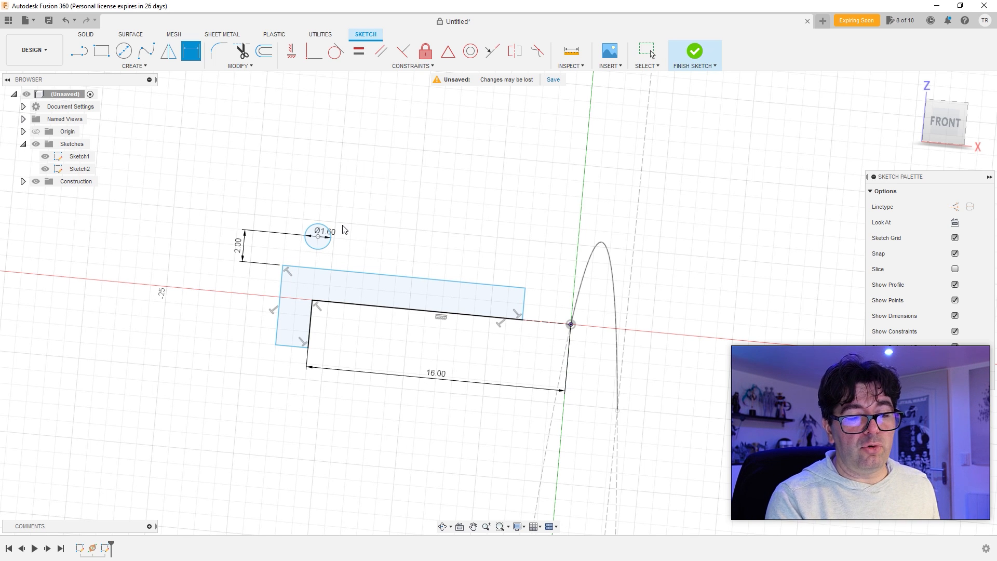
left_click(282, 265)
left_click(320, 237)
left_click(310, 188)
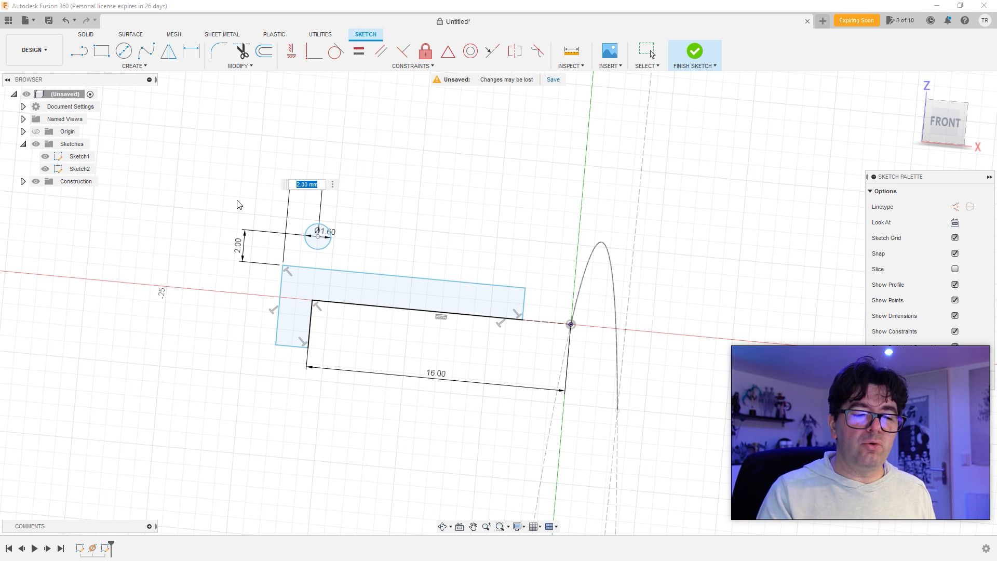
key("Return")
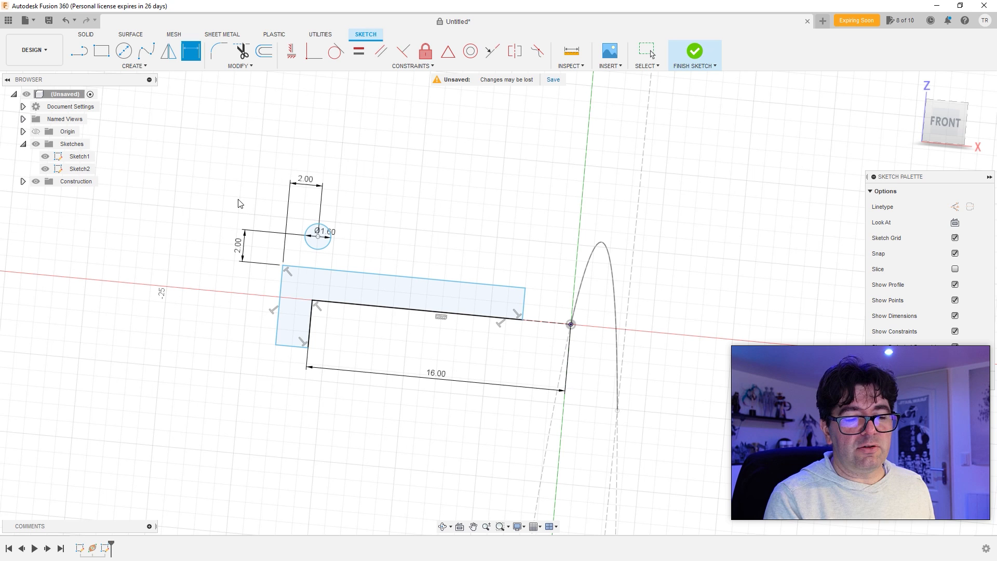
- Set the circle centre's distances from the profile's outer corner to 1 mm vertically and 2.5 mm horizontally
double_click(238, 245)
type("1")
key("Return")
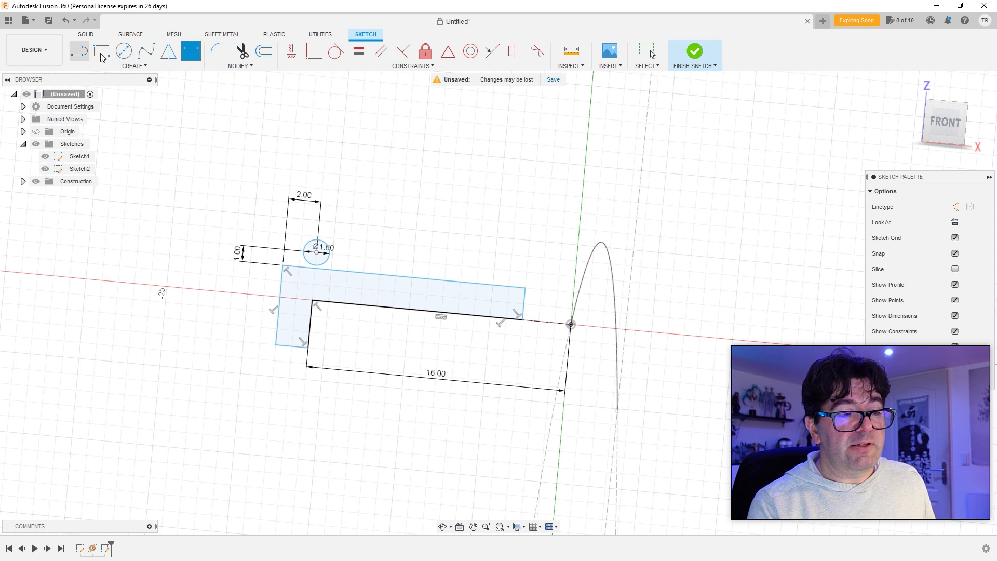
left_click(79, 50)
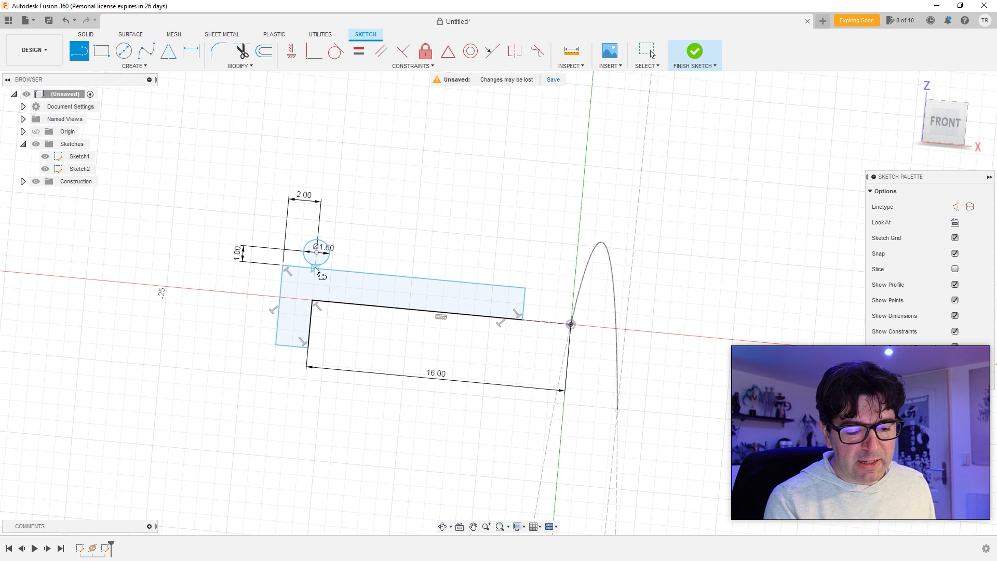
scroll(315, 267, "up", 2)
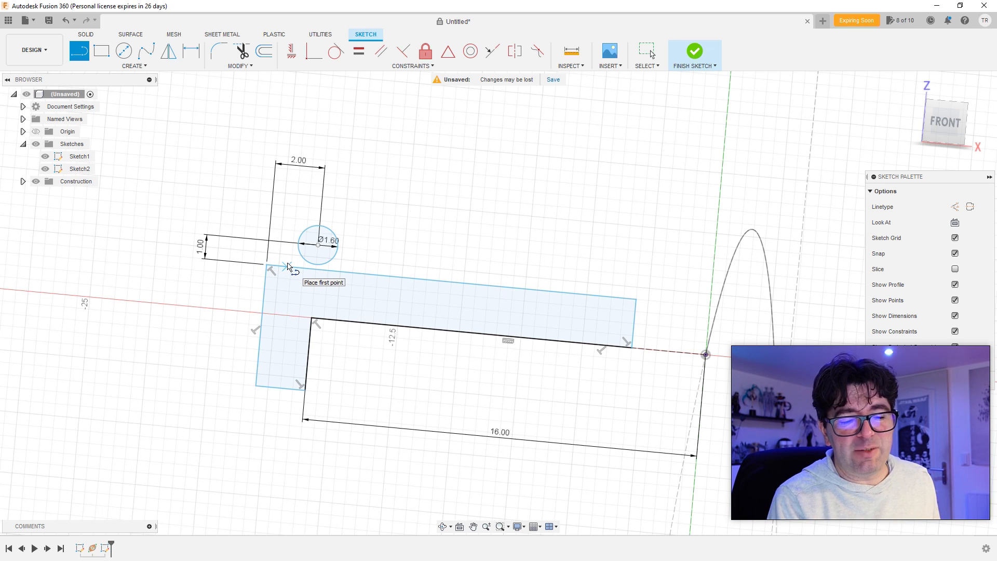
key("Escape")
double_click(300, 161)
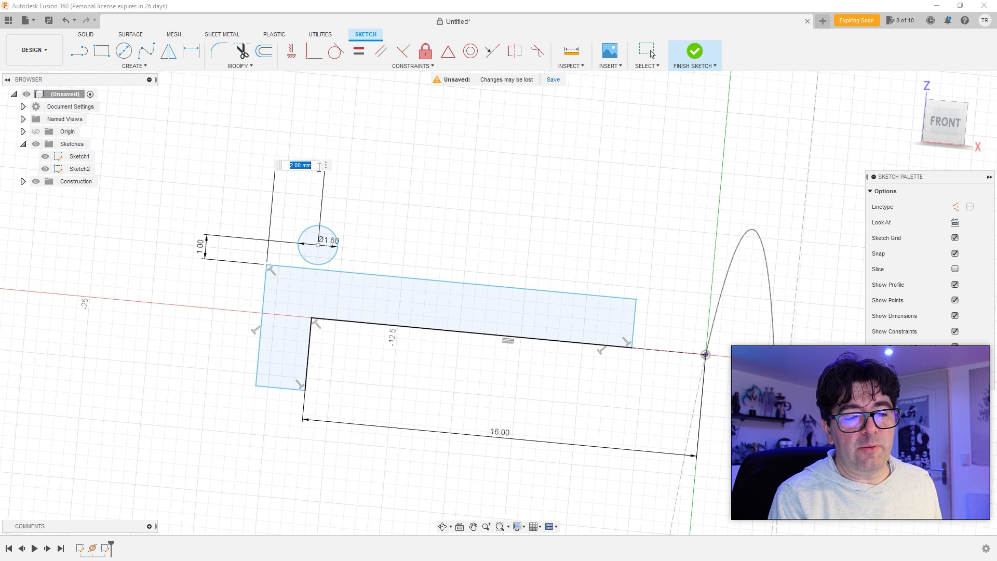
type("2.5")
key("Return")
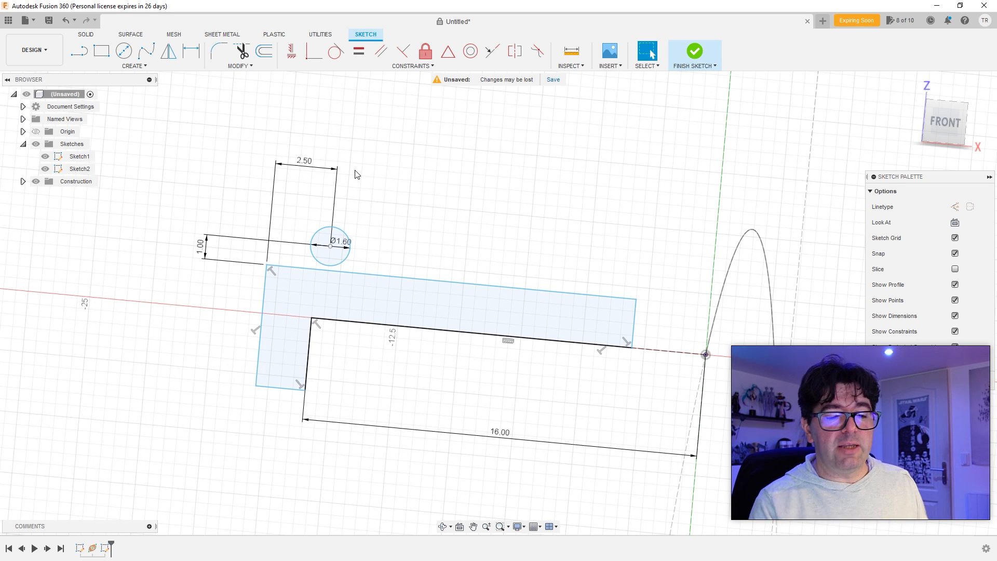
left_click(79, 51)
left_click(292, 267)
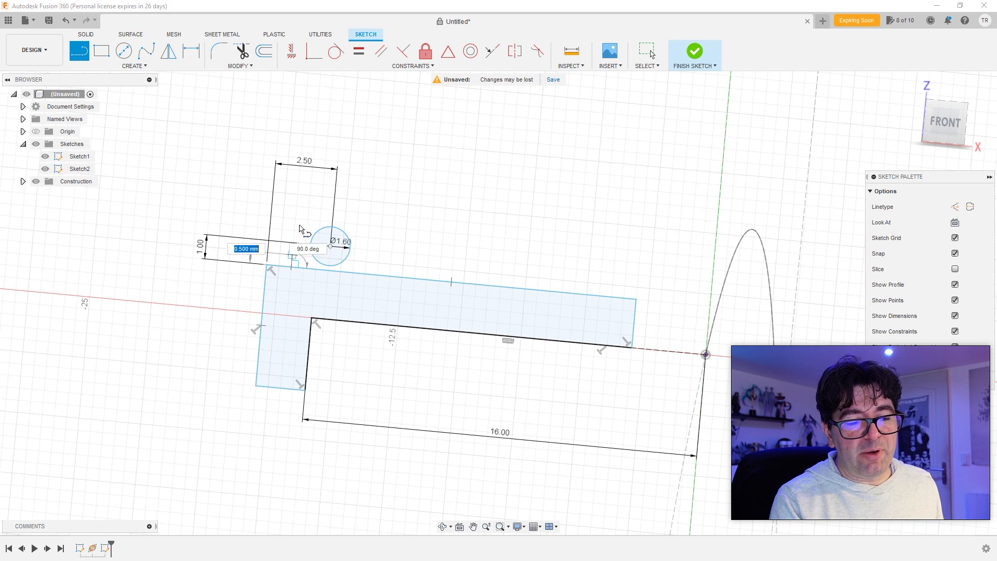
left_click(295, 218)
key("Escape")
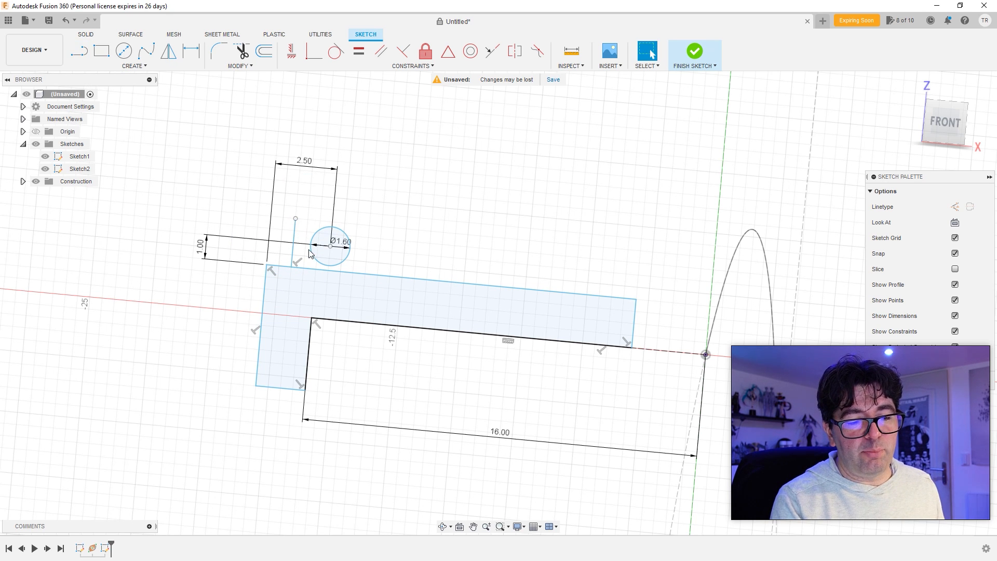
left_click(295, 229)
key("Delete")
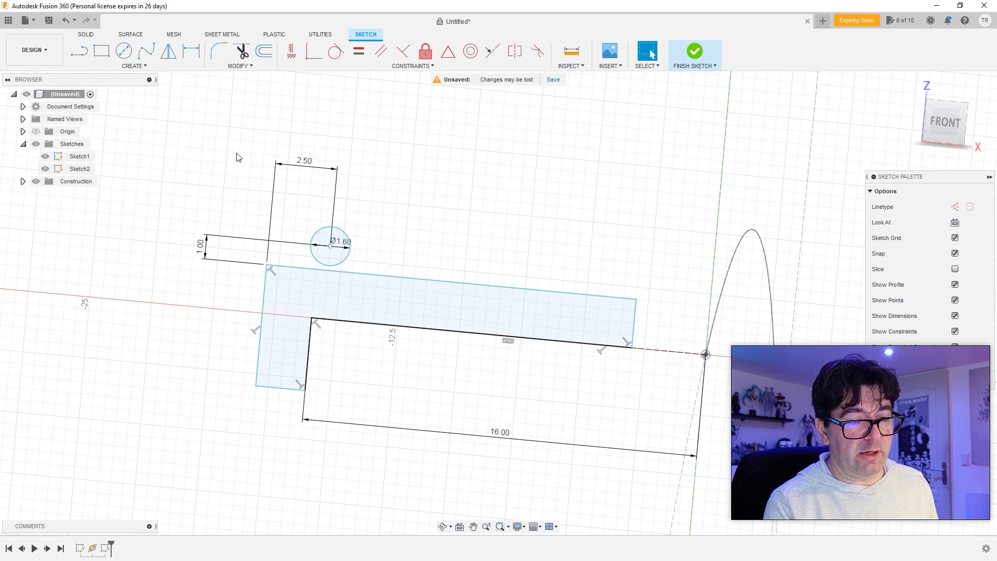
- Draw a three-sided rectangular outline around the circle, starting and ending on the profile's upper edge
key("l")
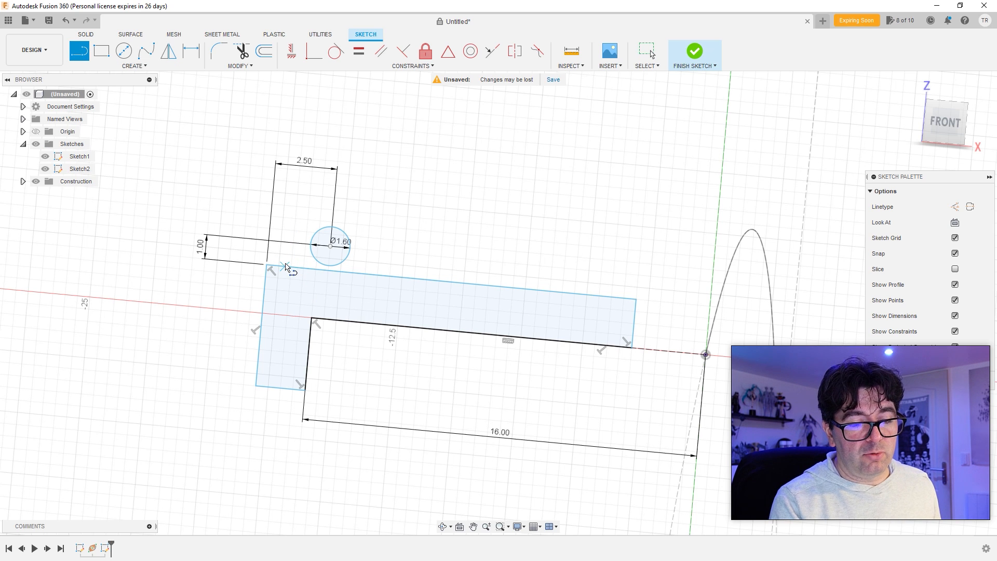
left_click(291, 267)
left_click(297, 207)
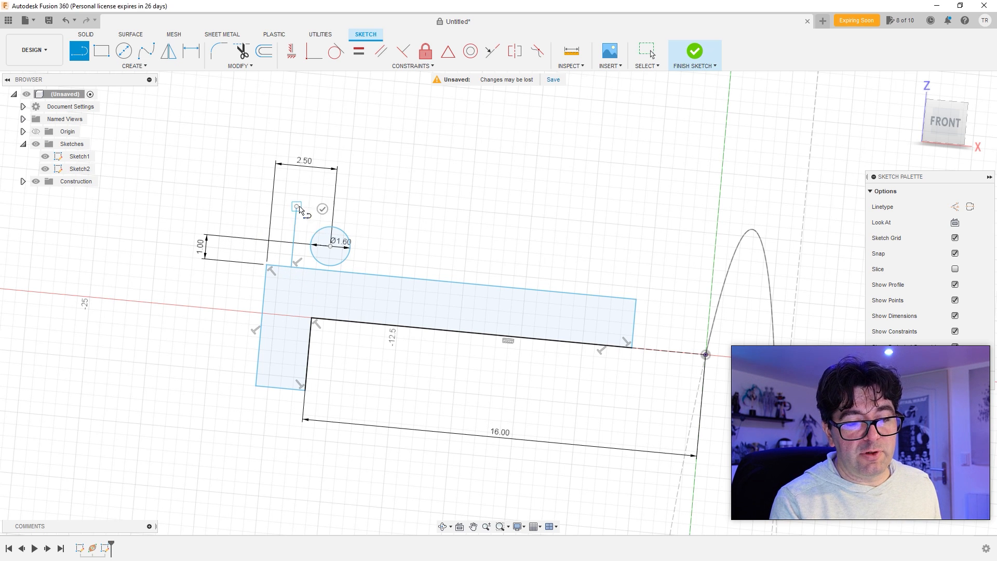
left_click(370, 212)
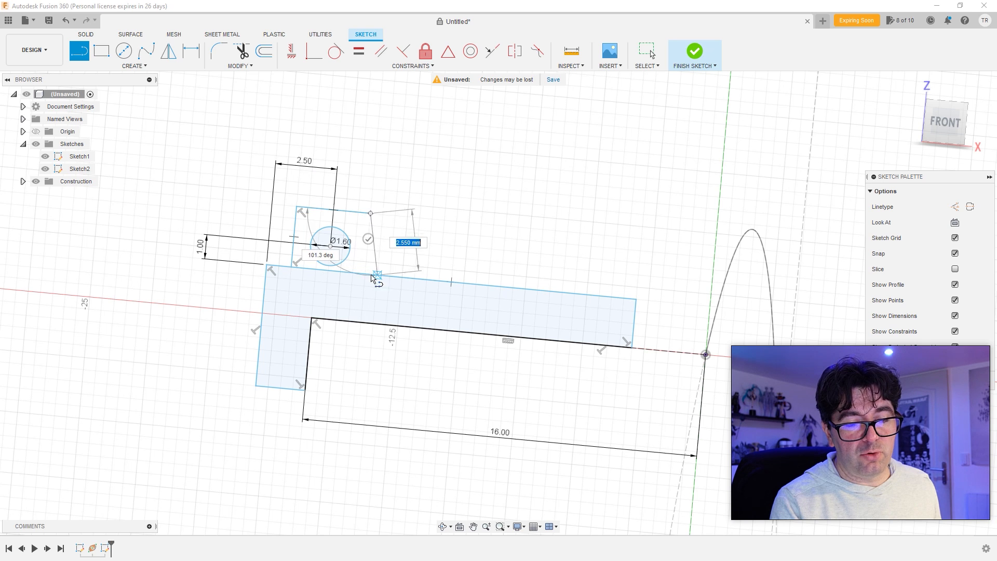
double_click(367, 273)
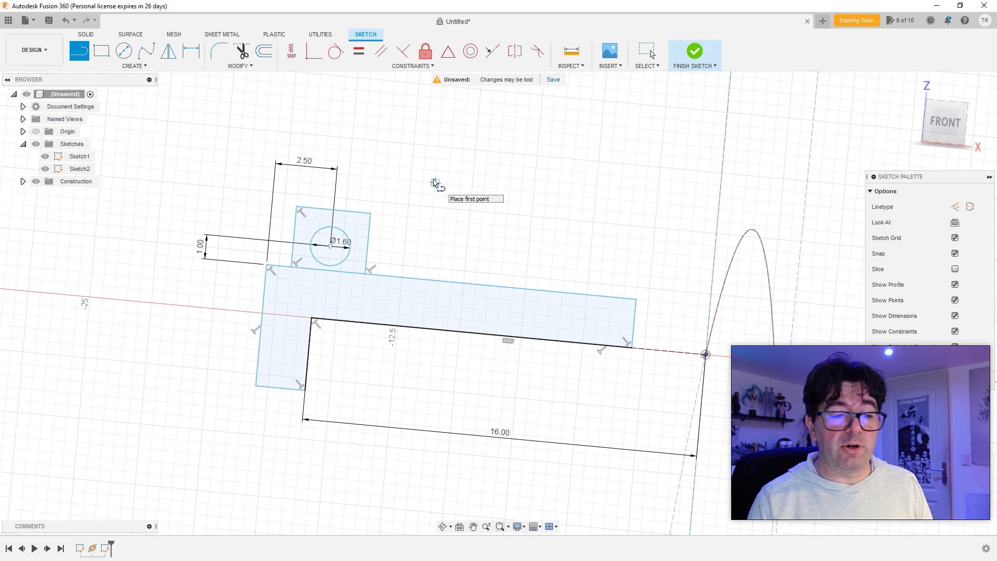
- Draw a 10 × 1.5 mm rectangle just below the long arm of the L-shaped profile, near its inner corner
scroll(307, 248, "up", 1)
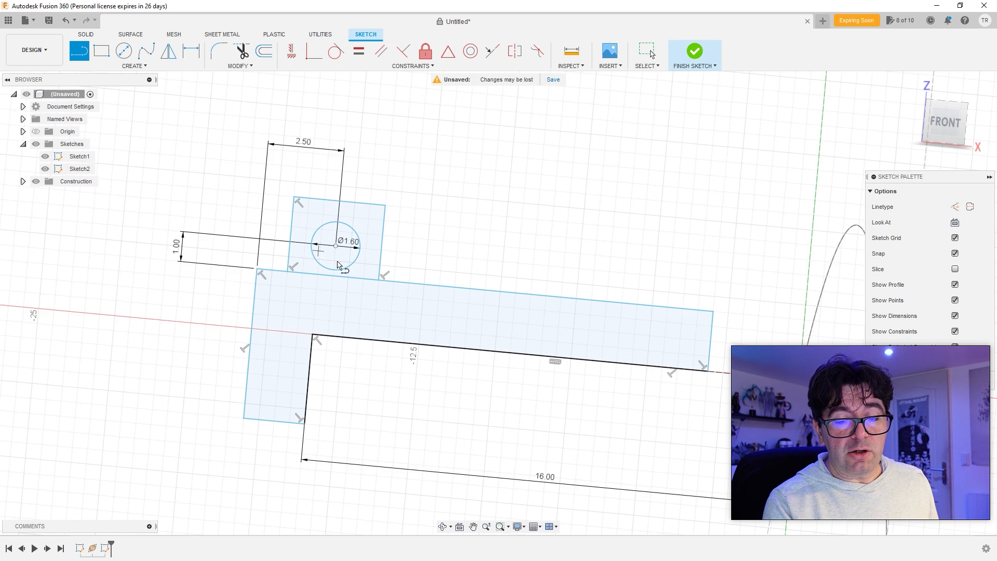
scroll(338, 265, "down", 2)
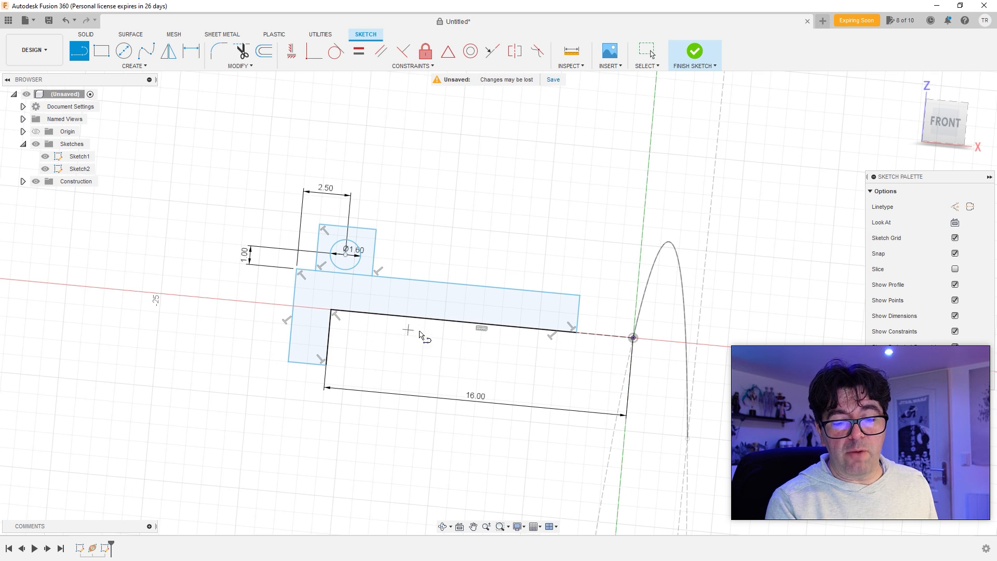
key("r")
left_click(342, 315)
type("10")
key("Tab")
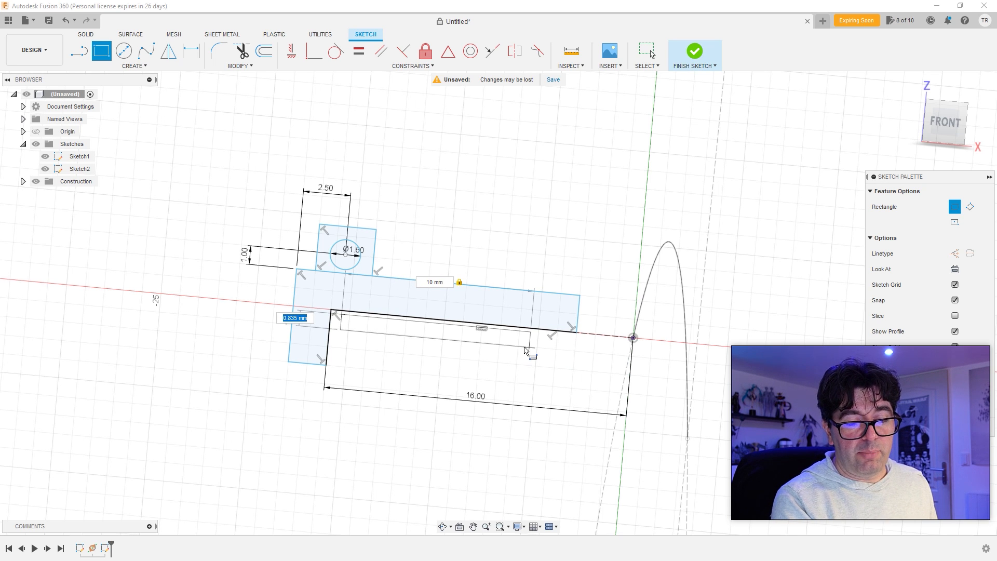
type("1.")
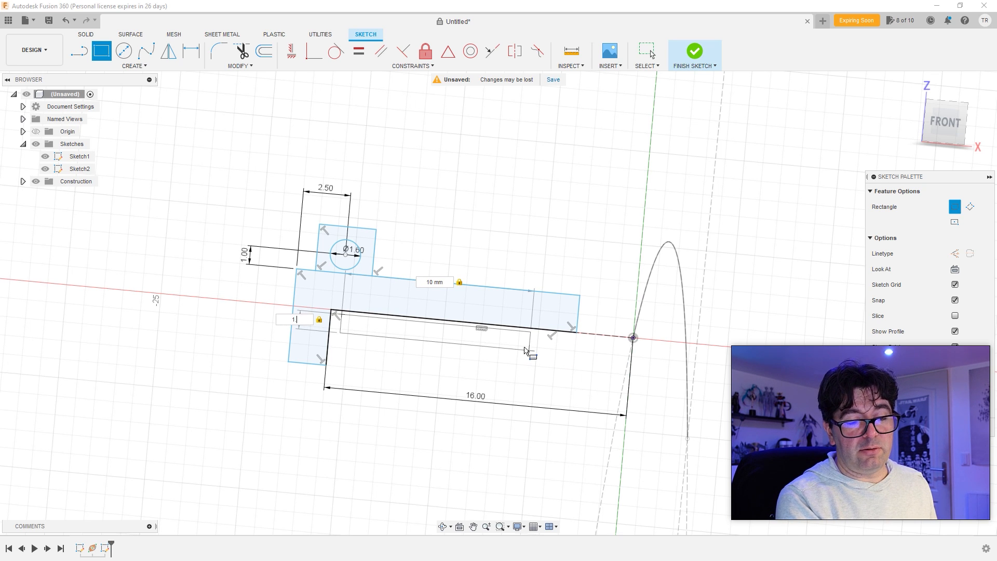
type("5")
key("Return")
key("Escape")
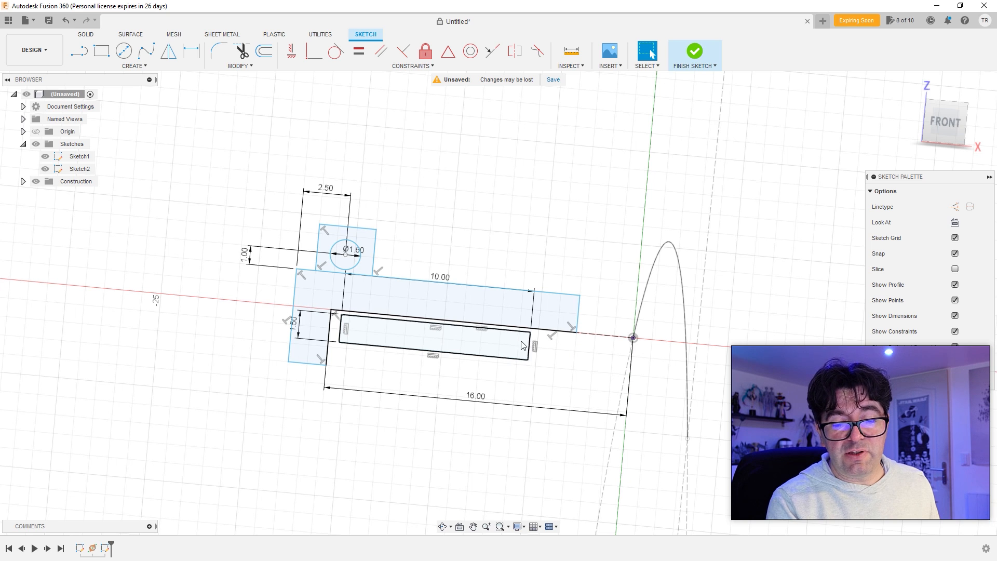
left_click(429, 347)
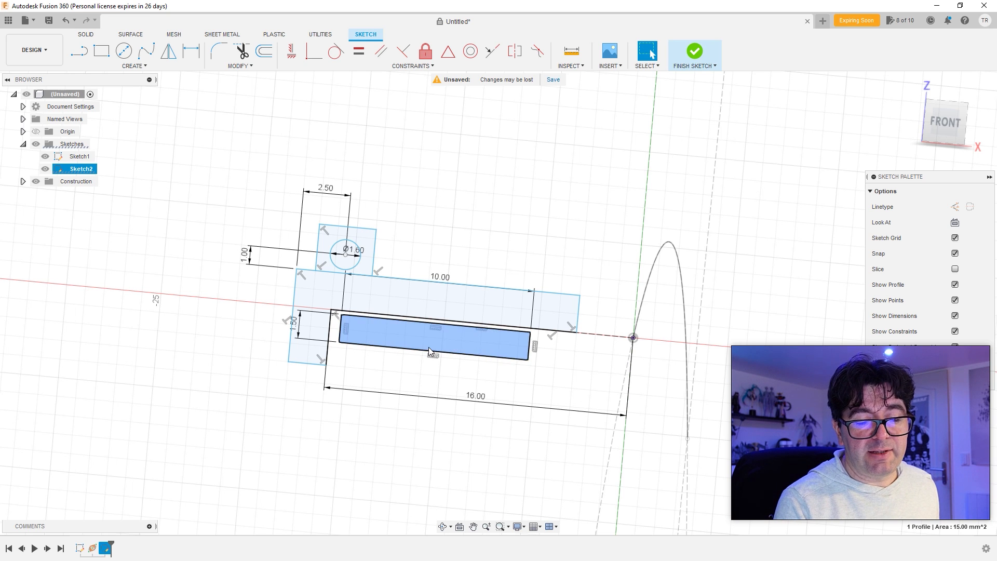
left_click(487, 361)
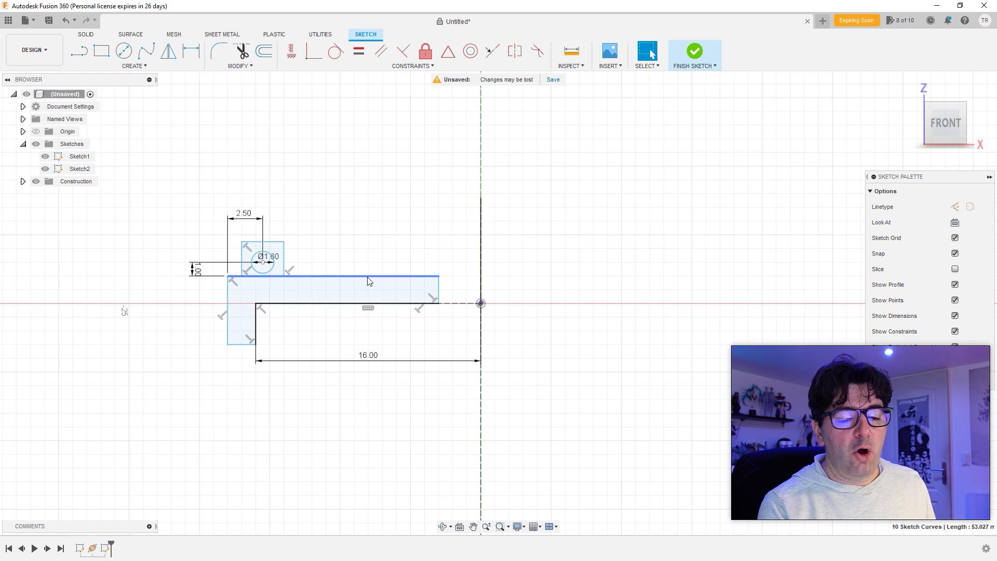
- Mirror the L-shaped profile with its box outline and circle about the YZ origin plane
double_click(367, 277)
double_click(285, 252, "ctrl")
left_click(273, 260, "ctrl")
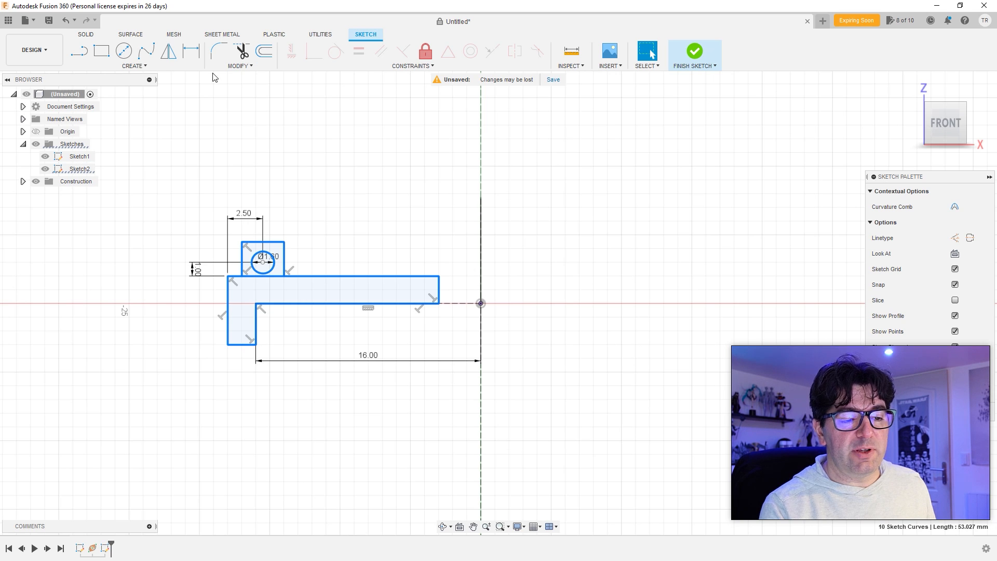
left_click(168, 51)
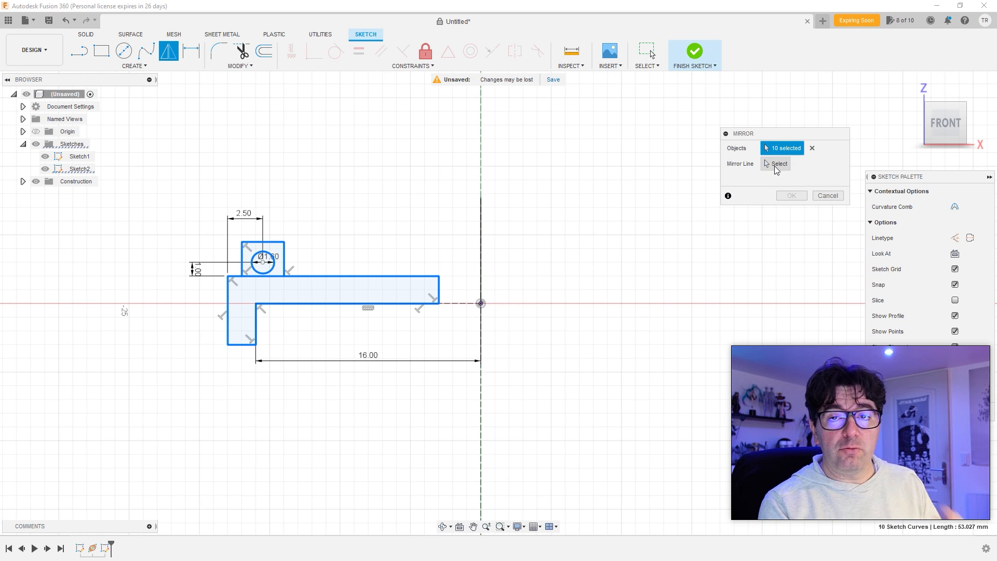
left_click(775, 165)
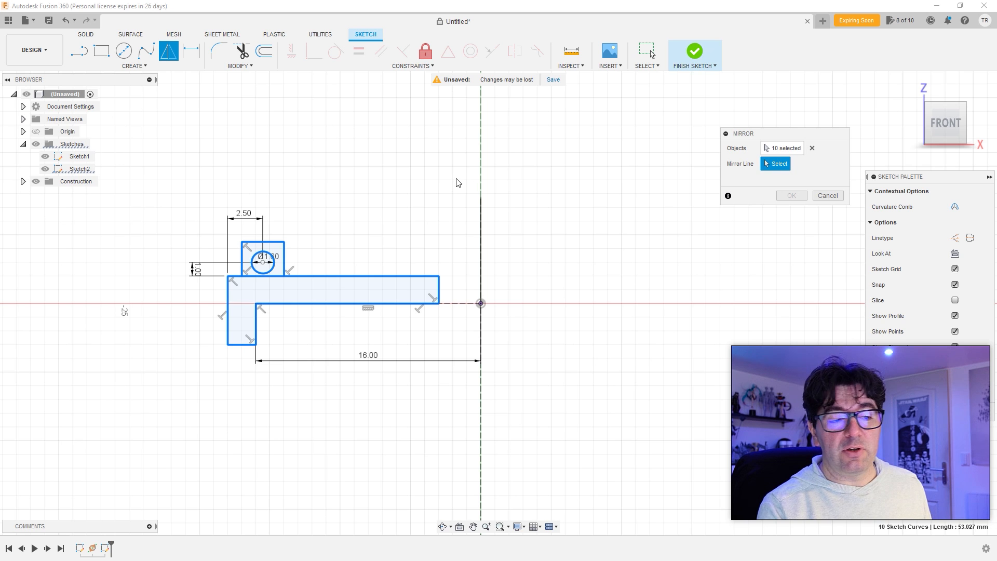
left_click(23, 132)
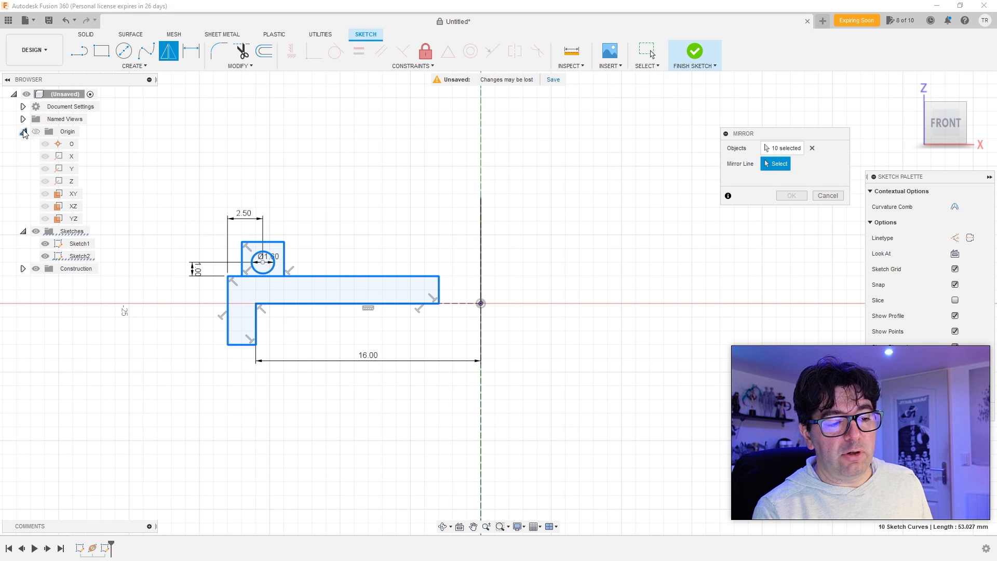
scroll(237, 207, "down", 6)
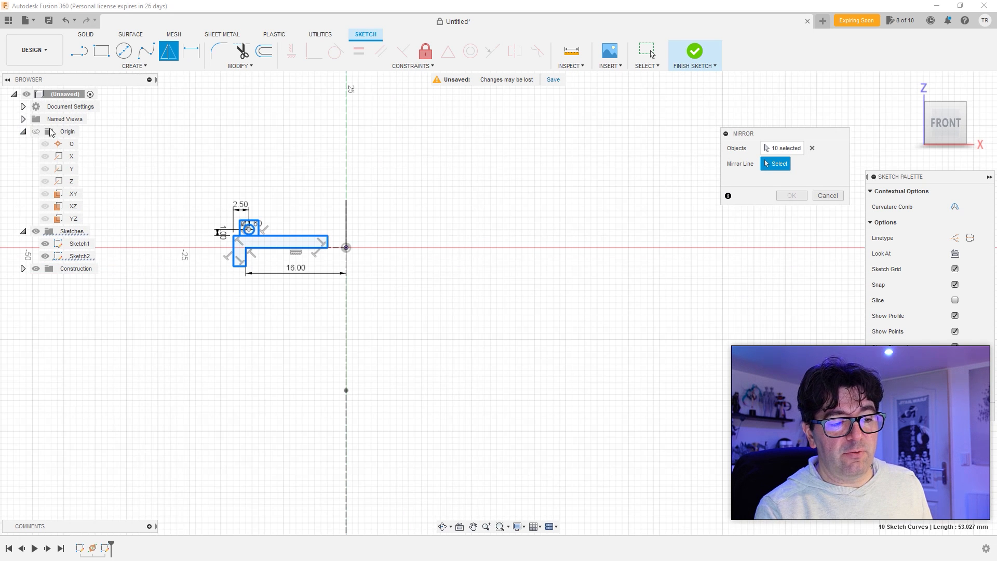
scroll(394, 251, "down", 5)
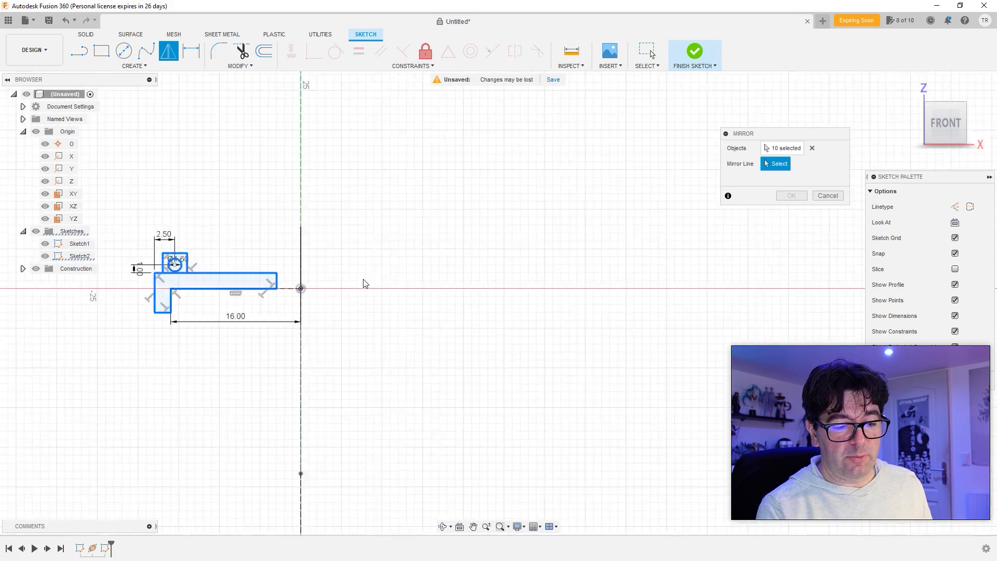
middle_click_drag(429, 234, 400, 281, "shift")
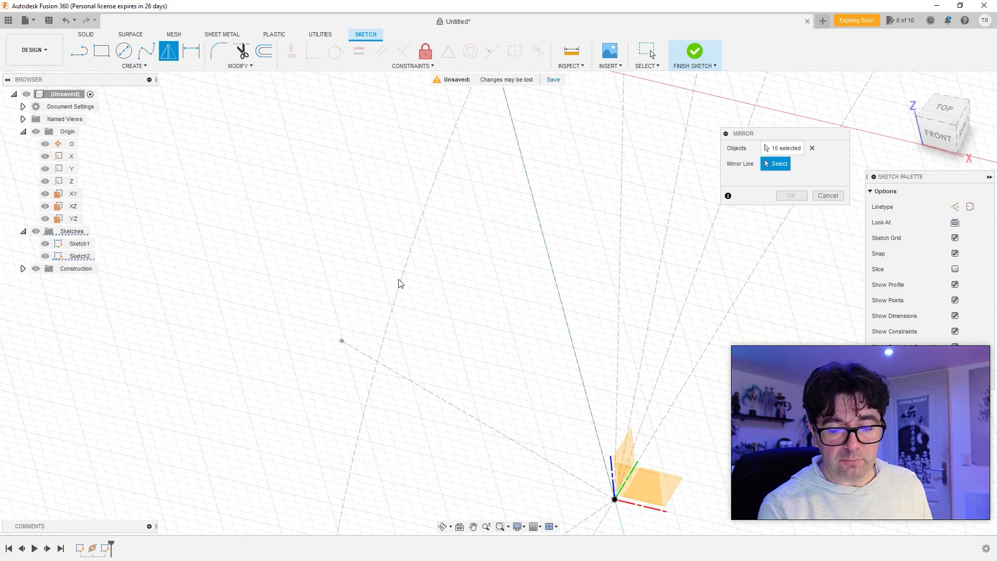
left_click(630, 452)
middle_click_drag(554, 205, 503, 452)
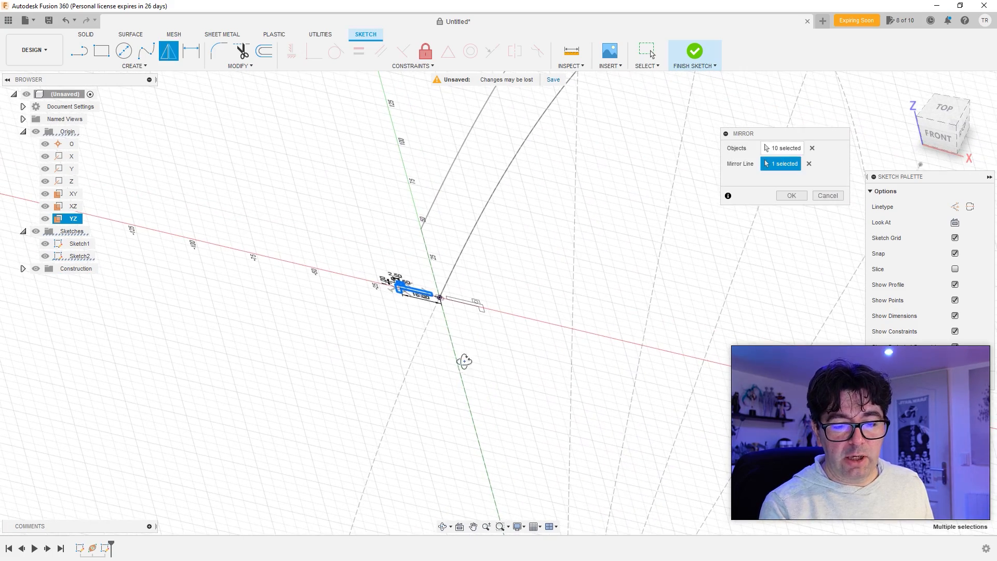
middle_click_drag(464, 360, 481, 275, "shift")
scroll(482, 278, "up", 5)
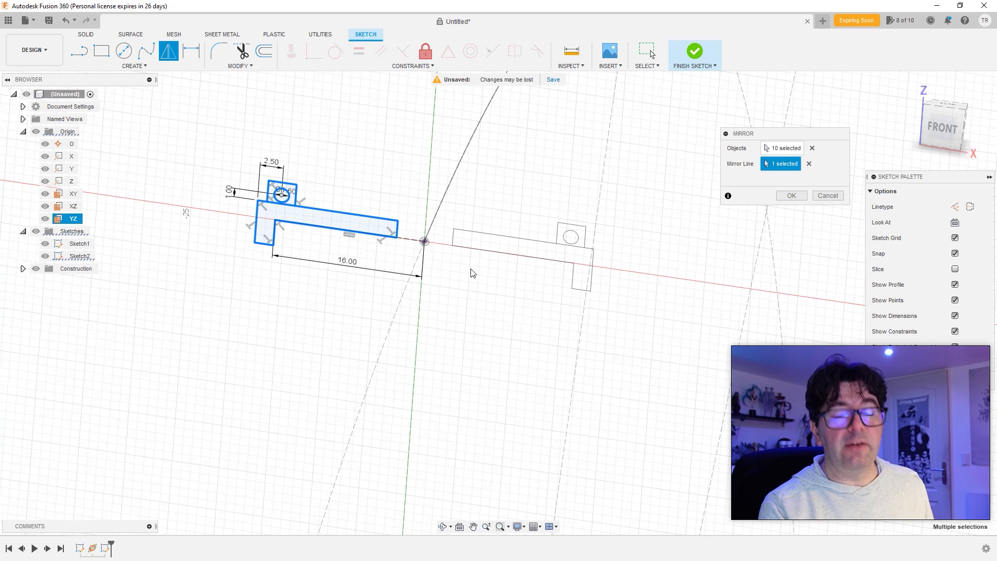
key("Return")
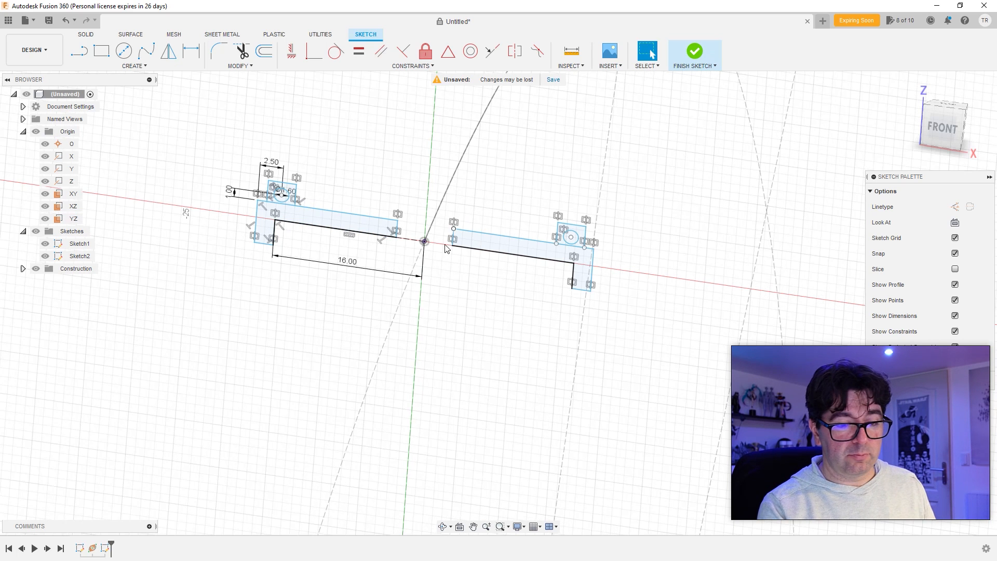
middle_click_drag(482, 296, 498, 273, "shift")
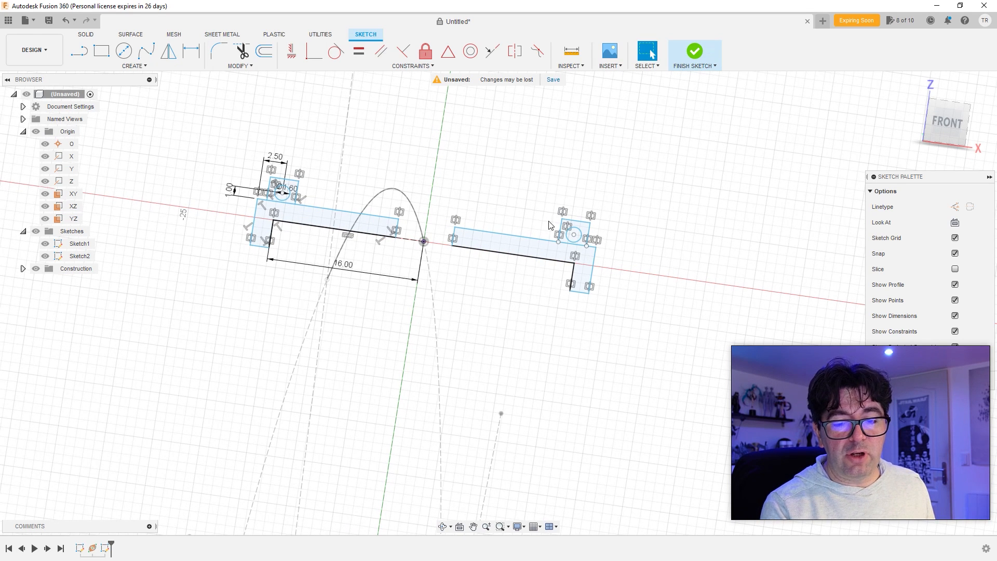
left_click(943, 123)
scroll(381, 274, "down", 3)
scroll(392, 263, "up", 4)
middle_click_drag(411, 248, 558, 231)
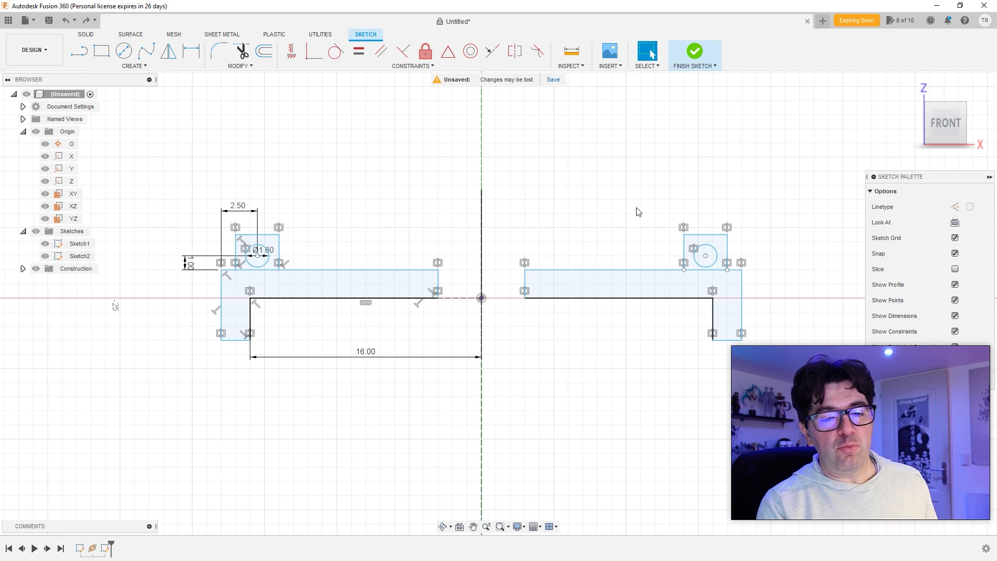
- Draw a 1.6 mm diameter circle centred on the outer arc's end point above the profiles
scroll(623, 202, "down", 2)
mouse_move(612, 193)
middle_mouse_down()
mouse_move(619, 351)
mouse_move(605, 323)
mouse_move(607, 365)
mouse_move(605, 311)
middle_mouse_up()
scroll(605, 307, "down", 1)
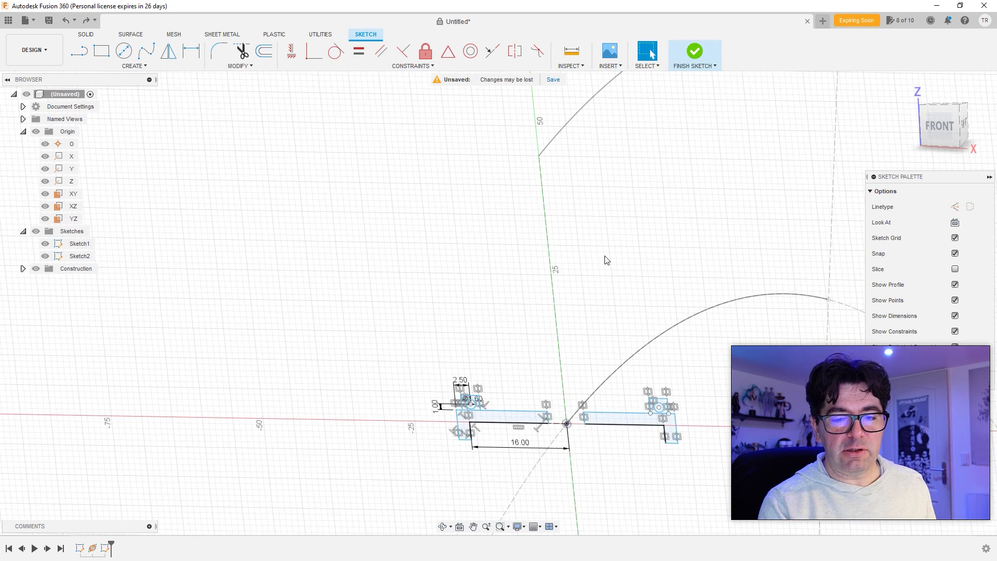
scroll(603, 258, "down", 1)
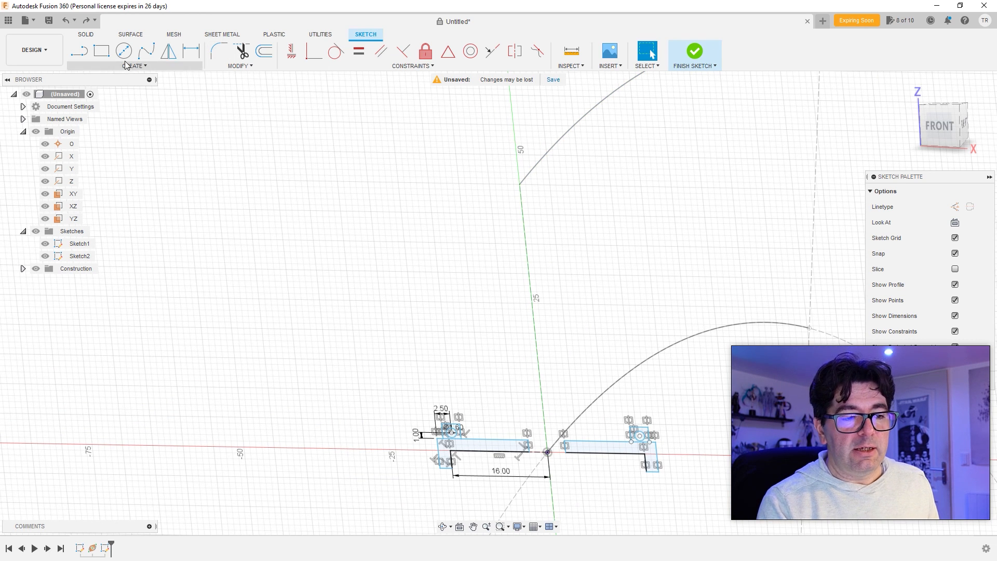
left_click(123, 53)
left_click(519, 183)
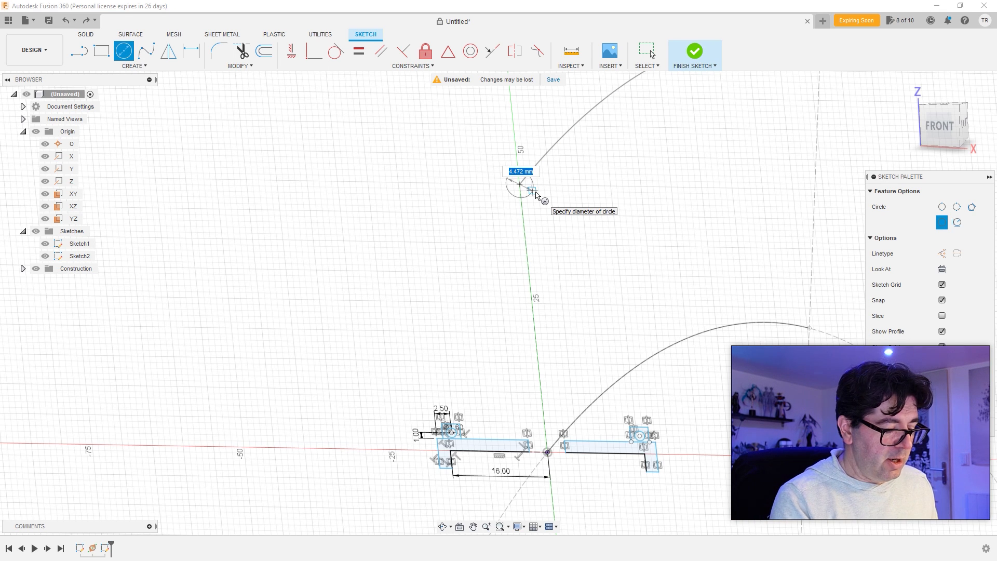
type("1.6")
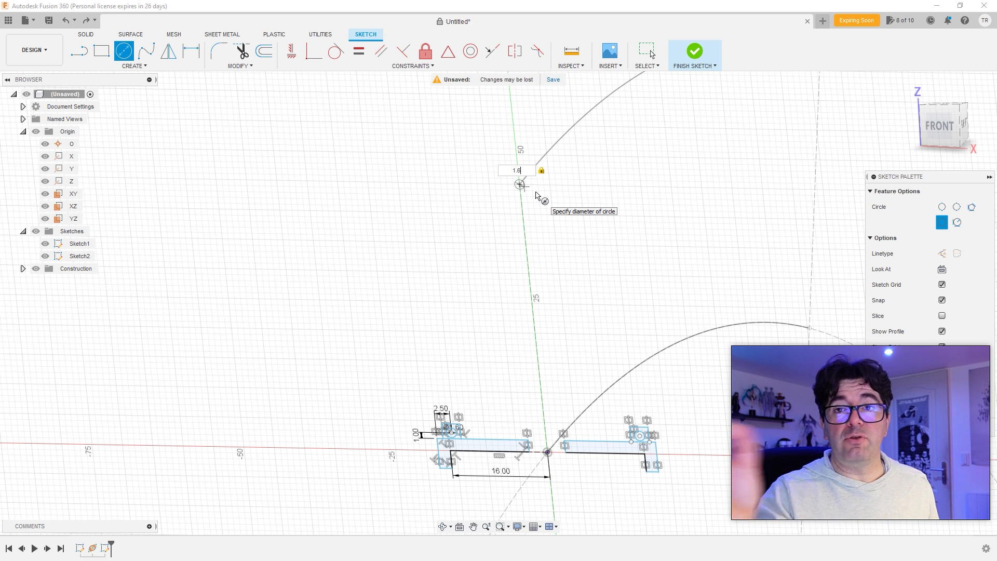
key("Return")
key("Escape")
- Offset the circle at the outer arc's end outward by 1.5 mm and finish the sketch
scroll(540, 192, "up", 3)
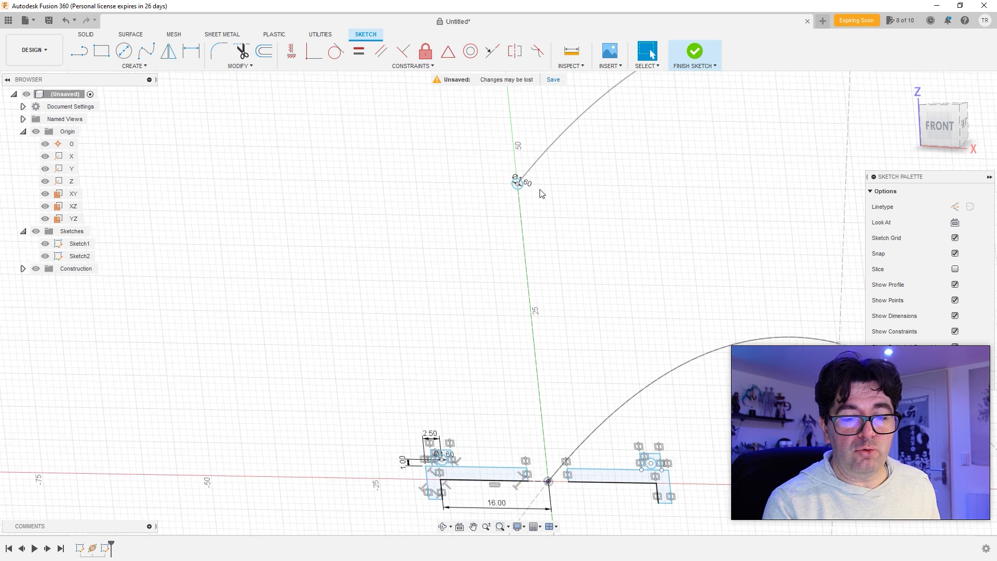
left_click(263, 50)
left_click(510, 188)
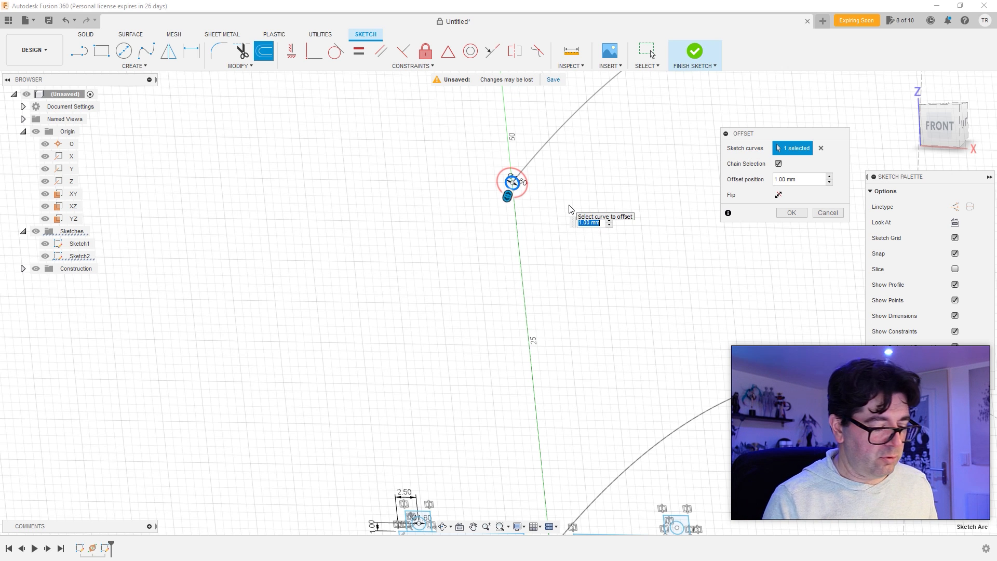
type("1.5")
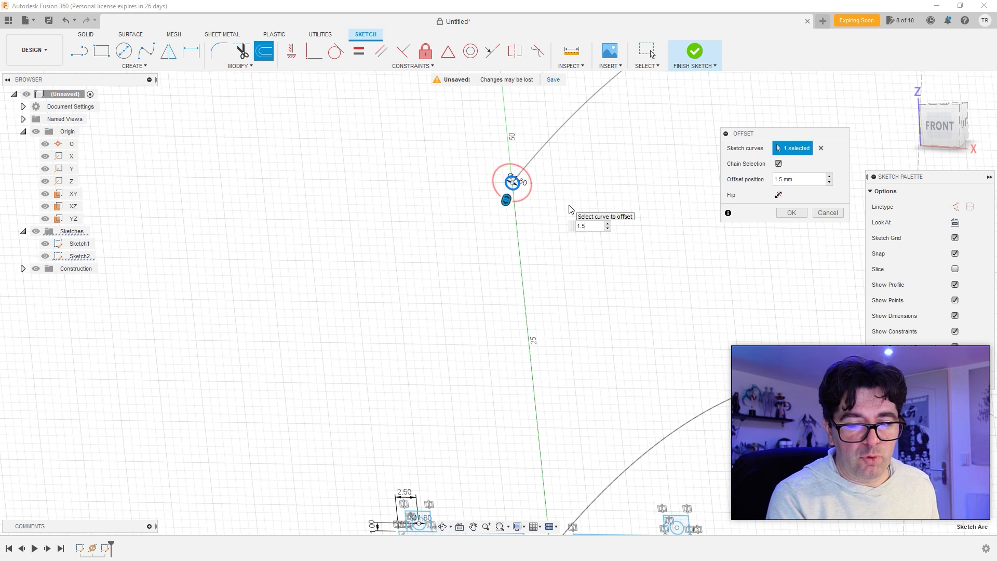
key("Return")
scroll(565, 249, "down", 3)
middle_click_drag(565, 251, 505, 271)
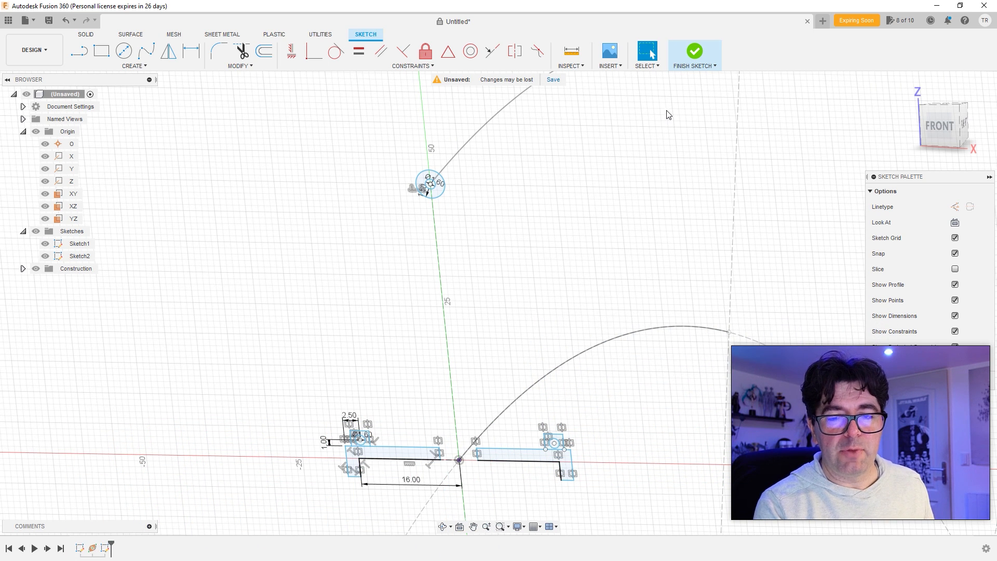
left_click(694, 50)
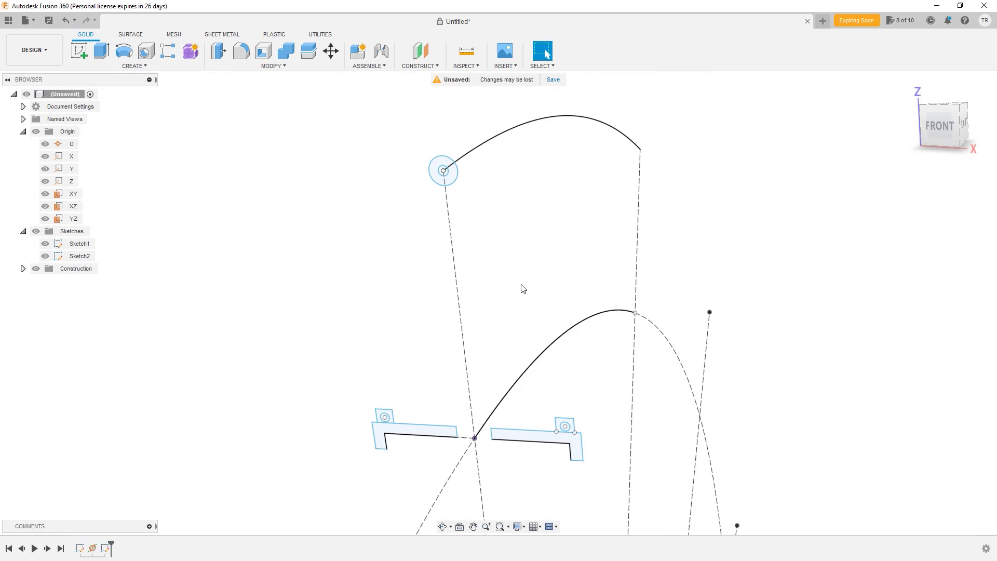
- Select both L-shaped profiles together with their box outlines and inner circles
scroll(516, 283, "down", 2)
mouse_move(516, 283)
middle_mouse_down()
mouse_move(385, 253)
mouse_move(416, 272)
middle_mouse_up()
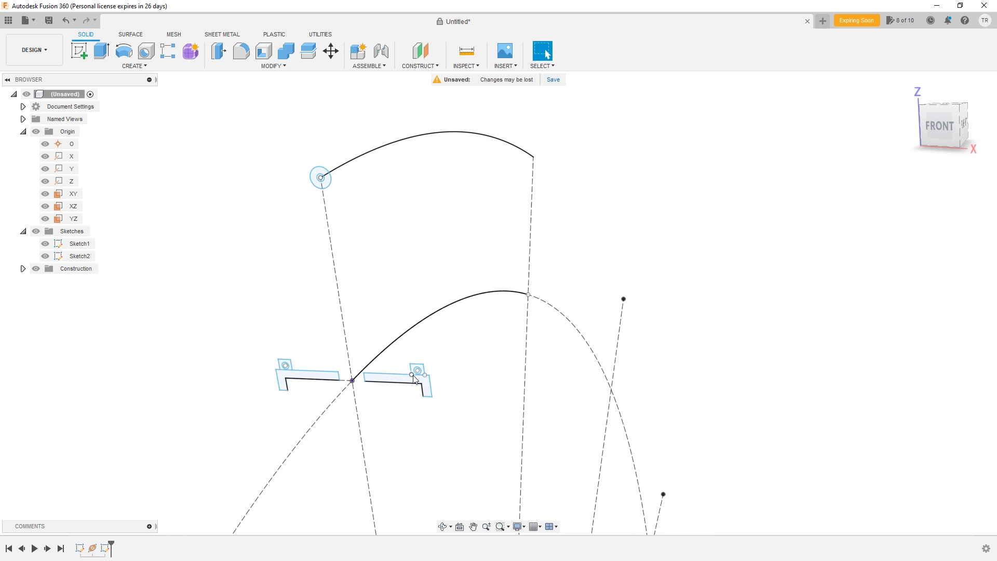
left_click(402, 383)
scroll(410, 381, "up", 5)
left_click(414, 354, "ctrl")
left_click(413, 353, "ctrl")
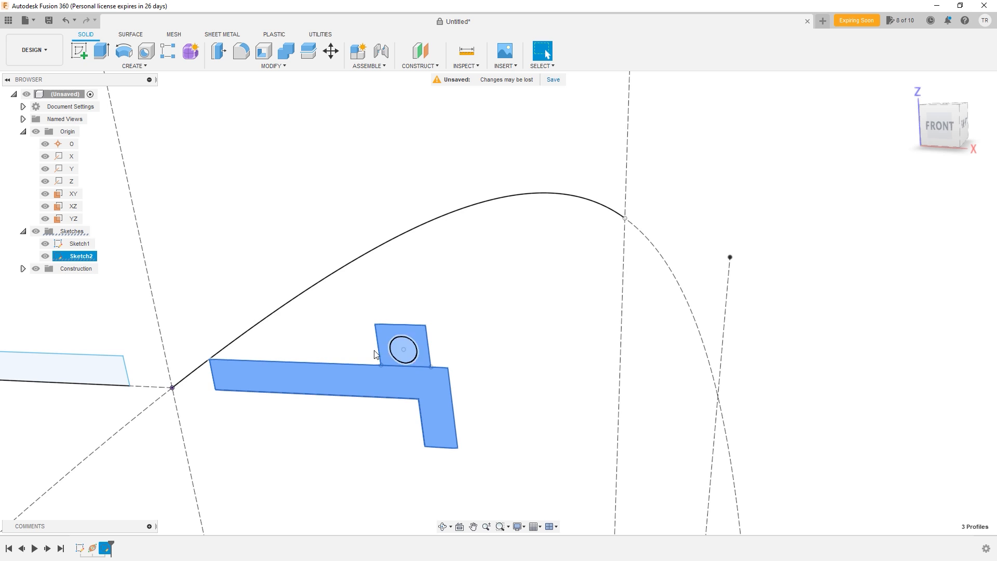
middle_click_drag(400, 355, 439, 354)
left_click(512, 361, "ctrl")
left_click(530, 324, "ctrl")
left_click(548, 332, "ctrl")
- Add the ring at the outer arc's end and its inner circle to the selected L-shaped and box profiles
scroll(617, 338, "down", 5)
middle_click_drag(660, 202, 494, 379)
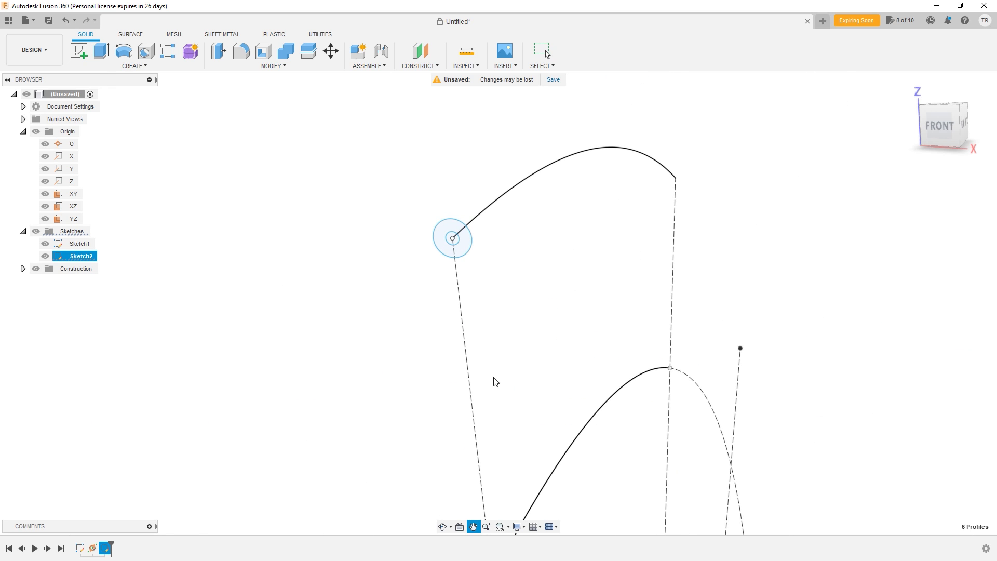
left_click(463, 251, "ctrl")
scroll(462, 251, "up", 4)
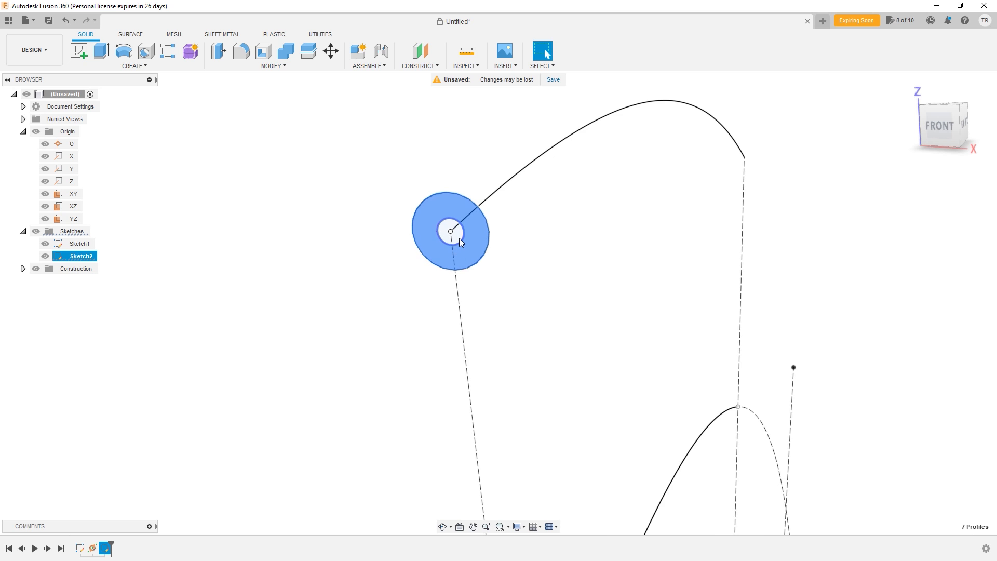
left_click(459, 242, "ctrl")
scroll(550, 327, "down", 5)
middle_click_drag(592, 318, 470, 281, "shift")
scroll(470, 296, "down", 2)
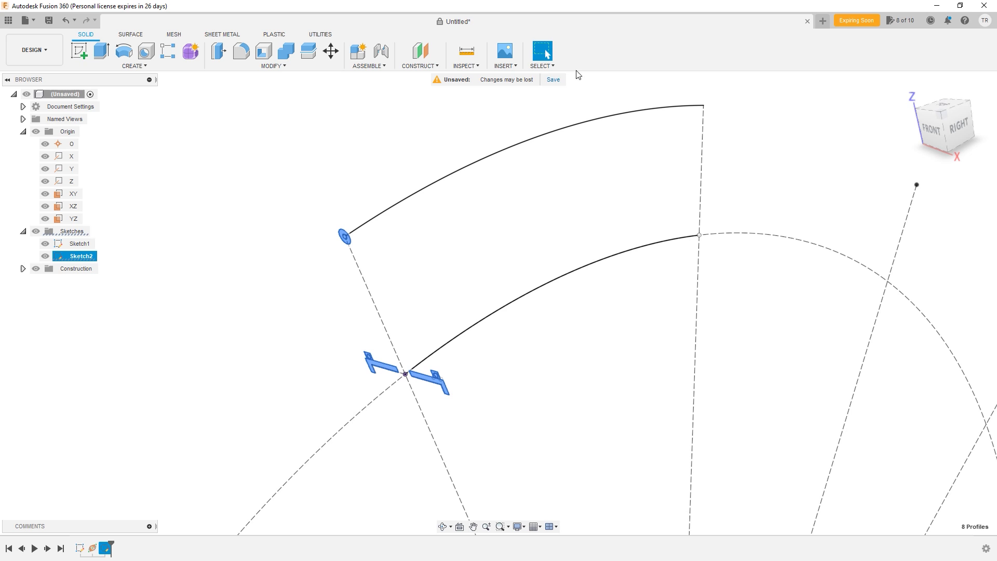
- Sweep all eight selected profiles along the lower arc with a distance of 0.5, creating new bodies
left_click(124, 66)
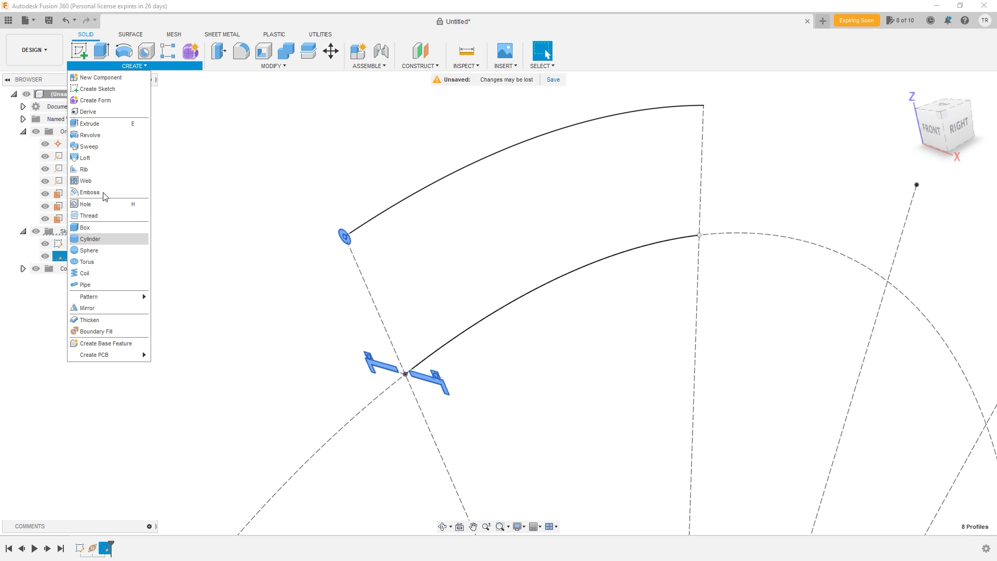
left_click(98, 151)
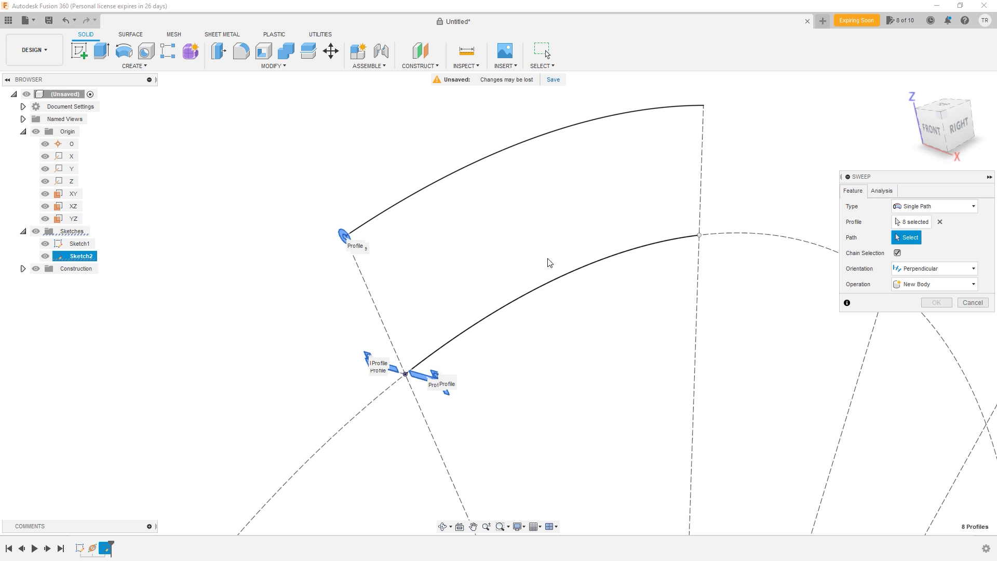
left_click(520, 303)
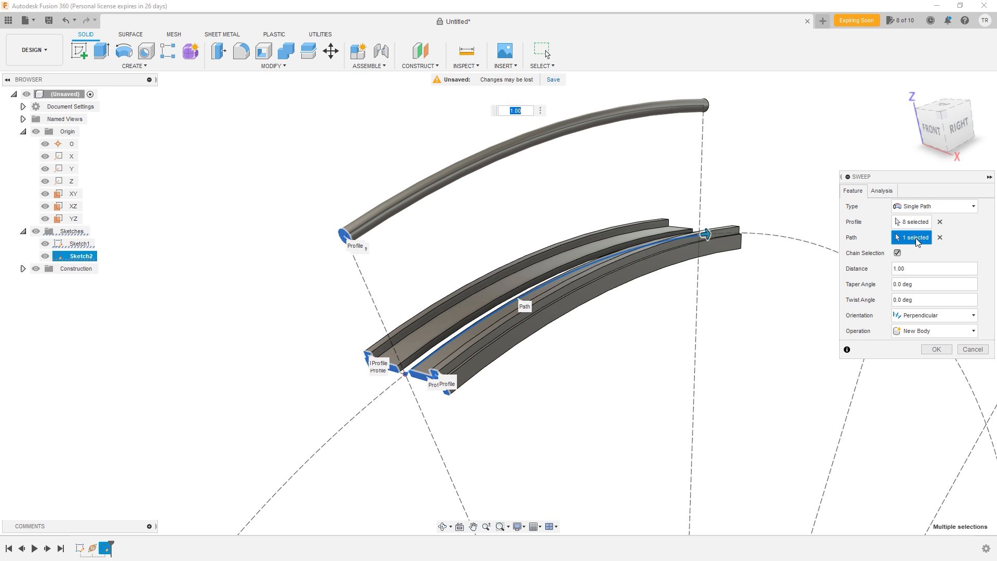
left_click_drag(704, 234, 566, 268)
type("0.5")
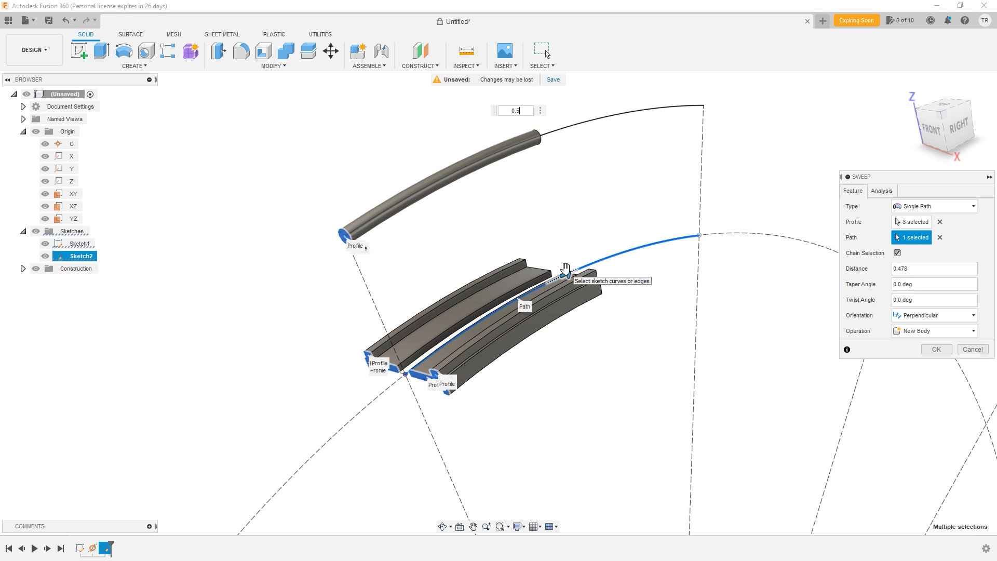
key("Return")
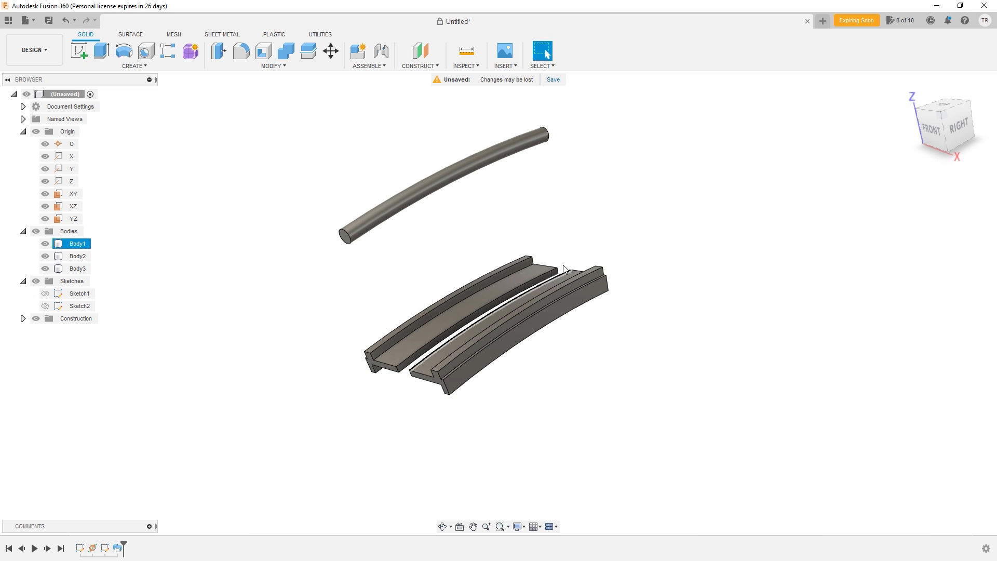
mouse_move(566, 267)
middle_mouse_down("shift")
mouse_move(571, 288)
mouse_move(585, 256)
mouse_move(582, 270)
middle_mouse_up("shift")
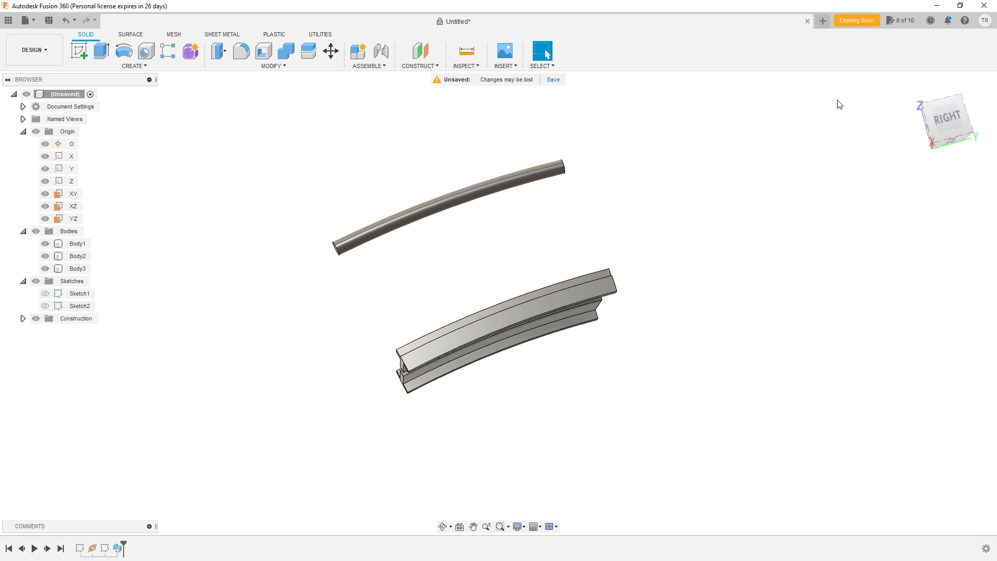
left_click(954, 115)
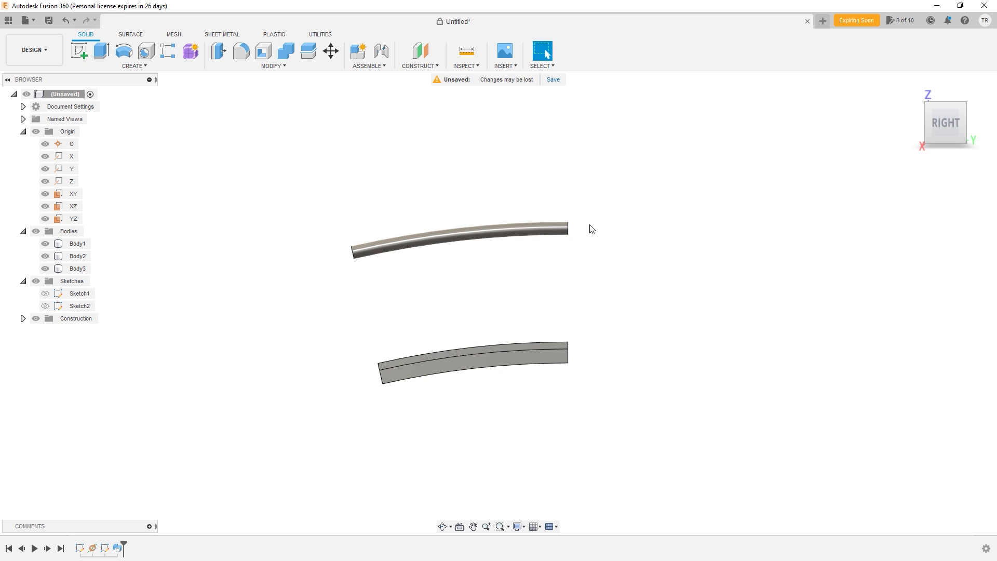
middle_click_drag(434, 276, 329, 291, "shift")
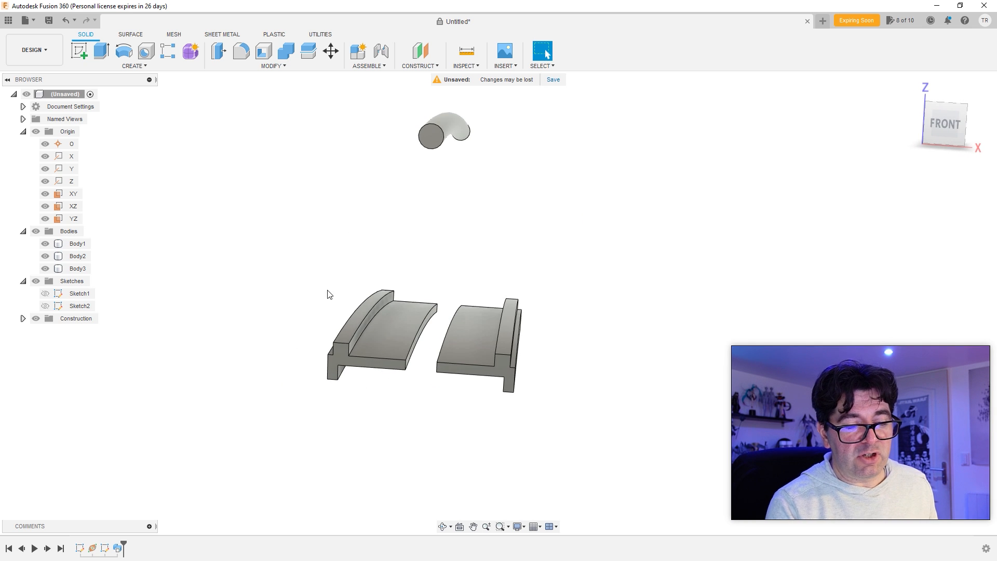
- Show Sketch2 and cut its small inner circle 10 mm deep into the end of the upper curved rod
left_click(45, 306)
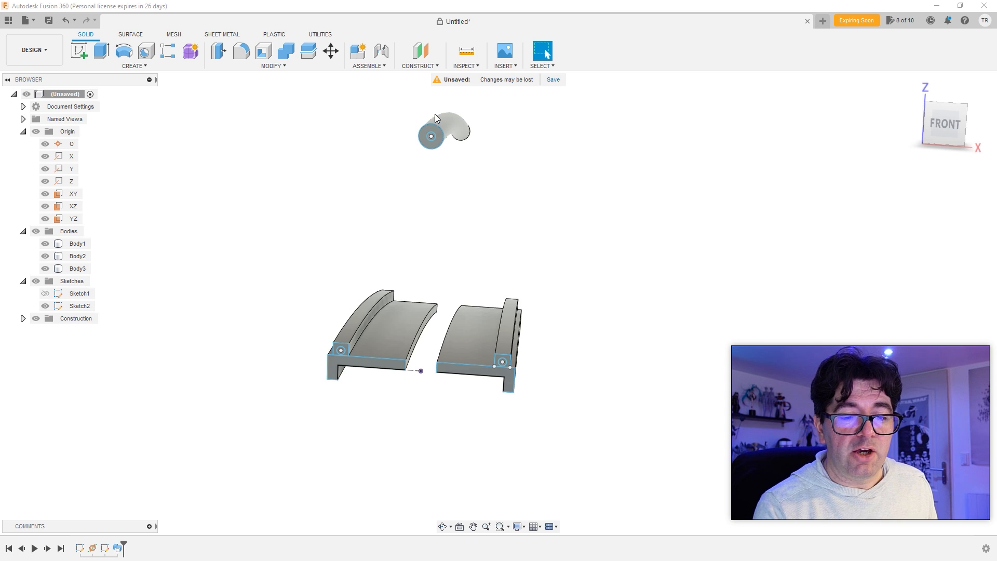
scroll(436, 118, "up", 3)
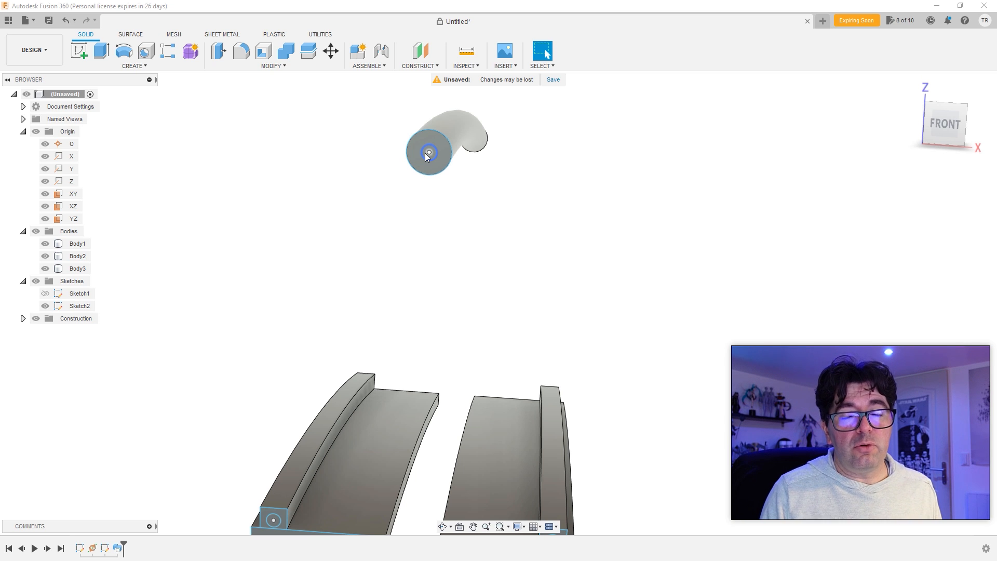
scroll(431, 155, "up", 5)
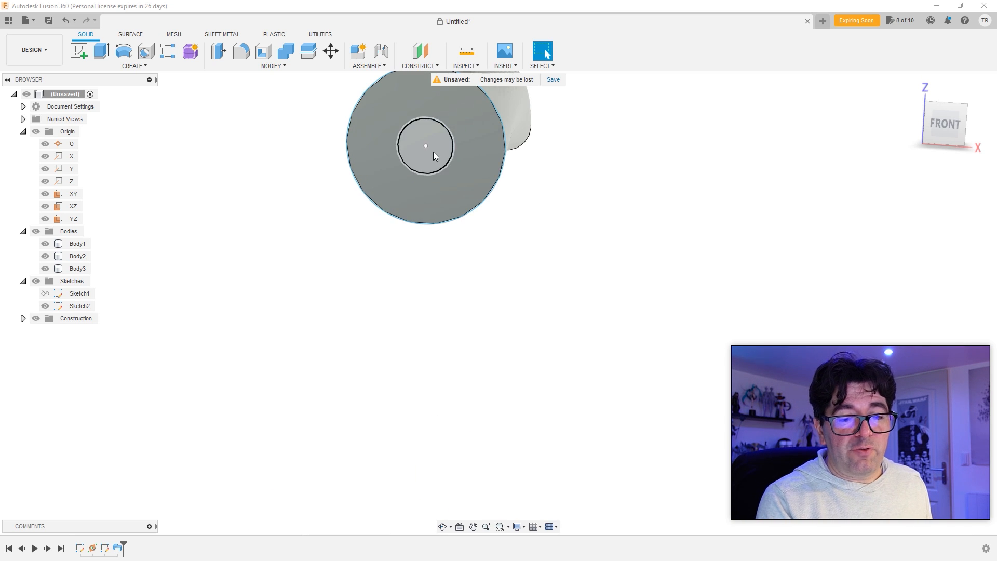
left_click(433, 152)
scroll(449, 209, "down", 5)
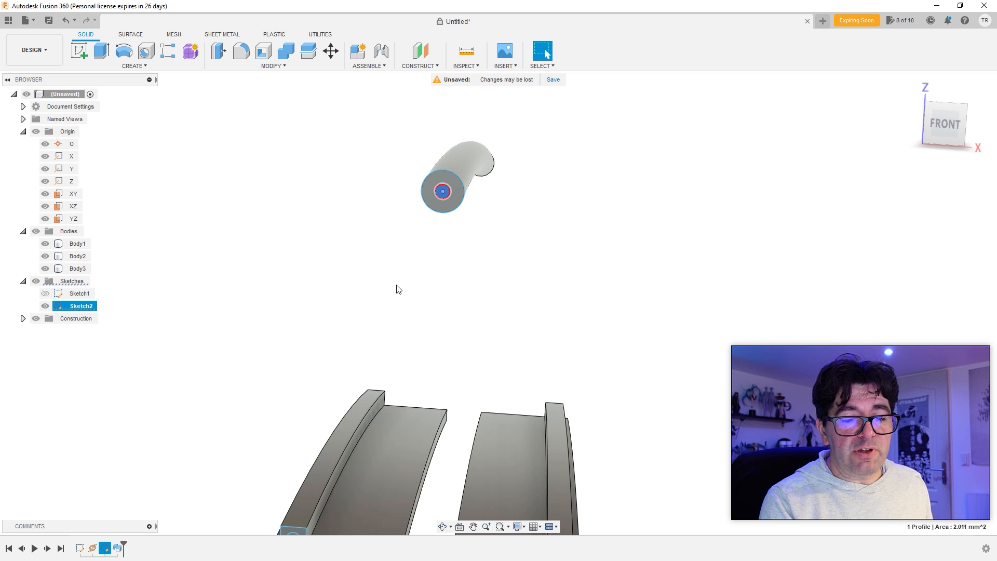
left_click(104, 58)
middle_click_drag(377, 268, 423, 276, "shift")
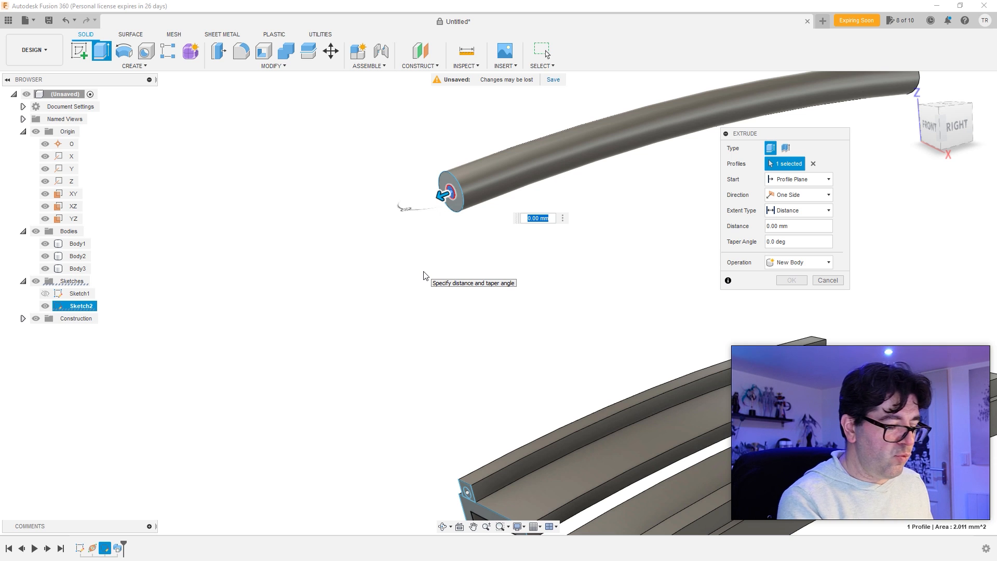
type("-10")
key("Return")
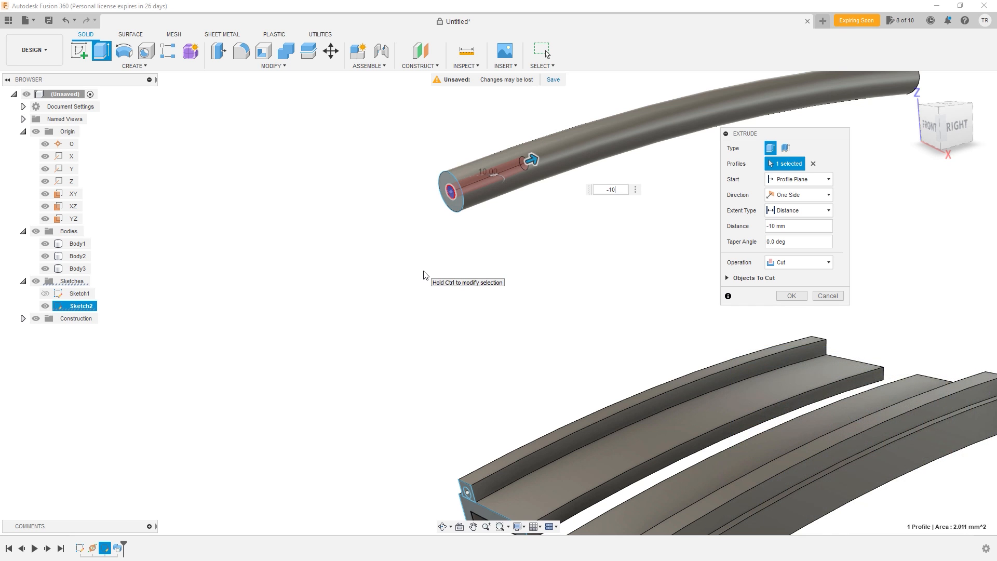
key("Return")
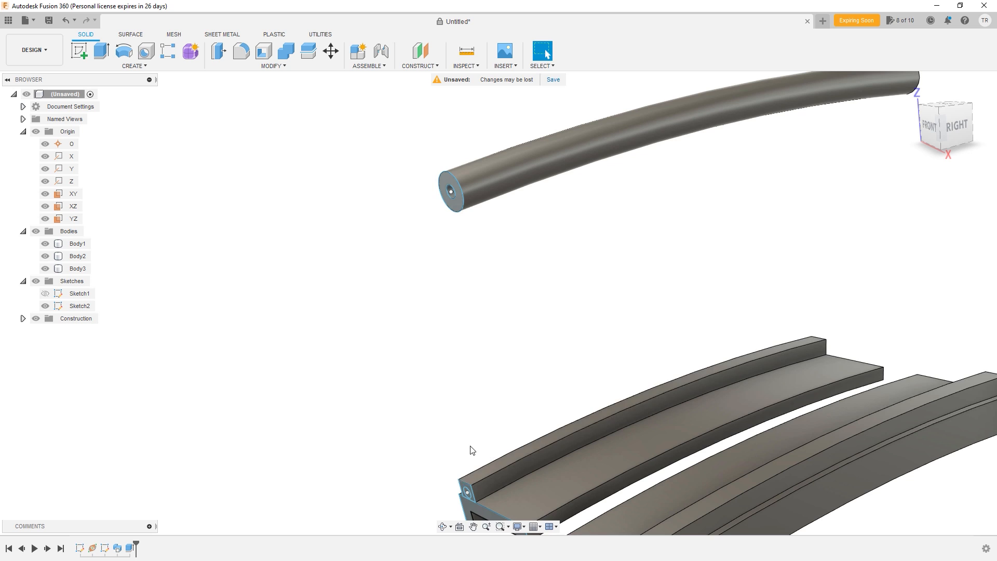
- Cut the circles on both L-shaped rails' box ends 10 mm deep into the bodies
middle_click_drag(483, 456, 436, 280)
scroll(436, 280, "up", 5)
left_click(521, 232)
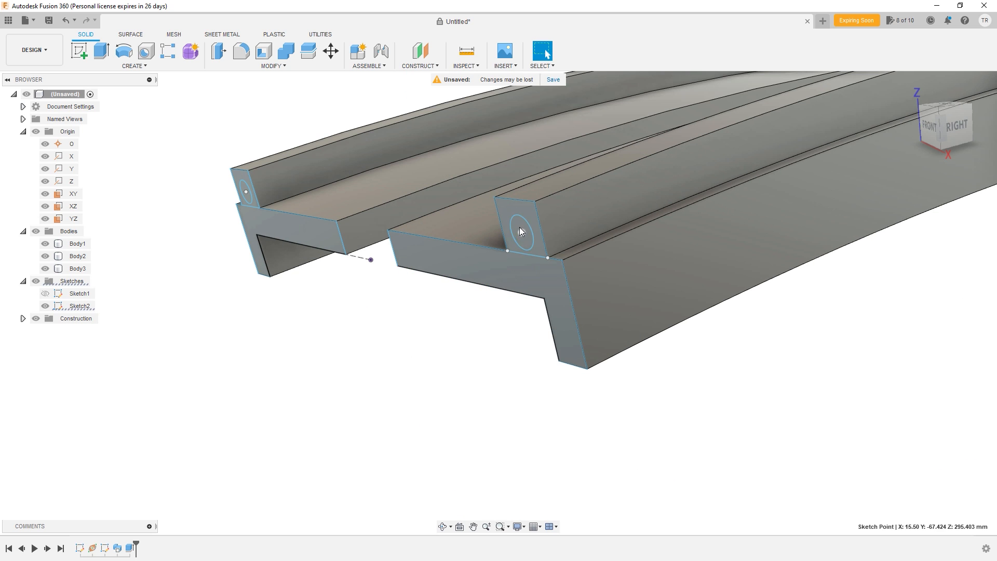
left_click(521, 232)
scroll(246, 186, "up", 6)
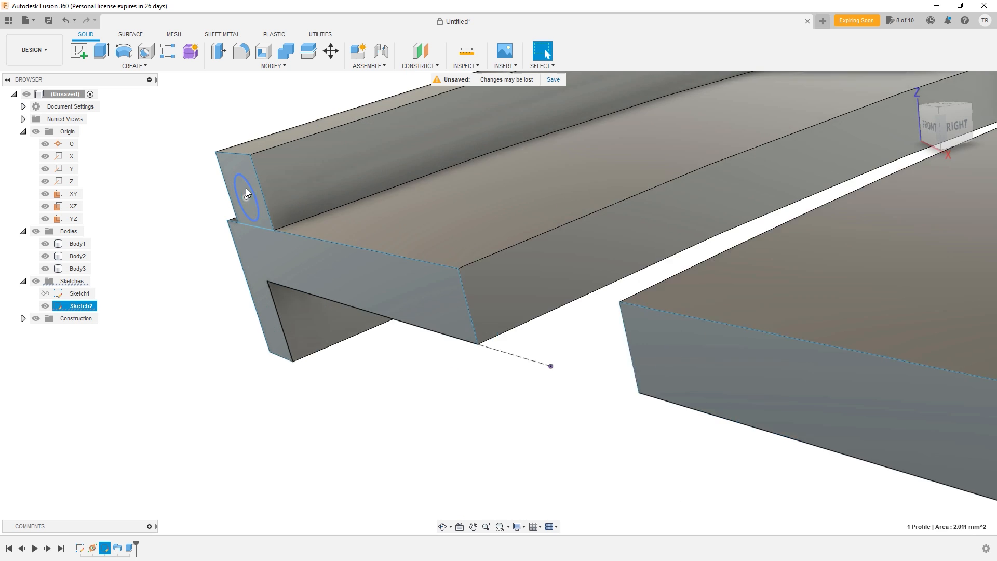
left_click(245, 191, "ctrl")
scroll(286, 222, "down", 6)
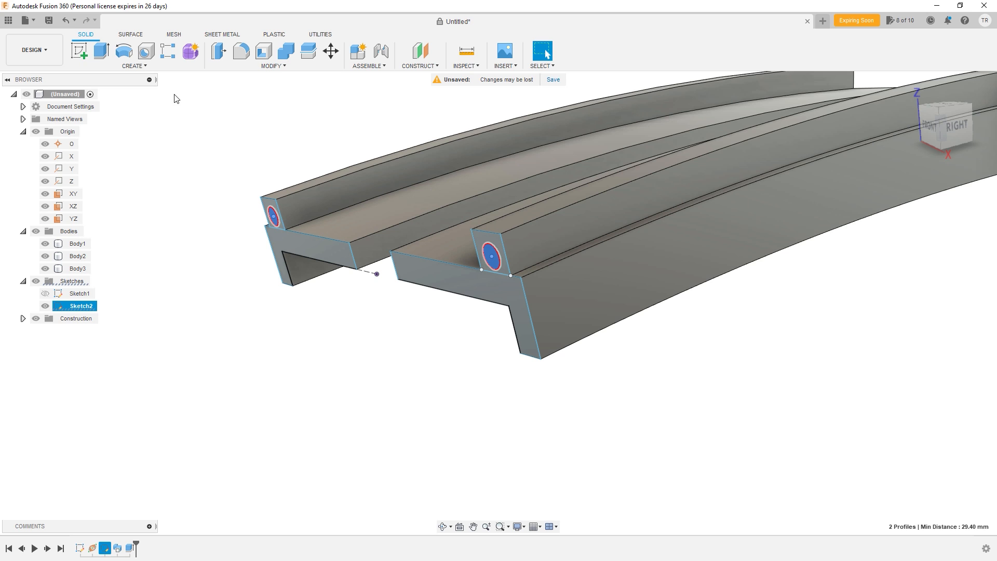
key("e")
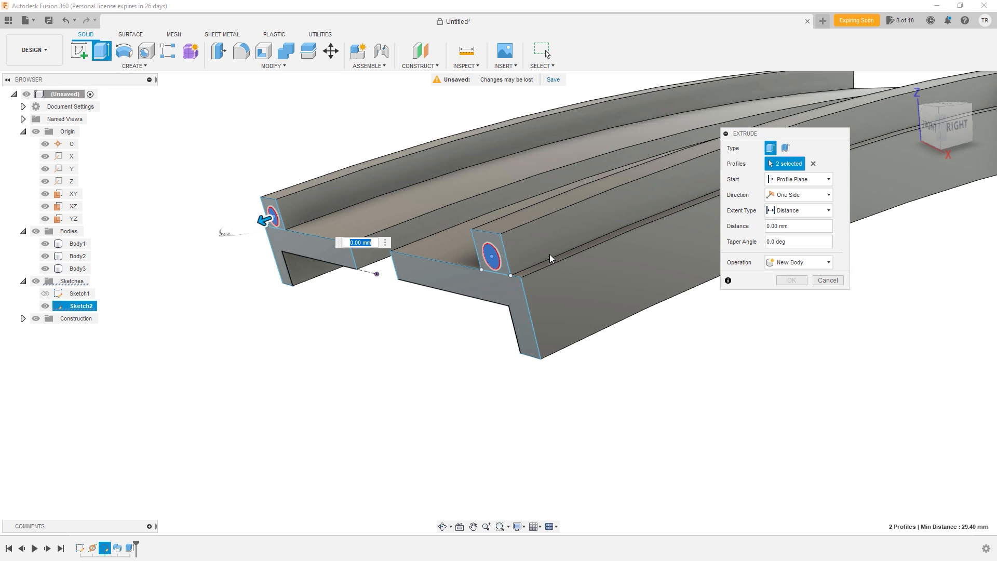
type("-10")
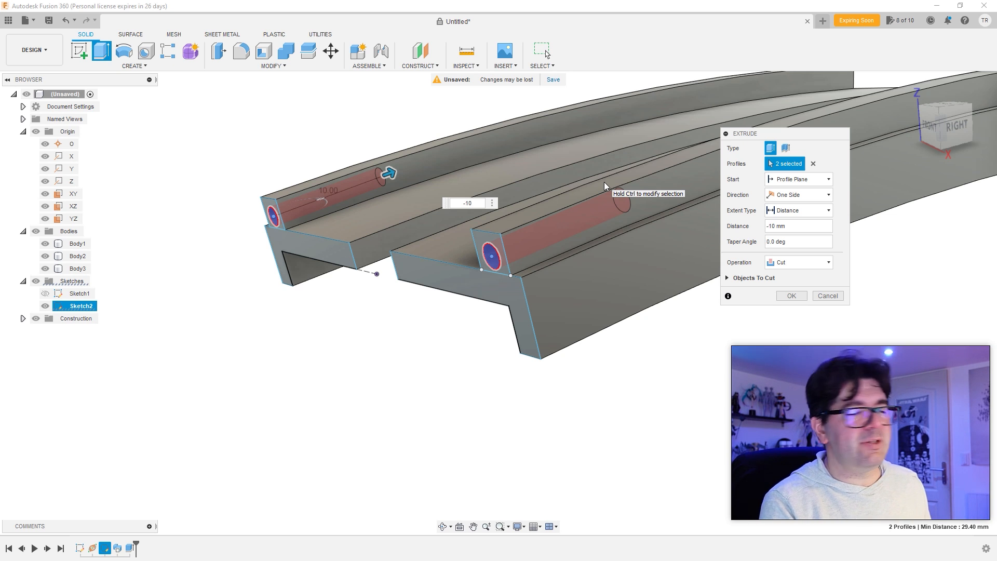
key("Return")
scroll(701, 338, "down", 4)
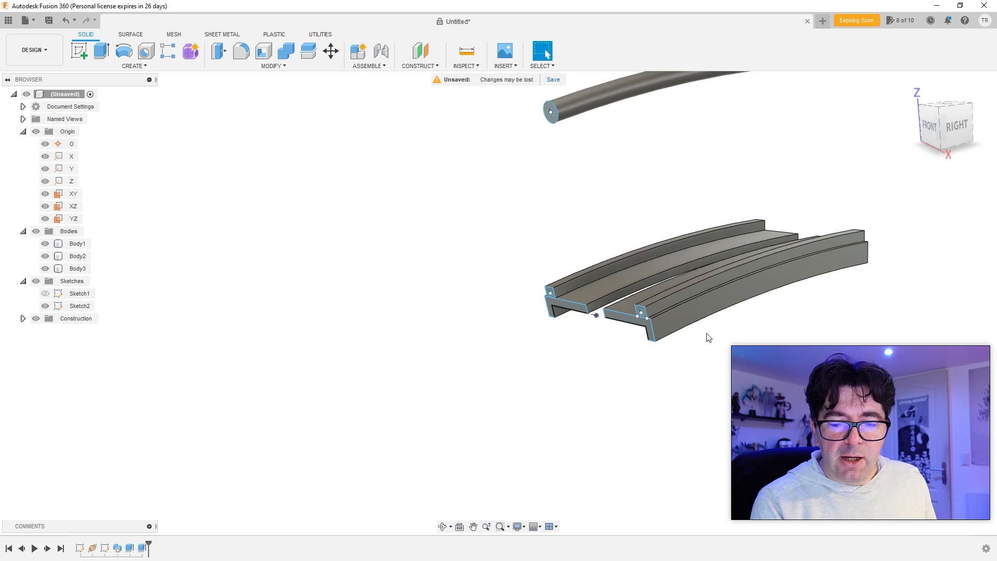
- Start a mirror of type Bodies and choose the curved rod and both L-shaped rails as its objects
middle_click_drag(704, 339, 582, 332, "shift")
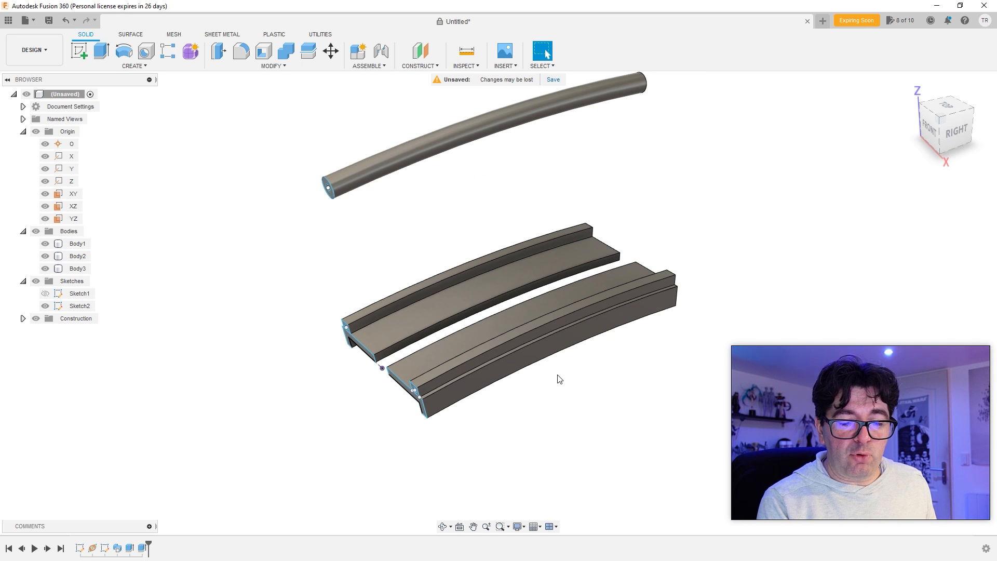
middle_click_drag(663, 176, 253, 115, "shift")
left_click(133, 66)
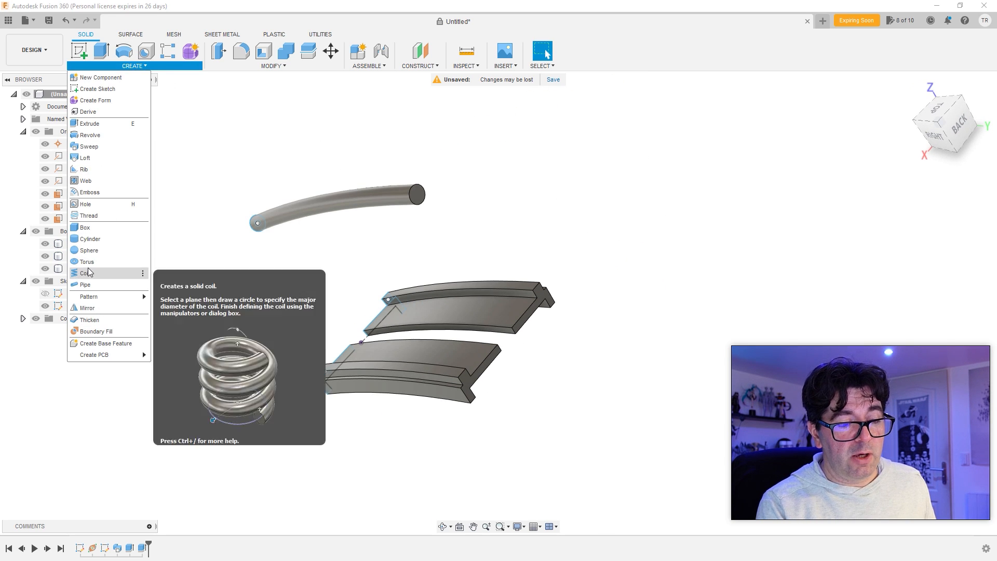
left_click(88, 308)
left_click(350, 203)
left_click(490, 298)
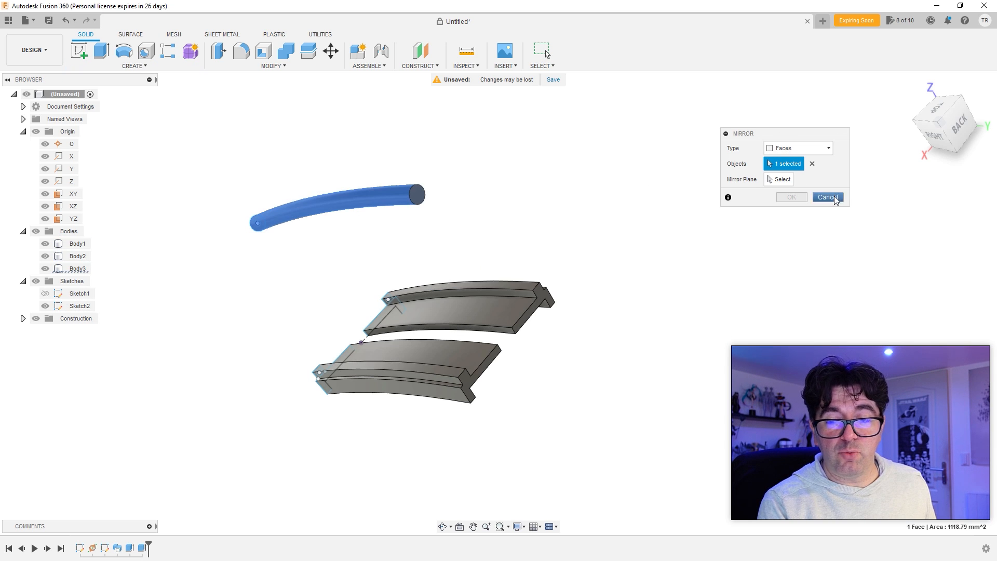
left_click(793, 148)
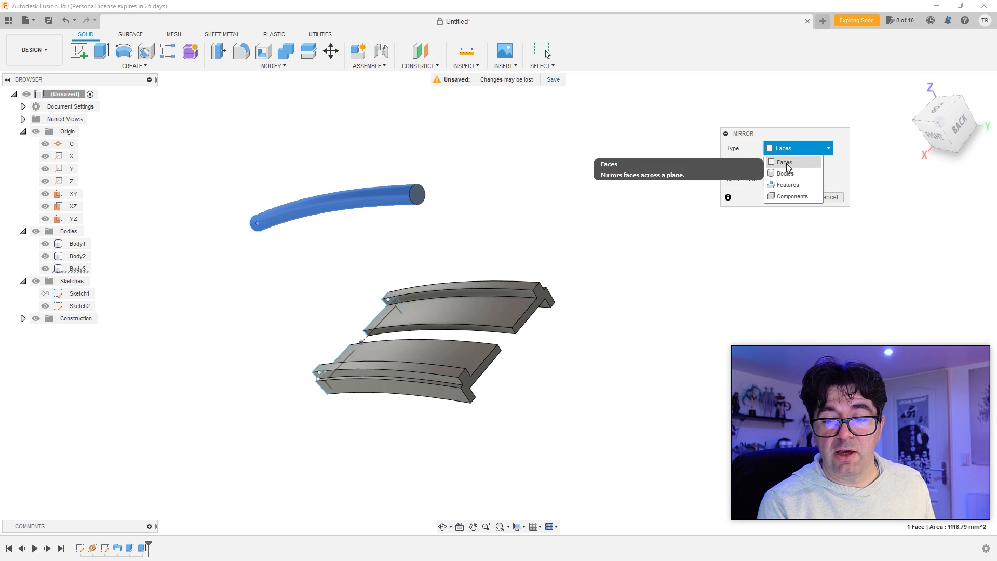
left_click(782, 174)
left_click(443, 300)
left_click(410, 366)
middle_click_drag(636, 284, 555, 255)
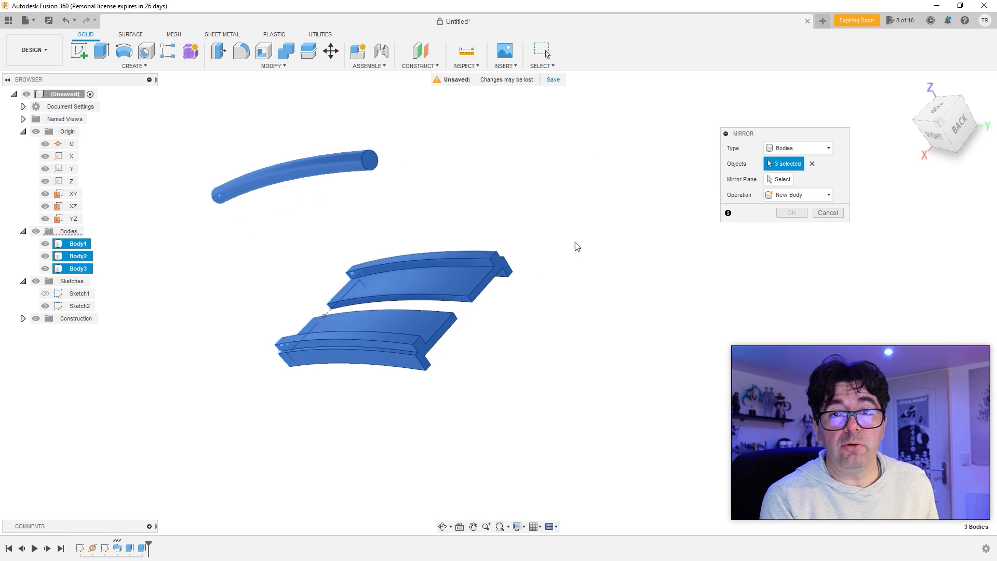
- Mirror the three chosen bodies across the XZ origin plane, joining the copies to the originals
left_click(779, 179)
scroll(585, 269, "down", 3)
middle_click_drag(584, 269, 645, 485, "shift")
left_click(619, 464)
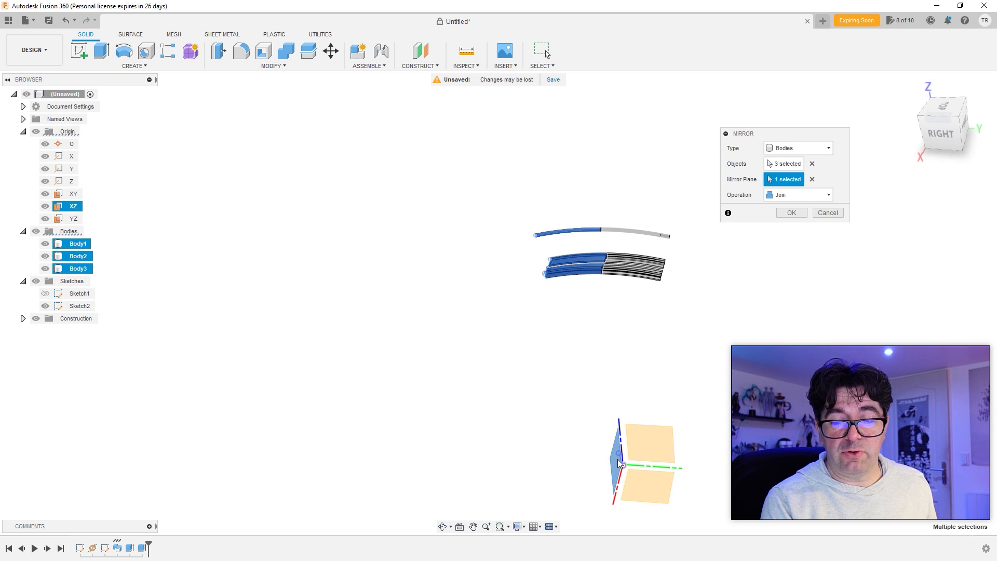
scroll(612, 282, "up", 10)
middle_click_drag(507, 251, 521, 237, "shift")
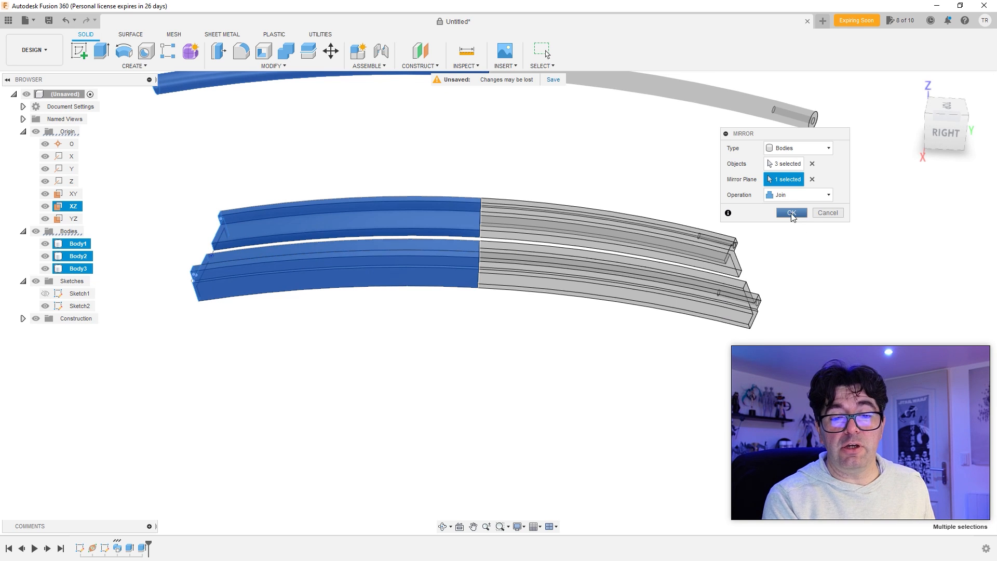
left_click(791, 213)
- Hide Sketch2 so only the mirrored bodies remain displayed
middle_click_drag(563, 214, 527, 221, "shift")
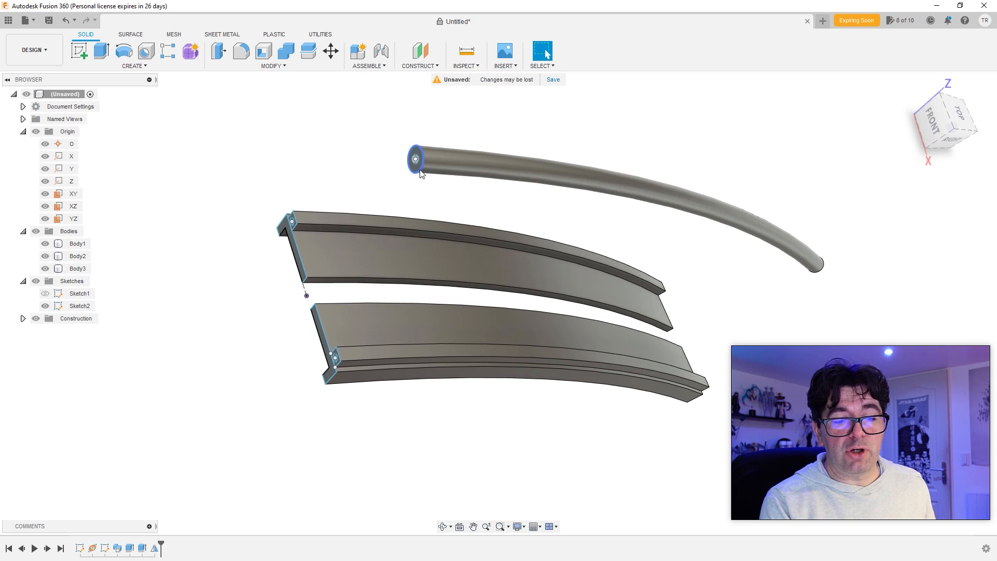
left_click(45, 306)
mouse_move(280, 299)
middle_mouse_down("shift")
mouse_move(272, 300)
mouse_move(289, 296)
mouse_move(207, 282)
mouse_move(317, 289)
middle_mouse_up("shift")
scroll(322, 286, "down", 4)
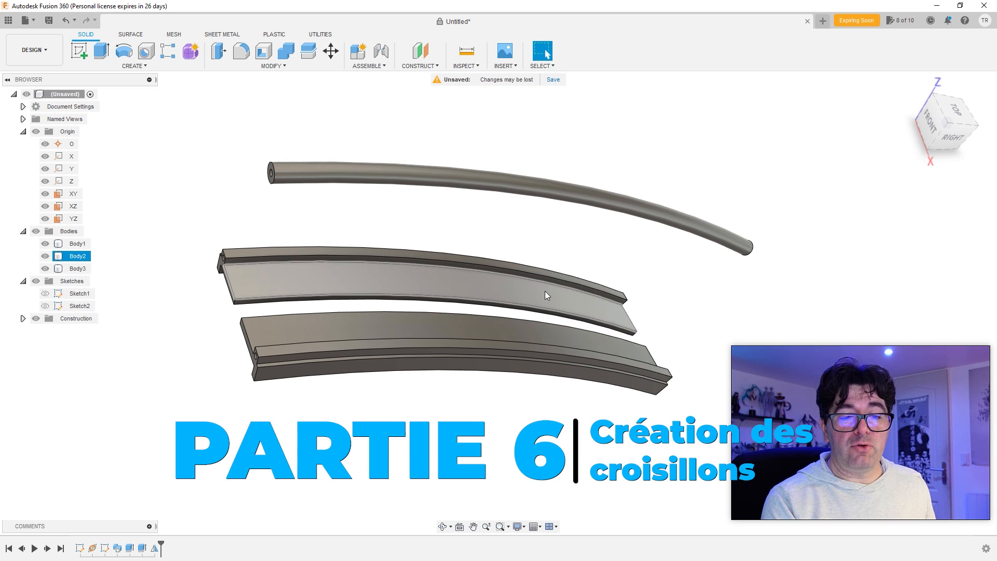
middle_click_drag(304, 323, 446, 324, "shift")
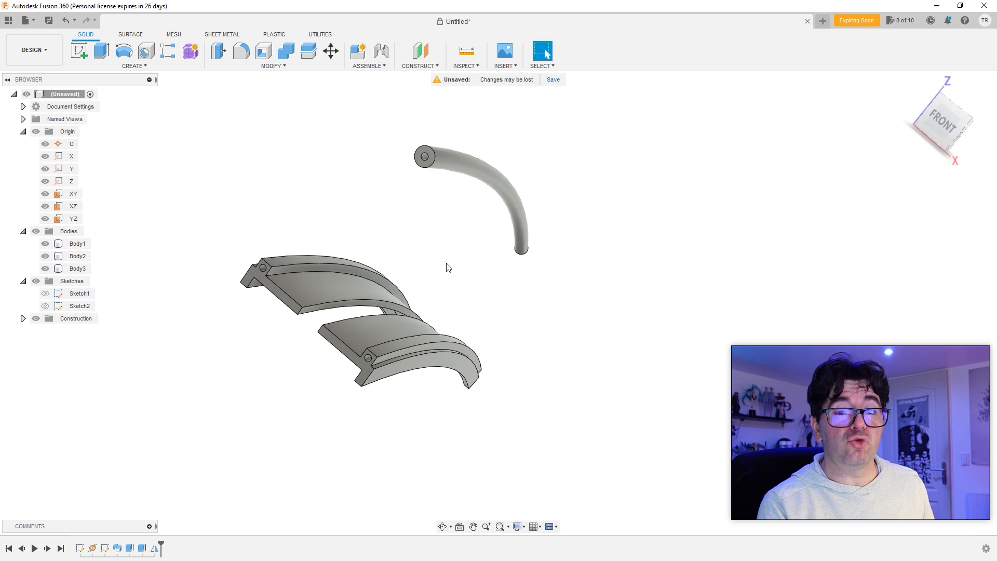
middle_click_drag(521, 270, 411, 270, "shift")
middle_click_drag(410, 270, 714, 358)
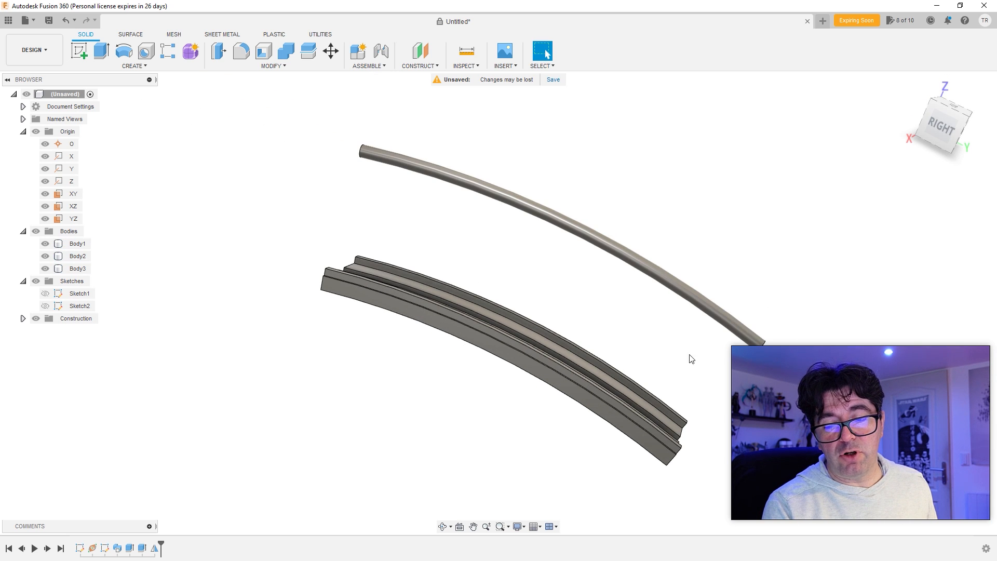
- View the segment from the right and start a new sketch on the outer side face of the near L-shaped rail
mouse_move(506, 304)
middle_mouse_down("shift")
mouse_move(505, 278)
mouse_move(504, 322)
mouse_move(506, 289)
middle_mouse_up("shift")
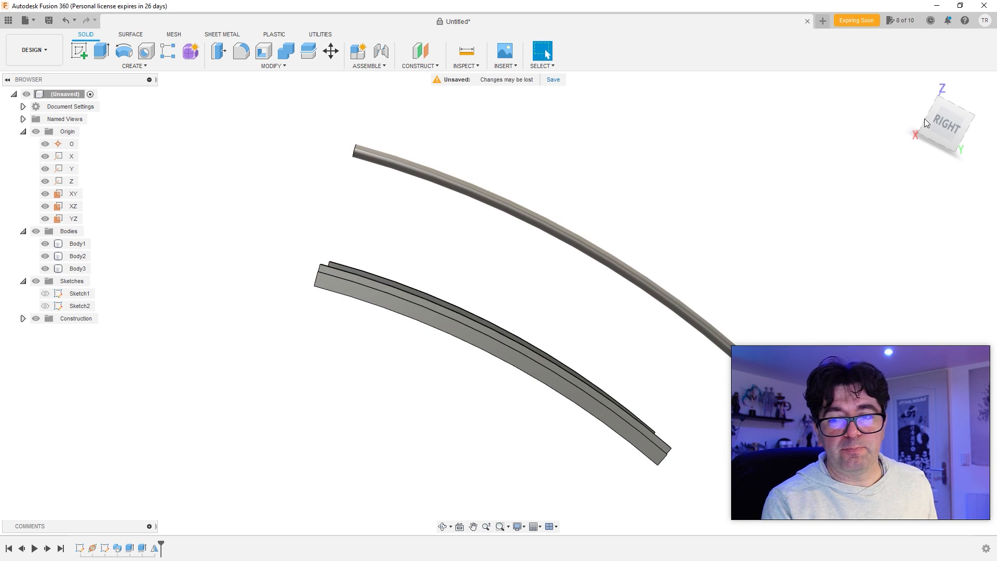
left_click(946, 124)
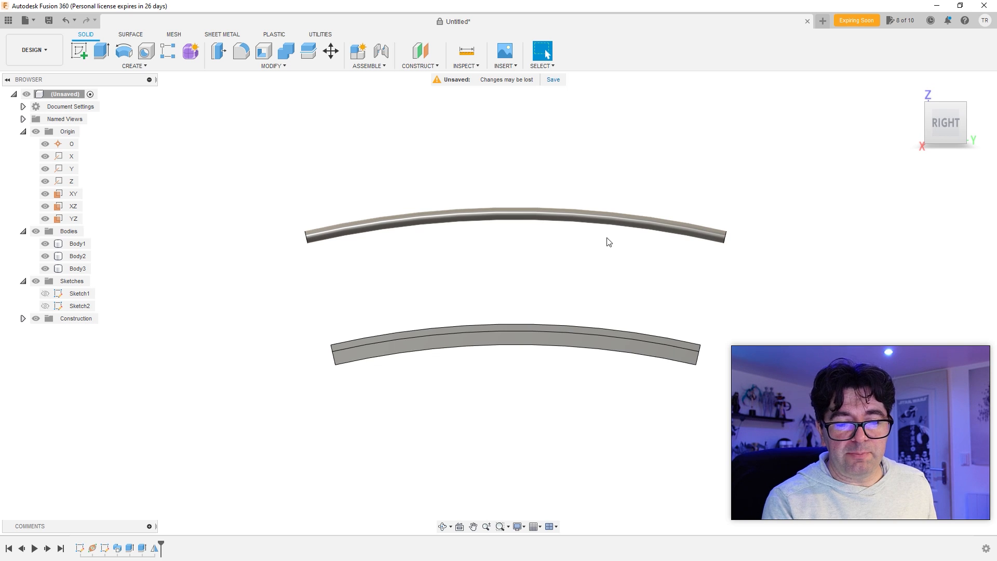
left_click(678, 357)
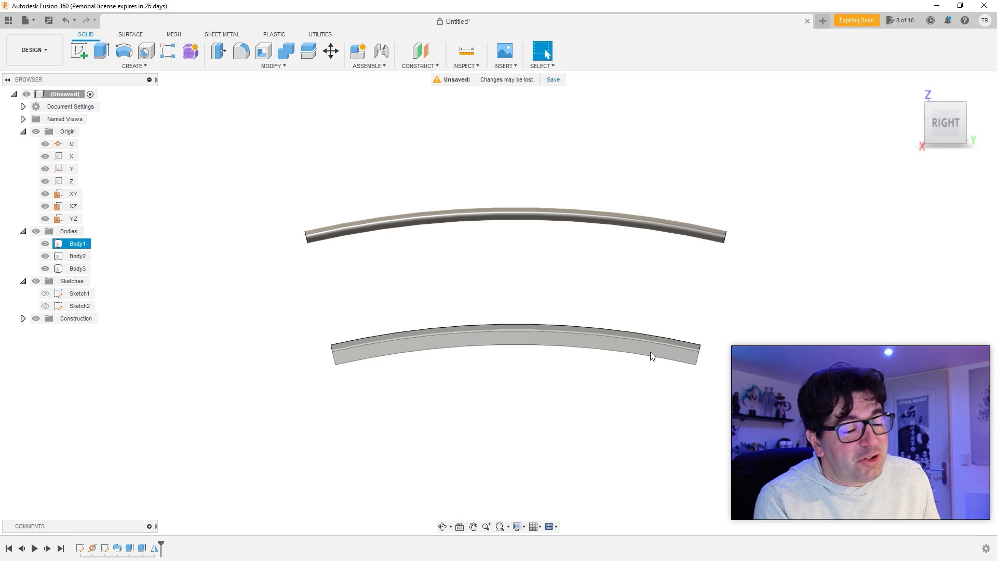
left_click(685, 253)
left_click(80, 51)
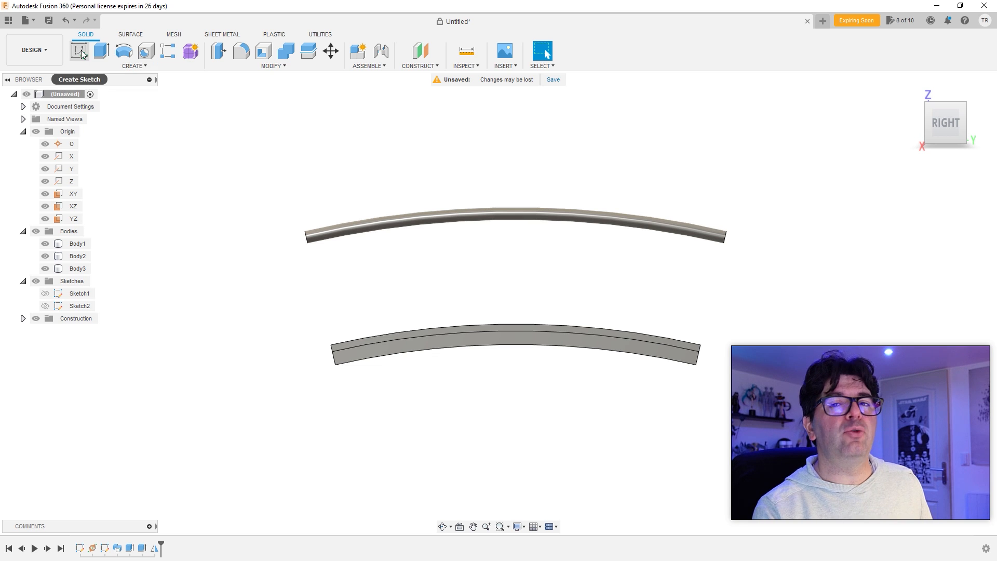
left_click(80, 50)
left_click(407, 349)
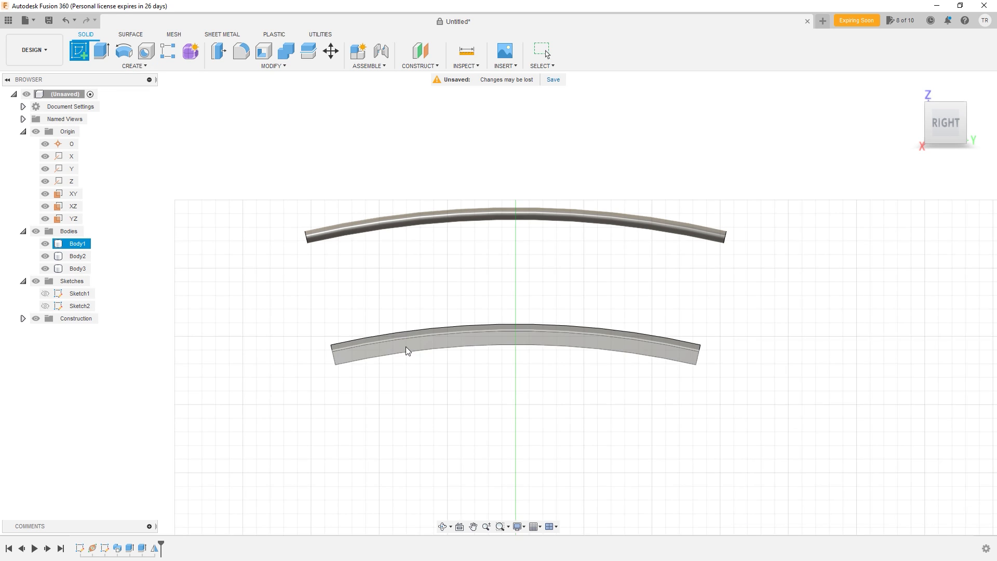
left_click(519, 328)
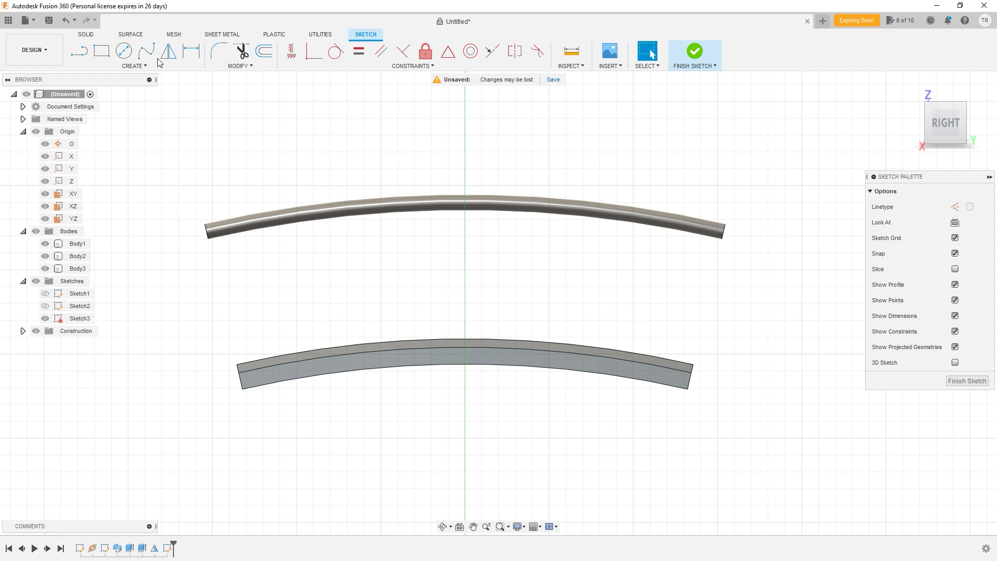
left_click(79, 50)
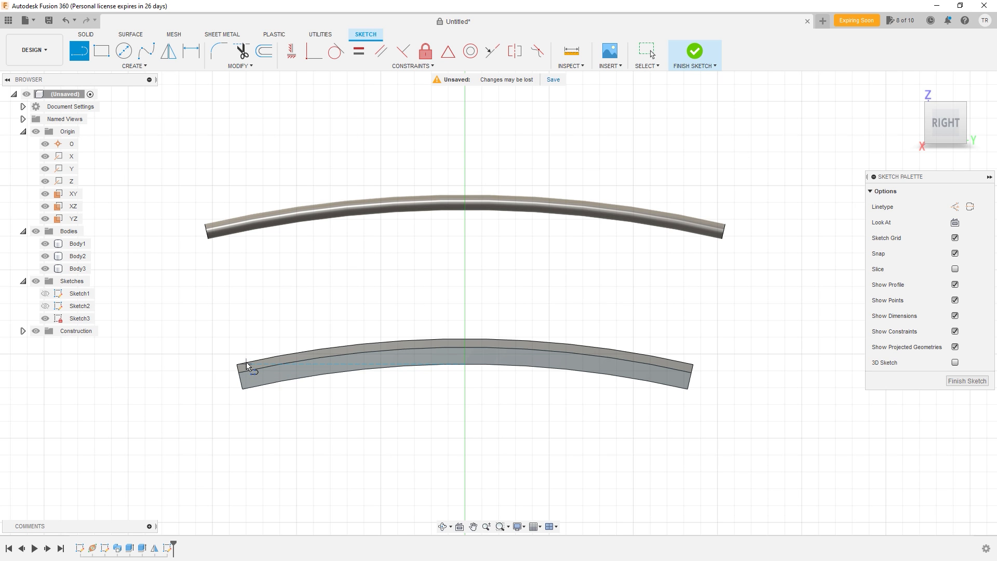
scroll(247, 363, "up", 5)
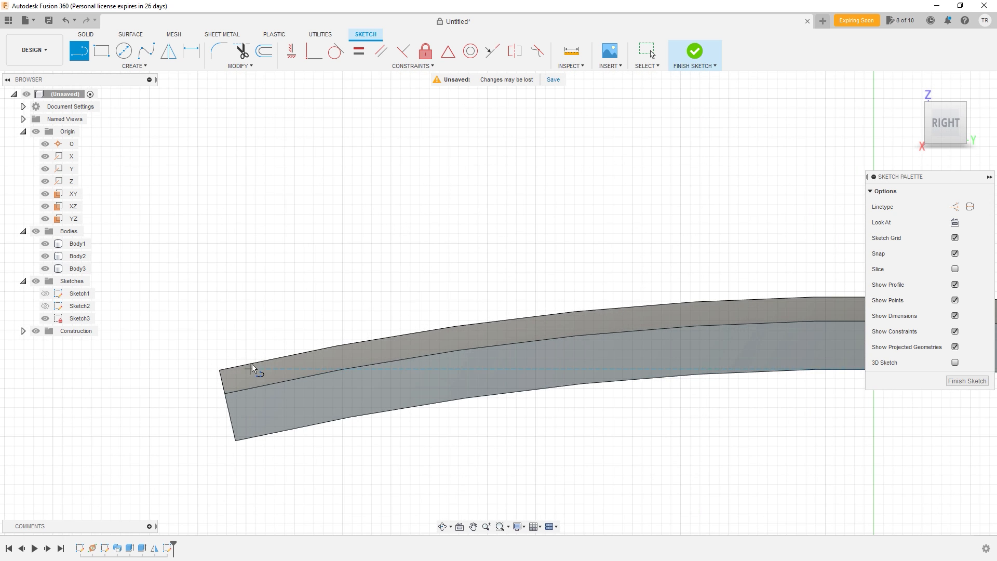
scroll(254, 363, "down", 3)
scroll(254, 362, "down", 2)
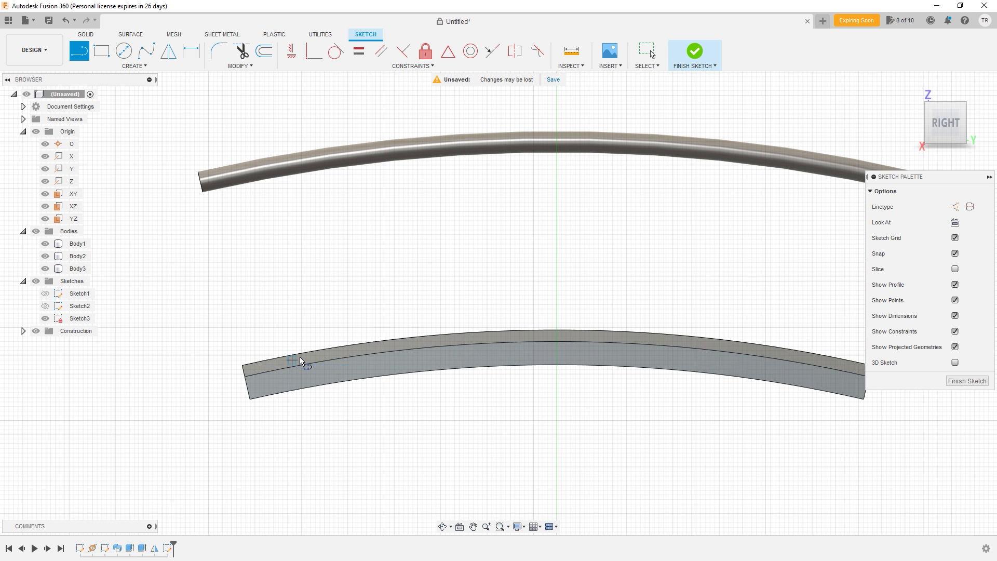
key("Escape")
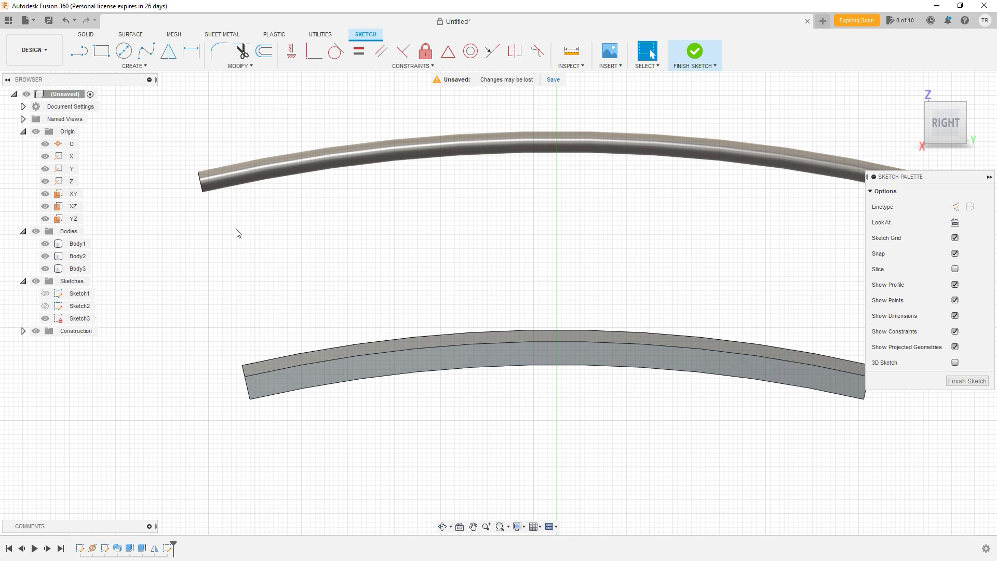
- Project the L-shaped rail's upper curved edge into the sketch, keeping the projection link
scroll(371, 273, "down", 3)
middle_click_drag(438, 251, 375, 264)
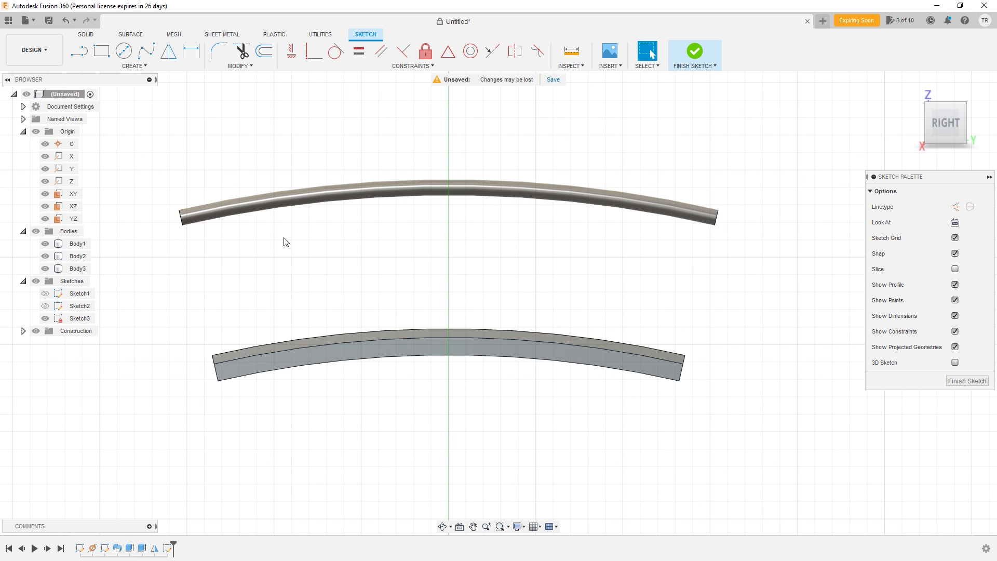
left_click(137, 67)
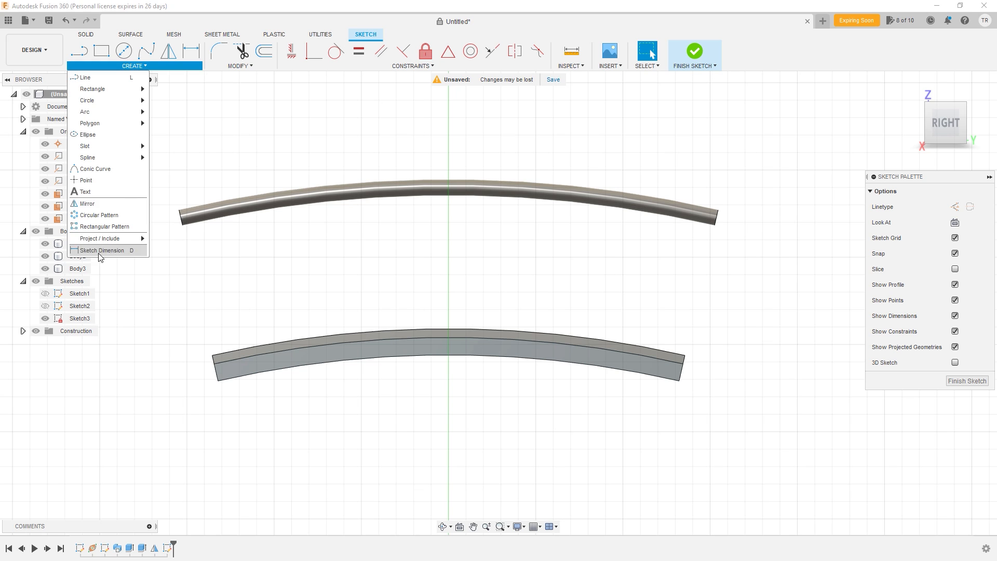
mouse_move(119, 238)
left_click(183, 241)
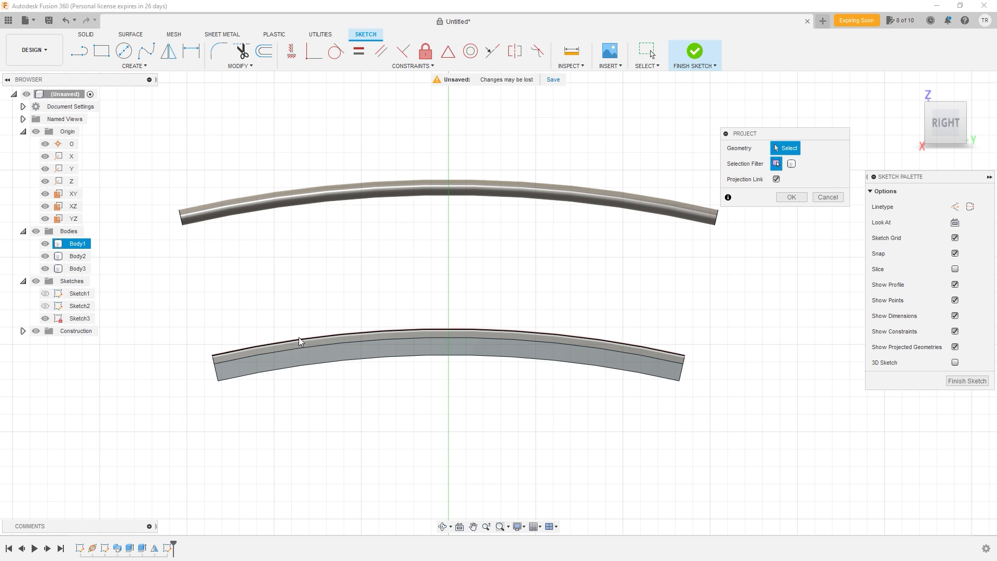
left_click(296, 344)
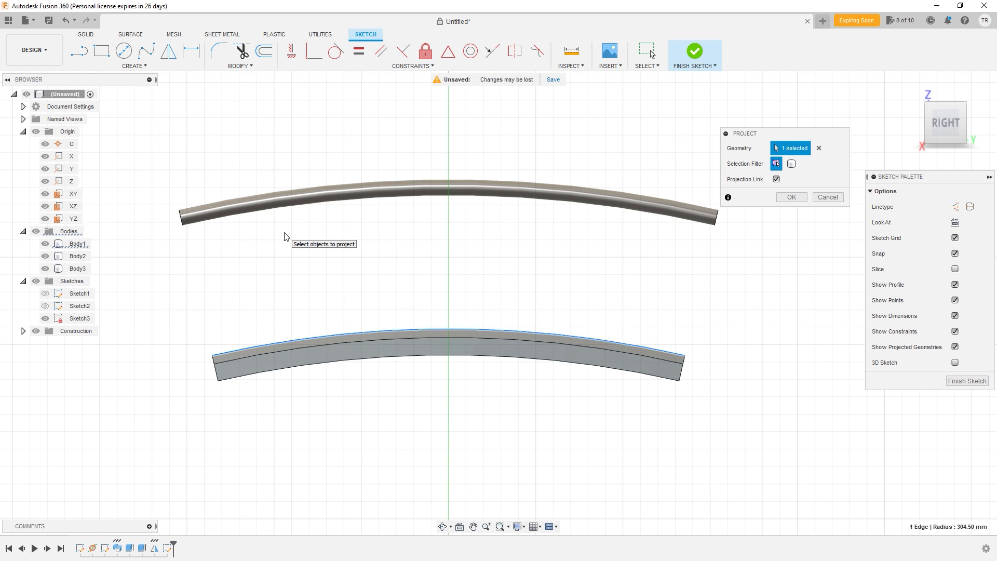
key("Return")
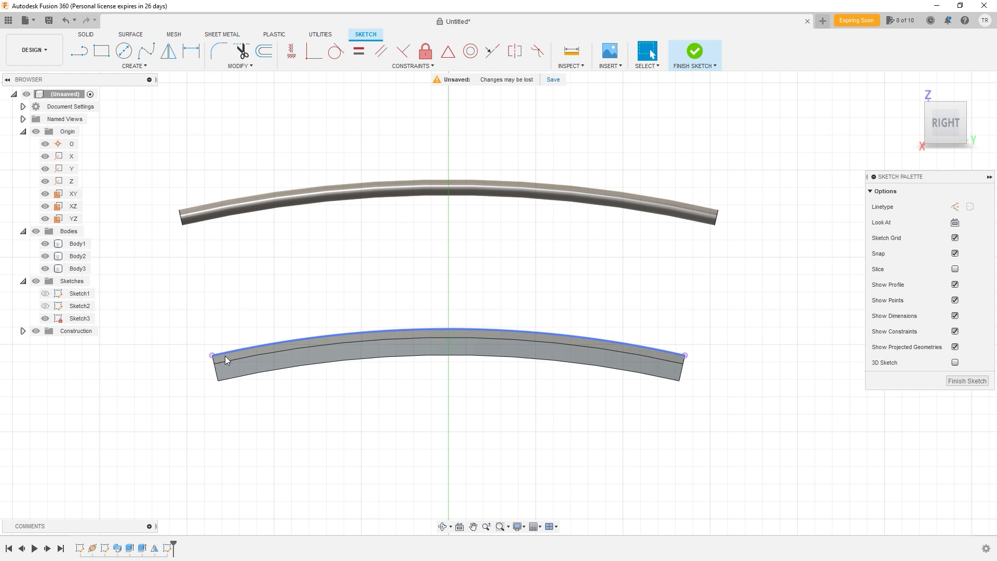
left_click(80, 61)
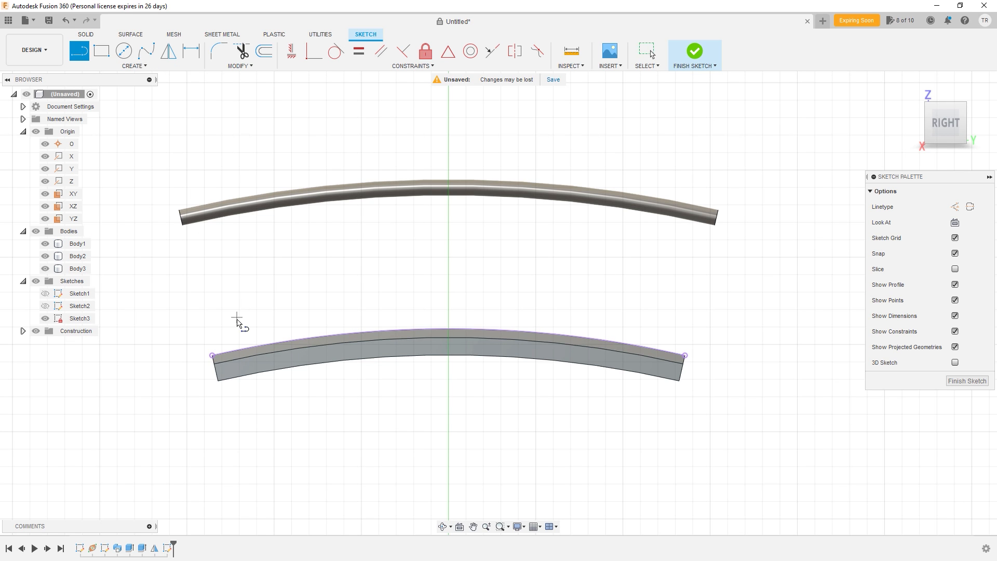
left_click(223, 354)
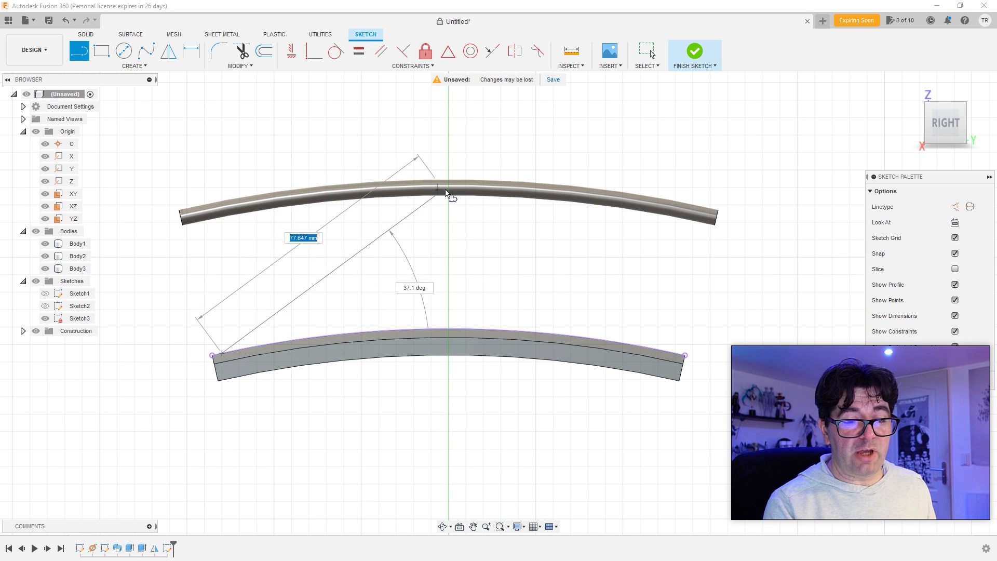
key("Escape")
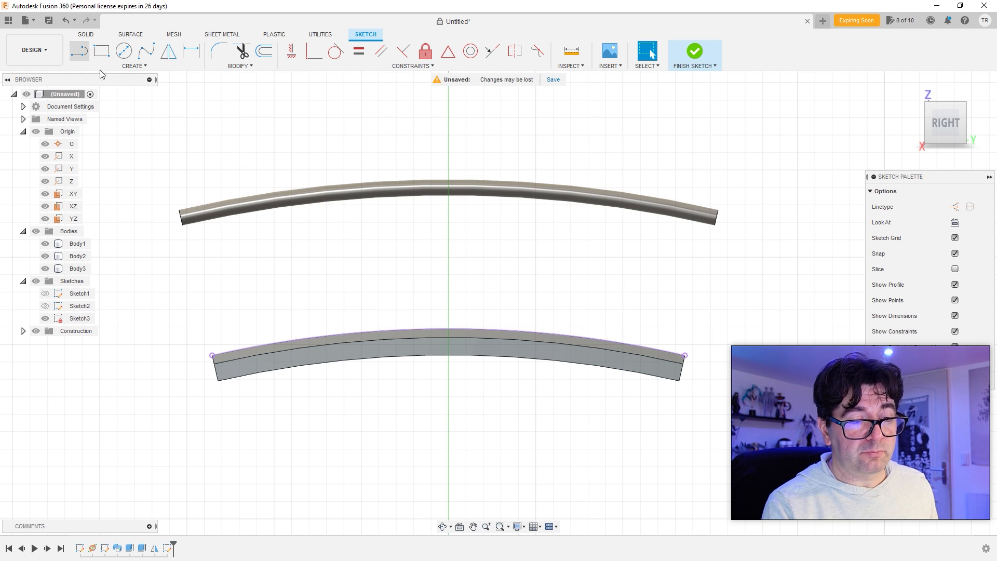
left_click(79, 50)
left_click(279, 344)
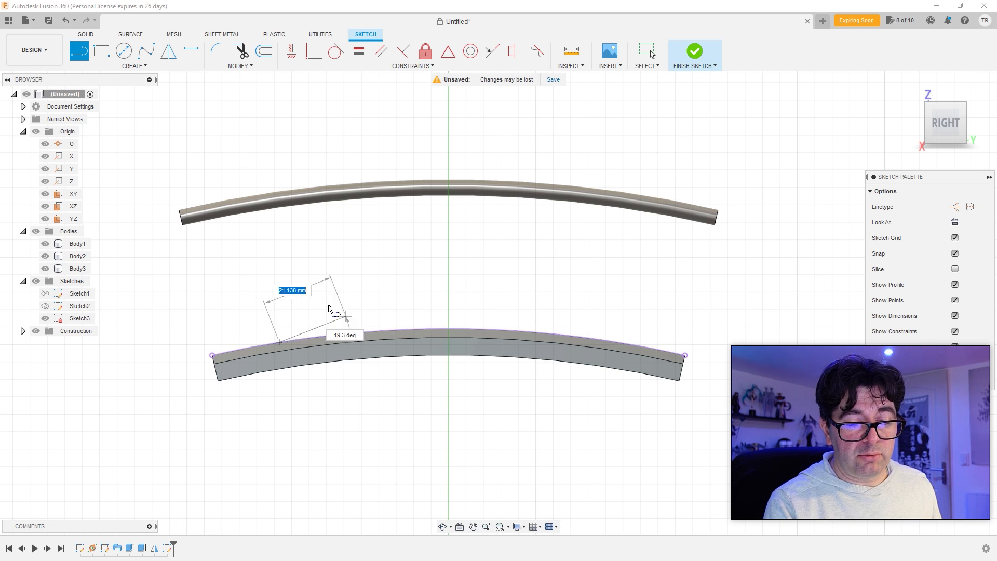
key("Escape")
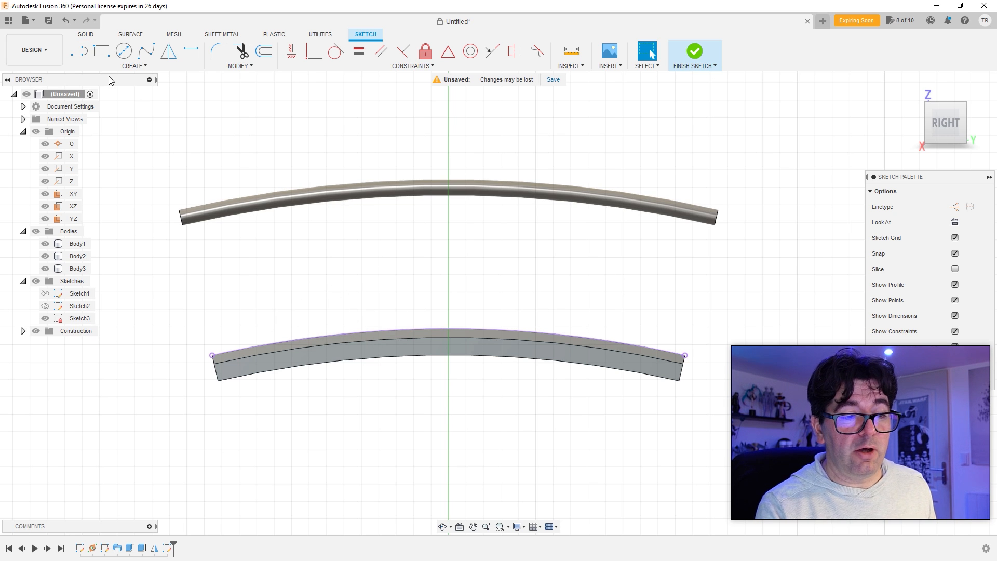
- Draw a vertical construction line about 47 mm long from the projected arc's midpoint up past the curved rod
left_click(79, 50)
left_click(449, 327)
left_click(447, 157)
key("Escape")
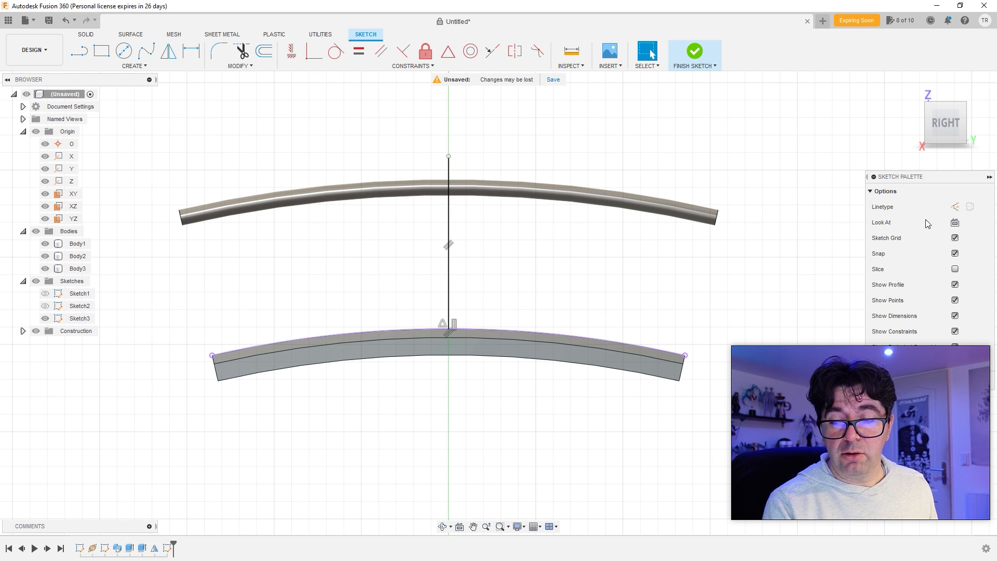
left_click(448, 239)
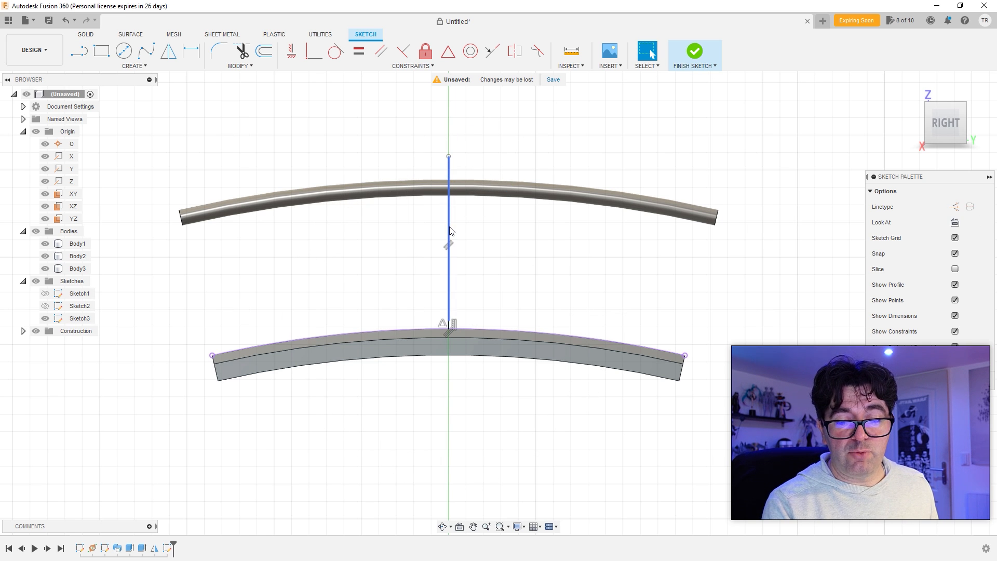
left_click(954, 206)
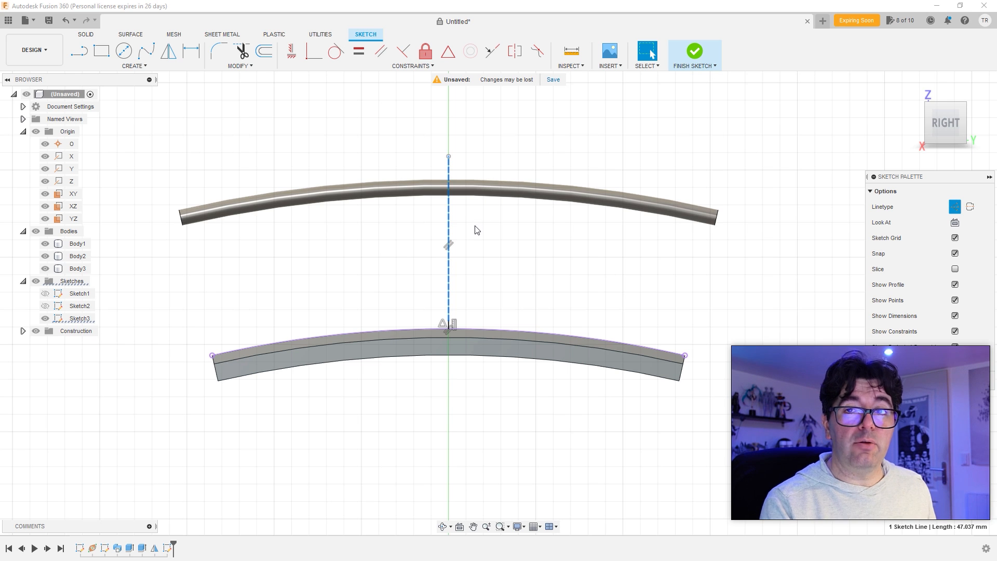
- Draw a brace line about 51 mm long from the construction line at the rod down to the projected arc, at 60 degrees from horizontal
left_click(79, 50)
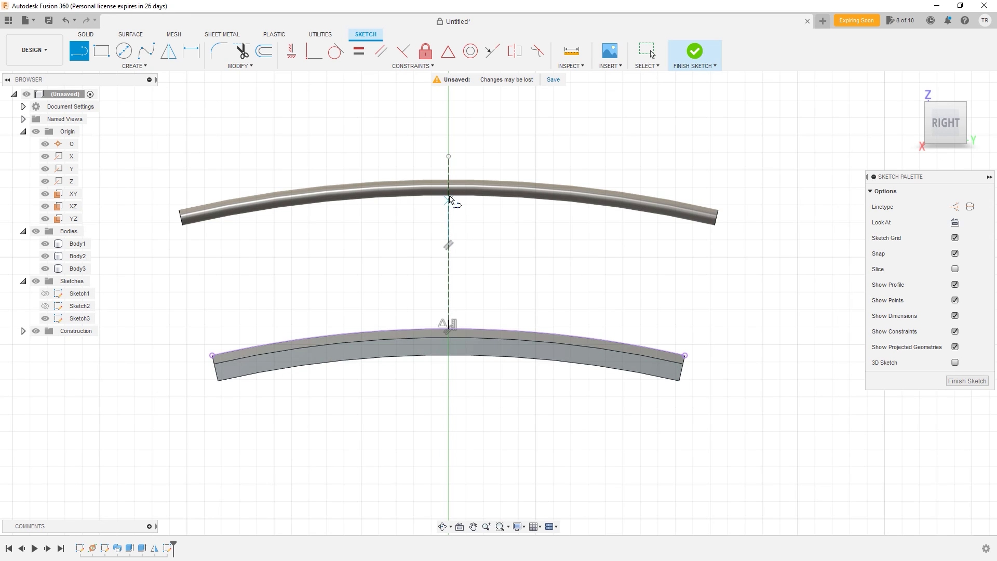
left_click(448, 179)
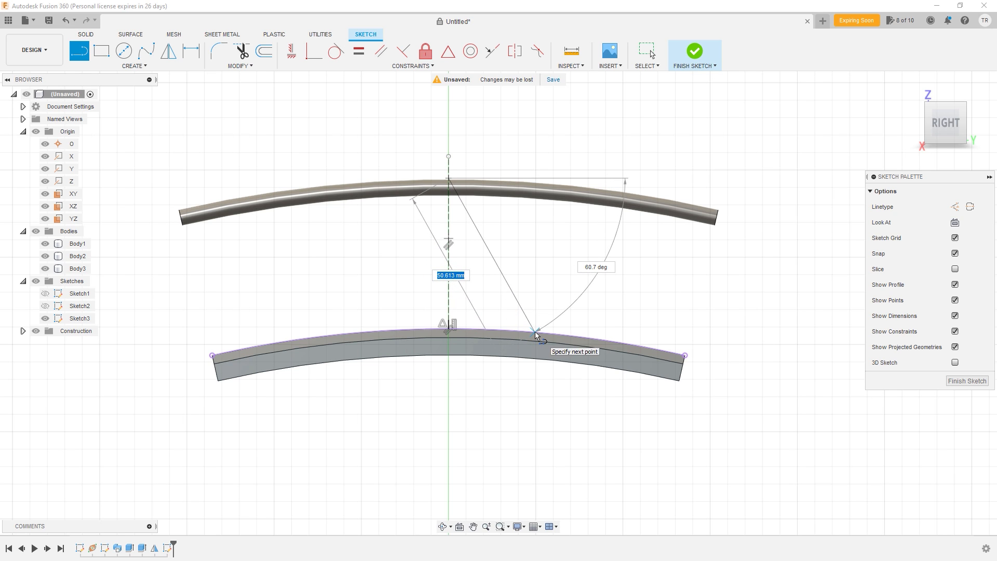
key("Tab")
type("60")
key("Tab")
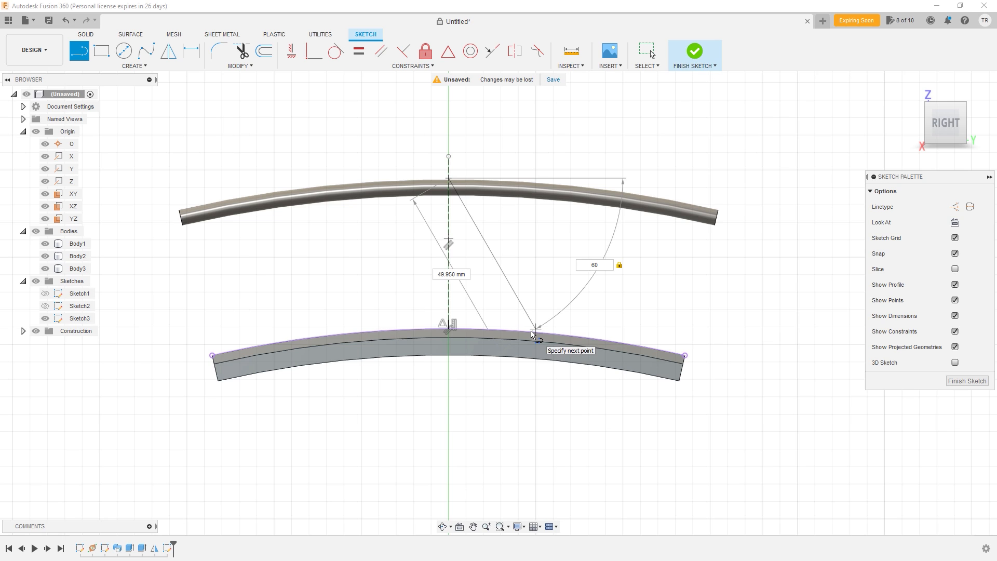
double_click(535, 337)
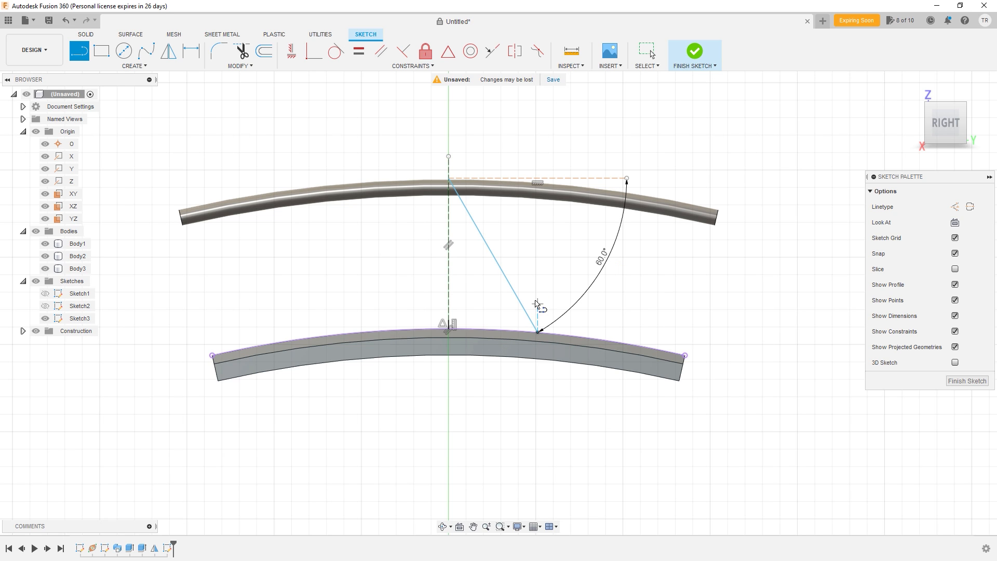
key("Escape")
- Mirror the 60-degree brace line across the vertical construction line
left_click(489, 253)
left_click(169, 50)
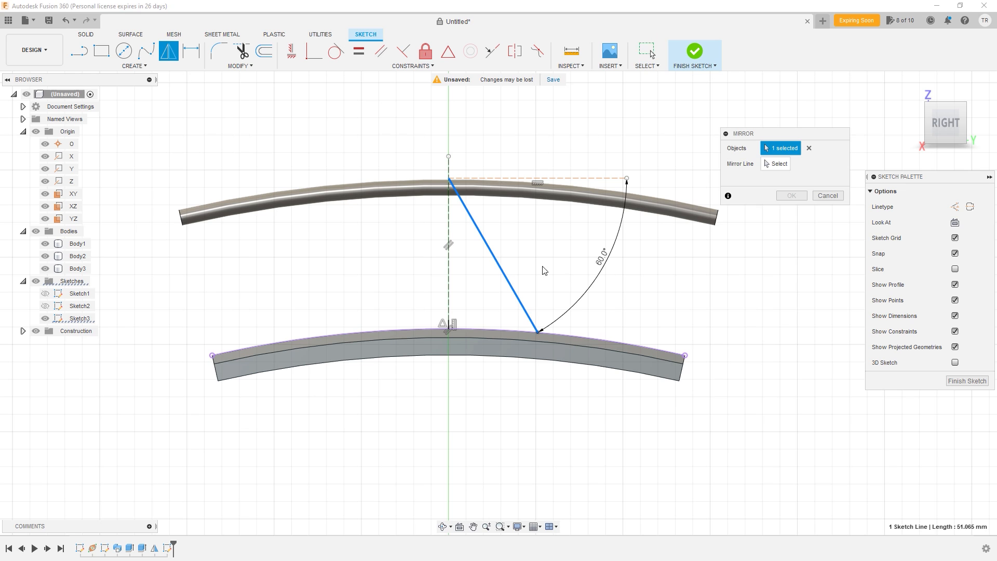
left_click(777, 164)
left_click(448, 249)
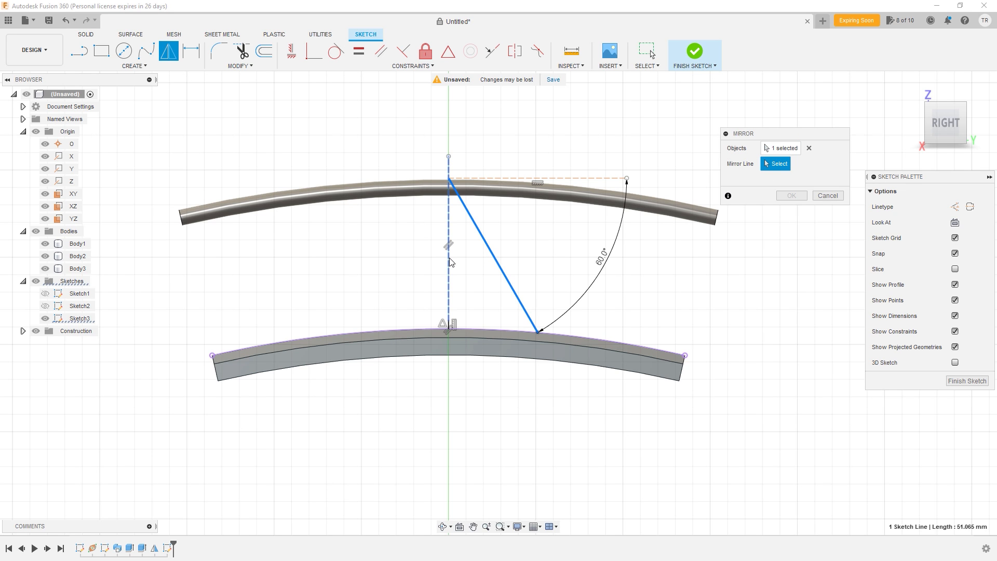
key("Return")
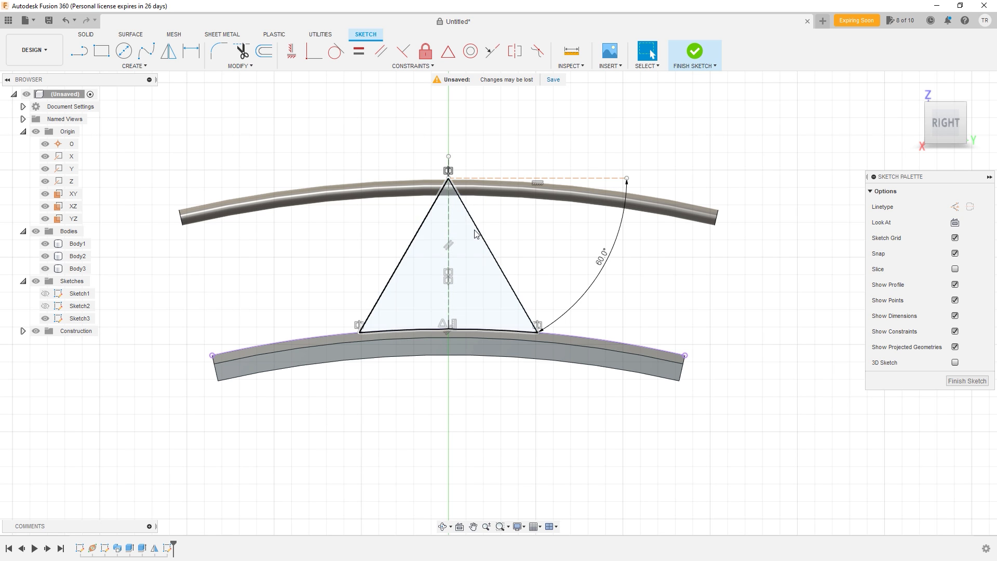
- Start a circular pattern of the two 60-degree brace lines around the sketch origin, with angular spacing by Angle
left_click(418, 235)
left_click(417, 232, "ctrl")
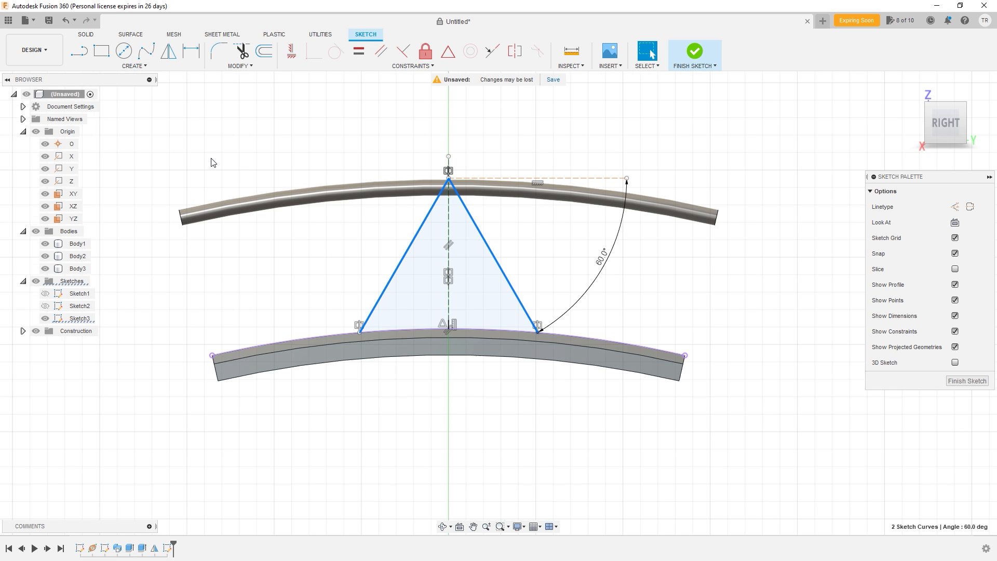
scroll(212, 158, "down", 2)
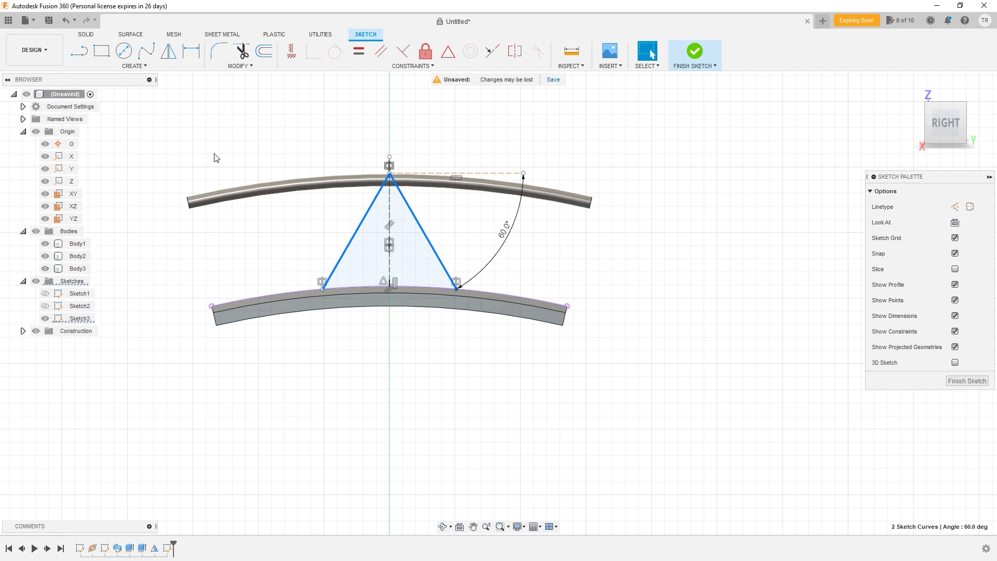
left_click(132, 66)
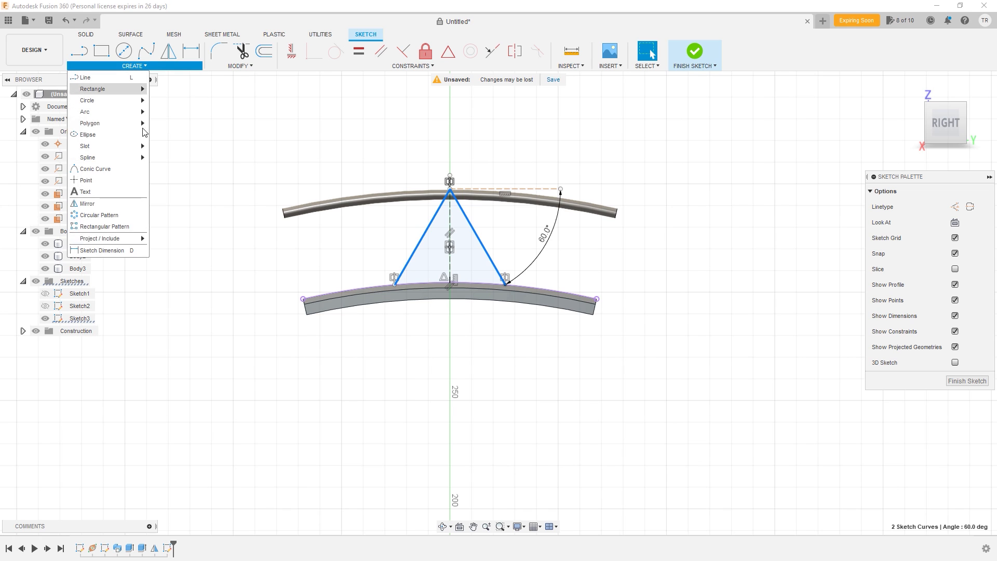
left_click(98, 215)
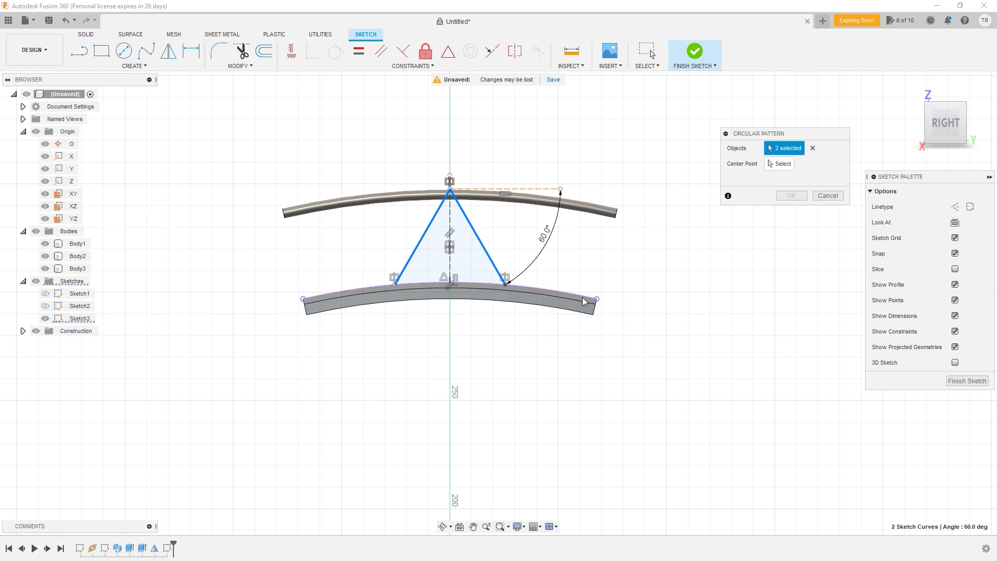
scroll(571, 302, "up", 2)
scroll(555, 307, "down", 4)
scroll(552, 305, "down", 3)
middle_click_drag(571, 286, 547, 120)
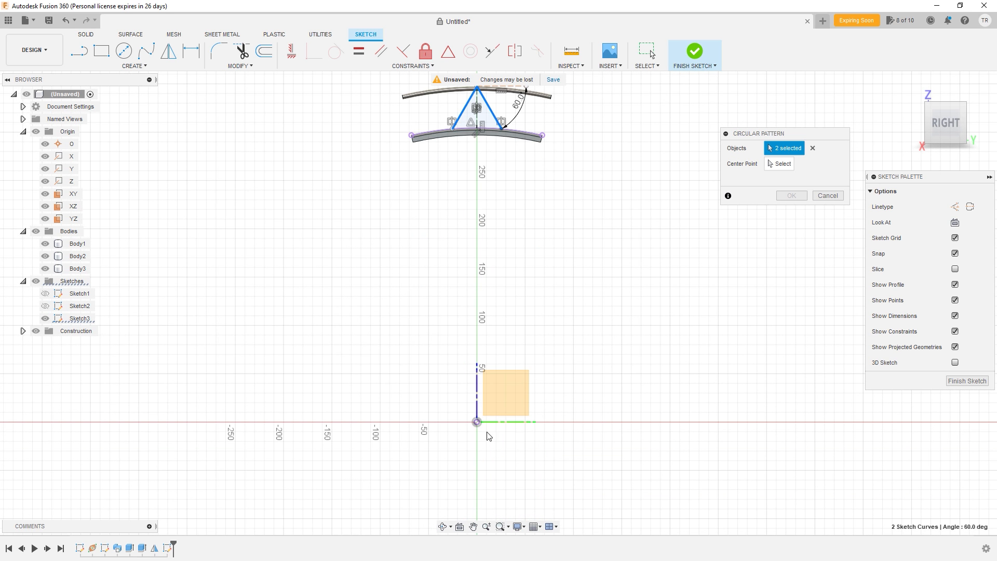
left_click(476, 421)
left_click(795, 179)
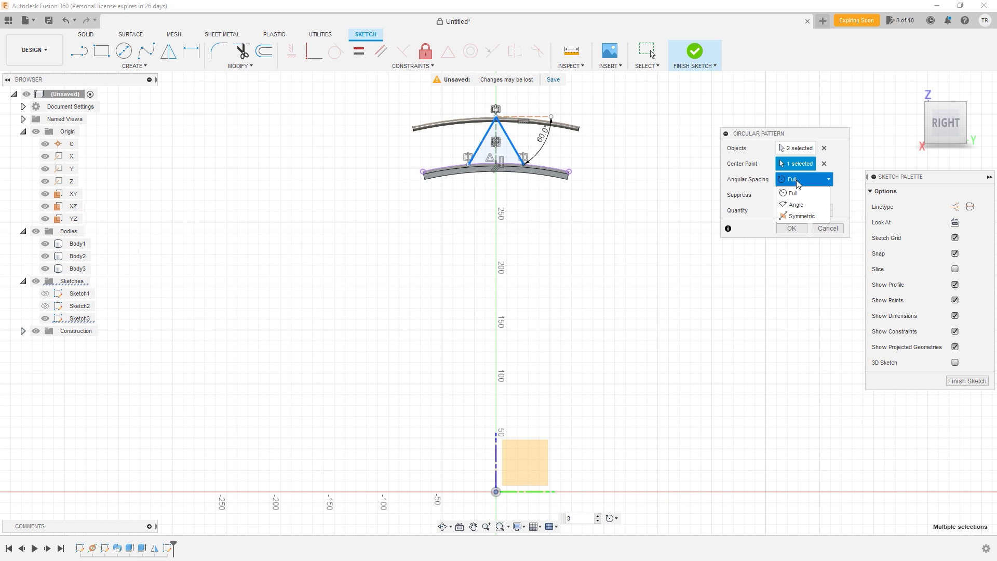
left_click(807, 205)
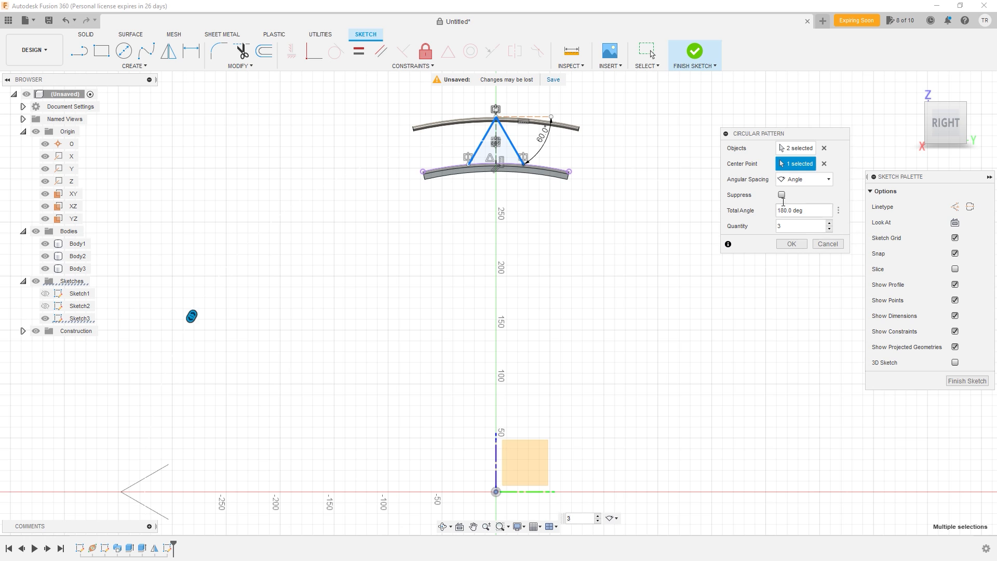
- Create the brace pattern with a quantity of 2 and a total angle of 8 degrees
left_click_drag(192, 313, 433, 208)
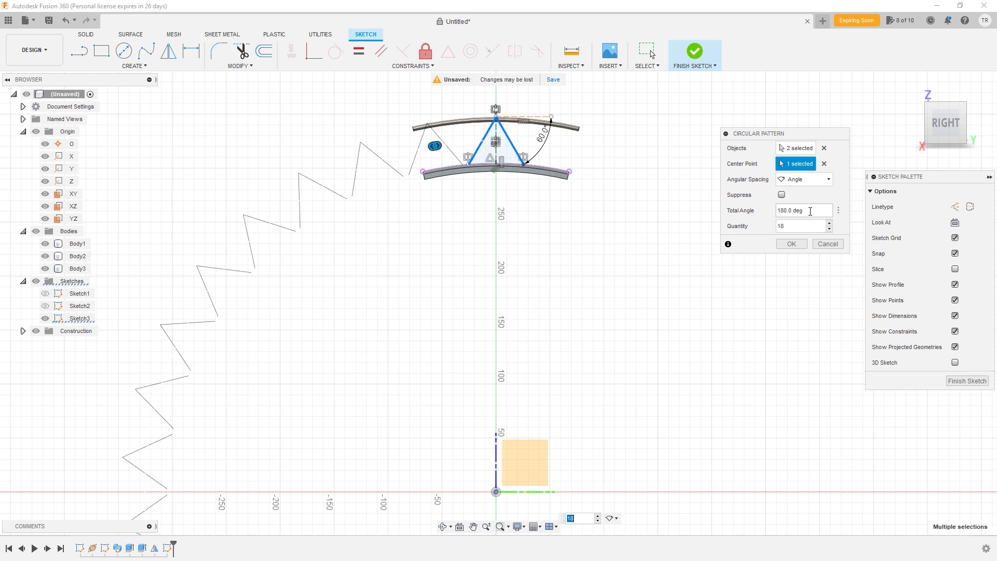
left_click(829, 229)
left_click(829, 229)
left_click(829, 229)
left_click(829, 229)
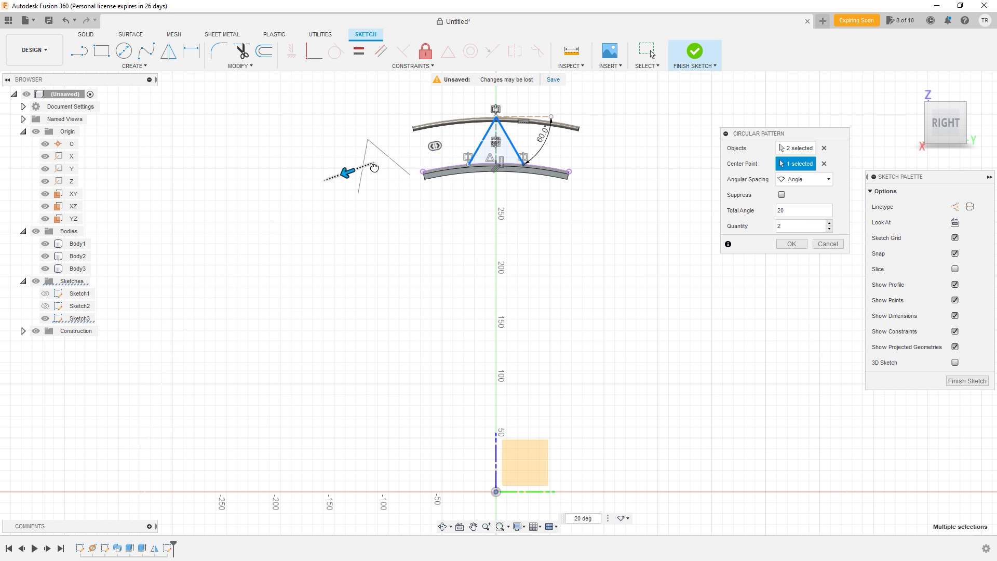
left_click_drag(371, 166, 405, 156)
scroll(449, 170, "up", 1)
scroll(449, 169, "up", 2)
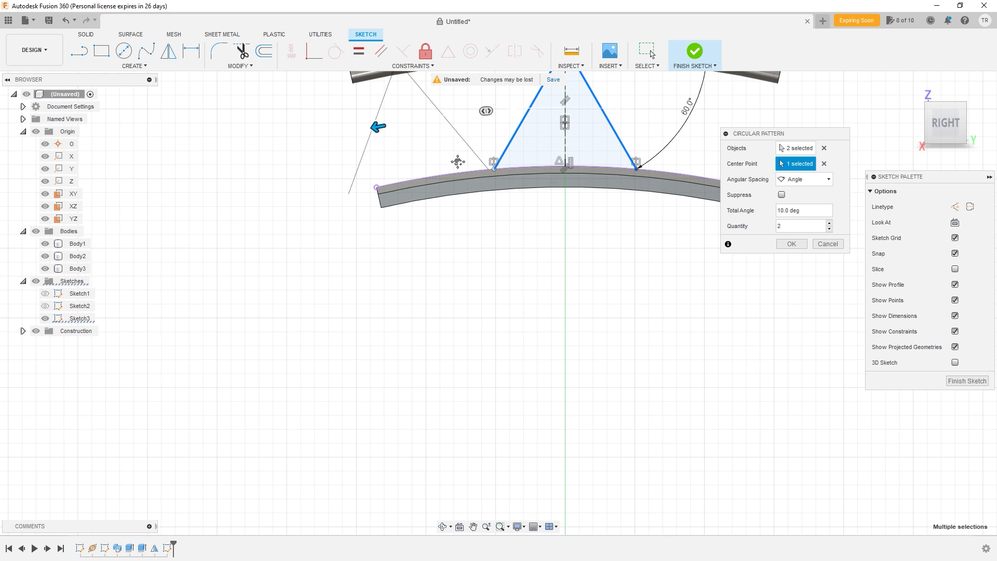
scroll(420, 234, "up", 2)
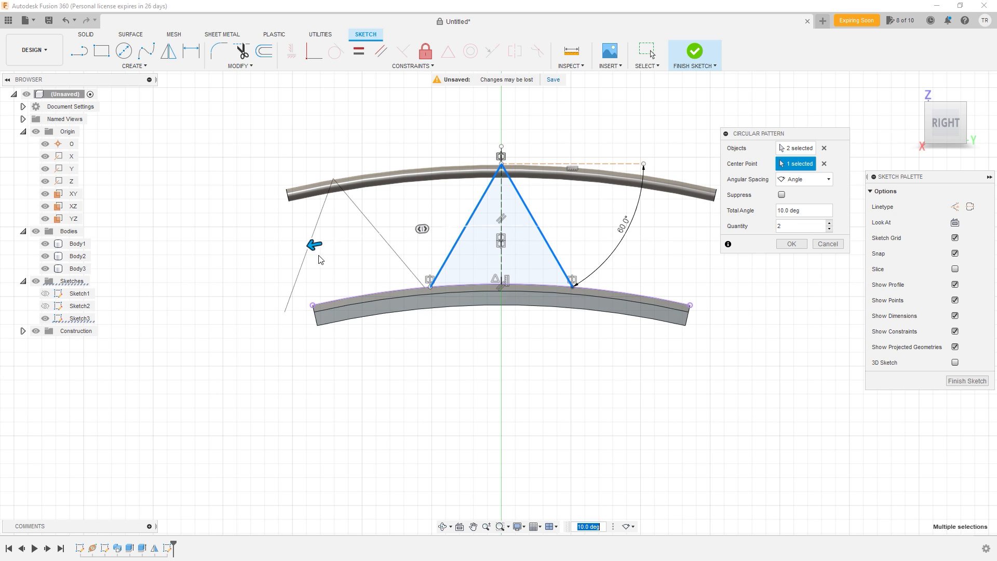
mouse_move(312, 245)
left_mouse_down()
mouse_move(376, 241)
mouse_move(314, 242)
mouse_move(354, 236)
mouse_move(331, 242)
left_mouse_up()
double_click(787, 211)
type("8")
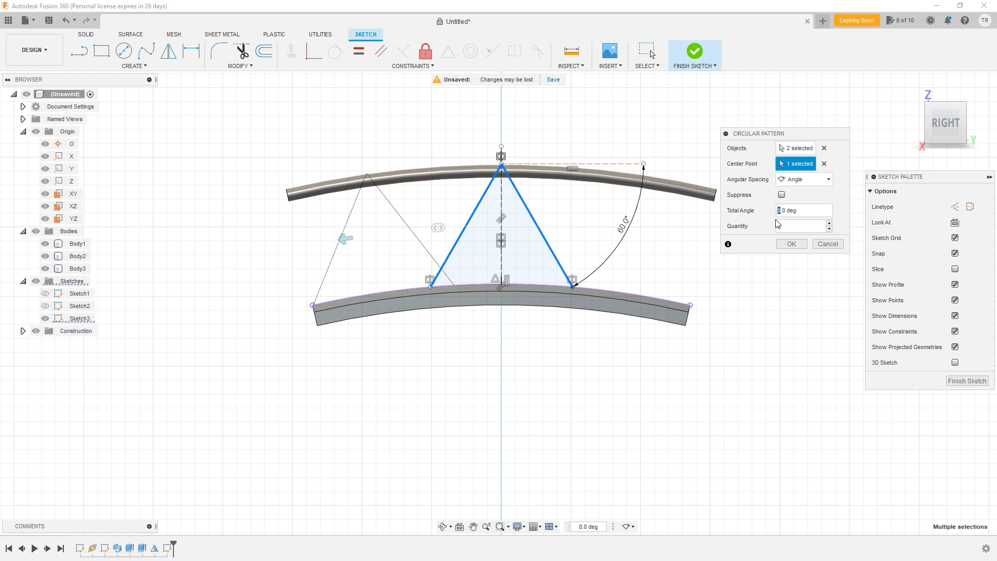
key("Return")
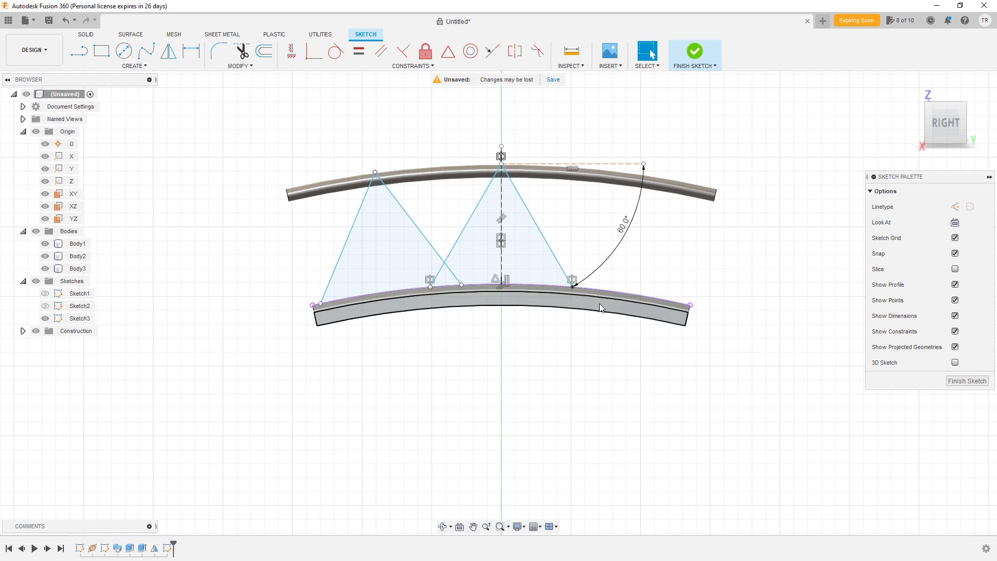
- Try 50, 70 and 65 degrees for the angle dimension of the central brace line
double_click(644, 227)
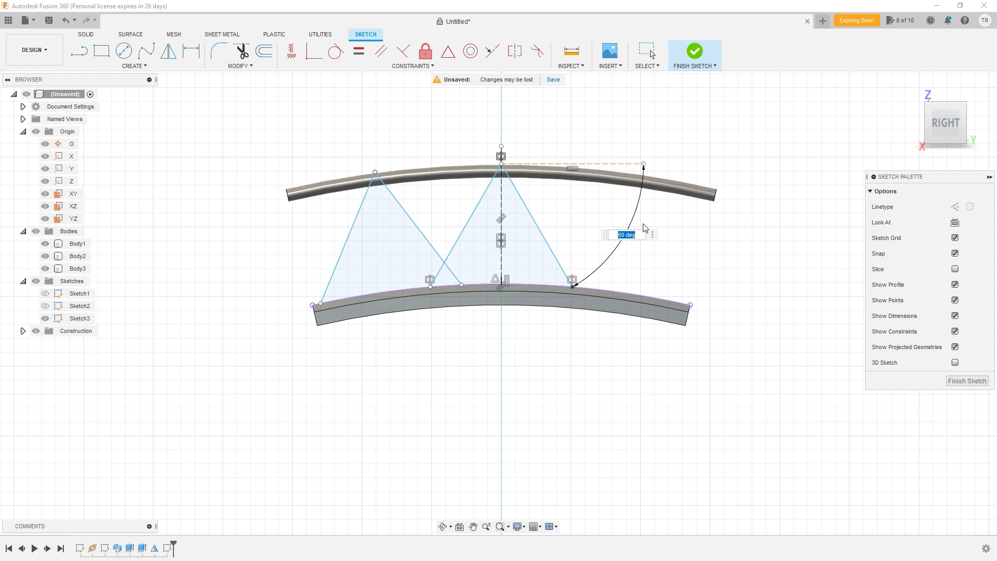
type("50")
key("Return")
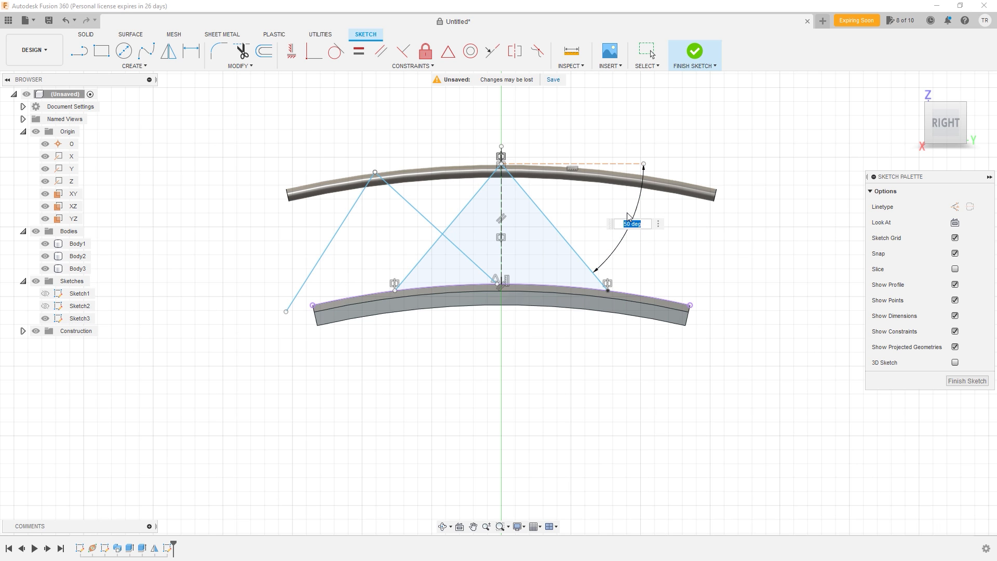
type("70")
key("Return")
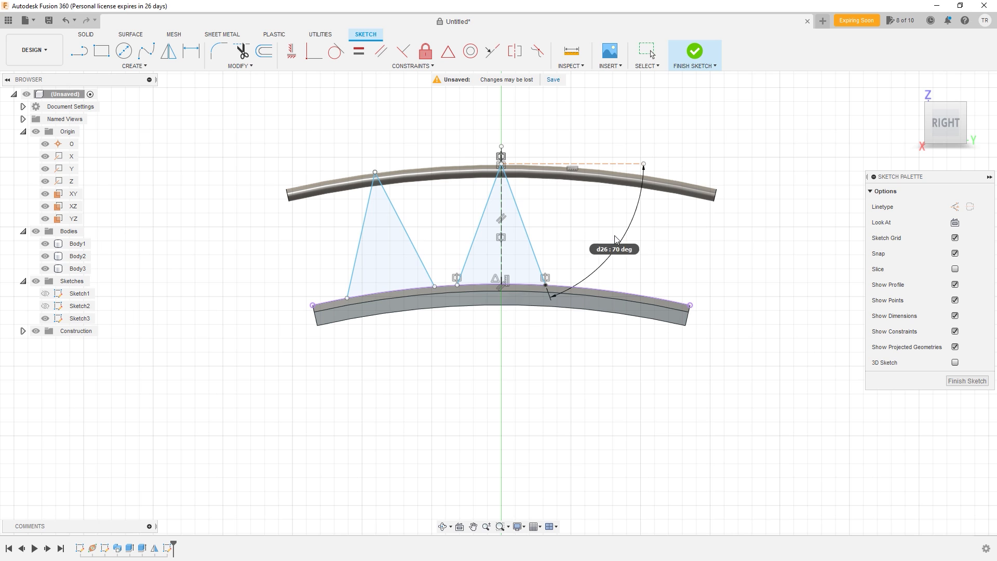
type("65")
key("Return")
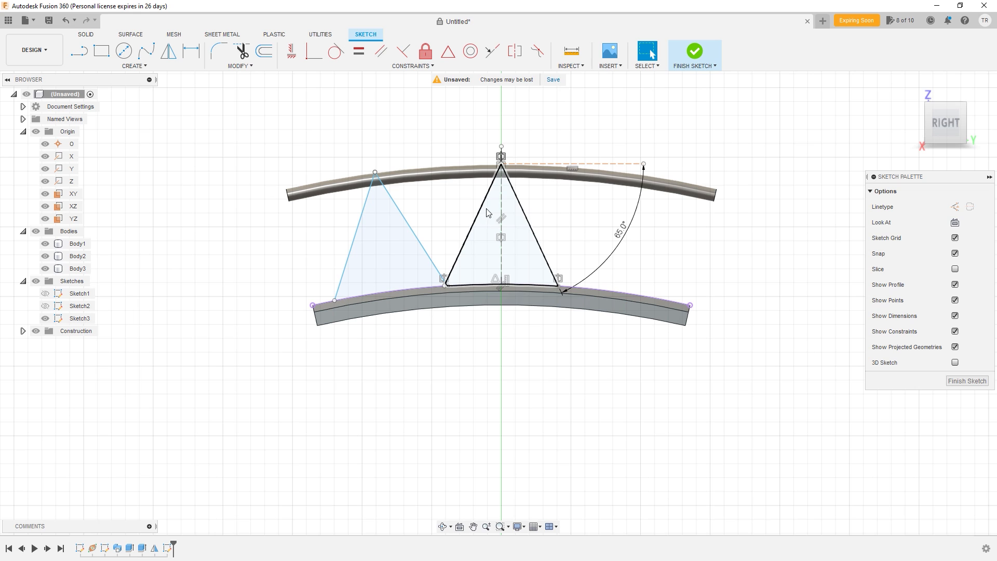
- Set the central brace line's angle from the horizontal construction line to 64 degrees
double_click(621, 229)
type("60")
key("Return")
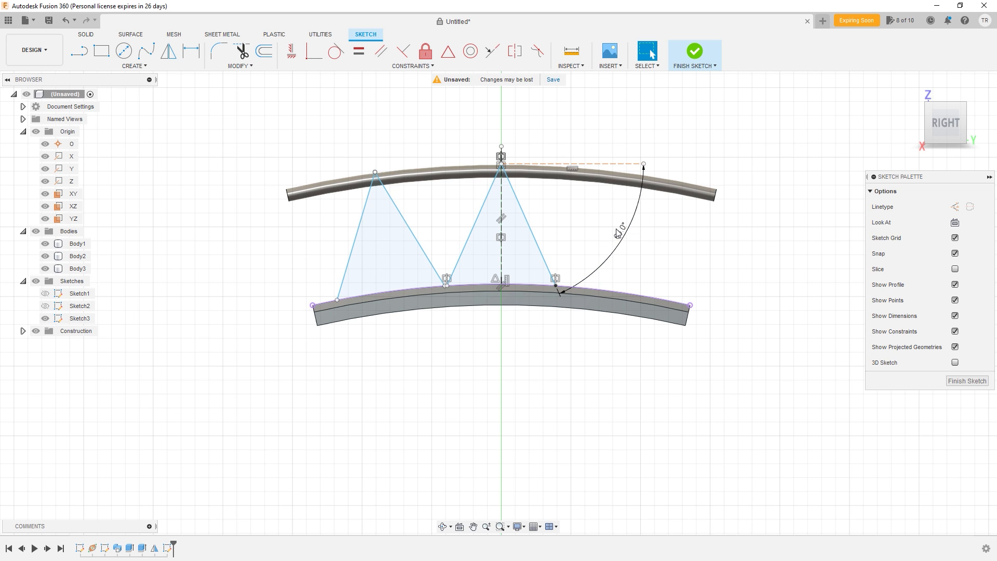
double_click(620, 232)
type("64")
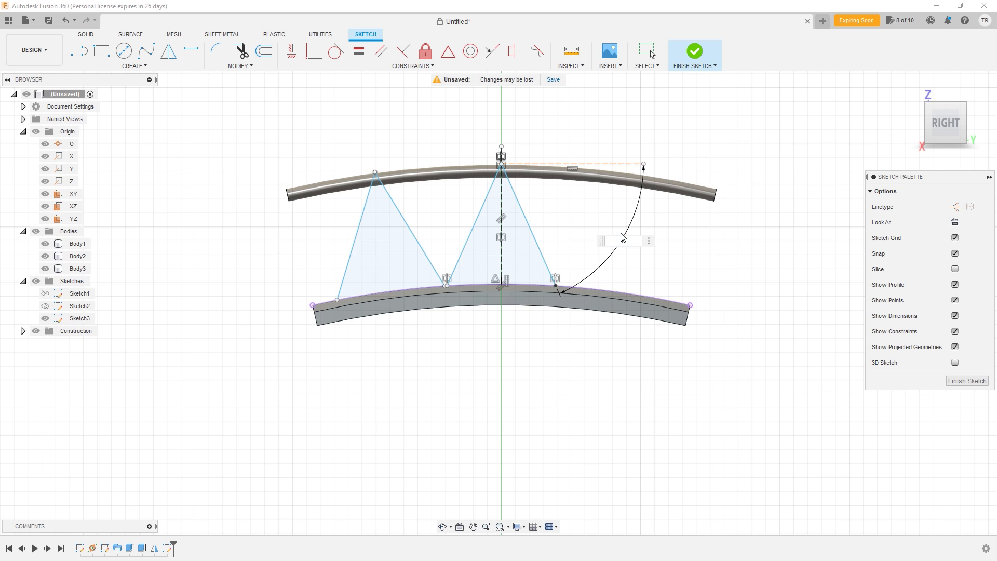
key("Return")
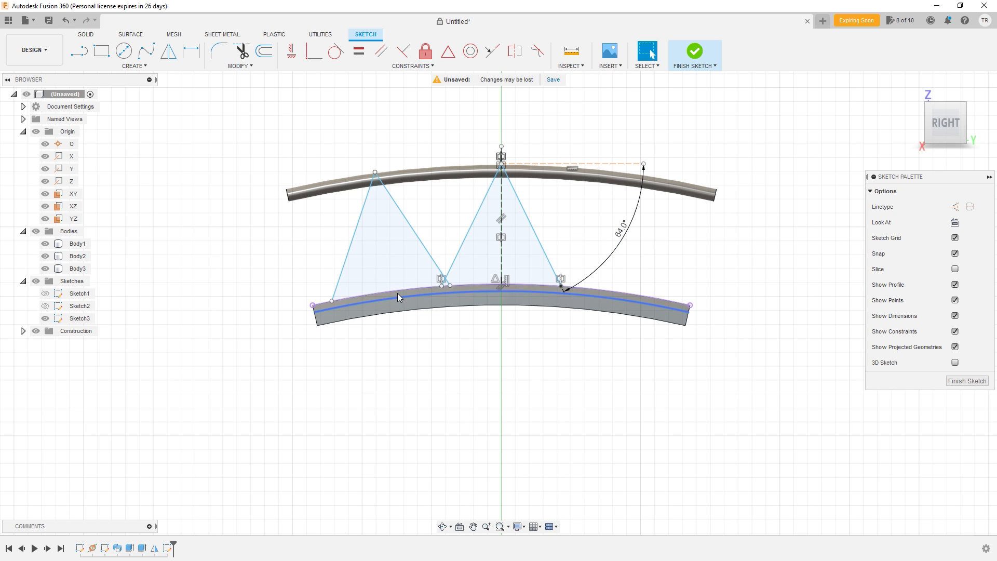
- Delete the two patterned brace lines beside the central brace pair
left_click(407, 225)
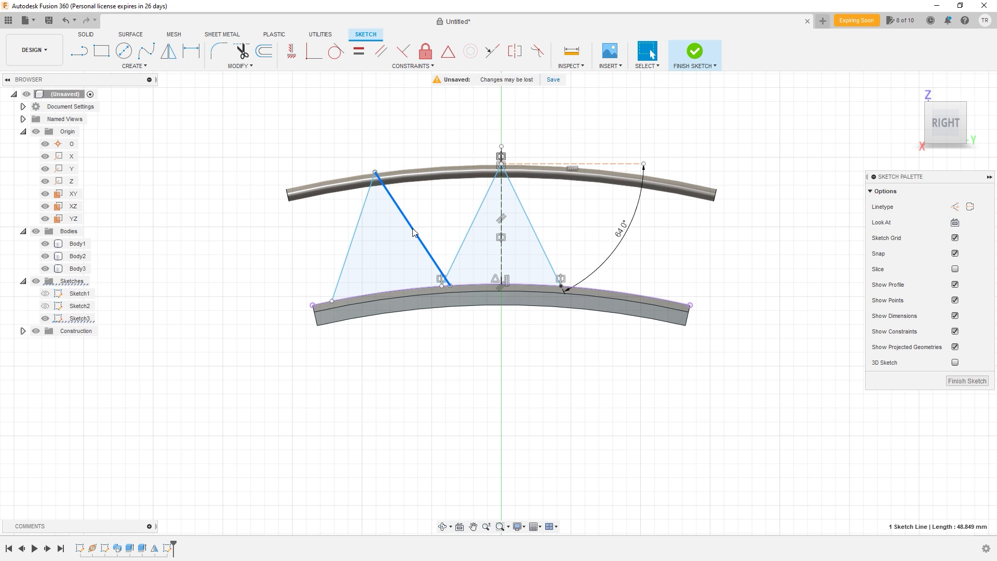
left_click(360, 216, "shift")
key("Delete")
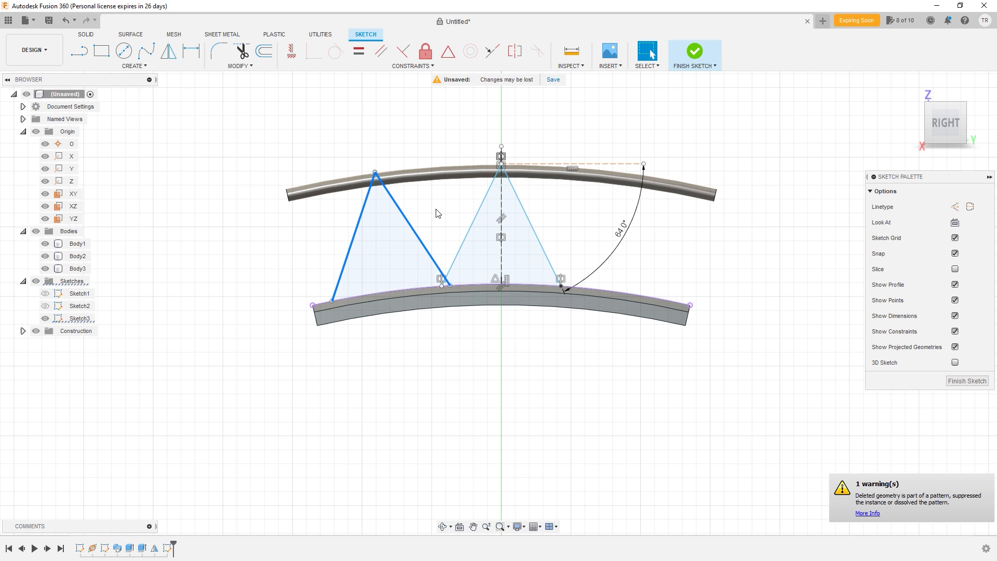
- Start a circular pattern of the two central brace lines around the sketch origin, using Angle for the angular spacing
left_click(463, 240)
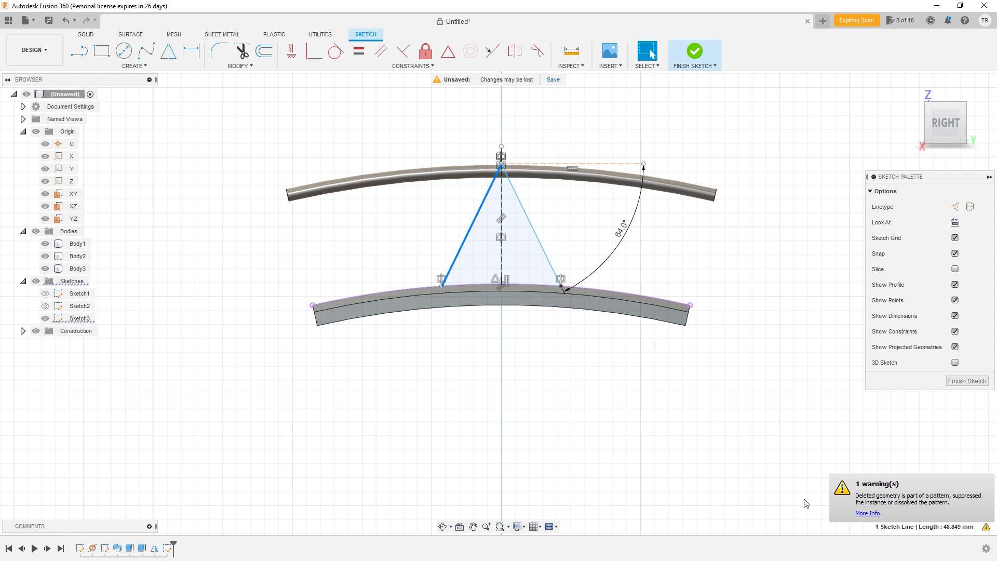
left_click(542, 253, "shift")
scroll(581, 234, "up", 2)
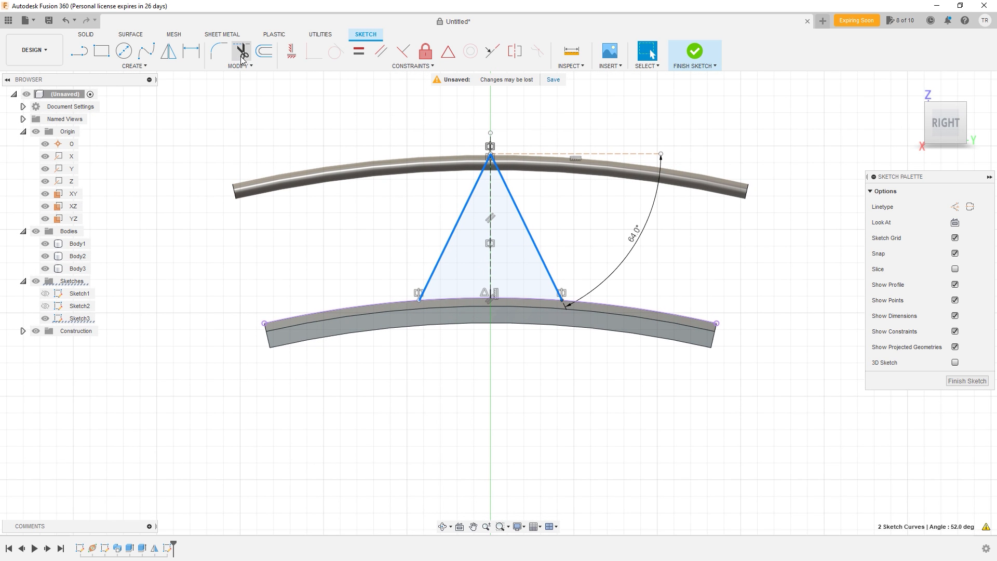
left_click(134, 66)
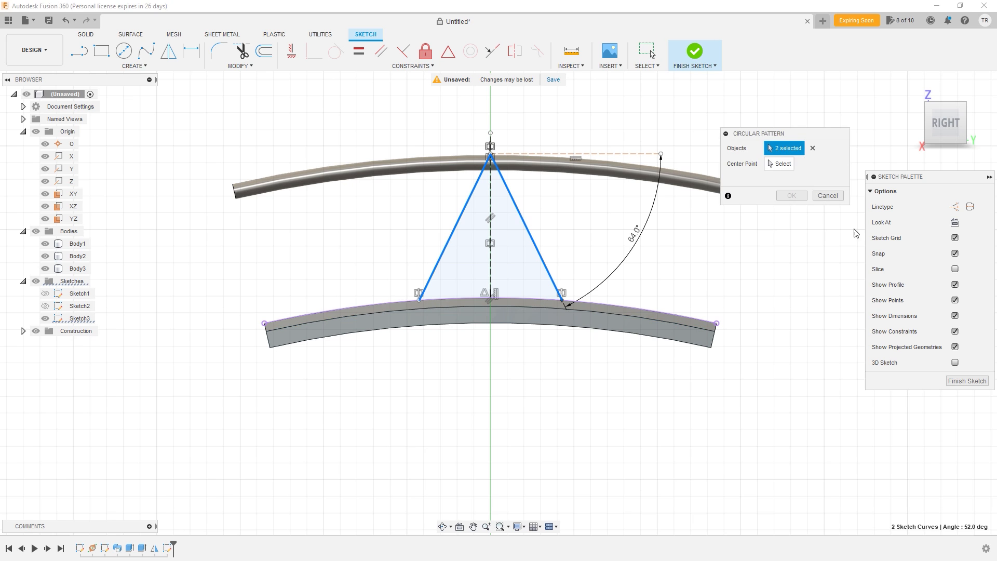
left_click(777, 164)
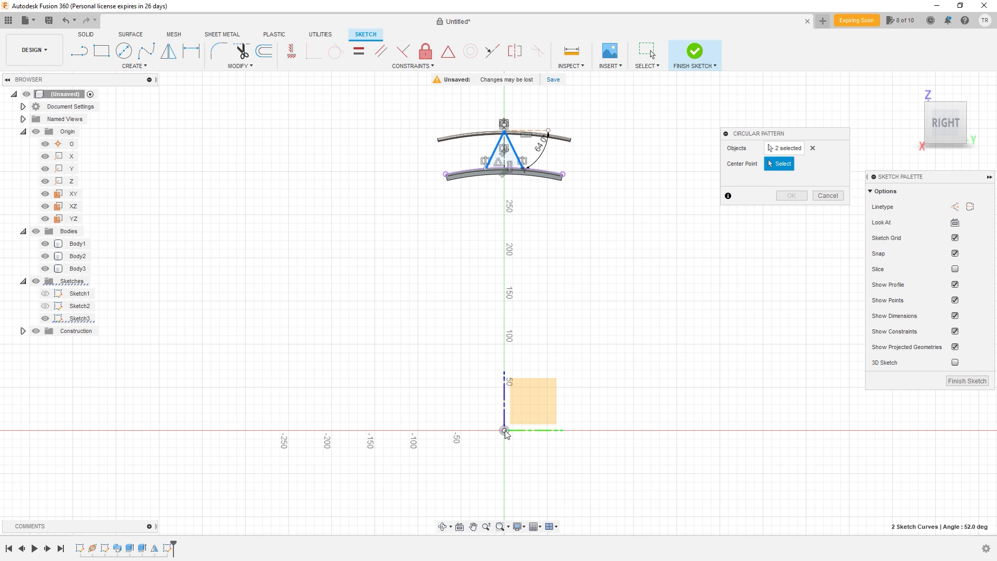
left_click(504, 430)
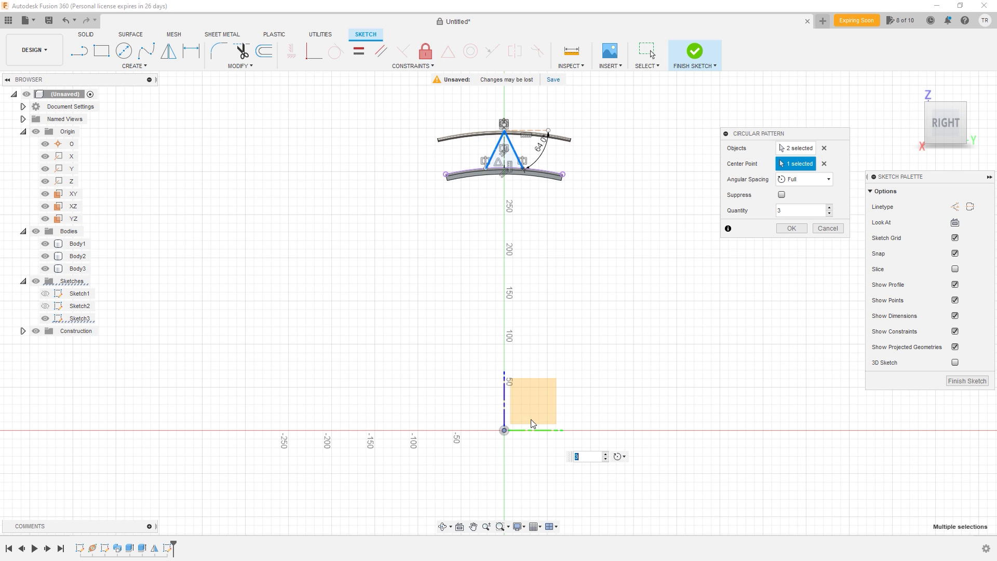
scroll(587, 207, "down", 1)
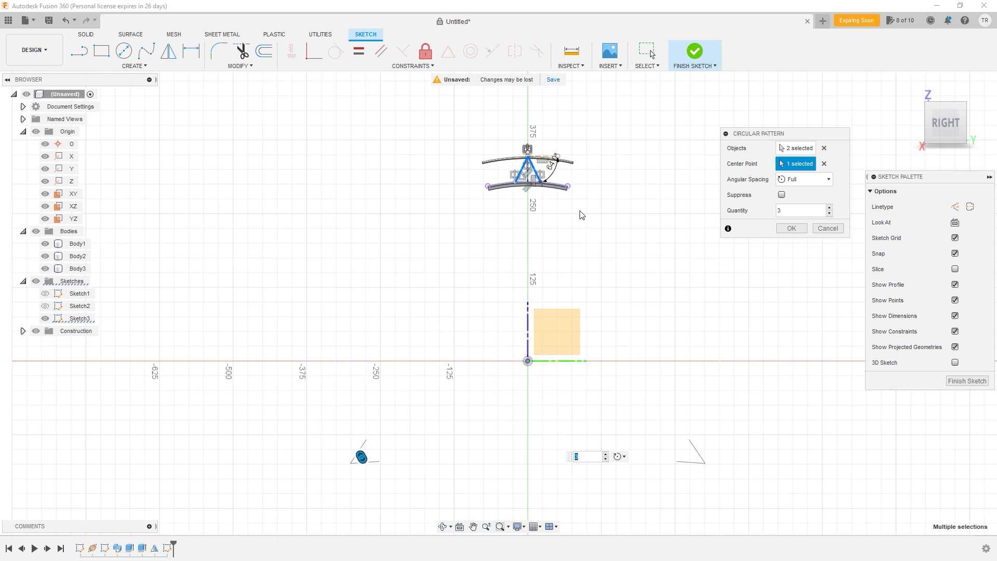
scroll(593, 216, "down", 1)
left_click(810, 179)
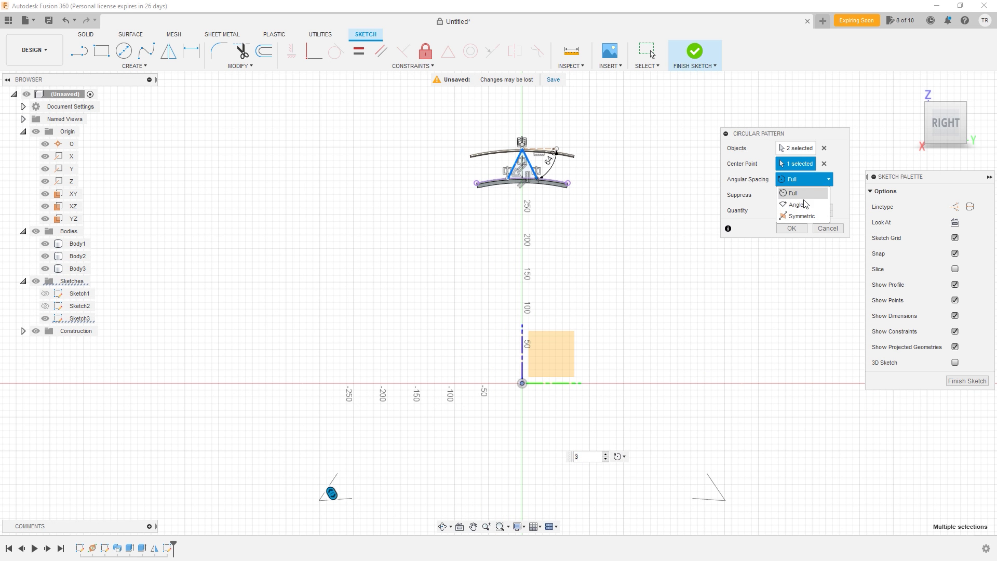
left_click(803, 199)
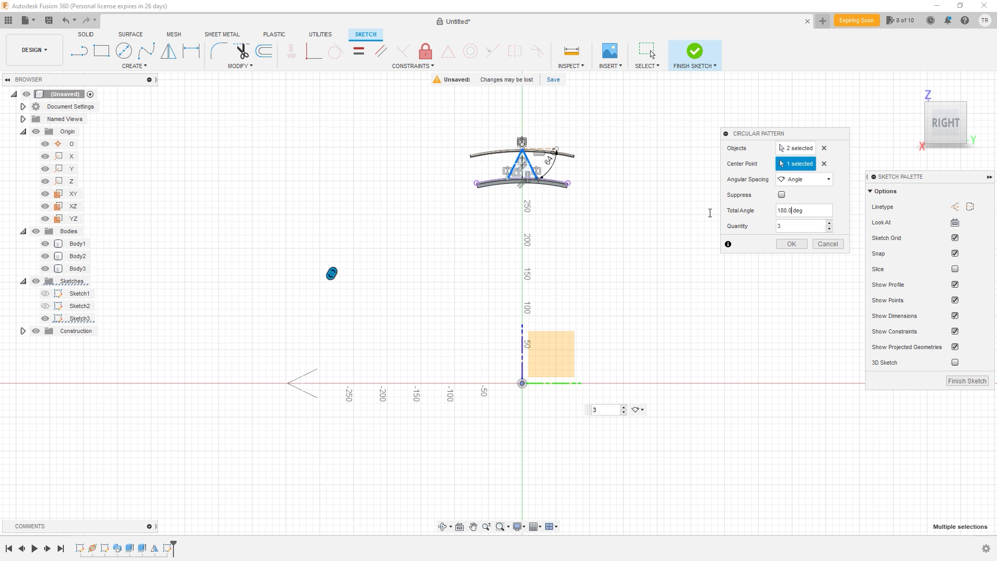
- Try a total angle of 7 degrees for the circular pattern of the central brace lines
left_click(801, 210)
type("7")
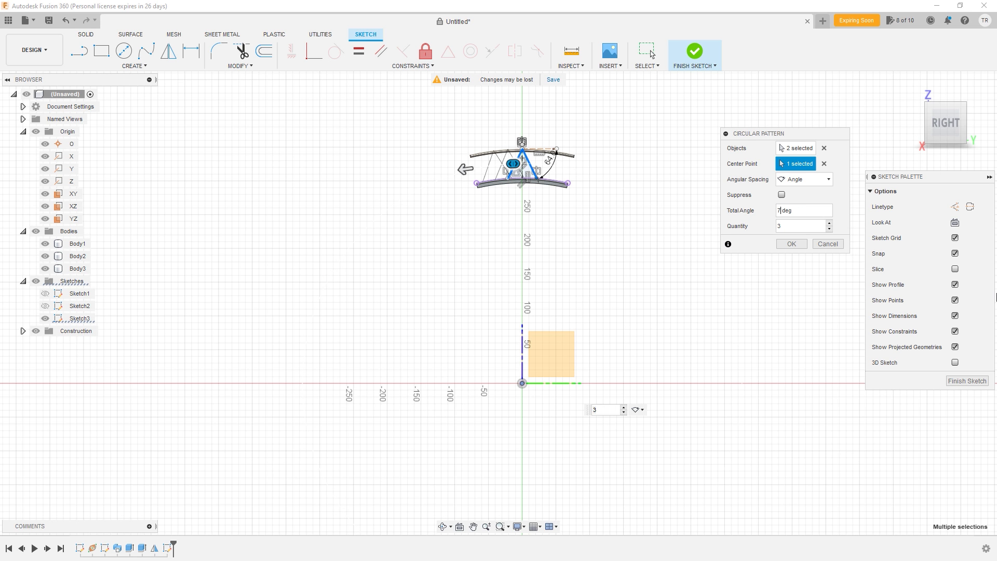
scroll(512, 228, "down", 2)
scroll(513, 229, "up", 6)
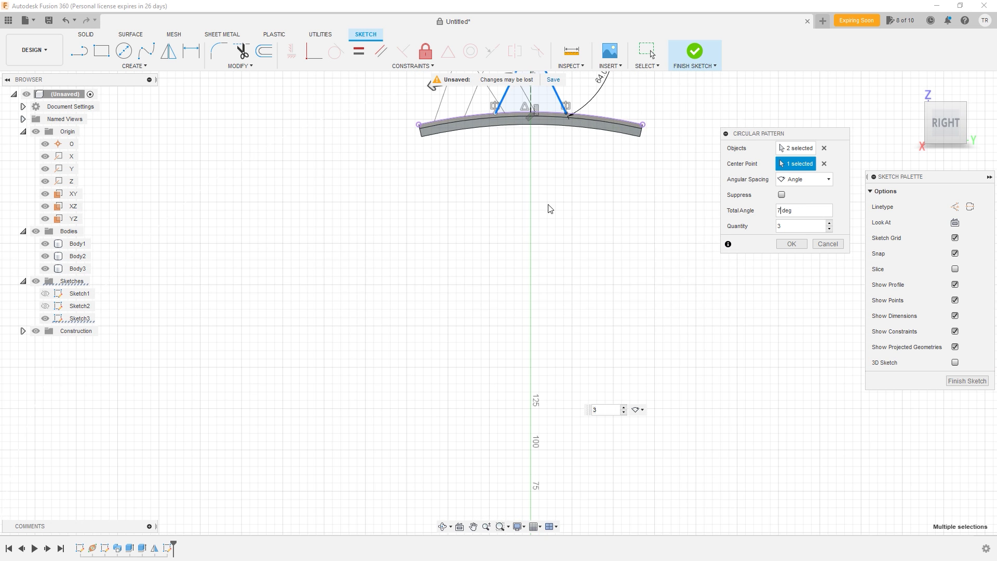
middle_click_drag(565, 184, 549, 356)
scroll(549, 355, "up", 2)
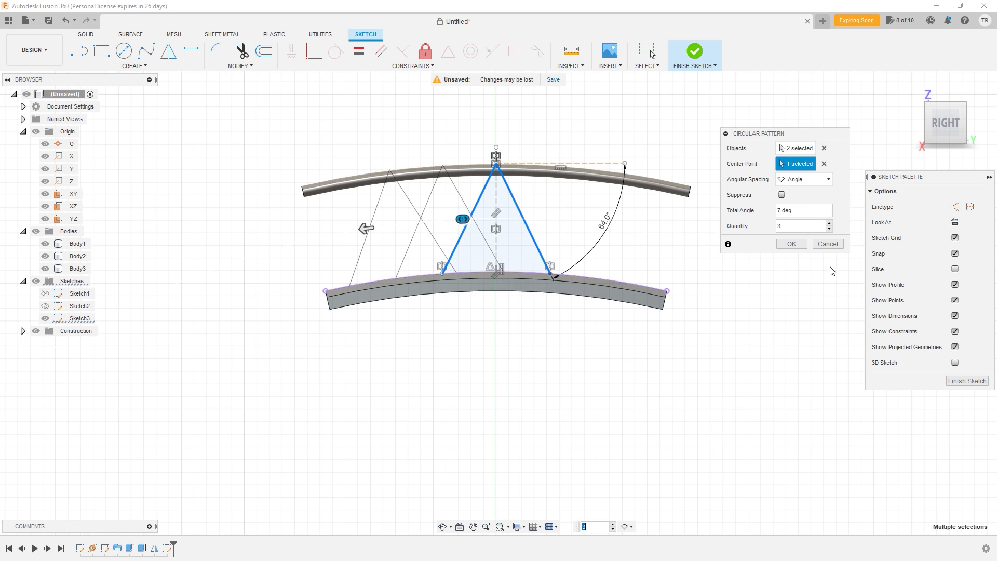
- Set the pattern quantity to 2, fine-tune the total angle through 8 and 8.3 degrees until the brace feet nearly meet, and create the pattern
left_click(829, 229)
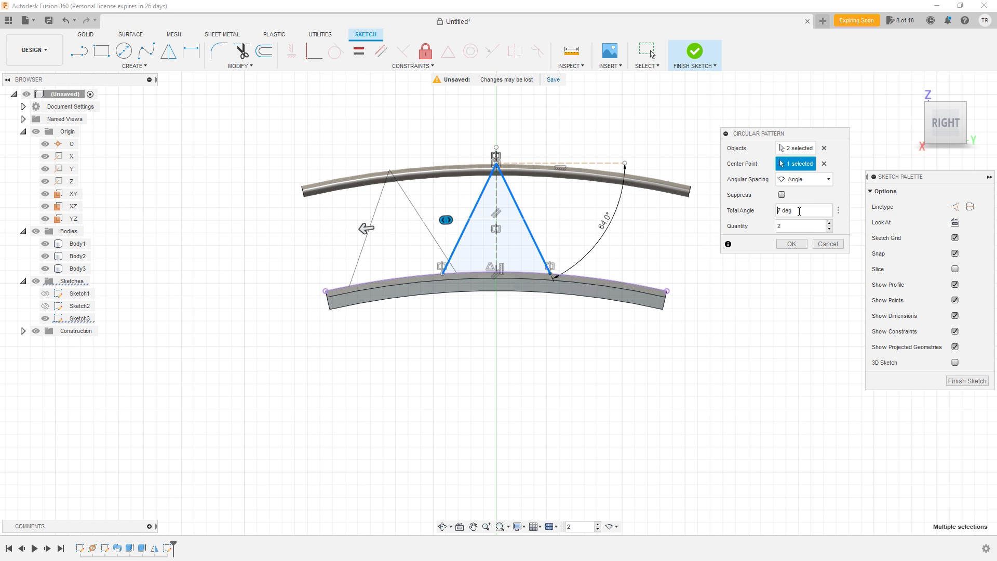
left_click(815, 213)
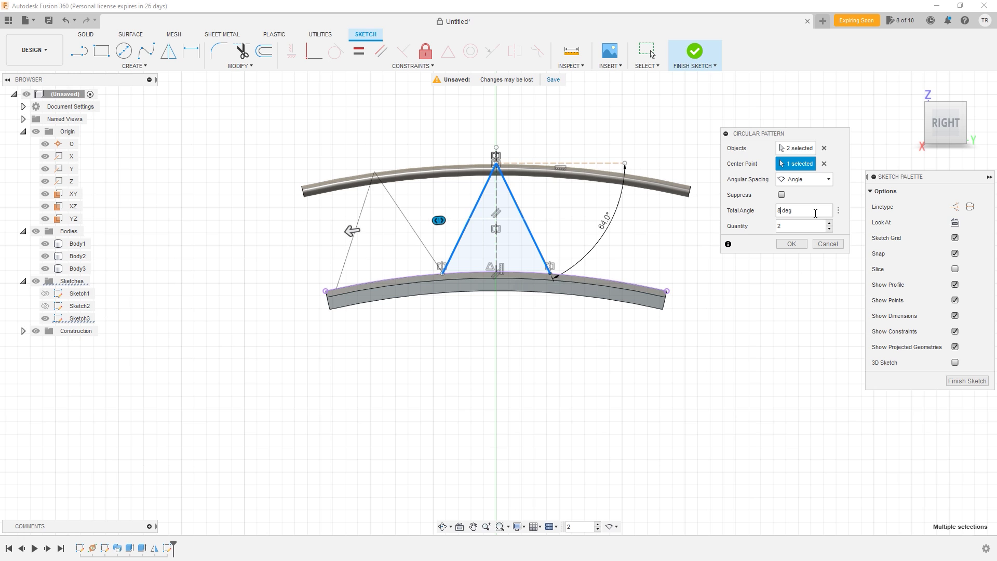
key("shift+Left")
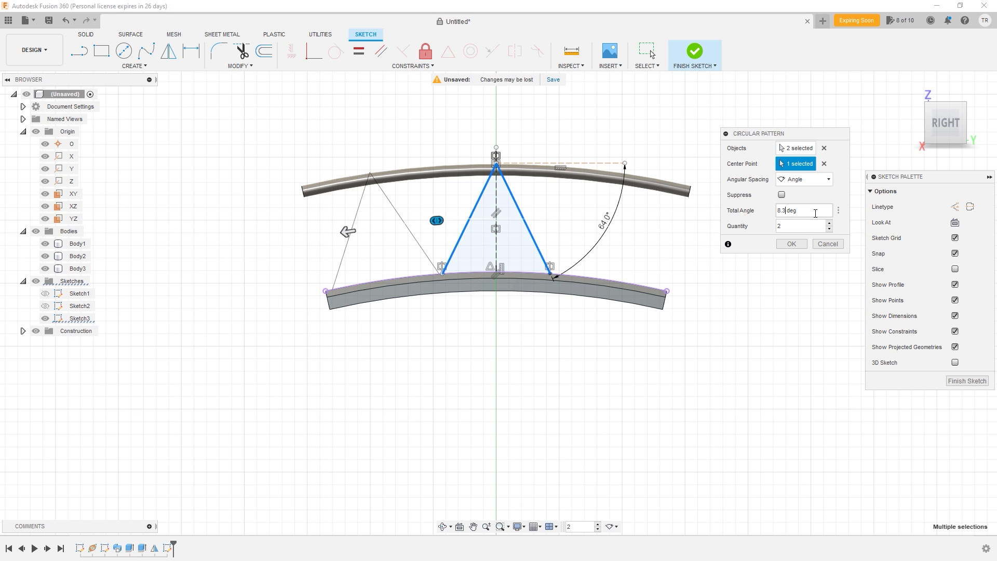
key("shift+Left")
key("Return")
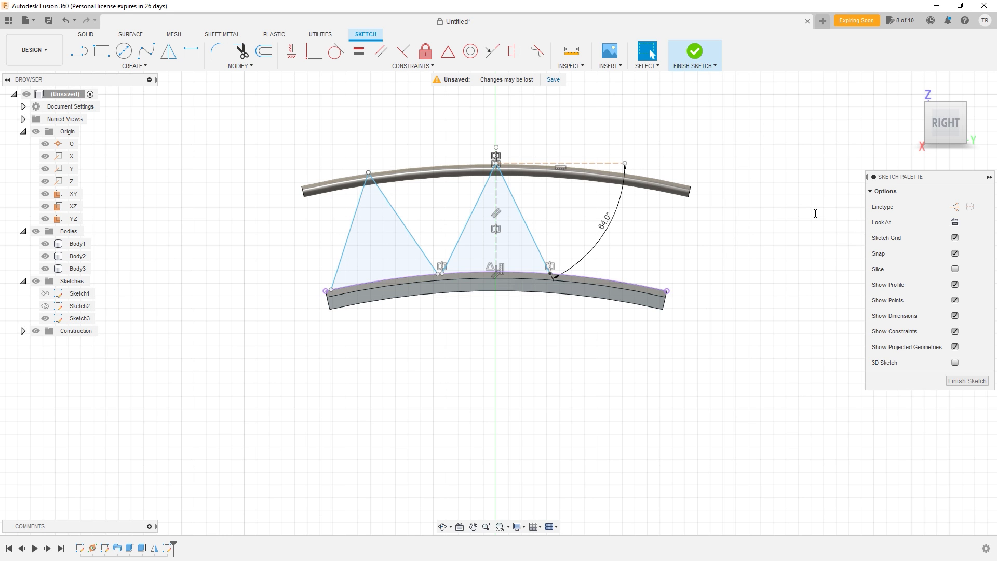
- Mirror the two patterned brace lines about the vertical central construction line and finish the sketch
left_click(409, 232)
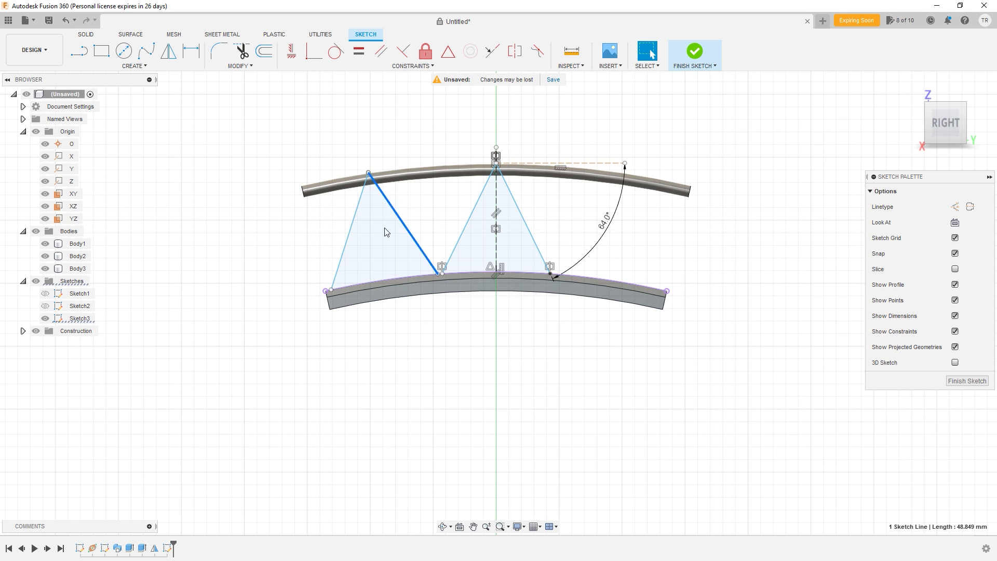
left_click(352, 234, "shift")
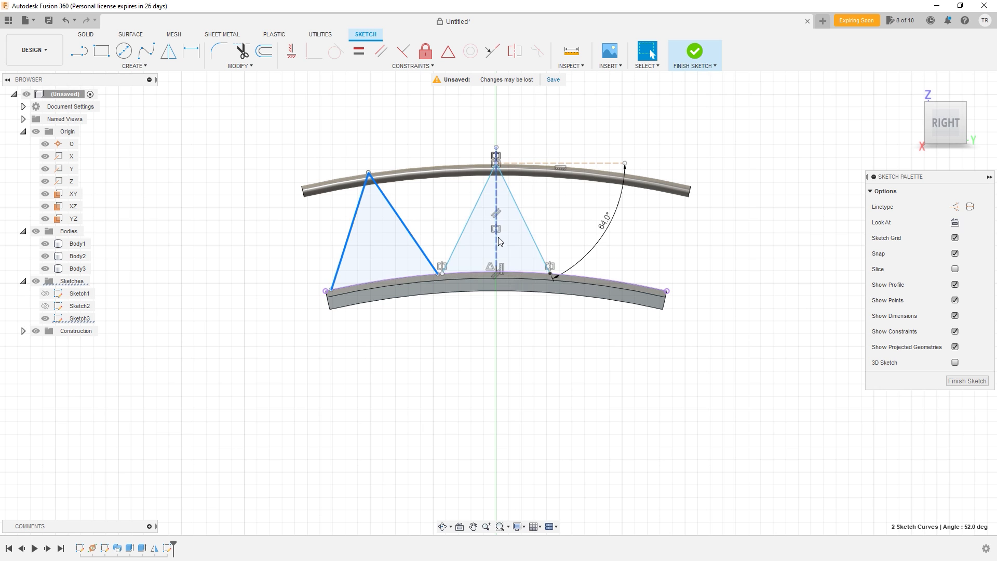
left_click(168, 50)
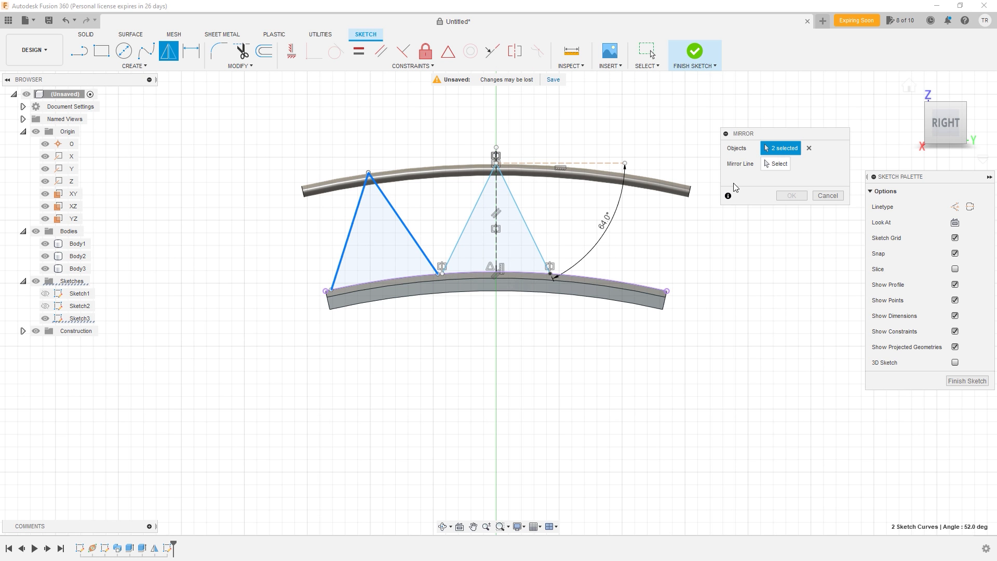
left_click(496, 218)
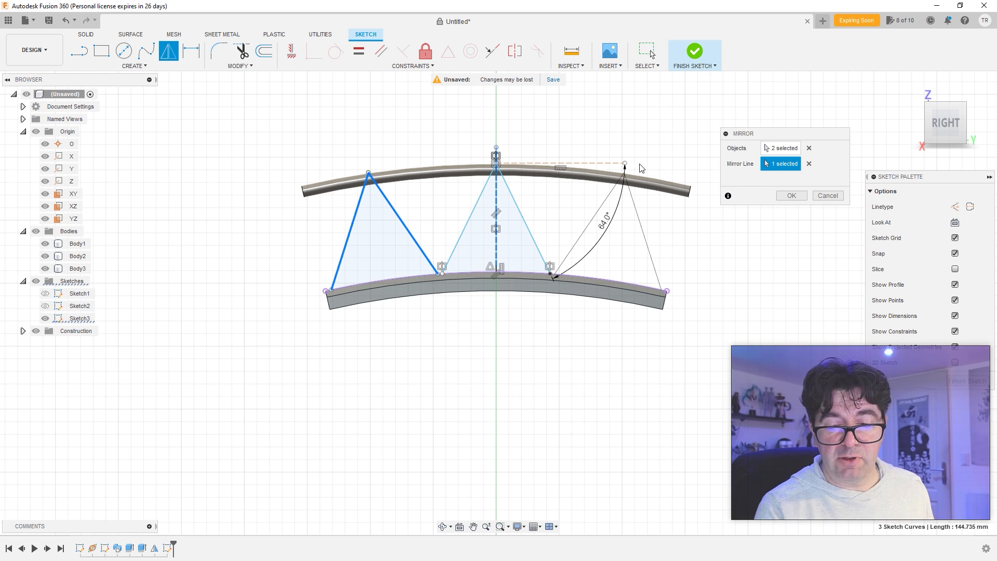
key("Return")
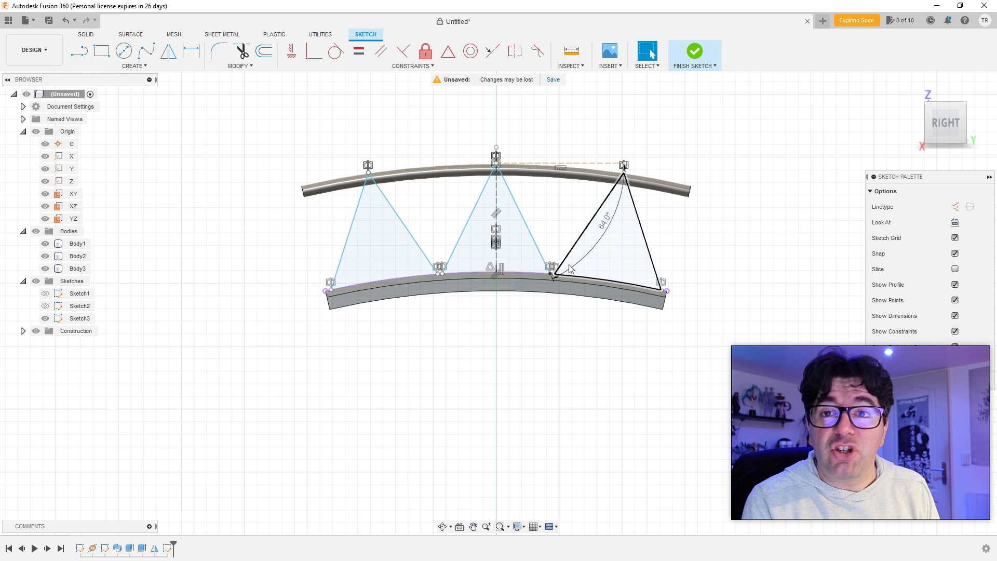
scroll(420, 219, "up", 2)
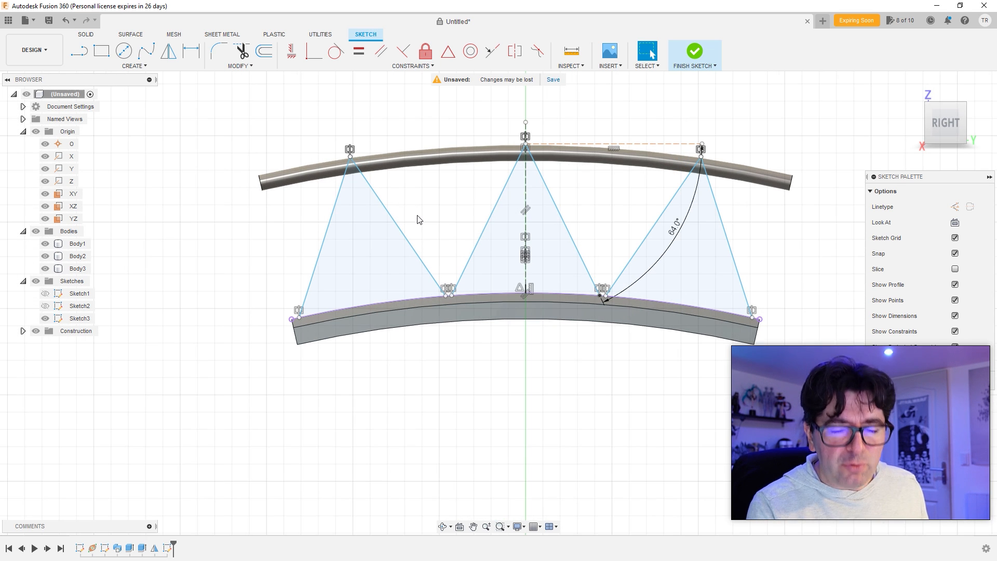
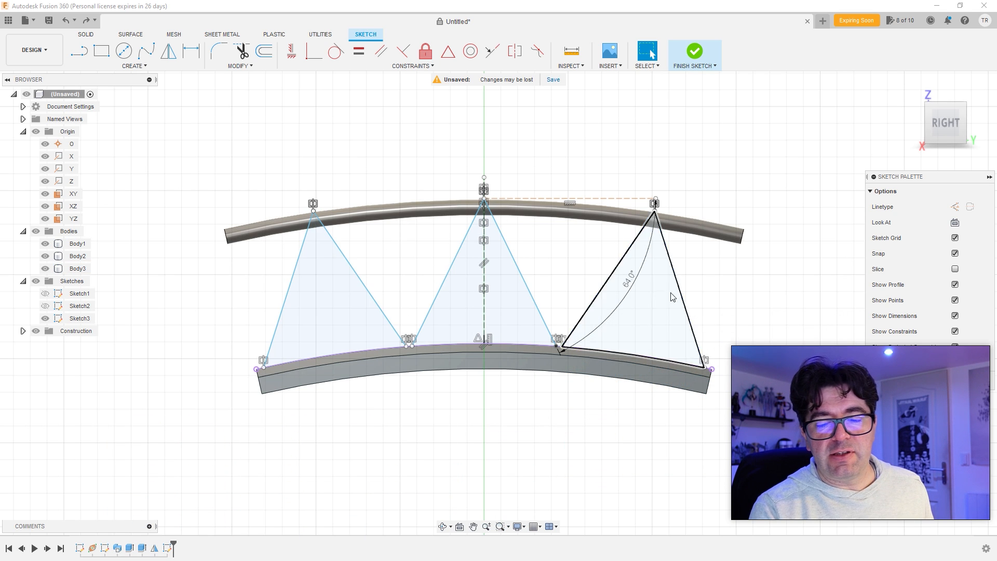
left_click(369, 290)
left_click(396, 289)
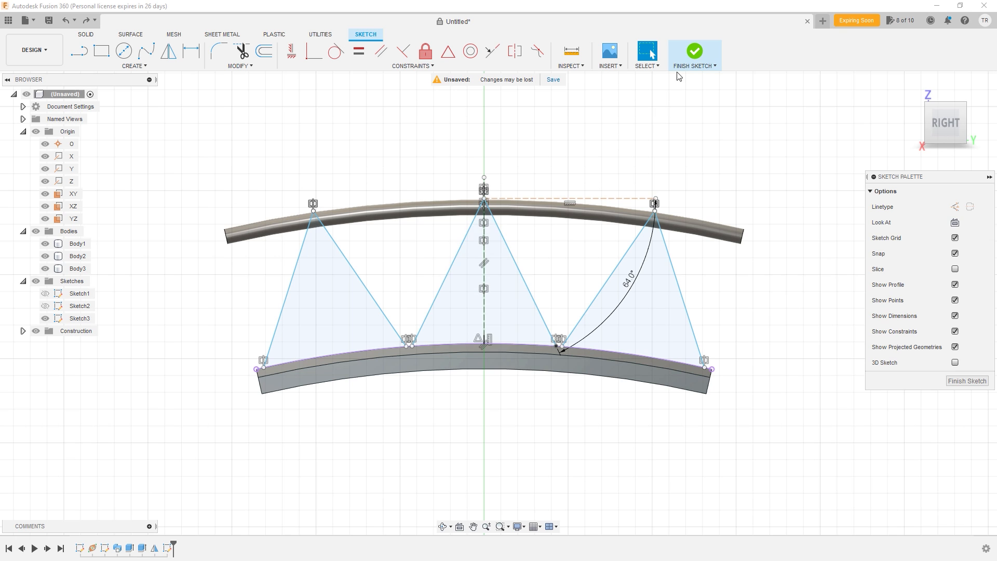
left_click(686, 58)
- Create a Plane Along Path at the lower end of the left line of the central brace pair
scroll(358, 273, "up", 5)
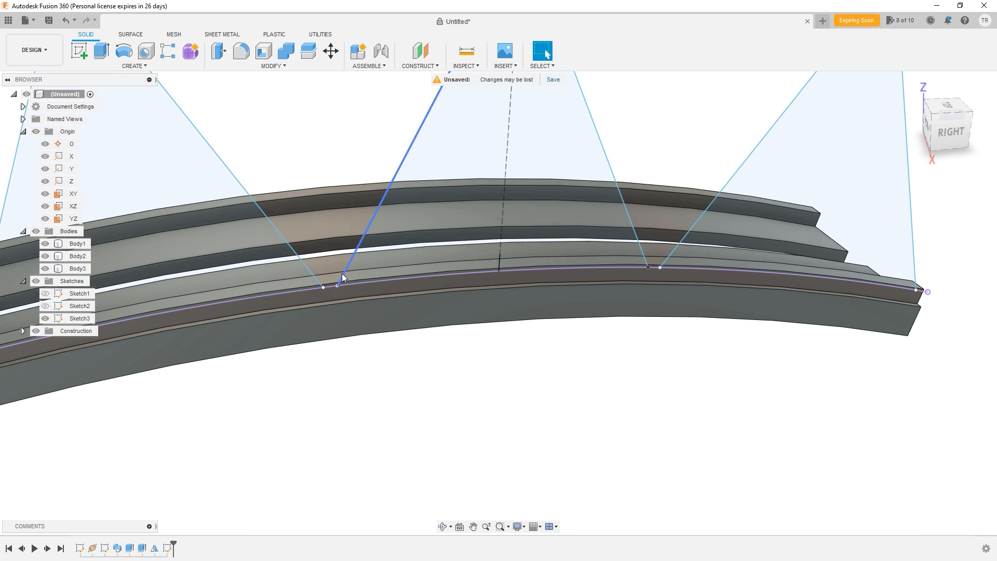
left_click(355, 253)
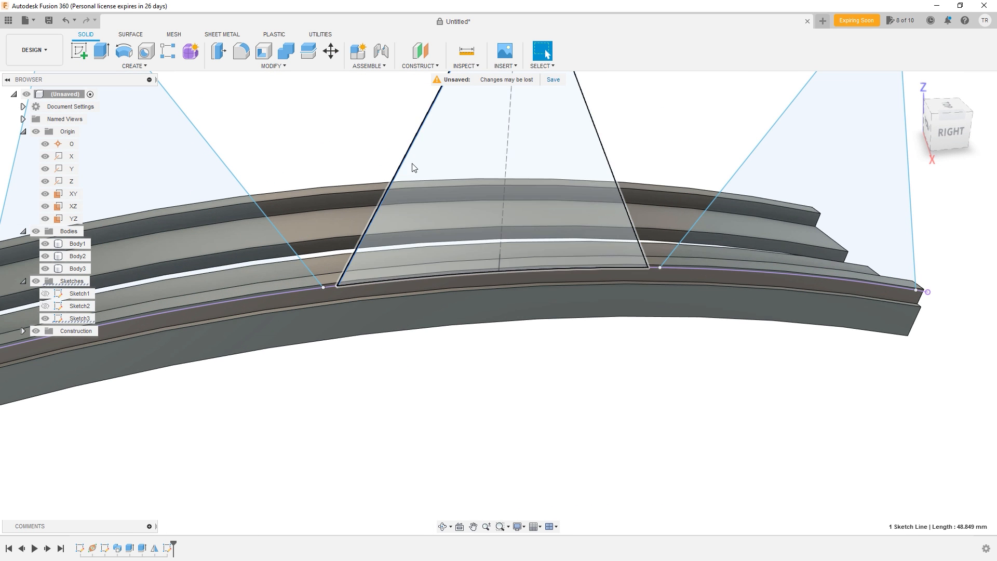
left_click(421, 66)
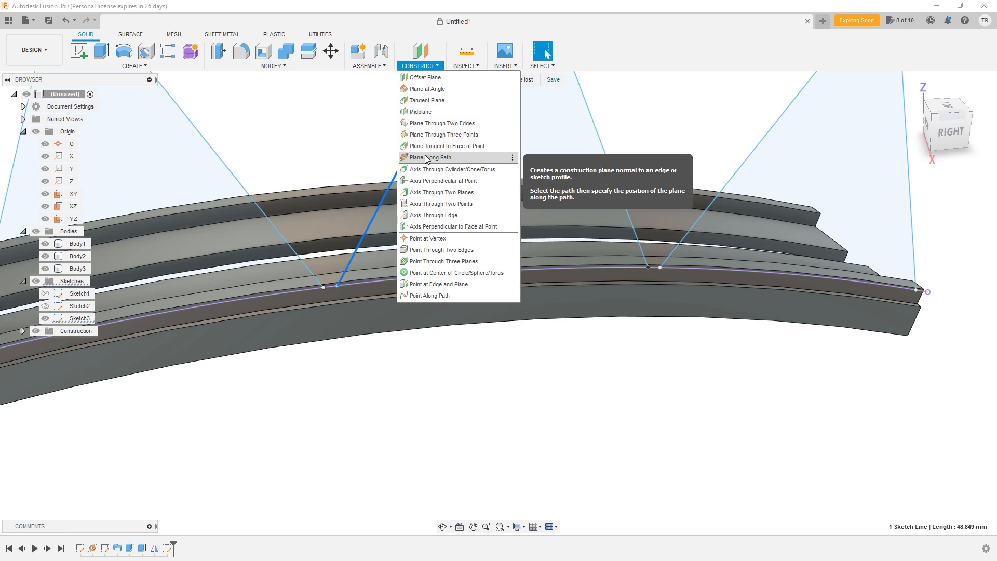
left_click(426, 158)
left_click_drag(424, 118, 301, 311)
- Sketch a 2.5 mm diameter circle on the new plane, centred on the brace line's lower endpoint, and finish the sketch
left_click(79, 50)
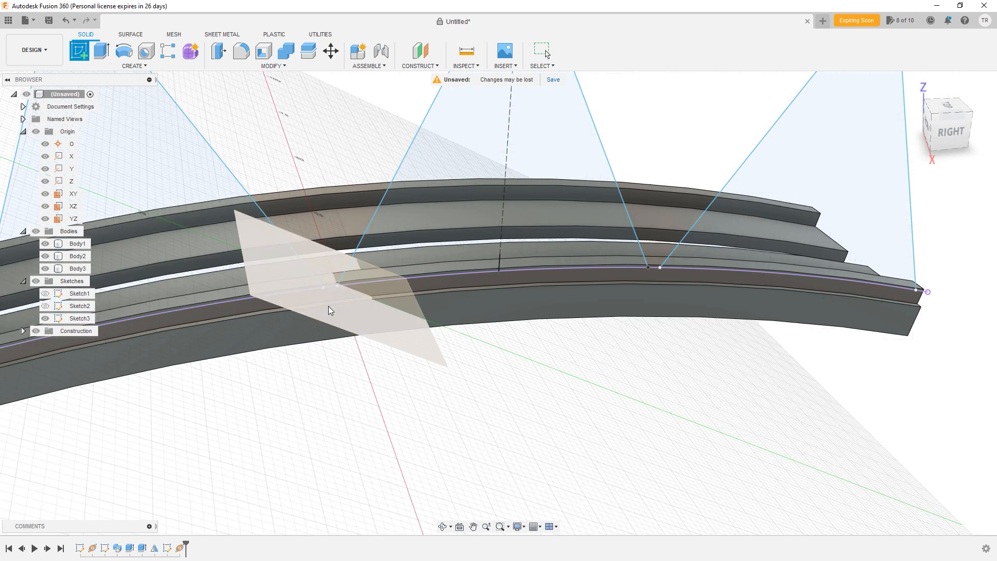
left_click(373, 325)
mouse_move(336, 289)
middle_mouse_down("shift")
mouse_move(388, 305)
mouse_move(455, 284)
mouse_move(474, 232)
mouse_move(476, 241)
middle_mouse_up("shift")
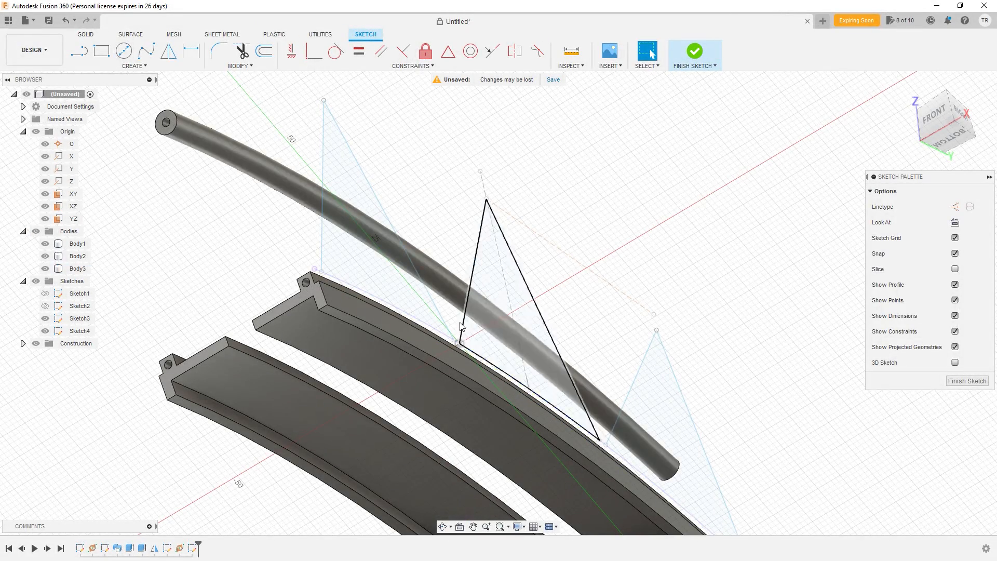
key("c")
left_click(460, 343)
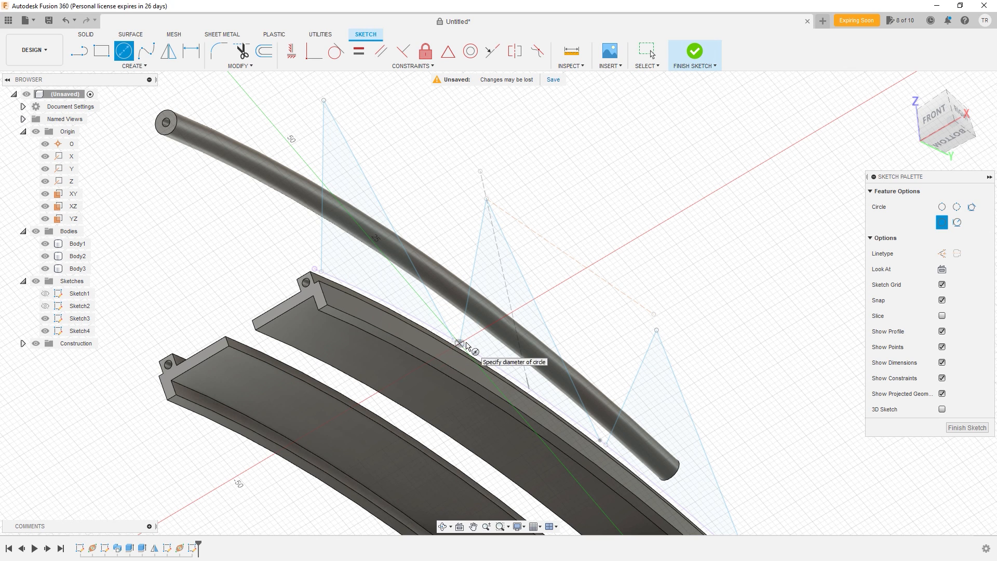
type("2.5")
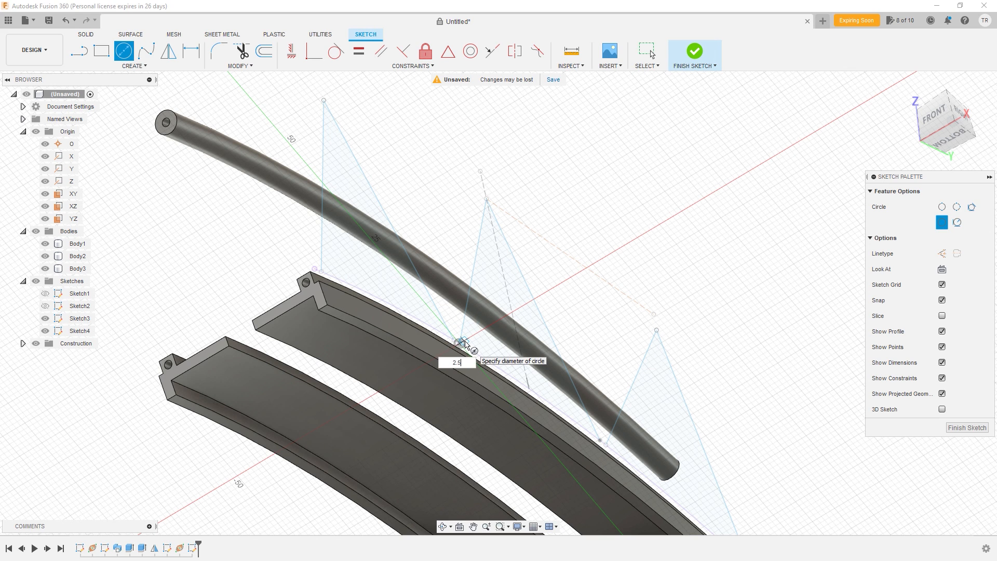
key("Return")
key("Escape")
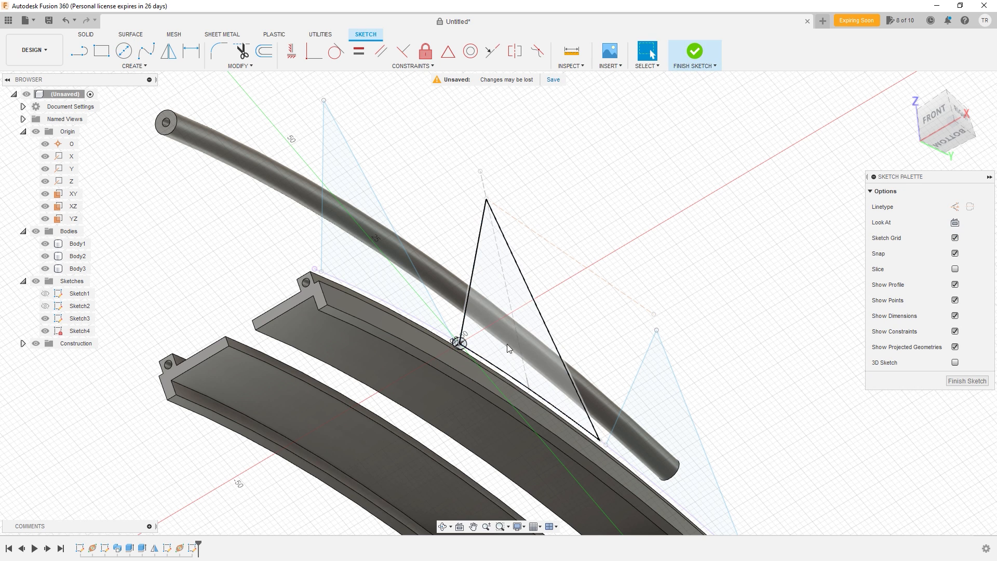
middle_click_drag(552, 234, 560, 270, "shift")
left_click(694, 52)
- Start a single-path Sweep of the 2.5 mm circle along the two connected central brace lines
scroll(466, 331, "up", 3)
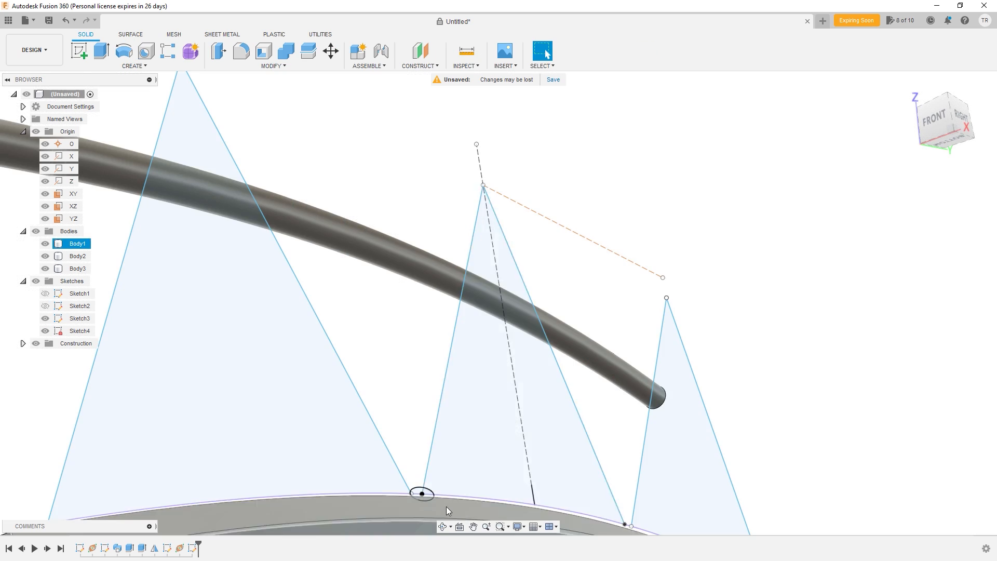
scroll(405, 481, "up", 3)
left_click(390, 471)
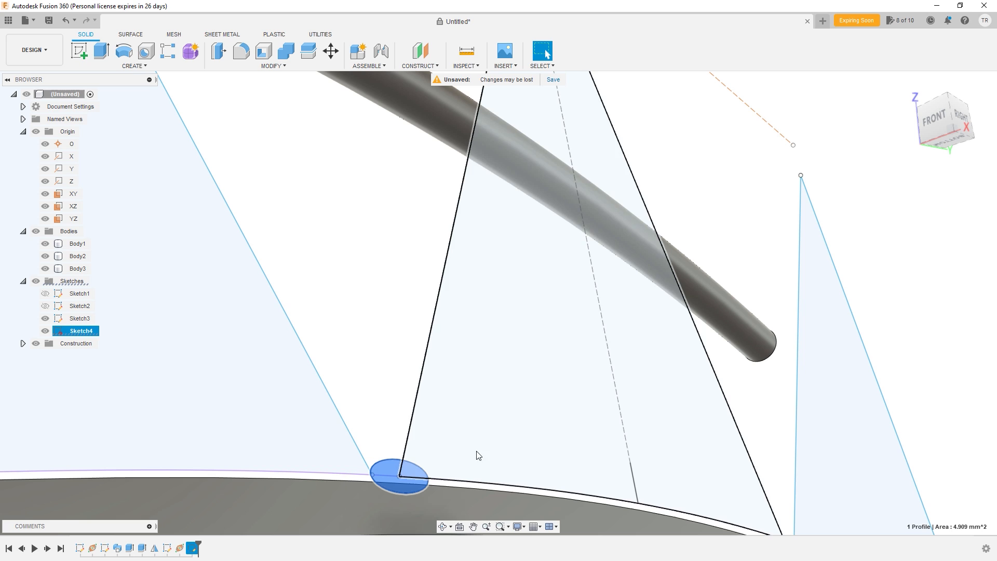
left_click(133, 65)
left_click(98, 147)
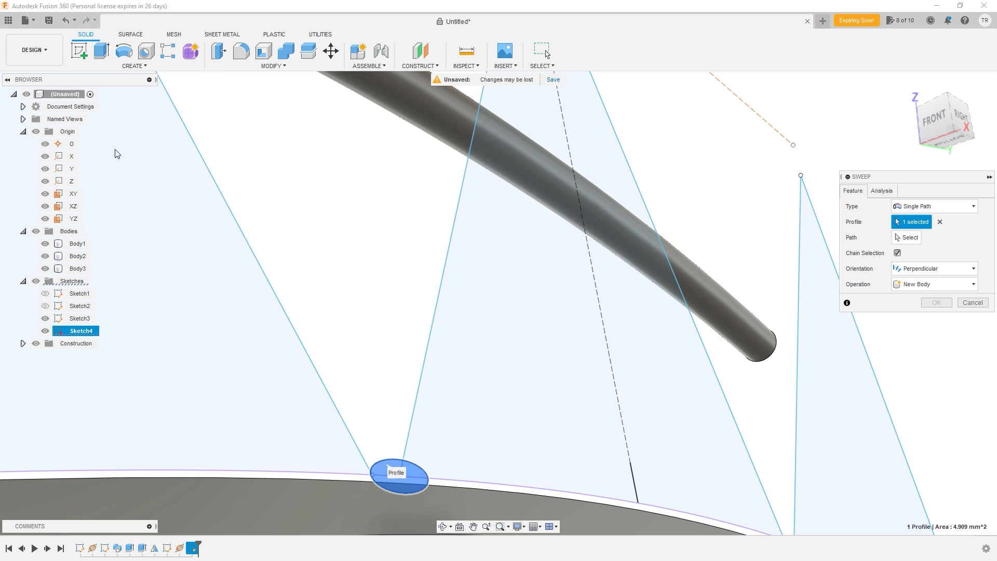
left_click(906, 237)
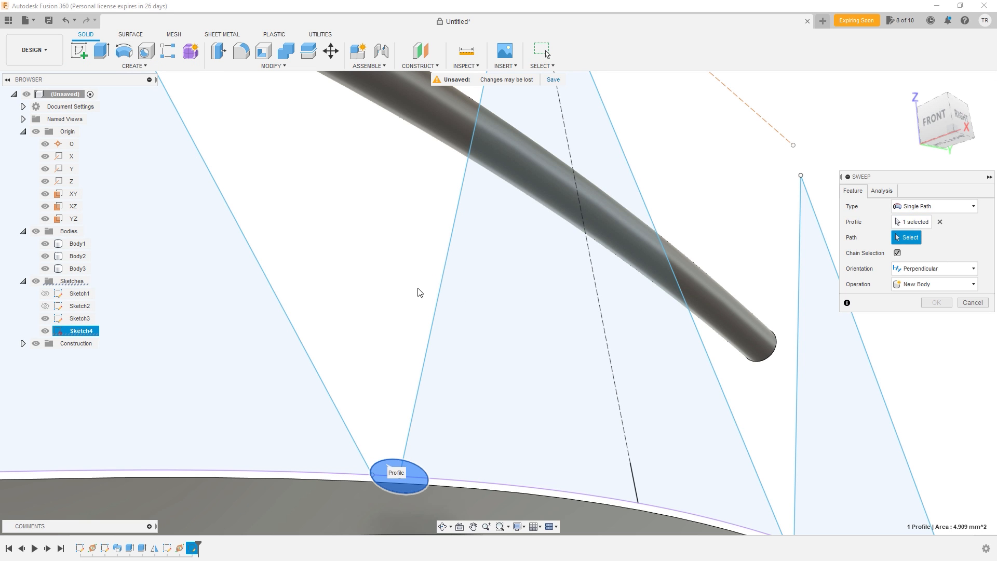
left_click(441, 291)
left_click(689, 312)
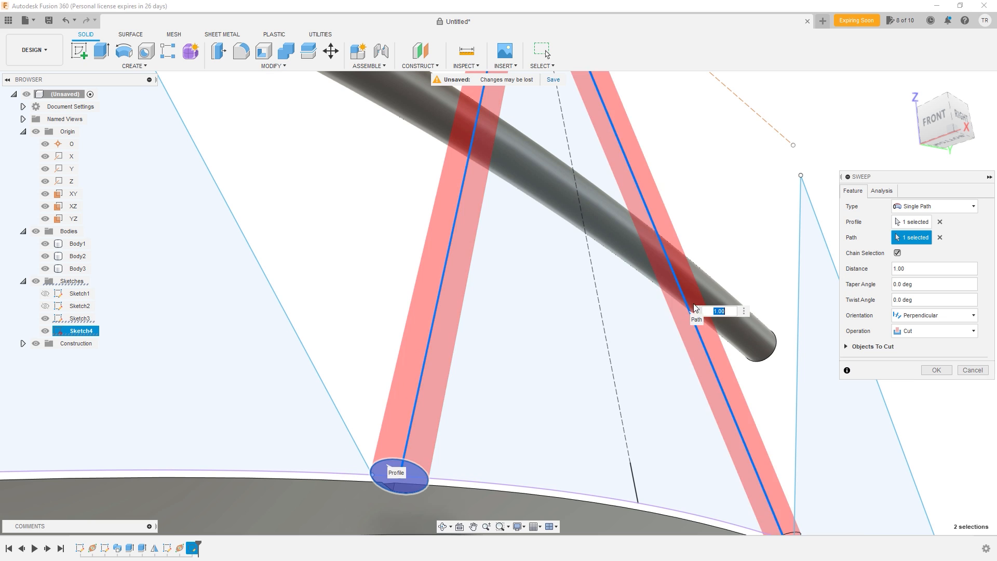
- Set the sweep operation to New Body and create the central V-shaped brace
scroll(725, 288, "down", 6)
middle_click_drag(717, 234, 708, 289, "shift")
scroll(707, 292, "up", 4)
scroll(707, 294, "up", 2)
scroll(695, 291, "up", 2)
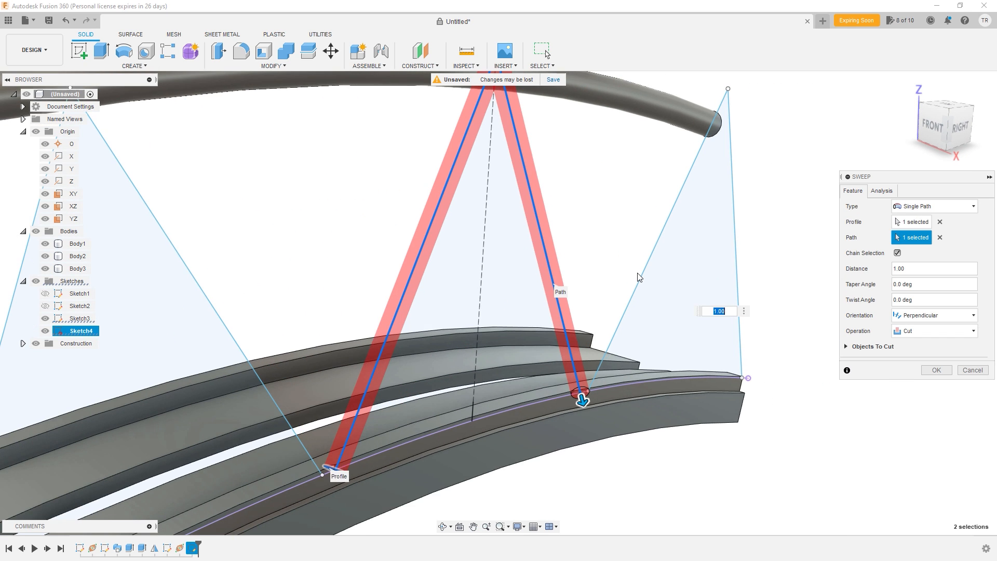
scroll(640, 277, "up", 2)
scroll(552, 428, "up", 2)
middle_click_drag(552, 427, 605, 308)
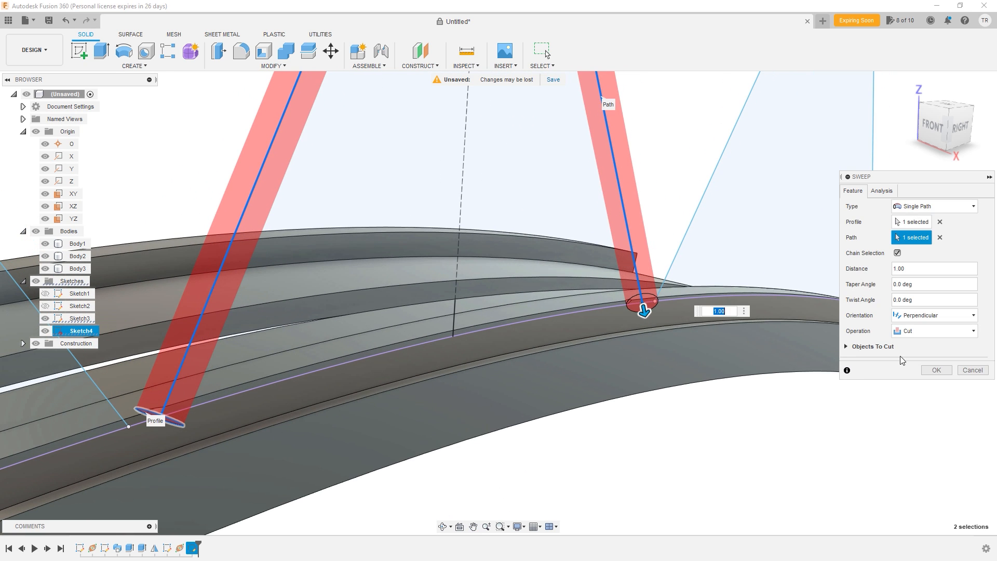
left_click(913, 332)
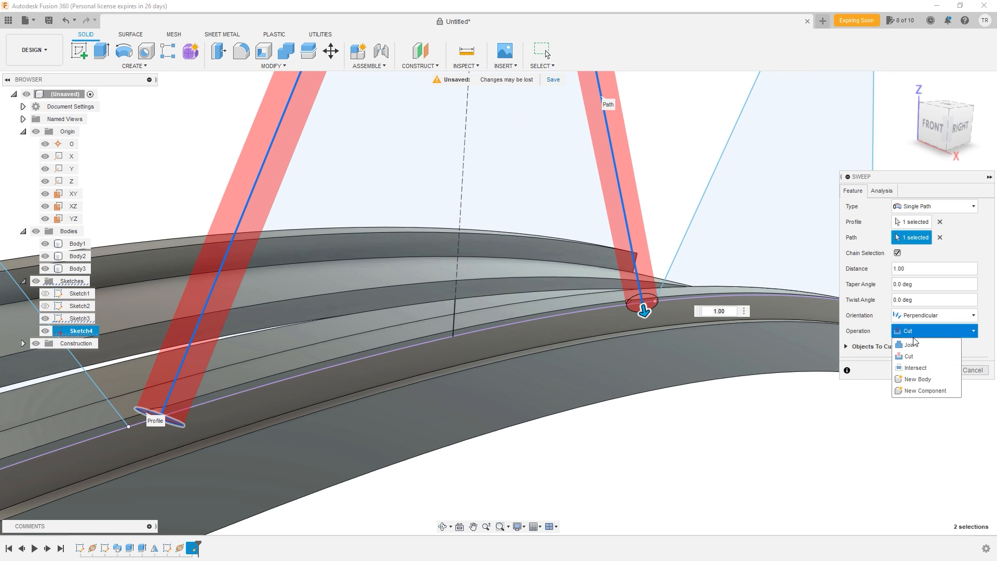
left_click(915, 379)
scroll(340, 383, "down", 3)
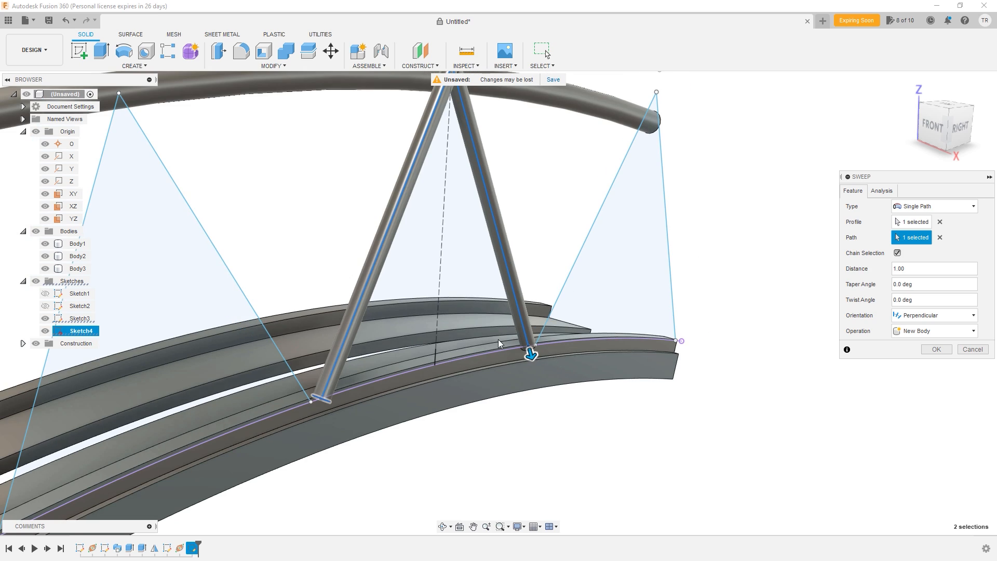
left_click(936, 349)
- Examine the swept brace's apex and its alignment with the outer rod
mouse_move(574, 410)
middle_mouse_down("shift")
mouse_move(507, 405)
mouse_move(540, 345)
mouse_move(522, 415)
mouse_move(597, 398)
mouse_move(588, 372)
mouse_move(530, 412)
middle_mouse_up("shift")
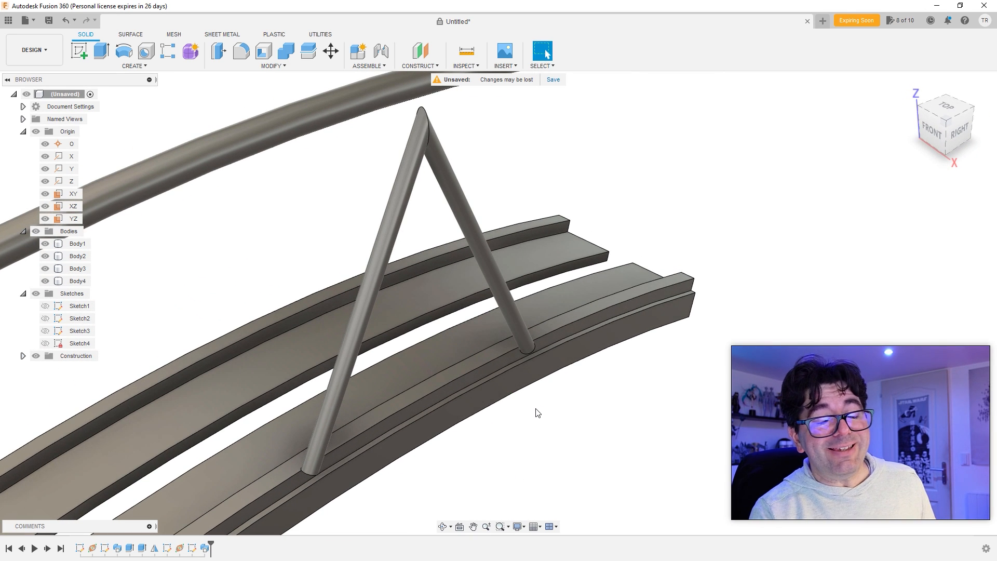
left_click(435, 139)
middle_click_drag(423, 303, 451, 312, "shift")
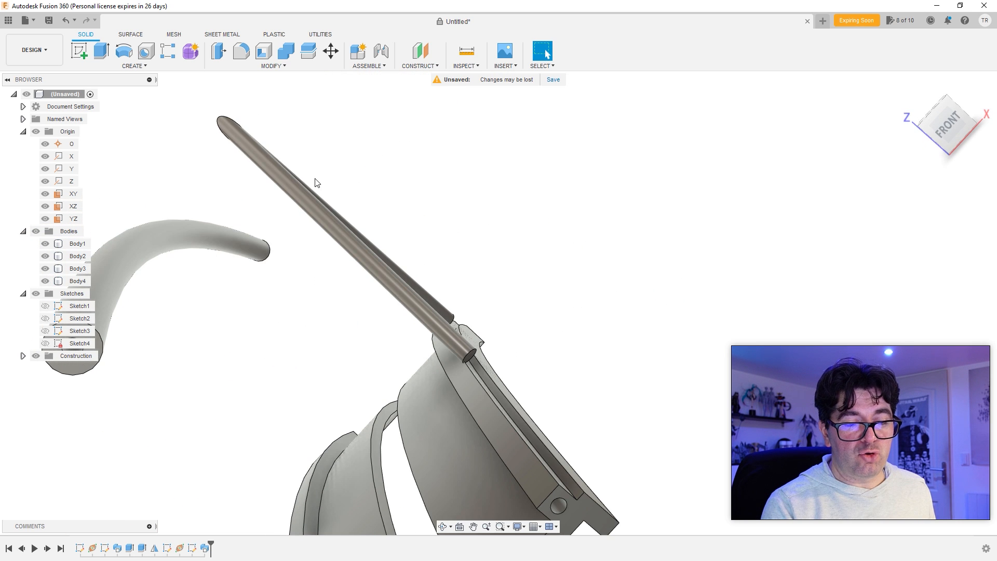
left_click(185, 232)
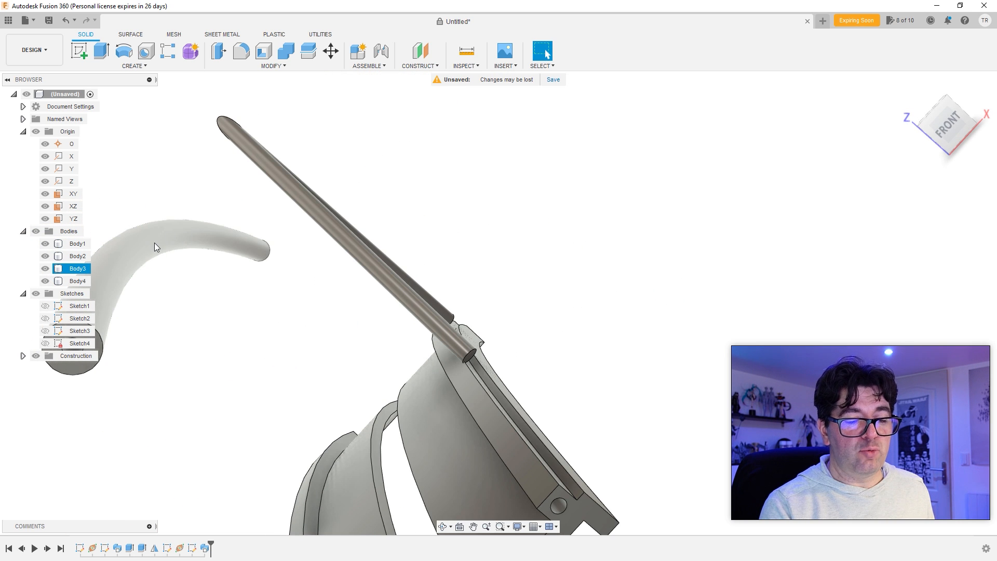
left_click(434, 372)
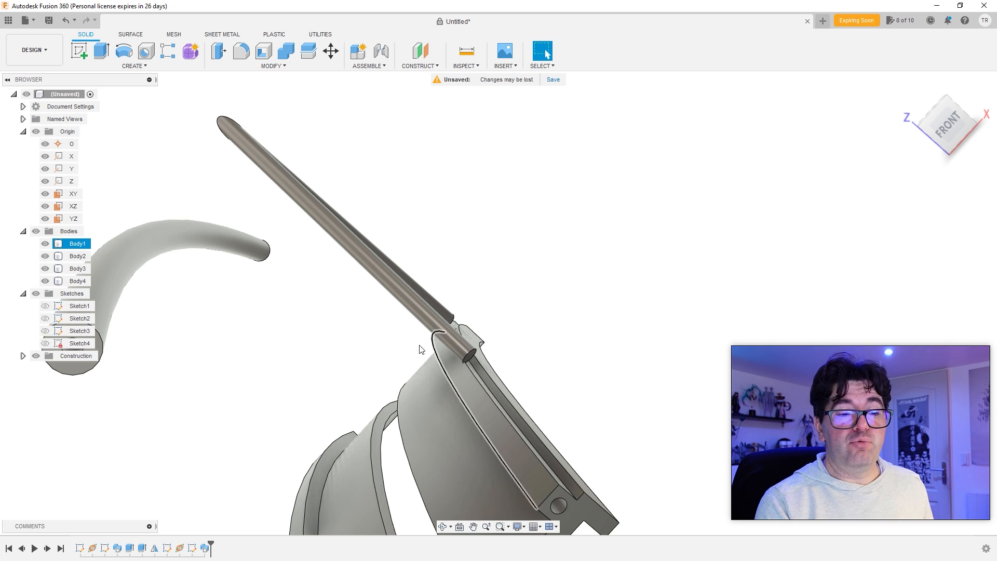
left_click(173, 236)
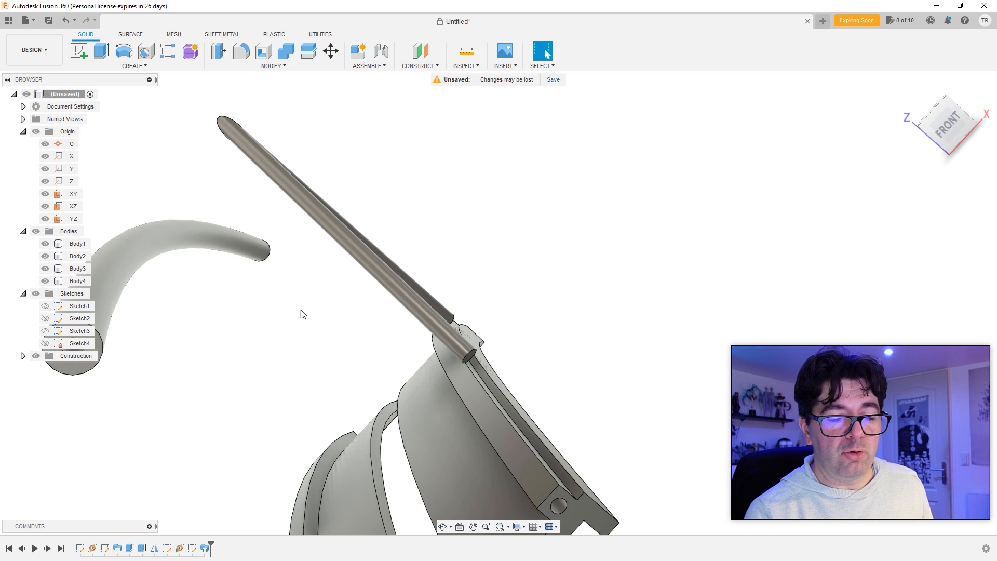
left_click(407, 287)
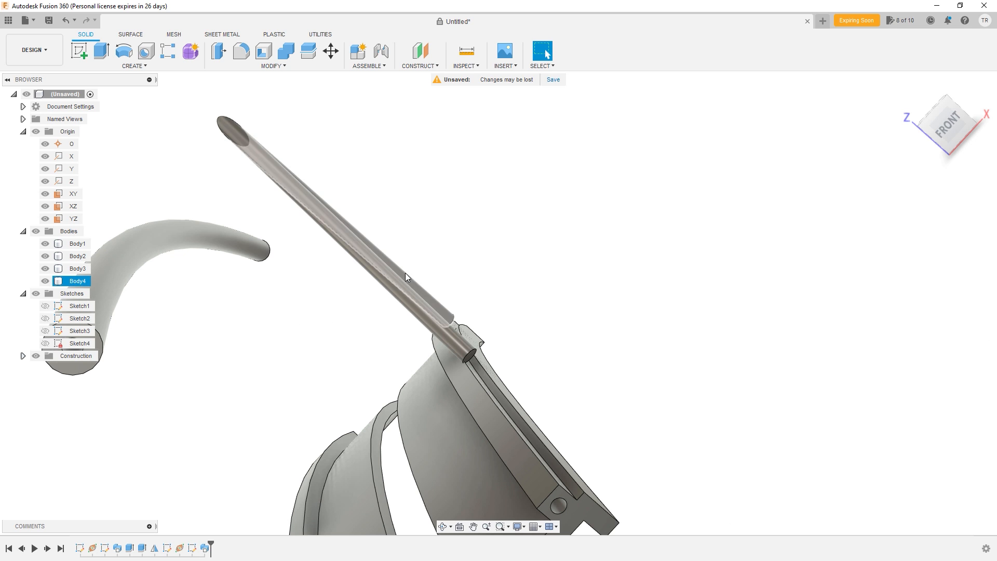
- Start moving the V-shaped brace body, with the pivot set at the lower end of the brace sketch's dashed centreline
left_click(330, 51)
middle_click_drag(576, 334, 513, 260, "shift")
left_click(511, 262)
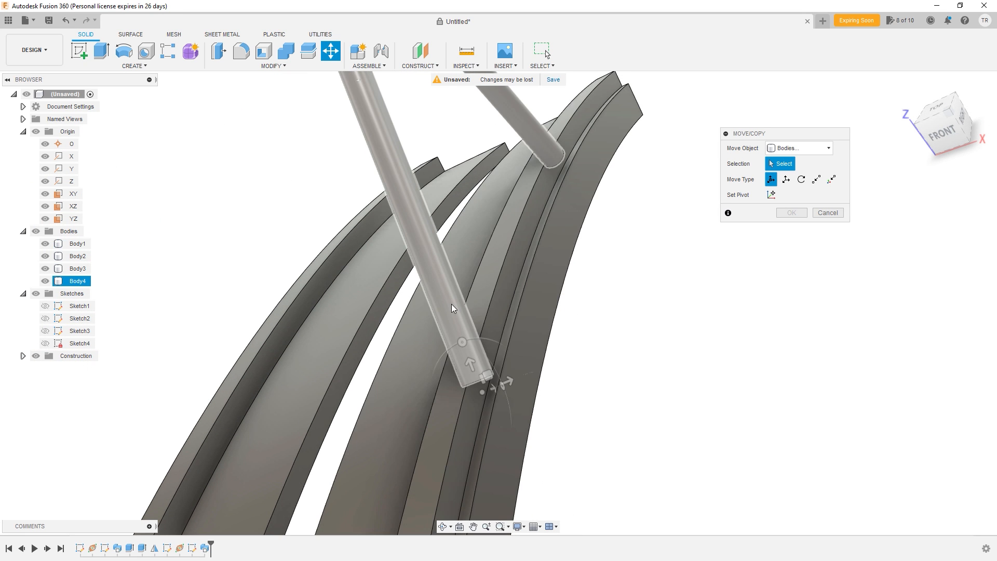
scroll(525, 146, "down", 3)
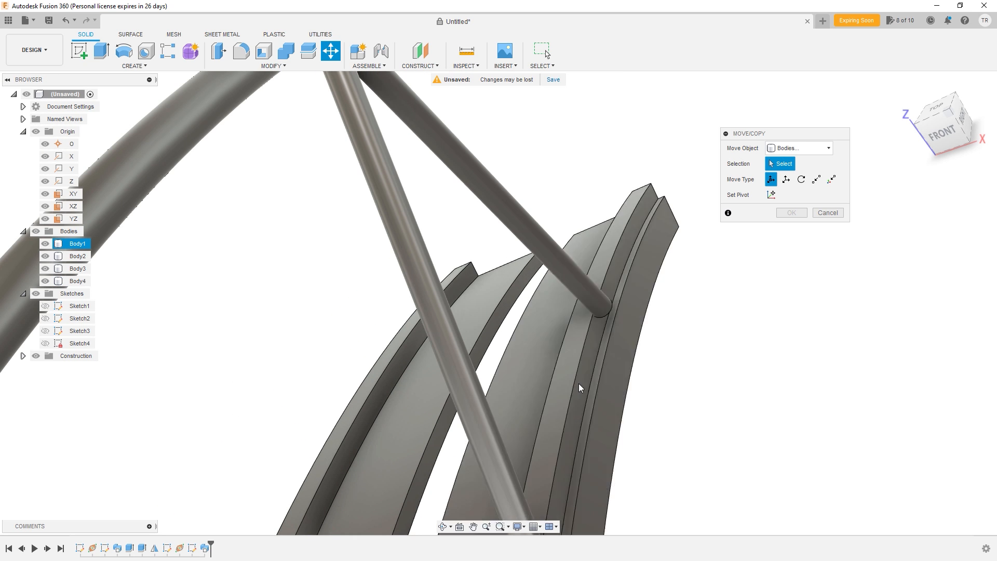
scroll(571, 431, "down", 2)
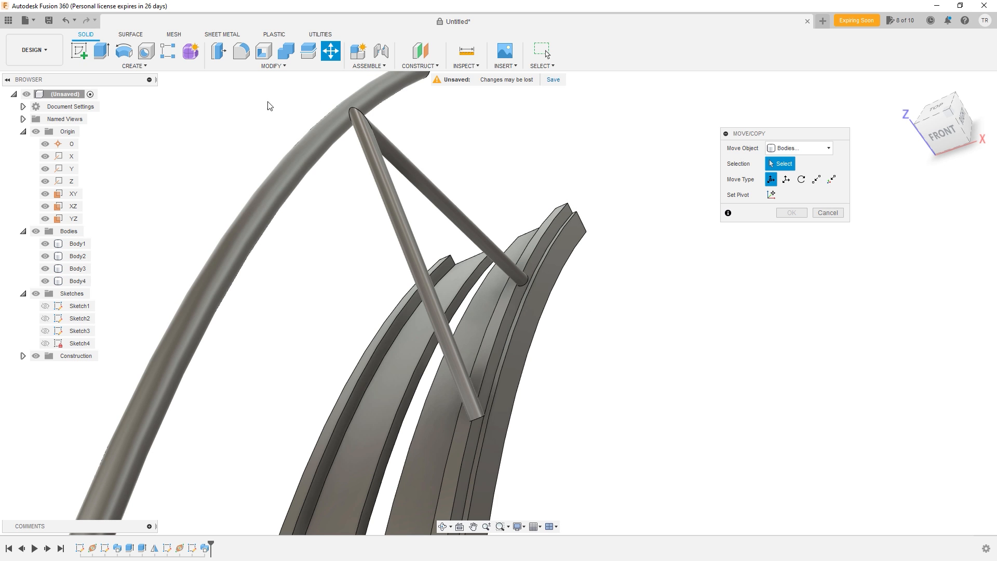
left_click(45, 330)
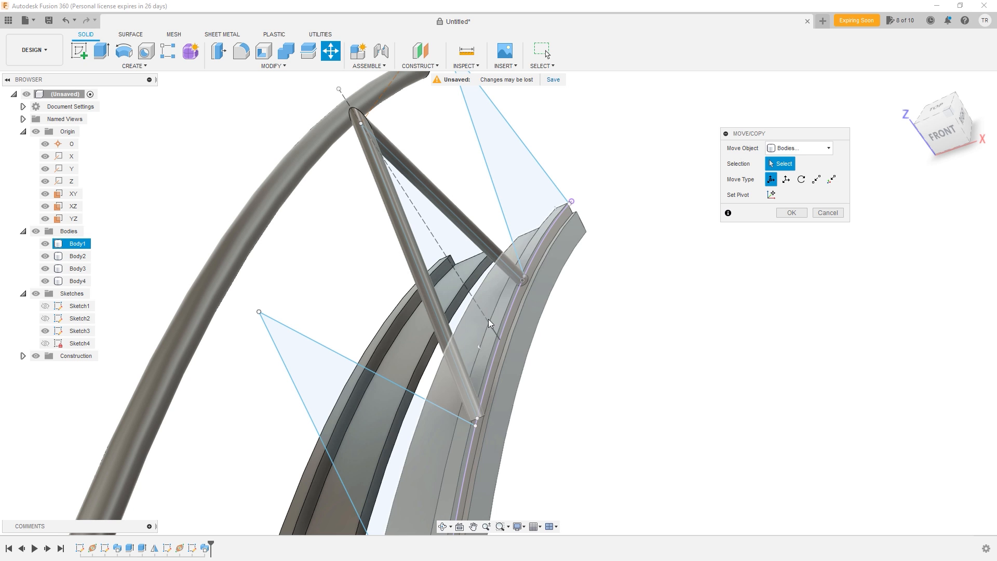
left_click(509, 336)
left_click(487, 241)
left_click(555, 273)
left_click(770, 194)
left_click(497, 338)
left_click(771, 195)
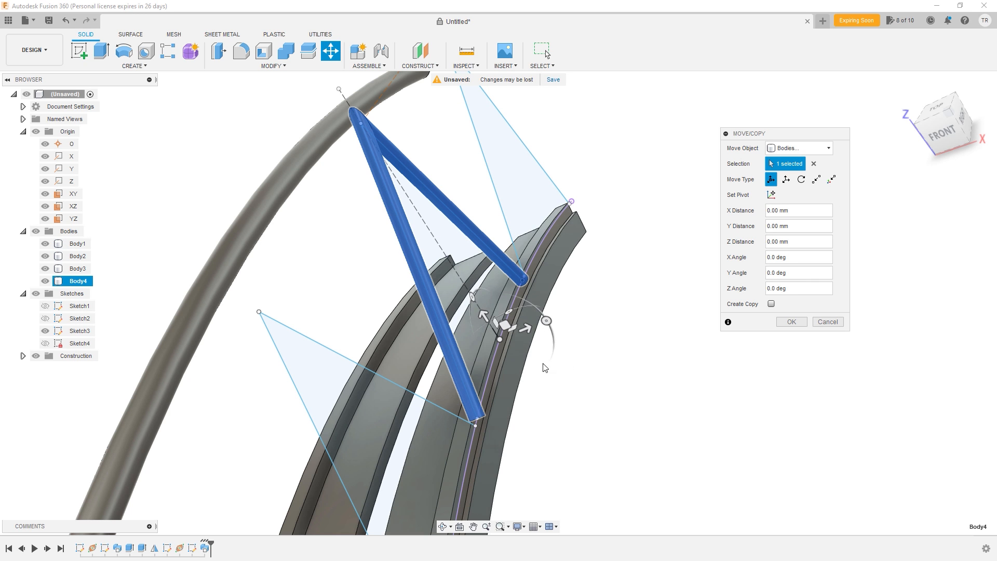
- Shift the V-shaped brace by a Z distance of -2.5 mm onto the rail's raised rib and check it from the front
middle_click_drag(544, 368, 435, 308, "shift")
left_click_drag(435, 308, 434, 322)
left_click_drag(453, 360, 435, 360)
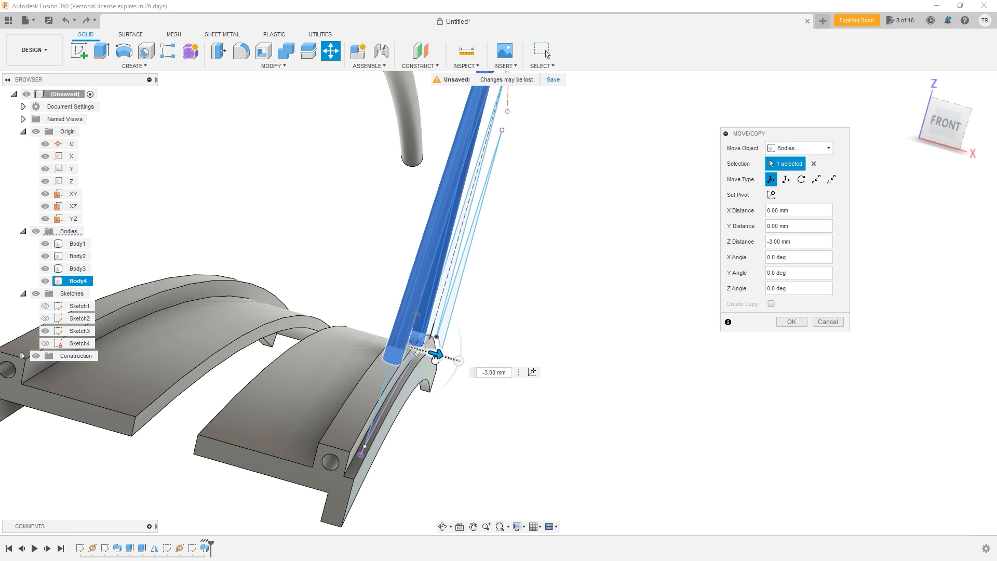
scroll(405, 364, "up", 5)
type("-2")
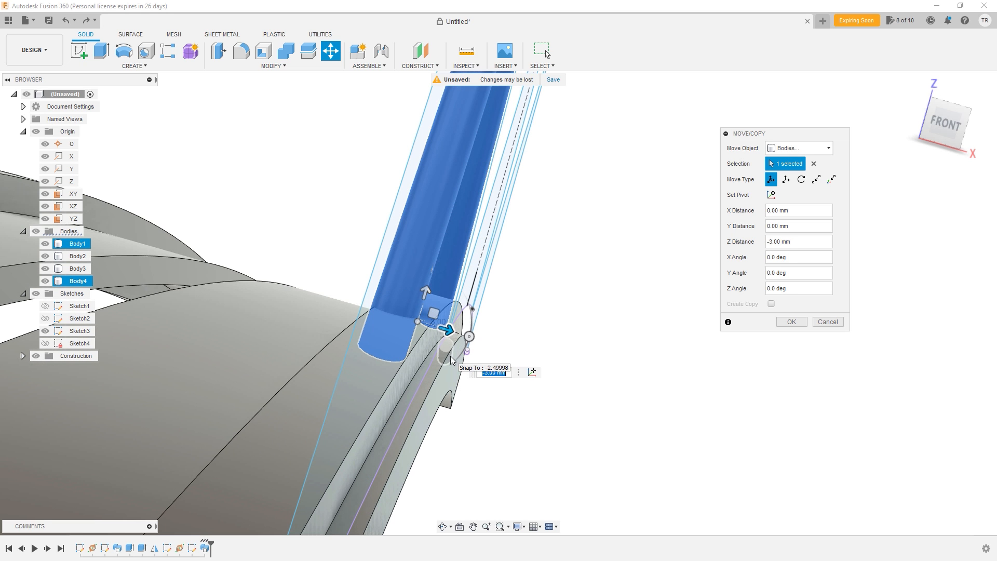
type(".5")
key("Return")
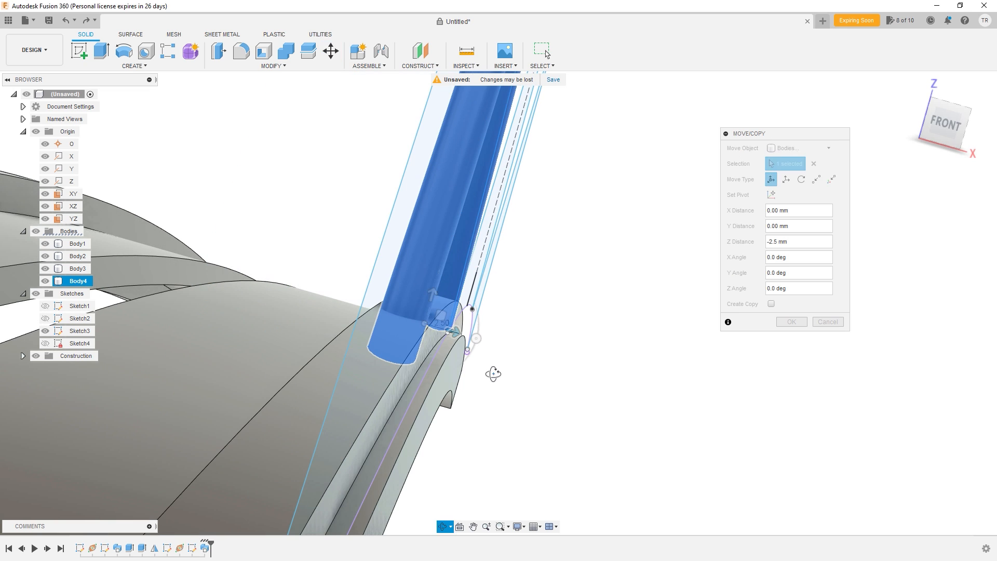
left_click(945, 123)
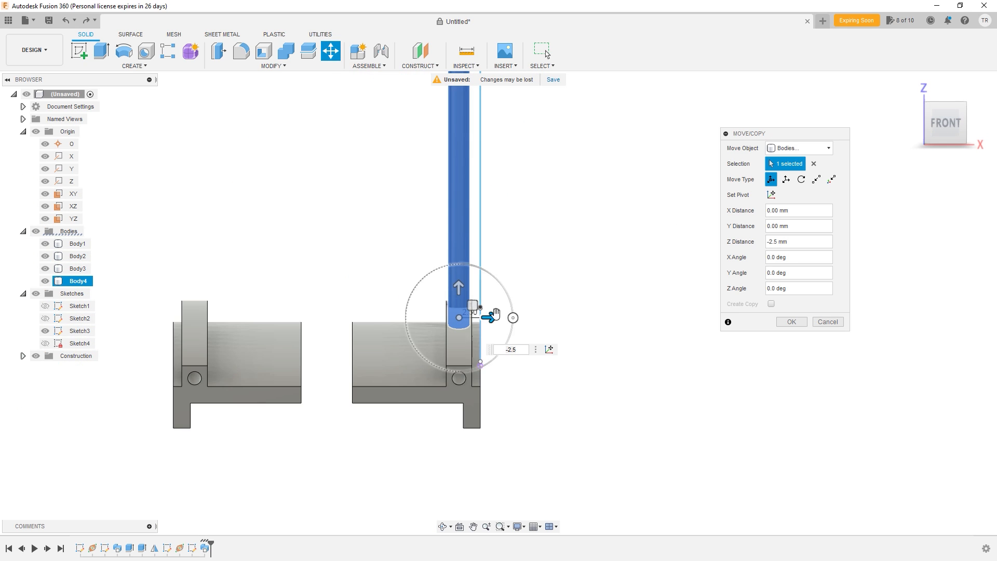
scroll(479, 326, "up", 4)
scroll(530, 319, "down", 5)
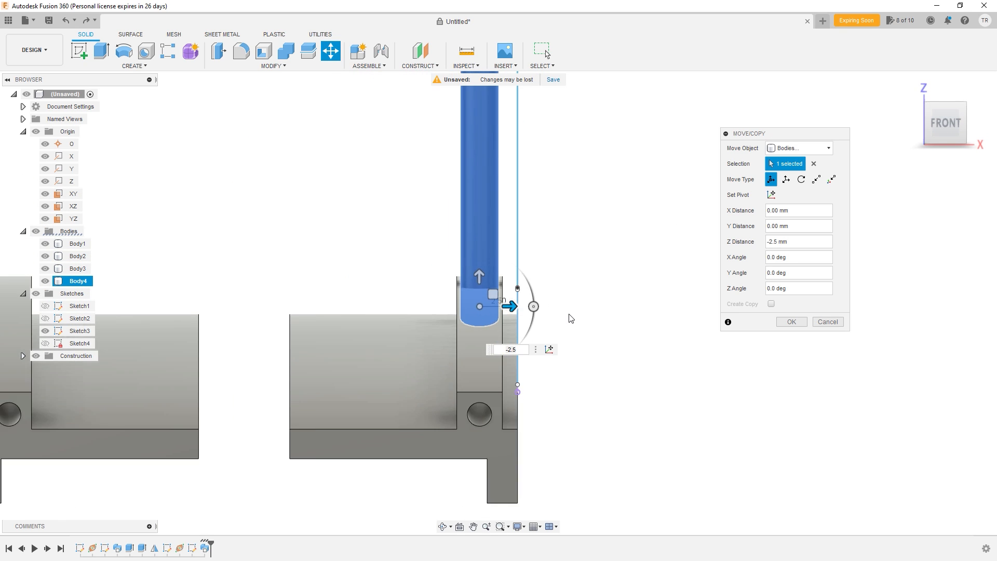
- Tilt the brace toward the outer rod with an X angle of -20.5 degrees and apply the move
left_click_drag(535, 420, 529, 403)
middle_click_drag(571, 286, 534, 287, "shift")
scroll(552, 310, "down", 6)
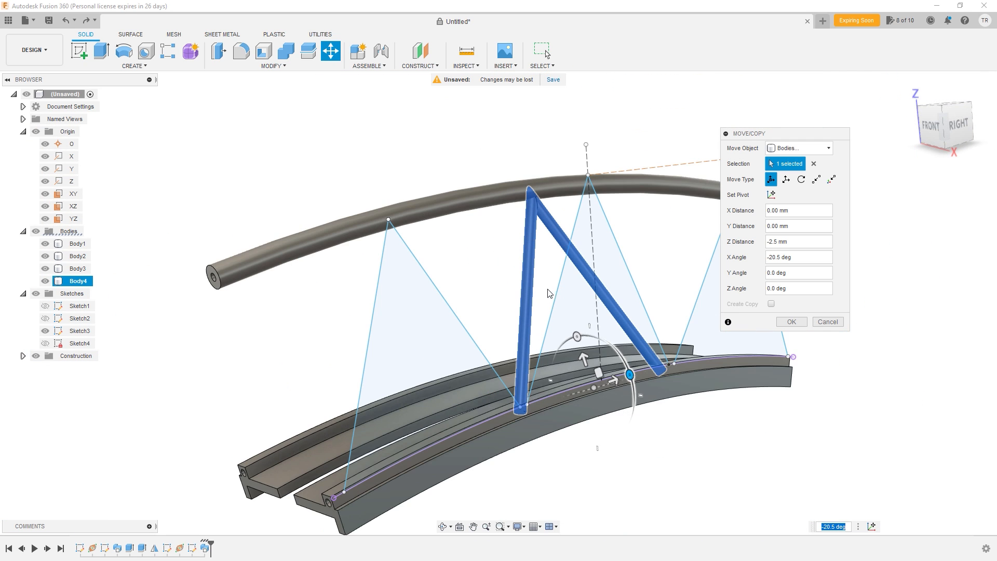
scroll(538, 253, "up", 4)
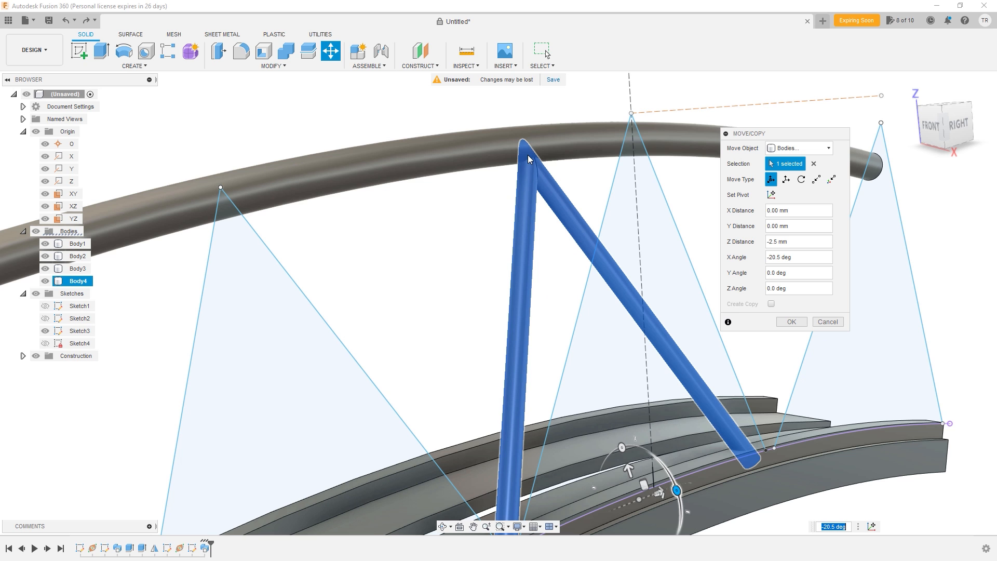
middle_click_drag(514, 305, 520, 203)
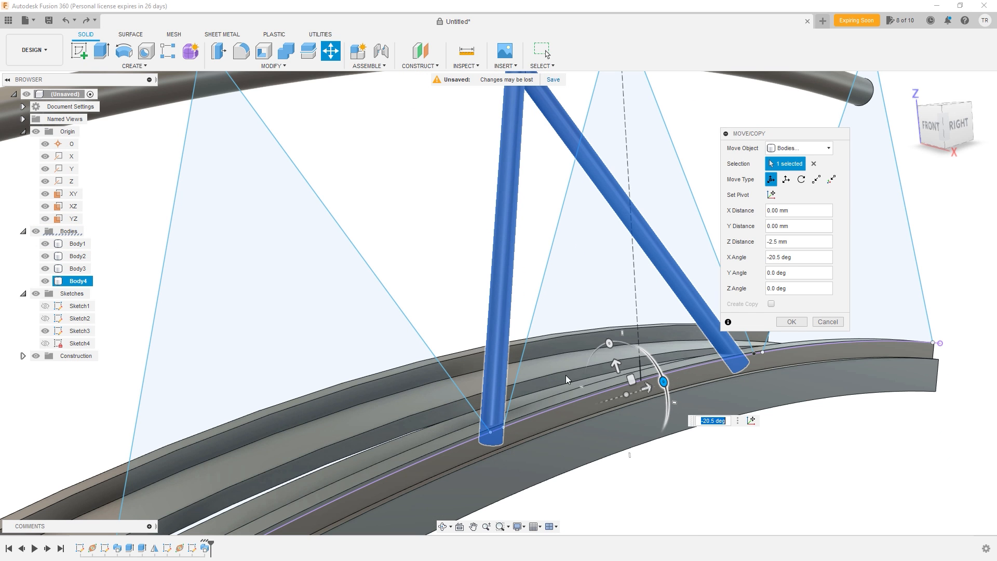
left_click(791, 321)
- Examine the tilted brace's ends against the rail and outer rod, and hide the brace-line sketch
middle_click_drag(627, 360, 445, 393, "shift")
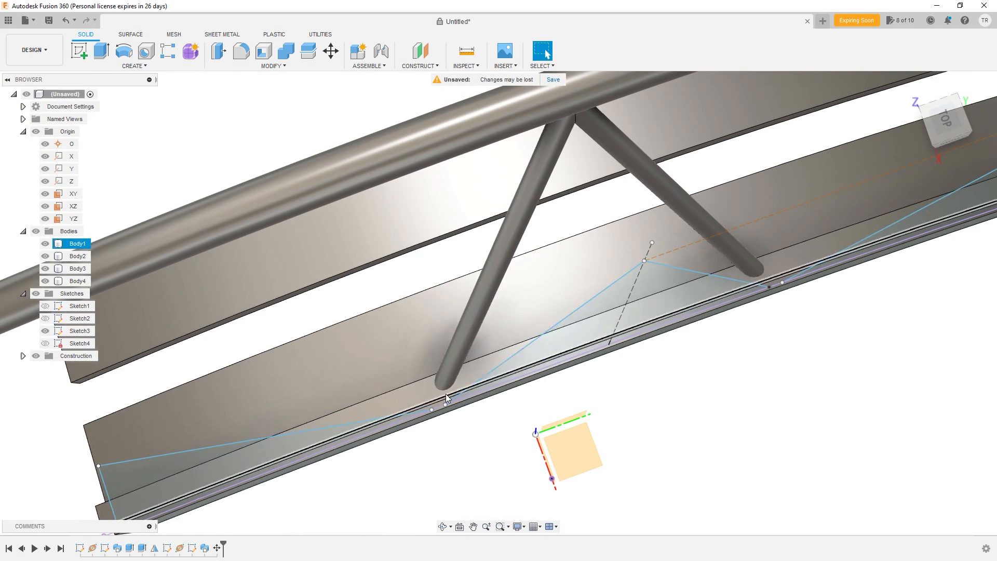
left_click(567, 255)
middle_click_drag(567, 255, 648, 345, "shift")
scroll(665, 332, "down", 5)
scroll(647, 346, "up", 3)
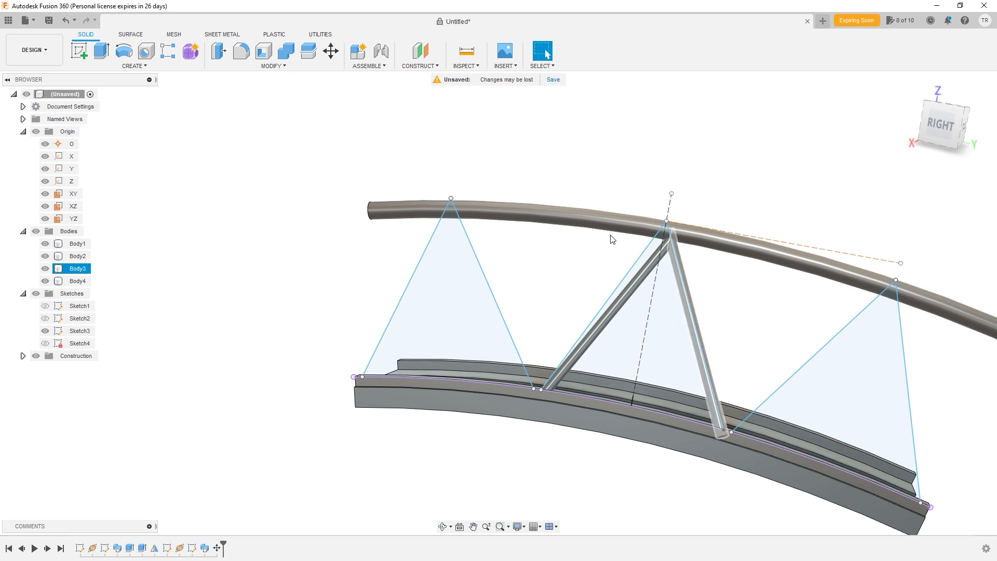
middle_click_drag(595, 309, 524, 337, "shift")
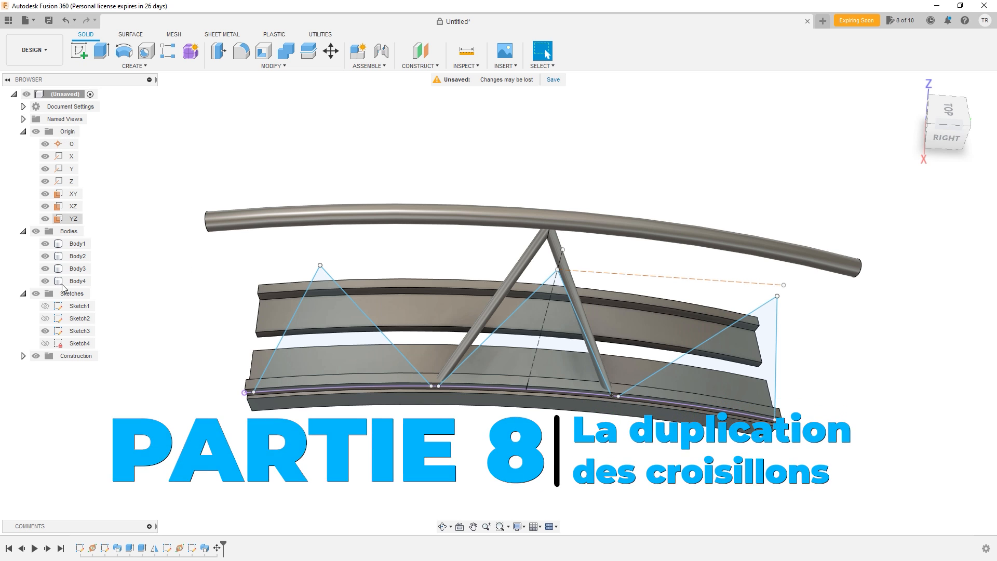
left_click(45, 331)
middle_click_drag(333, 344, 364, 332, "shift")
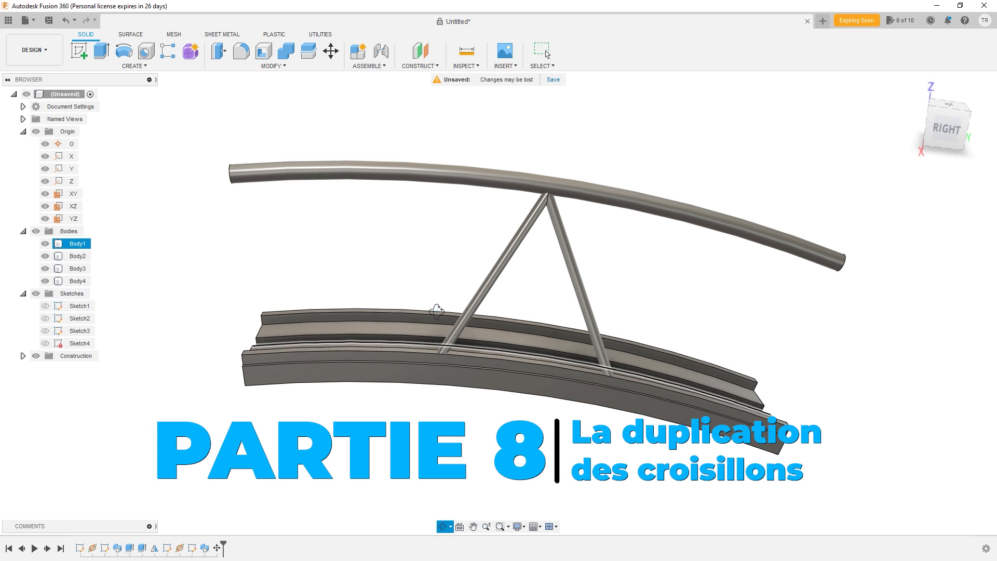
- Start a Circular Pattern of the V-shaped brace's two faces around the origin's X axis
left_click(534, 213)
left_click(556, 221, "ctrl")
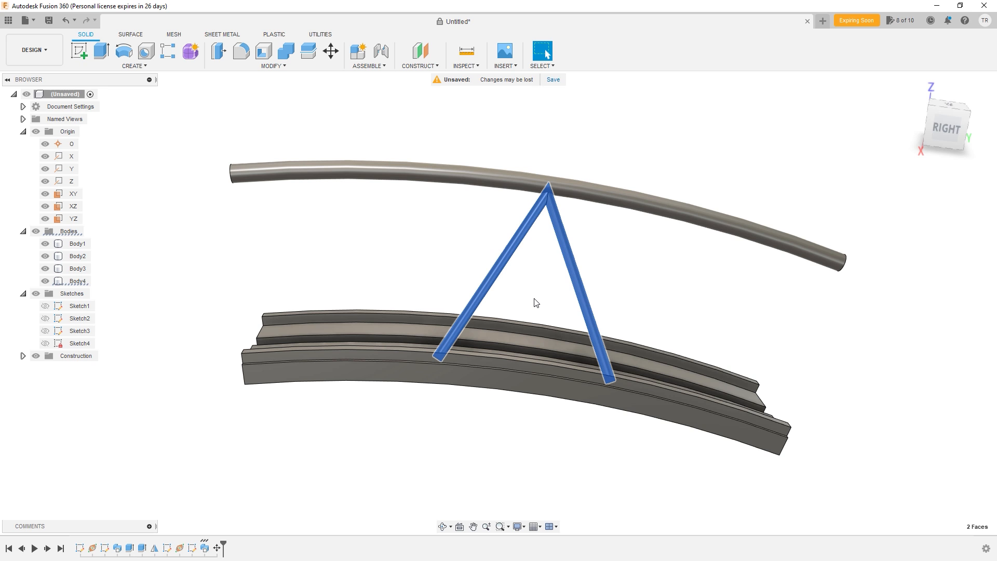
scroll(499, 234, "down", 5)
middle_click_drag(485, 225, 443, 265, "shift")
scroll(457, 224, "down", 2)
left_click(142, 63)
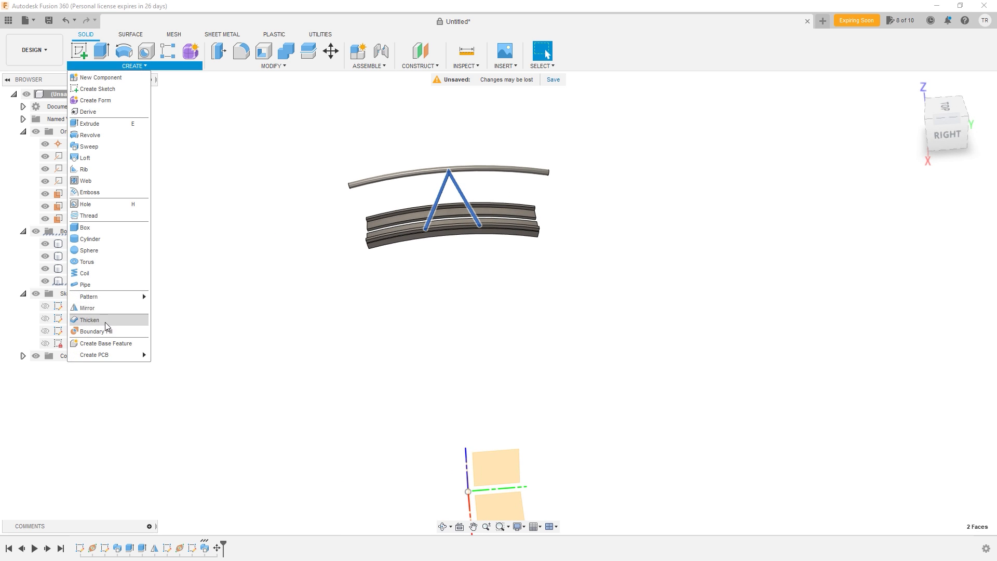
mouse_move(104, 296)
left_click(180, 309)
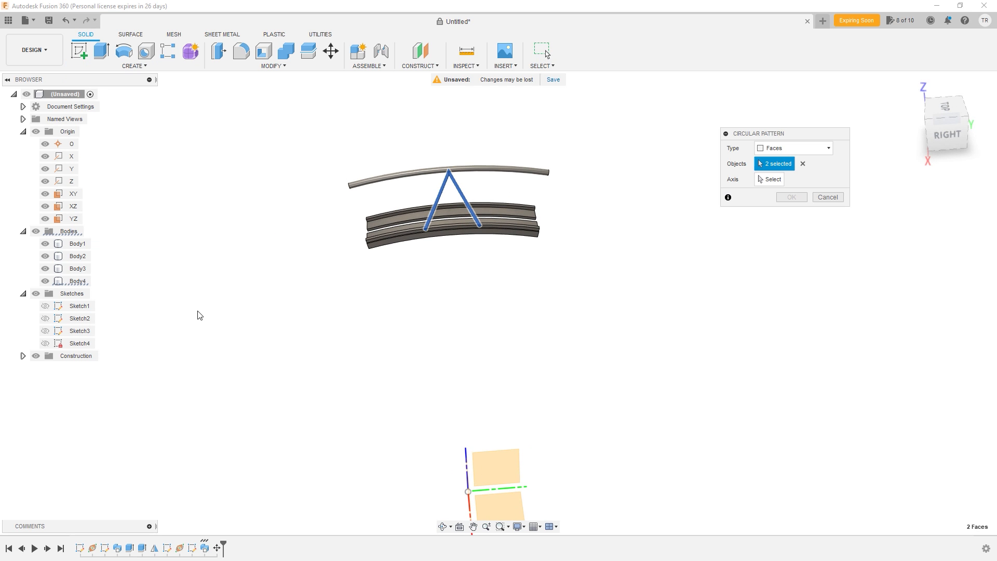
left_click(770, 180)
middle_click_drag(643, 298, 525, 372, "shift")
left_click(488, 381)
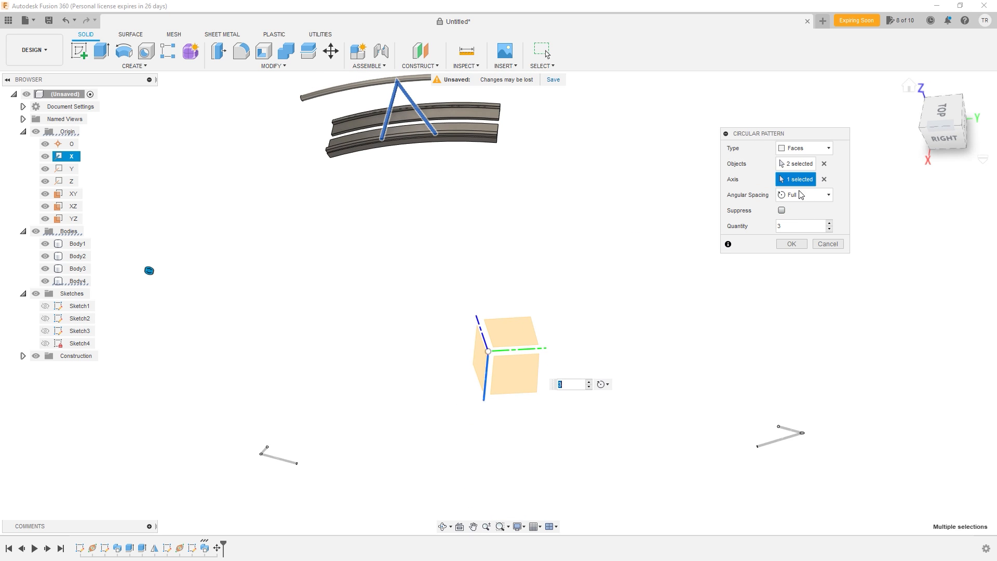
- Set the pattern's angular spacing to Angle, with a quantity of 40 and a total angle of 360 degrees
left_click(792, 200)
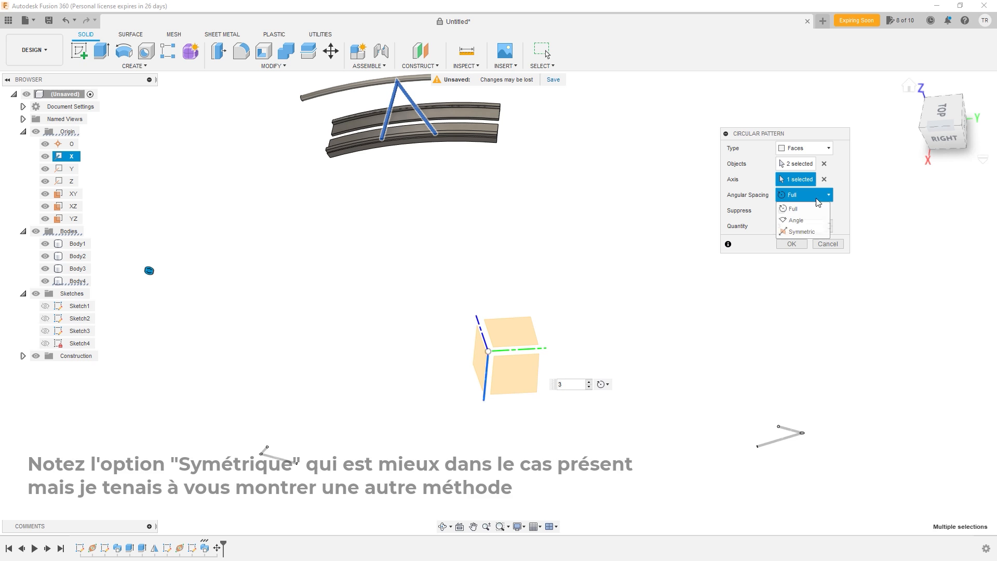
left_click(800, 220)
left_click(795, 228)
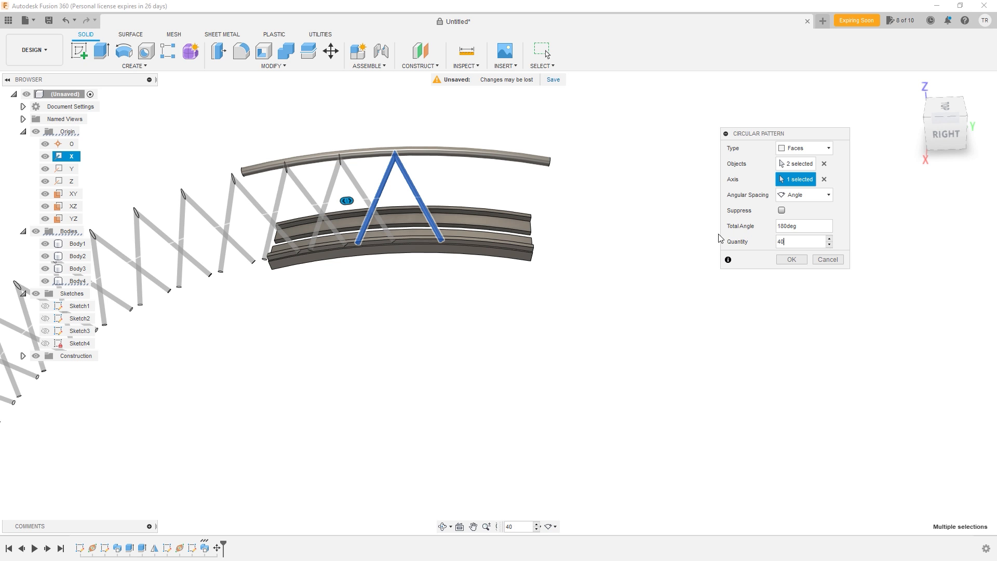
scroll(719, 238, "up", 1)
scroll(665, 260, "down", 6)
middle_click_drag(655, 285, 556, 173)
left_click_drag(508, 498, 467, 145)
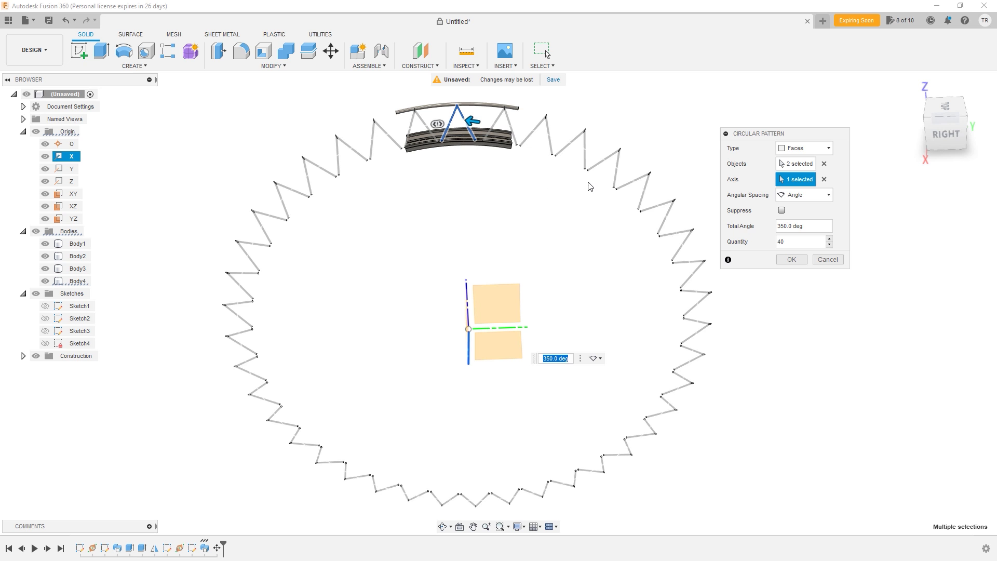
type("360")
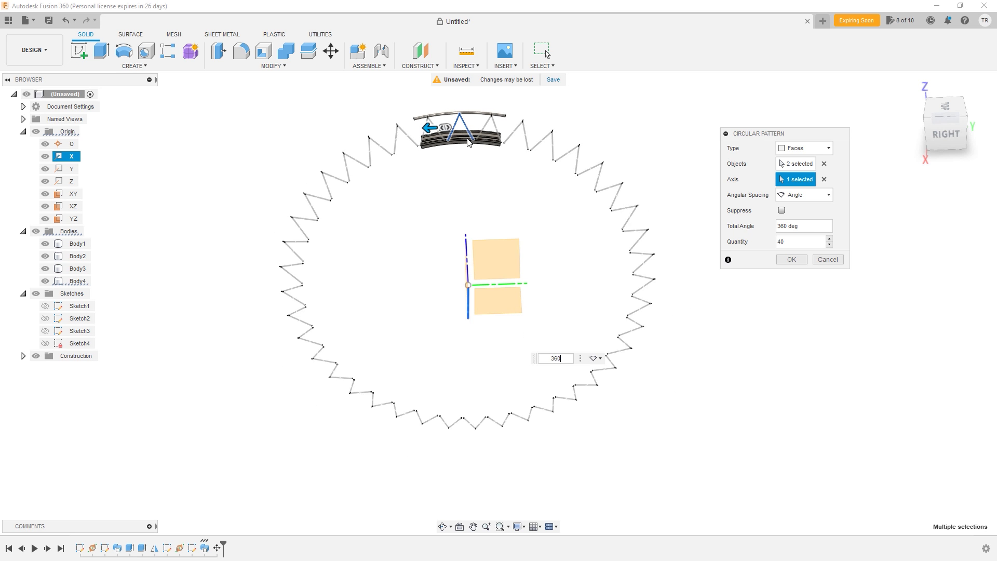
- Reduce the pattern quantity to 36 to spread the neighbouring braces along the arch segment
scroll(468, 138, "up", 5)
middle_click_drag(468, 128, 489, 229)
scroll(489, 223, "up", 4)
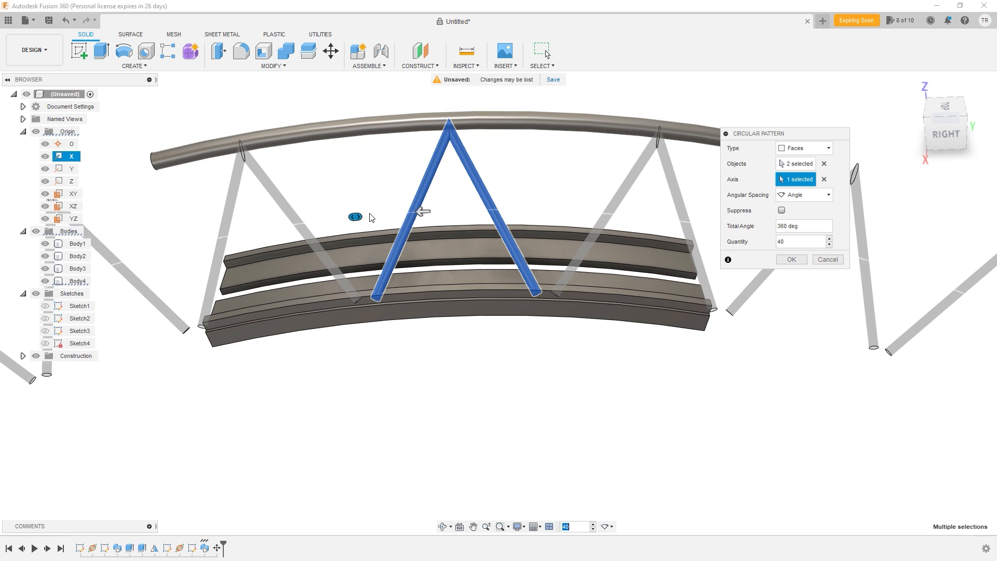
mouse_move(358, 217)
left_mouse_down()
mouse_move(553, 207)
mouse_move(39, 233)
mouse_move(547, 220)
mouse_move(366, 217)
left_mouse_up()
left_click_drag(509, 211, 403, 215)
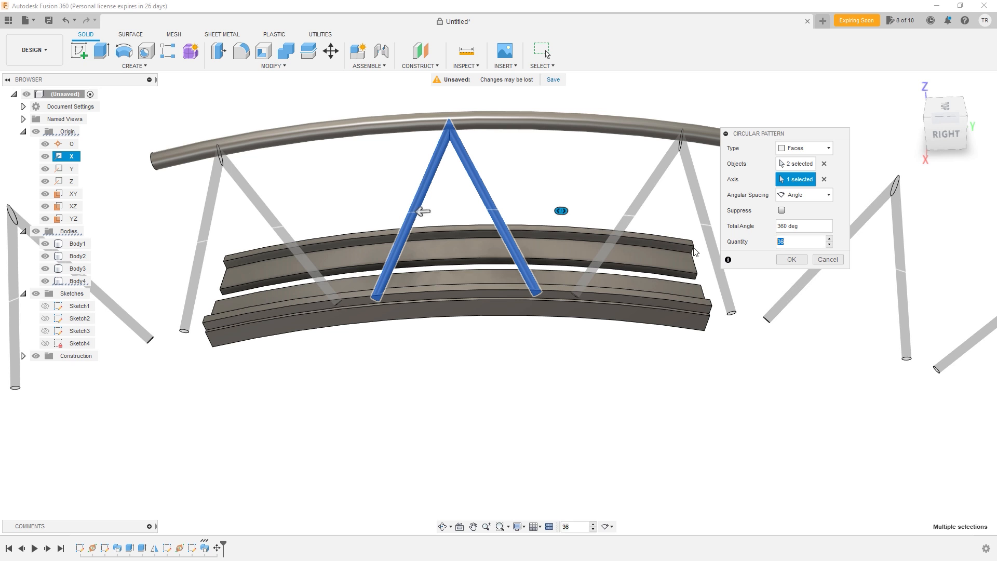
- Set the quantity of the strut pair's circular pattern around the X axis to 42
type("42")
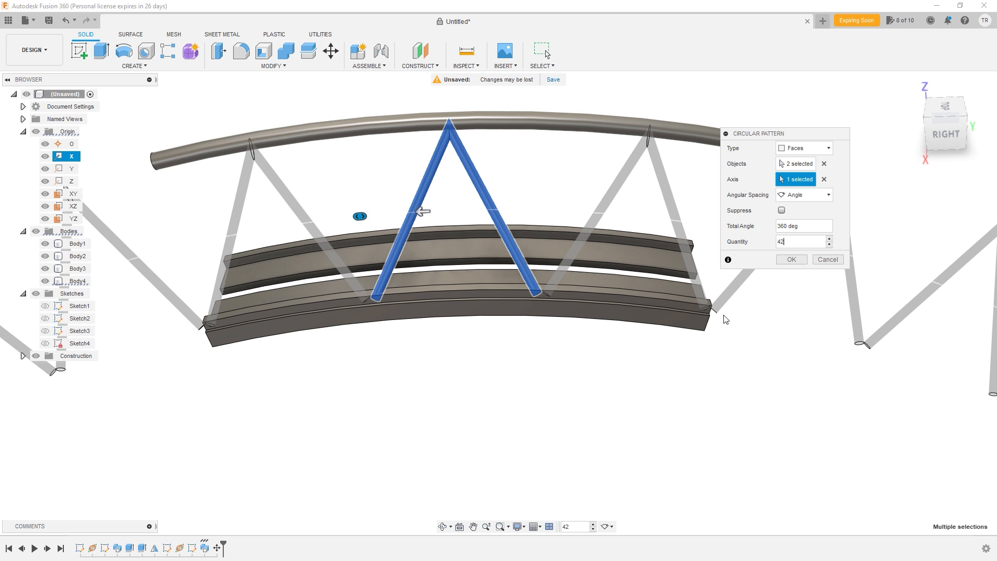
scroll(725, 312, "down", 2)
scroll(721, 307, "up", 6)
middle_click_drag(678, 309, 566, 269, "shift")
middle_click_drag(649, 301, 471, 287, "shift")
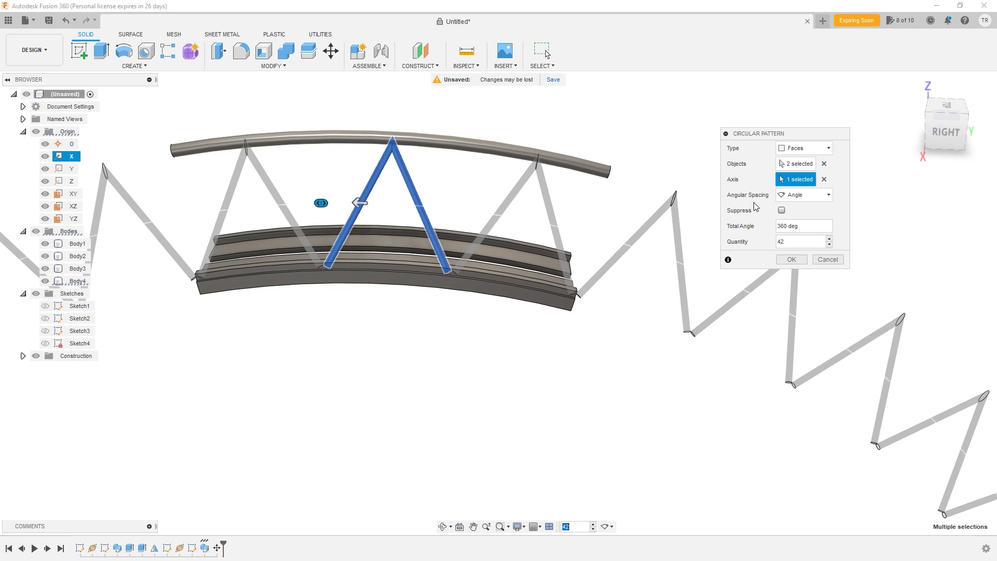
- Suppress all pattern instances except the two adjacent to the original strut pair, and create the circular pattern
scroll(696, 339, "down", 6)
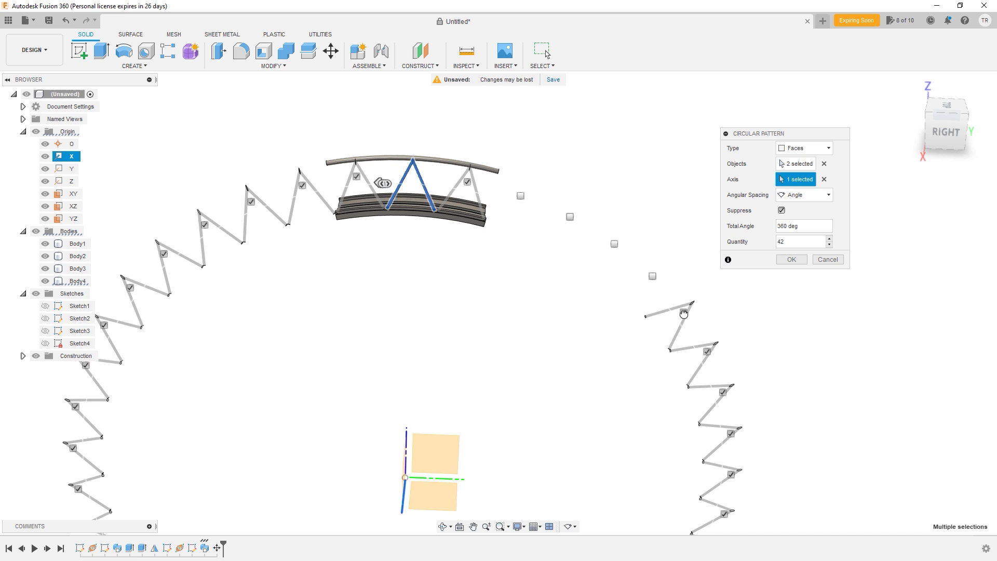
middle_click_drag(772, 415, 623, 279)
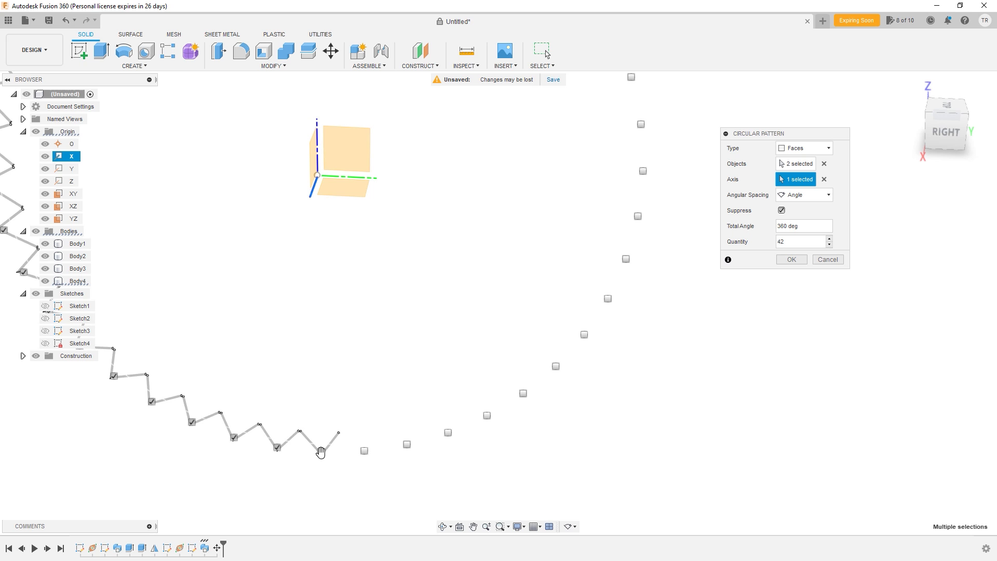
left_click(276, 447)
middle_click_drag(364, 307, 585, 285)
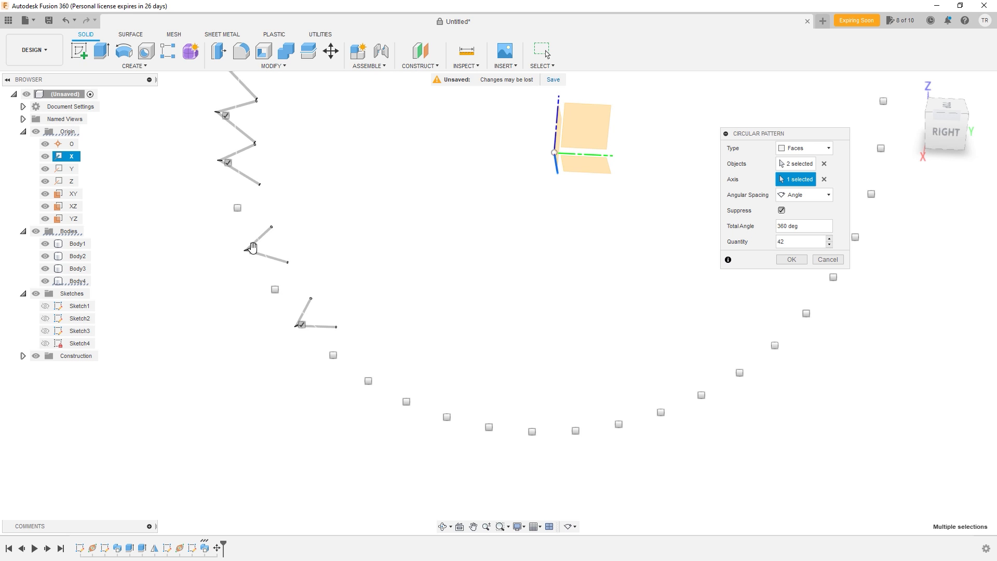
middle_click_drag(312, 322, 337, 528)
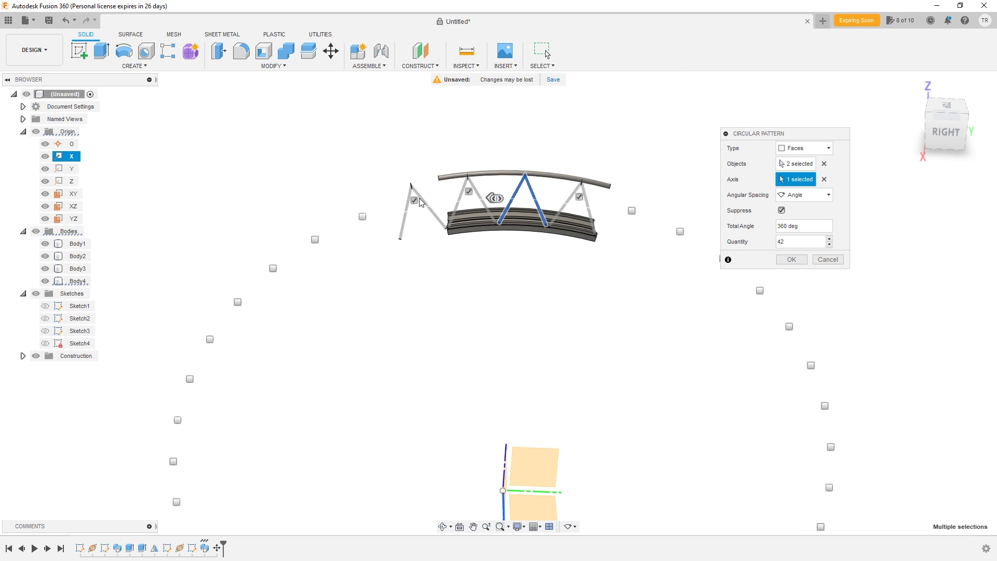
scroll(510, 193, "down", 2)
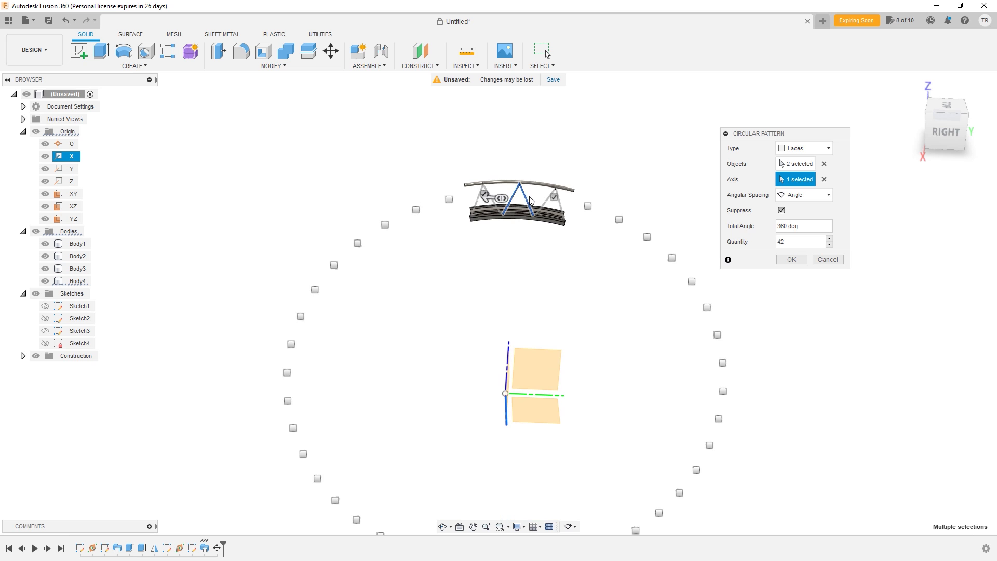
scroll(504, 230, "up", 5)
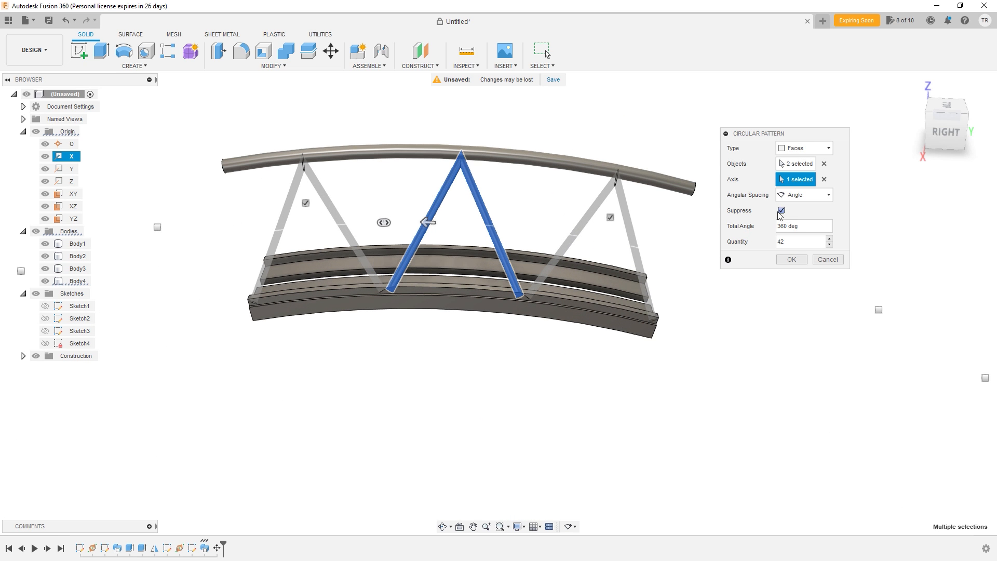
left_click(791, 259)
- Mirror the three strut bodies, Body4, Body5 and Body6, across the YZ plane with the Join operation
middle_click_drag(476, 307, 412, 457, "shift")
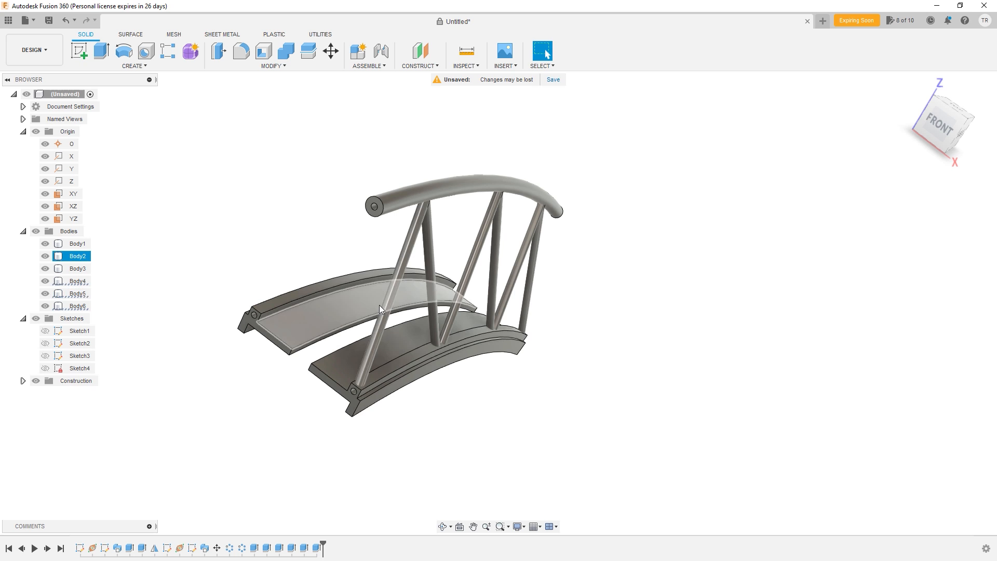
left_click(78, 281, "ctrl")
left_click(78, 306, "ctrl")
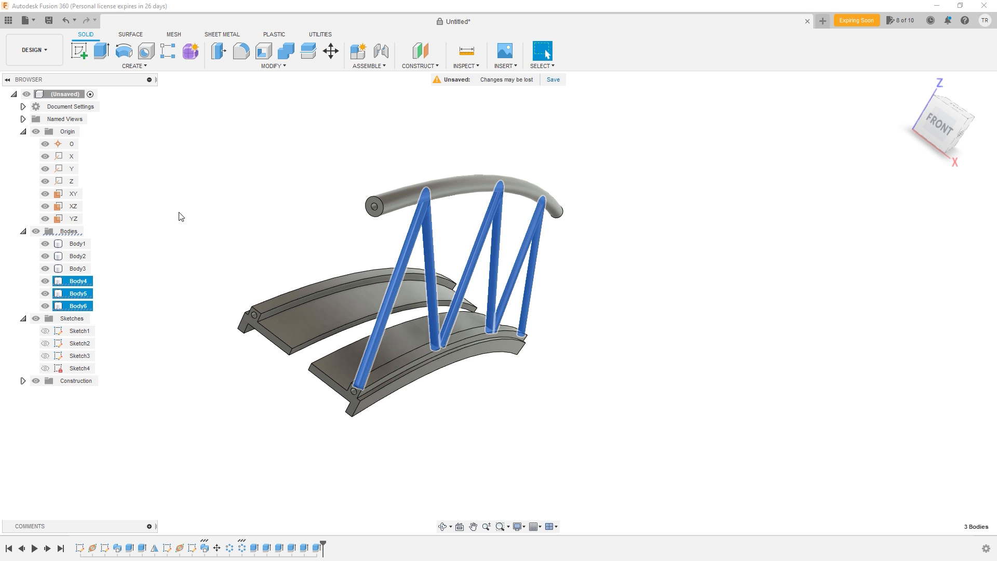
left_click(138, 66)
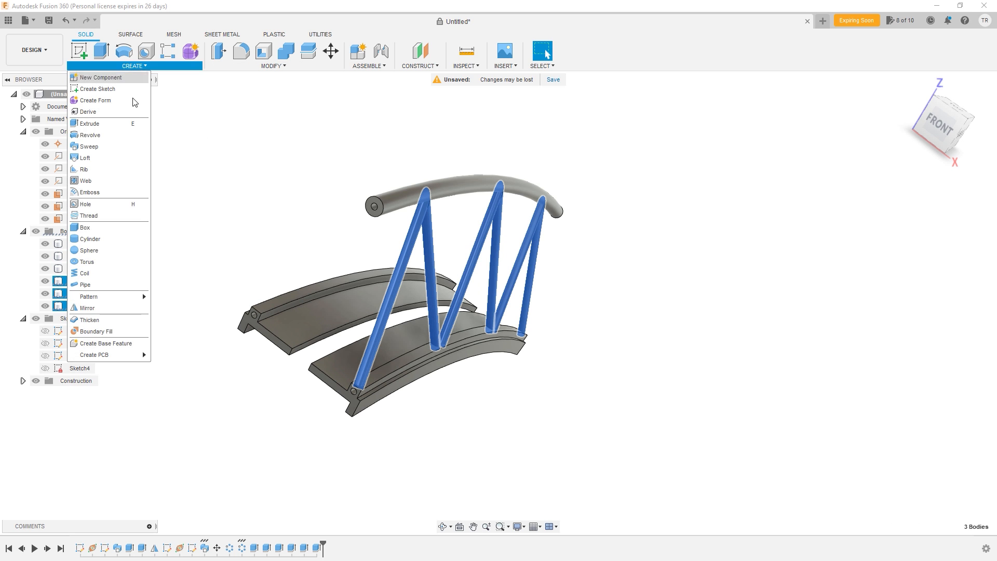
left_click(99, 310)
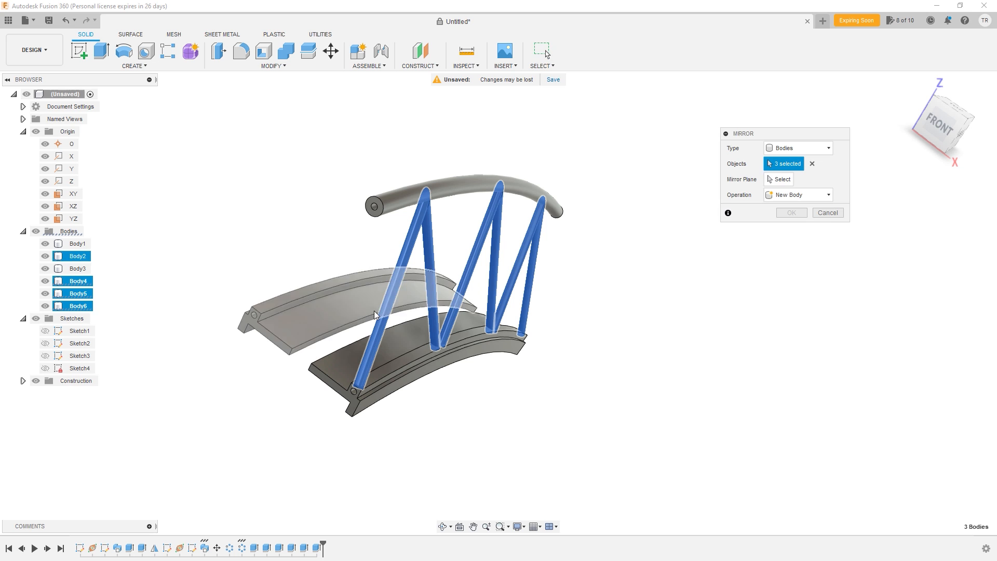
left_click(782, 181)
scroll(597, 262, "down", 5)
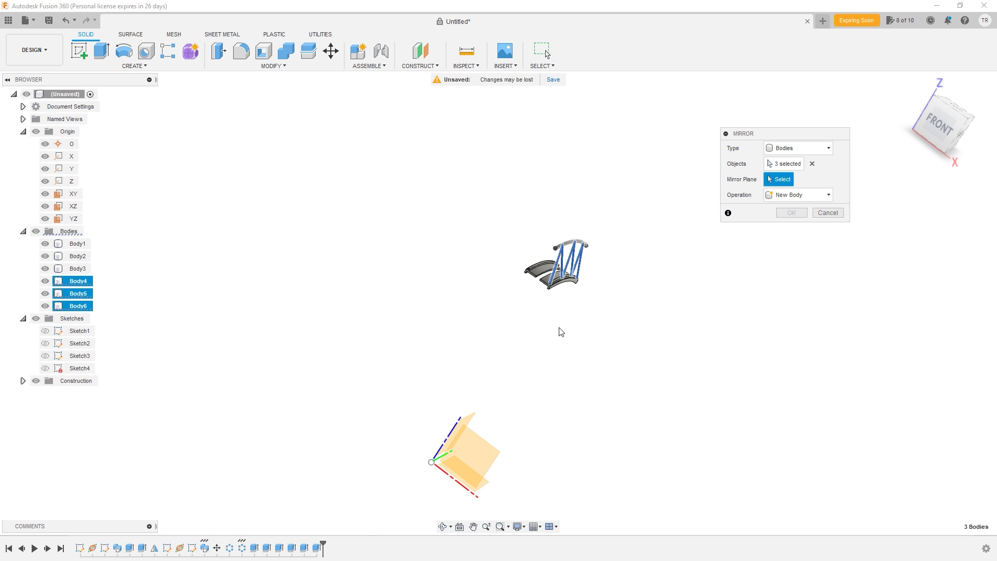
left_click(470, 423)
scroll(570, 288, "up", 4)
scroll(569, 288, "up", 4)
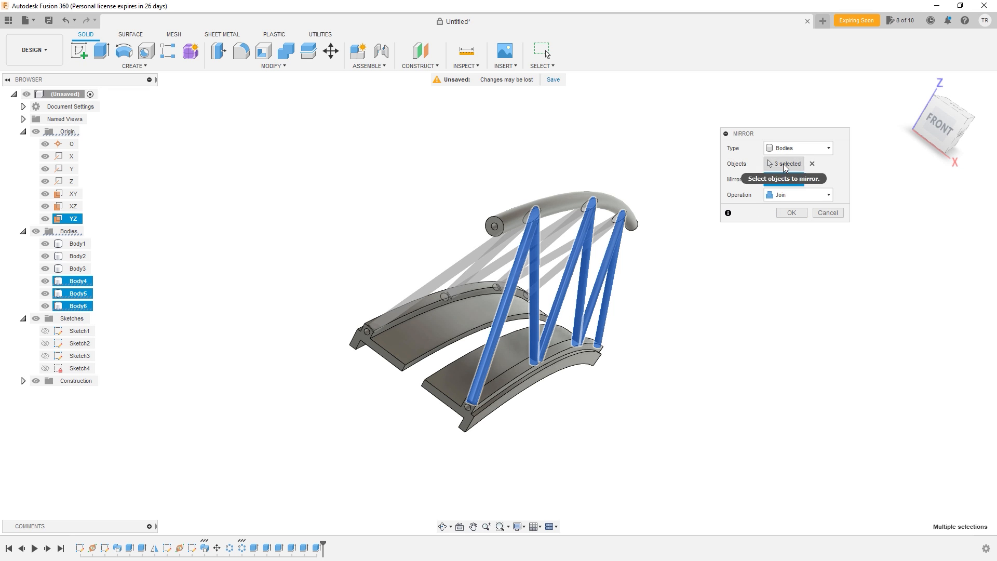
left_click(791, 213)
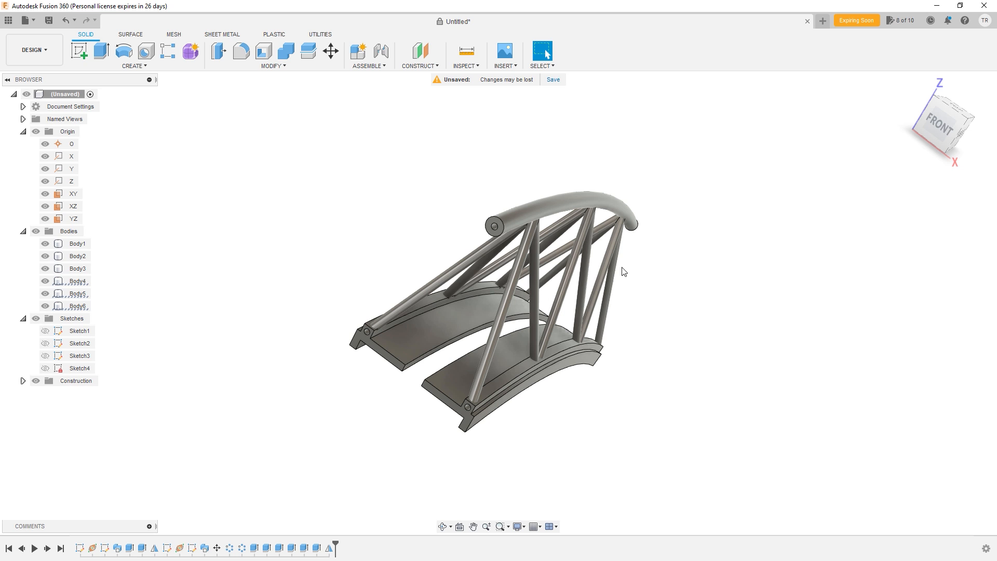
- Inspect the mirrored strut bodies and where they meet the deck beams and the top tube
left_click(77, 305)
left_click(78, 293)
left_click(79, 281)
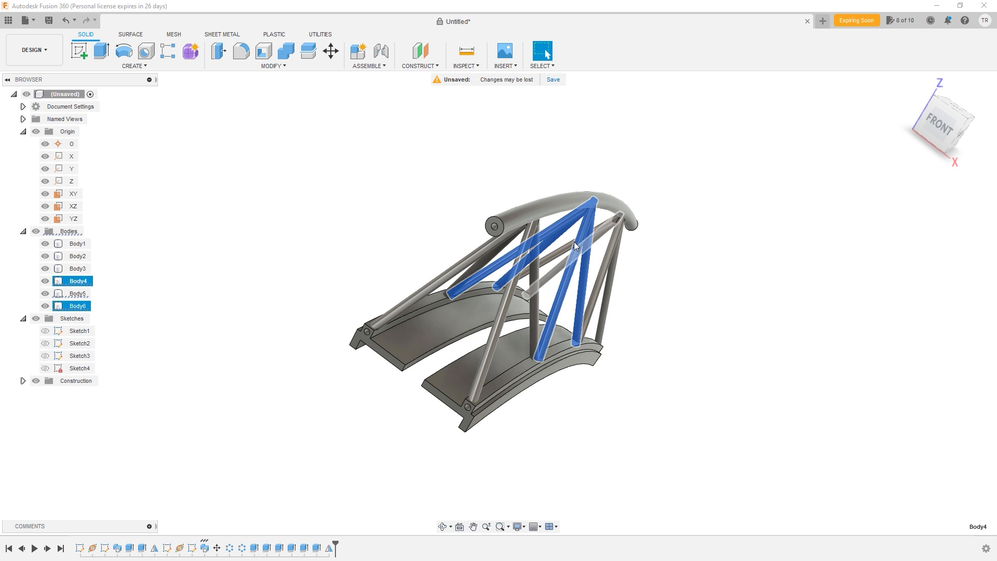
middle_click_drag(544, 310, 444, 342, "shift")
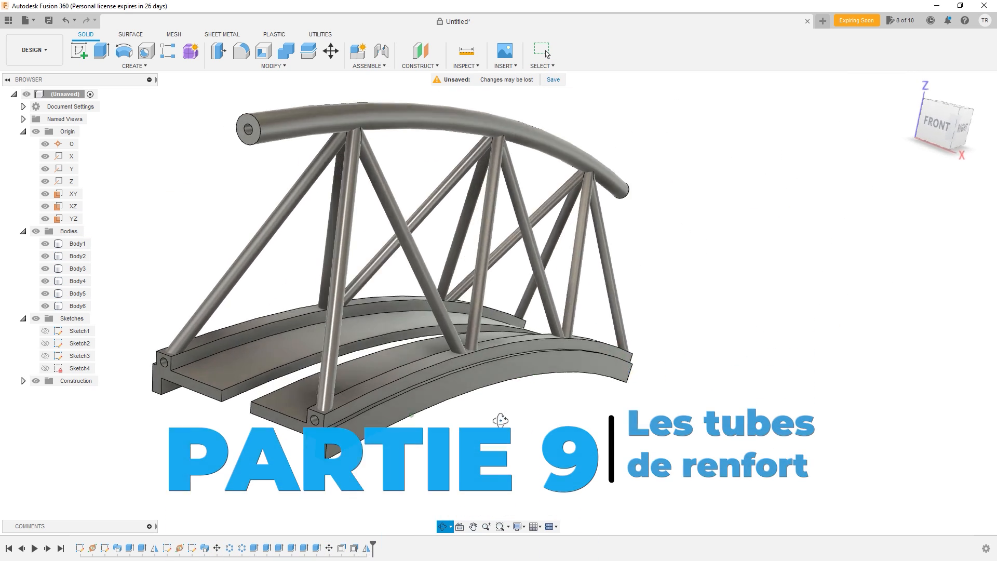
middle_click_drag(499, 420, 427, 395, "shift")
middle_click_drag(520, 376, 476, 390, "shift")
scroll(432, 348, "up", 3)
middle_click_drag(574, 349, 471, 304, "shift")
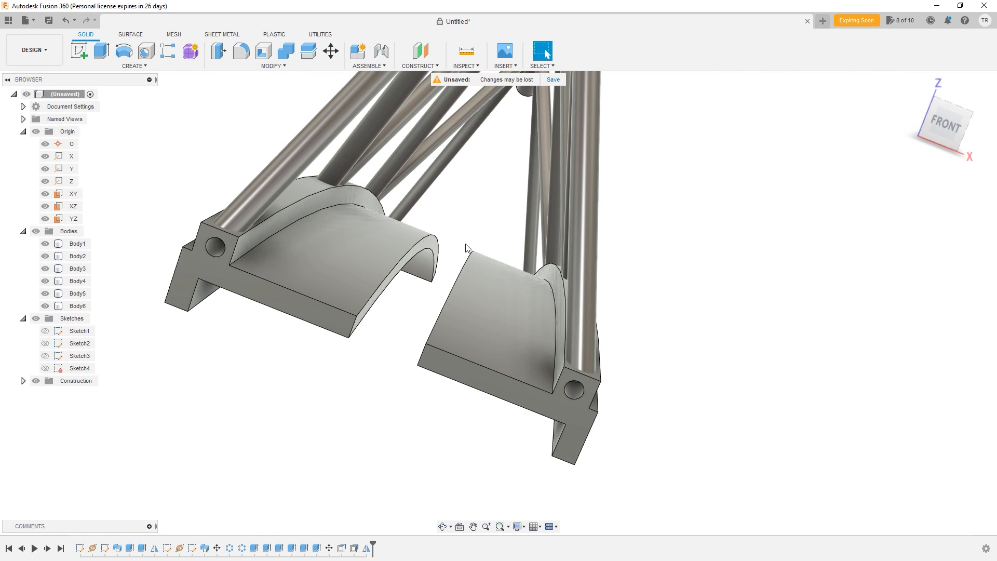
middle_click_drag(501, 261, 441, 275, "shift")
middle_click_drag(457, 234, 469, 322)
scroll(449, 323, "up", 2)
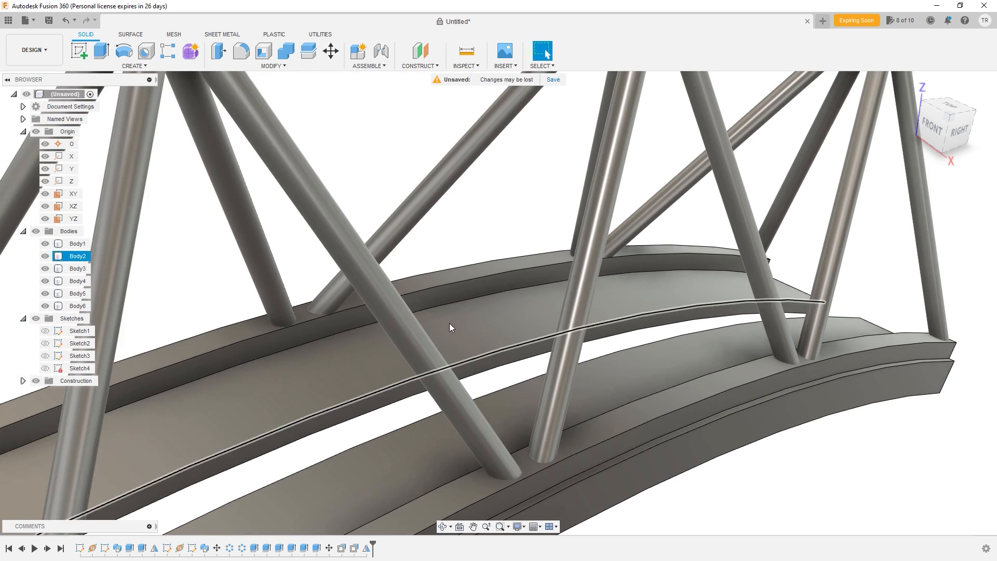
scroll(392, 328, "down", 3)
scroll(393, 333, "down", 2)
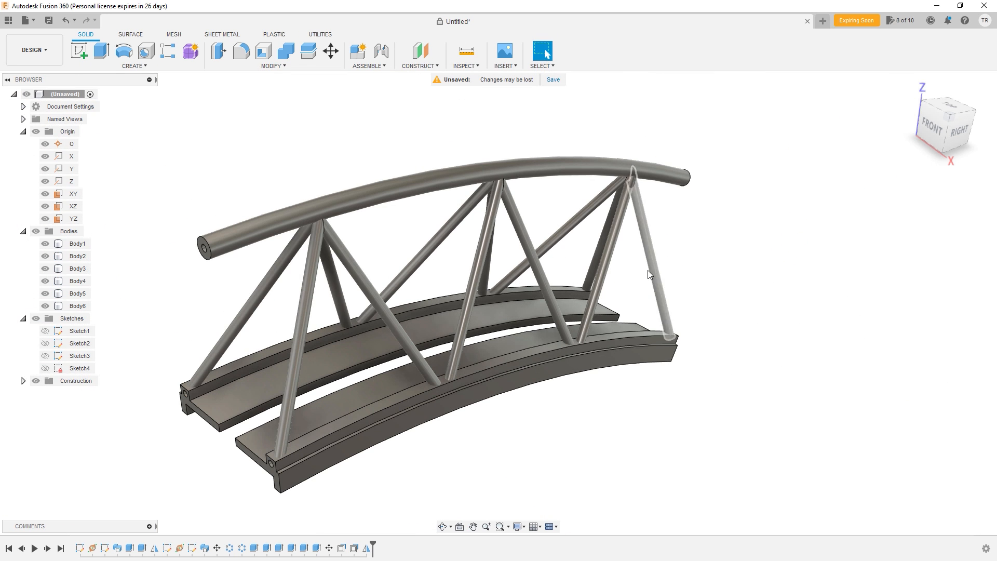
- Create a sketch on the outer side face of the near deck beam and project its upper curved edge into it
mouse_move(403, 289)
middle_mouse_down("shift")
mouse_move(364, 280)
mouse_move(378, 270)
mouse_move(379, 283)
mouse_move(427, 292)
mouse_move(416, 289)
middle_mouse_up("shift")
left_click(79, 51)
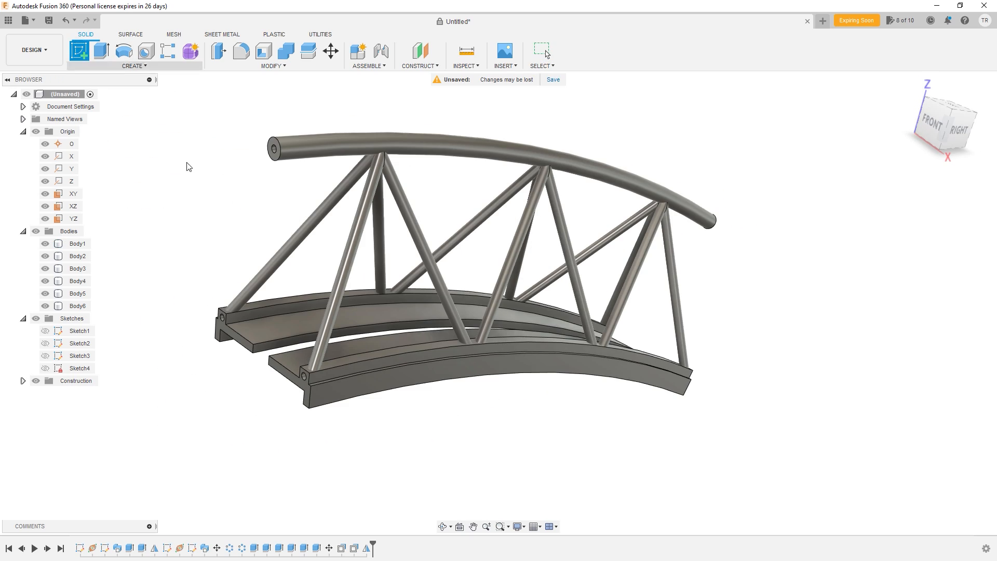
left_click(412, 374)
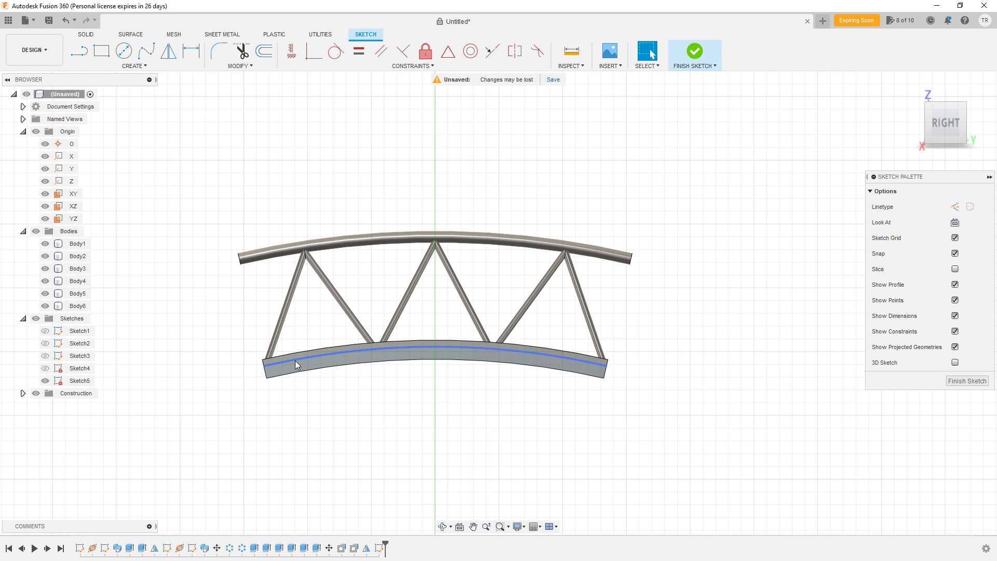
key("p")
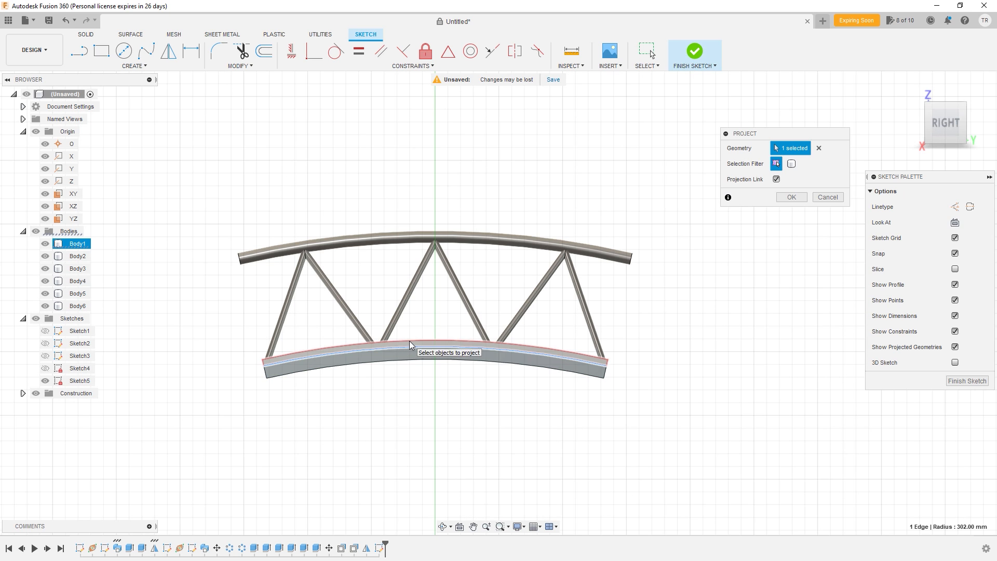
key("Return")
- Offset the projected arc 22 mm upward, between the deck and the top tube, and finish the sketch
left_click(357, 354)
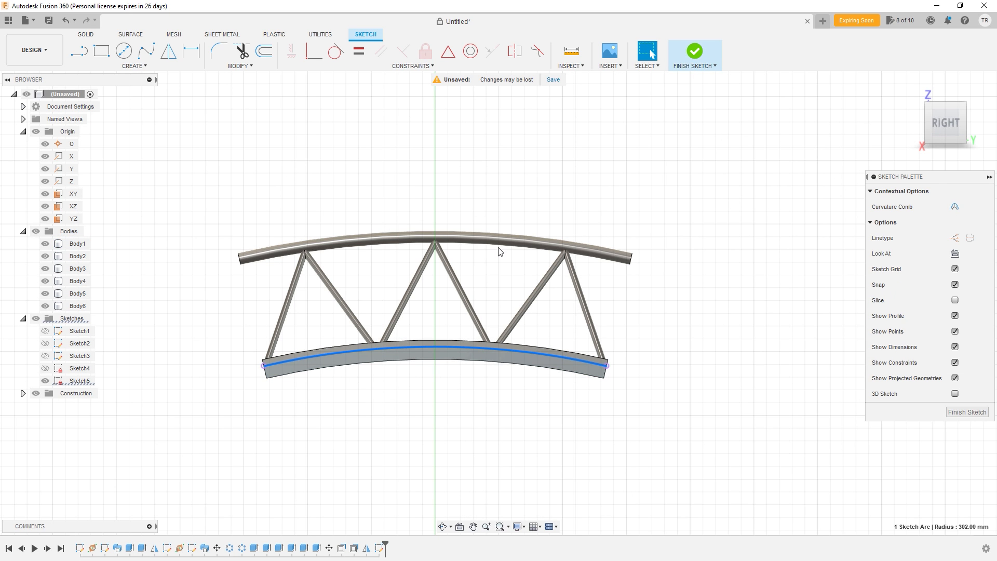
left_click(262, 55)
left_click_drag(357, 348, 349, 295)
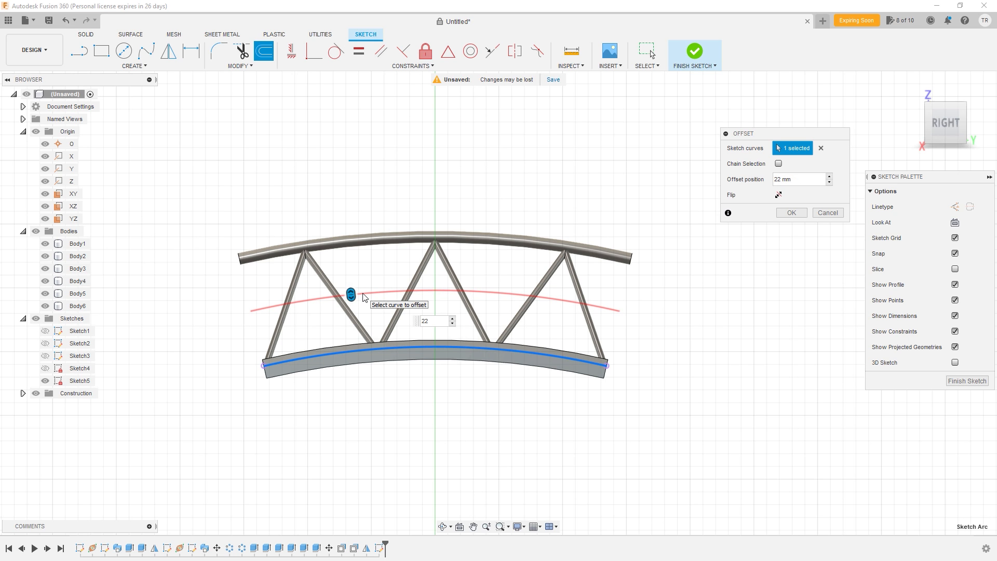
key("Return")
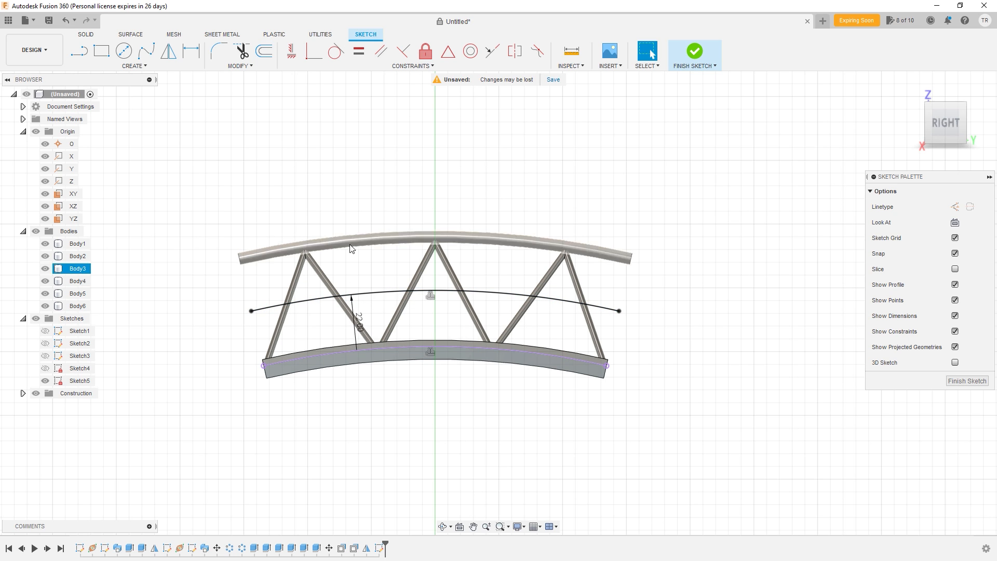
left_click(693, 53)
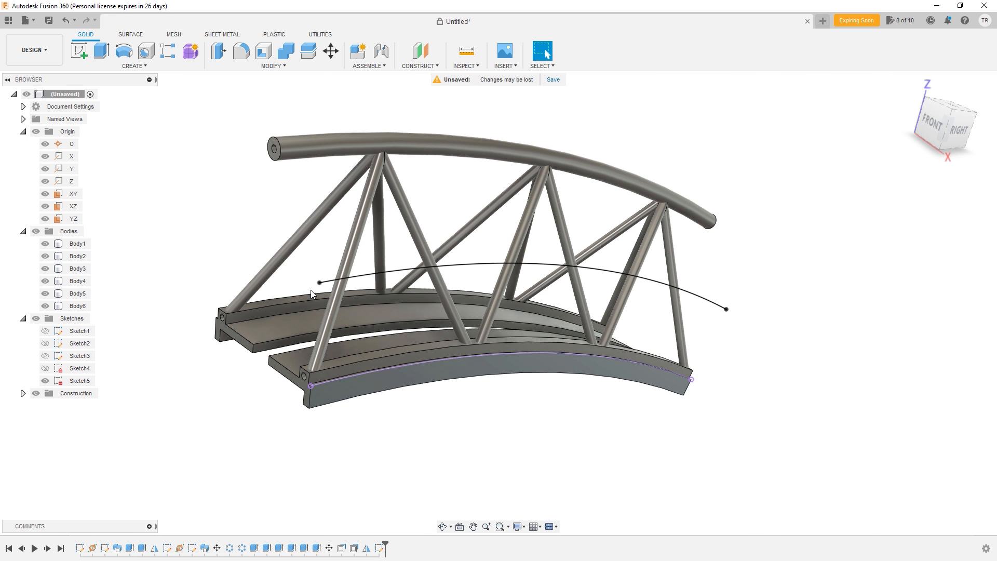
- Construct a plane along path on the offset arc, placed at its front end
left_click(419, 66)
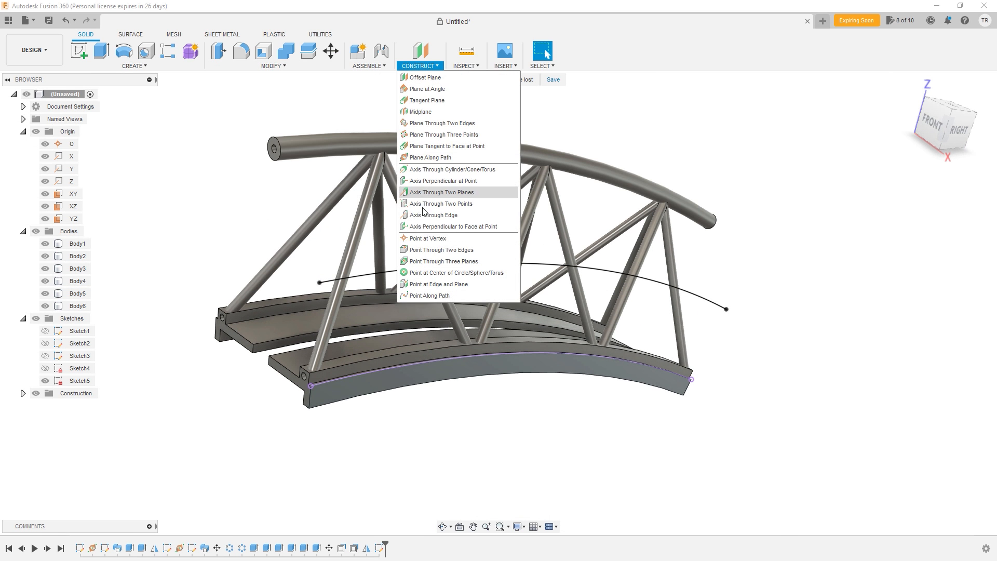
left_click(431, 157)
left_click(323, 283)
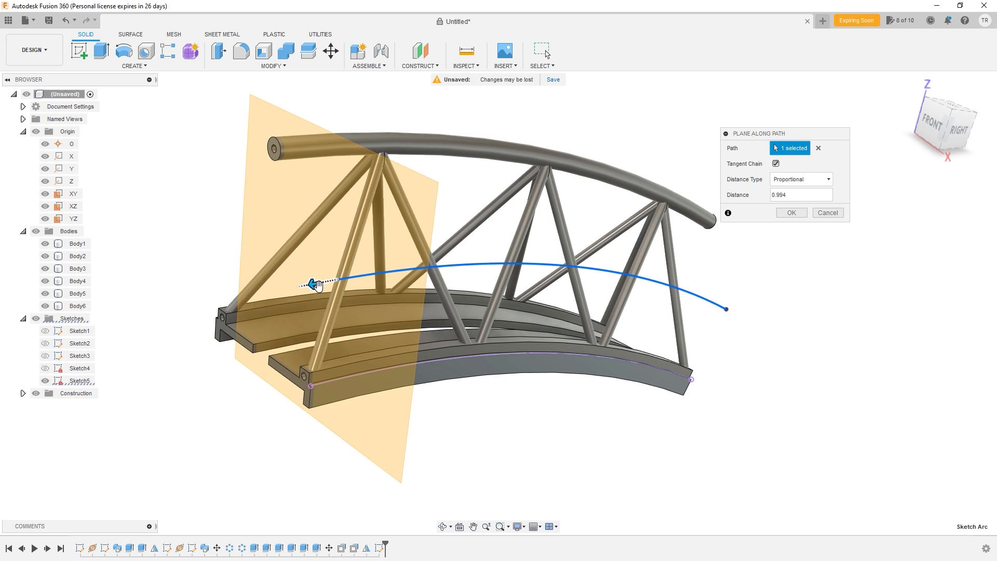
left_click(790, 213)
- Sketch a 2.5 mm diameter circle on the new plane, centred on the arc's endpoint, and finish the sketch
left_click(136, 66)
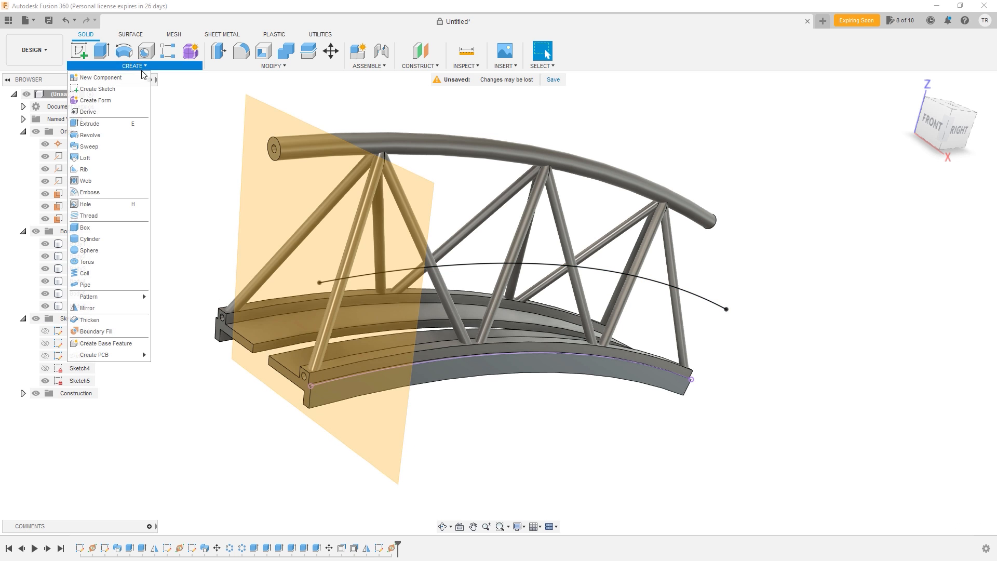
left_click(98, 89)
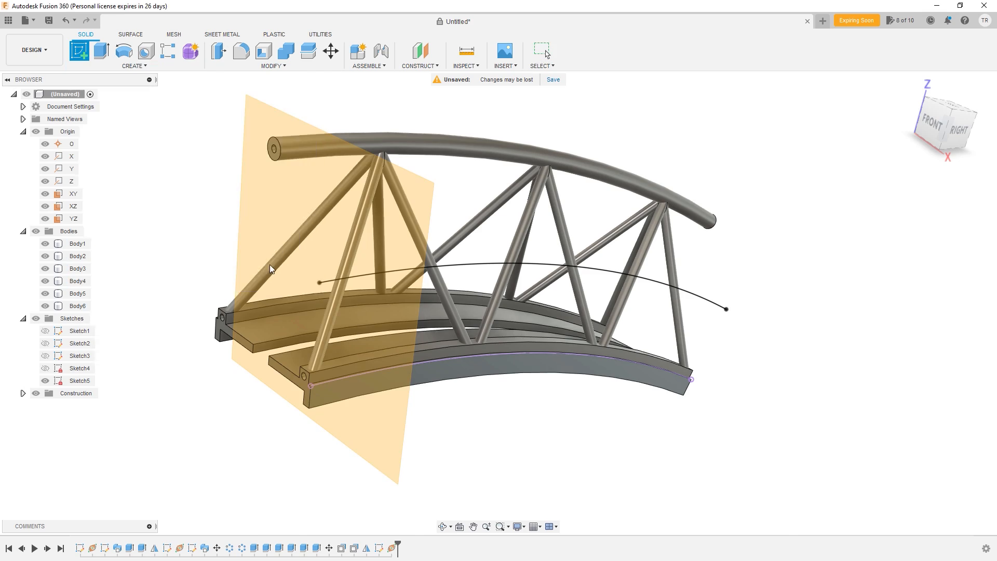
left_click(362, 260)
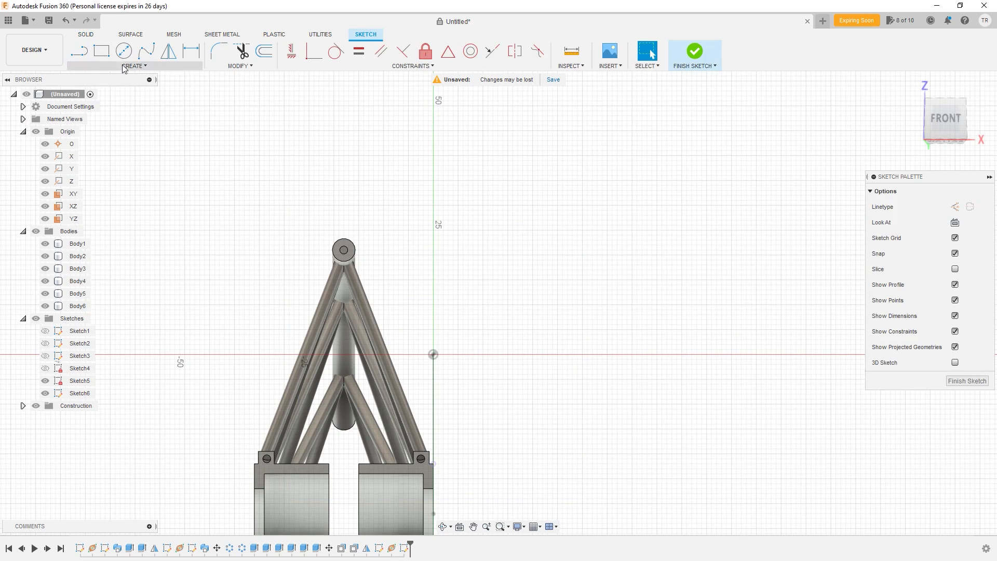
left_click(123, 50)
scroll(427, 356, "up", 5)
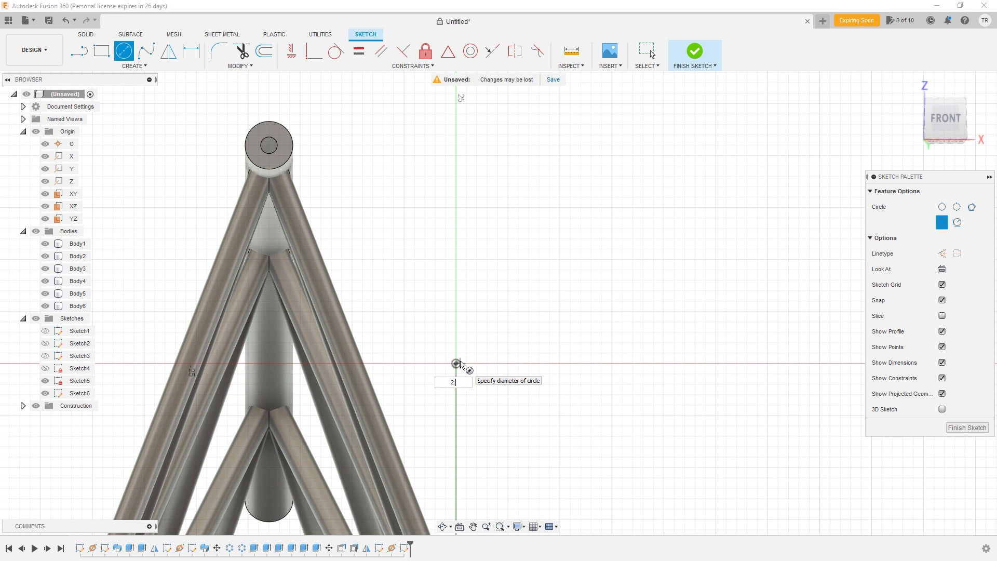
key("Return")
left_click(695, 51)
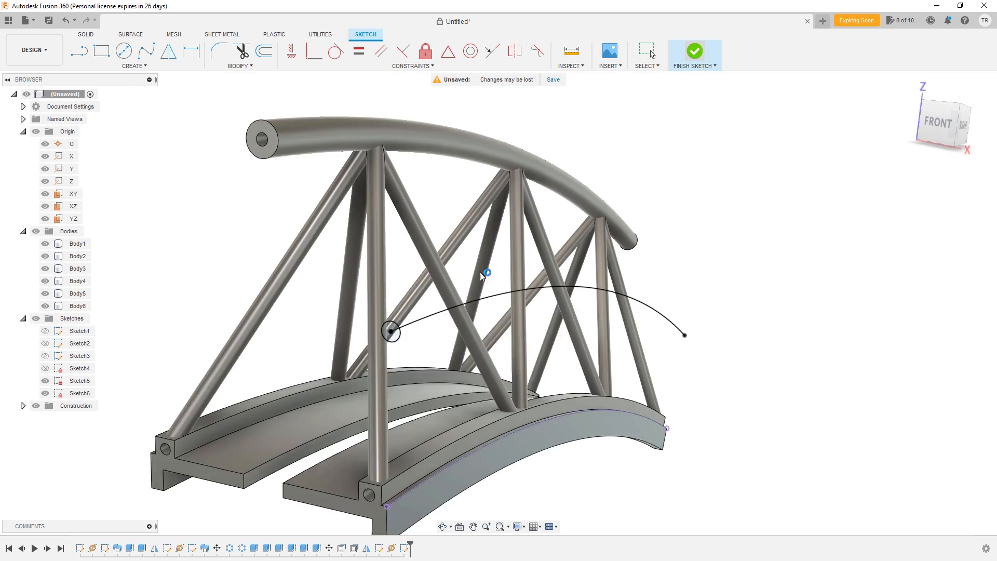
- Sweep the small circle profile along the offset arc as a new body to form a curved side tube
scroll(322, 285, "up", 5)
scroll(341, 279, "up", 1)
left_click(271, 281)
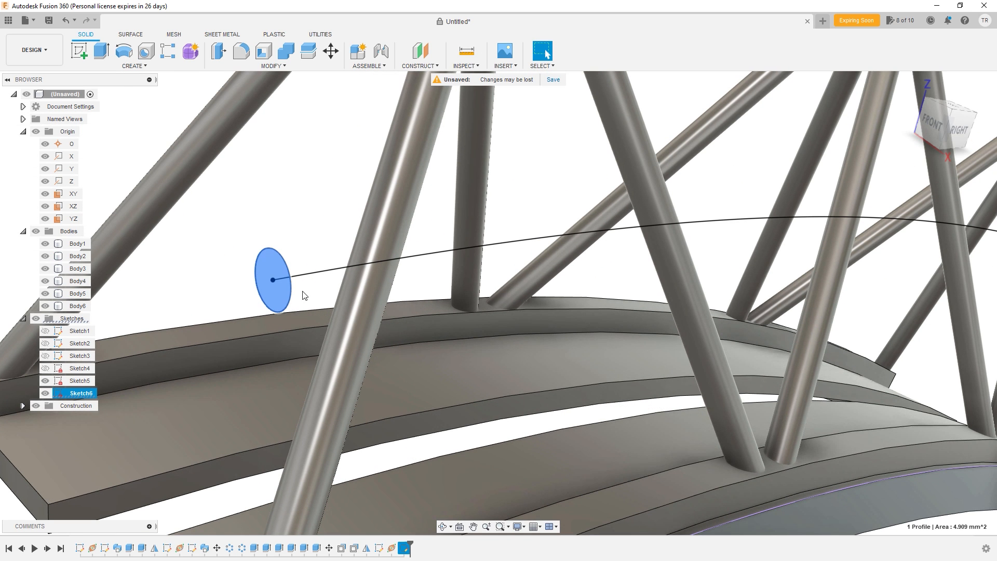
left_click(134, 65)
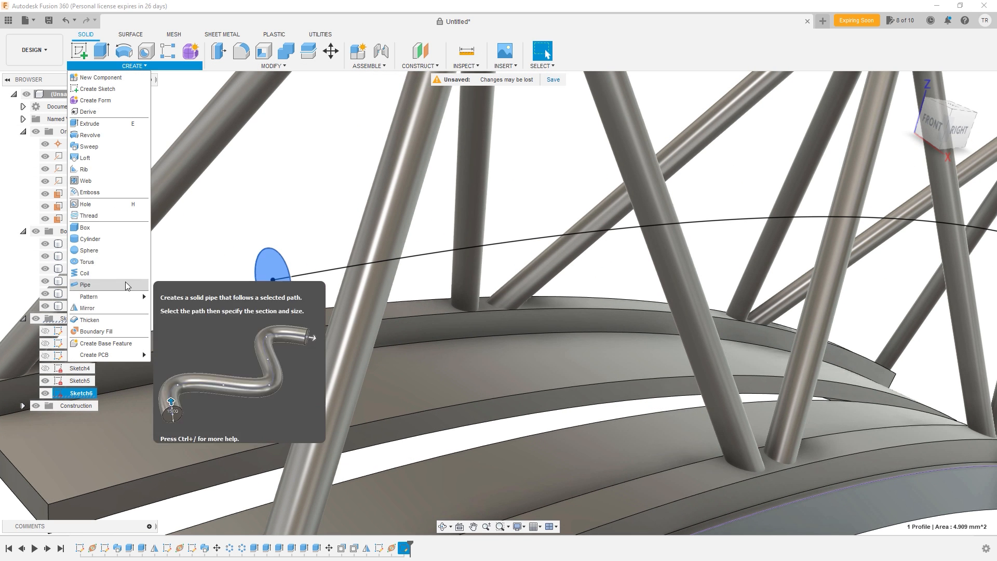
left_click(89, 146)
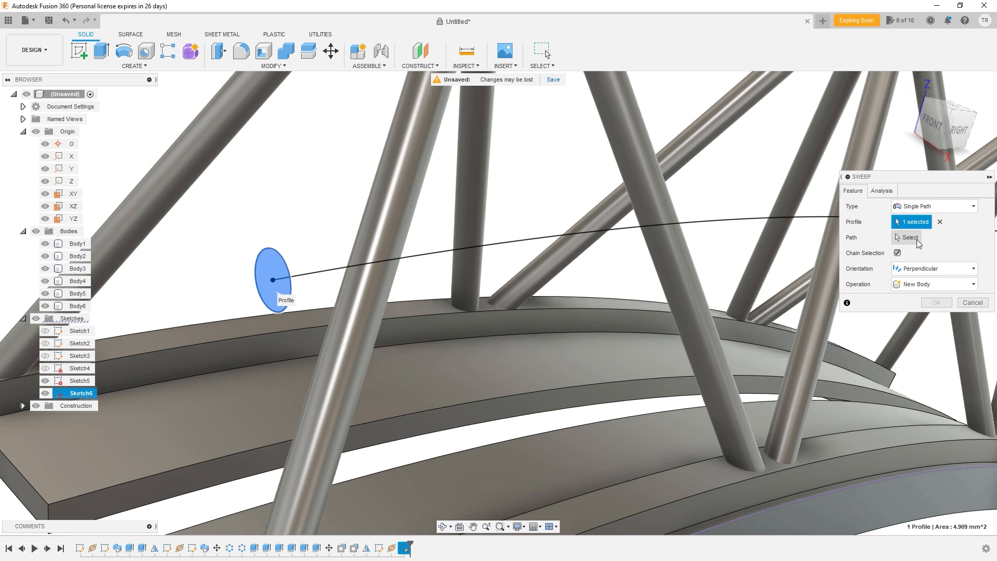
left_click(559, 236)
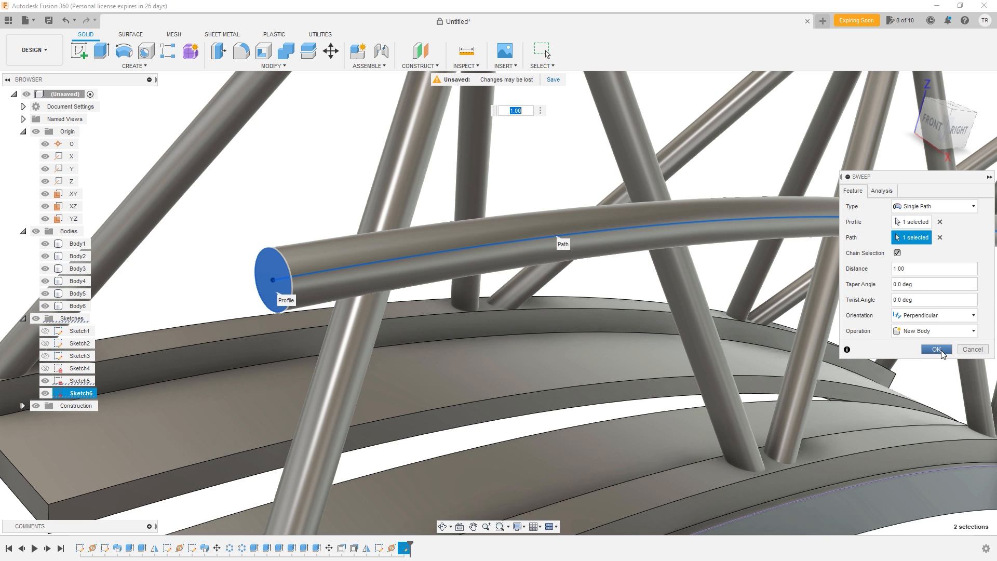
left_click(936, 349)
- Move the curved side tube body -10.10 mm along X so it meets the near-side struts
scroll(405, 259, "down", 6)
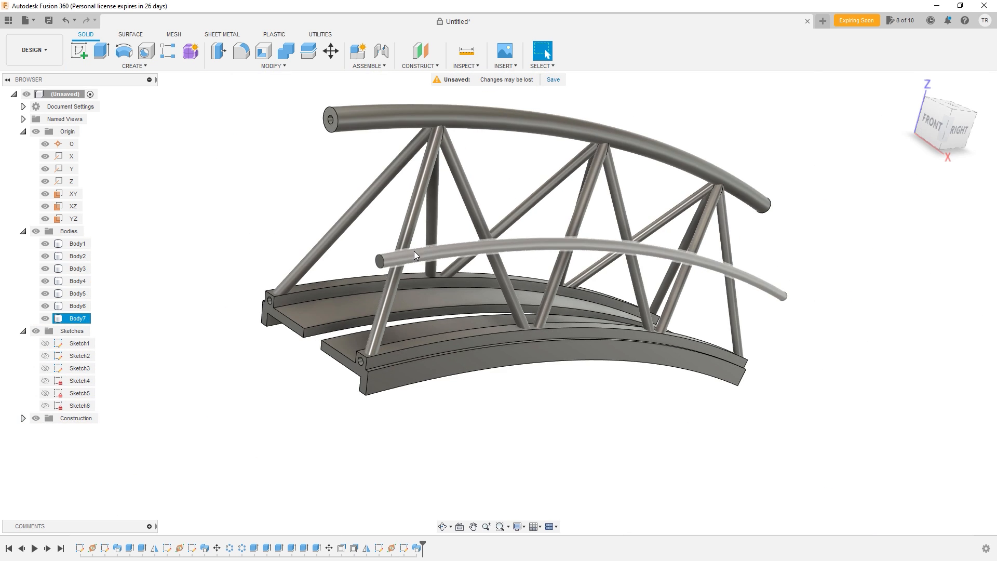
left_click(330, 50)
left_click(381, 264)
left_click(381, 264)
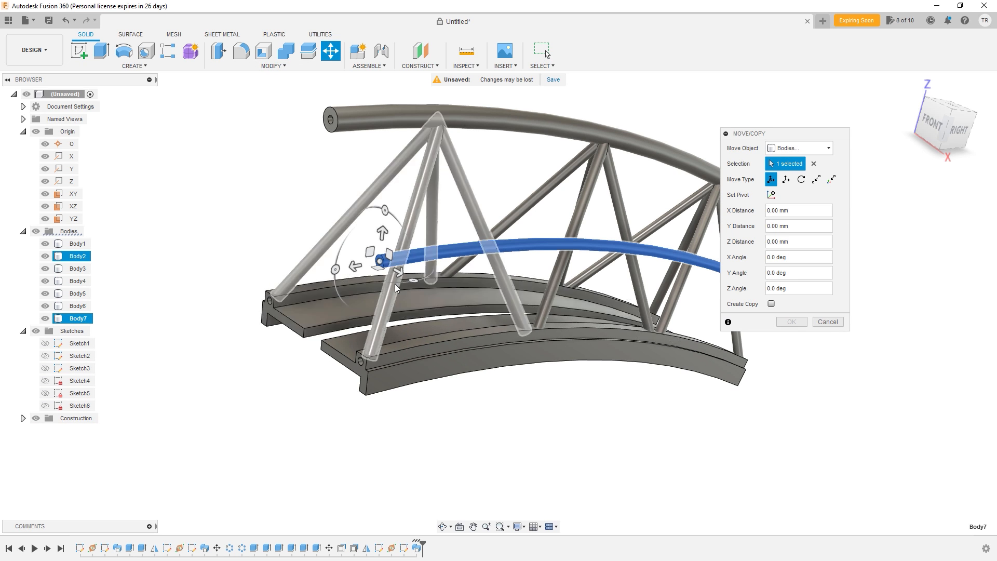
left_click_drag(384, 262, 366, 251)
scroll(514, 270, "up", 5)
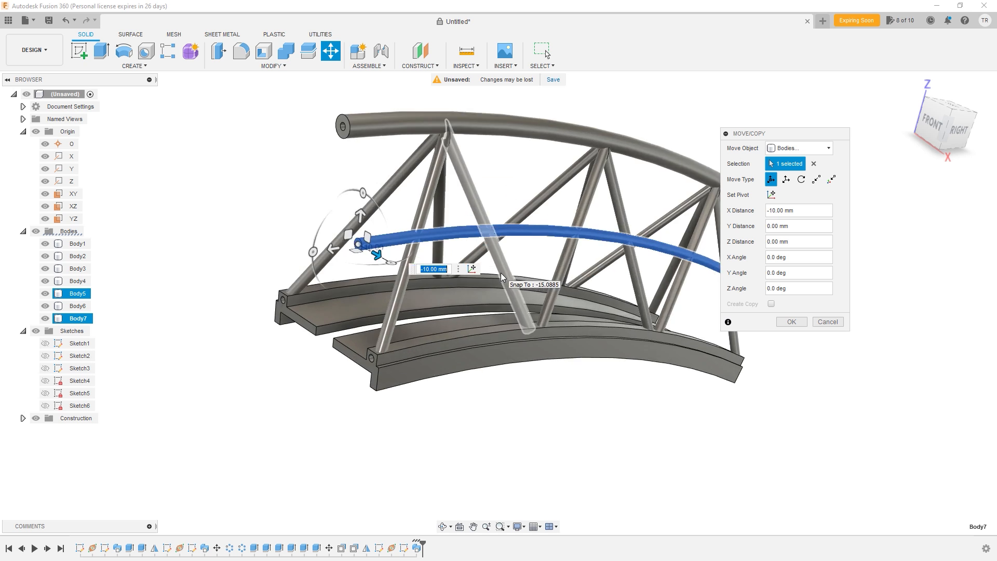
left_click(931, 124)
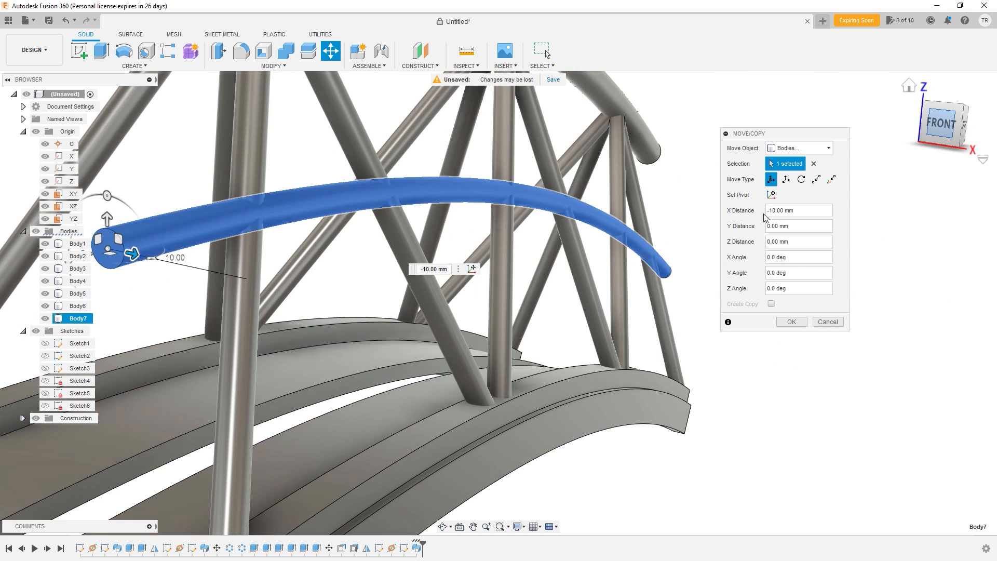
scroll(303, 249, "up", 5)
middle_click_drag(406, 251, 549, 216)
key("Escape")
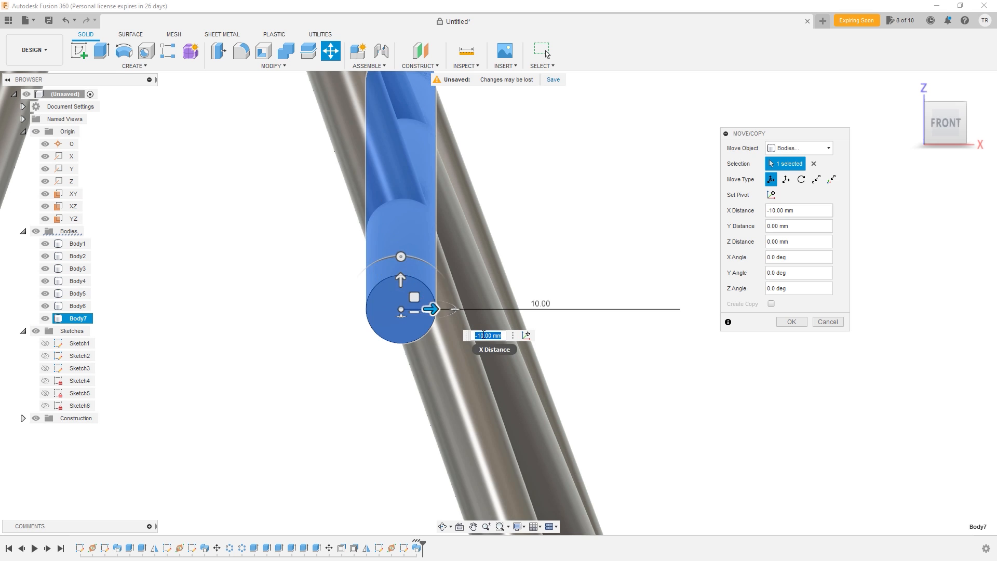
scroll(433, 308, "up", 3)
left_click_drag(411, 307, 406, 308)
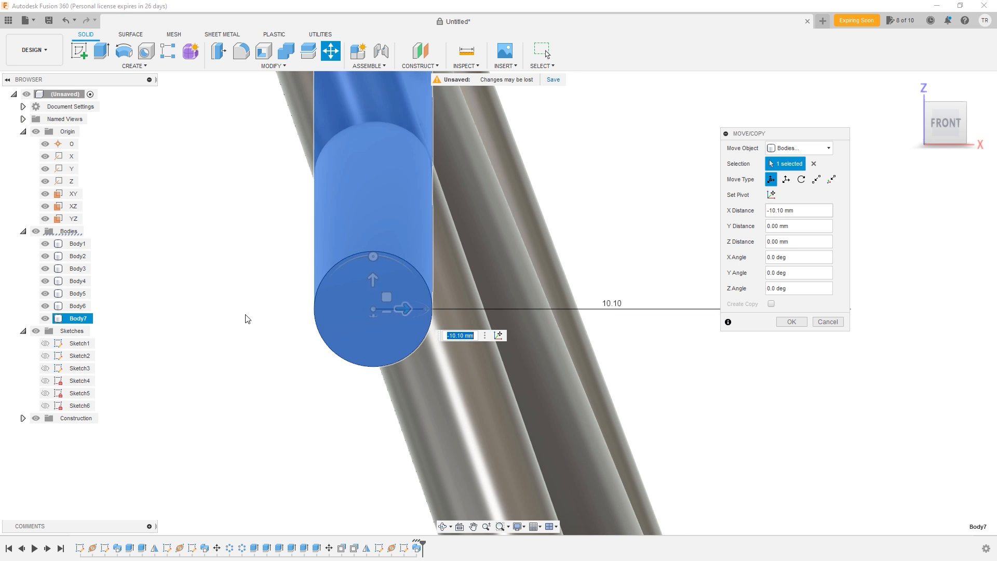
middle_click_drag(246, 315, 258, 311, "shift")
scroll(284, 310, "down", 2)
scroll(284, 310, "down", 2)
middle_click_drag(314, 287, 516, 279, "shift")
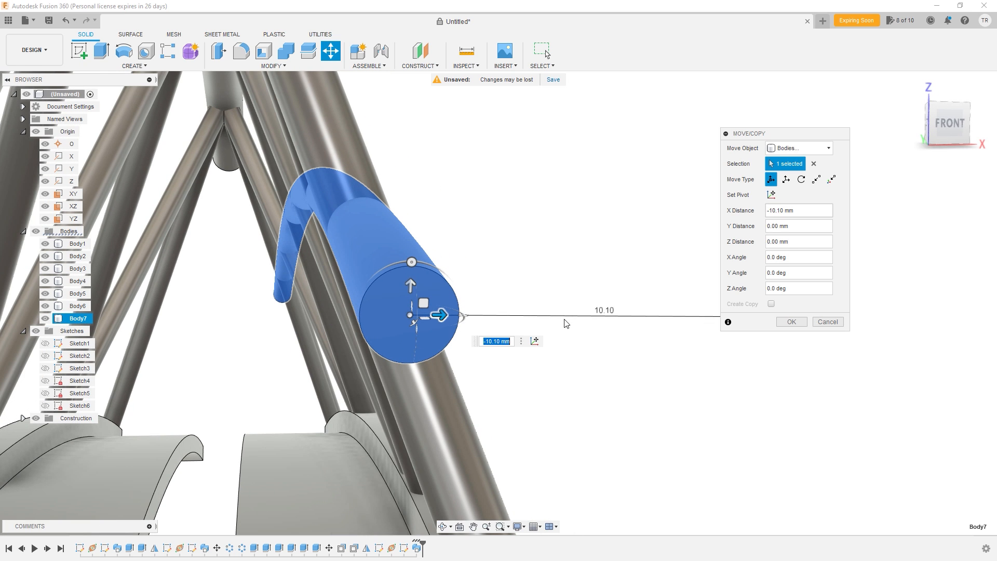
key("Return")
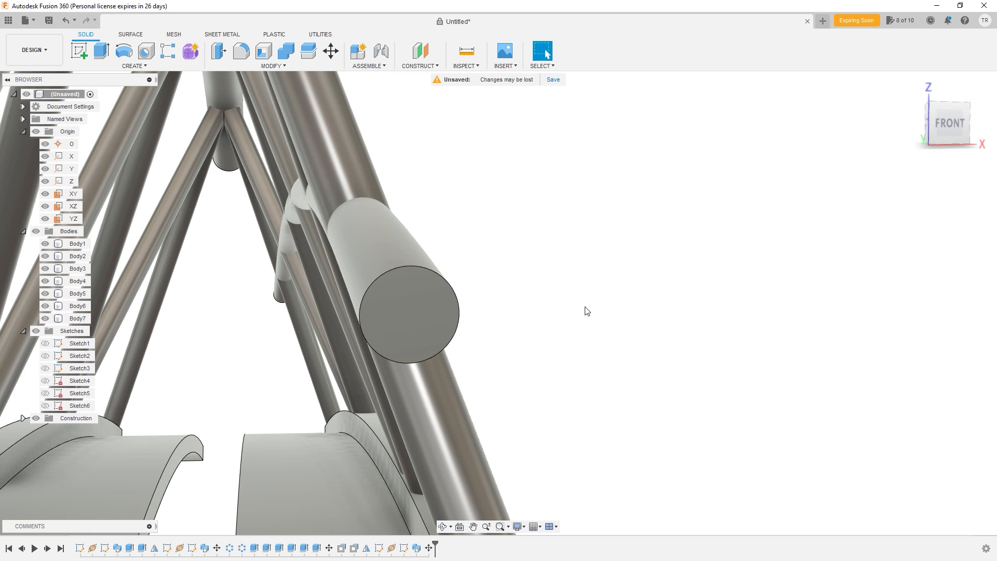
- Thicken the curved side tube by offsetting its outer cylindrical face 0.2 mm with Press Pull
scroll(371, 248, "down", 3)
left_click(372, 247)
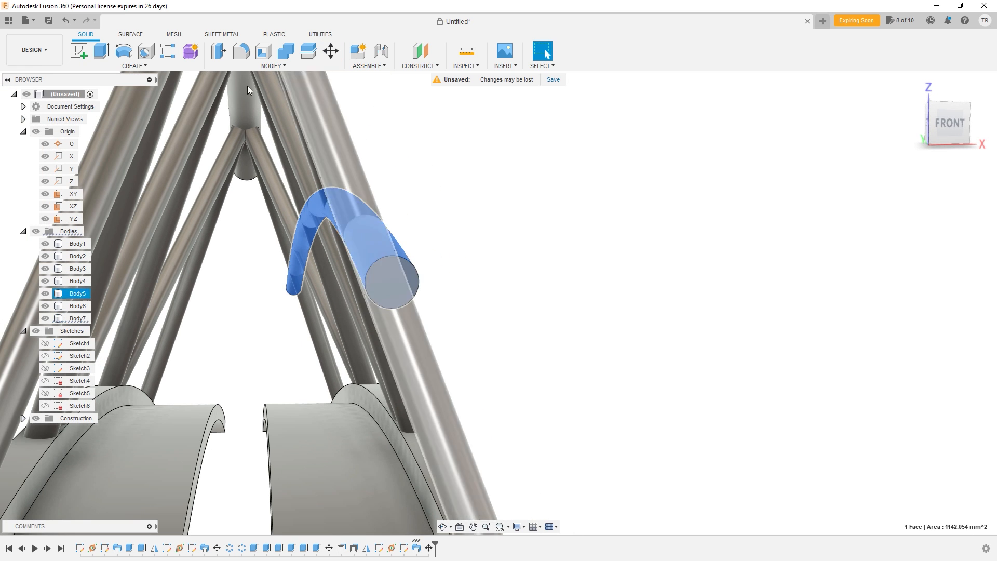
left_click(99, 55)
left_click(219, 51)
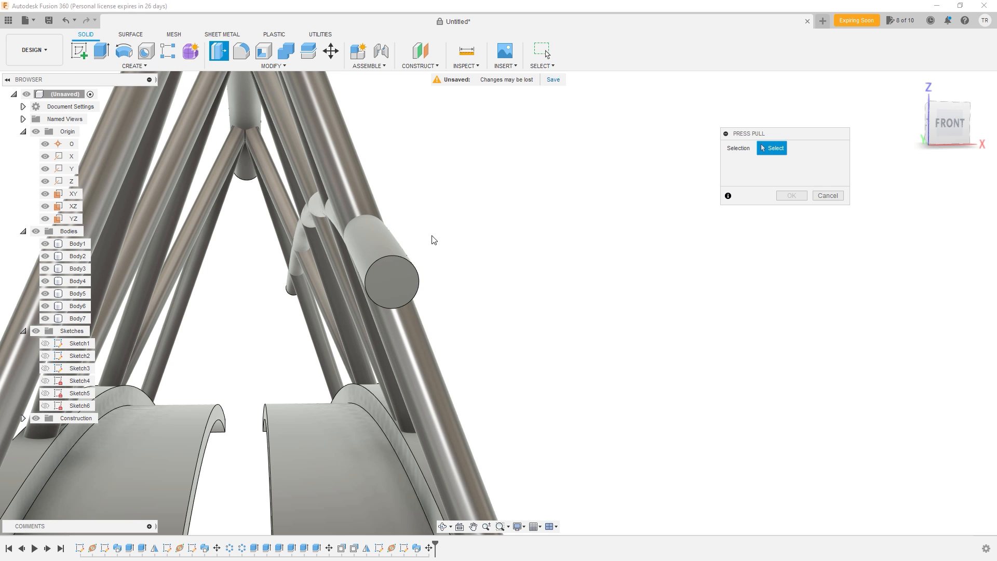
left_click(369, 245)
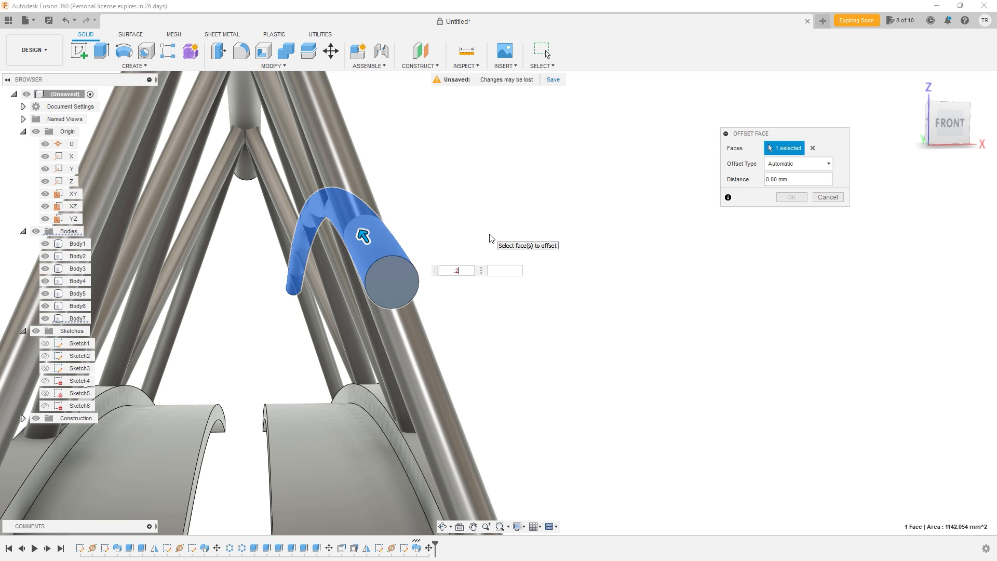
key("Return")
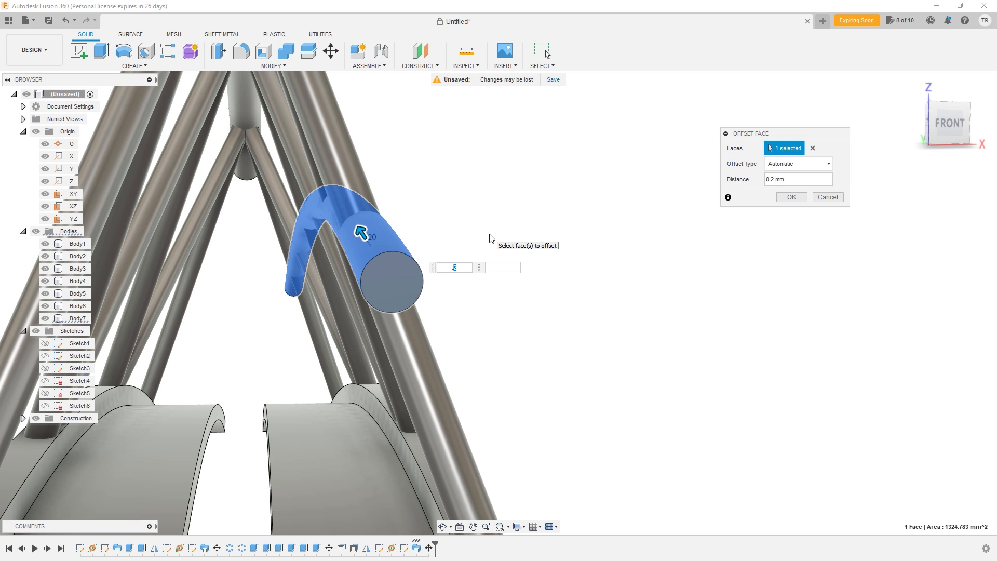
key("Return")
mouse_move(487, 236)
middle_mouse_down("shift")
mouse_move(498, 233)
mouse_move(468, 239)
middle_mouse_up("shift")
scroll(480, 251, "down", 5)
middle_click_drag(577, 249, 503, 234, "shift")
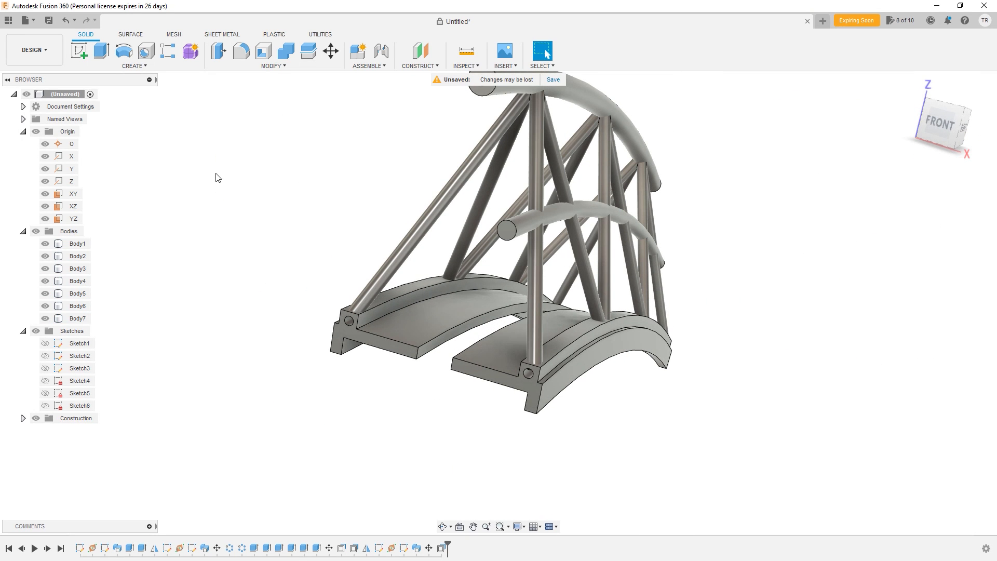
left_click(134, 66)
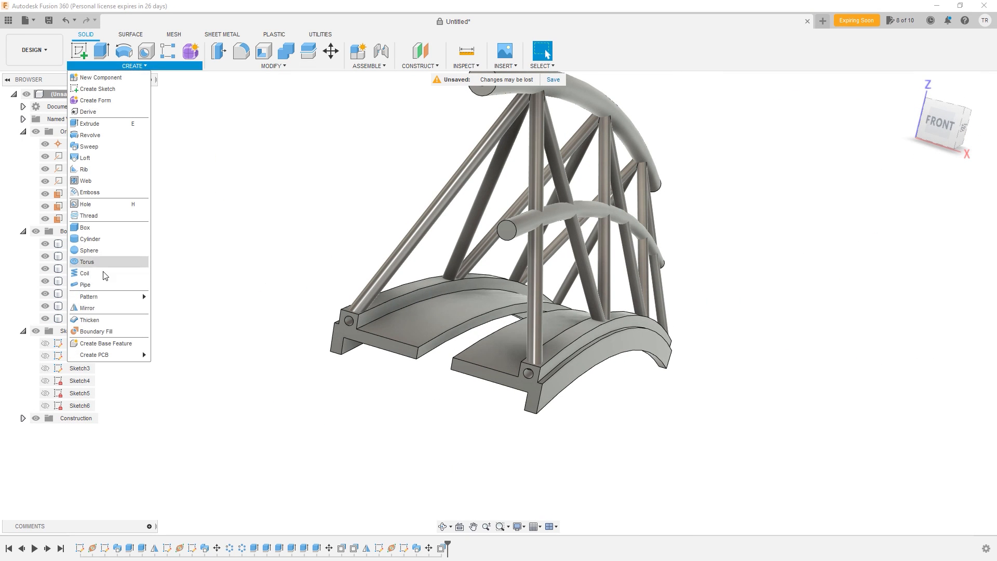
left_click(100, 319)
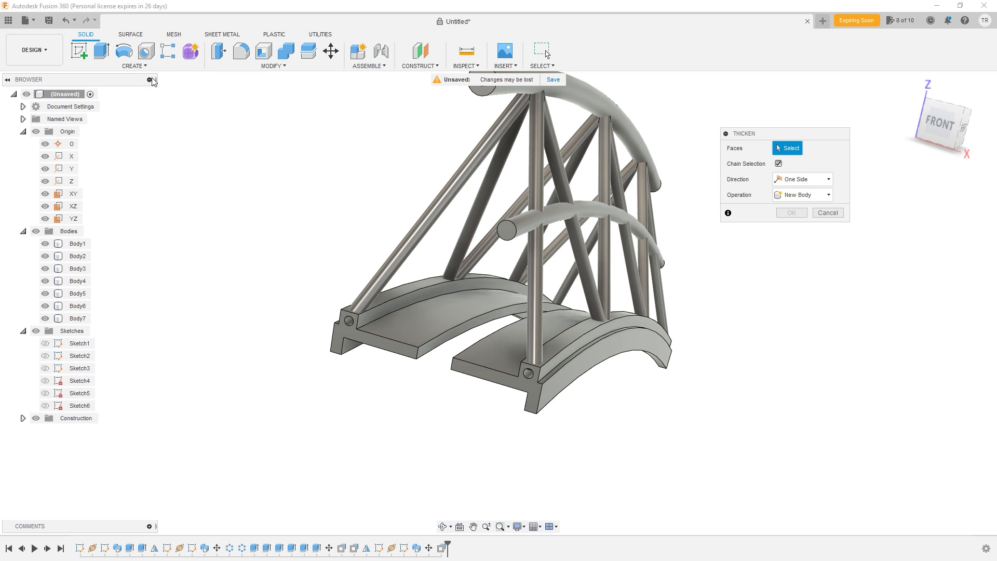
key("Escape")
- Mirror the curved side tube body across the YZ origin plane as a new body on the bridge's other side
left_click(134, 66)
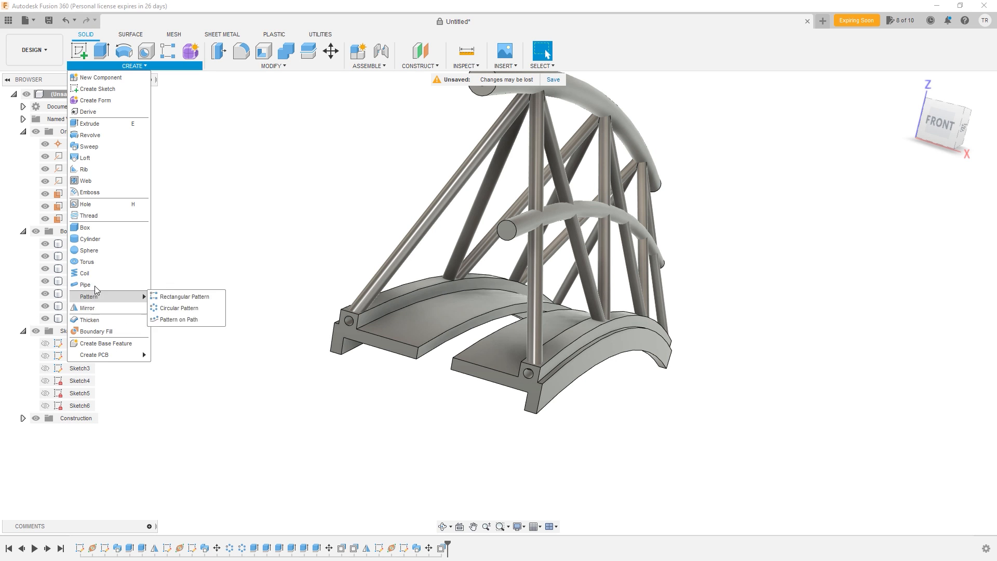
left_click(96, 306)
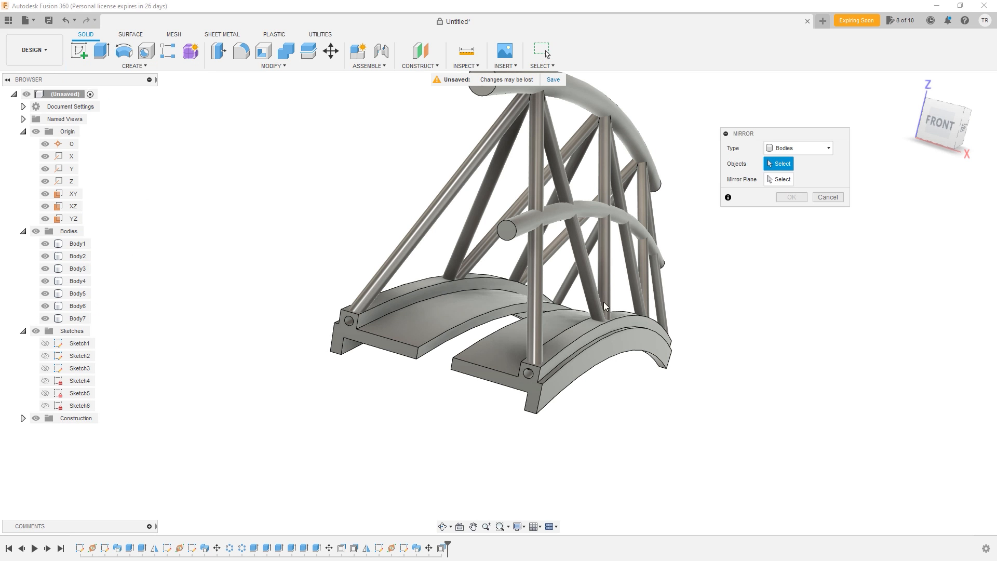
left_click(552, 226)
left_click(778, 179)
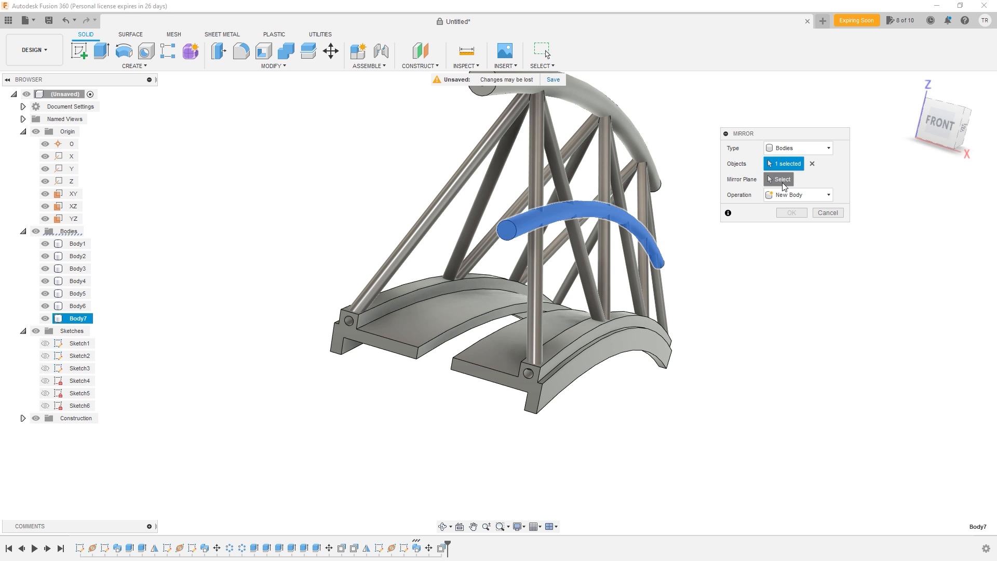
scroll(605, 392, "down", 5)
scroll(495, 408, "up", 4)
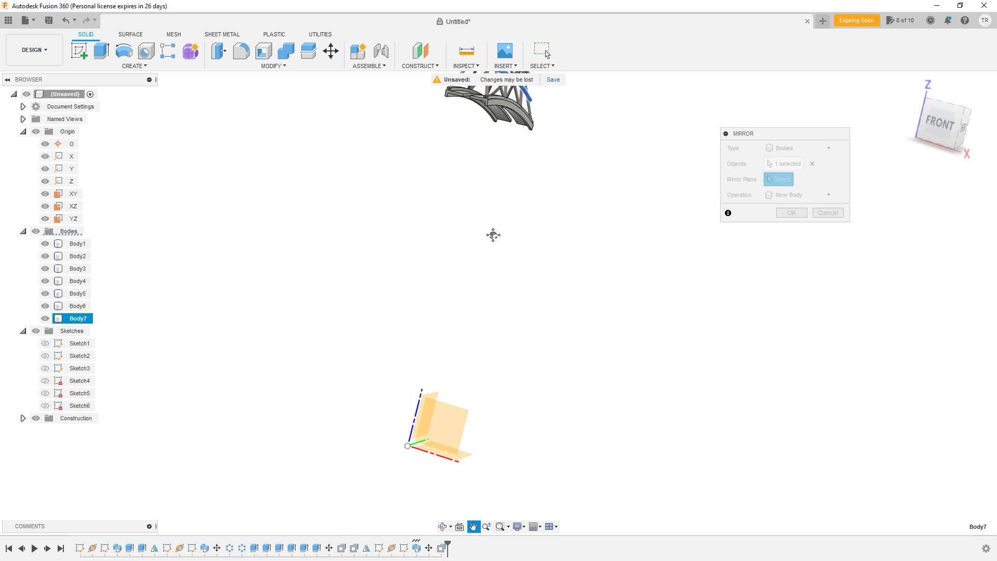
left_click(434, 392)
left_click(783, 214)
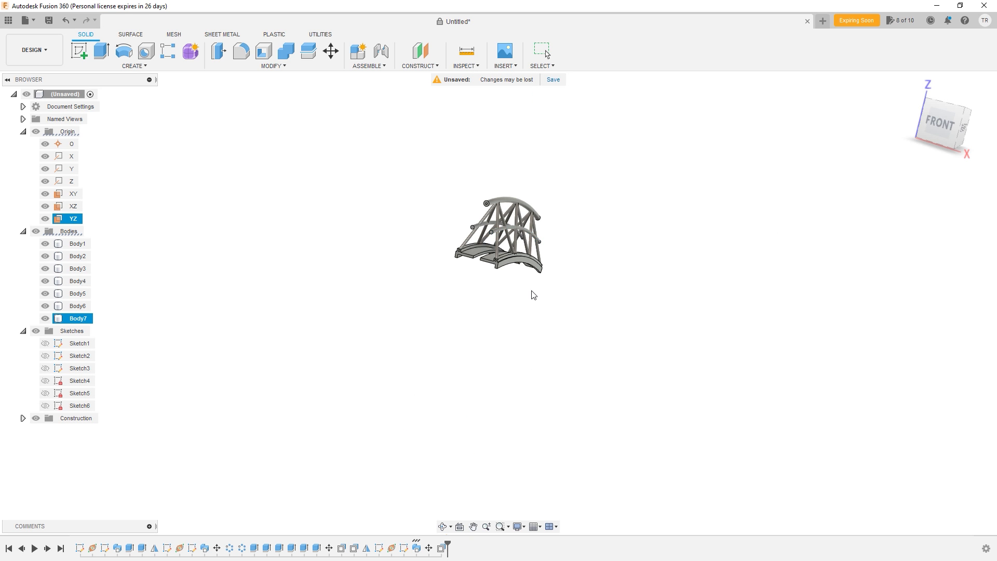
- Combine the front strut group with both side tubes, both deck halves and the other two strut groups using Join
scroll(529, 288, "down", 3)
scroll(527, 280, "up", 8)
scroll(569, 374, "up", 4)
middle_click_drag(602, 355, 571, 332)
scroll(572, 330, "down", 3)
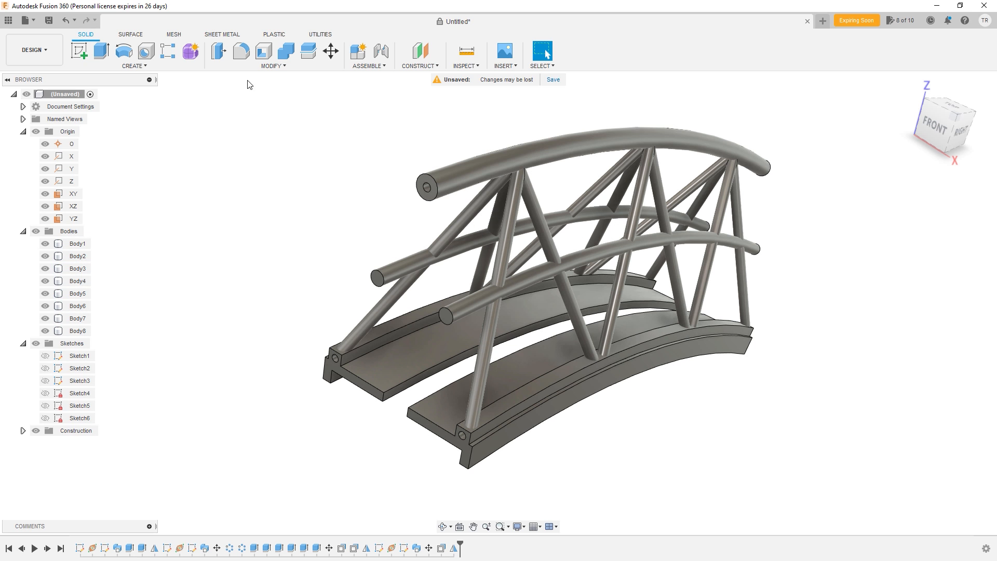
left_click(475, 161)
left_click(285, 51)
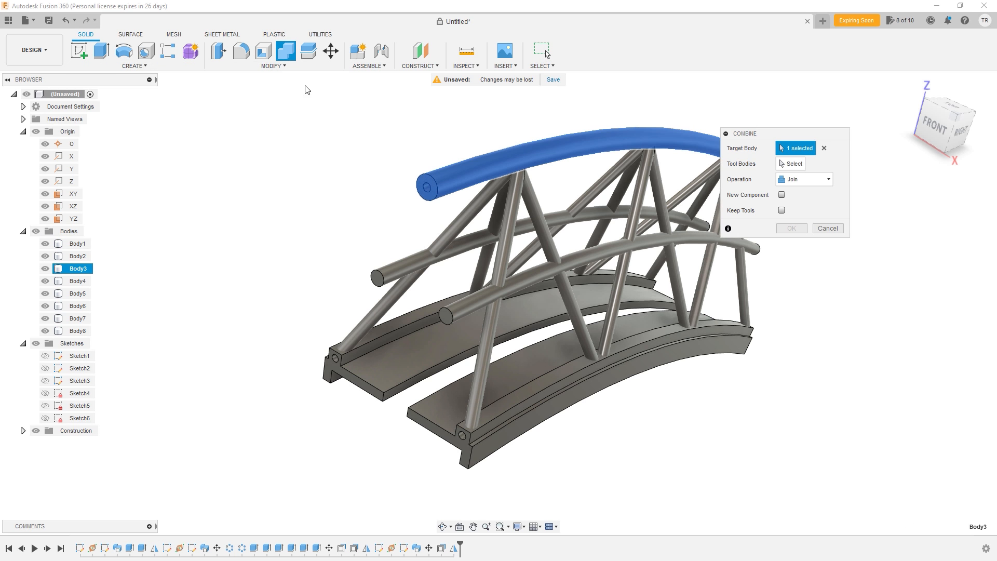
left_click(458, 231)
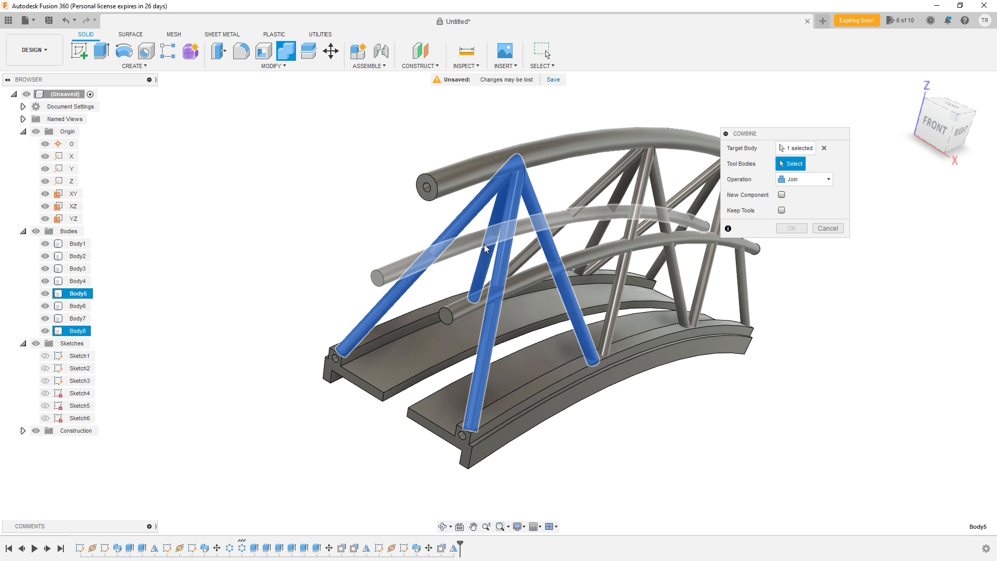
left_click(465, 261)
left_click(452, 328)
left_click(446, 364)
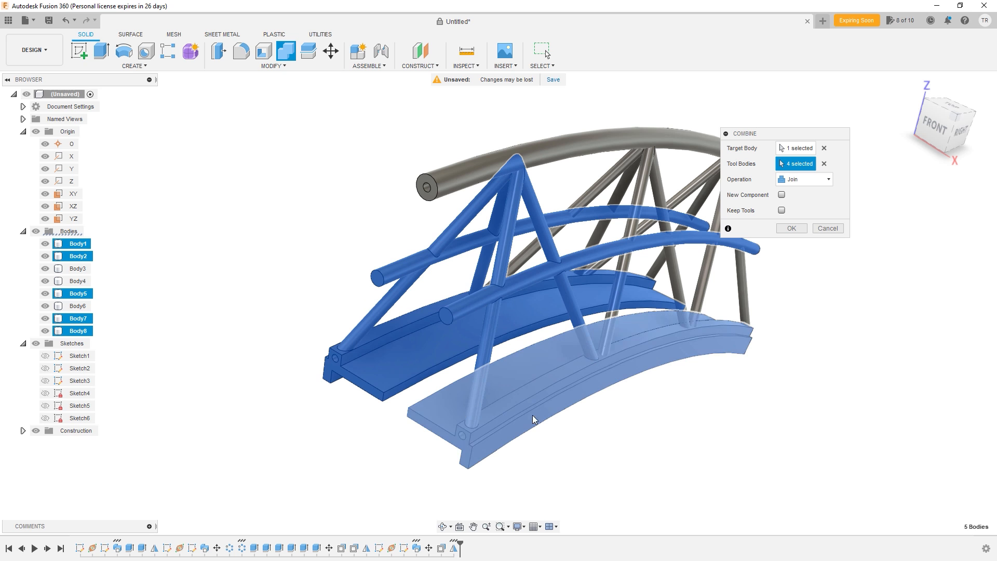
left_click(612, 332)
left_click(621, 166)
left_click(696, 186)
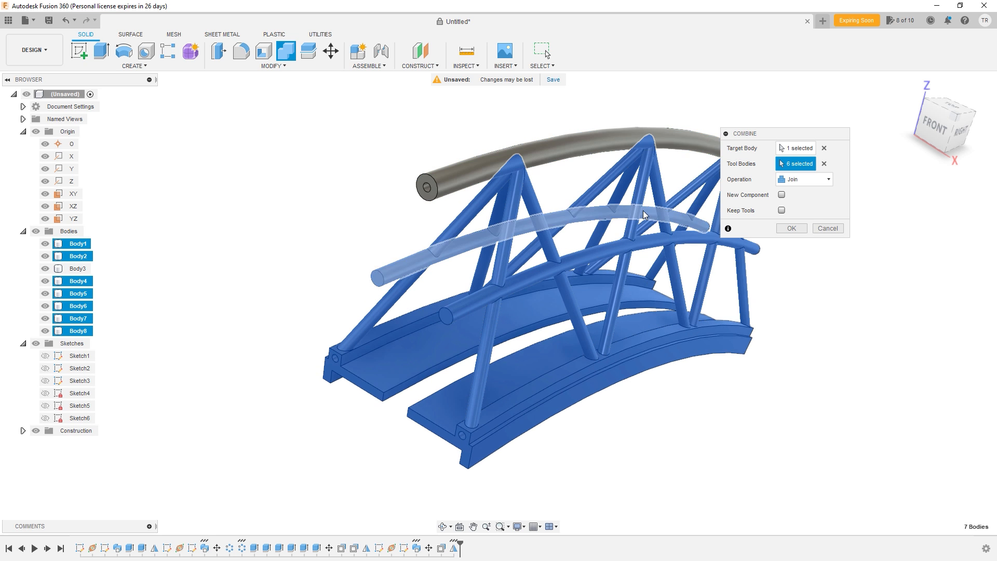
middle_click_drag(643, 210, 545, 208)
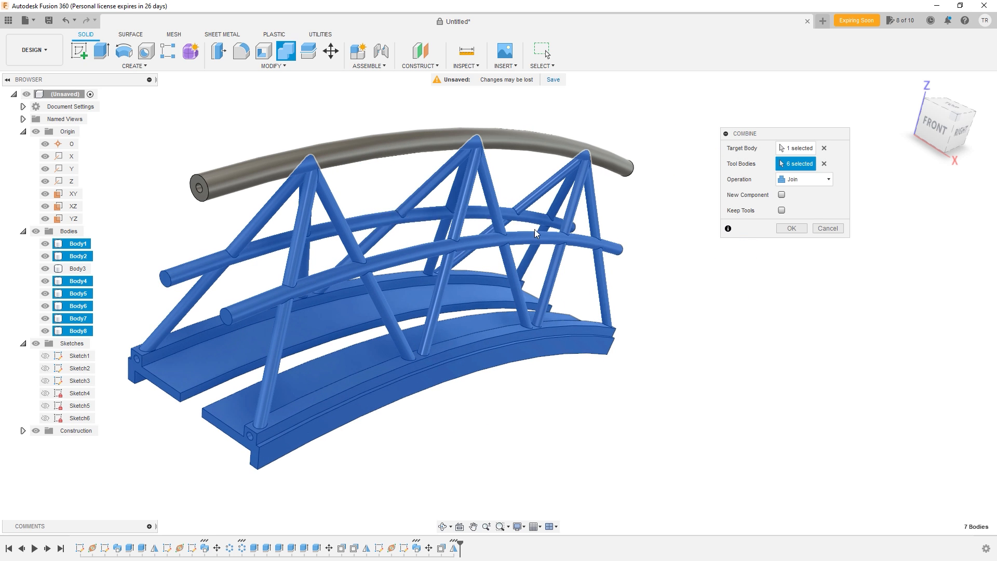
left_click(790, 229)
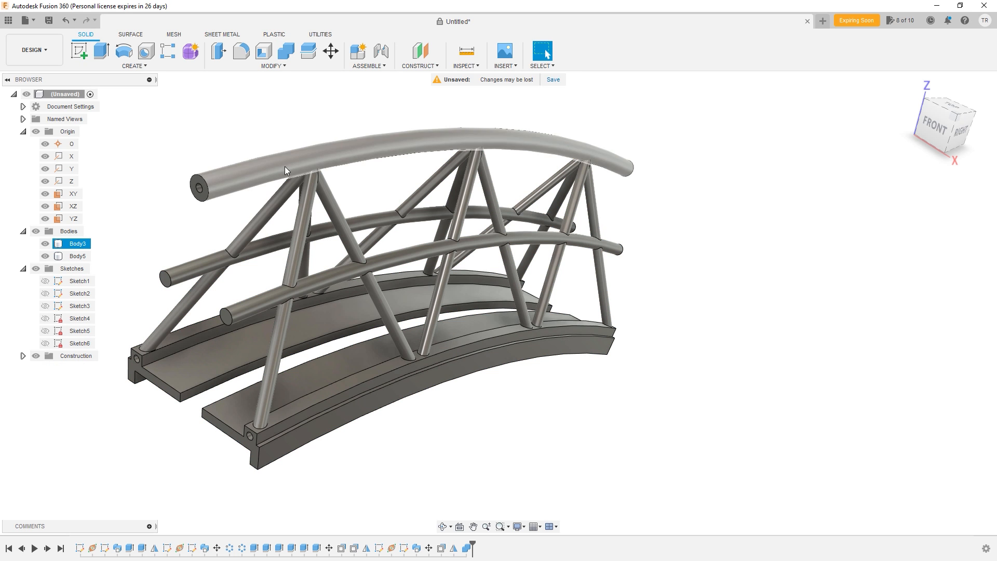
- Join the curved top tube with the combined bridge body into a single body
left_click(286, 52)
left_click(257, 163)
left_click(308, 214)
left_click(788, 229)
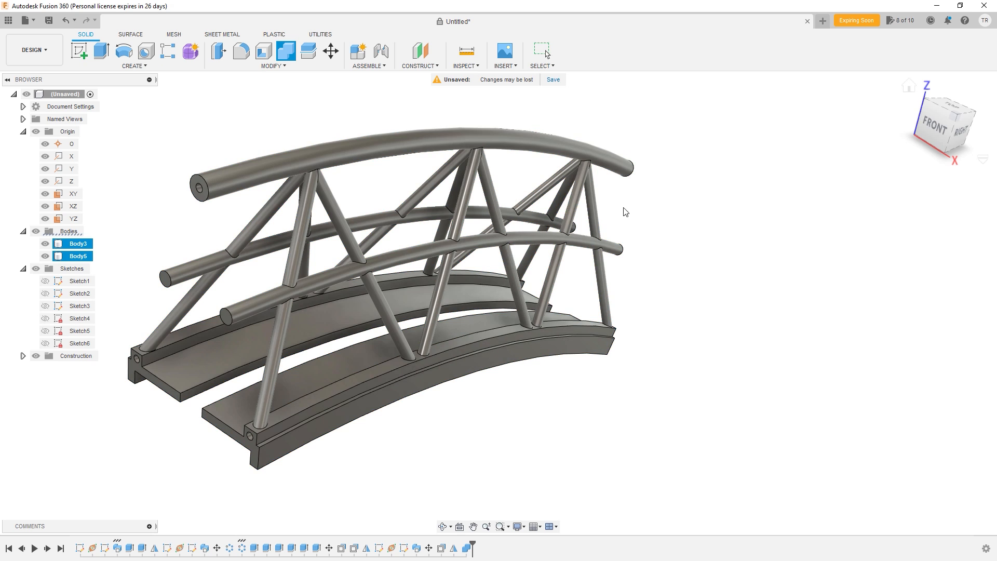
- Extrude the recessed round face inside one deck end's tube hole as a cut, using To Object up to the deck's end face
middle_click_drag(625, 248, 727, 218)
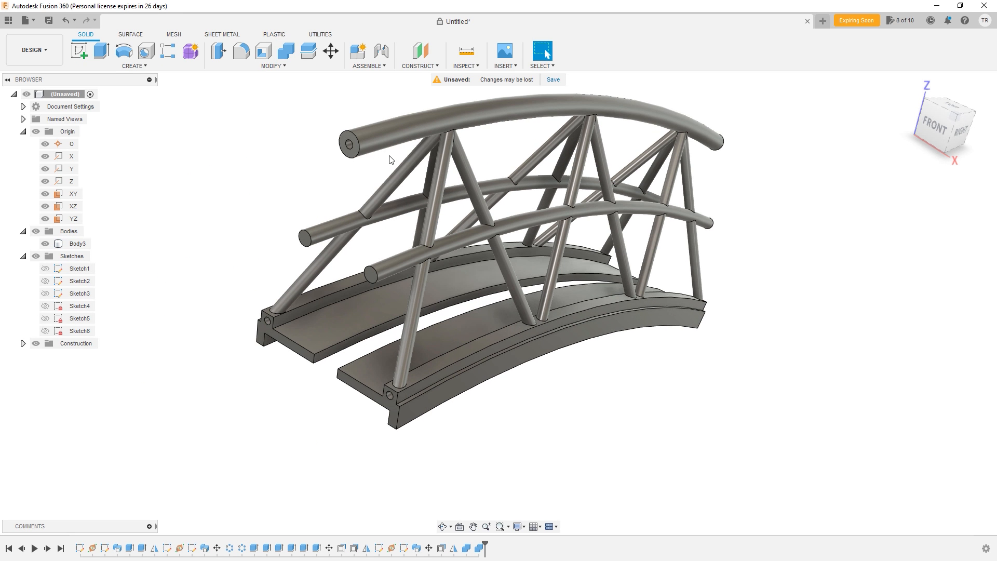
middle_click_drag(379, 158, 393, 181, "shift")
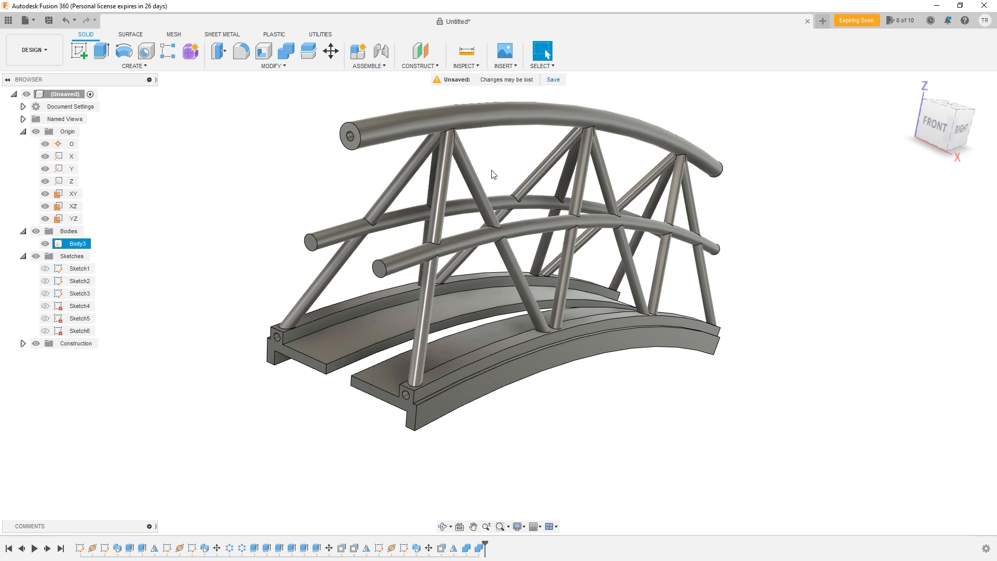
middle_click_drag(493, 174, 457, 269, "shift")
scroll(413, 342, "up", 8)
mouse_move(401, 286)
middle_mouse_down("shift")
mouse_move(408, 253)
mouse_move(407, 268)
middle_mouse_up("shift")
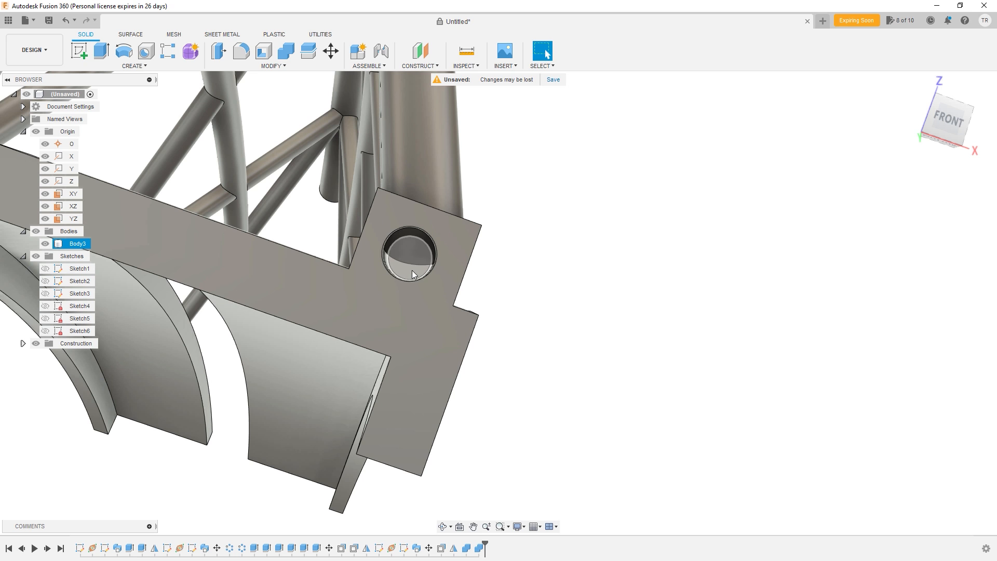
left_click(412, 270)
key("e")
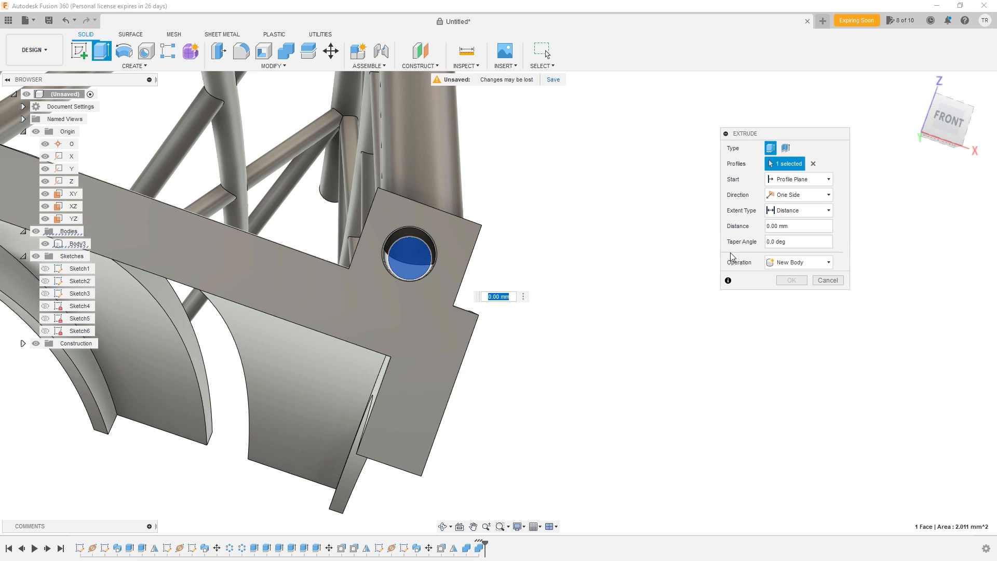
middle_click_drag(626, 272, 612, 272, "shift")
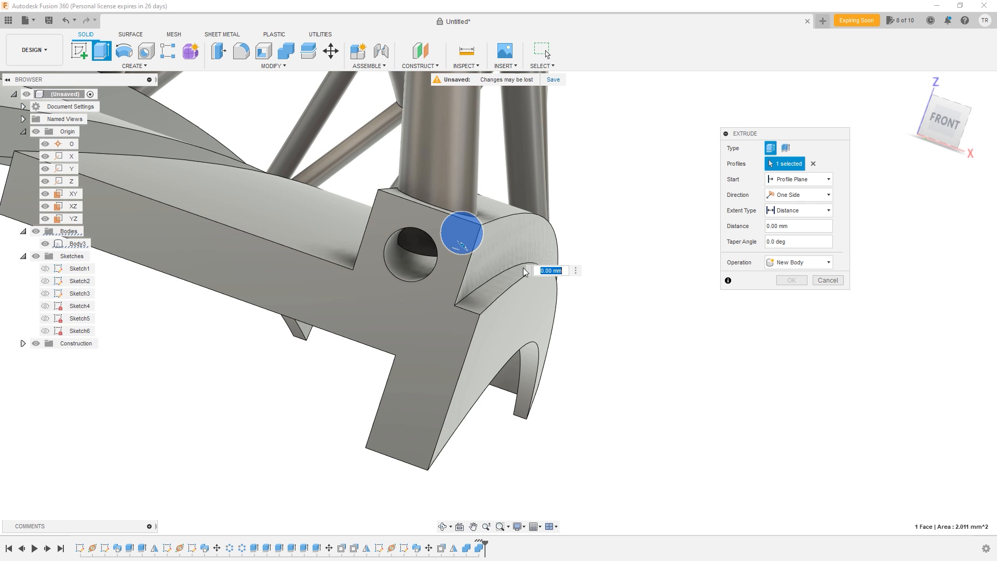
left_click_drag(449, 252, 405, 258)
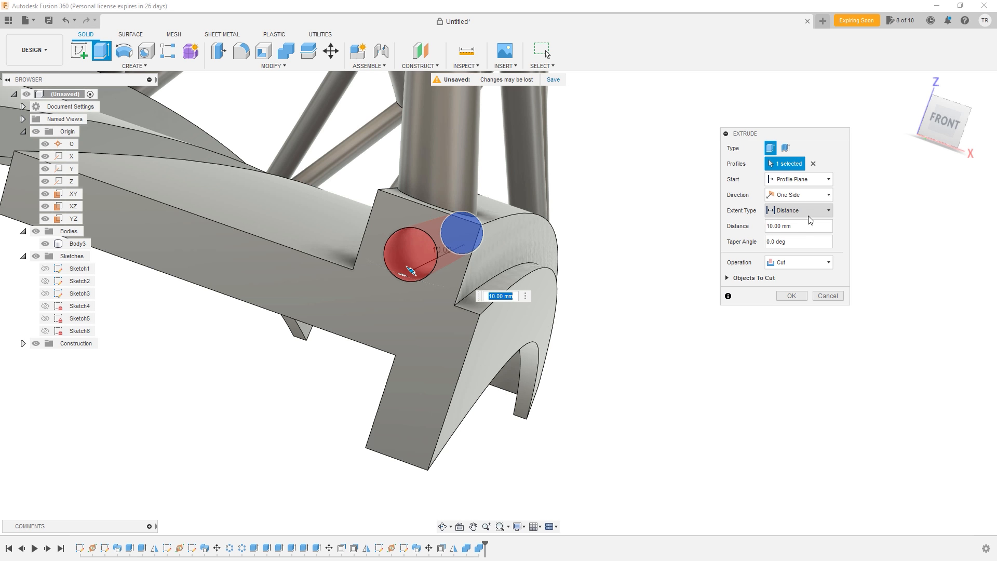
left_click(797, 215)
left_click(794, 240)
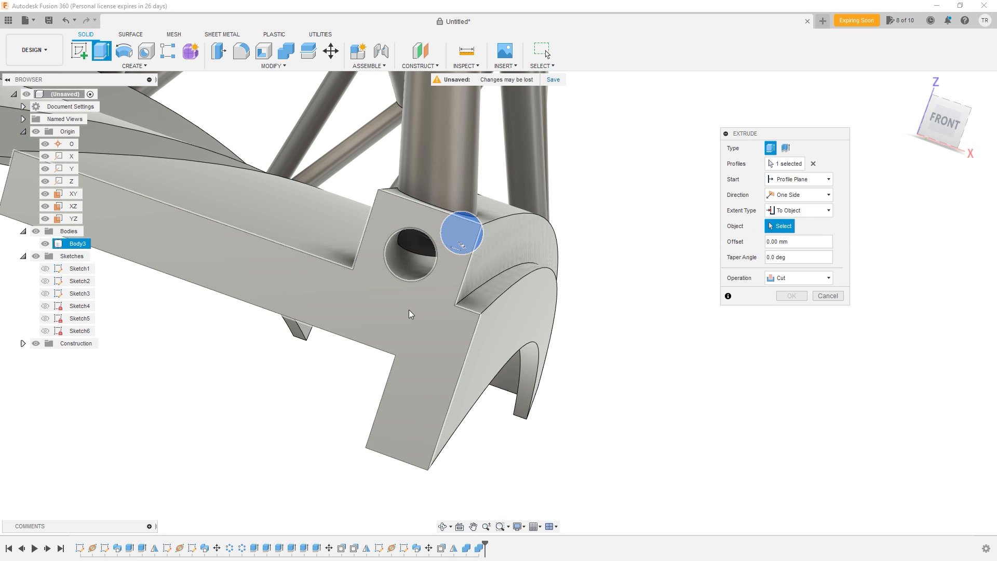
left_click(394, 325)
middle_click_drag(287, 310, 612, 342)
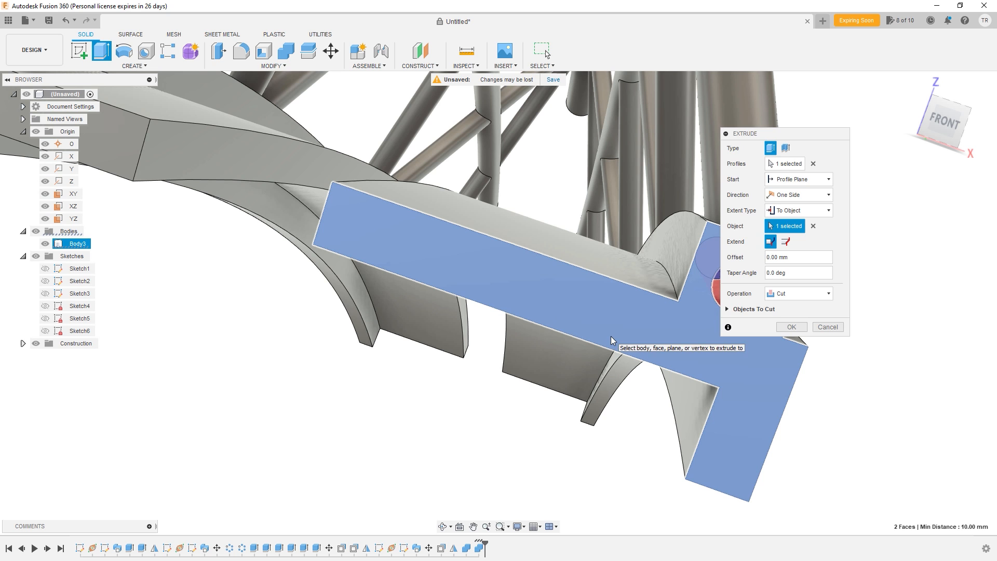
key("Return")
- Cut the recessed round face in the other deck half's tube hole flush with its end face using an Extrude To Object
middle_click_drag(503, 237, 826, 280)
middle_click_drag(398, 238, 292, 305)
middle_click_drag(627, 296, 604, 272, "shift")
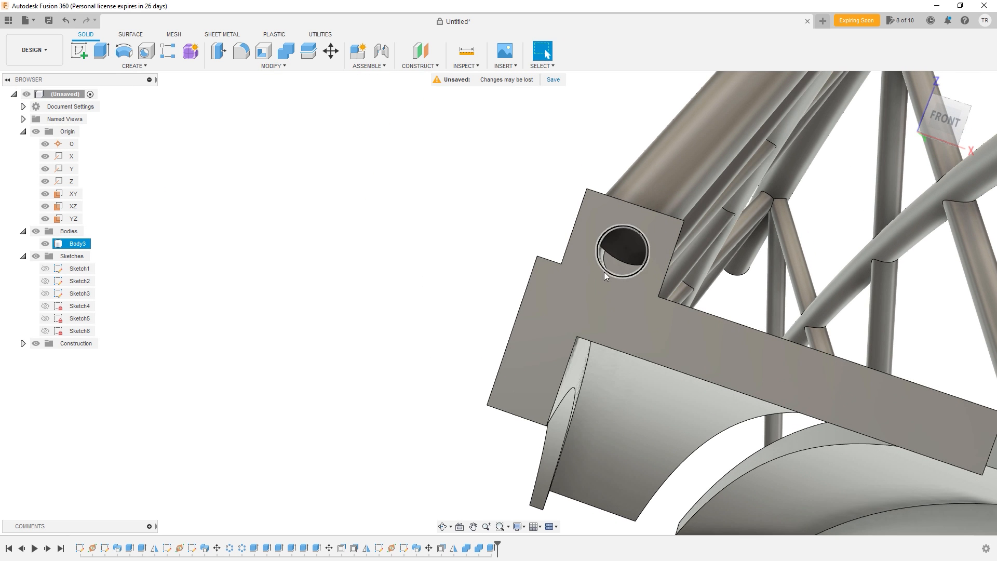
left_click(620, 259)
key("e")
left_click(808, 214)
left_click(789, 228)
left_click(663, 329)
scroll(614, 348, "down", 3)
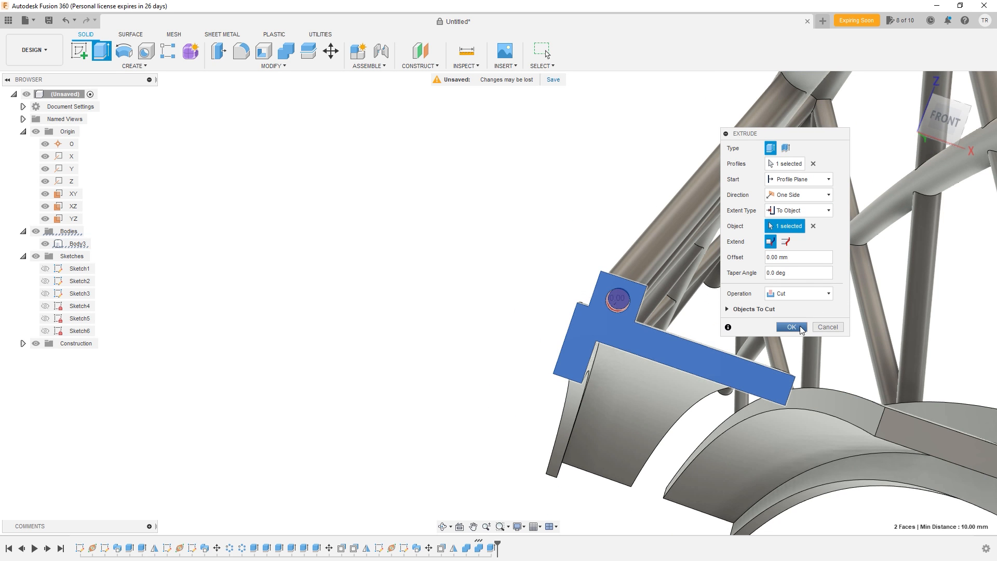
left_click(801, 328)
mouse_move(575, 337)
middle_mouse_down()
mouse_move(688, 335)
mouse_move(575, 343)
middle_mouse_up()
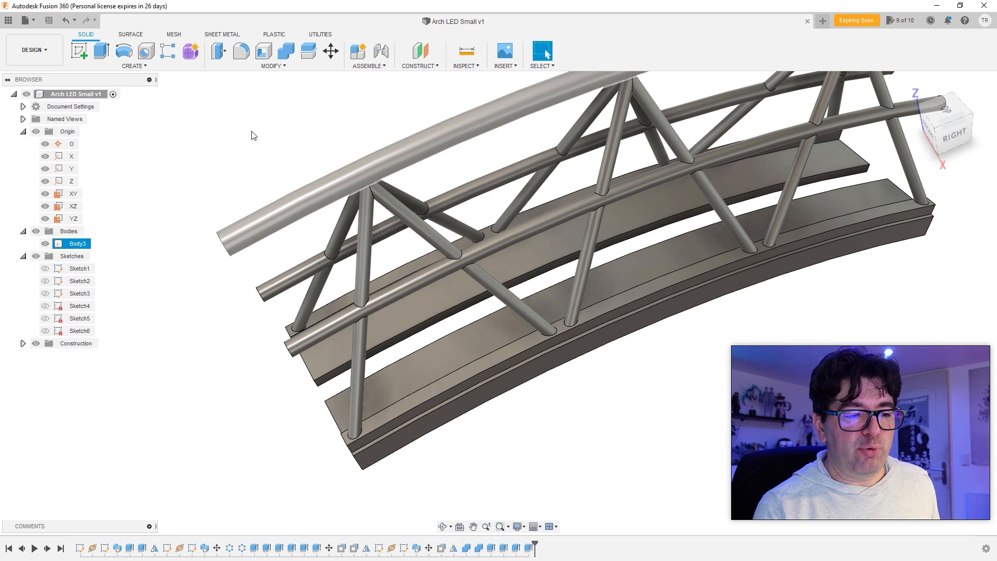
- Place a 2 mm diameter Cylinder base on the deck's outer side face at the middle of the span
middle_click_drag(383, 169, 533, 234, "shift")
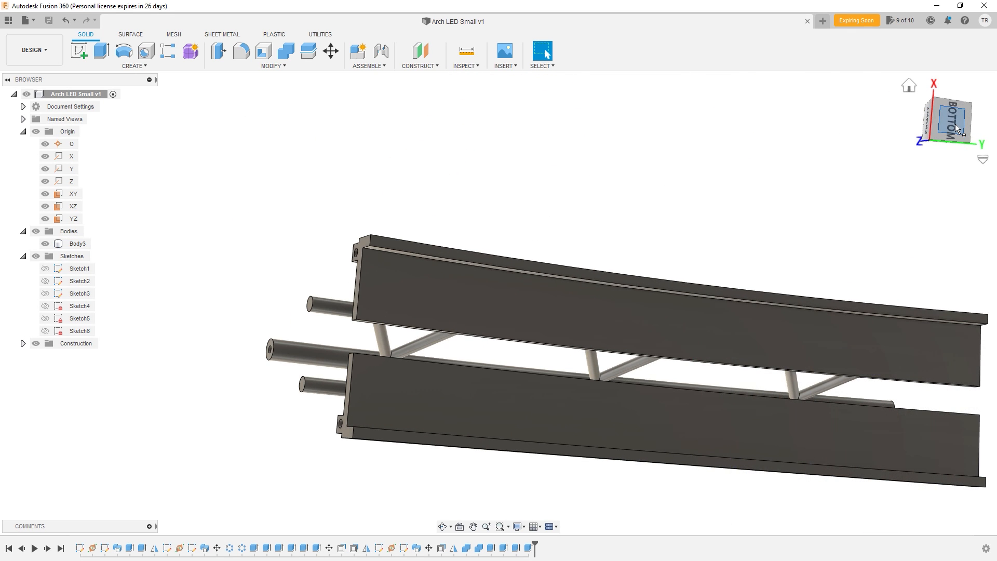
left_click(954, 124)
scroll(527, 375, "up", 5)
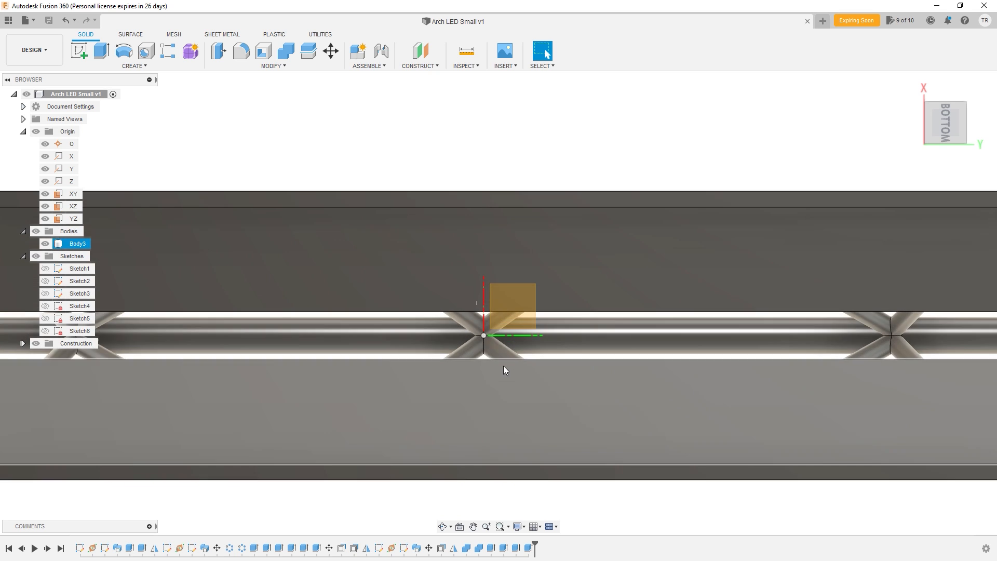
left_click(134, 66)
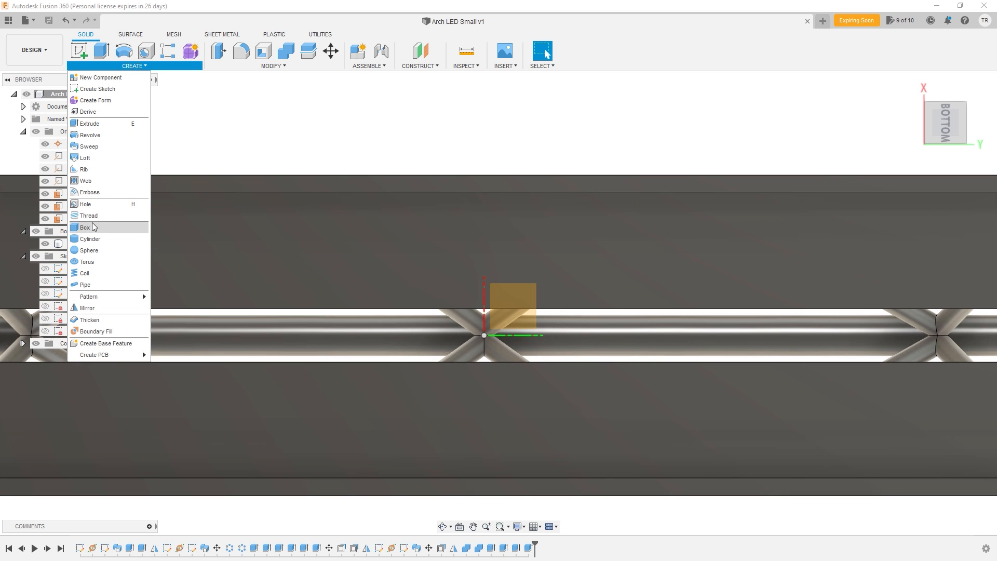
left_click(95, 239)
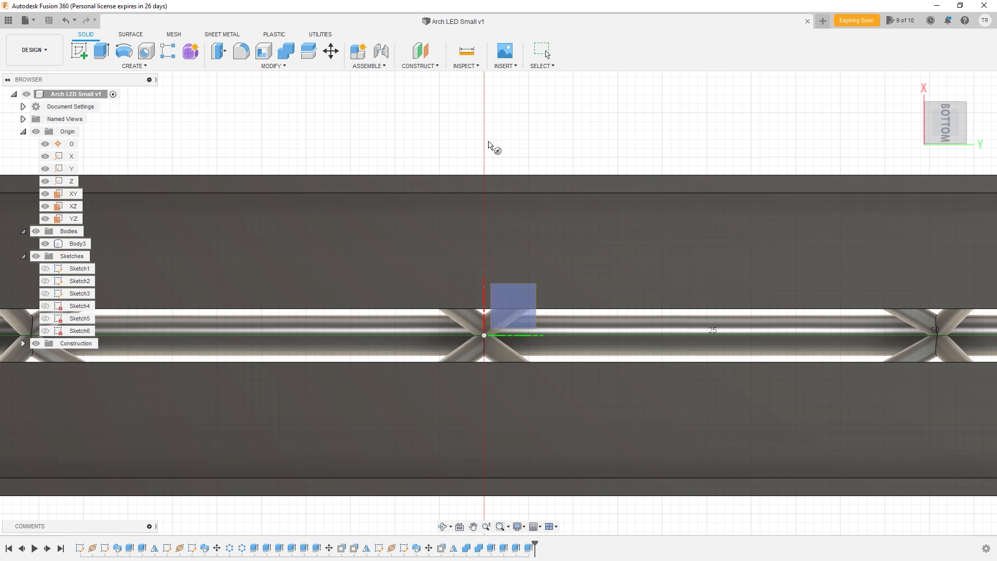
left_click(490, 182)
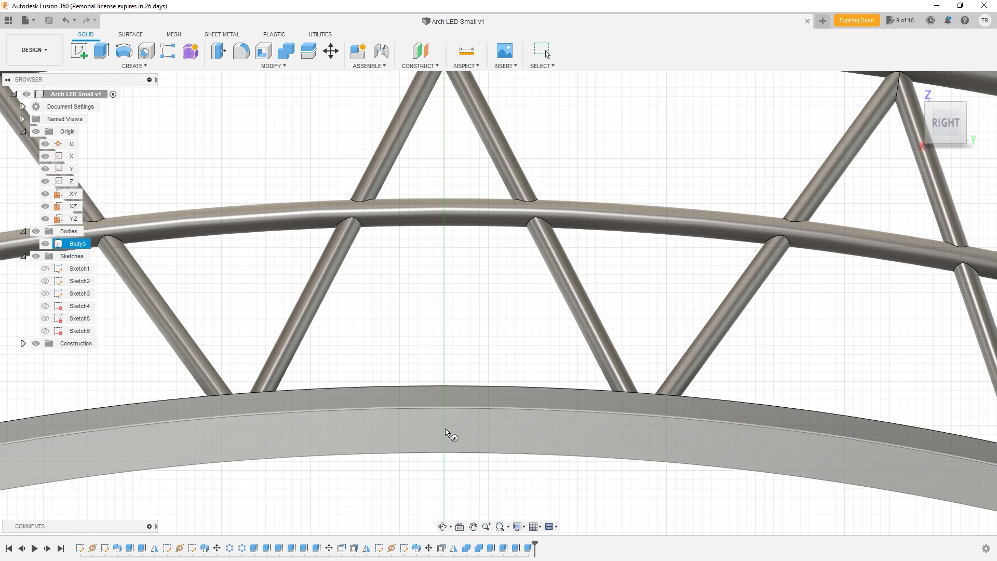
left_click(444, 427)
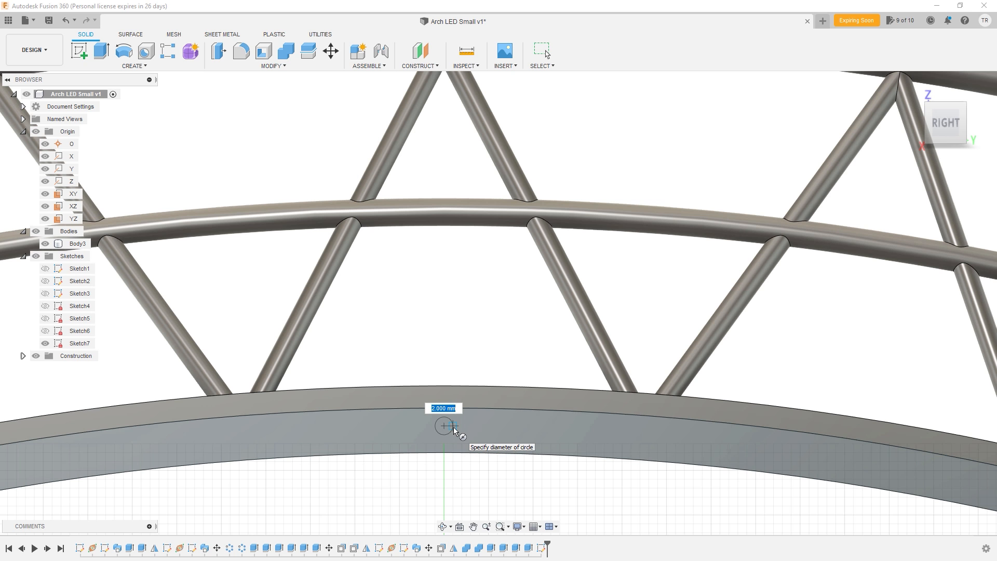
key("Tab")
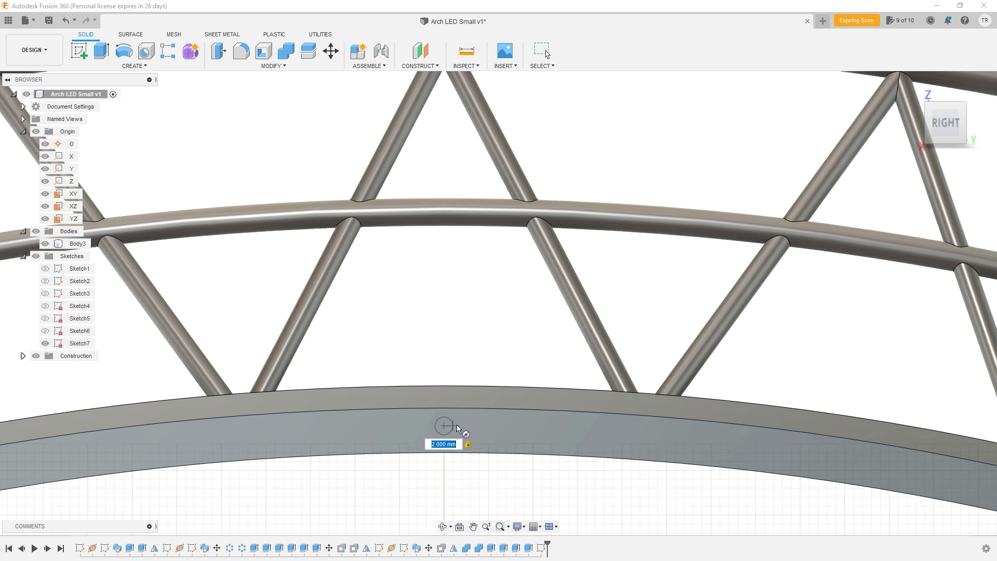
middle_click_drag(470, 435, 423, 478, "shift")
scroll(443, 450, "down", 5)
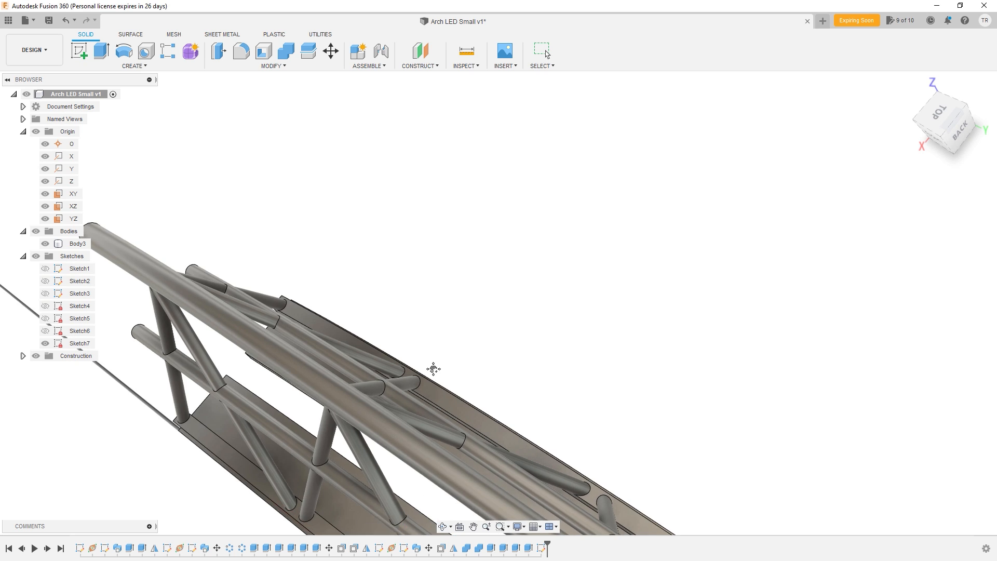
scroll(434, 320, "up", 3)
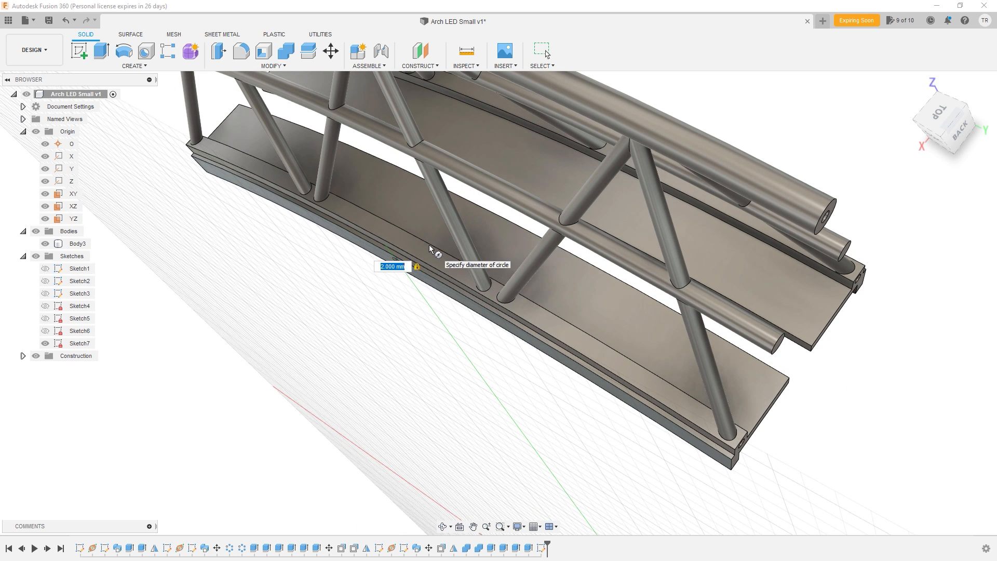
key("Return")
- Give the cylinder a 10 mm height outward from the deck and create it as a new body
left_click_drag(387, 273, 344, 304)
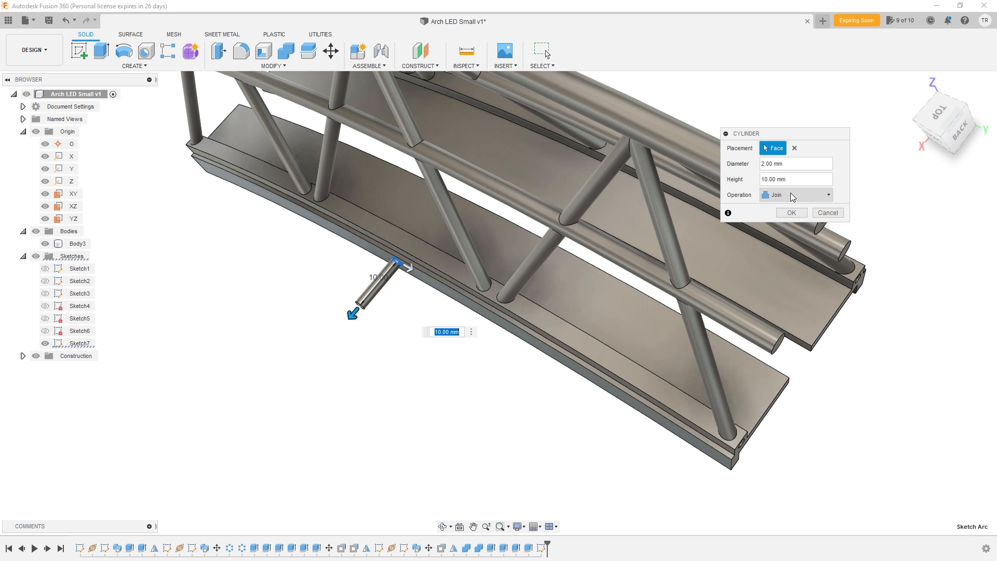
left_click(761, 195)
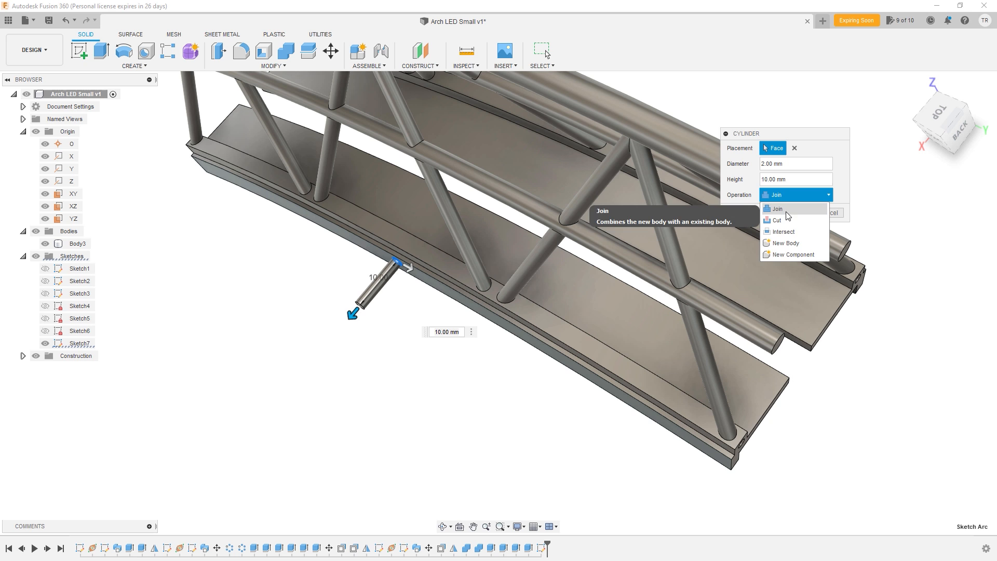
left_click(780, 244)
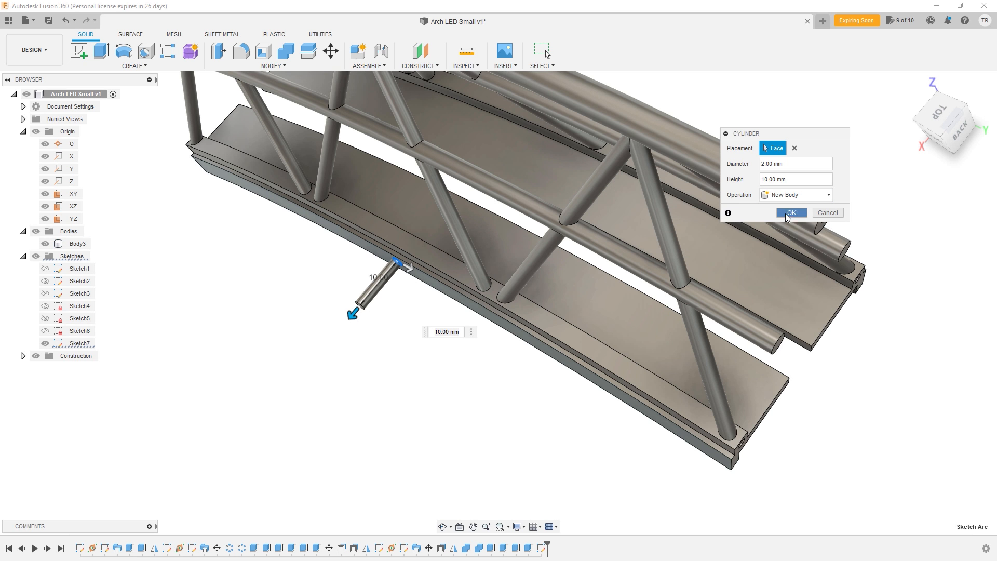
left_click(789, 213)
- Duplicate the small cylinder body in place by copying and pasting it
middle_click_drag(423, 347, 443, 358)
left_click(439, 332)
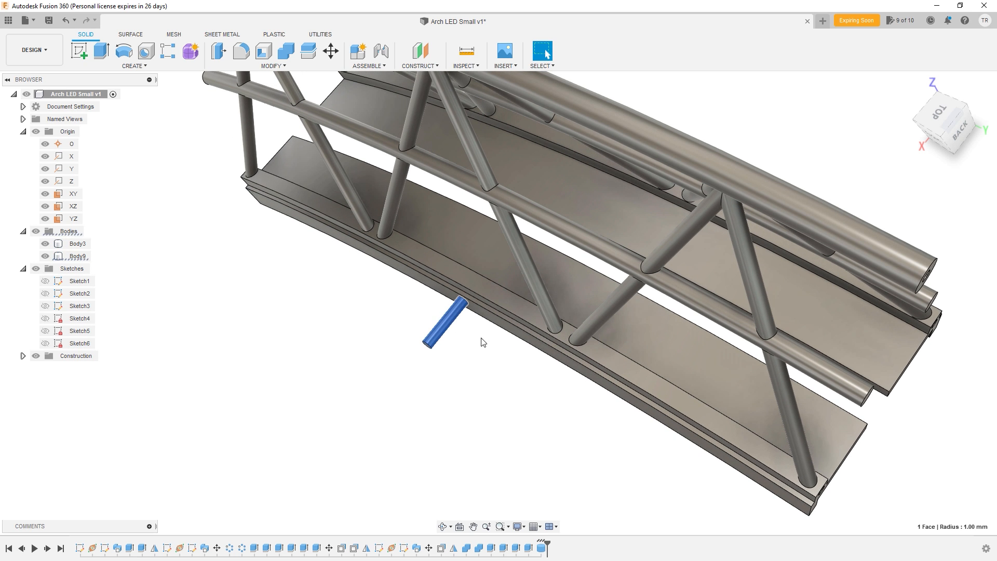
left_click(78, 256)
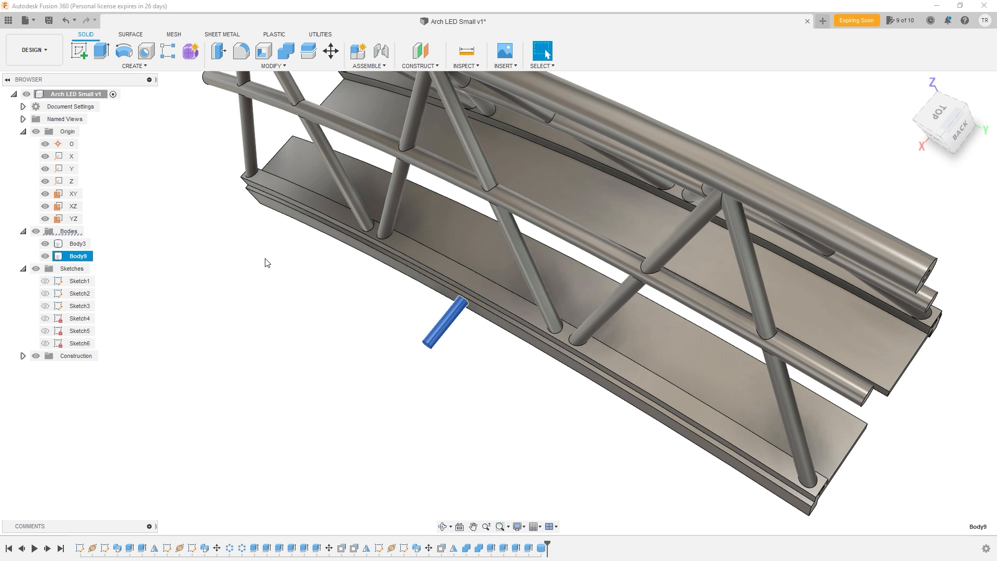
key("ctrl+c")
key("ctrl+v")
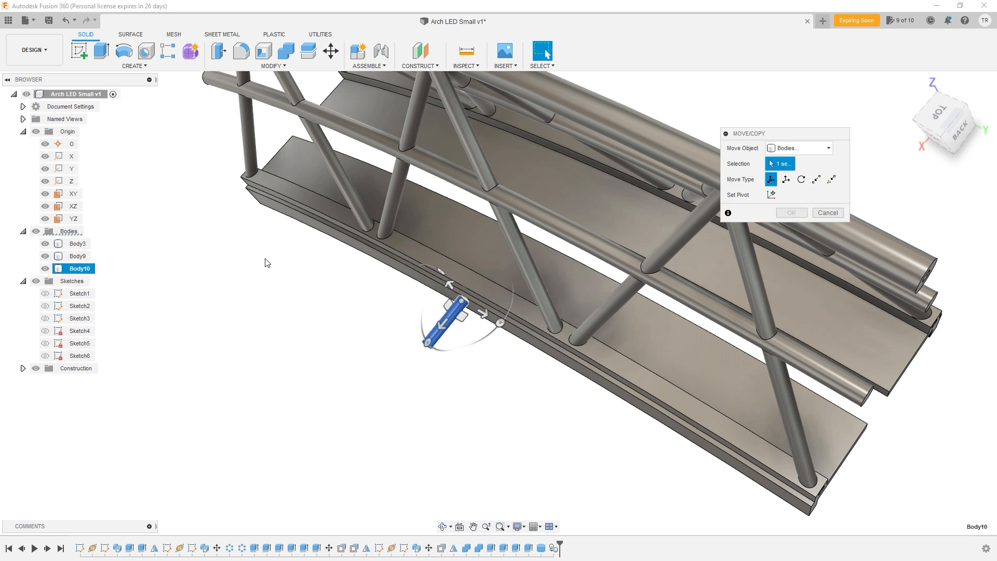
- Set the copied cylinder's pivot at its mid-length with a Z distance of -5 mm, and rotate it -90 degrees about Y
left_click(770, 195)
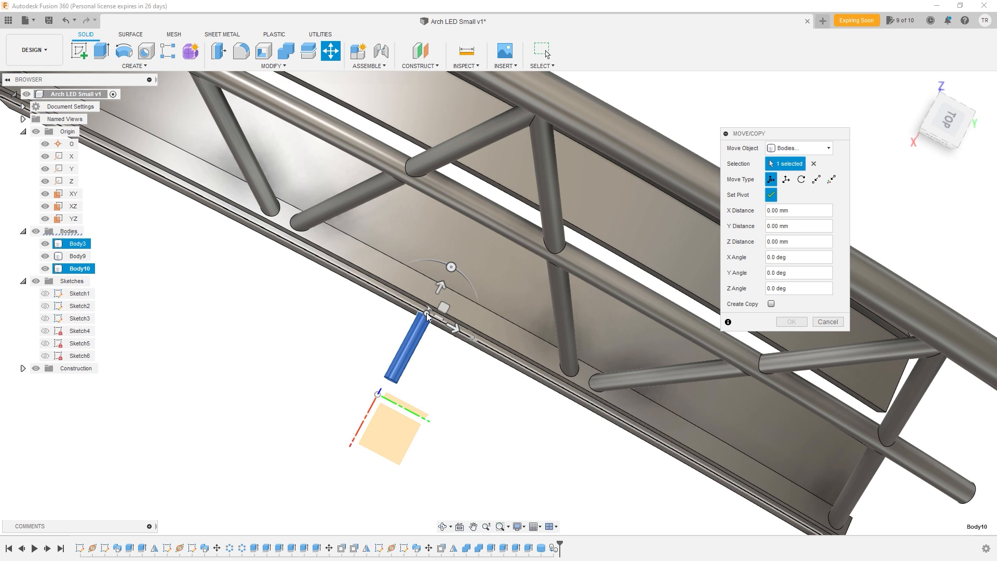
left_click_drag(427, 315, 393, 385)
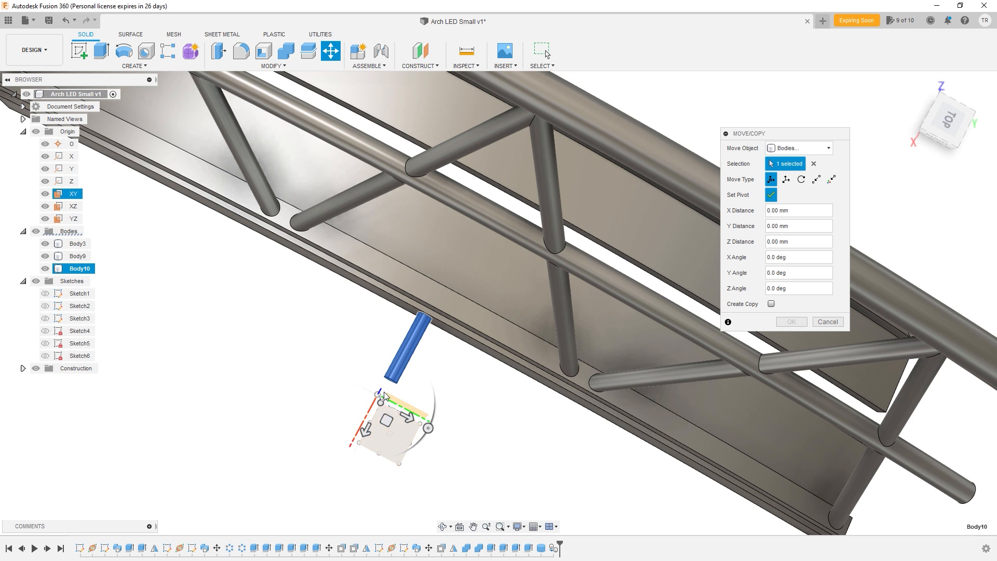
left_click_drag(371, 408, 393, 384)
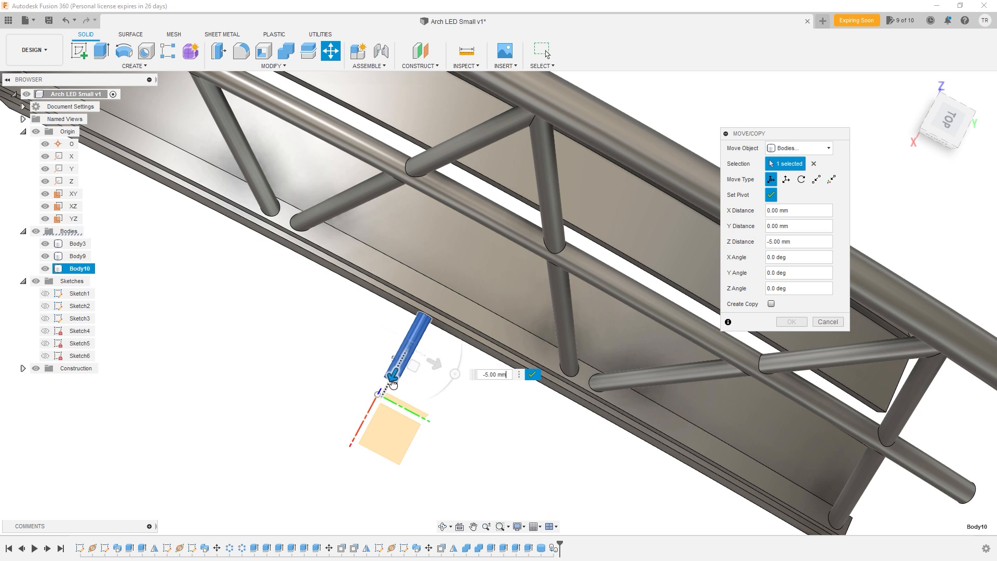
middle_click_drag(510, 420, 493, 349, "shift")
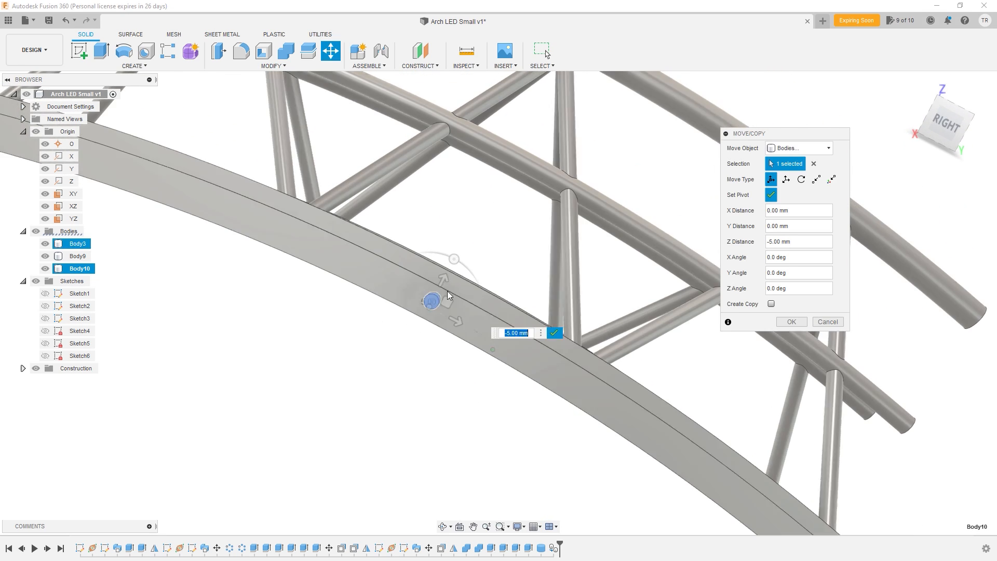
middle_click_drag(444, 283, 435, 414, "shift")
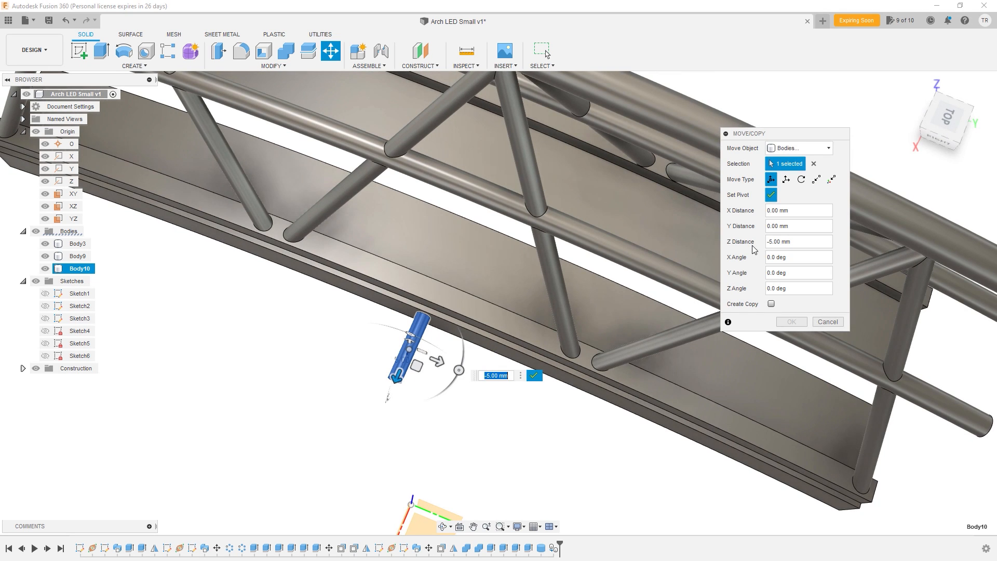
left_click_drag(447, 381, 388, 397)
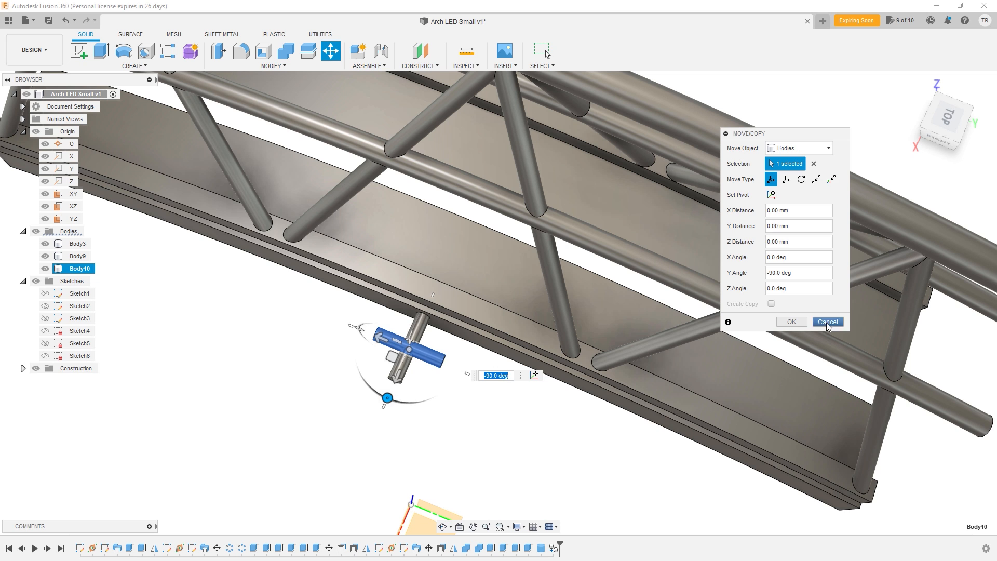
left_click(791, 321)
- Combine the two crossed cylinders into a single cross-shaped body using Join
middle_click_drag(423, 365, 429, 365, "shift")
scroll(428, 365, "down", 4)
scroll(428, 366, "up", 7)
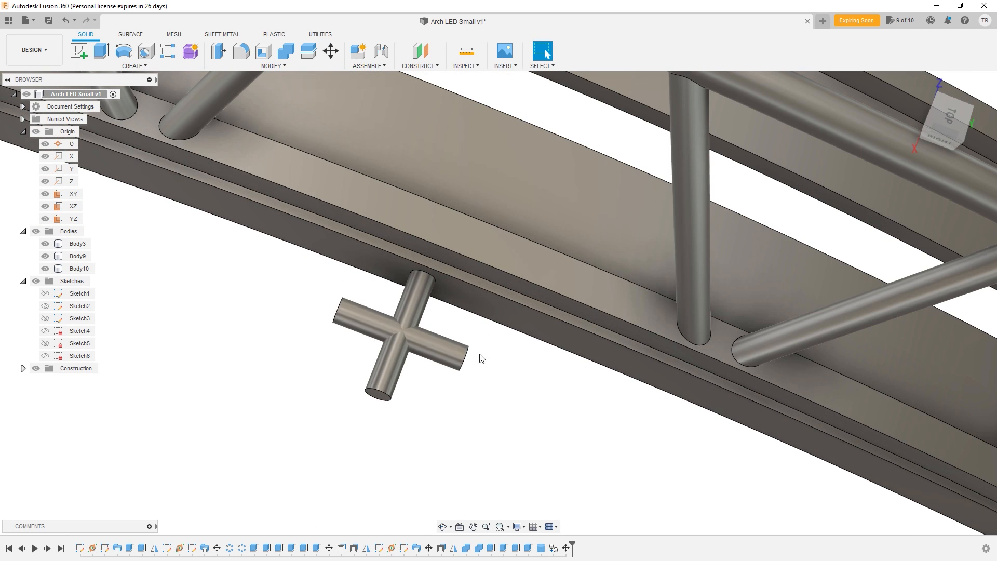
left_click(285, 51)
left_click(306, 154)
left_click(399, 332)
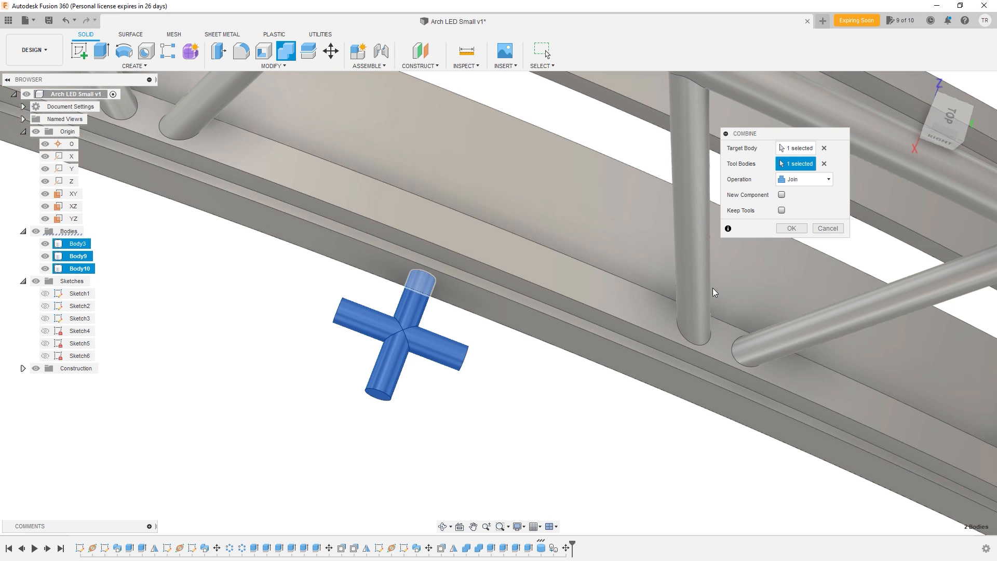
left_click(791, 228)
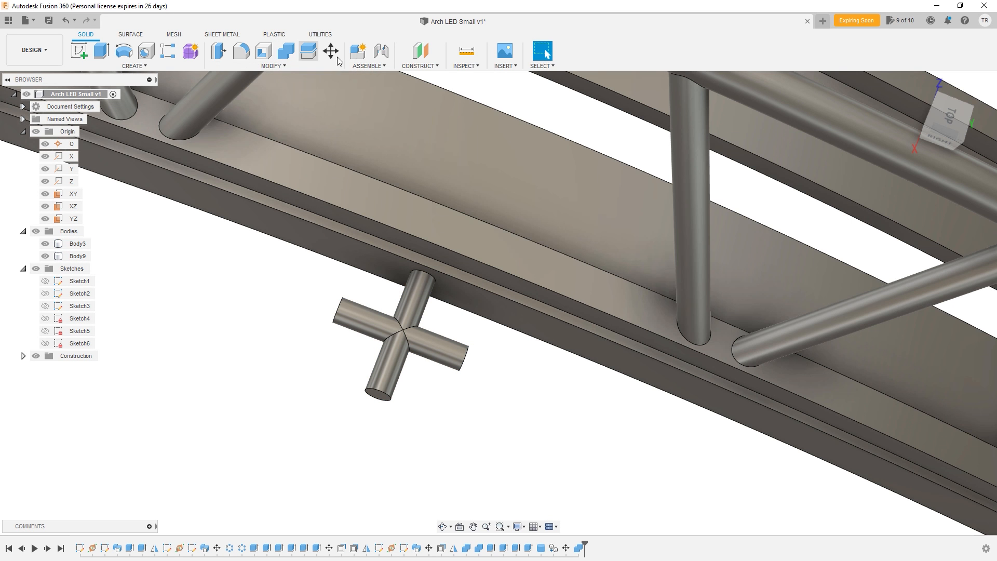
- Rotate the cross-shaped body 45 degrees about its X axis so its arms form an X
left_click(336, 57)
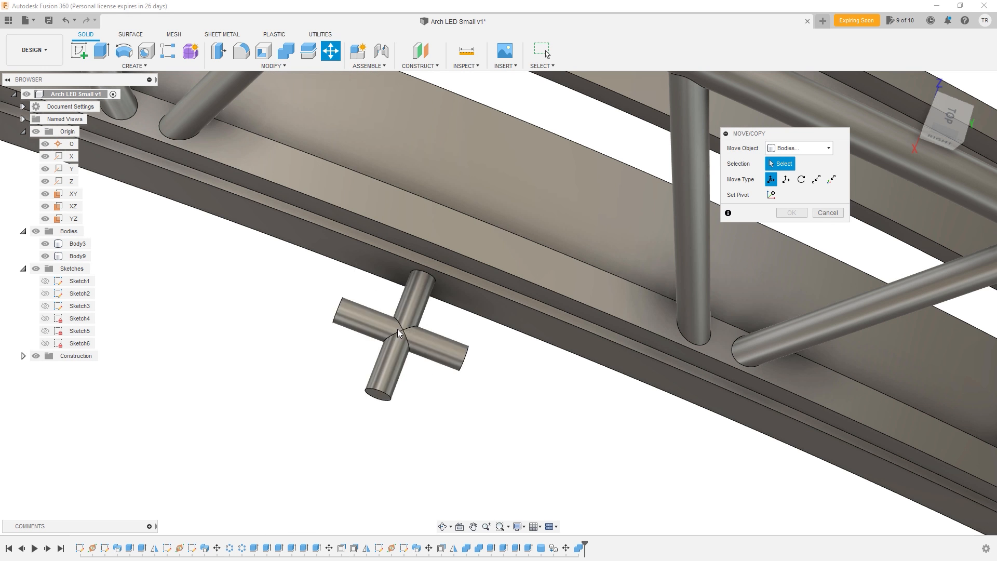
left_click(402, 328)
left_click(400, 332)
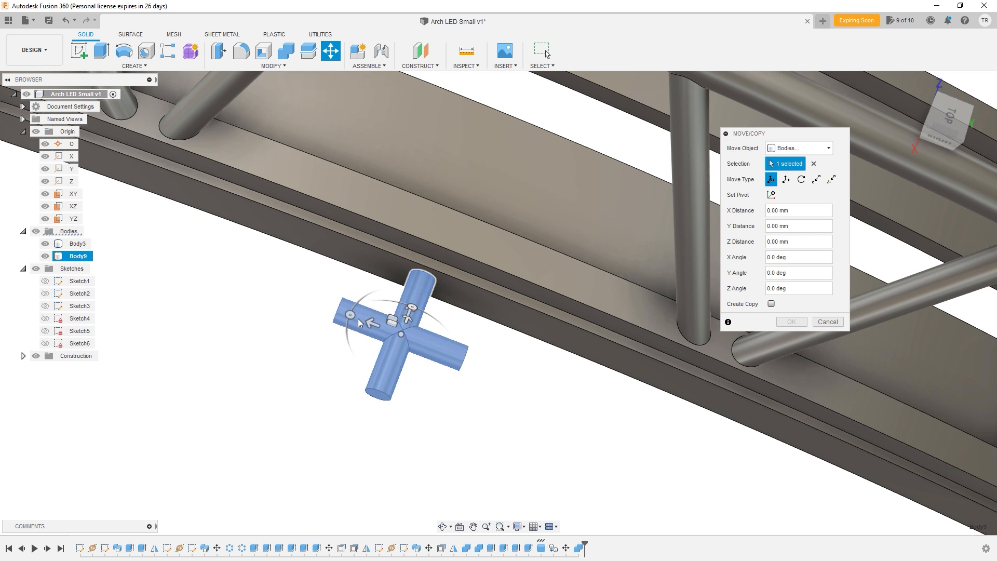
middle_click_drag(442, 334, 482, 340, "shift")
left_click_drag(342, 328, 346, 367)
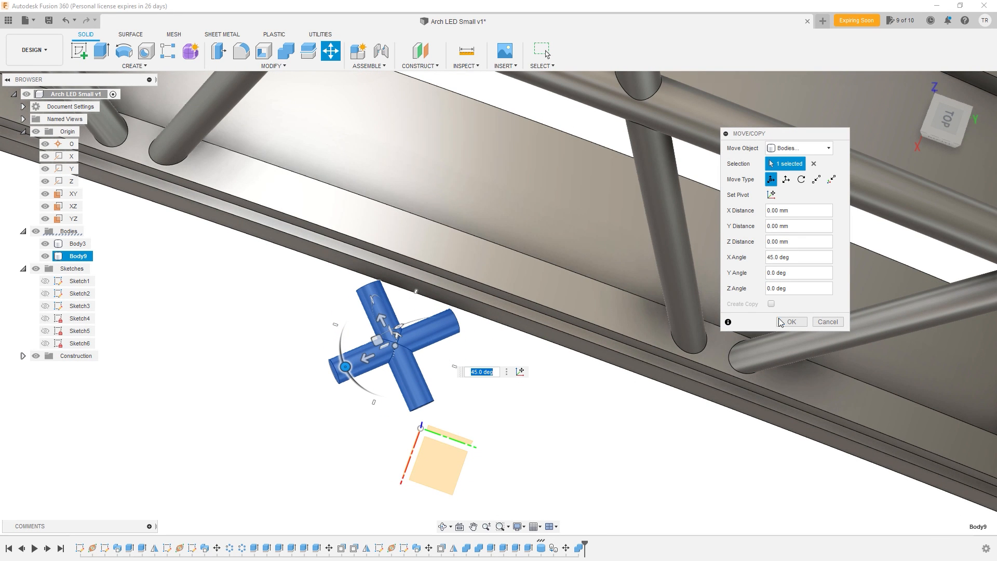
left_click(781, 322)
- Lengthen the cross's arms by extruding their end faces outward with Join, using 2 mm for the first one
scroll(499, 352, "down", 5)
scroll(484, 360, "up", 5)
middle_click_drag(484, 361, 522, 281, "shift")
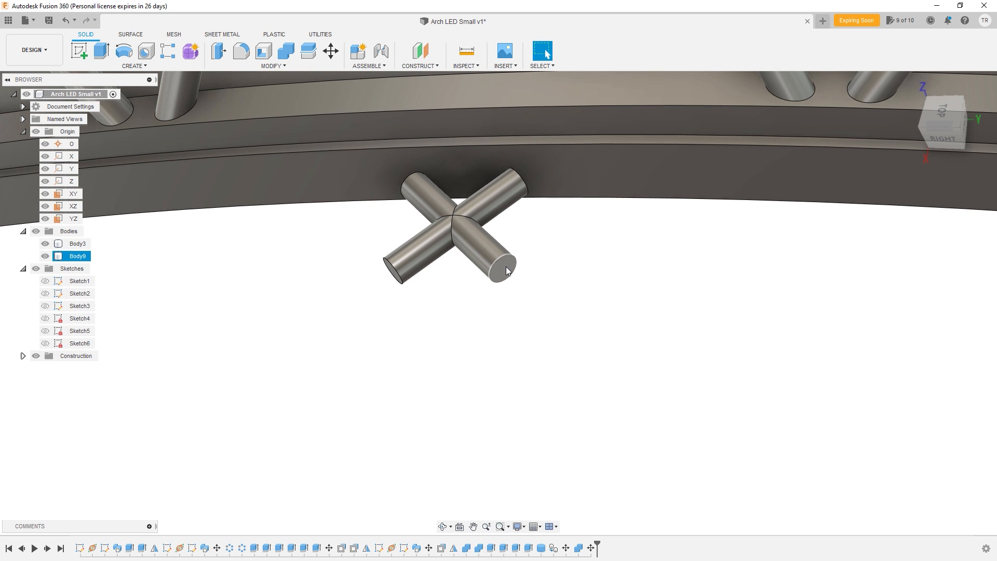
middle_click_drag(365, 295, 421, 283, "shift")
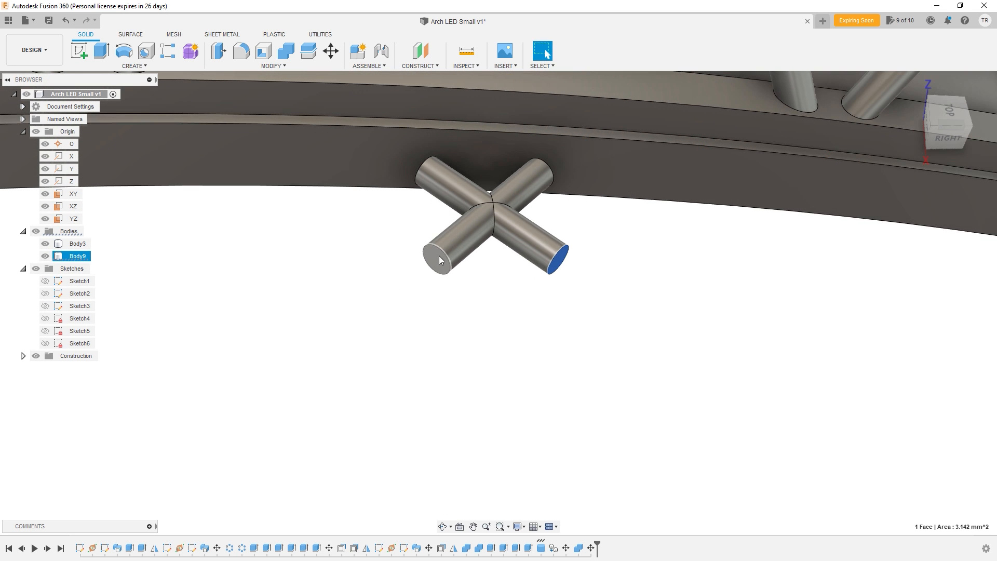
key("e")
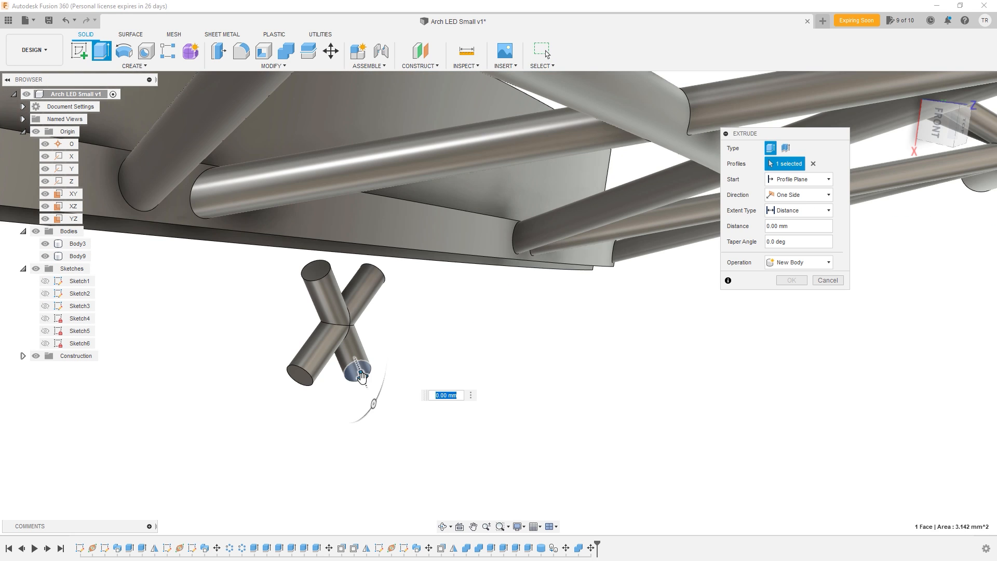
left_click_drag(362, 377, 369, 403)
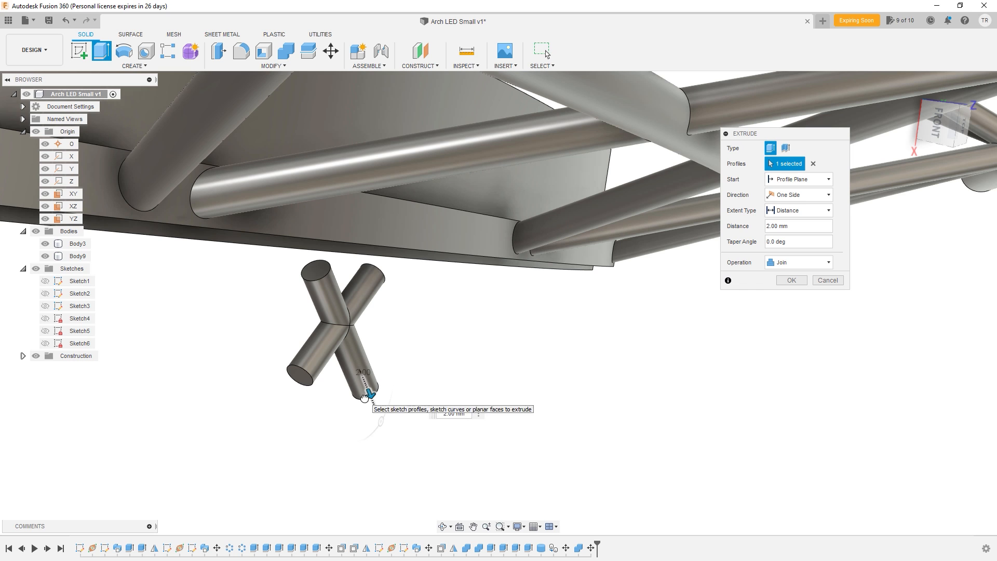
key("Return")
left_click(303, 377)
key("e")
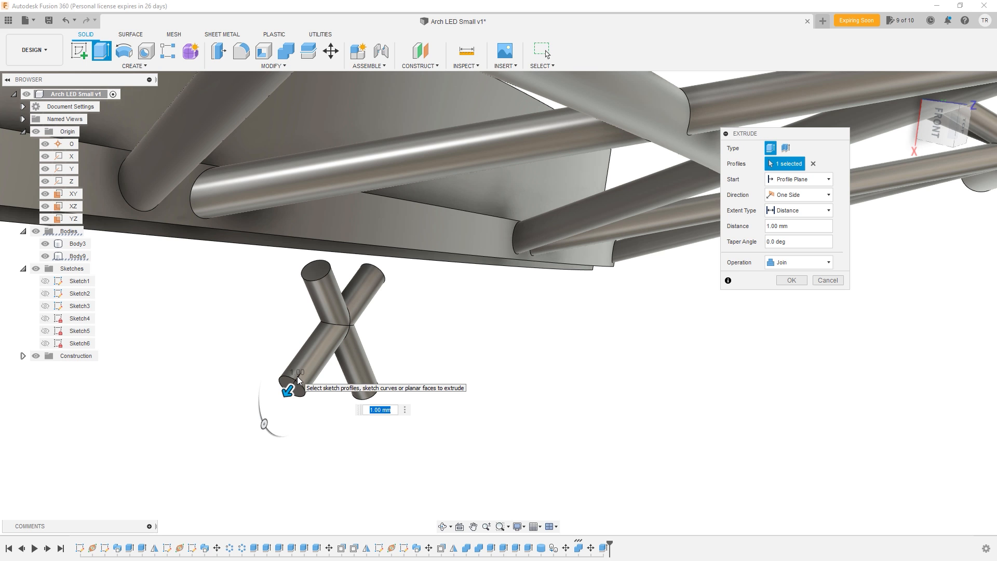
key("Return")
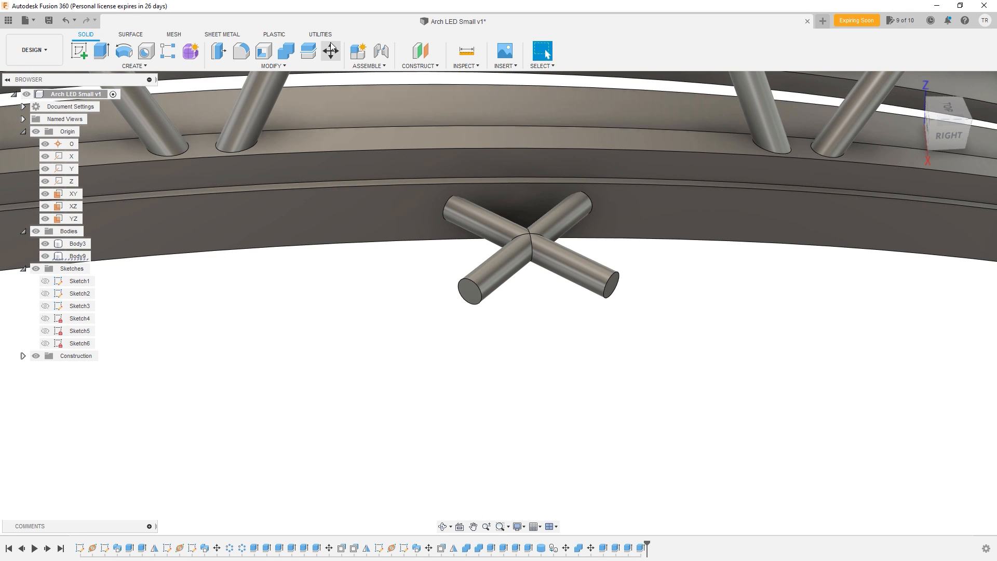
- Move the cross body inward from the deck's side with a Z distance of 23 mm, centring it between the two deck beams
left_click(331, 51)
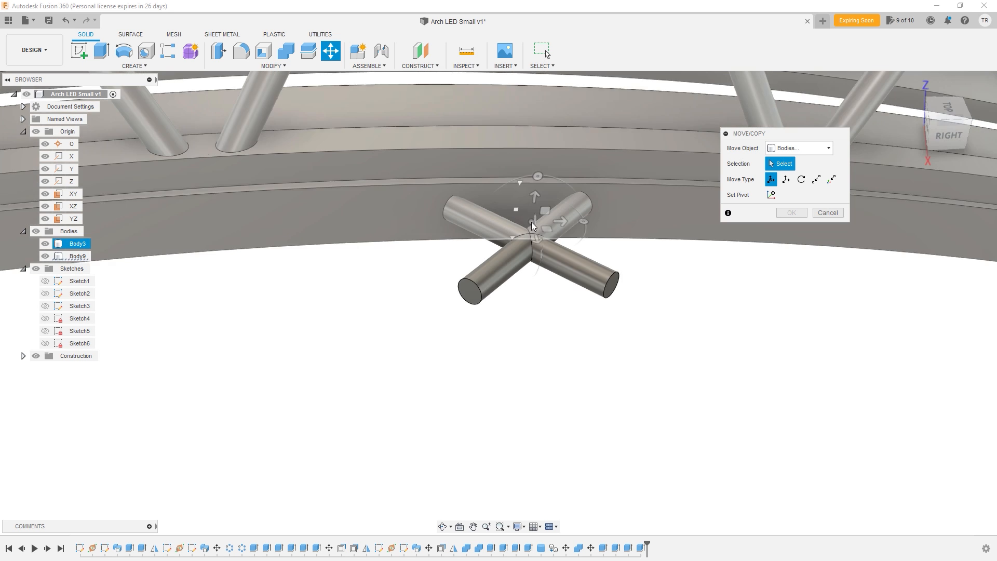
left_click(551, 254)
middle_click_drag(578, 301, 535, 332, "shift")
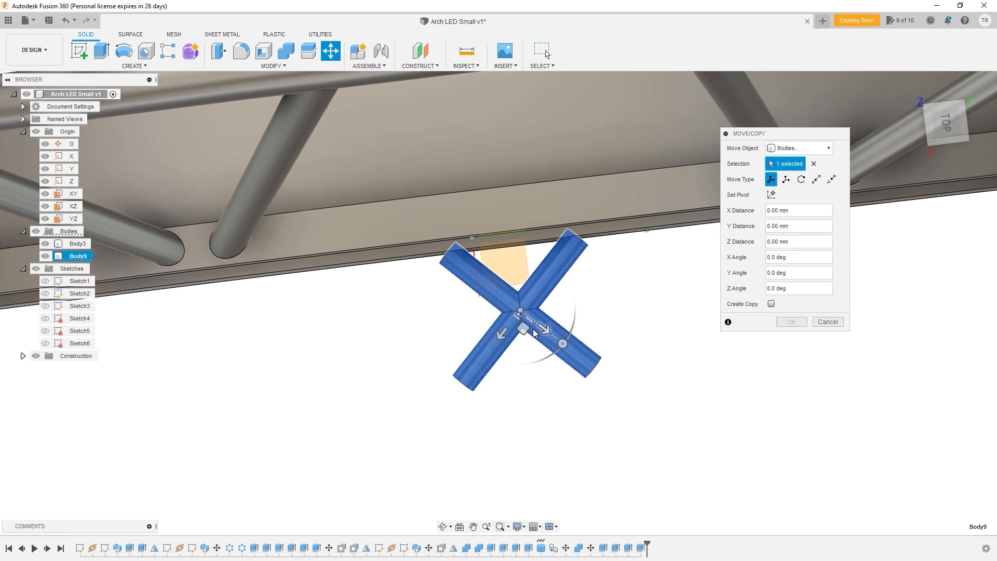
left_click(771, 195)
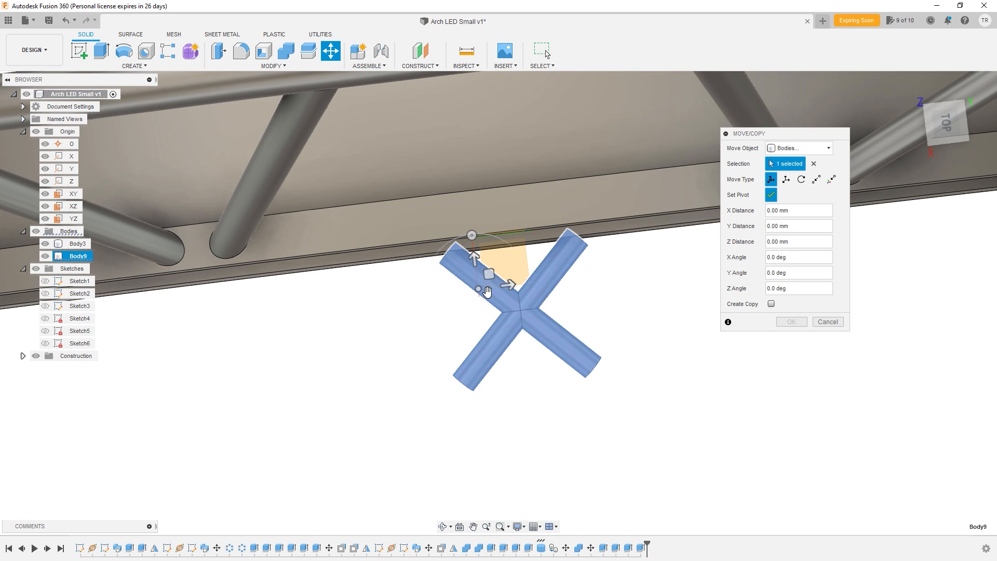
left_click_drag(480, 257, 456, 217)
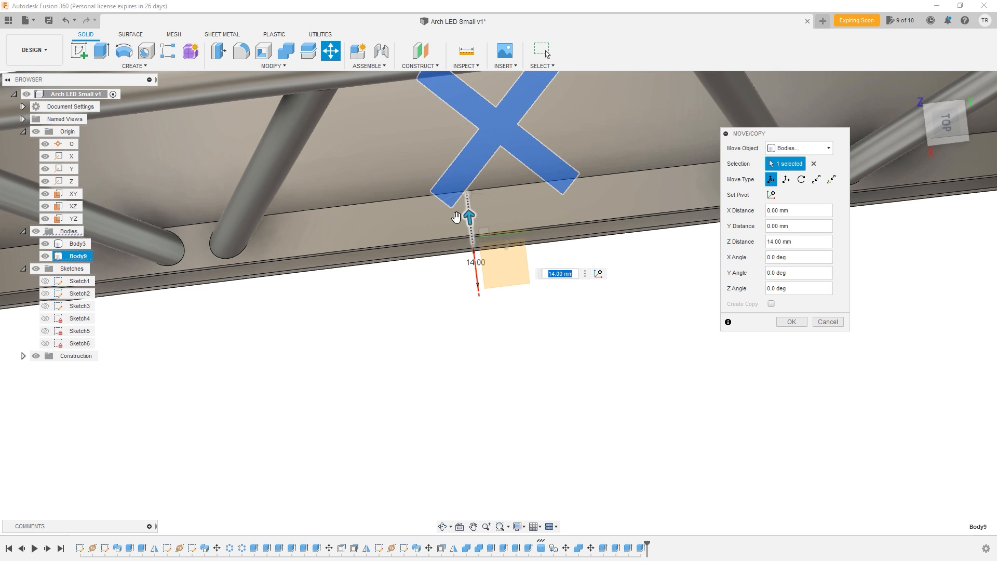
left_click(946, 124)
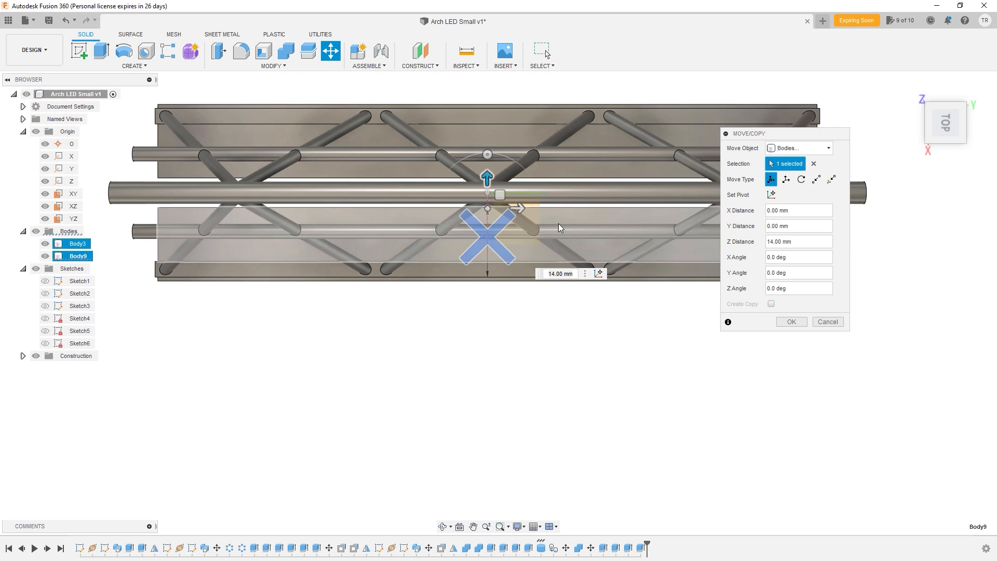
scroll(509, 269, "up", 3)
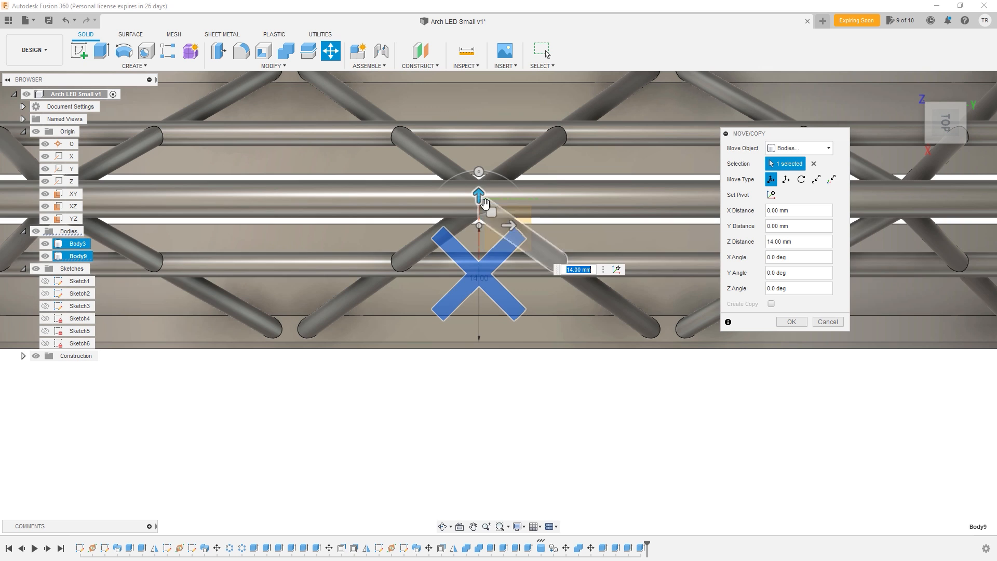
left_click_drag(479, 193, 476, 123)
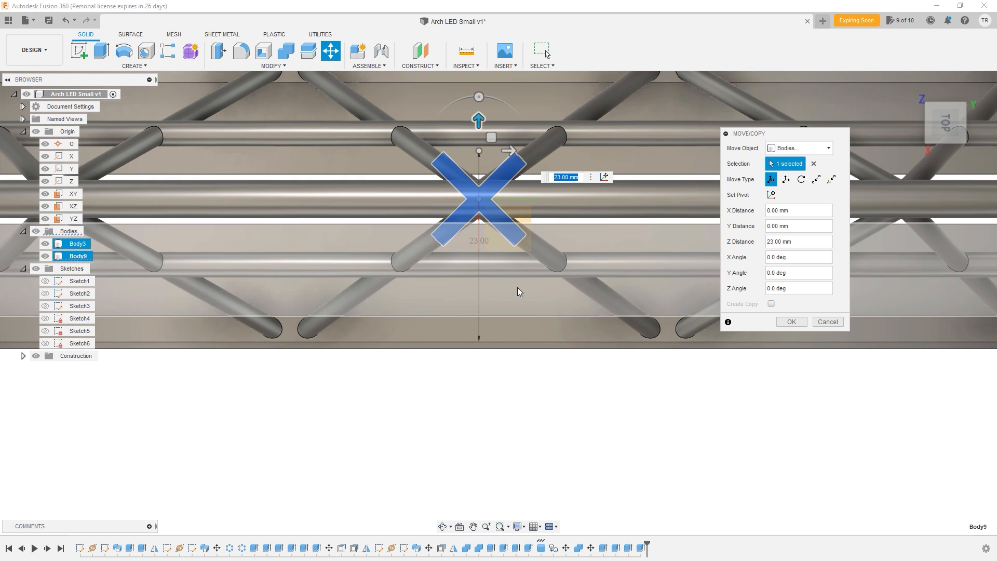
- Adjust the cross's fit between the deck beams with an X distance of 1.10 mm
middle_click_drag(550, 295, 583, 309, "shift")
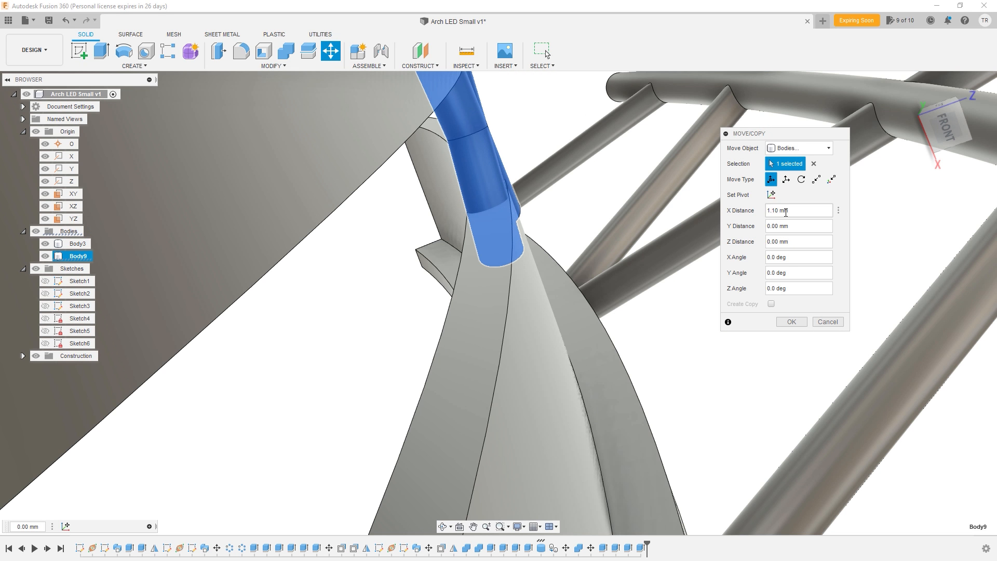
middle_click_drag(612, 250, 588, 248, "shift")
middle_click_drag(503, 248, 443, 261, "shift")
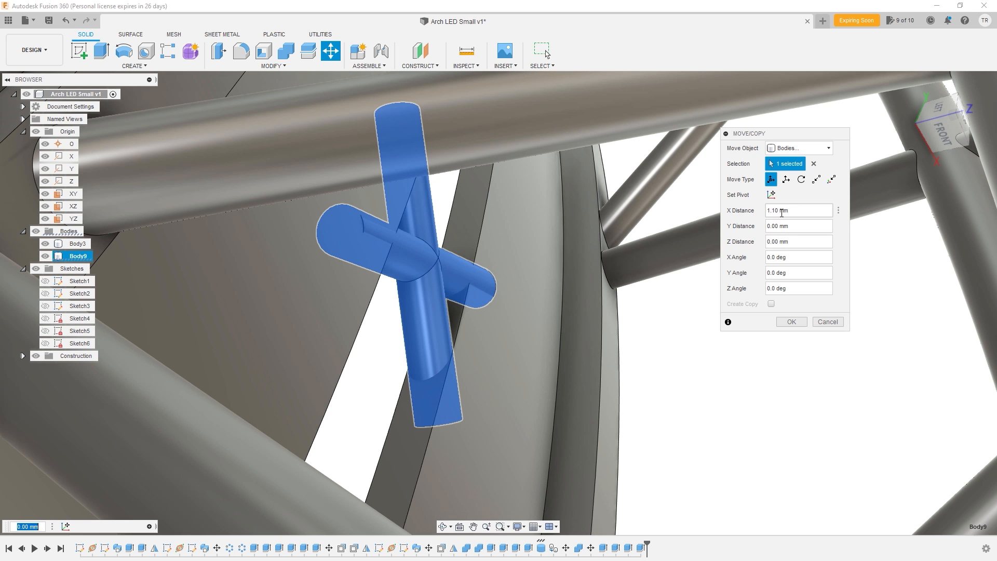
middle_click_drag(506, 267, 507, 244, "shift")
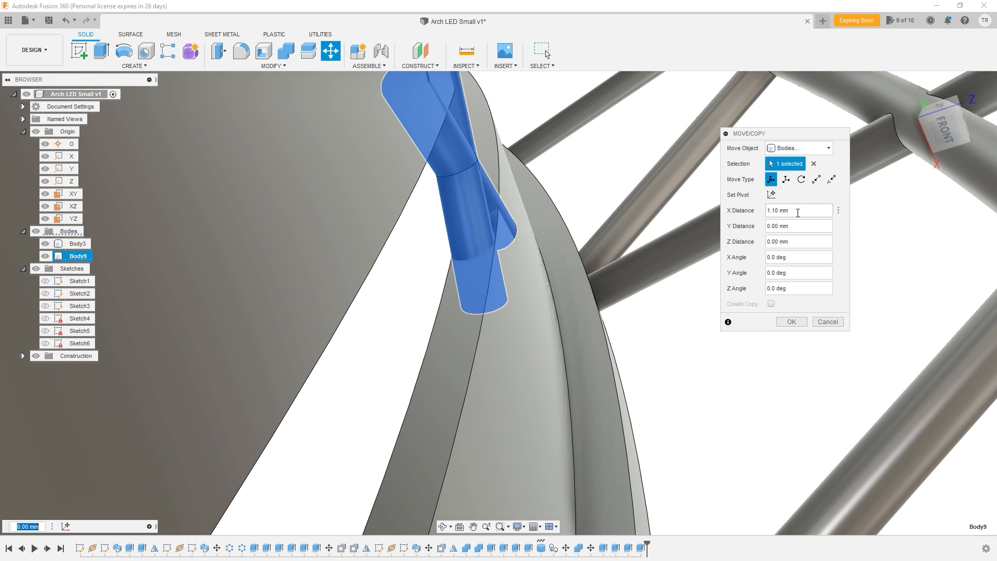
left_click(801, 180)
middle_click_drag(542, 239, 398, 169, "shift")
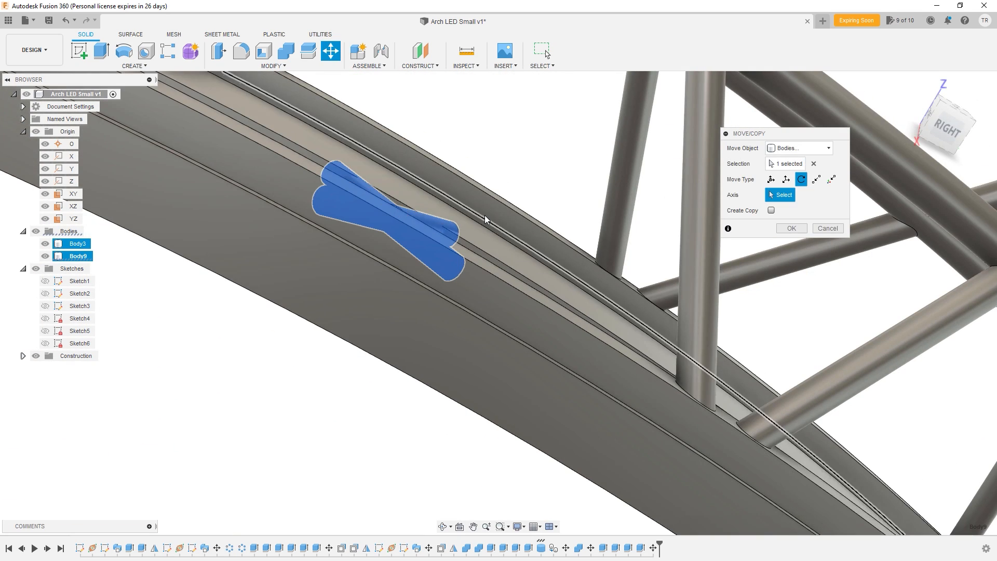
middle_click_drag(484, 216, 496, 244, "shift")
- Reselect only the cross body for a free move and shift it with an X distance of -0.25 mm
left_click(771, 180)
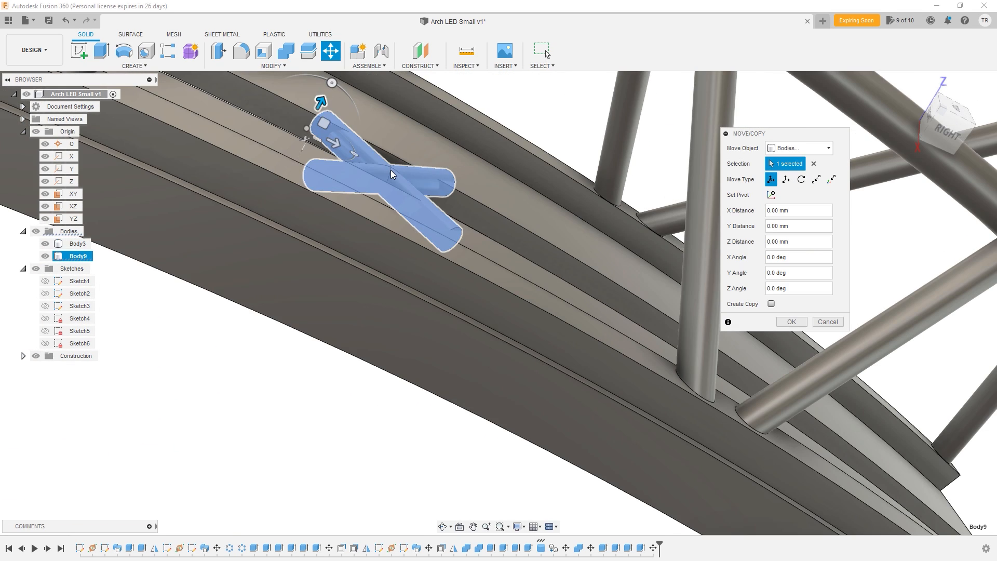
left_click(388, 166)
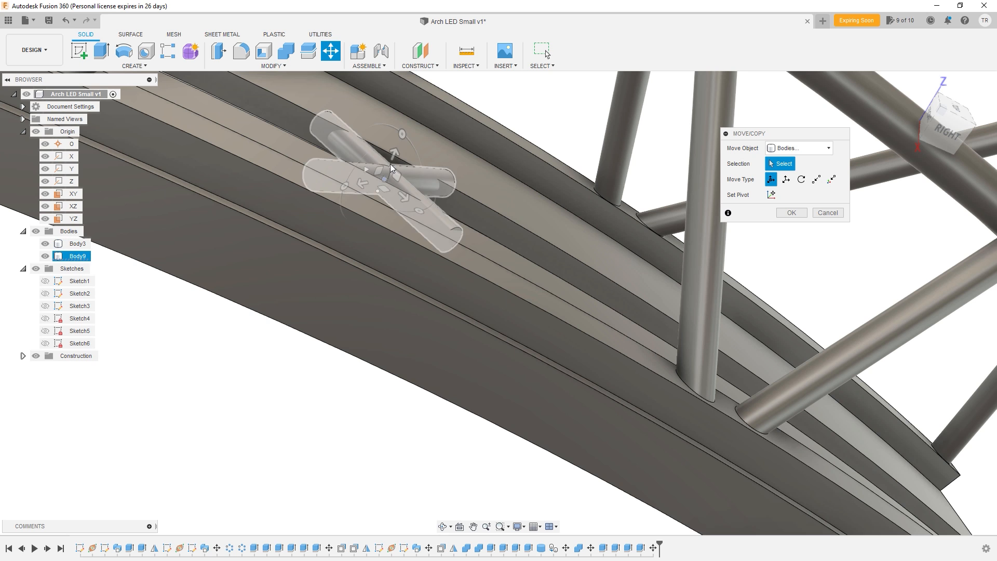
left_click(400, 155)
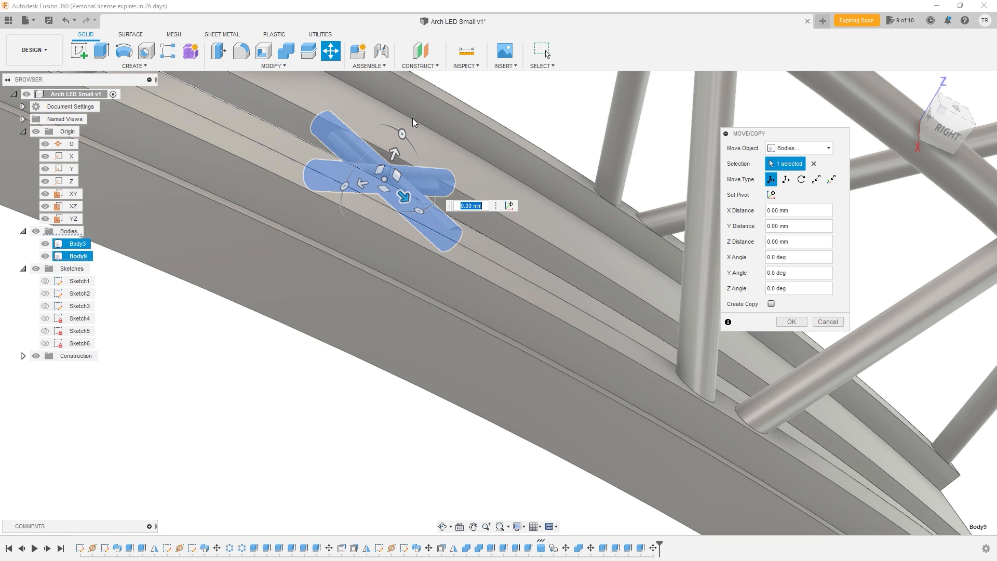
left_click(412, 118)
left_click(415, 127)
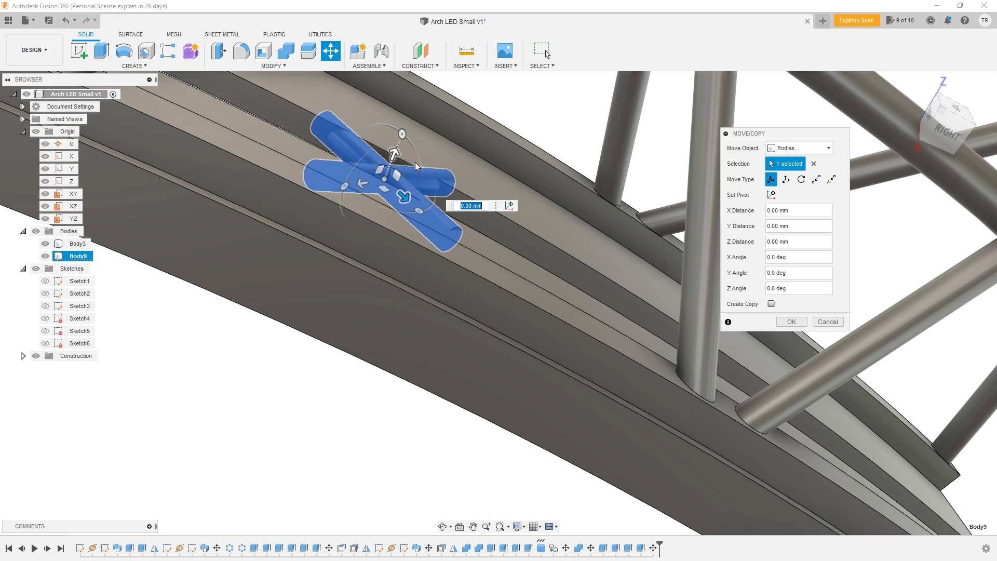
middle_click_drag(436, 239, 485, 314, "shift")
middle_click_drag(427, 252, 387, 256, "shift")
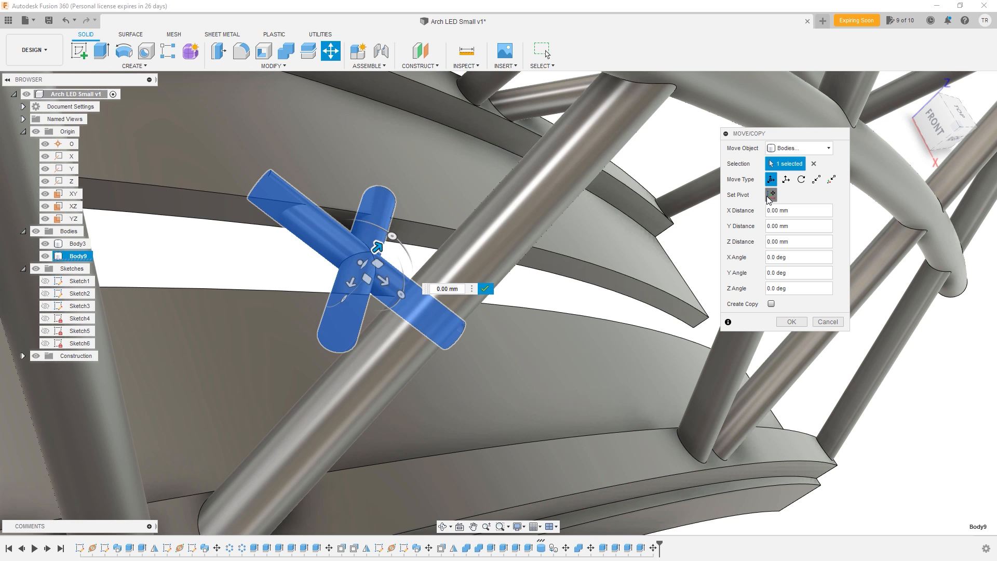
left_click(771, 195)
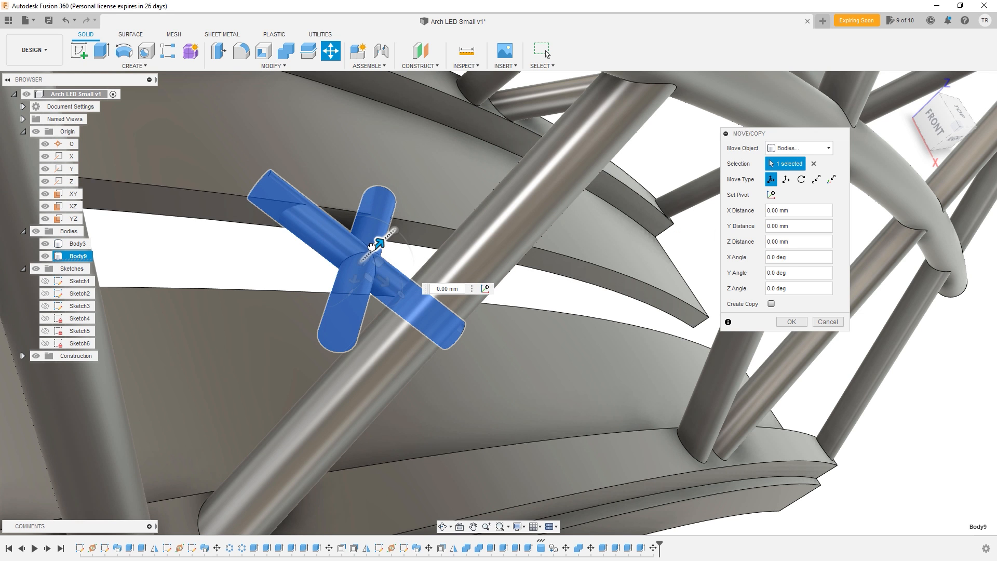
left_click_drag(374, 246, 371, 249)
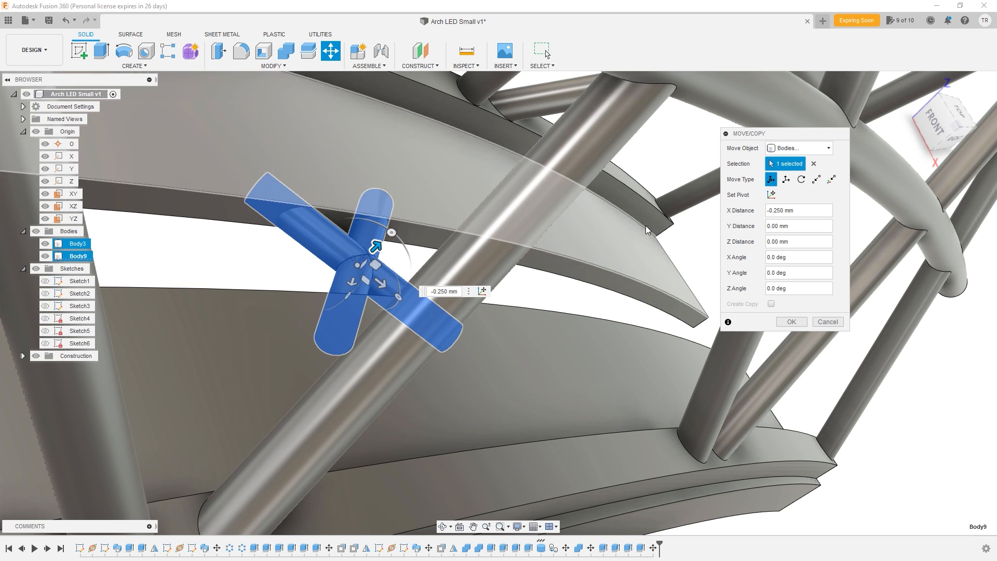
left_click(789, 322)
- Thin the cross by offsetting the cylindrical faces of its four arms by -0.1 mm
left_click(395, 218)
middle_click_drag(397, 291, 445, 242, "shift")
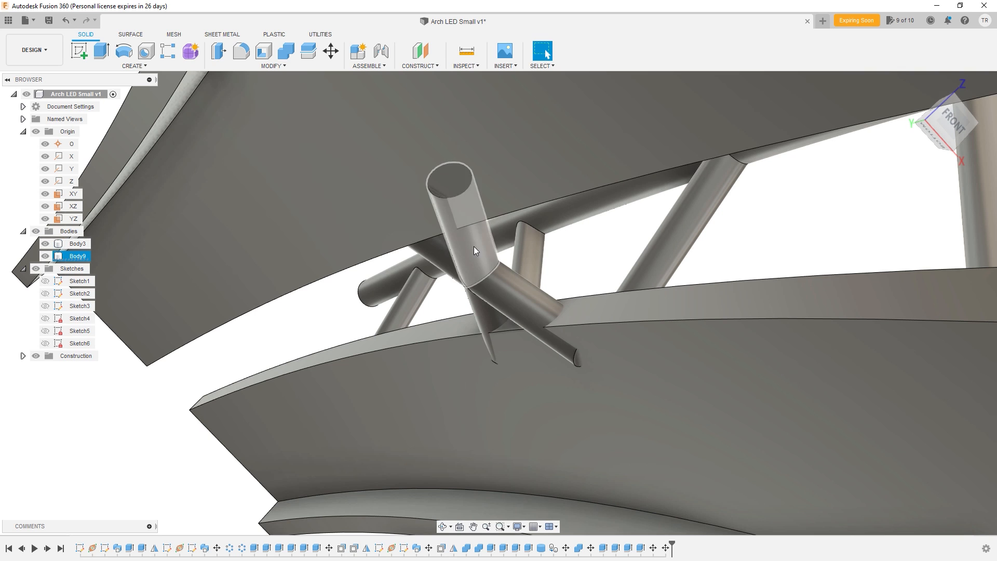
left_click(506, 285)
left_click(470, 268, "ctrl")
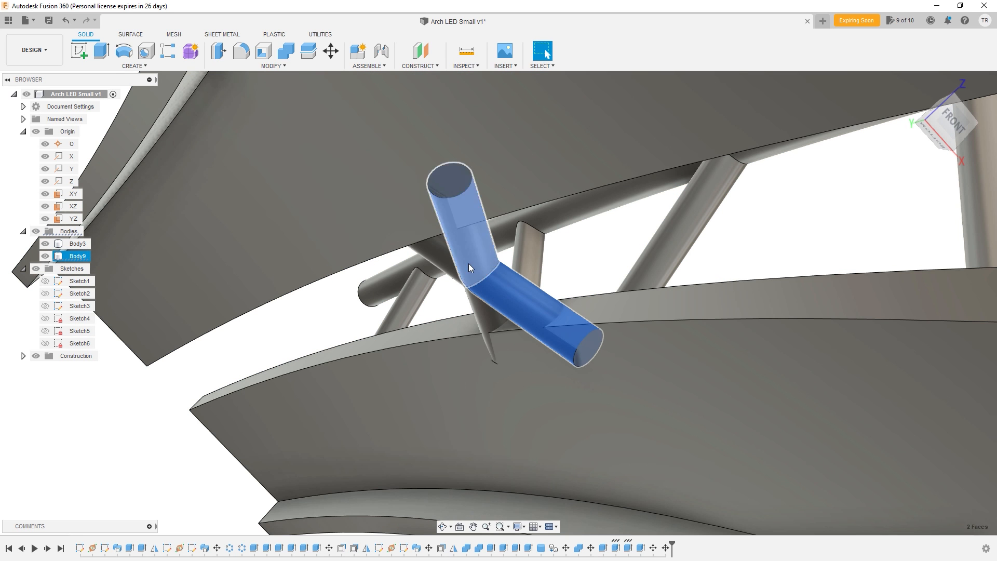
left_click(439, 261, "ctrl")
left_click(480, 316, "ctrl")
middle_click_drag(480, 316, 215, 105, "shift")
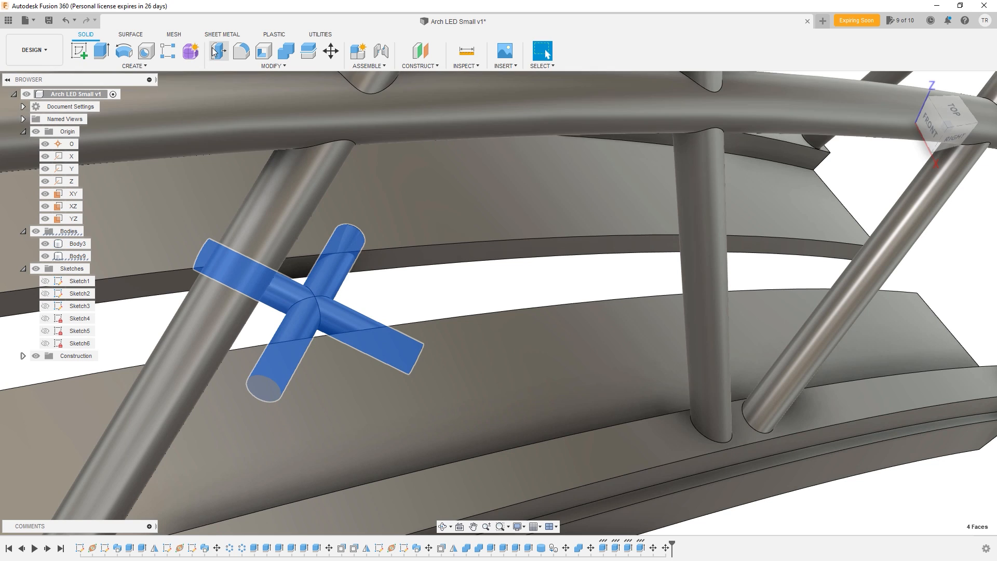
key("q")
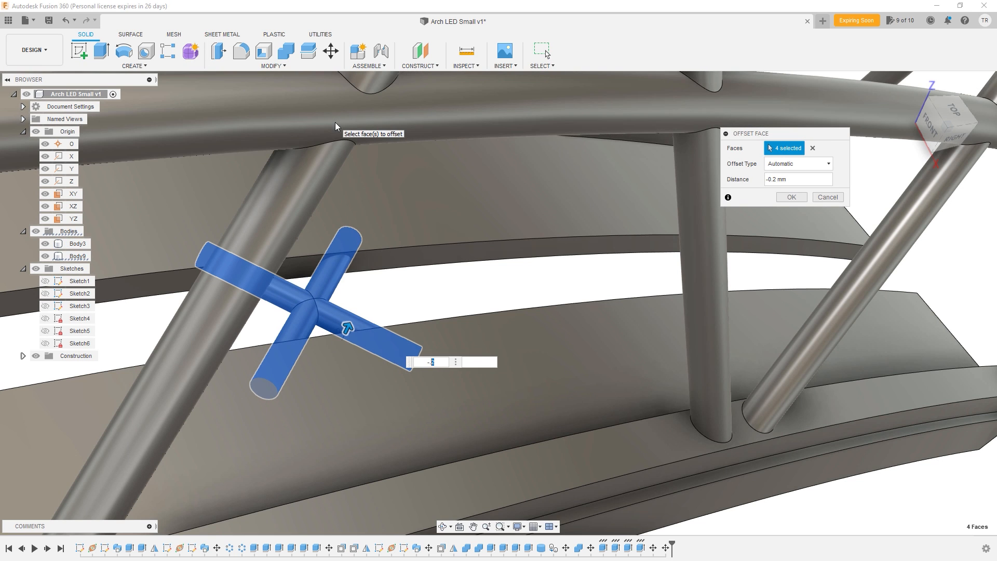
type("1")
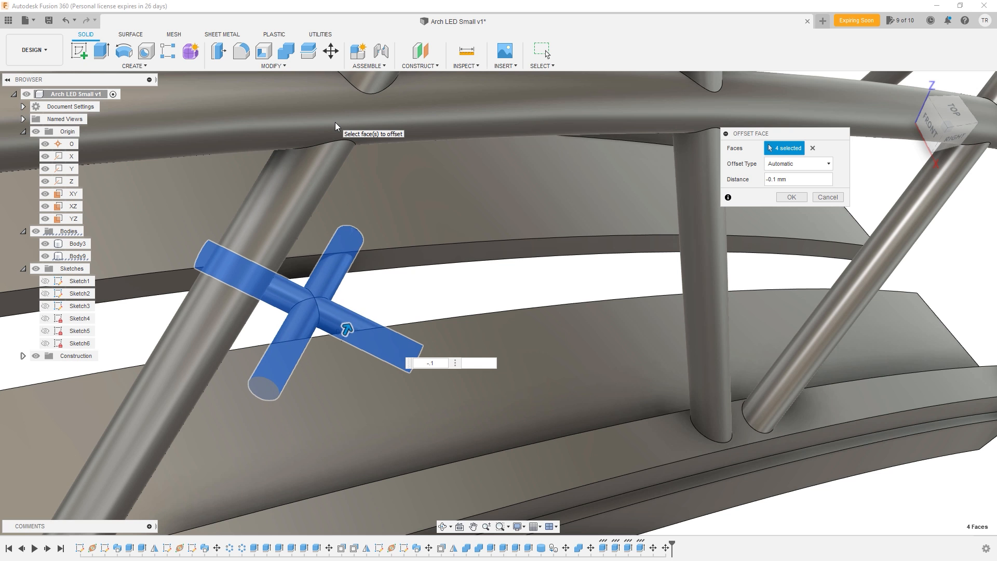
key("Return")
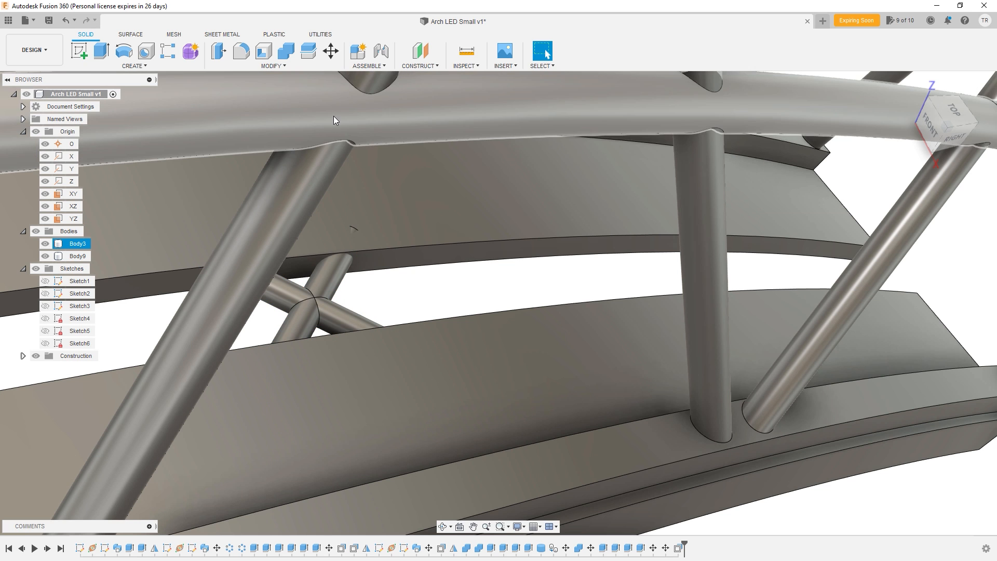
middle_click_drag(365, 302, 434, 281, "shift")
middle_click_drag(457, 202, 429, 221, "shift")
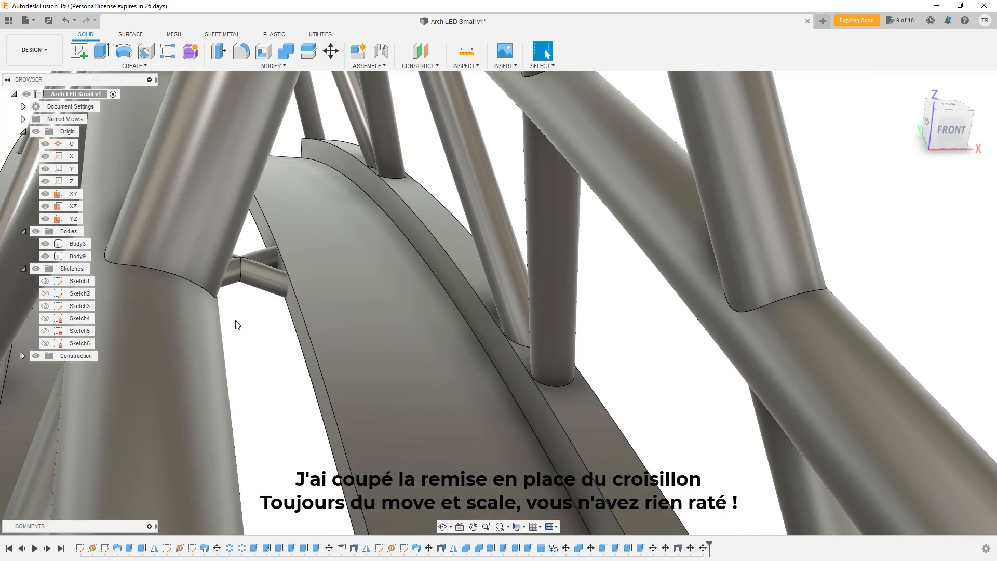
middle_click_drag(275, 324, 435, 211, "shift")
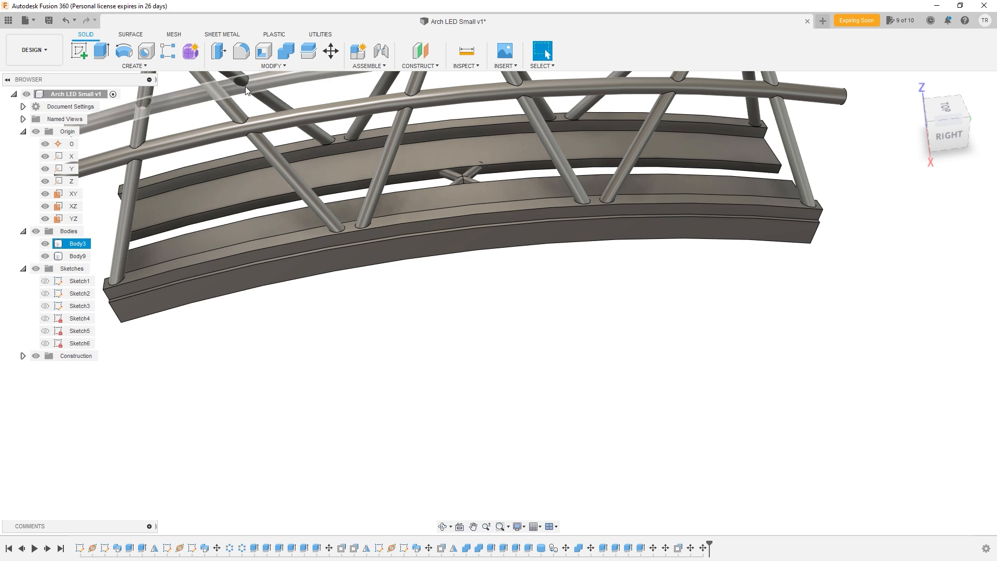
- Start a Pattern on Path of the cross body, using the inner upper edge of the far deck beam as the path
left_click(139, 67)
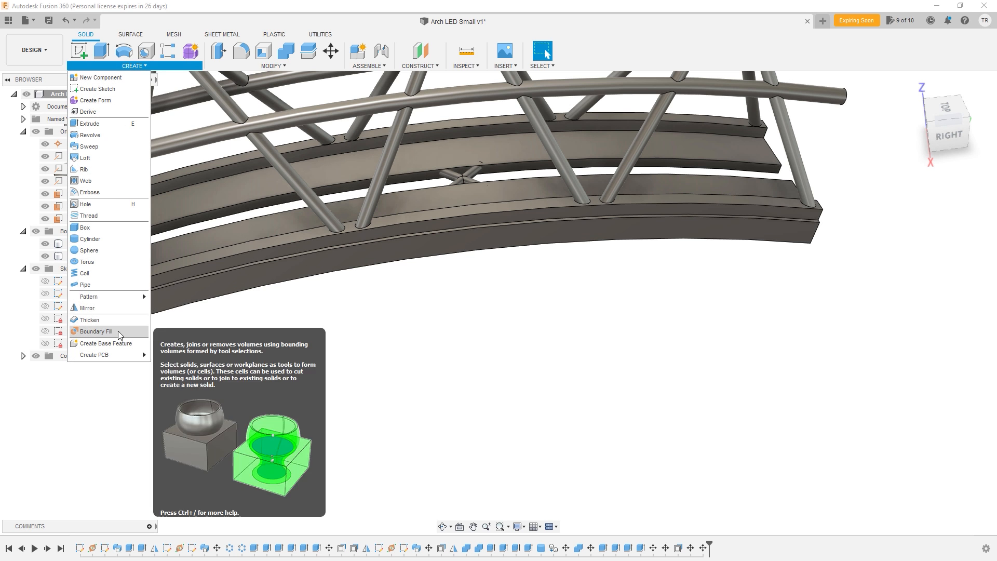
mouse_move(109, 302)
left_click(176, 320)
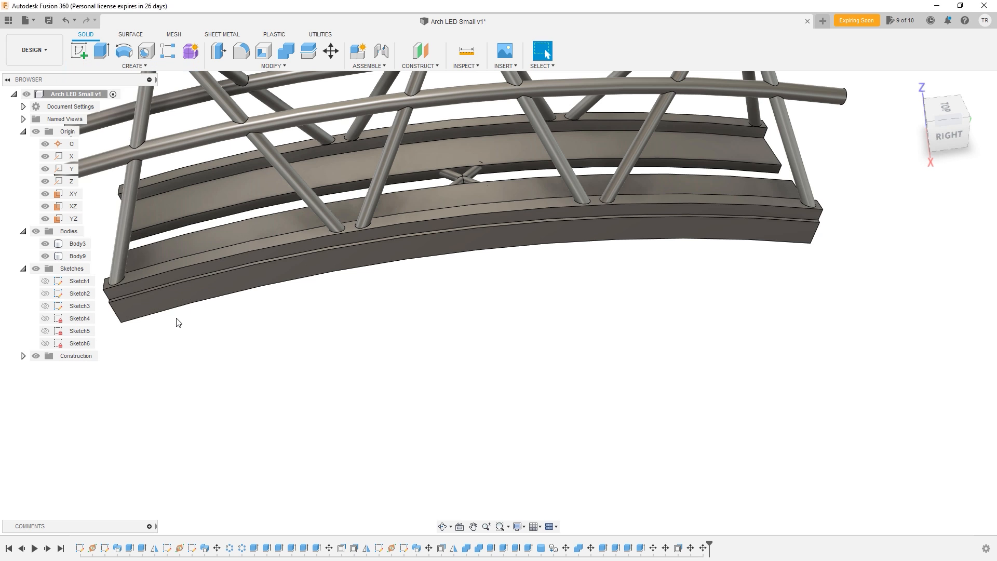
left_click(798, 150)
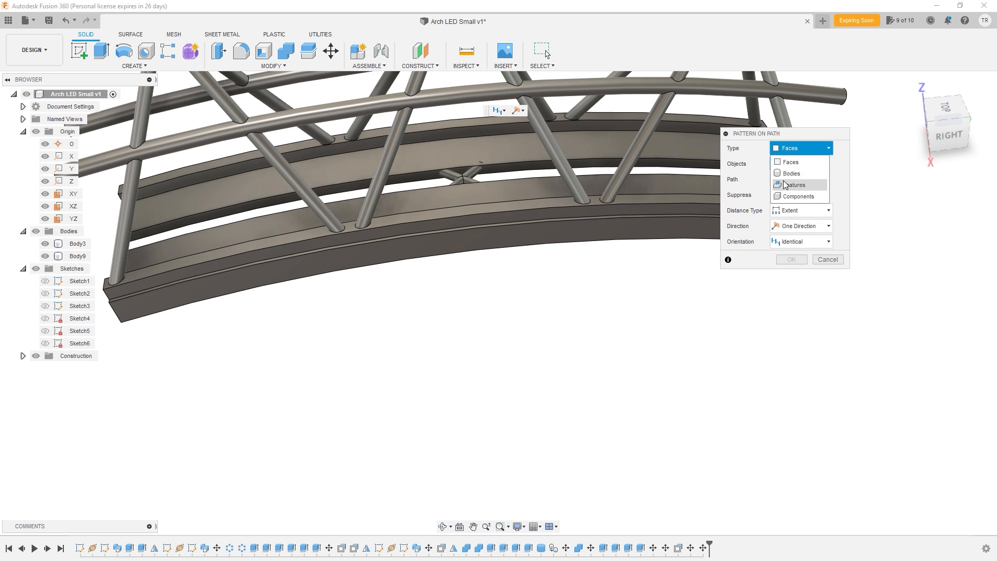
left_click(783, 173)
middle_click_drag(510, 197, 596, 233, "shift")
left_click(596, 233)
left_click(778, 184)
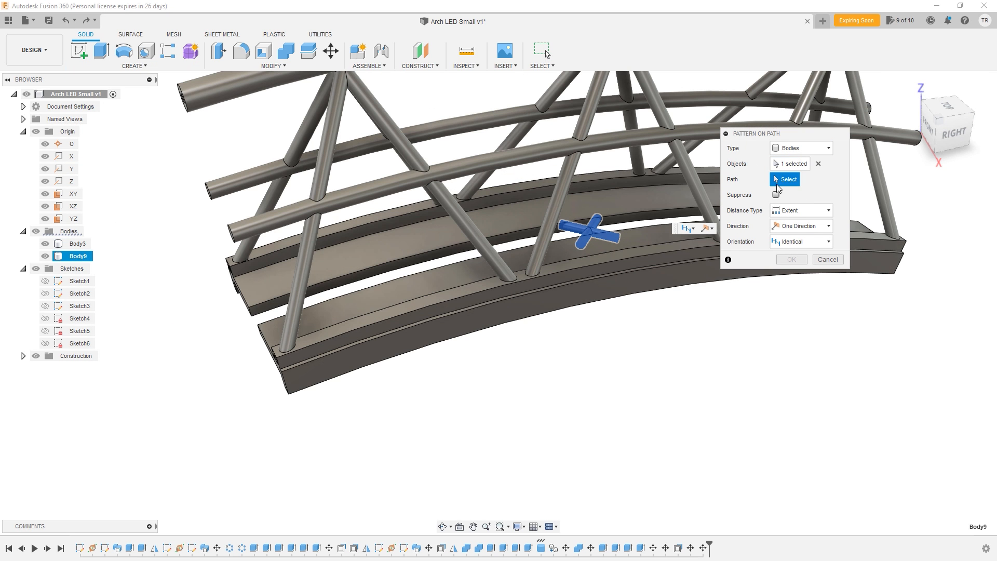
left_click(502, 242)
left_click_drag(574, 222, 279, 282)
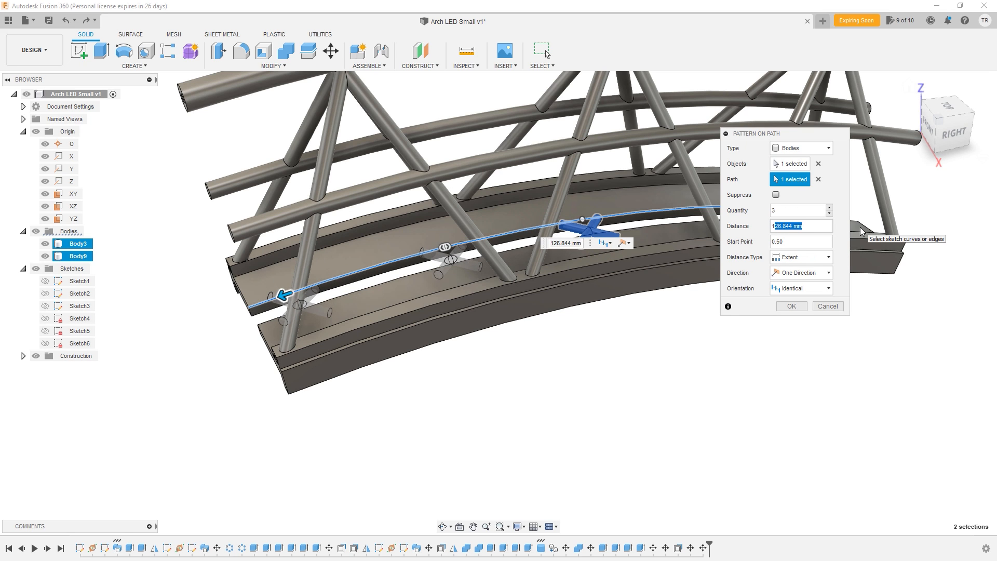
- Spread the cross pattern symmetrically over a distance of 128 mm with a quantity of 7
type("128")
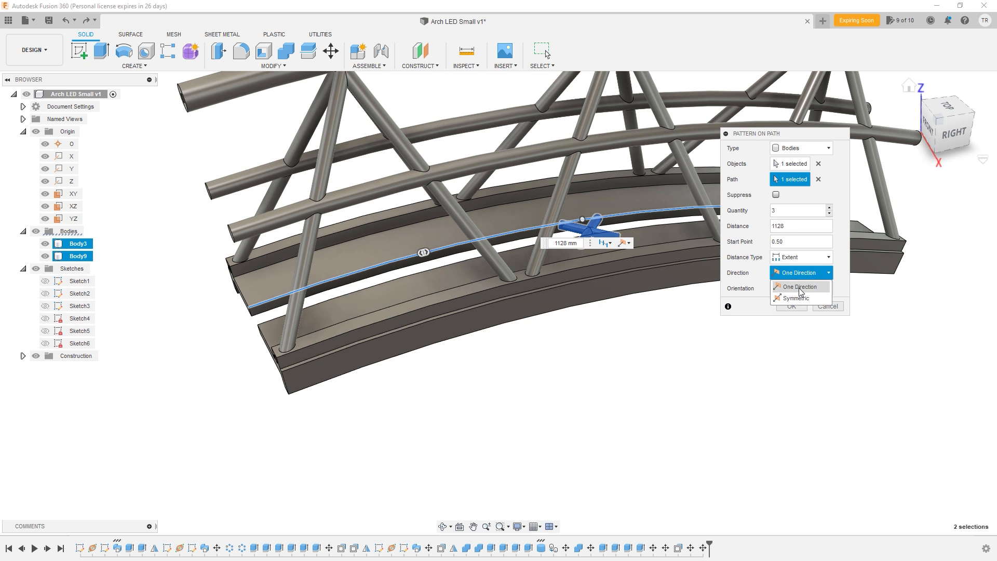
left_click(797, 298)
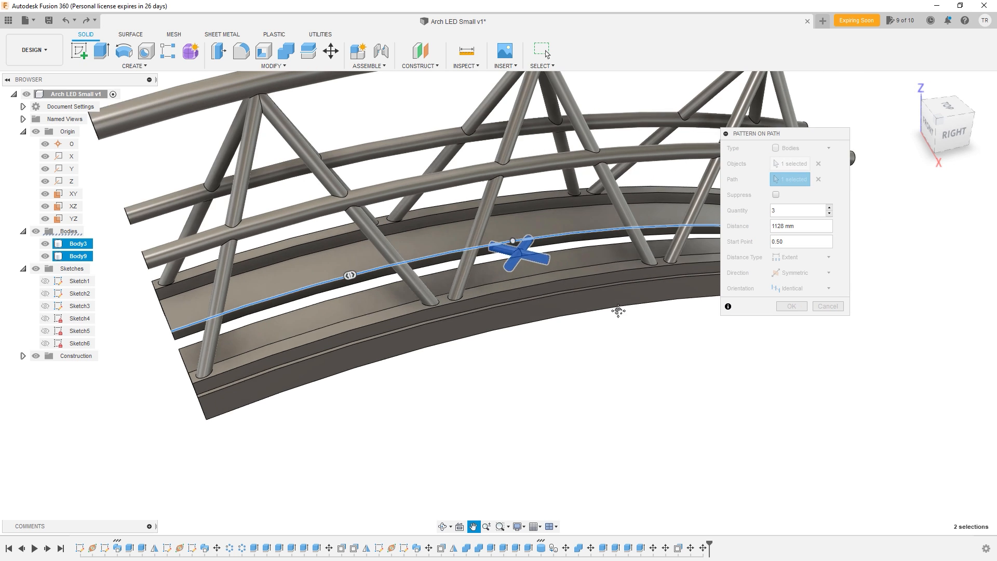
scroll(583, 323, "up", 3)
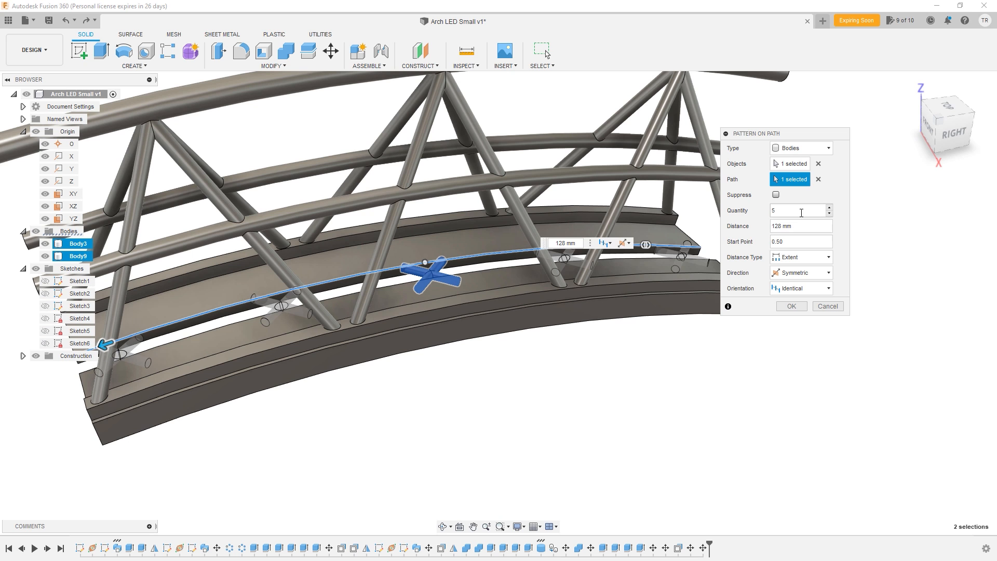
left_click(829, 209)
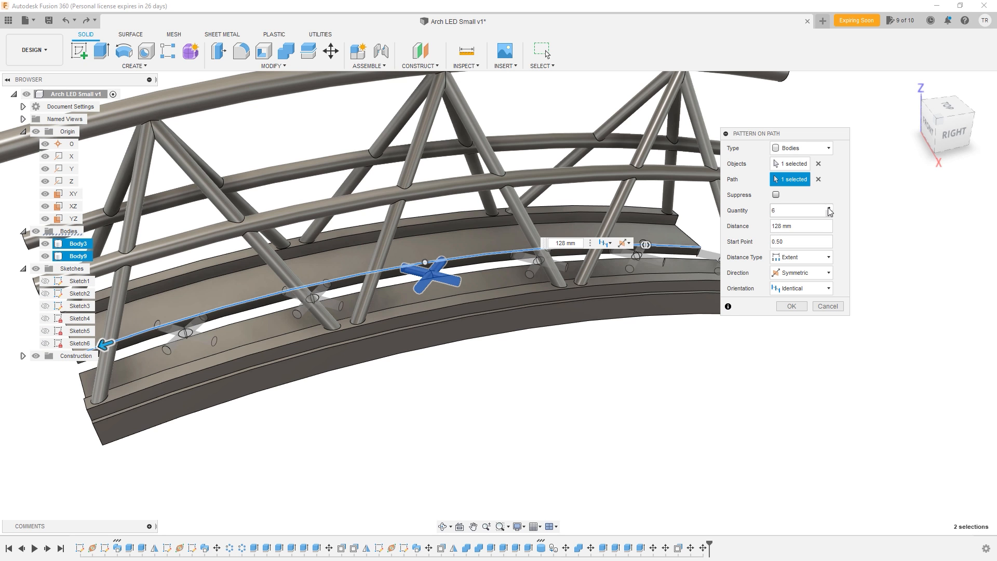
left_click(829, 208)
left_click(829, 208)
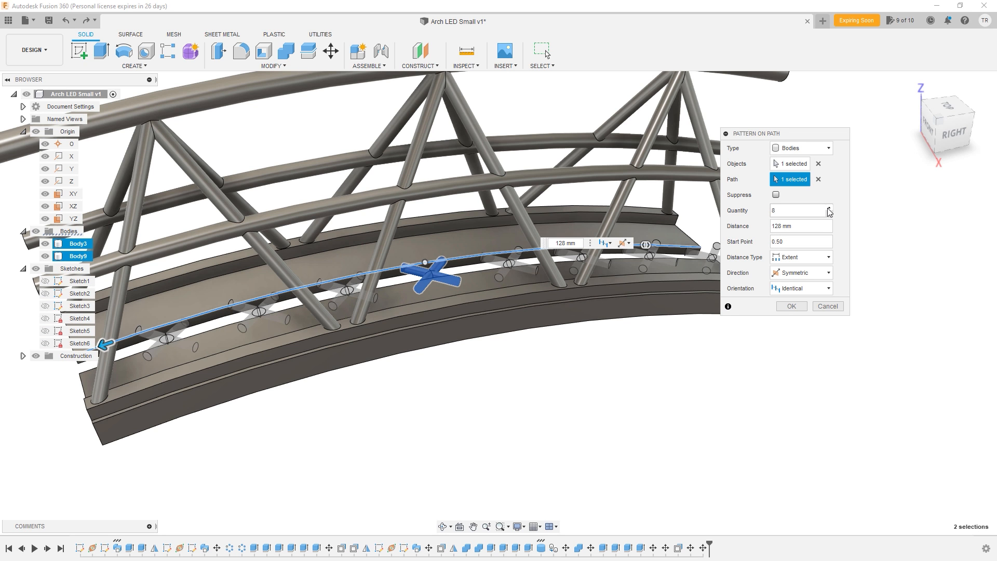
middle_click_drag(589, 325, 549, 318, "shift")
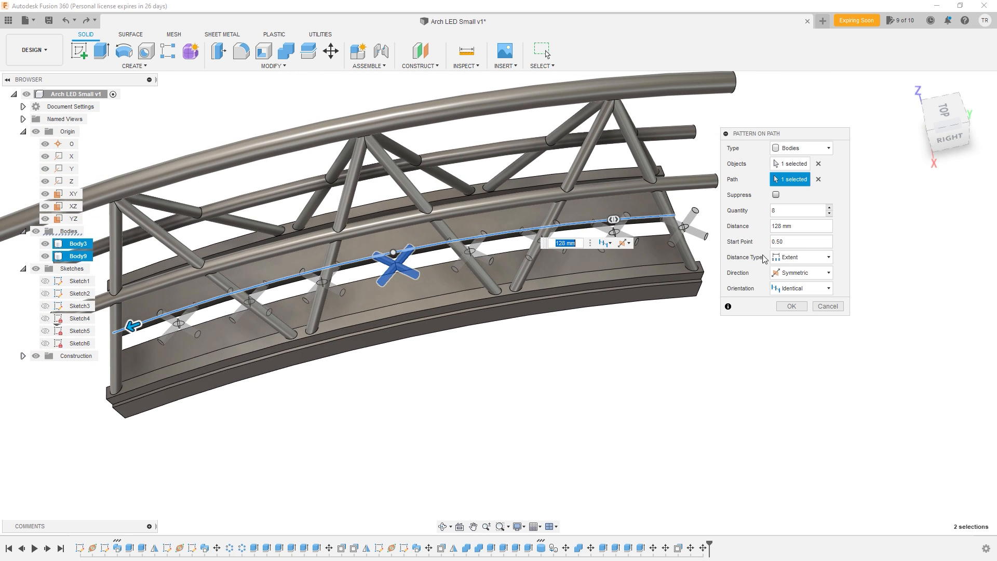
left_click(829, 214)
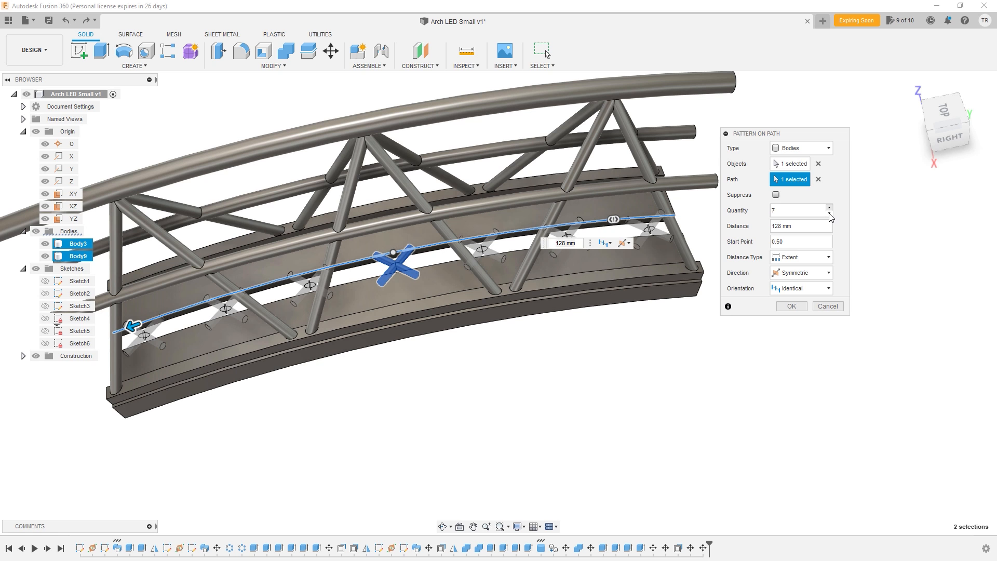
middle_click_drag(684, 298, 642, 314, "shift")
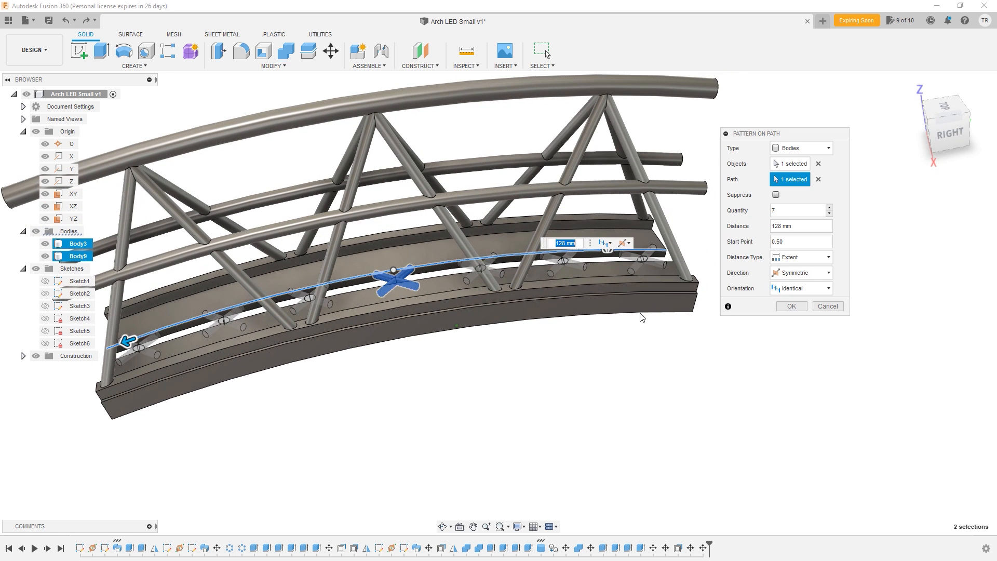
- Set the crosses' orientation to Path Direction and create the pattern between the deck beams
left_click(792, 288)
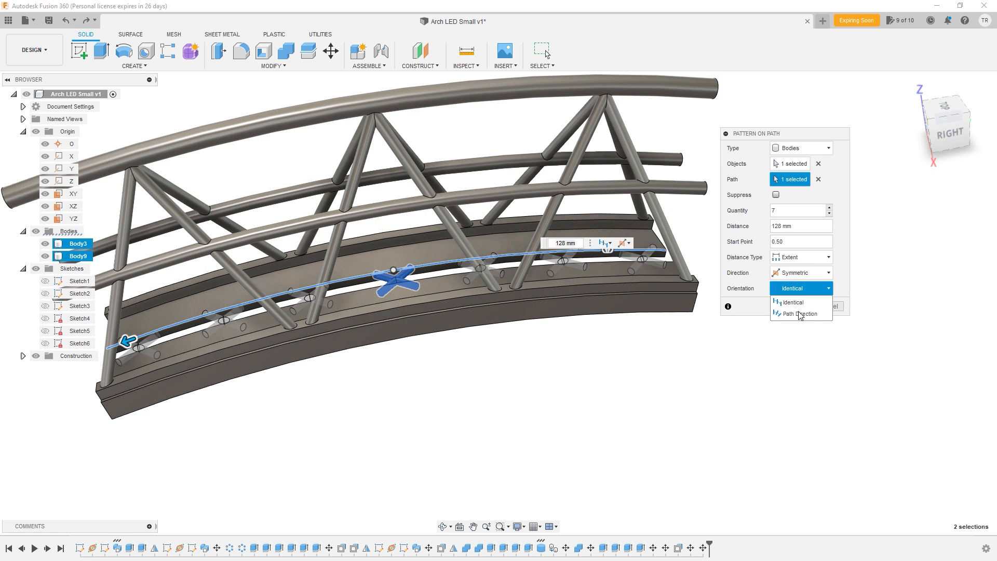
left_click(801, 314)
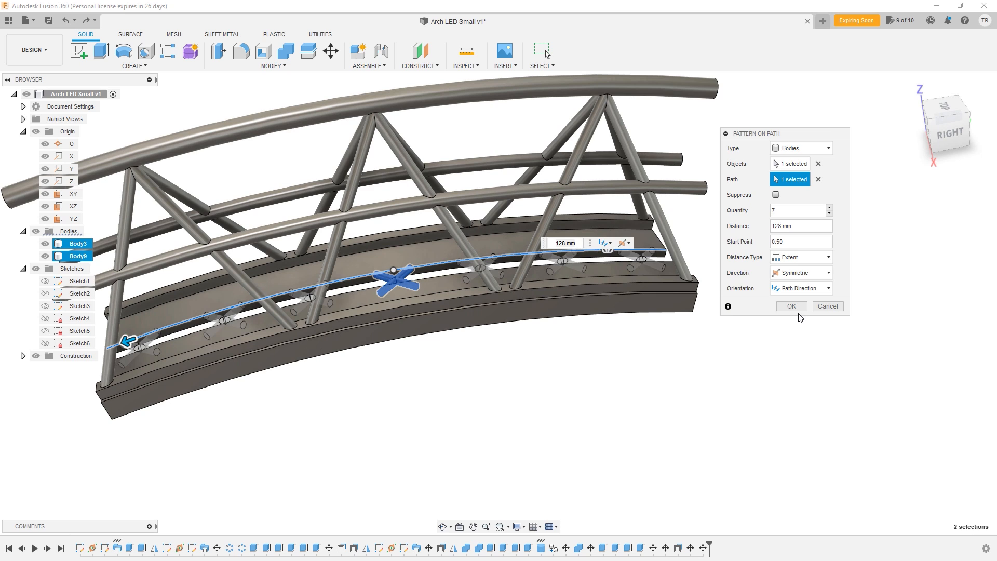
scroll(290, 337, "up", 10)
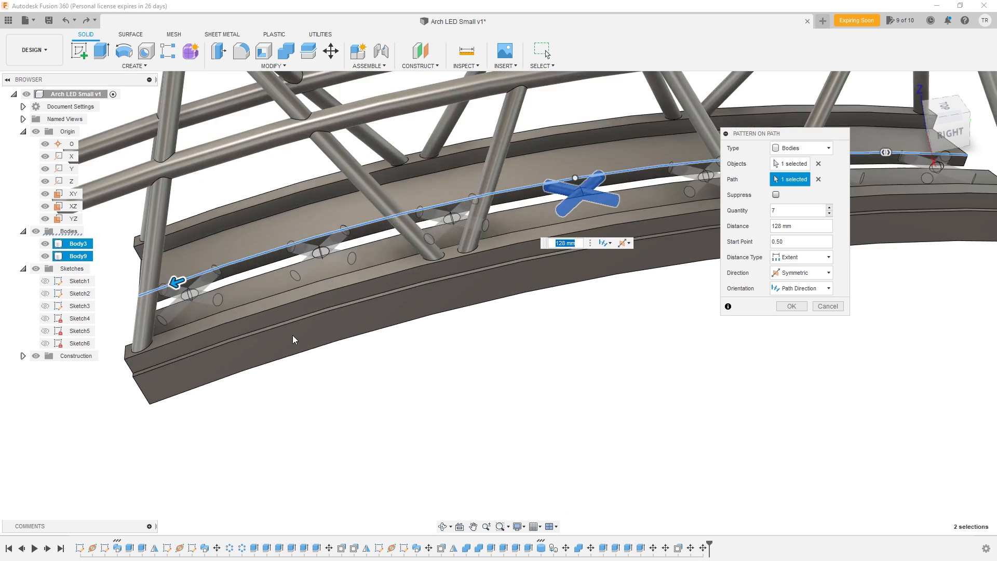
middle_click_drag(305, 328, 457, 345, "shift")
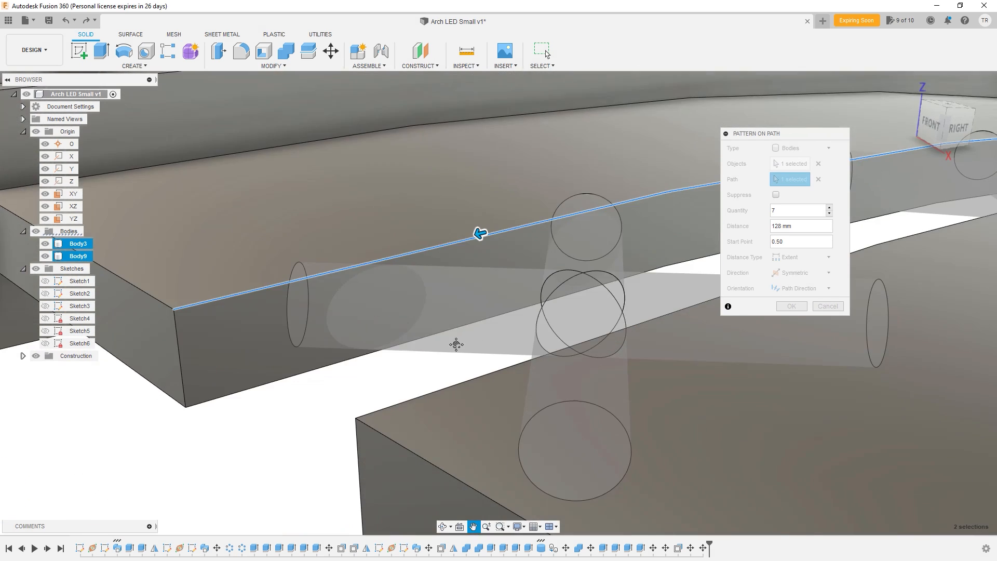
scroll(469, 343, "down", 5)
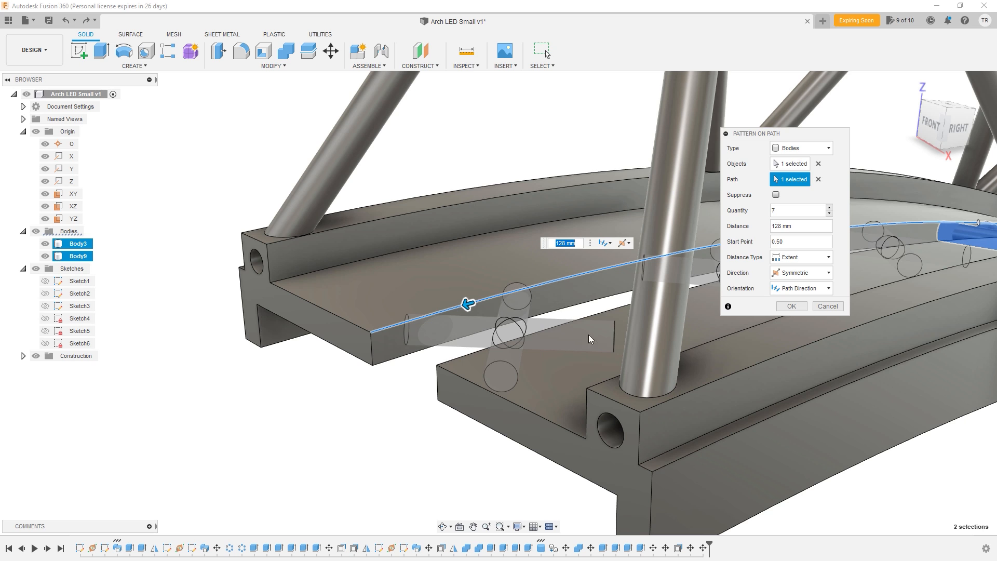
left_click(788, 306)
middle_click_drag(662, 332, 561, 350, "shift")
middle_click_drag(447, 357, 156, 285, "shift")
left_click(139, 282)
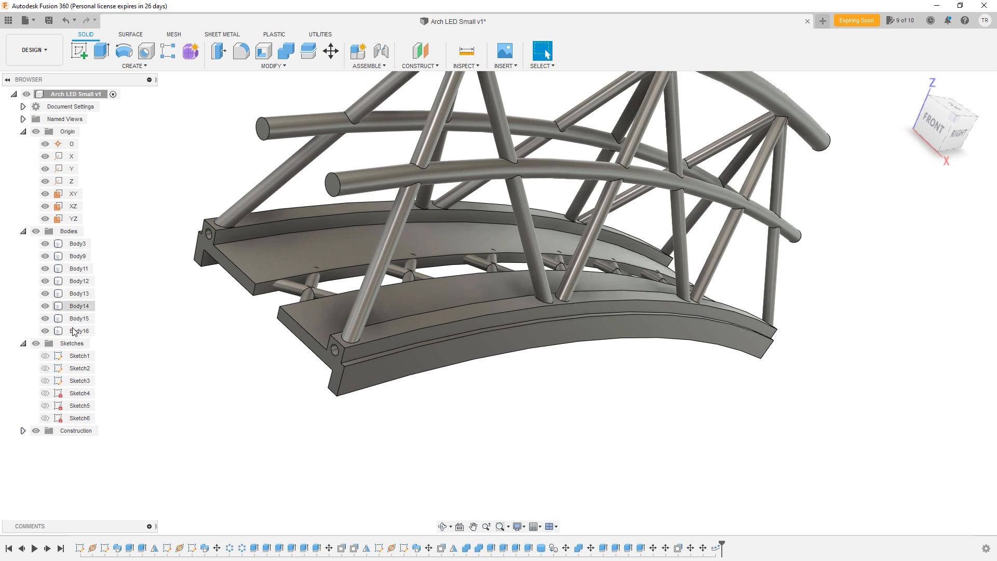
- Combine the seven cross bodies with the bridge body using the Join operation
left_click(78, 244)
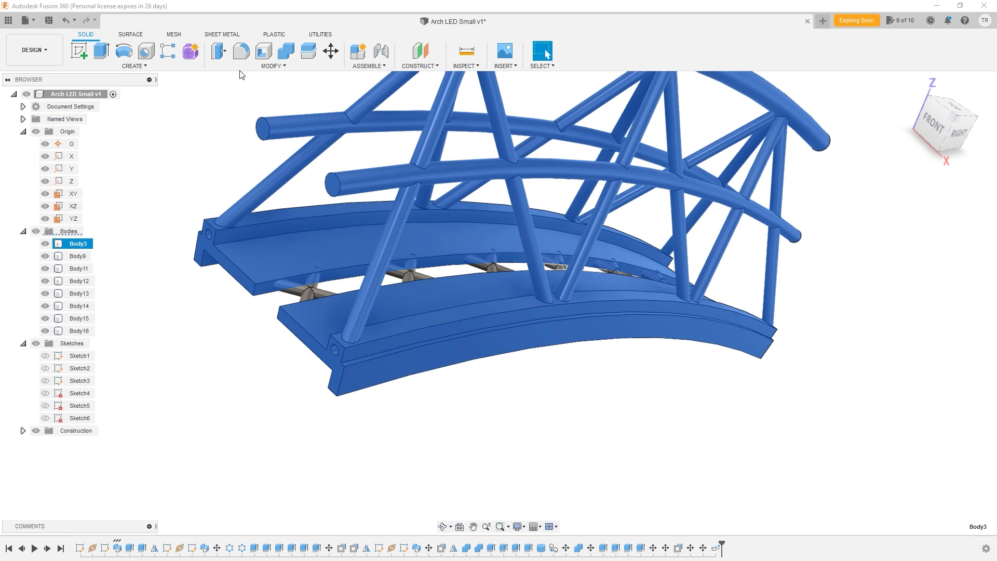
left_click(287, 51)
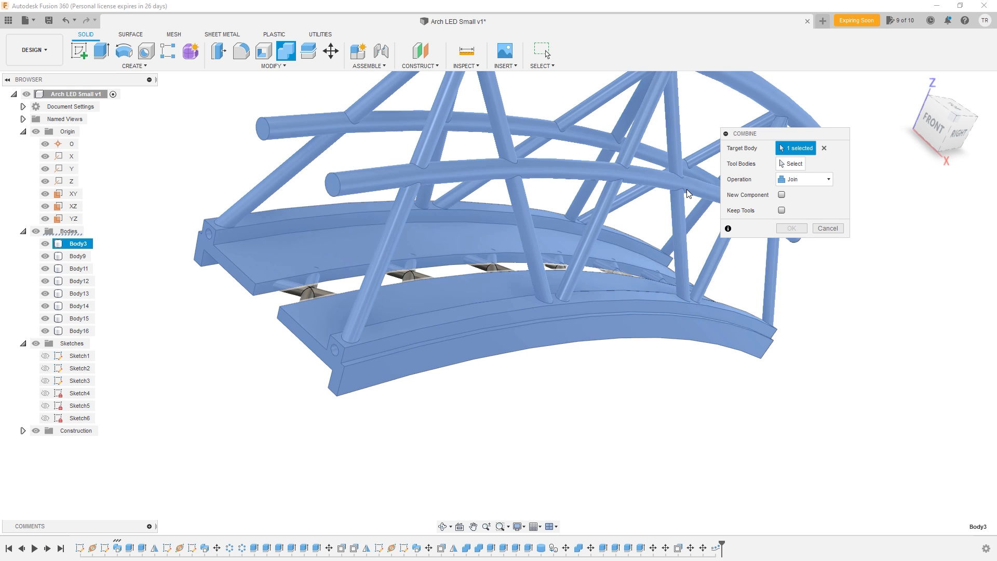
left_click(78, 256)
left_click(78, 268)
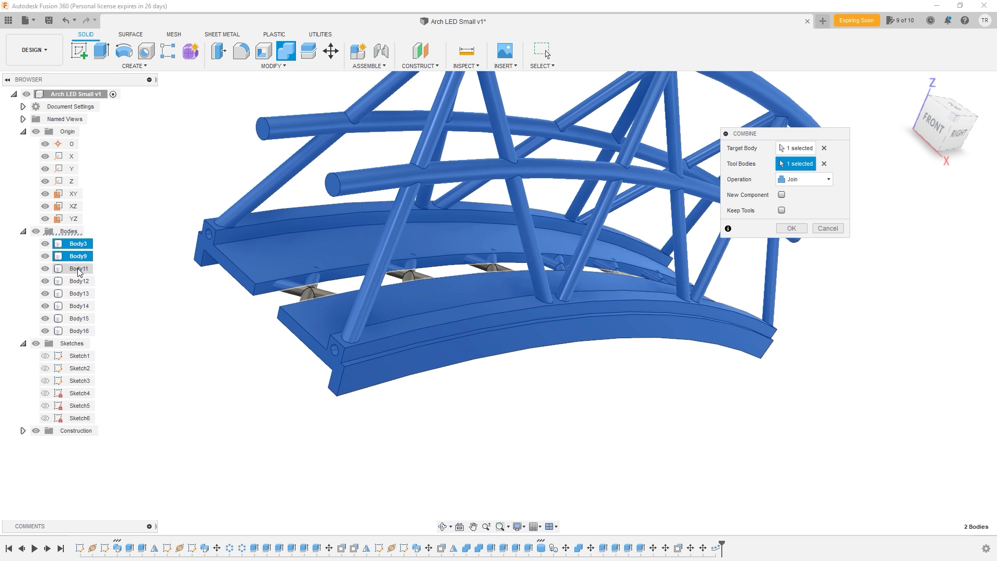
left_click(78, 306)
left_click(77, 318)
left_click(78, 330)
left_click(826, 227)
middle_click_drag(826, 222, 809, 240, "shift")
middle_click_drag(637, 310, 566, 210, "shift")
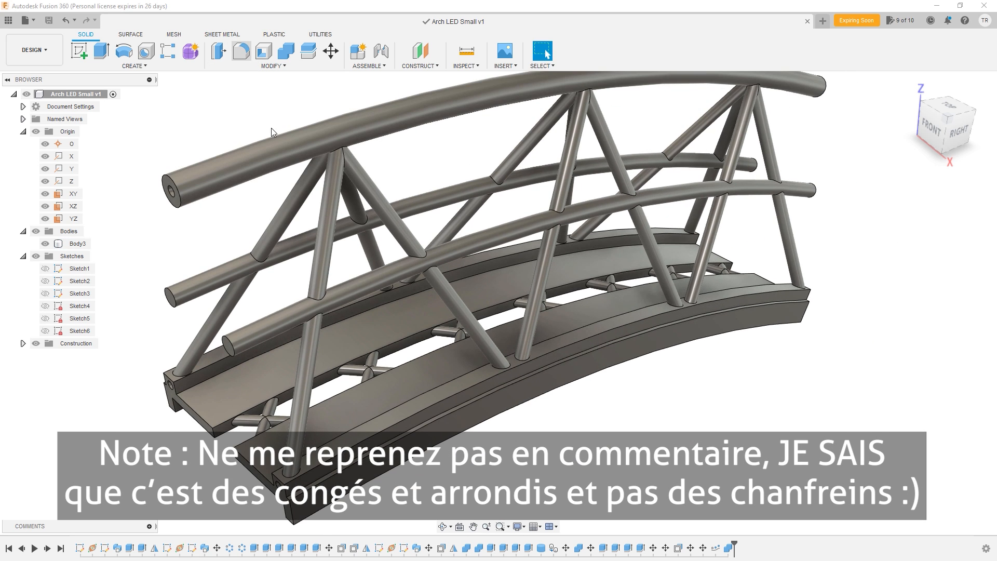
- Start a Fillet and select the four edges where the struts meet the large top tube at the front joint
key("f")
scroll(338, 150, "up", 5)
scroll(329, 227, "down", 2)
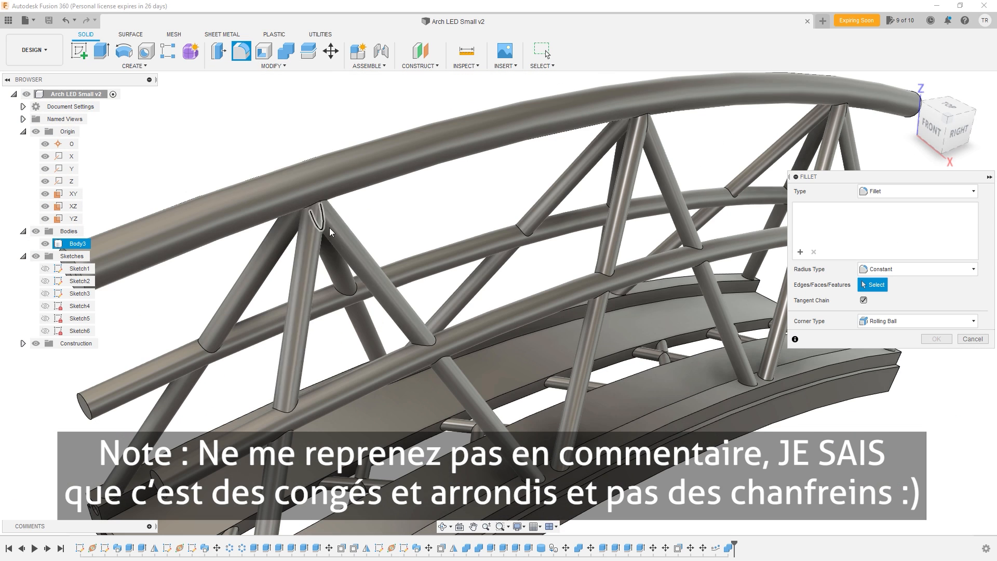
left_click(309, 206)
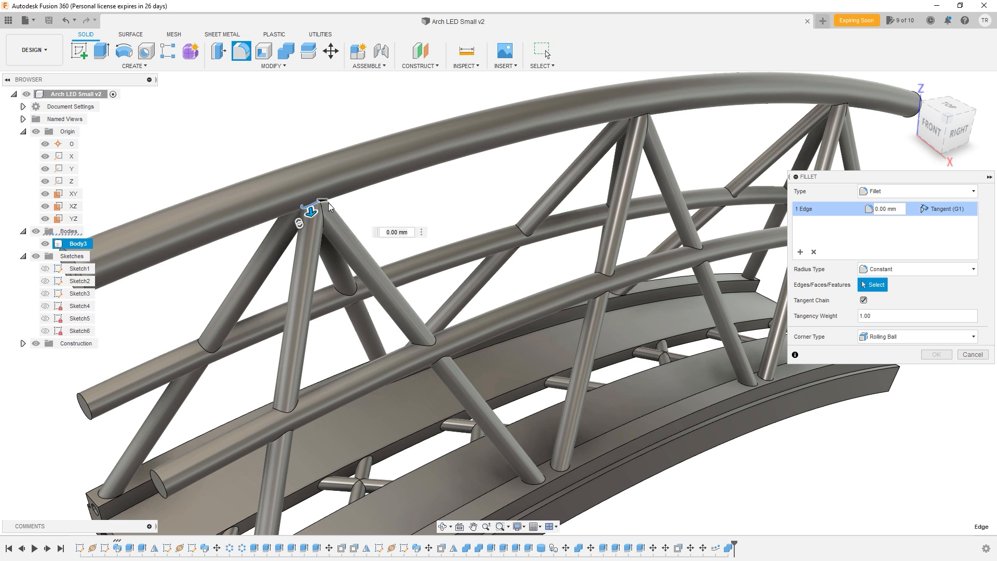
middle_click_drag(279, 225, 381, 215, "shift")
middle_click_drag(623, 130, 179, 212)
left_click(456, 232)
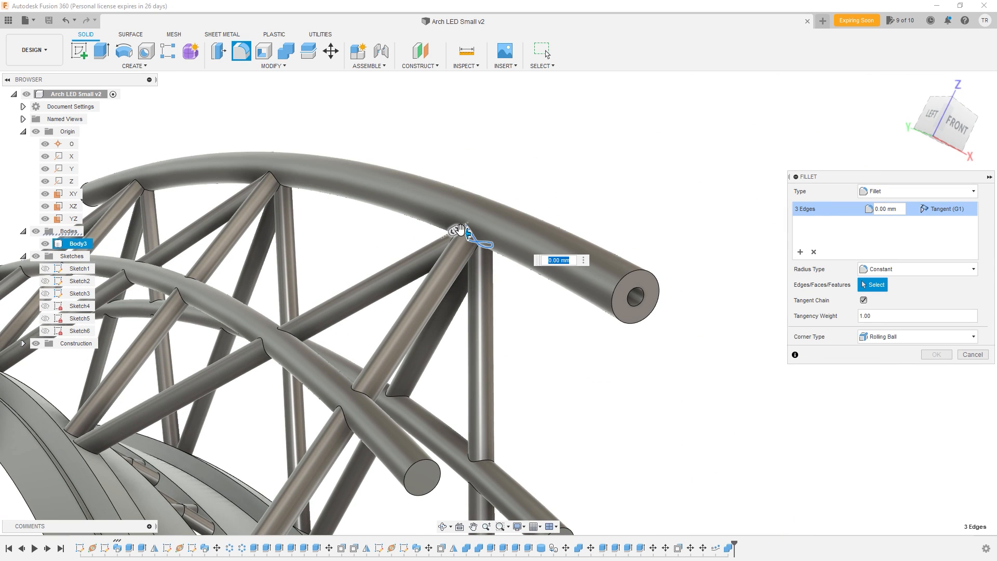
middle_click_drag(392, 239, 470, 259, "shift")
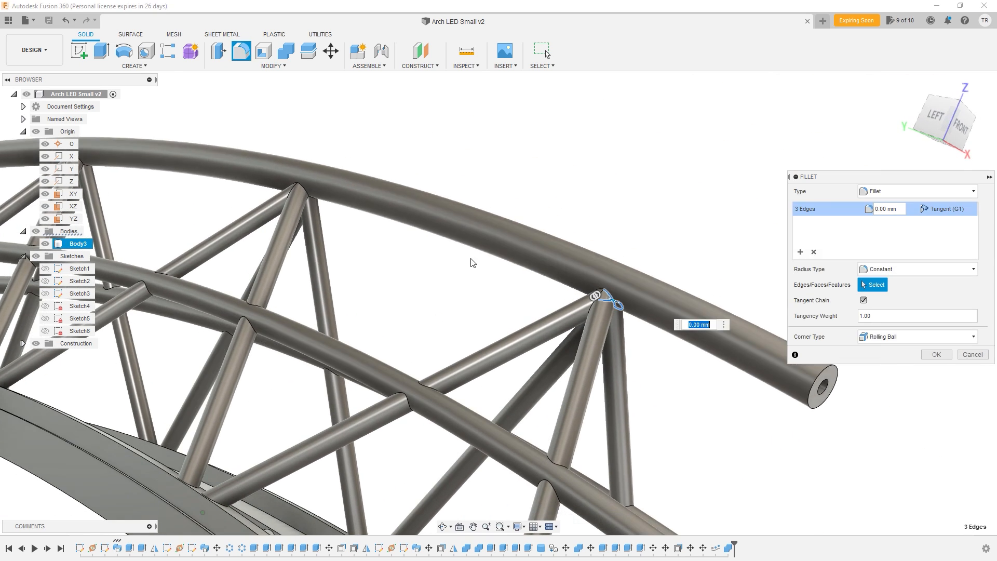
left_click(601, 292)
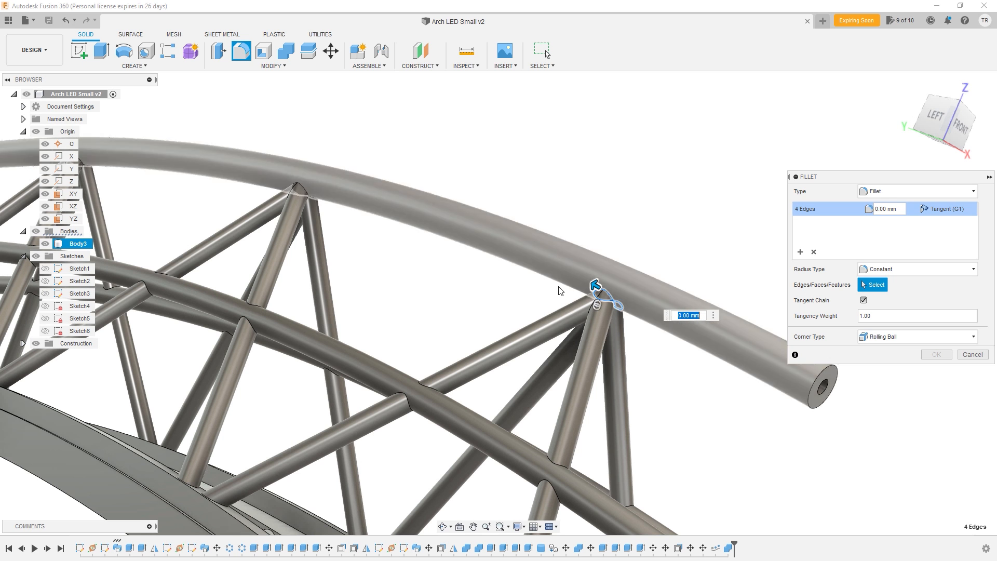
- Add the four edges where the struts meet the top tube at the middle joint to the fillet selection
left_click(304, 188)
left_click(313, 197)
middle_click_drag(313, 197, 377, 224, "shift")
left_click(391, 219)
left_click(377, 221)
- Add the four strut edges at the top tube's rear joint and fillet all selected edges with a 1 mm radius
middle_click_drag(287, 226, 421, 232)
left_click(324, 150)
left_click(319, 150)
left_click(308, 155)
middle_click_drag(291, 203, 410, 196, "shift")
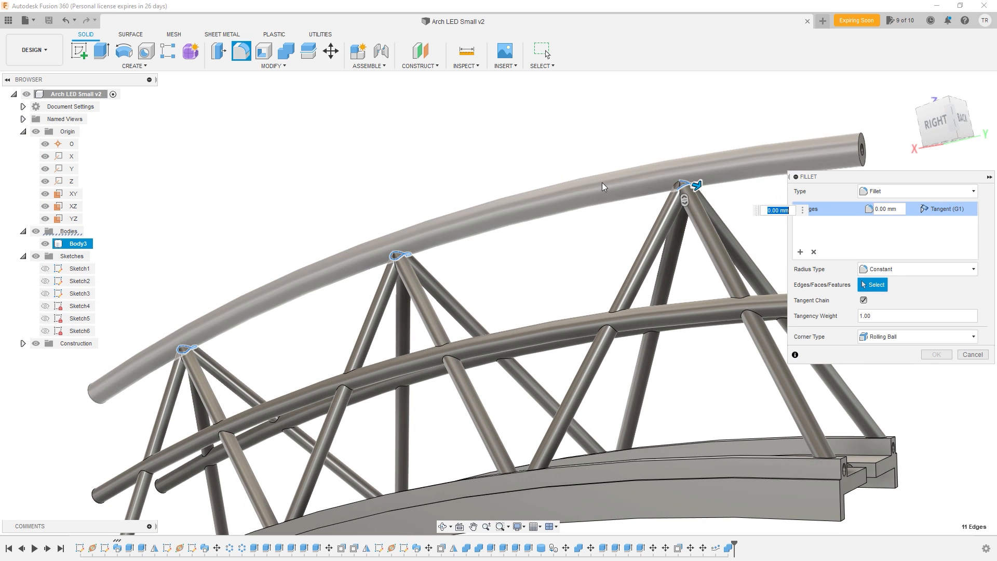
left_click(674, 182)
middle_click_drag(617, 204, 576, 213)
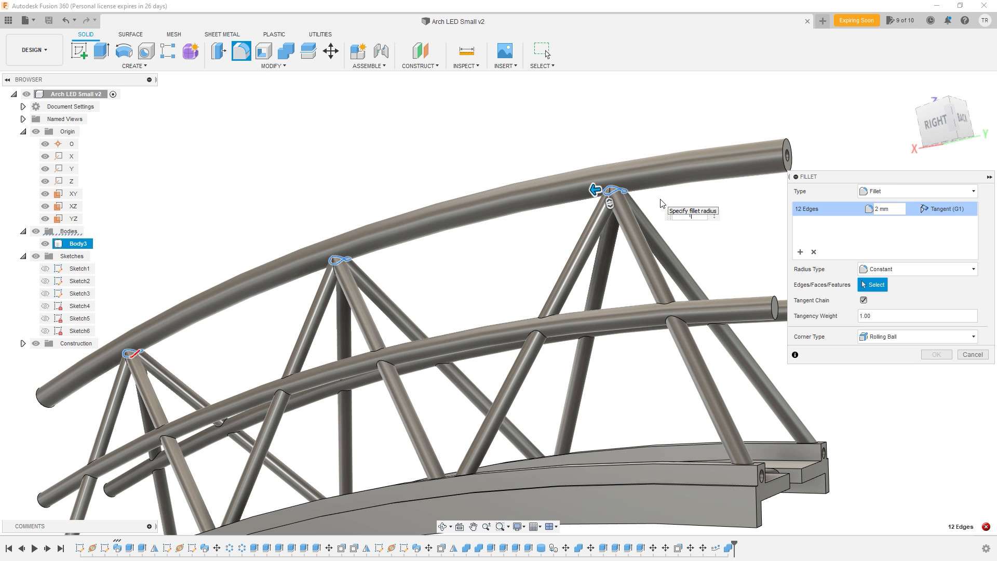
type("1")
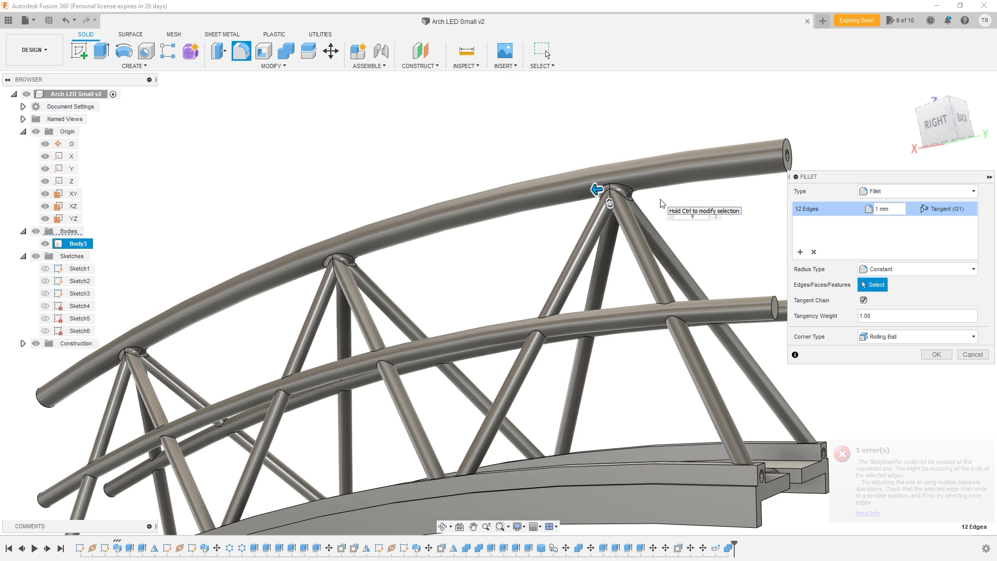
key("Return")
- Start a Fillet and select the edges where the struts meet each other at the rear and middle top-tube joints
middle_click_drag(614, 204, 537, 225, "shift")
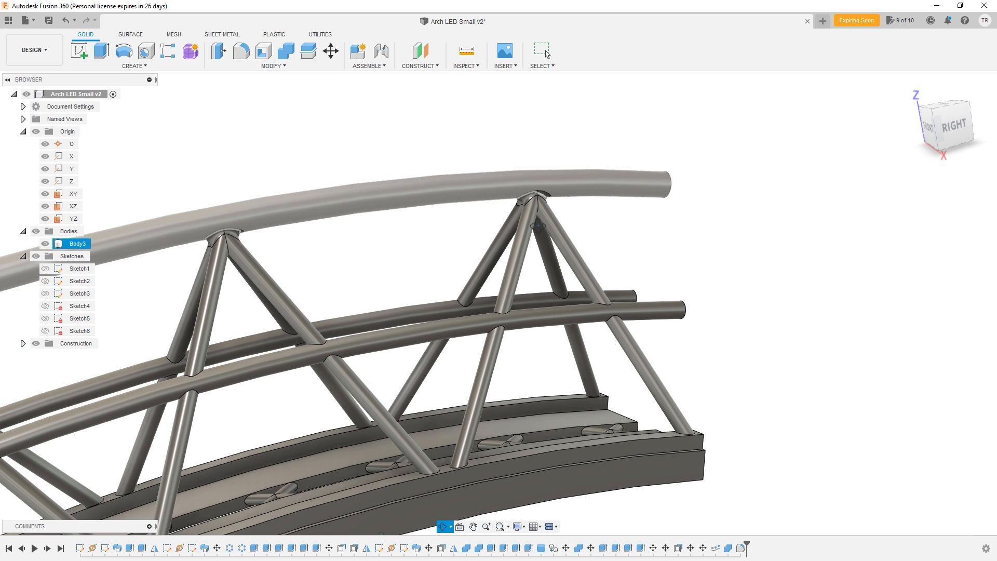
scroll(543, 213, "up", 3)
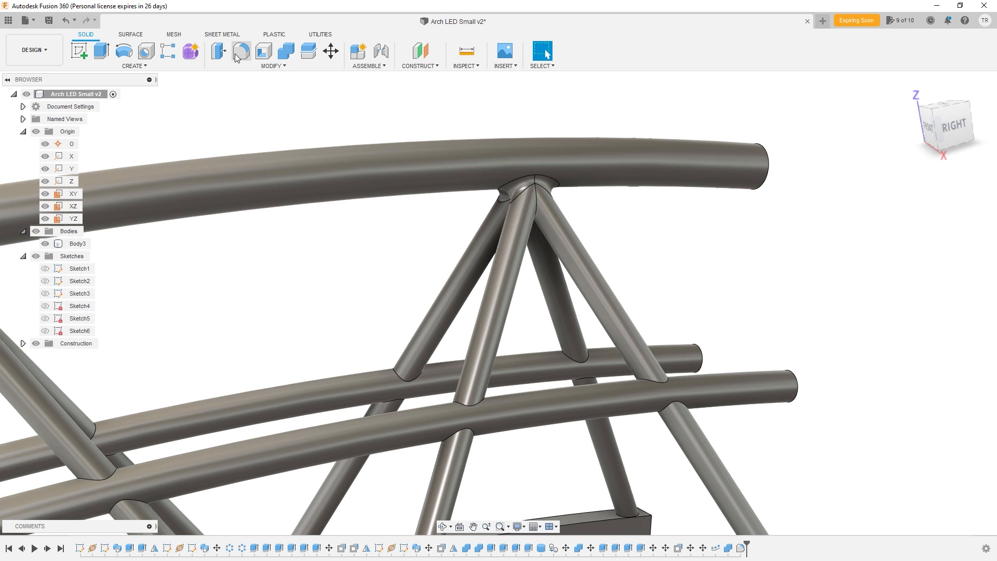
left_click(237, 57)
left_click(539, 207)
left_click(522, 214)
middle_click_drag(255, 288, 447, 236)
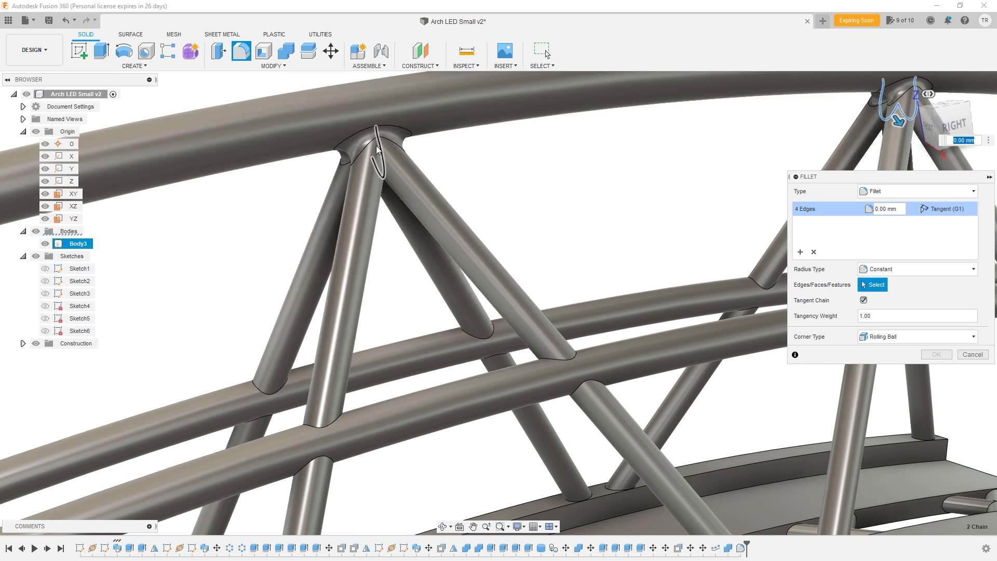
left_click(364, 164)
left_click(369, 173)
- Add the strut-to-strut edges at the front top-tube joint and fillet all selected edges with a 0.5 mm radius
middle_click_drag(252, 226, 566, 164)
left_click(545, 108)
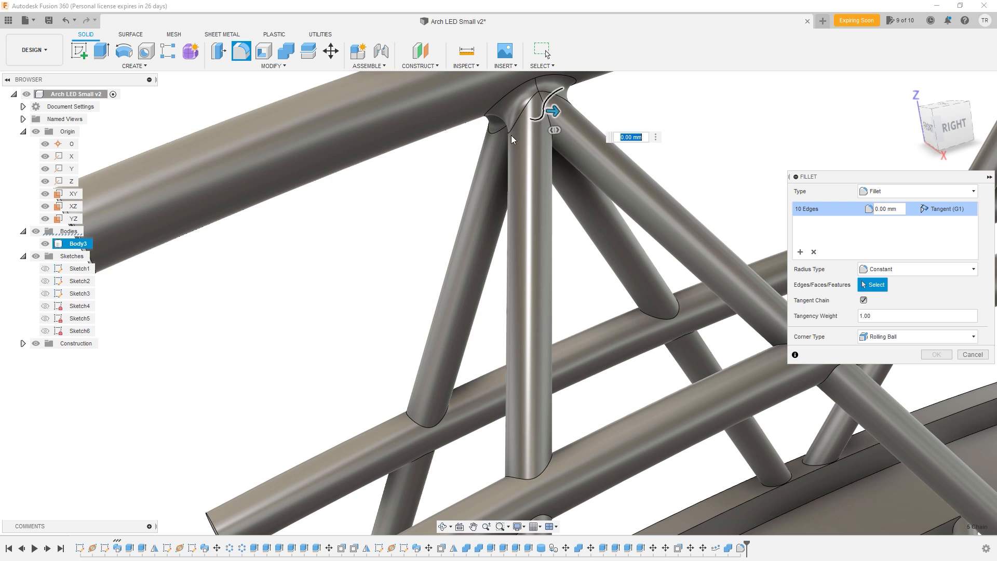
left_click(538, 124)
left_click(549, 127)
left_click(551, 139)
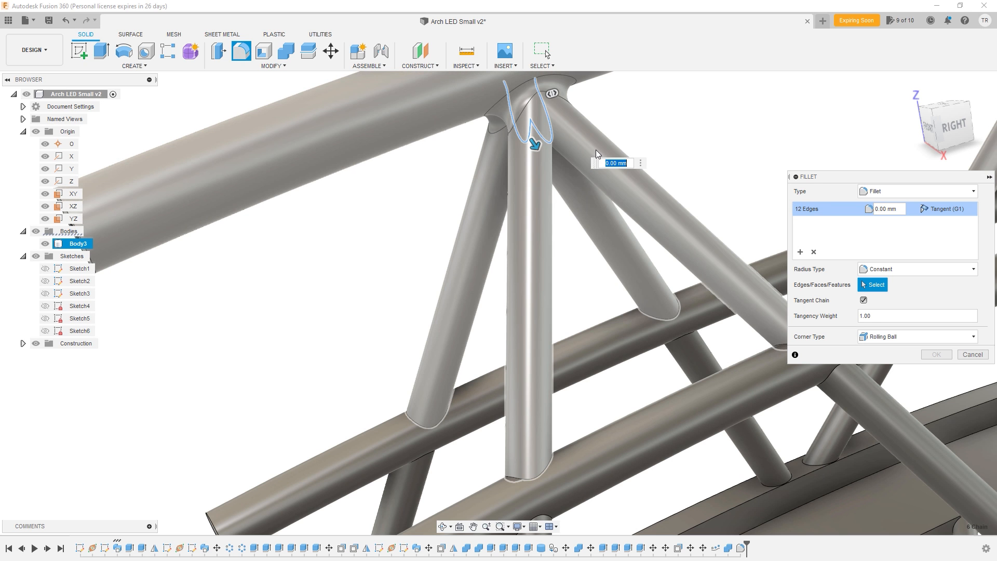
type("2")
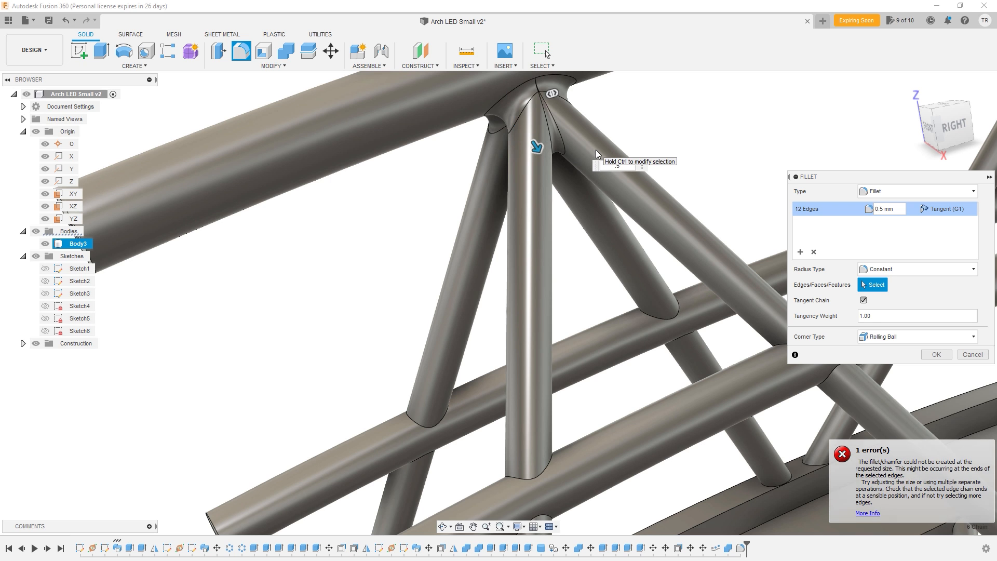
key("Escape")
- Fillet the edges where the struts cross the two lower side tubes with a 1 mm radius
scroll(613, 176, "down", 3)
middle_click_drag(721, 220, 546, 211)
scroll(543, 213, "down", 3)
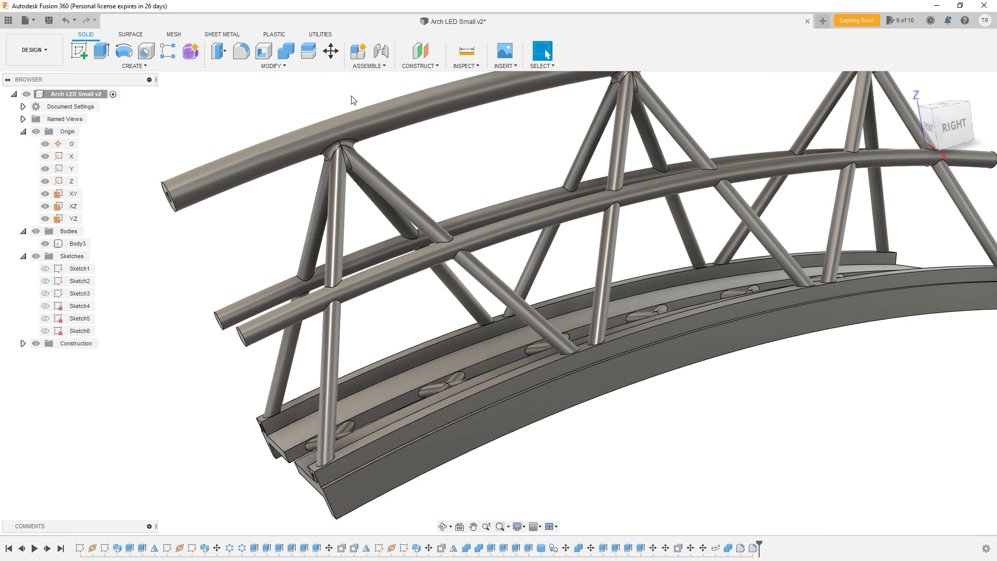
key("f")
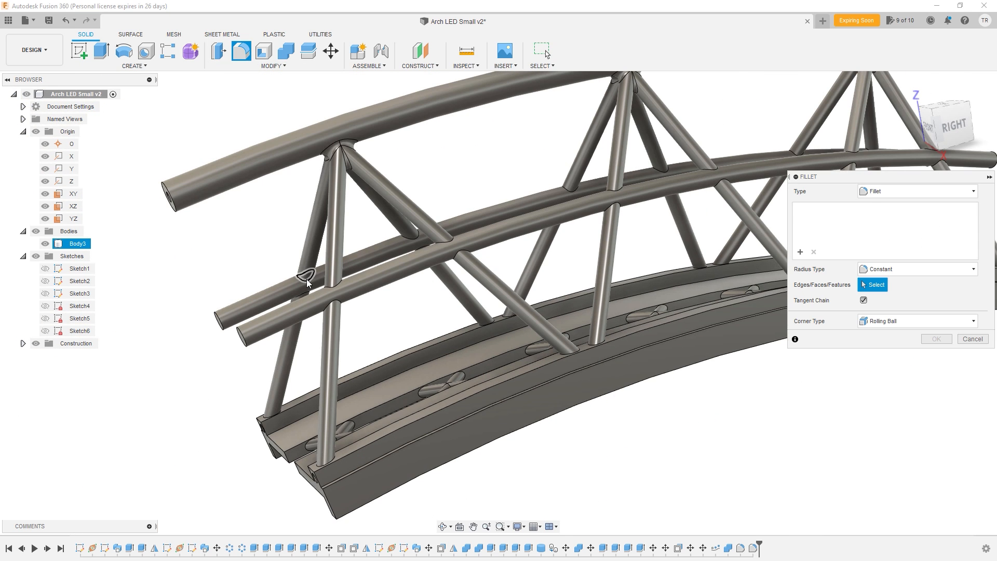
left_click(337, 289)
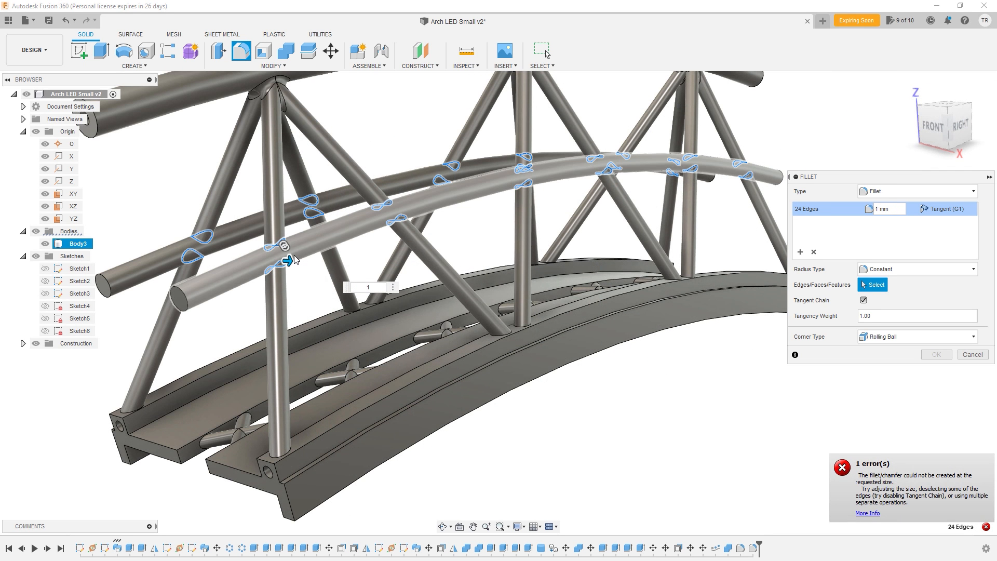
key("Return")
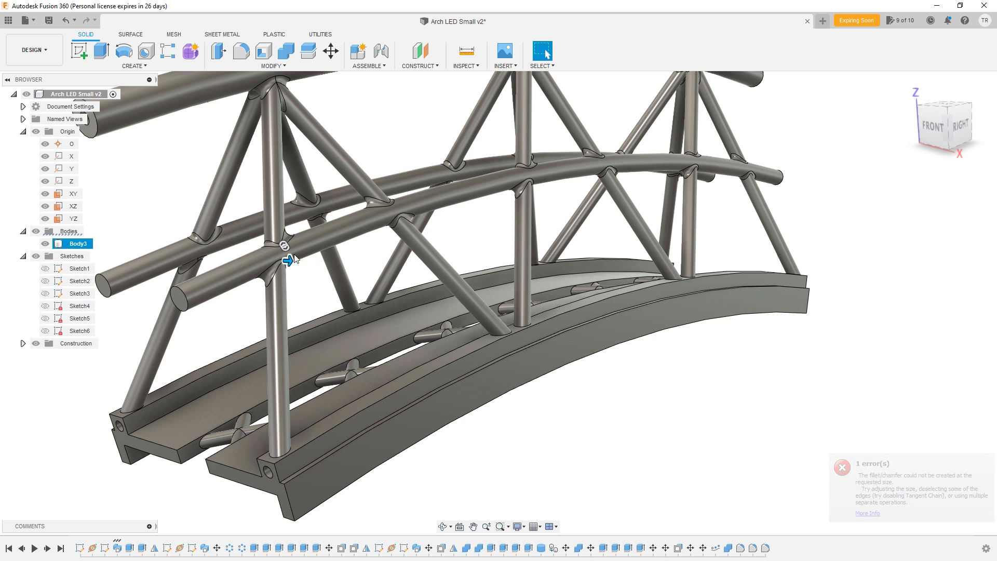
- Start a Fillet and select the five long arched edges of the raised rail on the +X deck beam
middle_click_drag(425, 378, 447, 377, "shift")
middle_click_drag(298, 385, 460, 382, "shift")
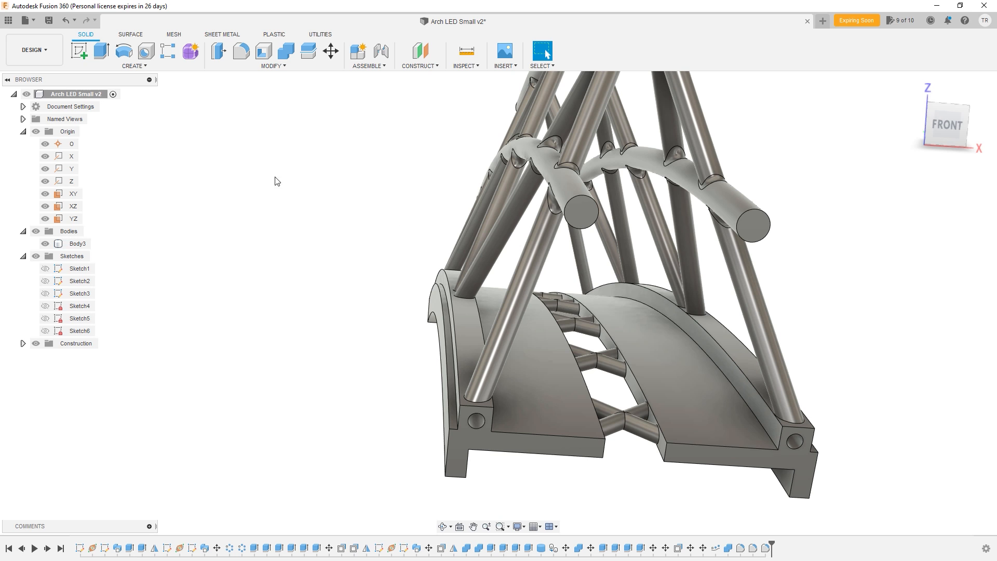
scroll(444, 369, "up", 5)
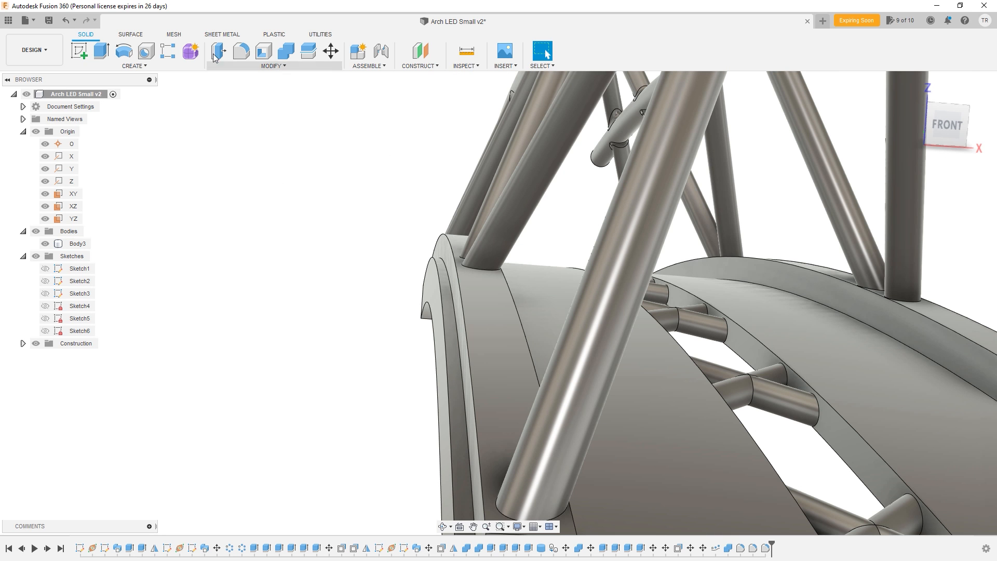
left_click(241, 51)
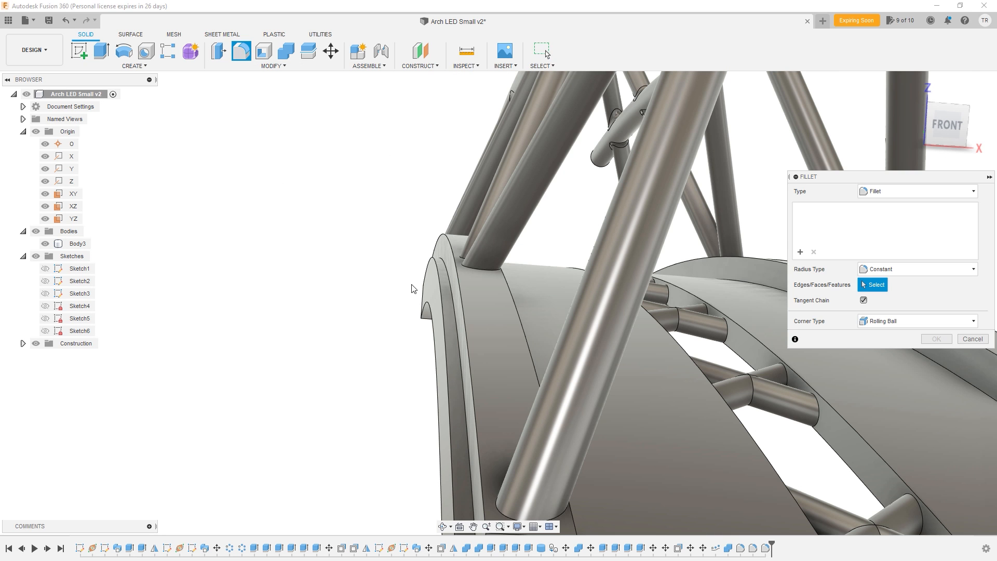
left_click(441, 294)
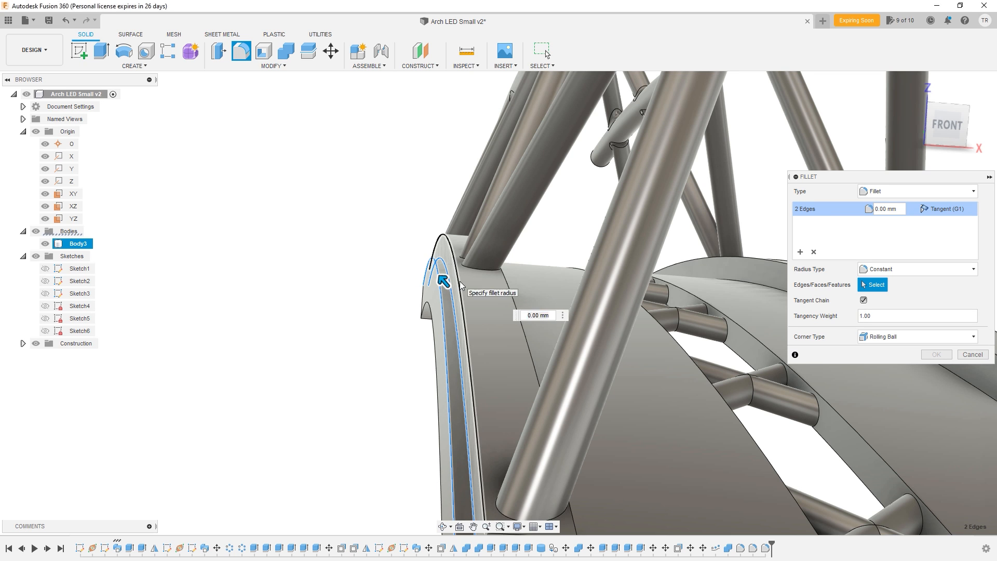
left_click(459, 289)
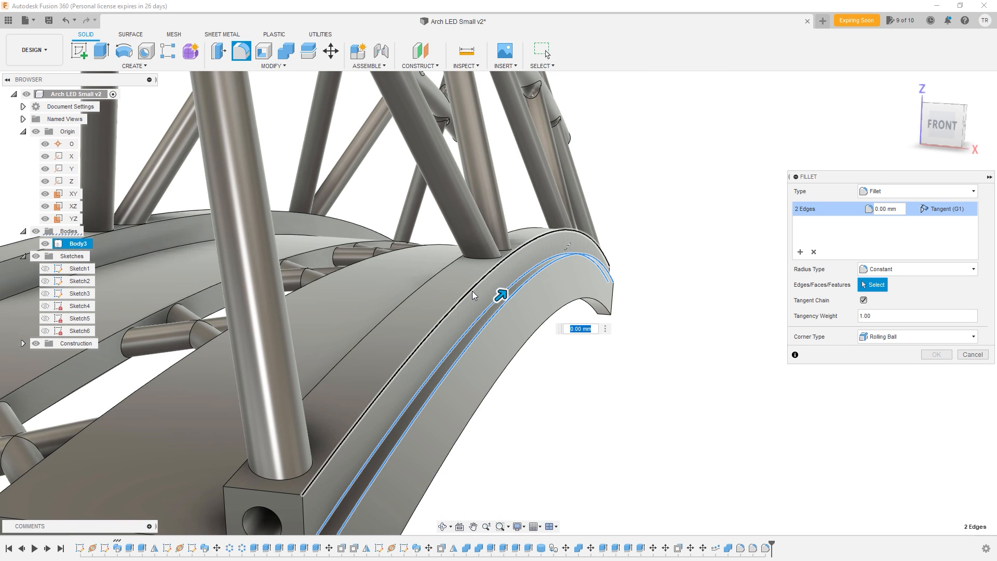
left_click(473, 292)
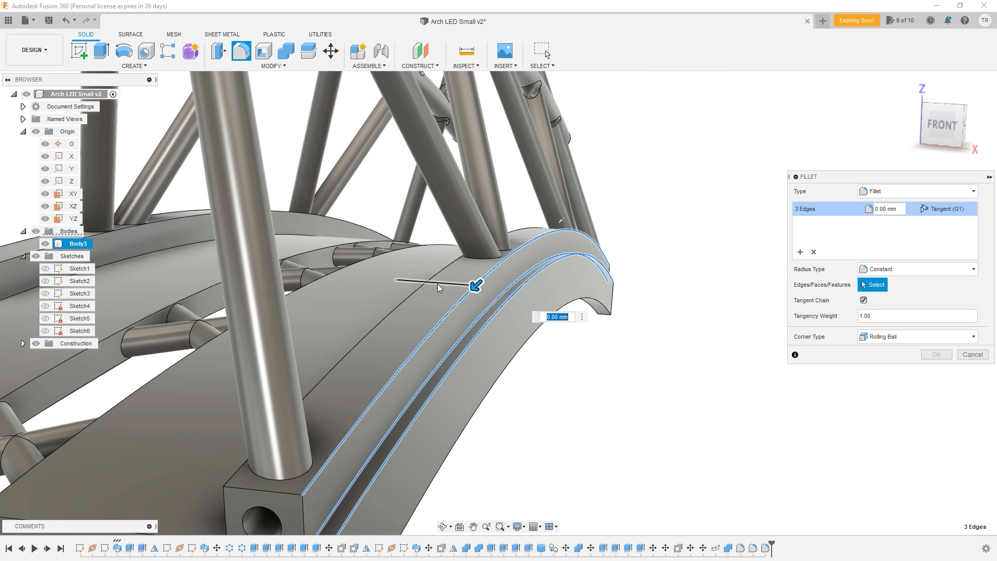
middle_click_drag(354, 325, 395, 321, "shift")
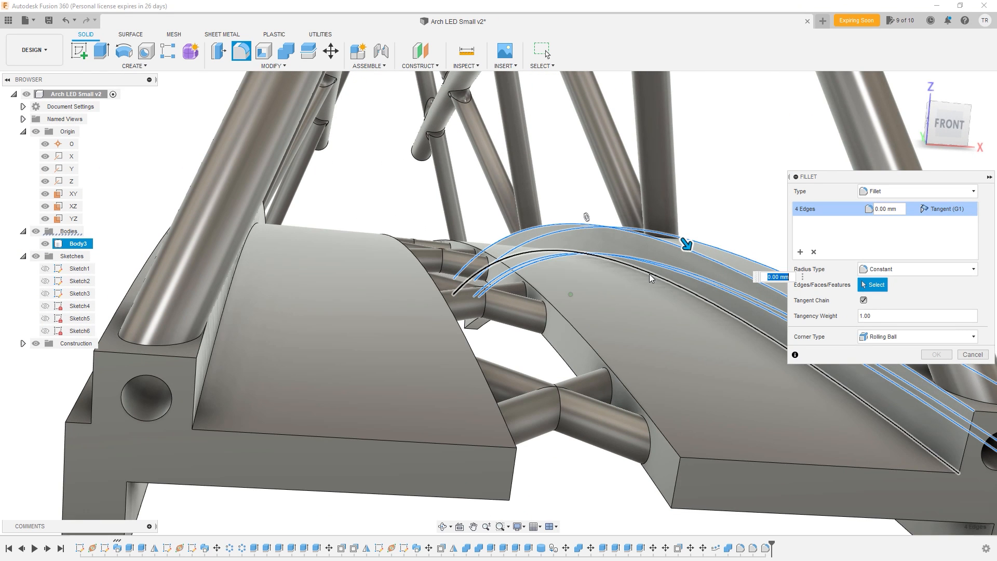
left_click(656, 274)
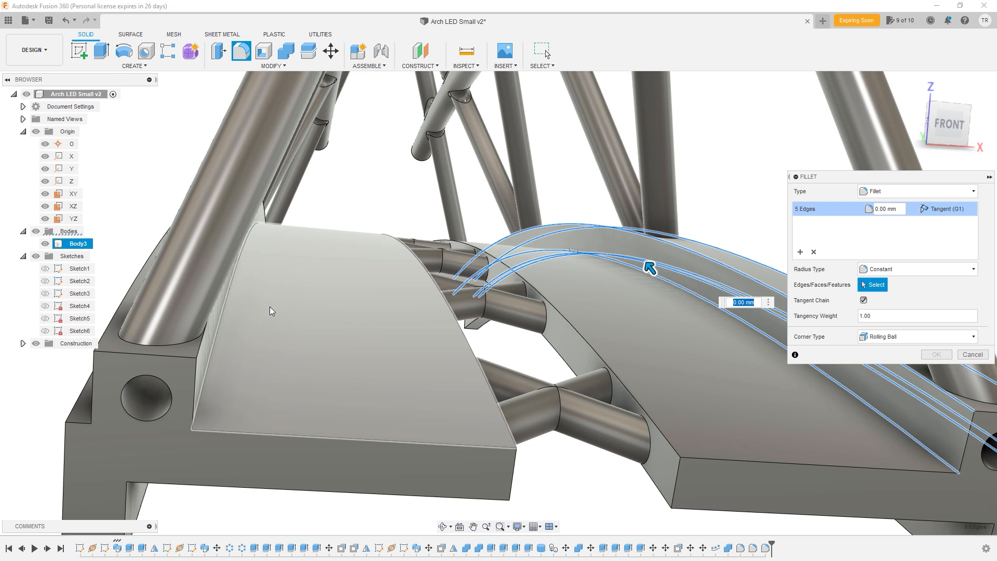
- Add the five matching arched rail edges of the opposite deck beam and fillet all ten edges with a 1 mm radius
left_click(207, 372)
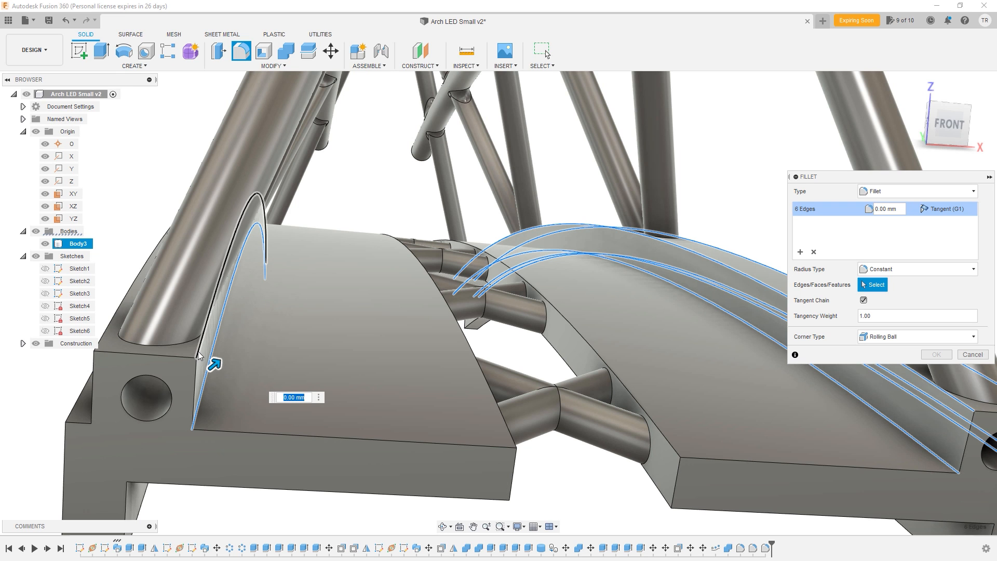
left_click(198, 351)
left_click(107, 336)
middle_click_drag(111, 339, 481, 323, "shift")
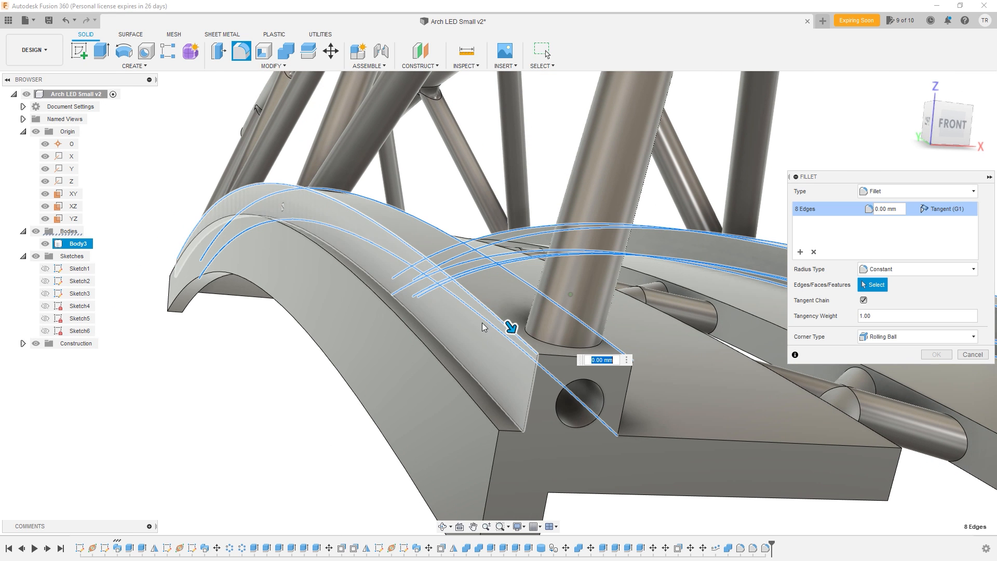
left_click(454, 356)
left_click(436, 343)
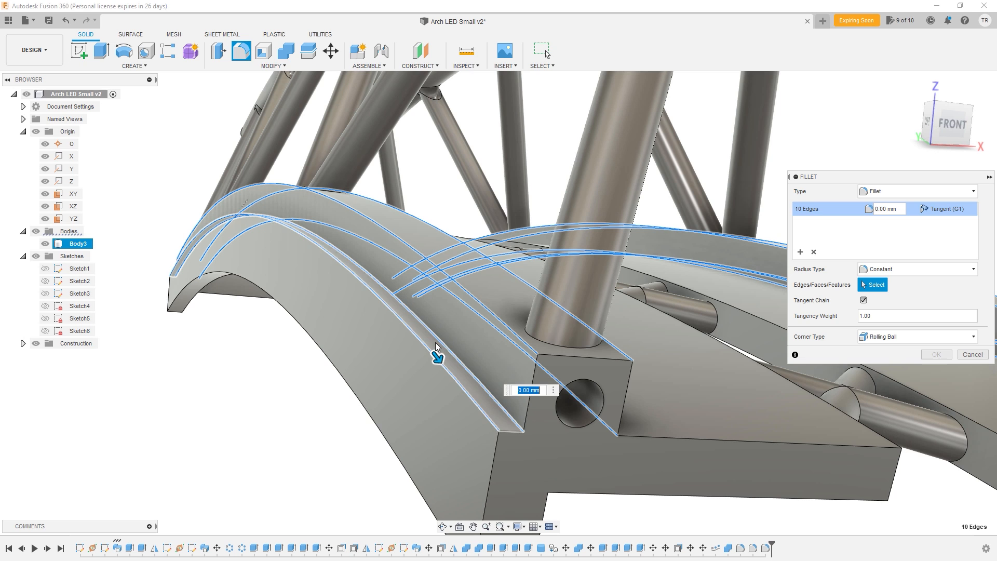
type("3")
key("Return")
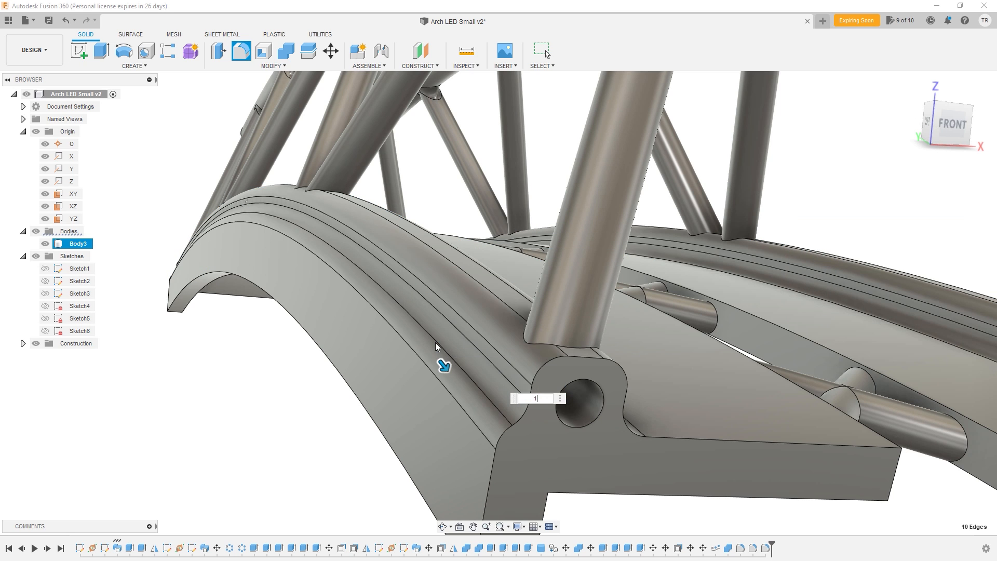
- Fillet the edges where the struts meet the rails of both deck beams with a 1 mm radius
middle_click_drag(452, 334, 282, 358, "shift")
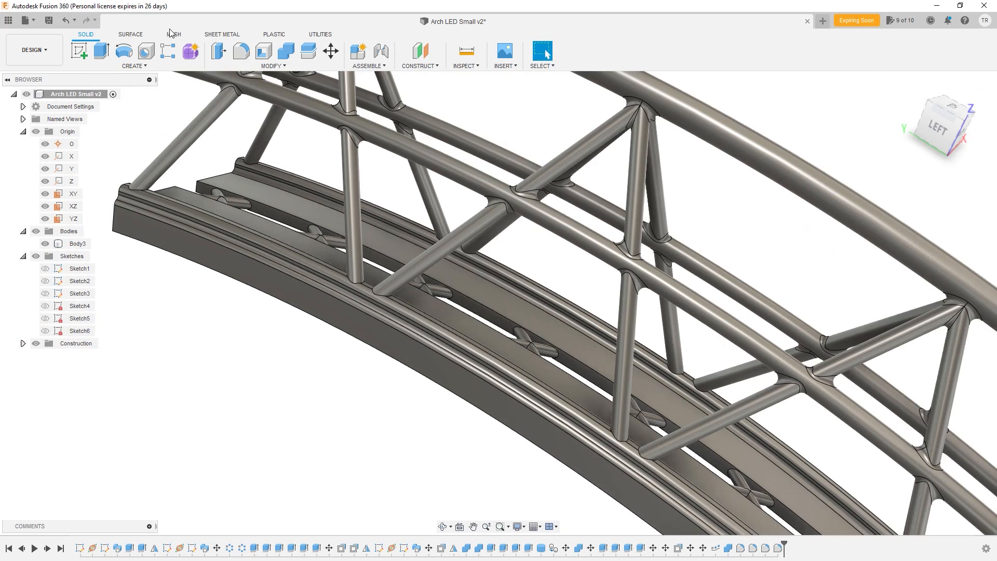
left_click(241, 51)
left_click(134, 187)
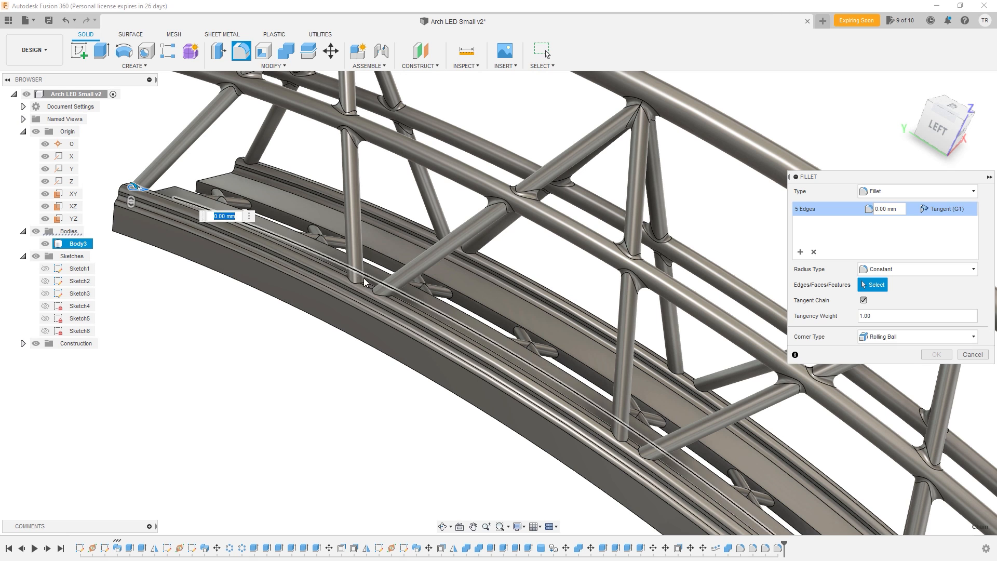
left_click(374, 294)
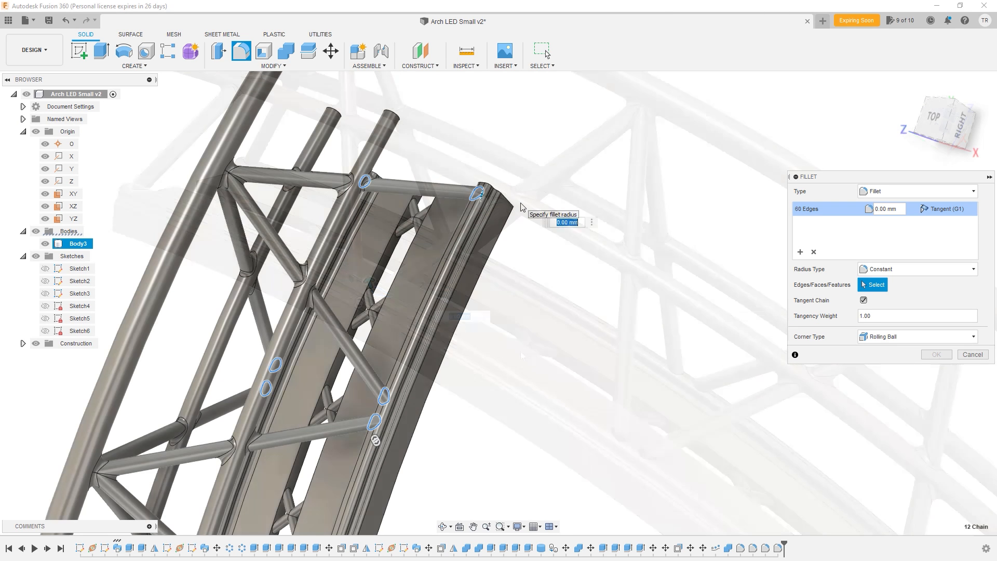
type("1")
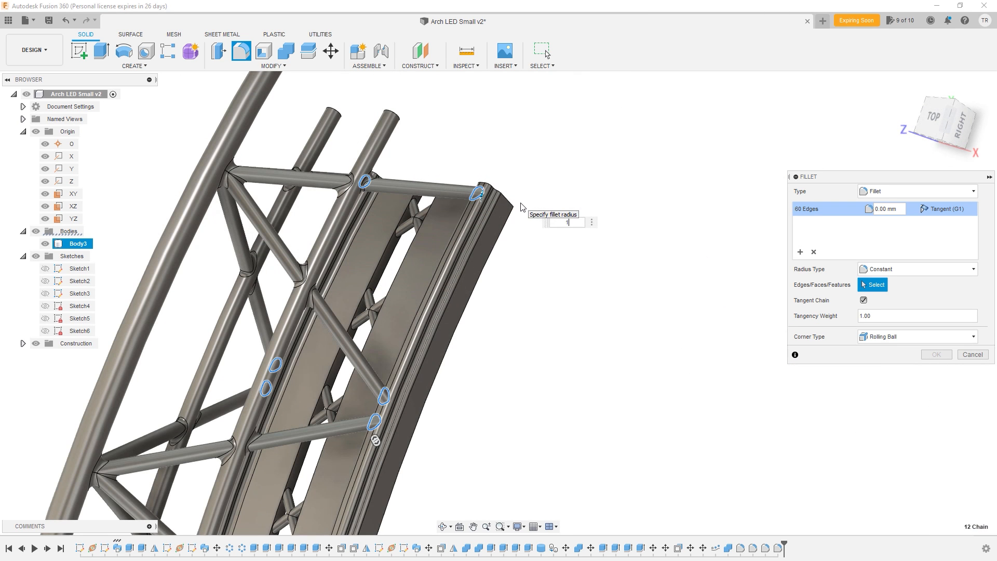
key("Return")
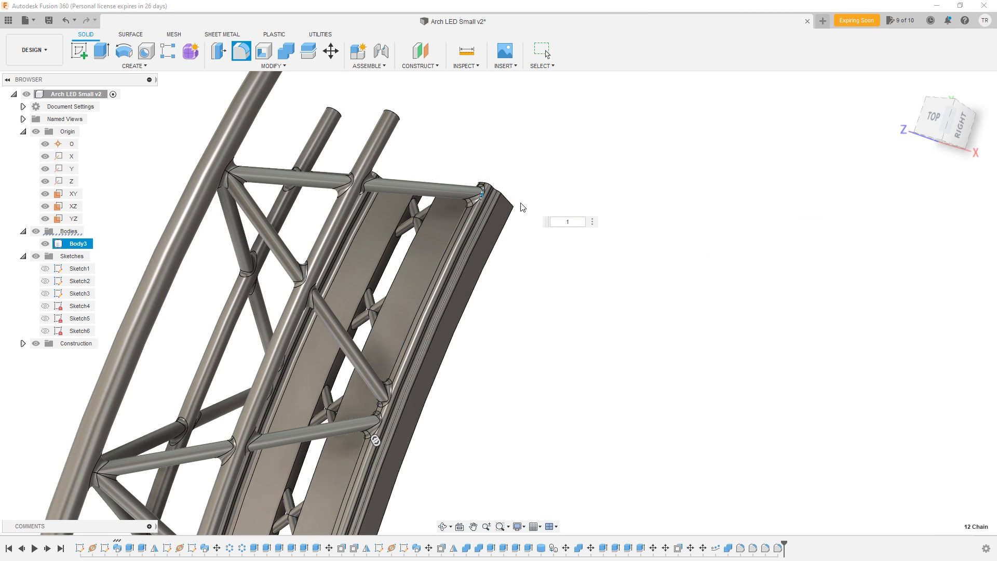
- Fillet the upper inner edges of both deck beams along the central gap with a 1 mm radius
middle_click_drag(458, 373, 511, 156, "shift")
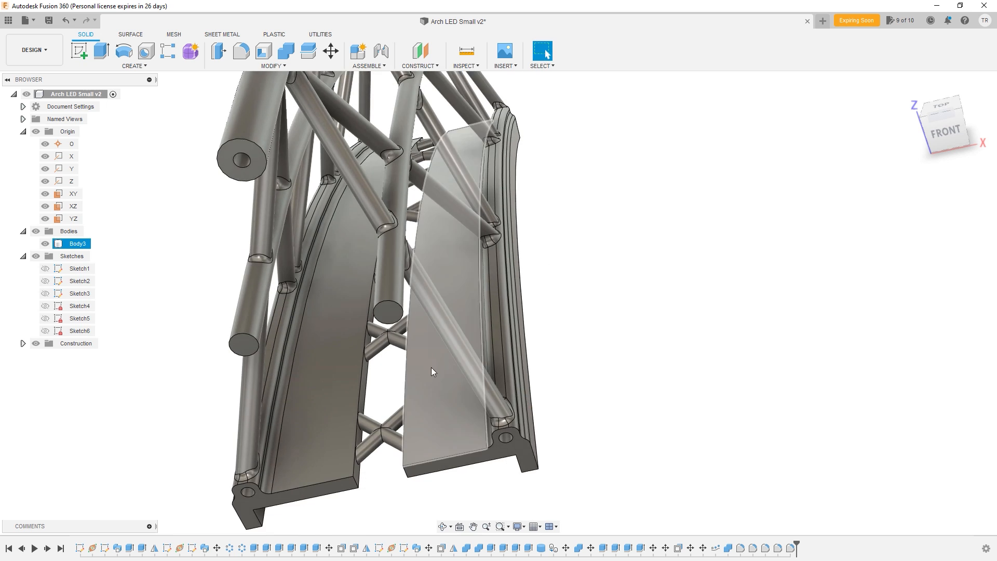
scroll(431, 366, "up", 4)
middle_click_drag(405, 369, 431, 326, "shift")
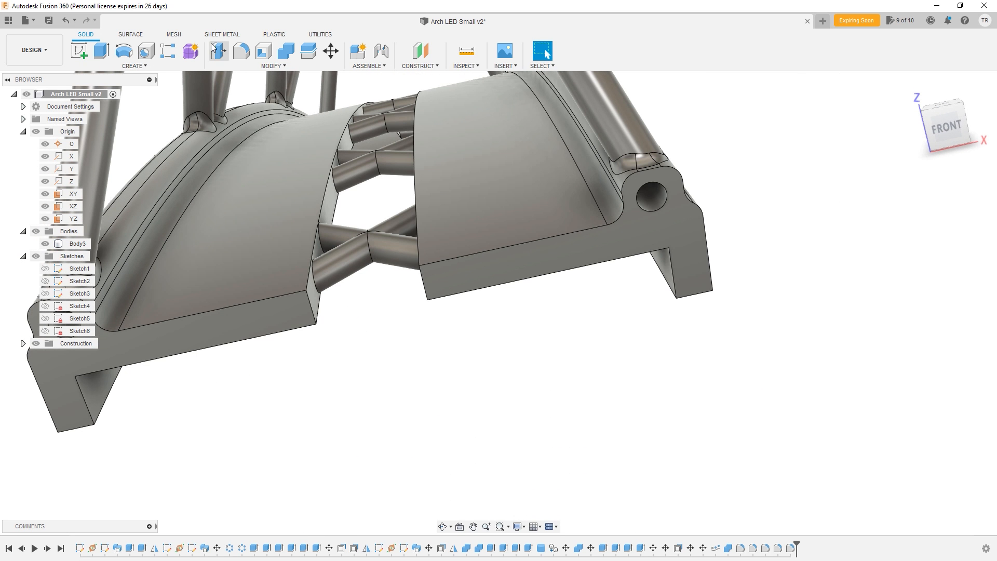
left_click(241, 51)
left_click(334, 166)
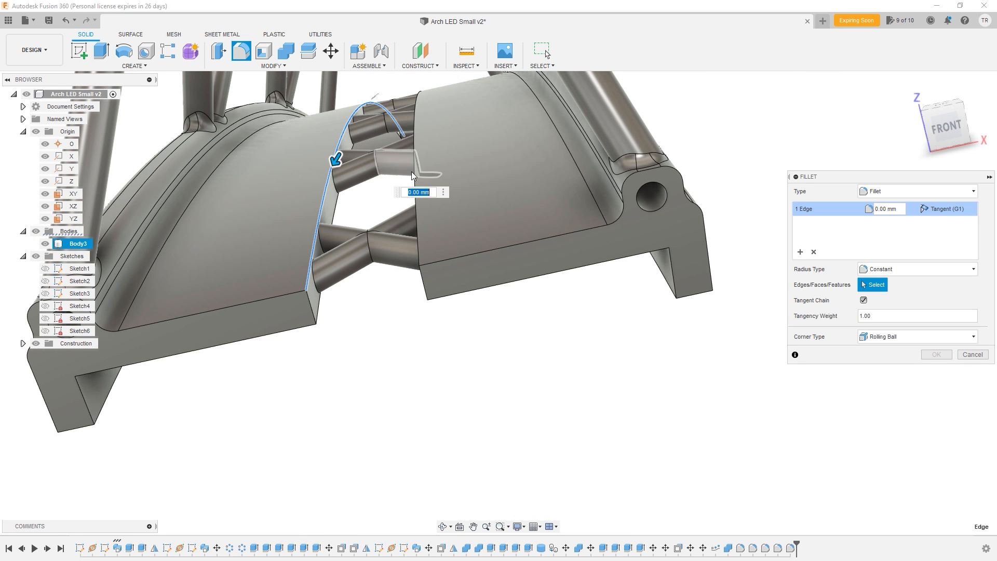
left_click(419, 166)
type("1")
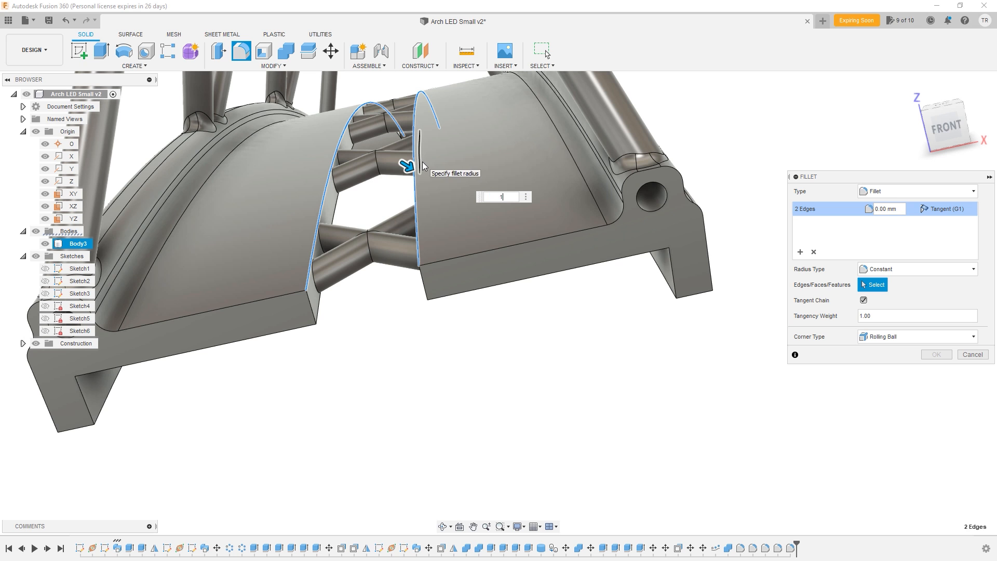
key("Return")
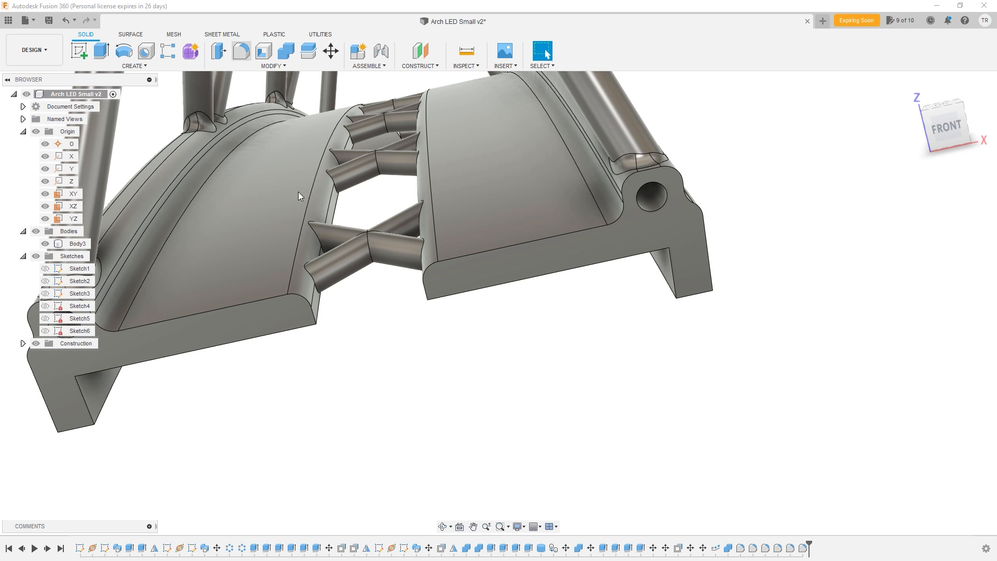
key("f")
left_click(316, 266)
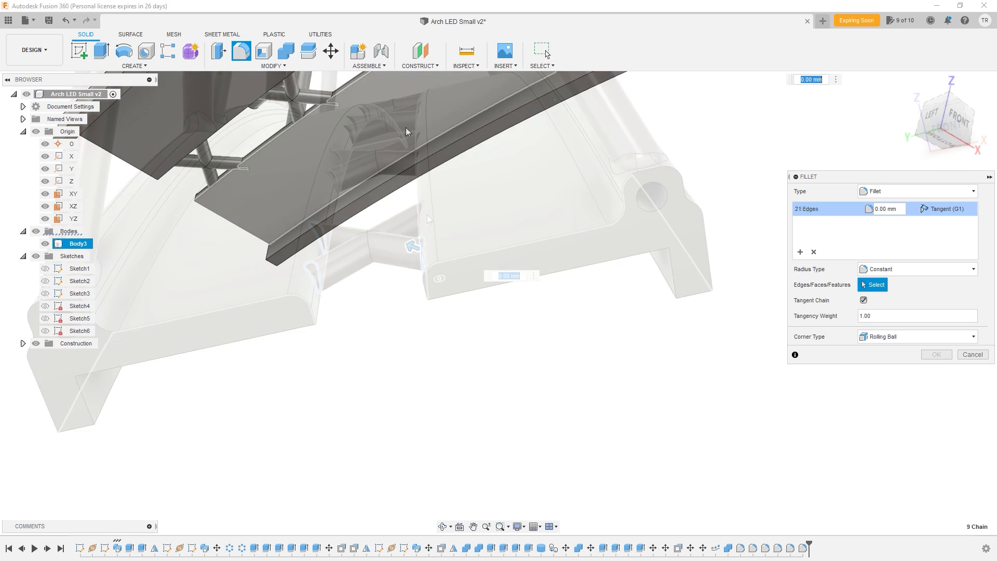
middle_click_drag(407, 138, 441, 360, "shift")
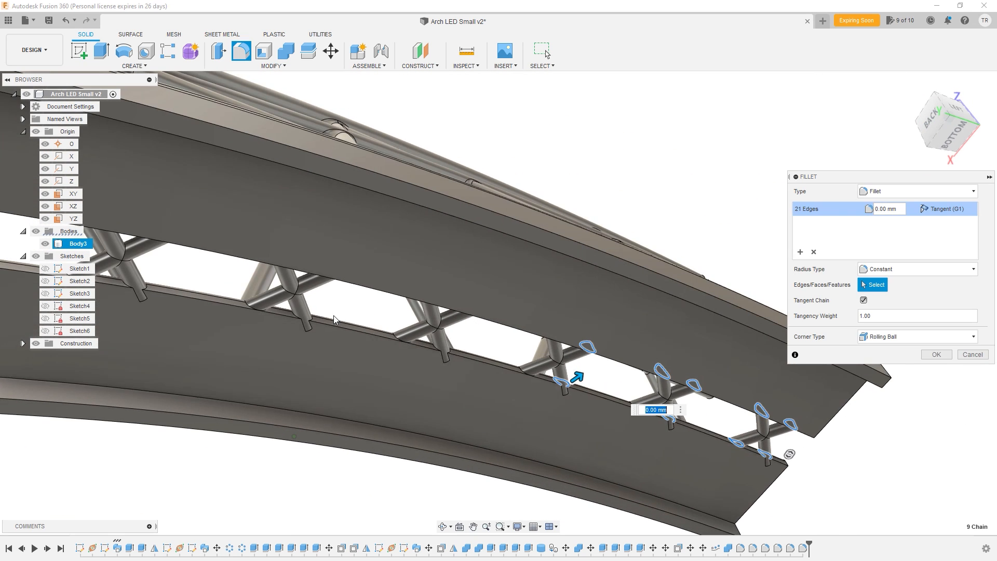
scroll(441, 360, "up", 3)
scroll(449, 360, "down", 2)
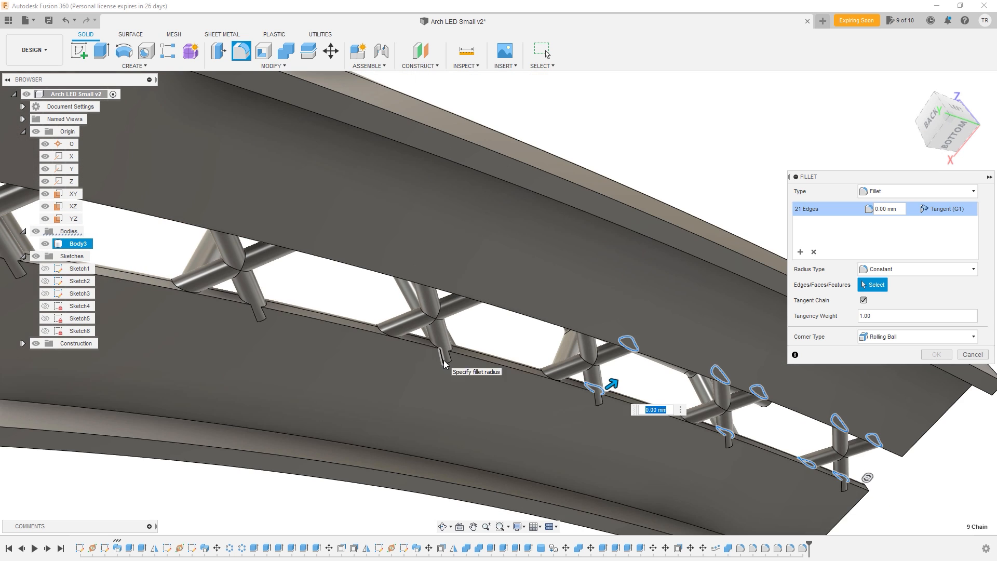
key("Escape")
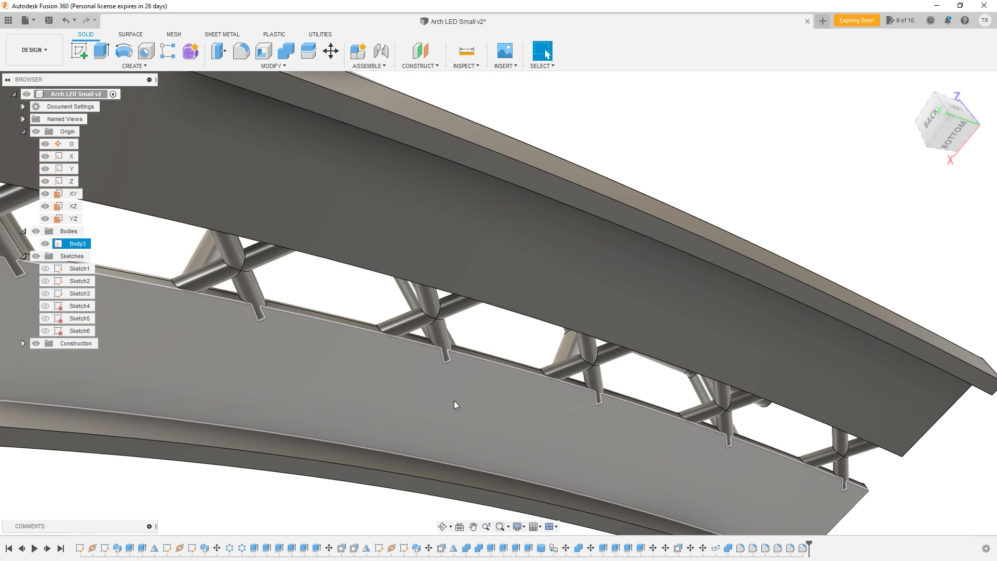
- Offset the curved underside faces of both deck beams outward by 0.2 mm to cover the protruding cross-brace ends
left_click(493, 384)
left_click(504, 260, "ctrl")
scroll(488, 344, "down", 6)
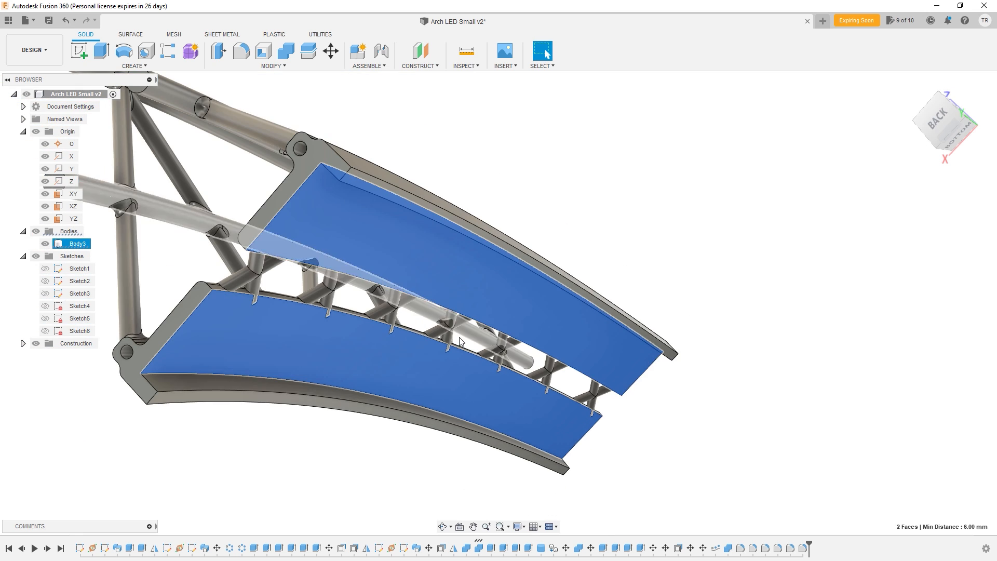
left_click(218, 50)
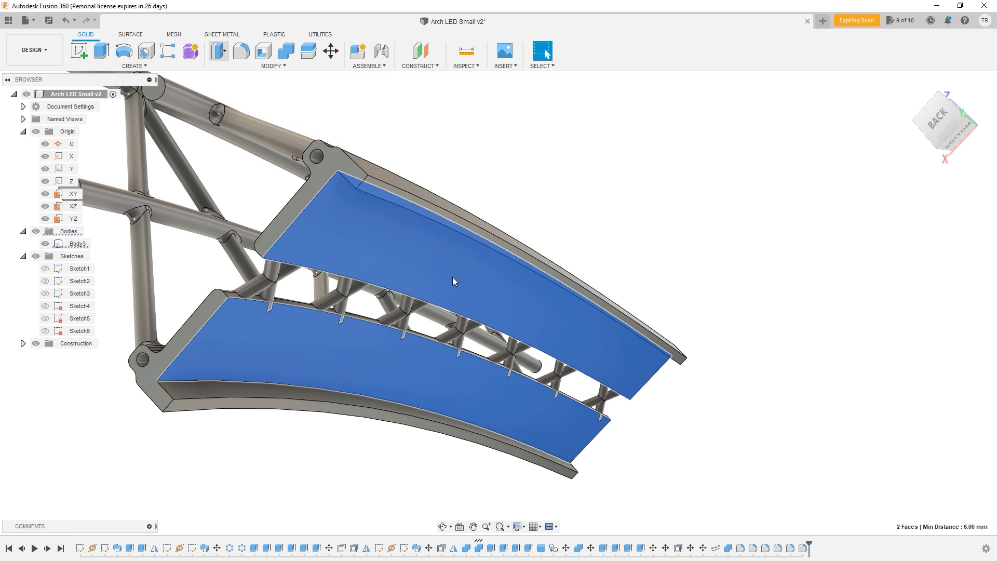
type("1")
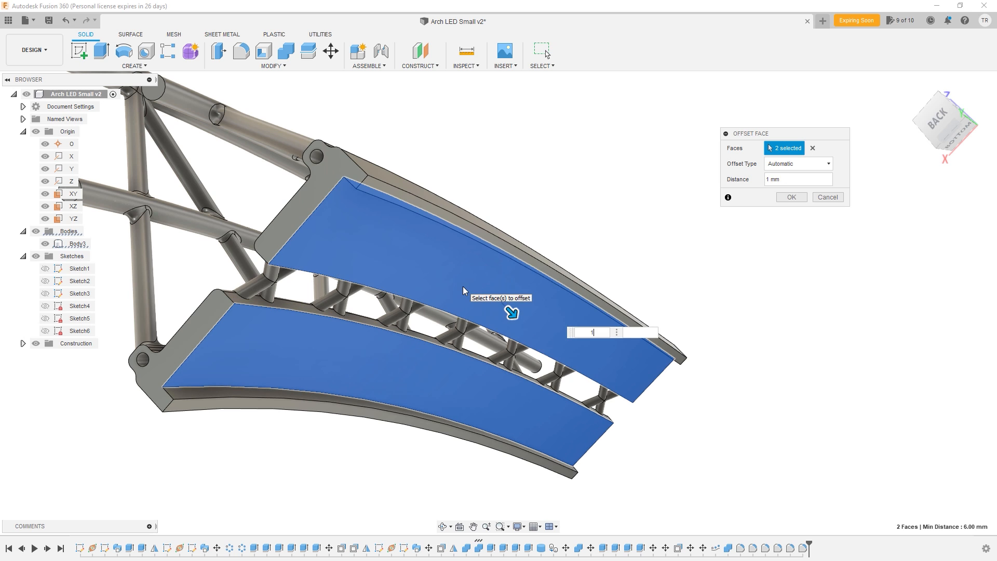
type(".2")
key("Return")
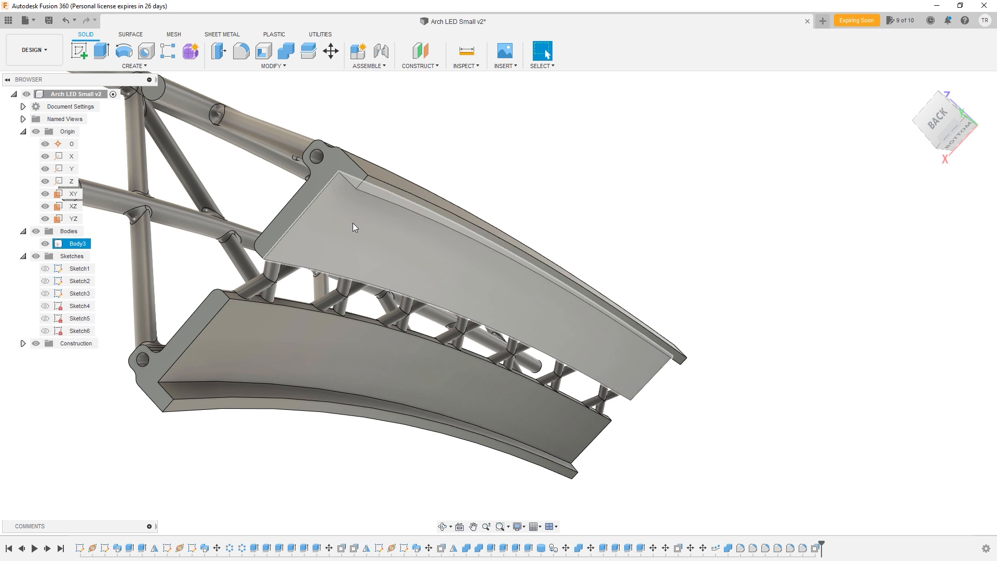
- Offset the narrow bottom faces of both outer deck flanges by 0.2 mm
left_click(388, 194)
left_click(216, 404, "shift")
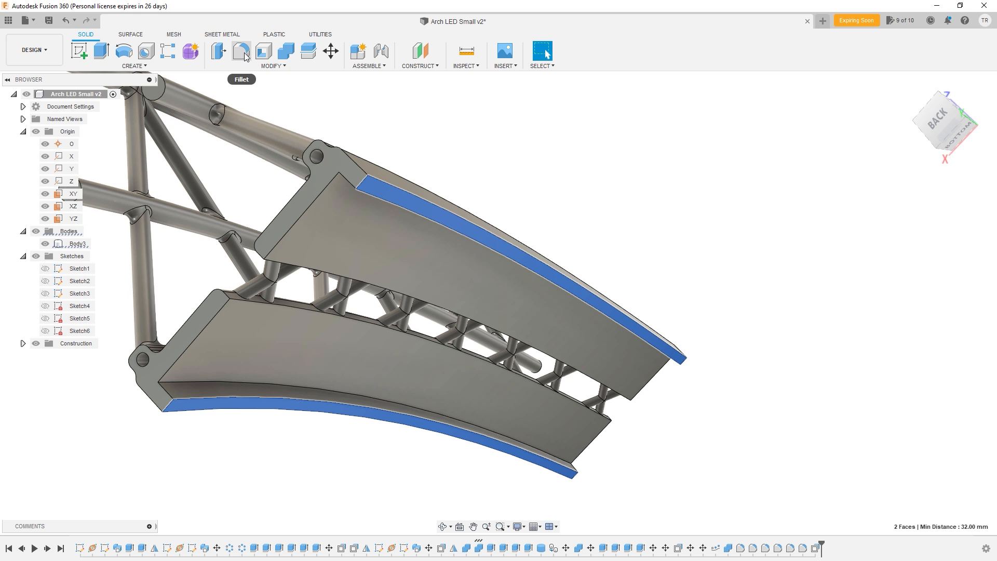
left_click(224, 50)
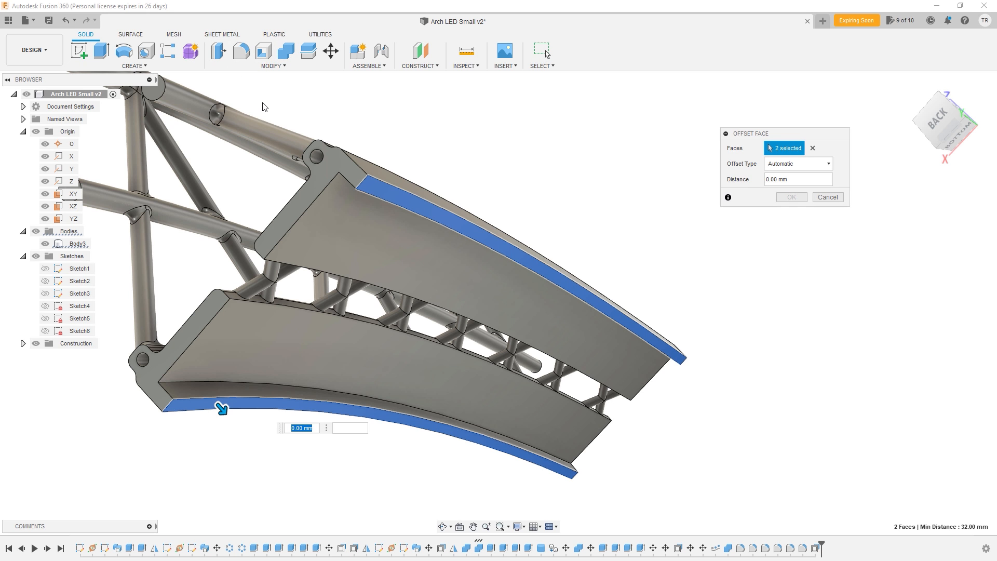
type("2")
key("Return")
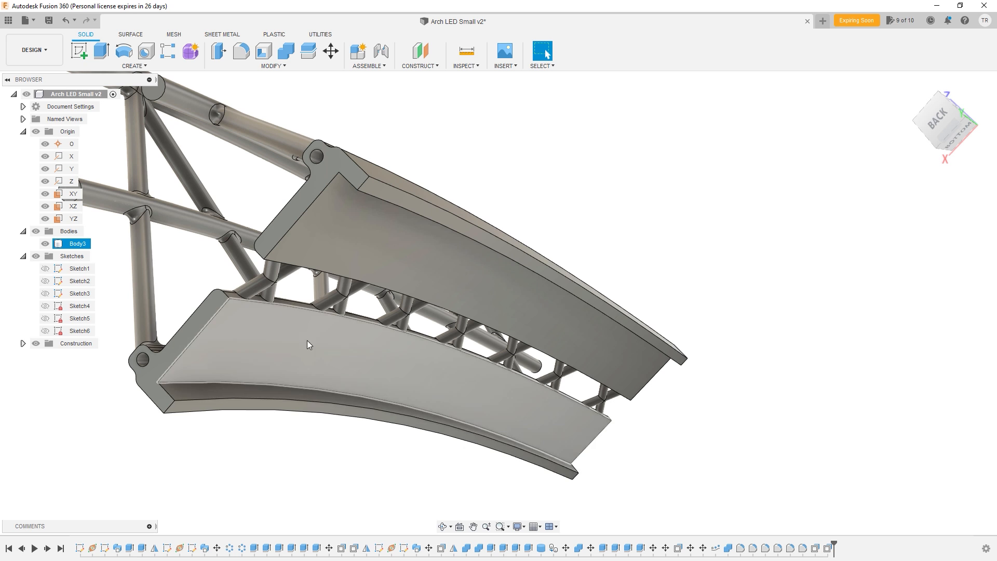
- Fillet all edges where the cross braces meet the inner sides of both deck beams with a 0.5 mm radius
scroll(269, 326, "down", 3)
scroll(269, 324, "up", 5)
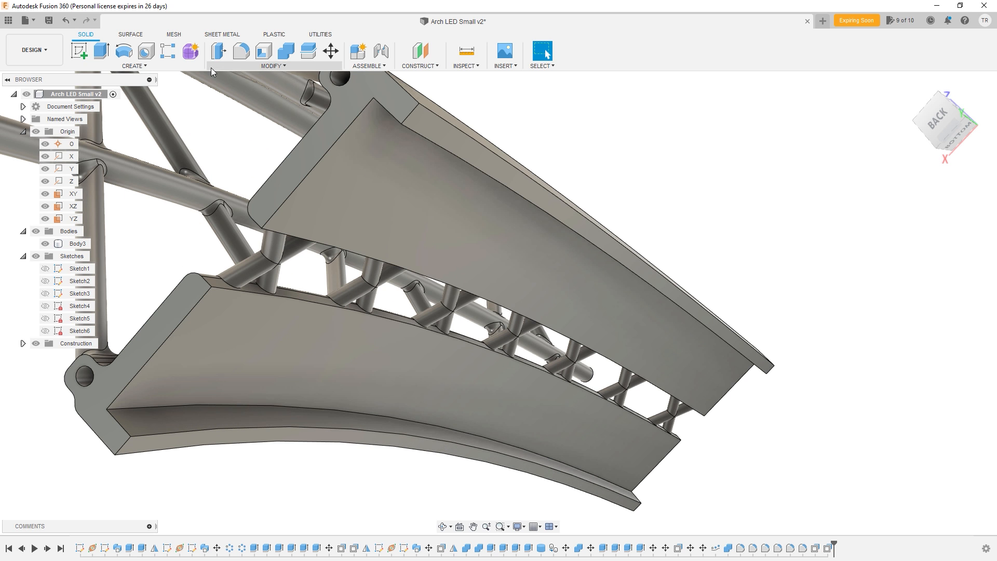
left_click(241, 51)
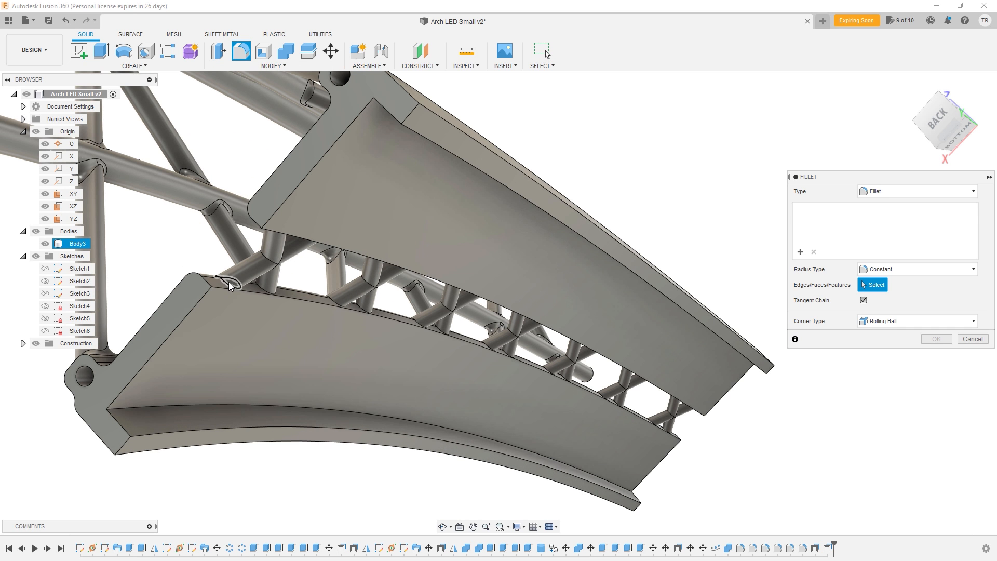
left_click(266, 294)
left_click(262, 289)
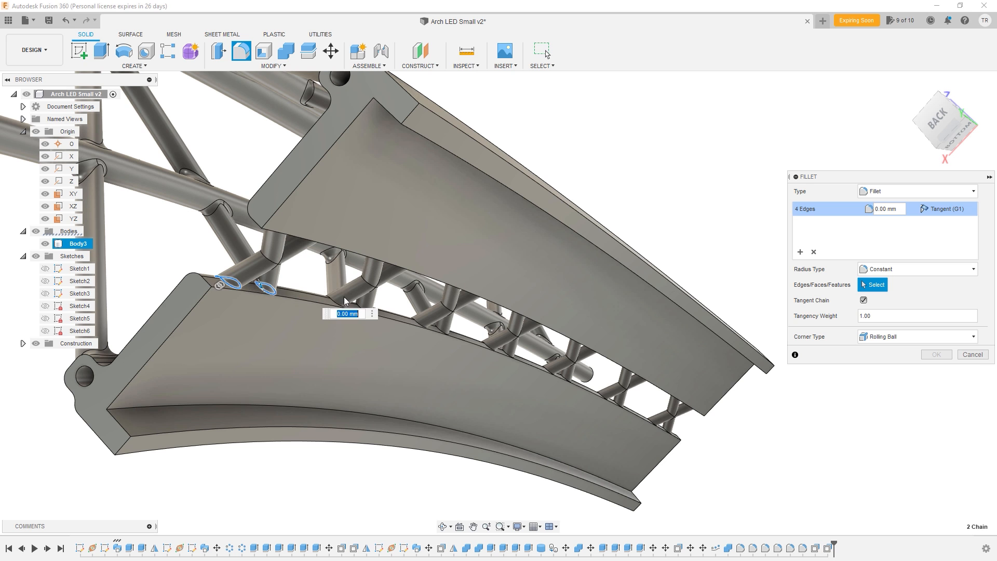
left_click(334, 300)
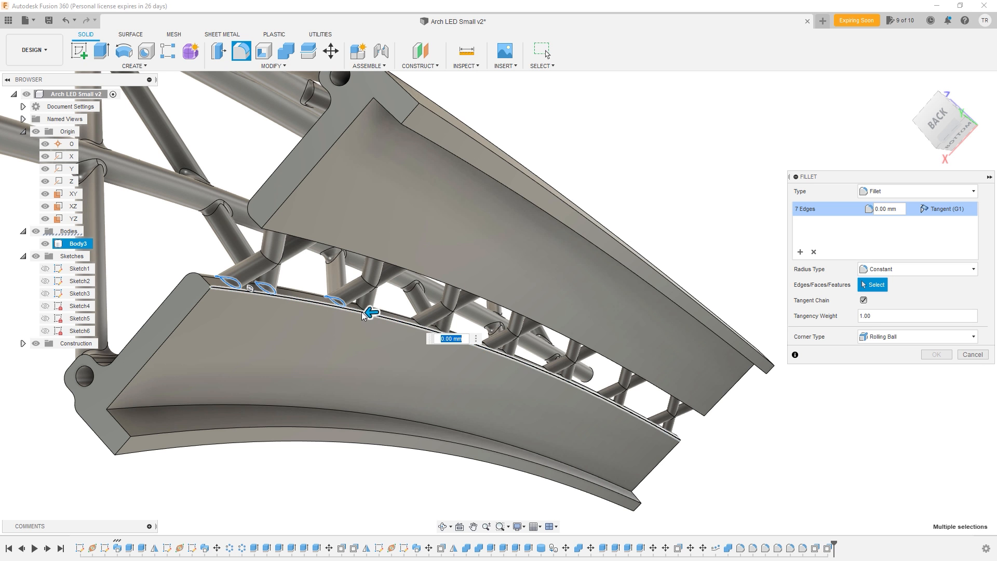
left_click(416, 320)
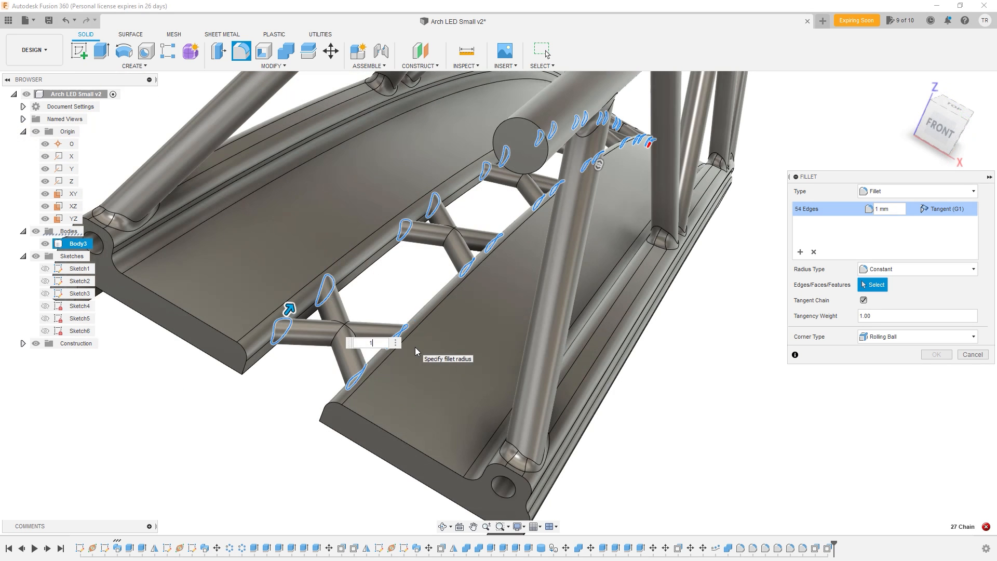
key("Return")
type(".5")
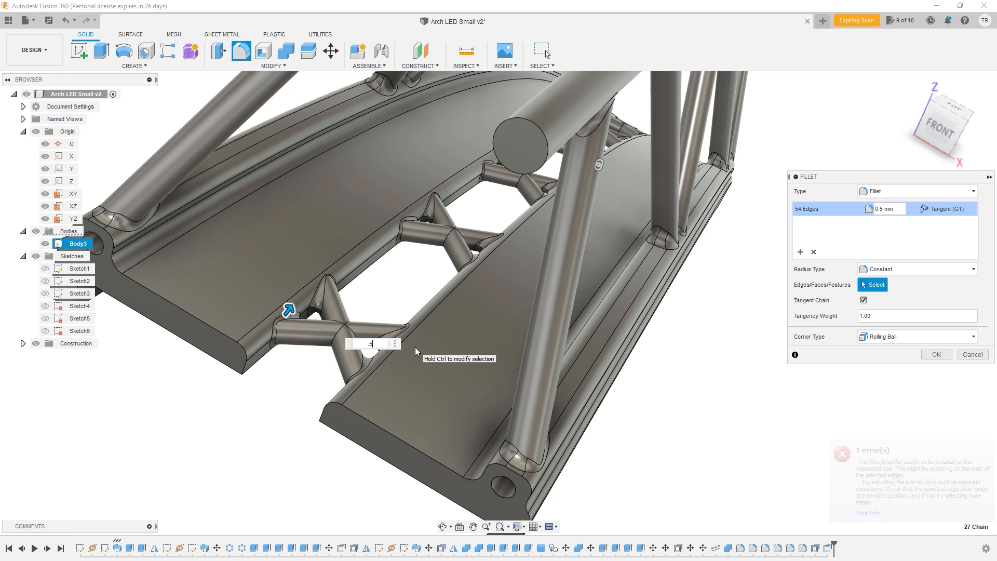
key("Return")
- Try to fillet the four edges where the tubes of the front cross brace intersect with a 1 mm radius
middle_click_drag(407, 347, 491, 280, "shift")
scroll(552, 187, "up", 5)
scroll(577, 184, "down", 3)
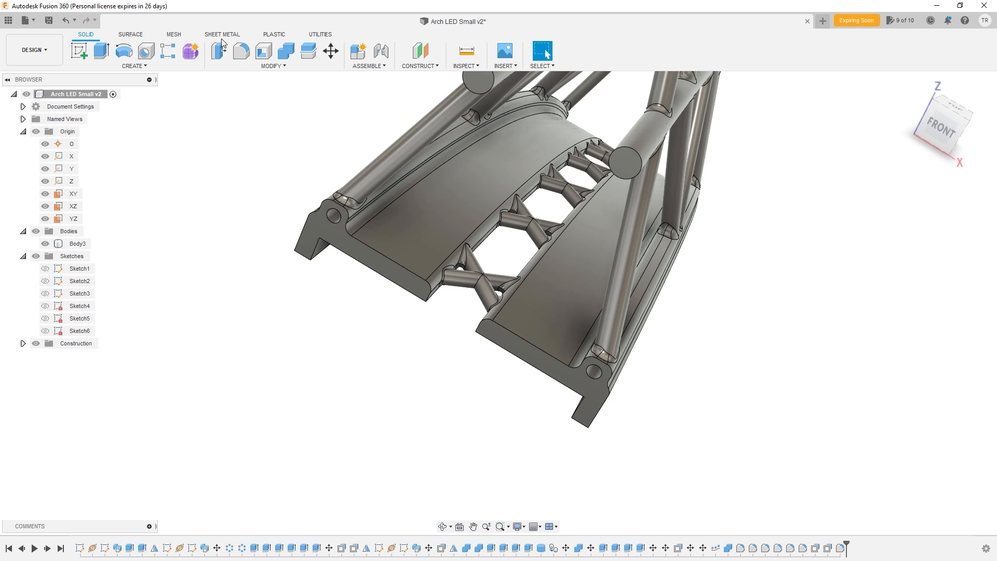
left_click(241, 51)
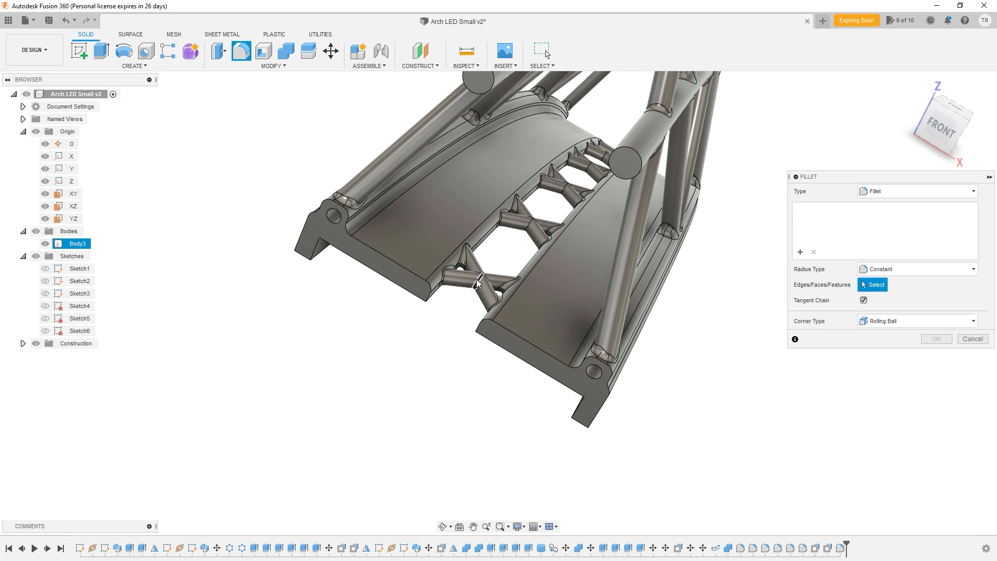
left_click(482, 278)
left_click(477, 273)
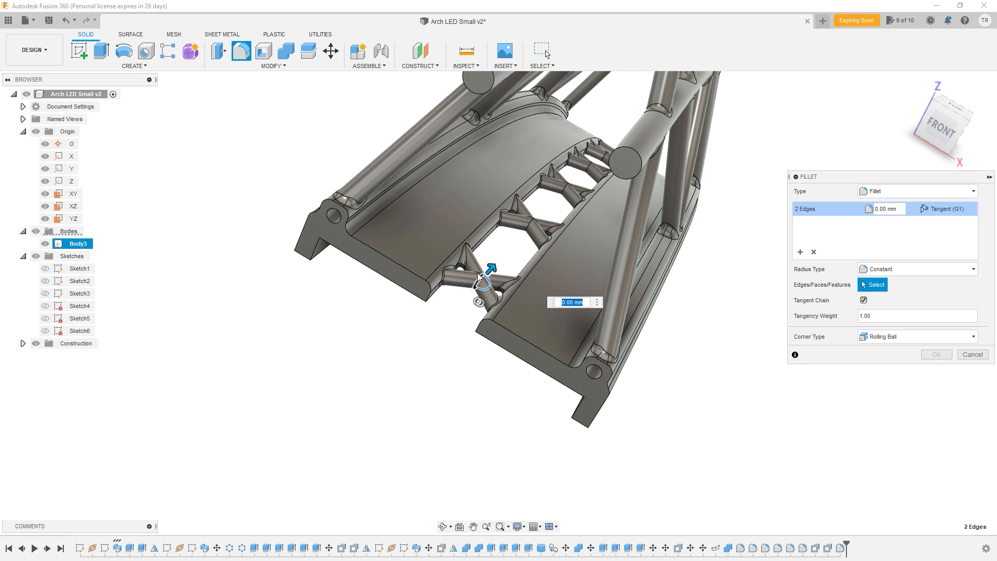
scroll(485, 275, "up", 1)
scroll(485, 275, "up", 5)
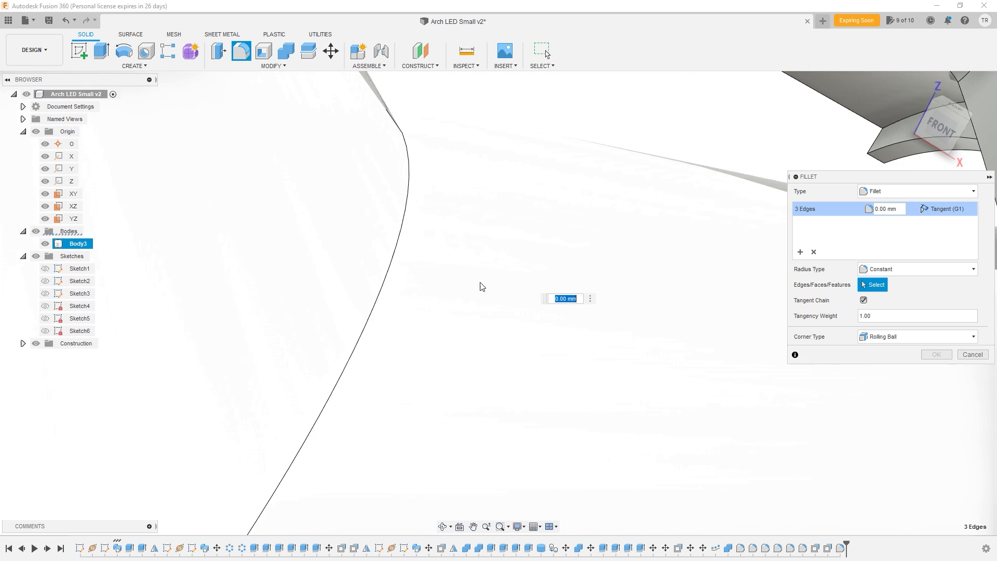
scroll(478, 280, "down", 4)
left_click(478, 279)
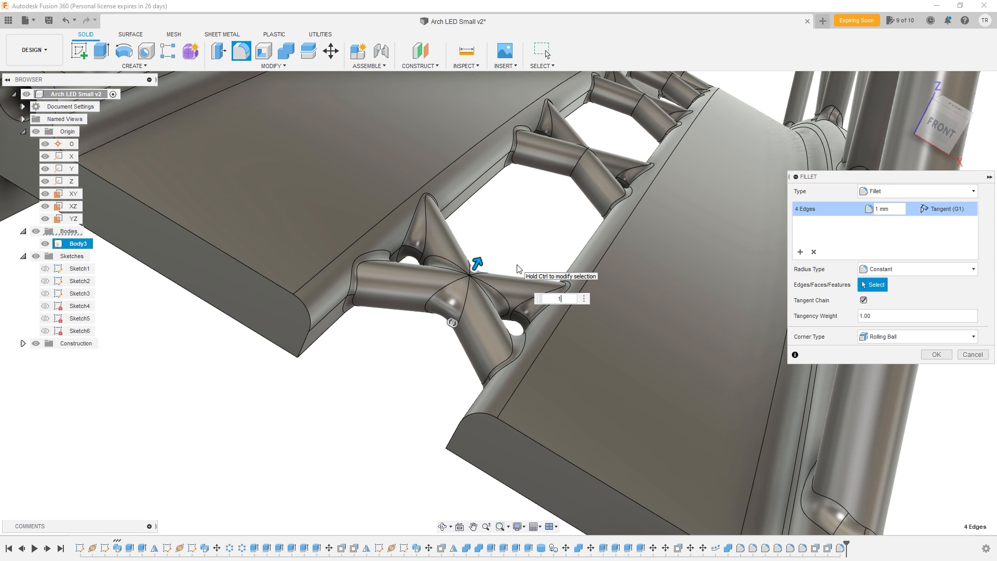
middle_click_drag(513, 278, 506, 281, "shift")
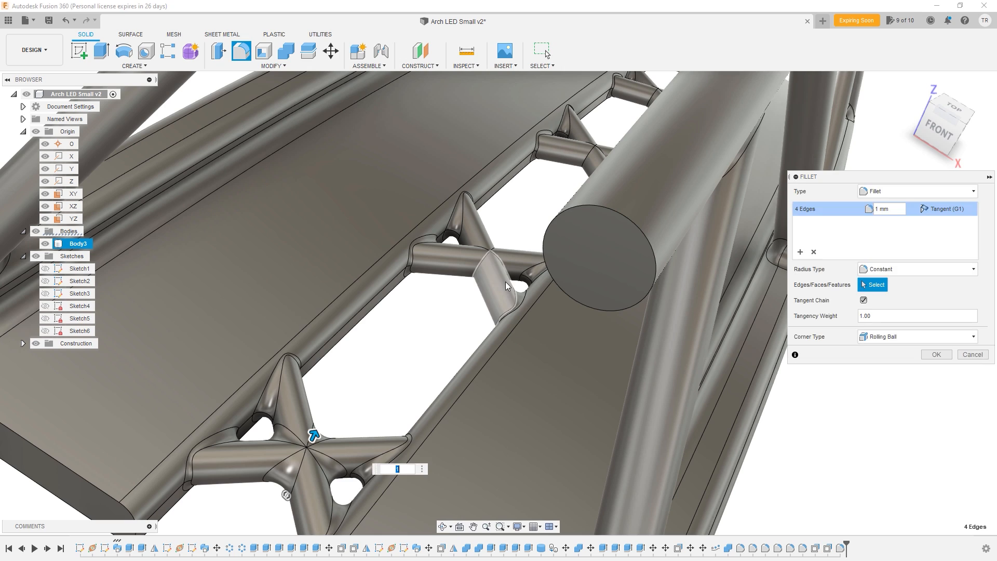
key("Return")
- Show Sketch1 with its layout arc and radial division lines around the bridge segment
key("F6")
middle_click_drag(455, 351, 407, 346, "shift")
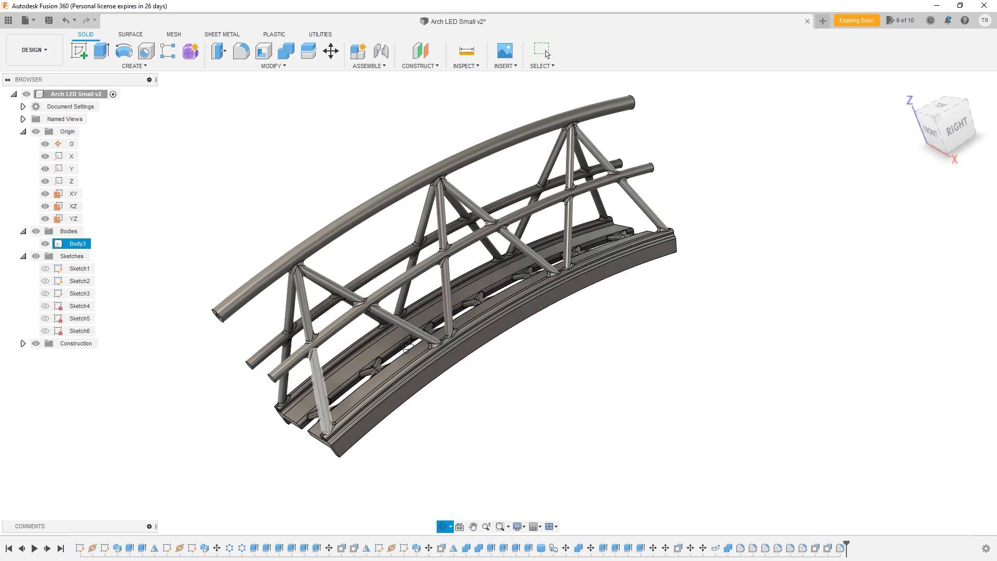
scroll(587, 392, "down", 6)
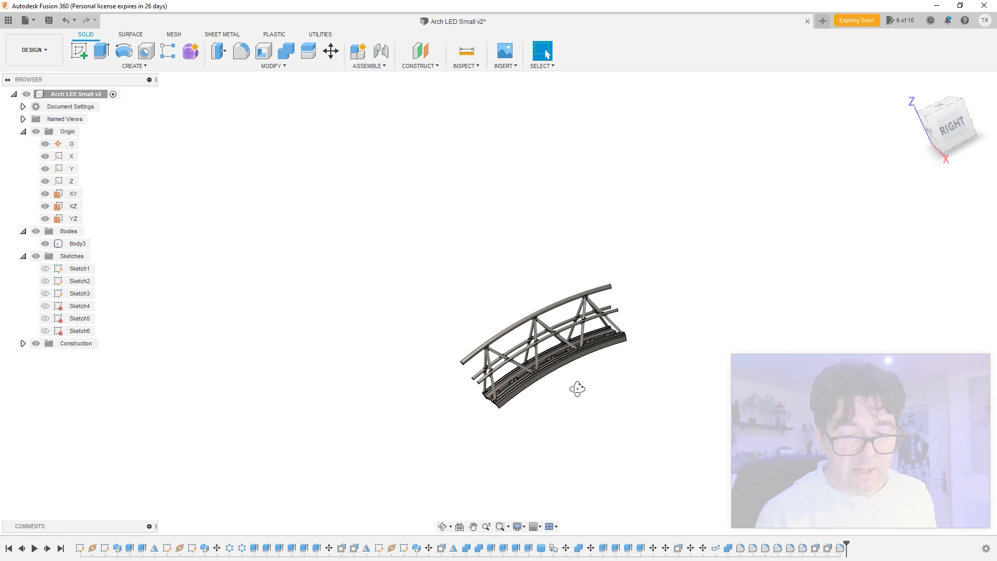
middle_click_drag(558, 379, 412, 285)
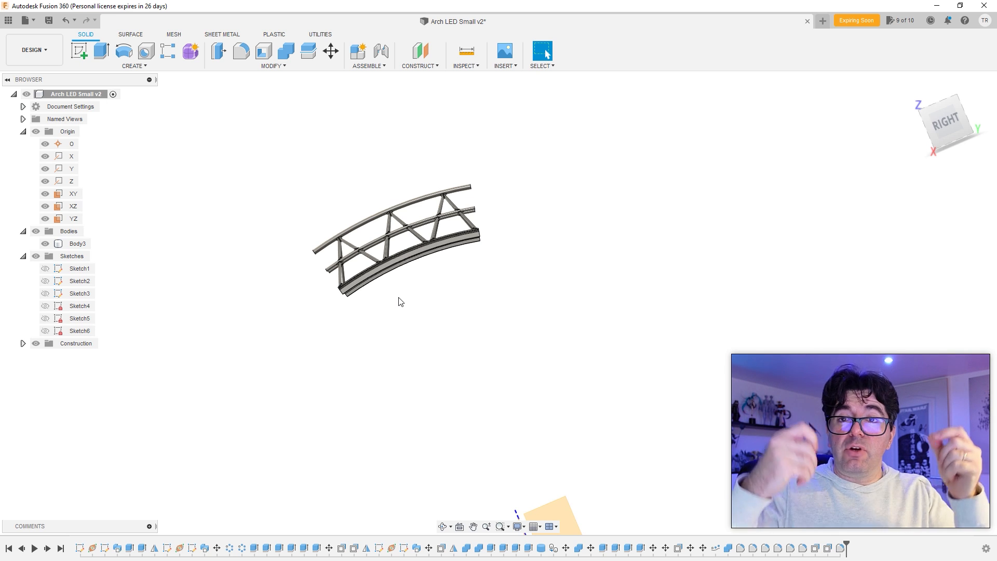
middle_click_drag(405, 300, 510, 281)
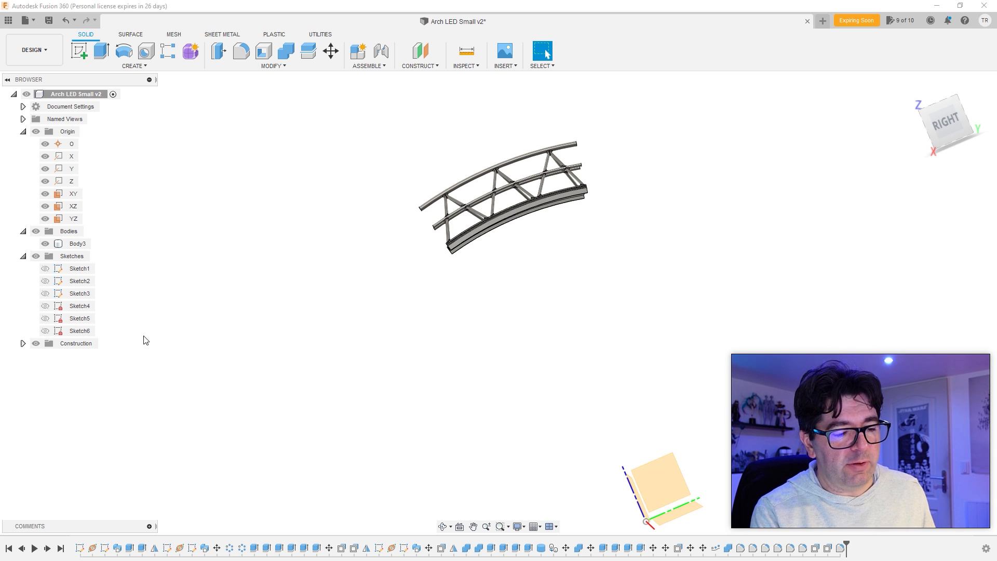
left_click(45, 268)
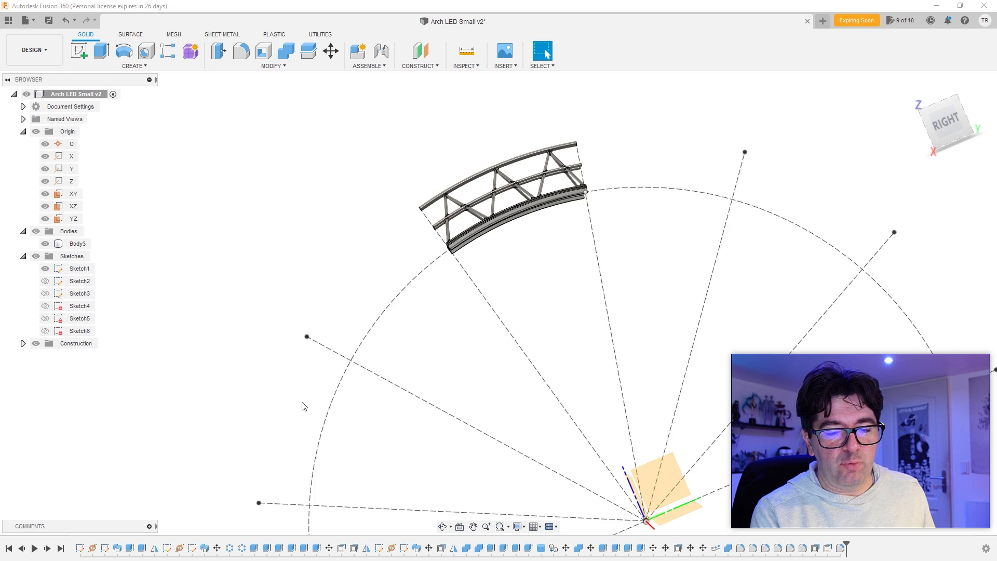
scroll(303, 406, "down", 2)
mouse_move(289, 406)
middle_mouse_down("shift")
mouse_move(274, 390)
mouse_move(256, 434)
mouse_move(300, 427)
mouse_move(304, 440)
mouse_move(292, 384)
mouse_move(318, 402)
mouse_move(362, 390)
middle_mouse_up("shift")
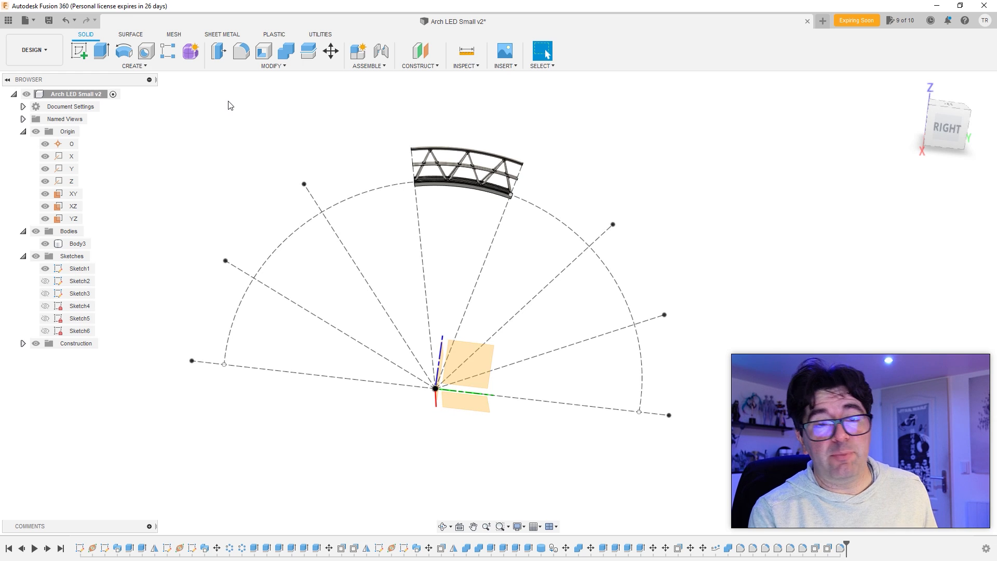
- Start a circular pattern of the bridge segment body about the X axis with a quantity of 14
left_click(146, 64)
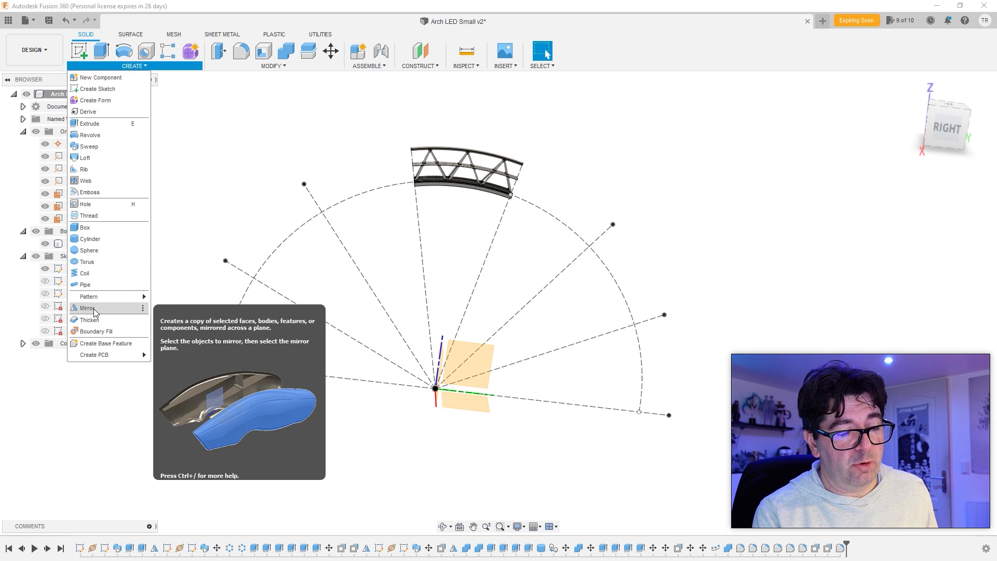
mouse_move(99, 296)
left_click(177, 308)
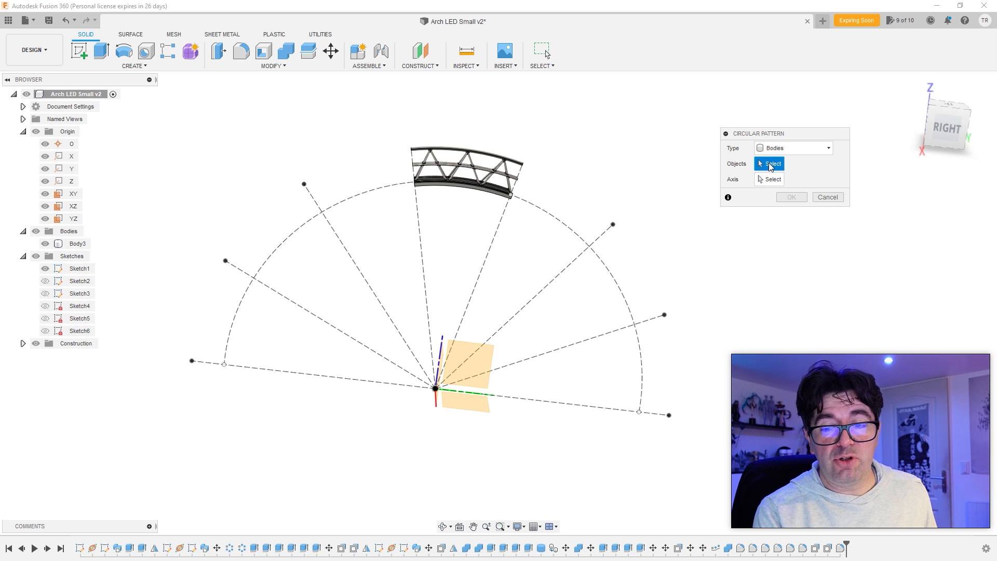
left_click(478, 158)
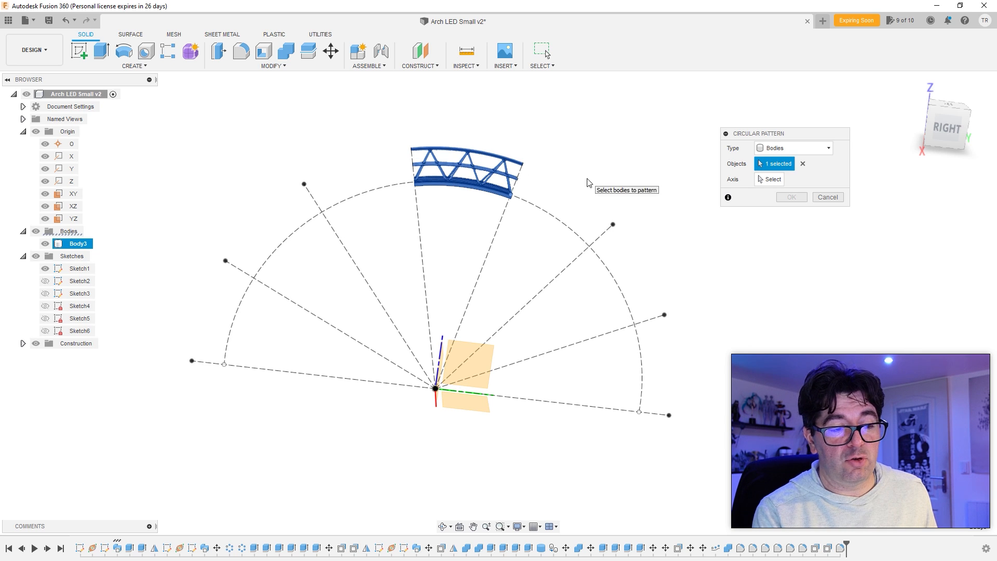
left_click(767, 179)
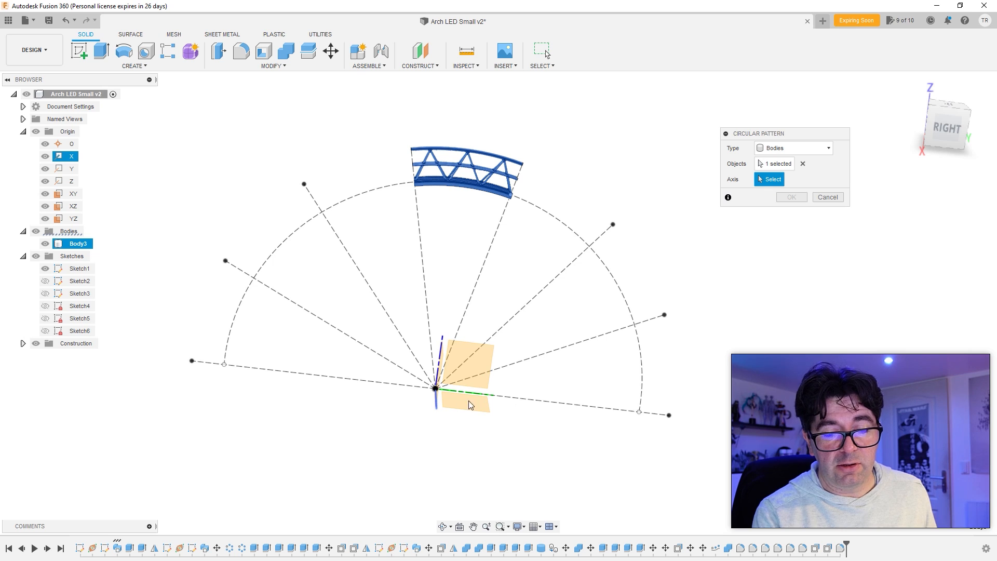
left_click(434, 403)
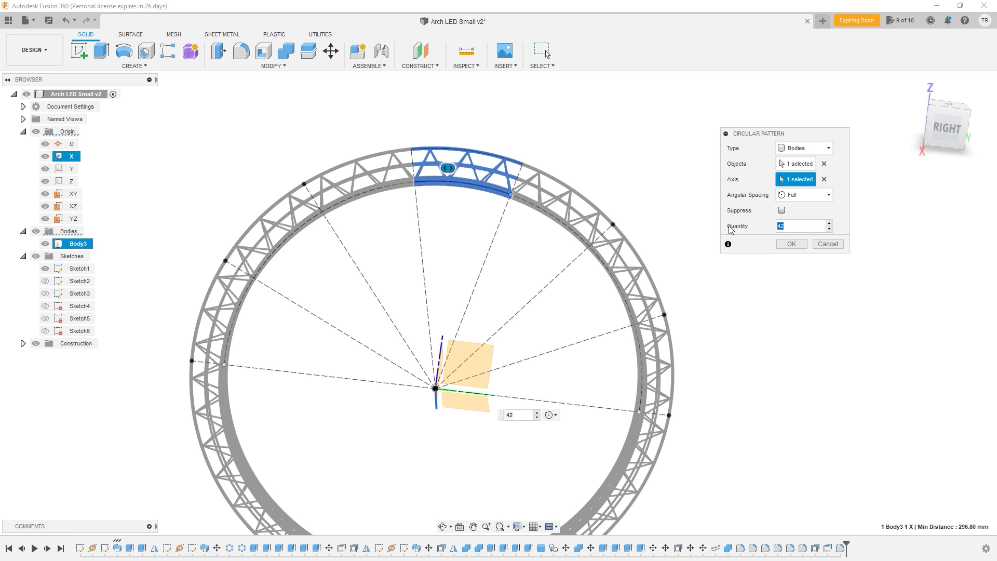
type("14")
- Switch the circular pattern to Angle spacing with a total angle of 77 deg and a quantity of 4
left_click(802, 194)
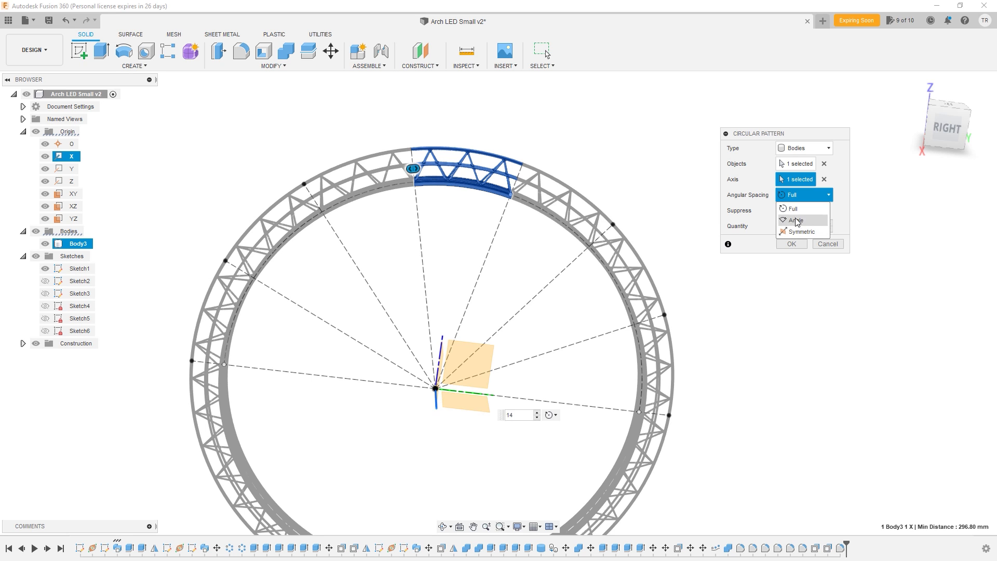
left_click(796, 220)
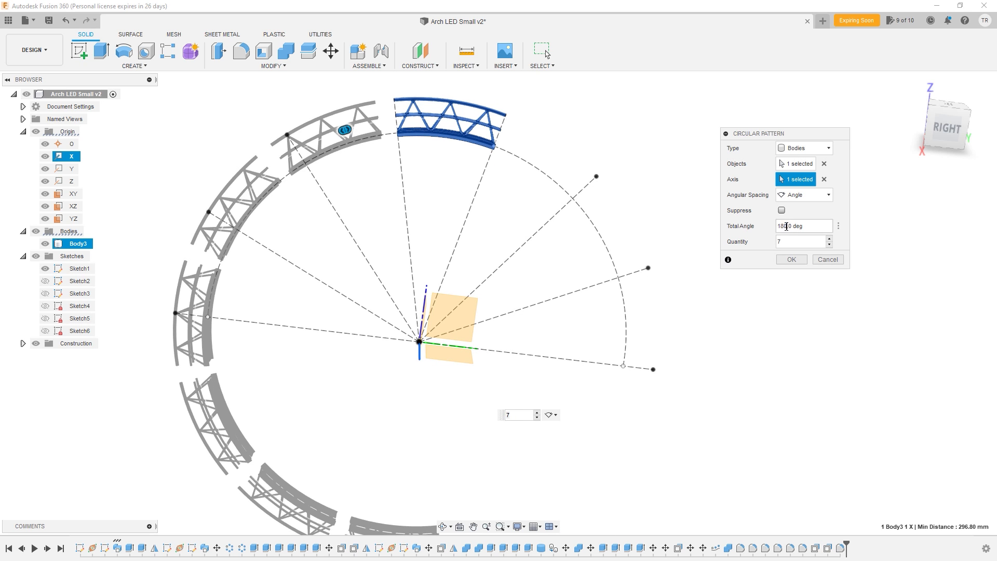
left_click_drag(786, 226, 698, 224)
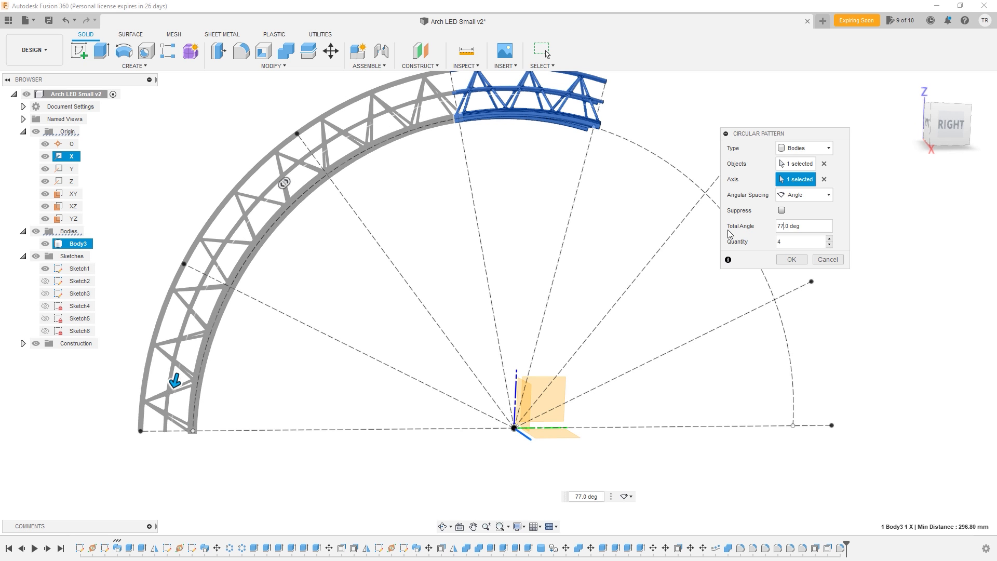
- Examine how the previewed segments meet at the first joint and how the arch's lower end sits on the Sketch1 baseline
middle_click_drag(647, 207, 634, 214, "shift")
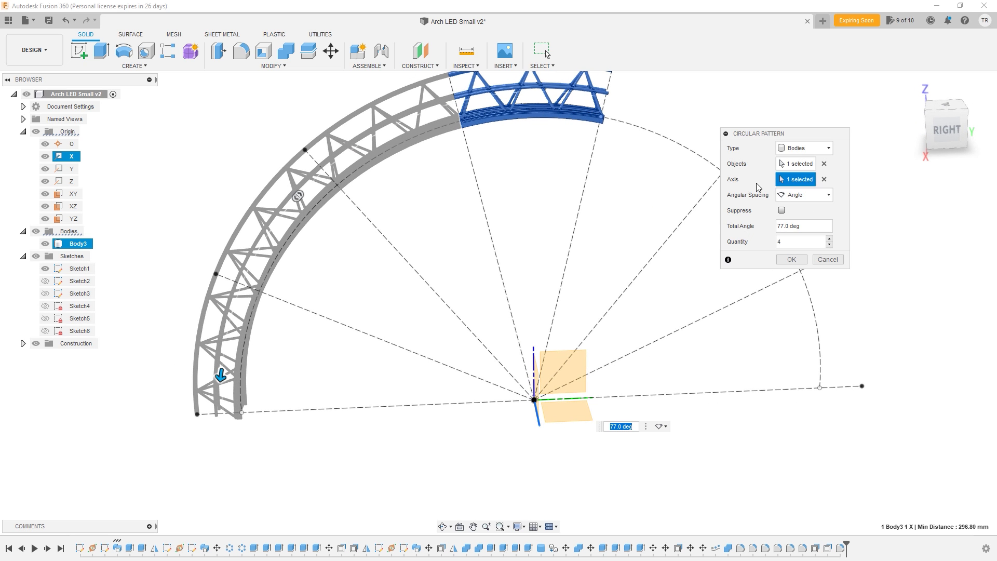
scroll(537, 203, "up", 2)
scroll(429, 169, "up", 3)
scroll(415, 167, "up", 5)
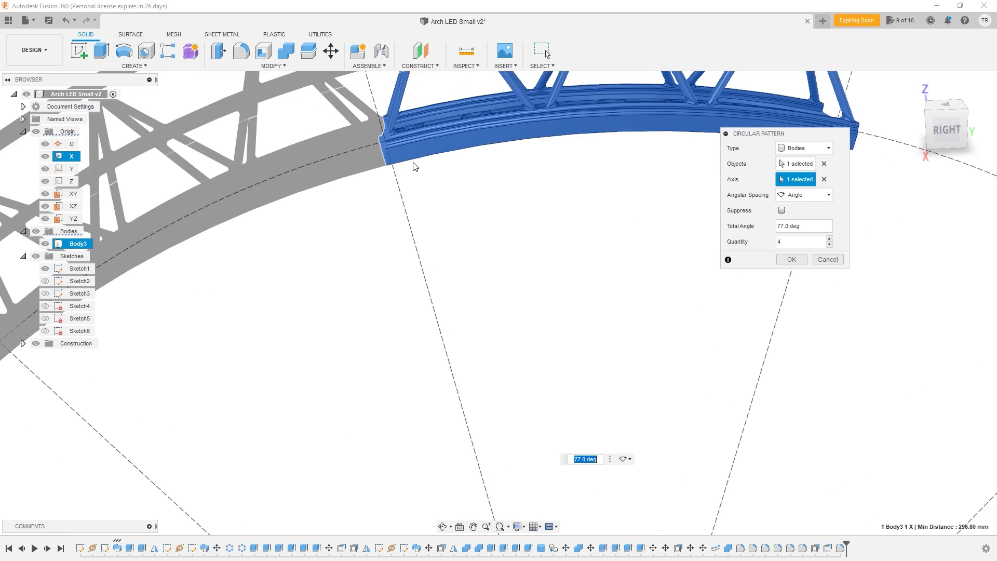
middle_click_drag(394, 164, 398, 190, "shift")
scroll(405, 203, "down", 8)
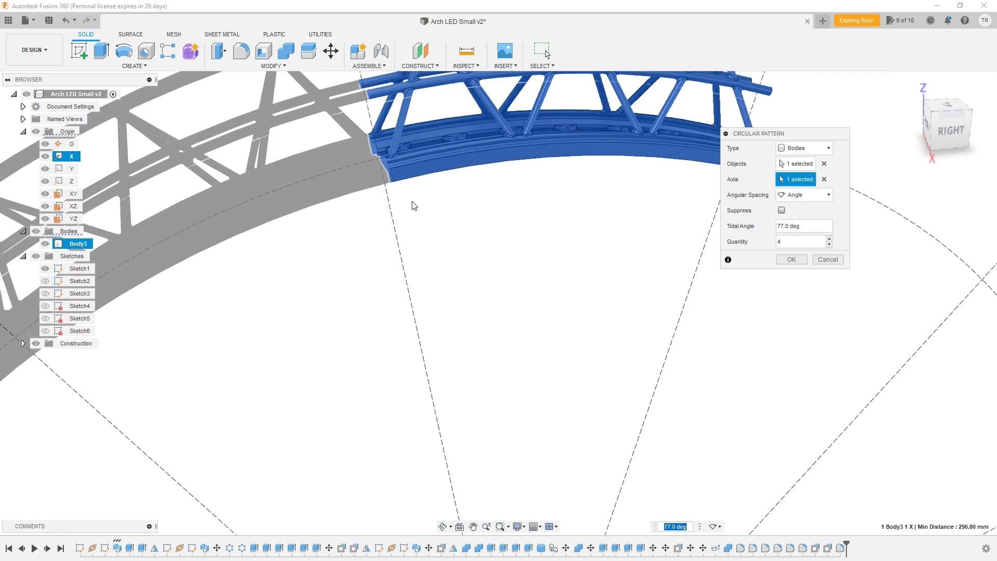
middle_click_drag(403, 285, 450, 173)
middle_click_drag(400, 314, 396, 282, "shift")
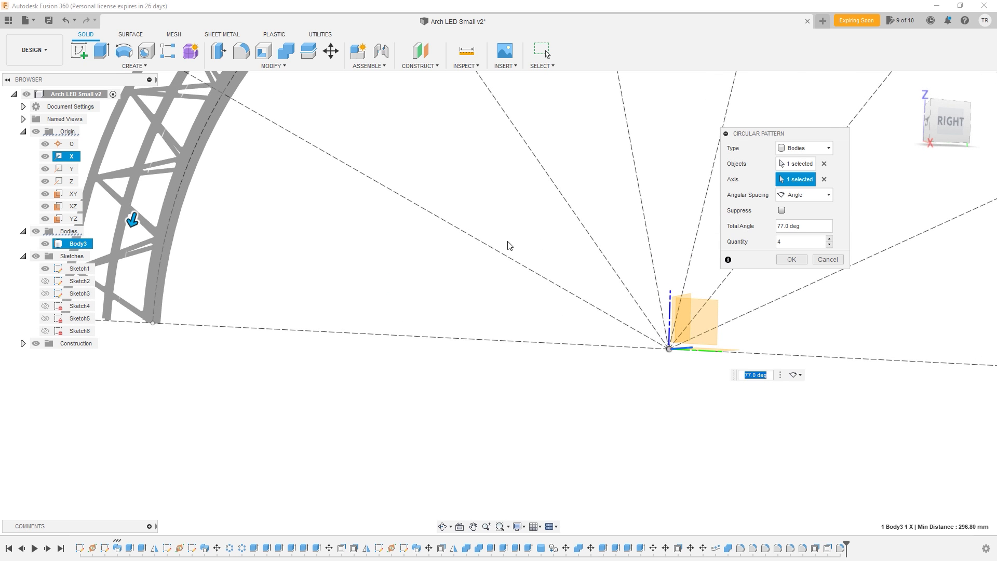
scroll(509, 243, "down", 5)
middle_click_drag(522, 212, 546, 176, "shift")
scroll(502, 251, "up", 3)
middle_click_drag(484, 88, 485, 145)
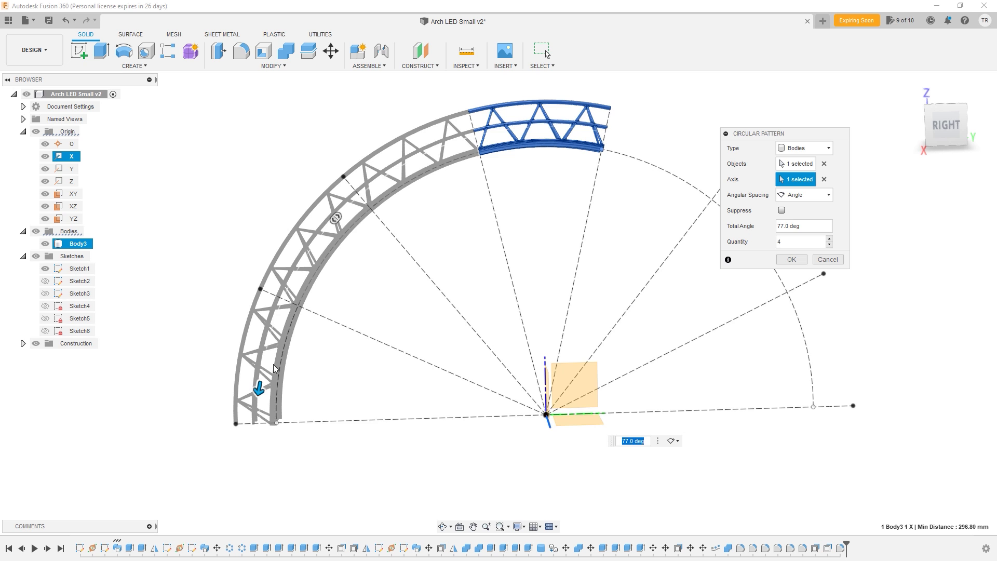
- Refine the pattern's total angle to 77.145 deg, check the lower end against the Sketch1 baseline, and complete the circular pattern
scroll(371, 260, "up", 6)
middle_click_drag(440, 291, 450, 270, "shift")
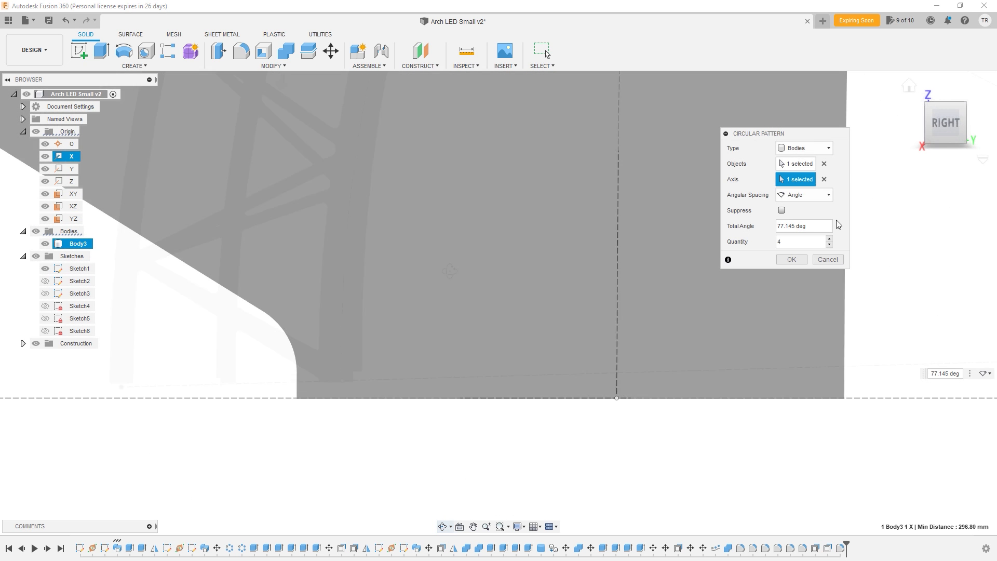
scroll(663, 225, "down", 6)
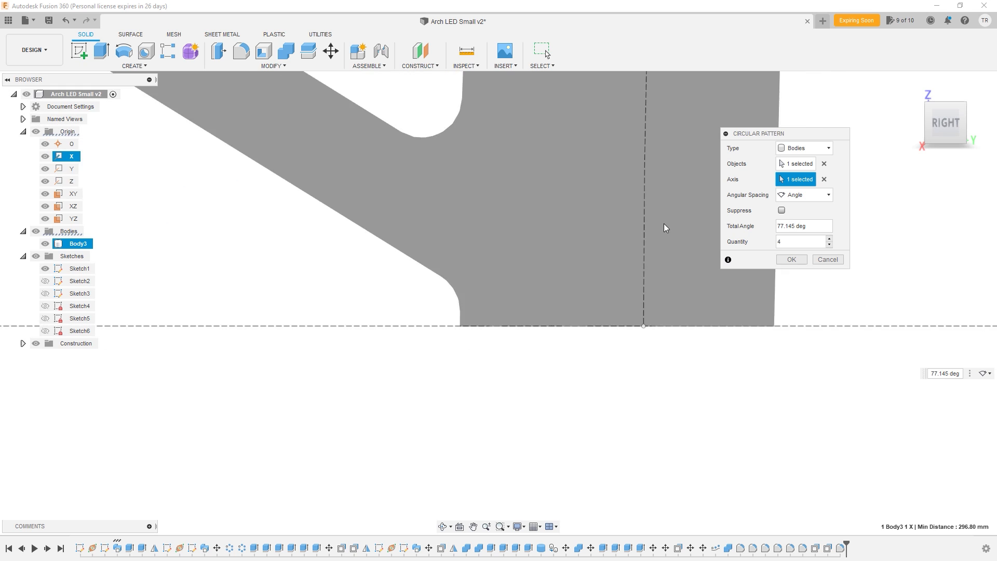
middle_click_drag(628, 216, 575, 249)
scroll(582, 239, "down", 5)
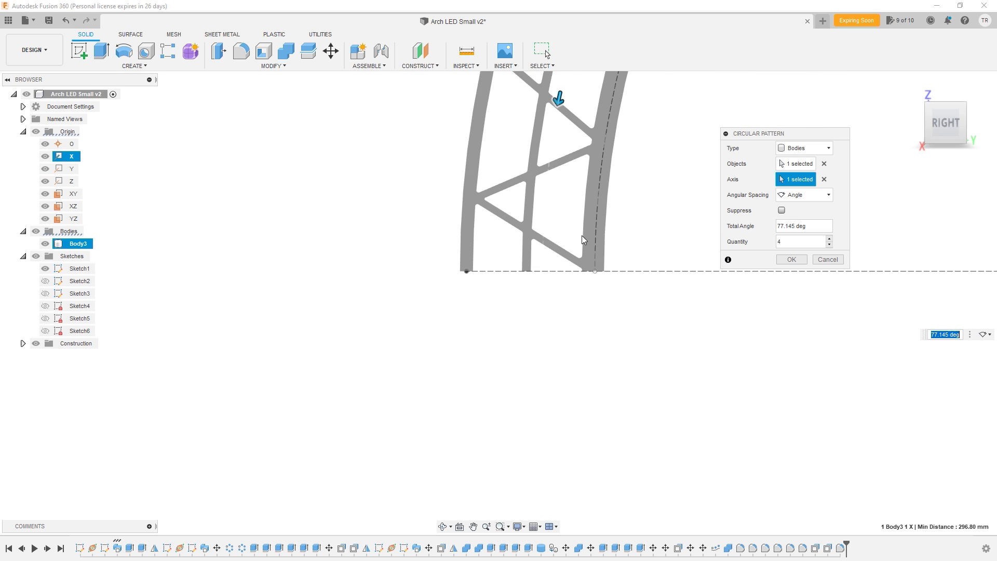
middle_click_drag(571, 209, 400, 365)
scroll(518, 277, "down", 2)
middle_click_drag(548, 242, 555, 229)
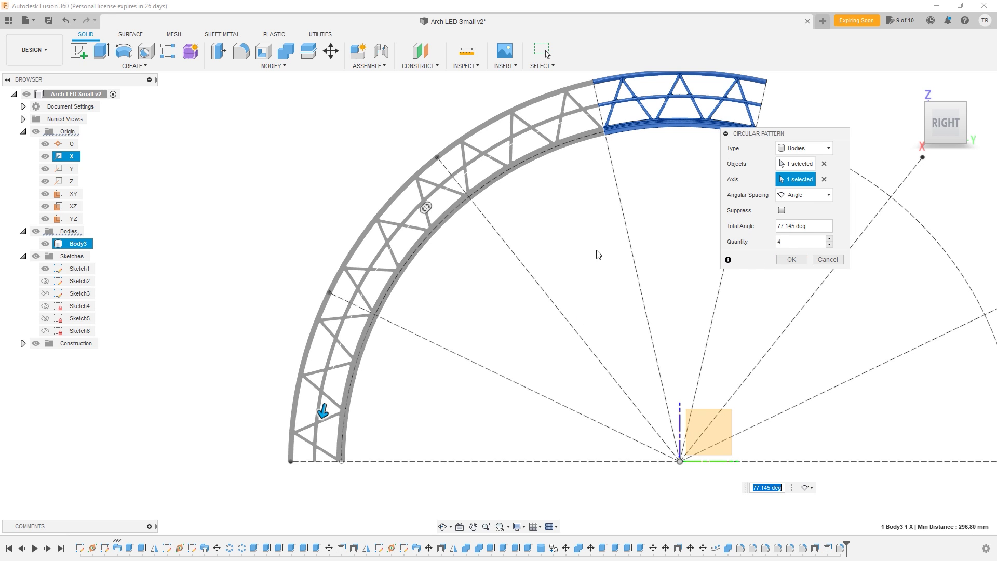
middle_click_drag(530, 246, 363, 264)
scroll(402, 272, "down", 2)
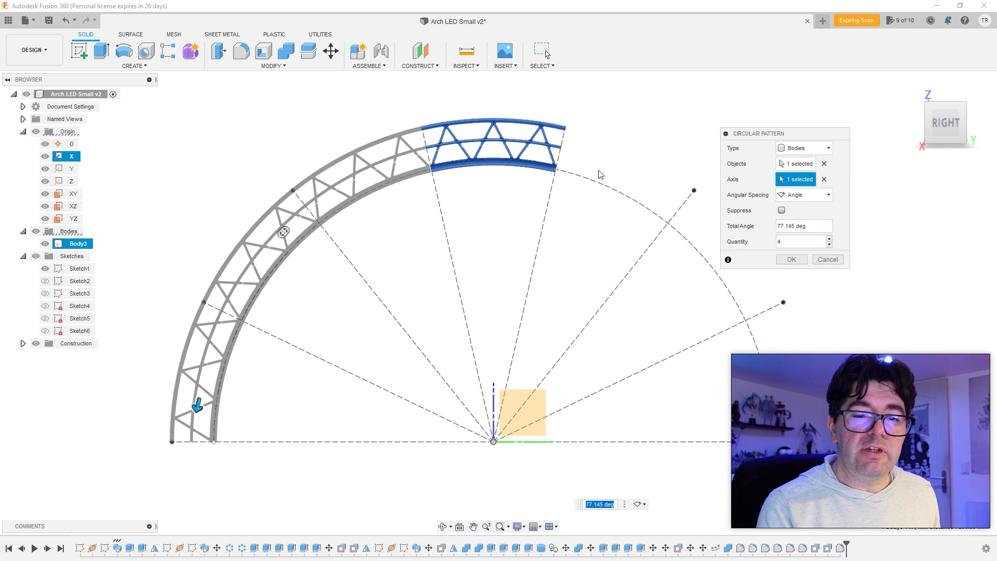
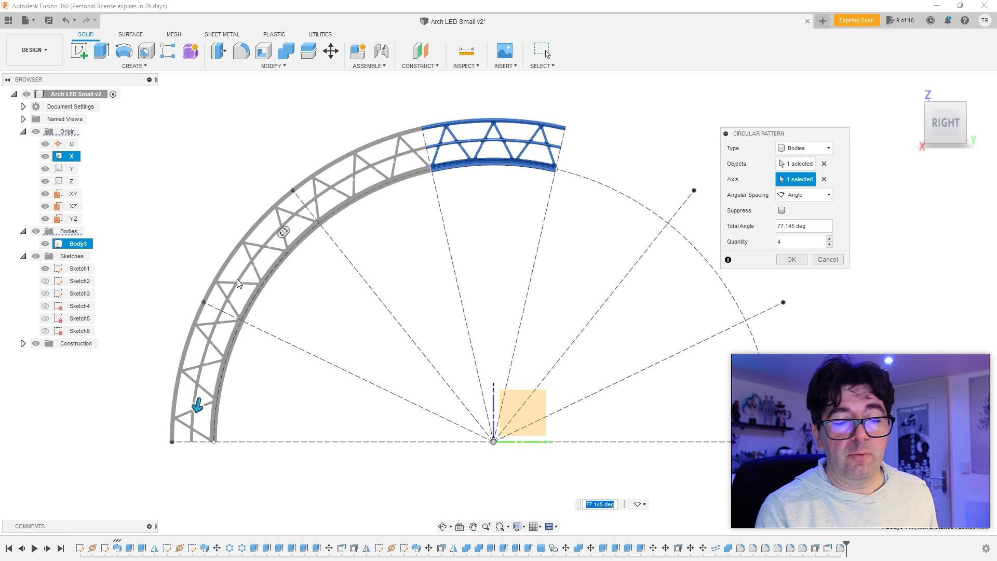
left_click(791, 260)
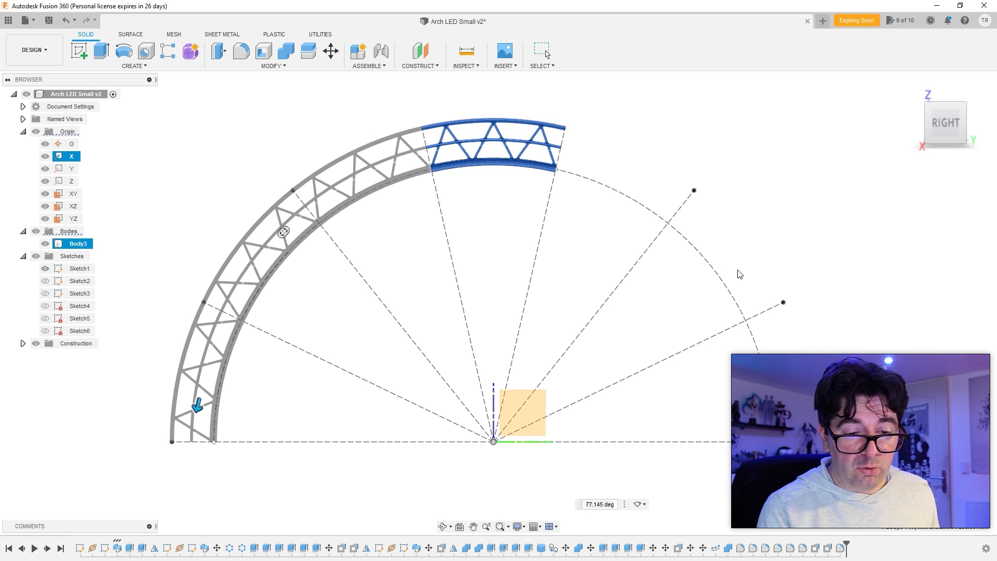
- Inspect the joint between the two lowest patterned segments and the base end of the half arch
middle_click_drag(493, 266, 549, 259)
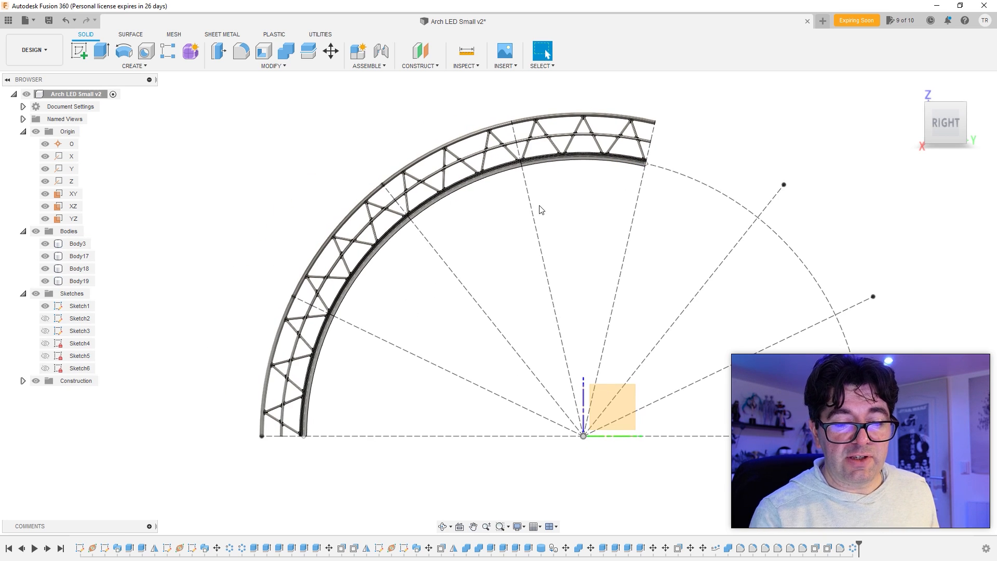
mouse_move(356, 318)
middle_mouse_down("shift")
mouse_move(392, 322)
mouse_move(341, 316)
middle_mouse_up("shift")
scroll(337, 315, "up", 5)
scroll(336, 315, "up", 10)
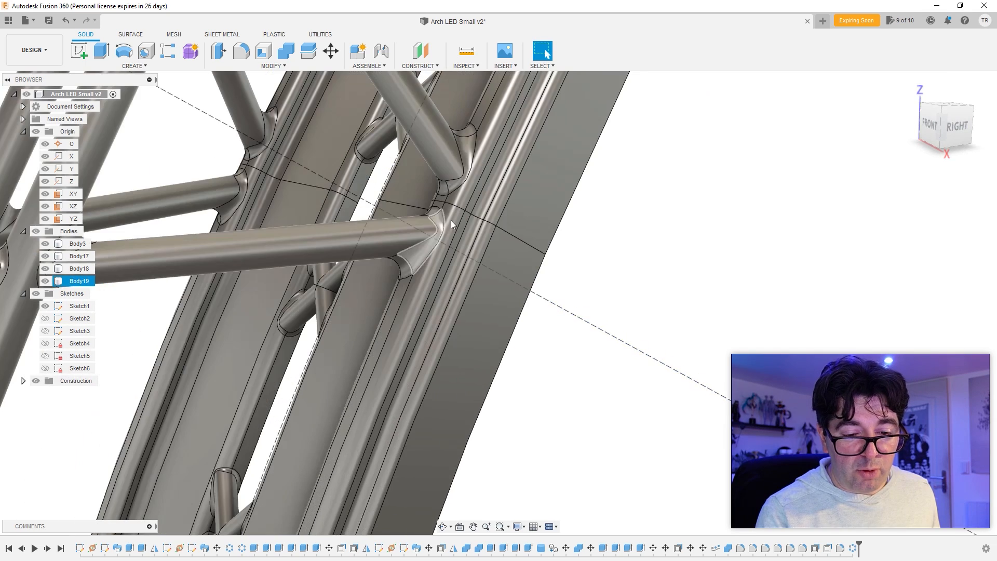
scroll(467, 225, "down", 10)
middle_click_drag(563, 295, 366, 422, "shift")
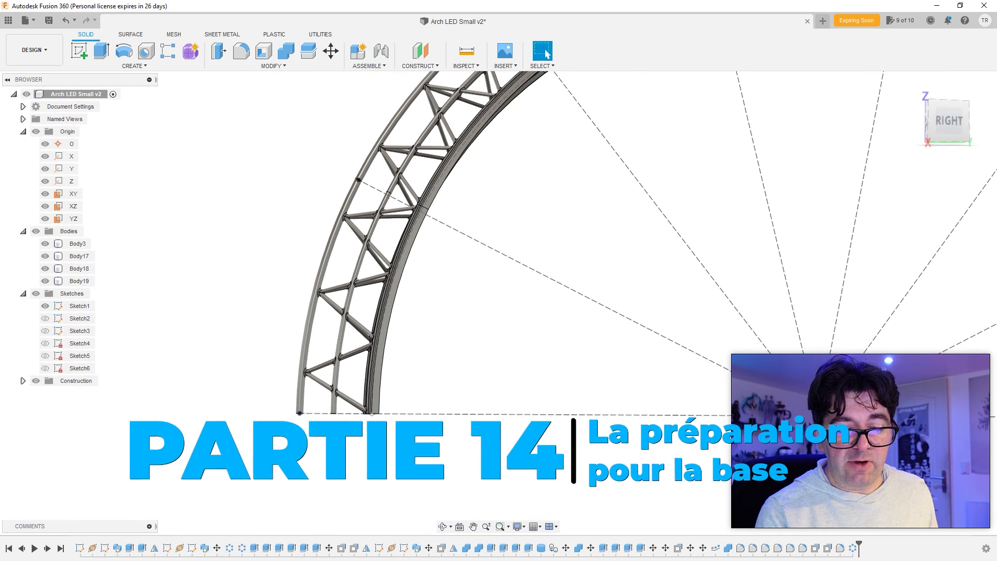
middle_click_drag(524, 334, 454, 410)
scroll(454, 410, "down", 4)
middle_click_drag(349, 503, 477, 406, "shift")
middle_click_drag(419, 419, 478, 413, "shift")
middle_click_drag(480, 378, 466, 403, "shift")
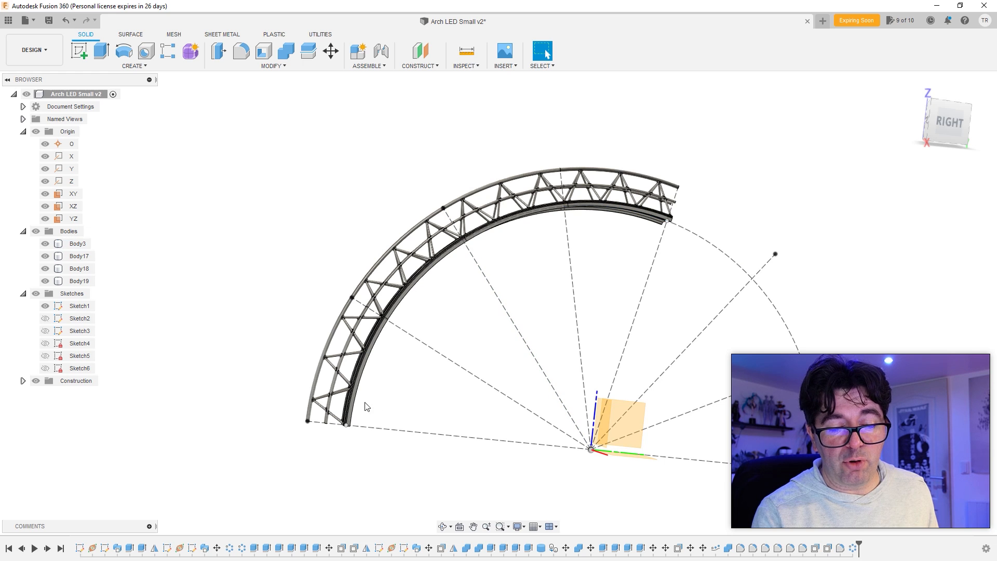
- Create a new sketch on the XY origin plane, facing the base end of the half arch
middle_click_drag(625, 467, 646, 404, "shift")
left_click(650, 367)
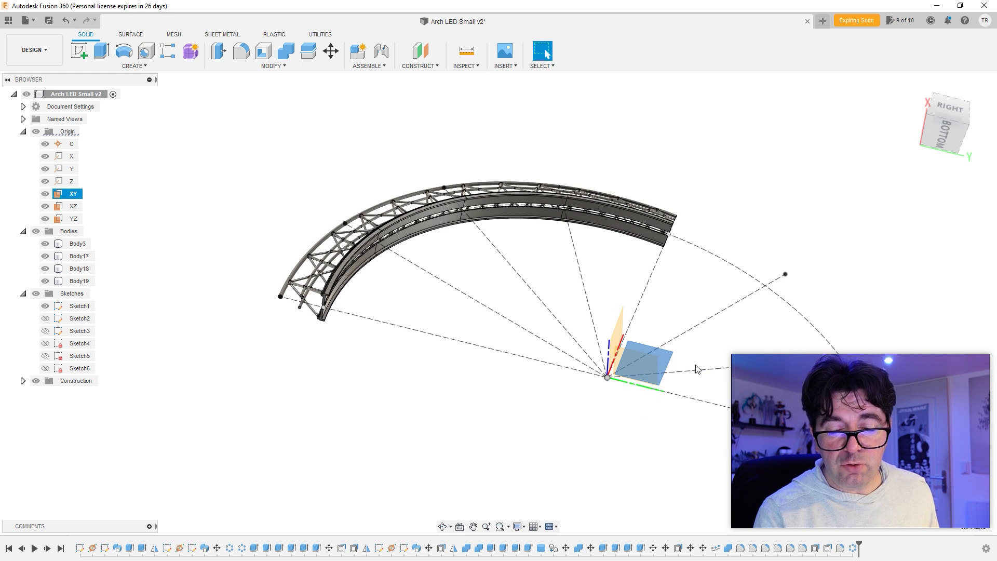
left_click(78, 50)
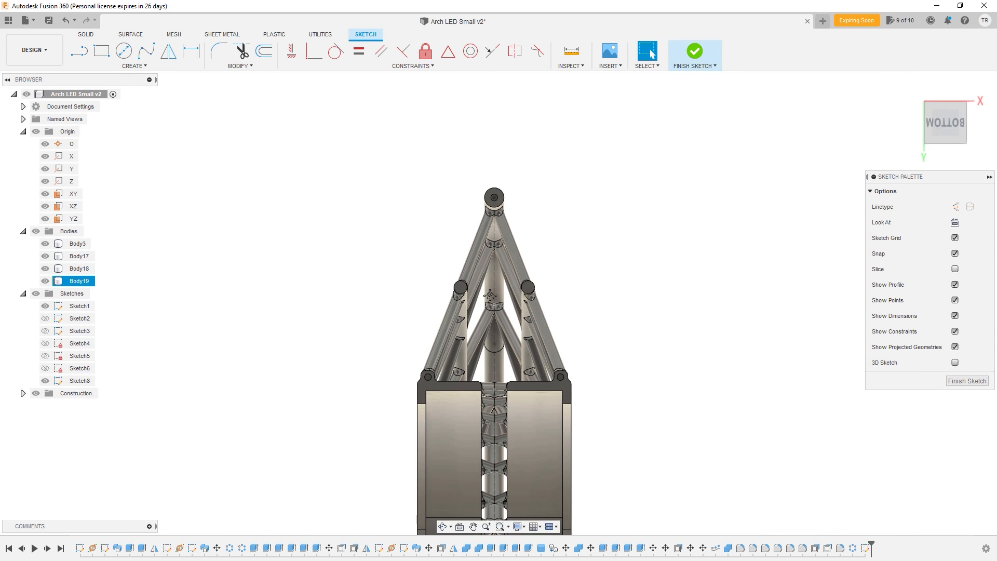
scroll(460, 248, "up", 10)
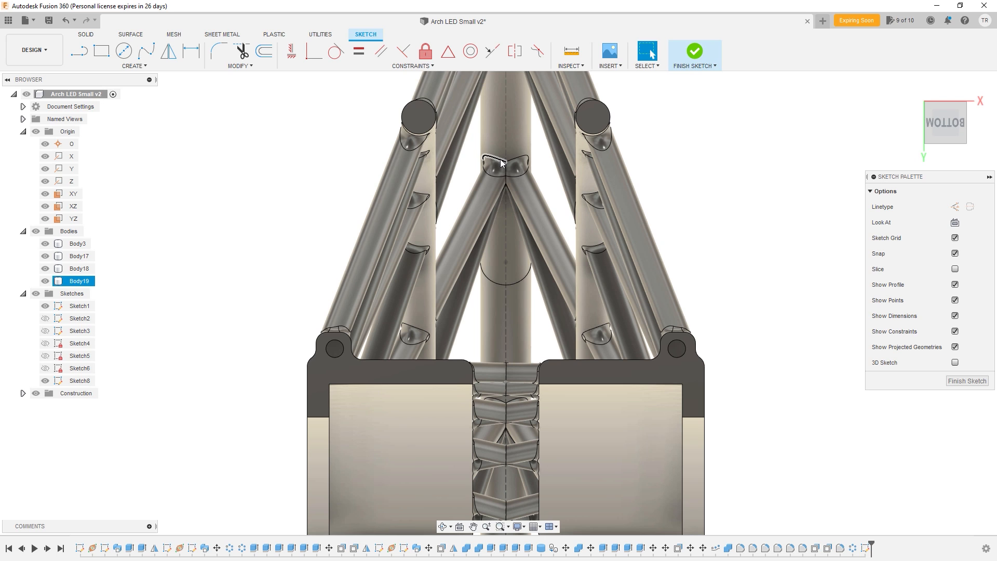
- Project the lowest segment's five end faces into the sketch: both deck beams, both middle tubes and the top tube
left_click(134, 66)
mouse_move(130, 239)
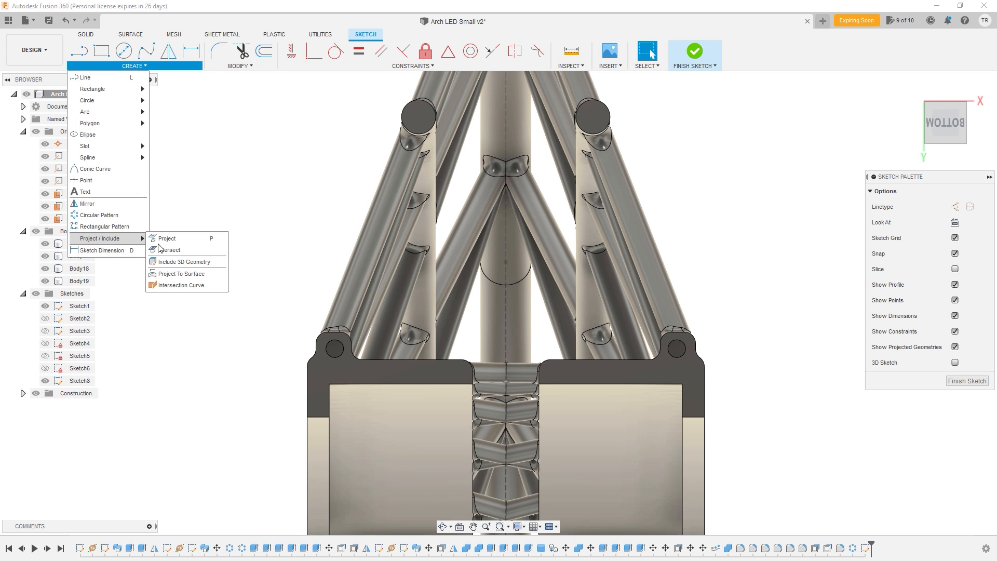
left_click(167, 238)
left_click(394, 379)
left_click(584, 372)
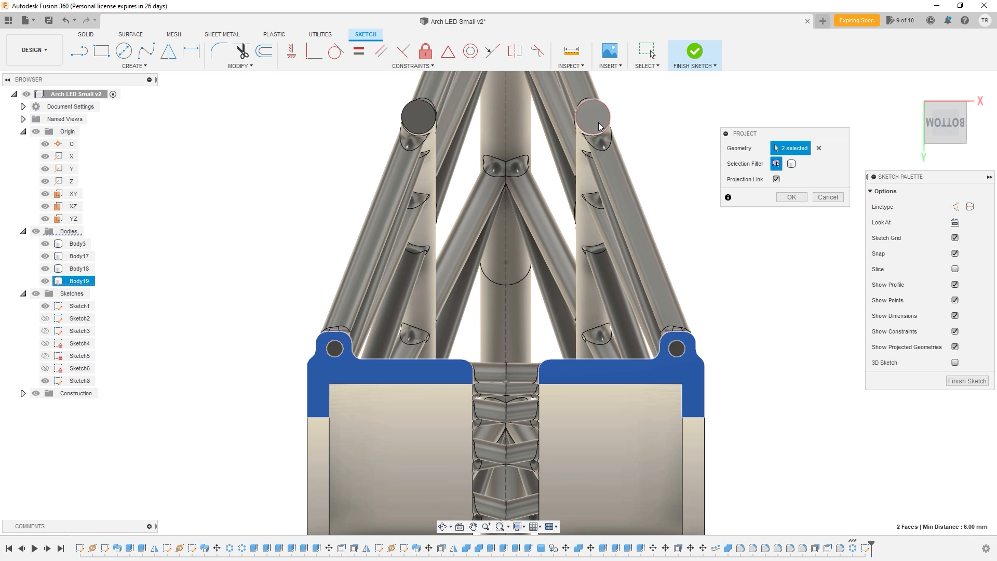
middle_click_drag(543, 193, 547, 348)
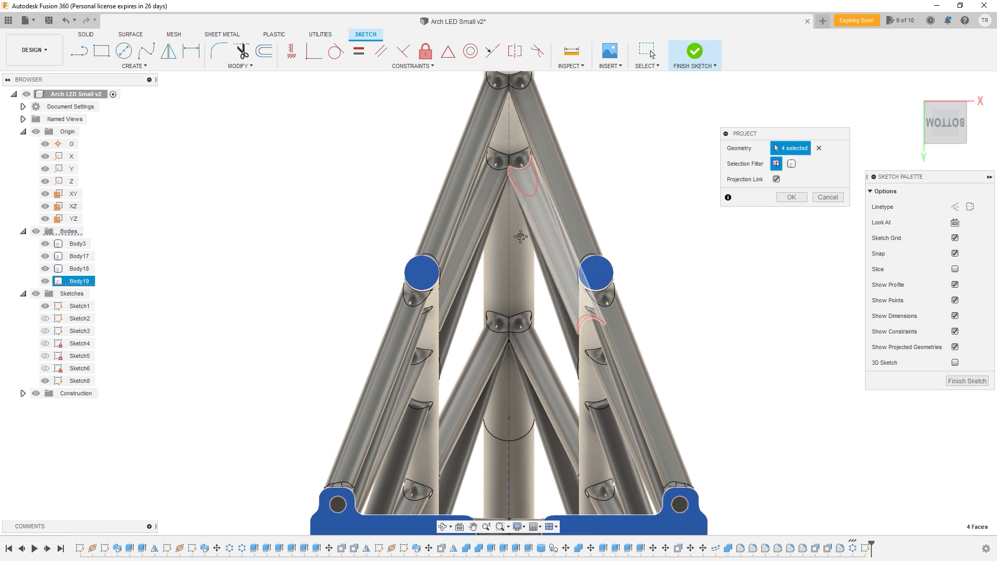
middle_click_drag(521, 234, 522, 357)
left_click(516, 184)
middle_click_drag(521, 251, 536, 40)
middle_click_drag(631, 289, 570, 228)
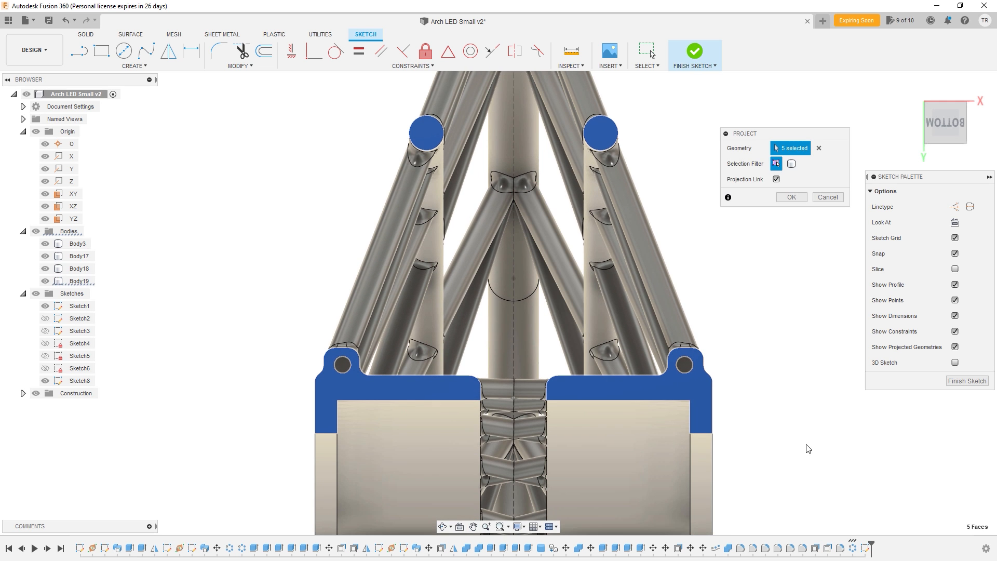
key("Return")
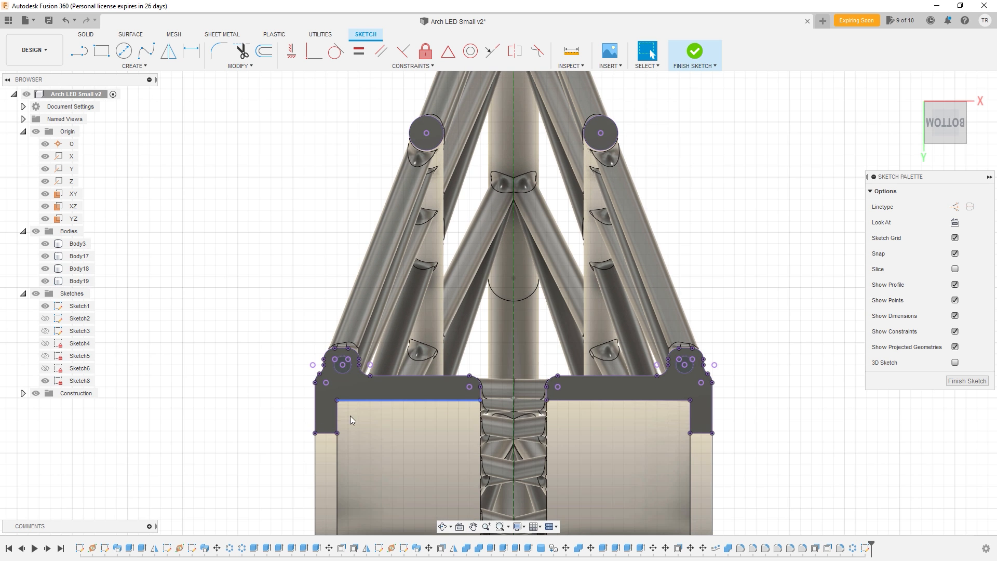
- Hide all bridge segment bodies except Body19, the lowest segment touching the sketch plane
left_click(46, 281)
left_click(45, 269)
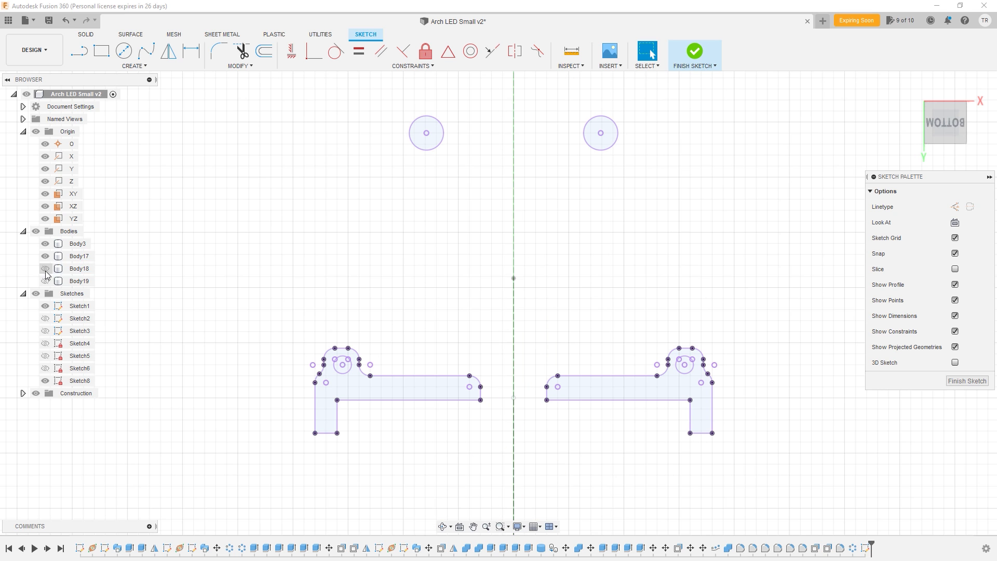
left_click(45, 256)
mouse_move(333, 368)
middle_mouse_down("shift")
mouse_move(403, 437)
mouse_move(391, 466)
mouse_move(400, 289)
mouse_move(357, 396)
mouse_move(316, 344)
middle_mouse_up("shift")
scroll(316, 346, "up", 5)
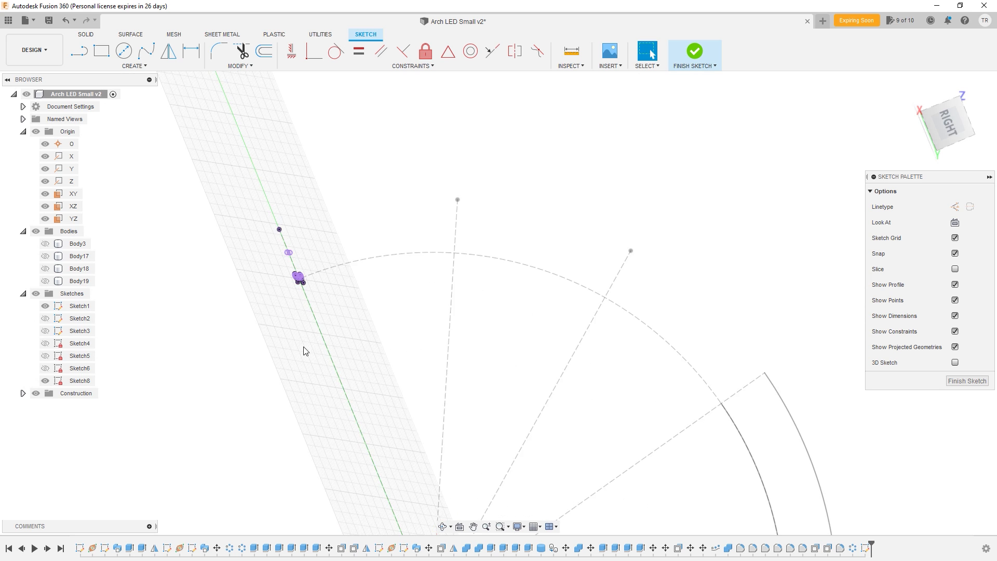
left_click(45, 280)
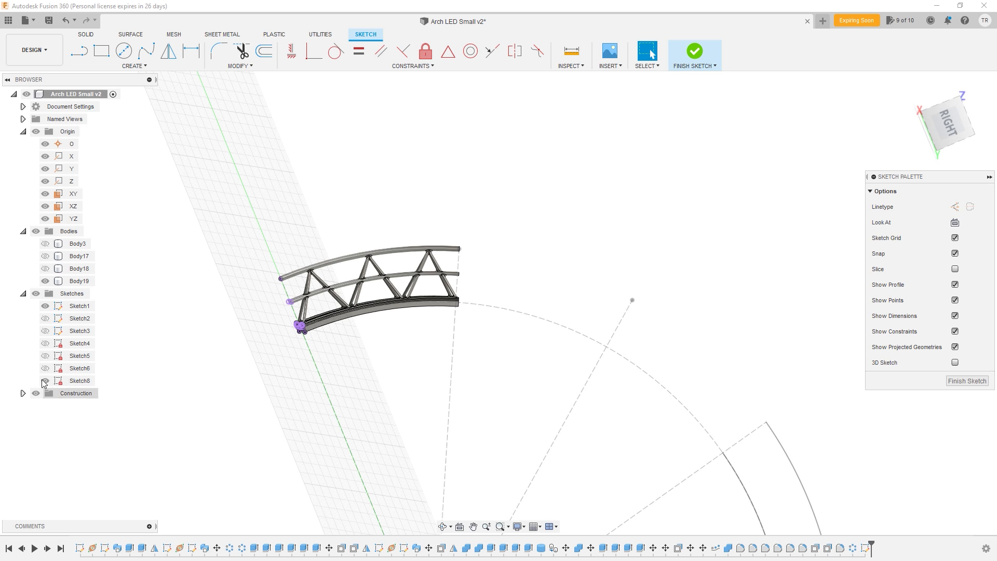
- Finish the sketch that holds the projected end faces of the lowest segment
scroll(300, 397, "up", 5)
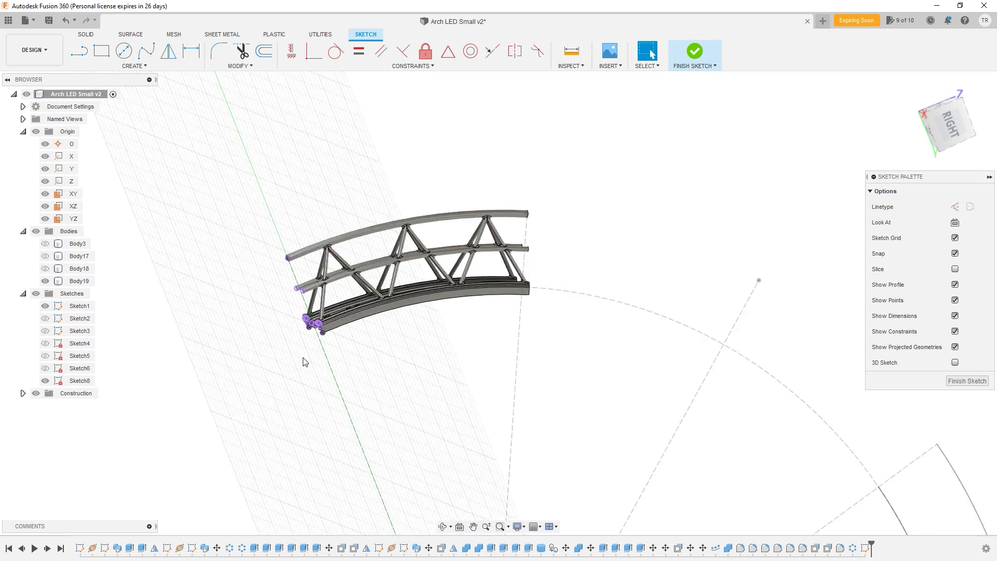
middle_click_drag(317, 317, 317, 380)
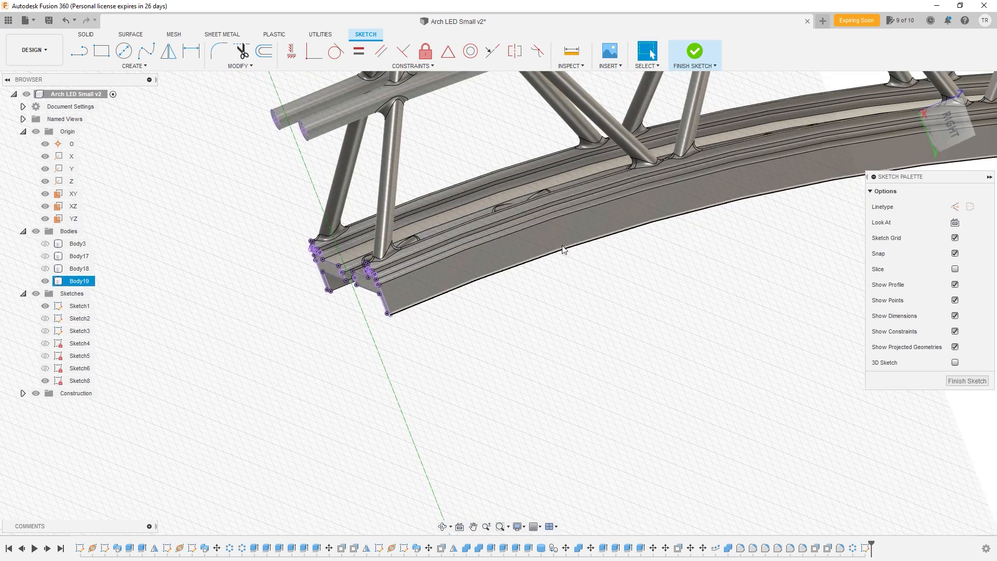
left_click(696, 55)
scroll(440, 288, "up", 2)
scroll(439, 291, "up", 3)
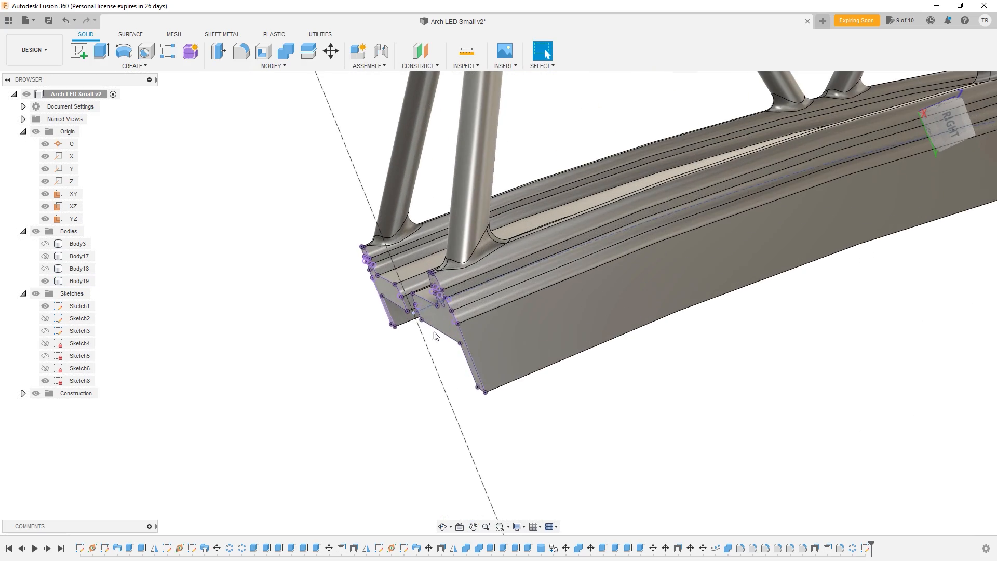
left_click(434, 313)
left_click(387, 294, "ctrl")
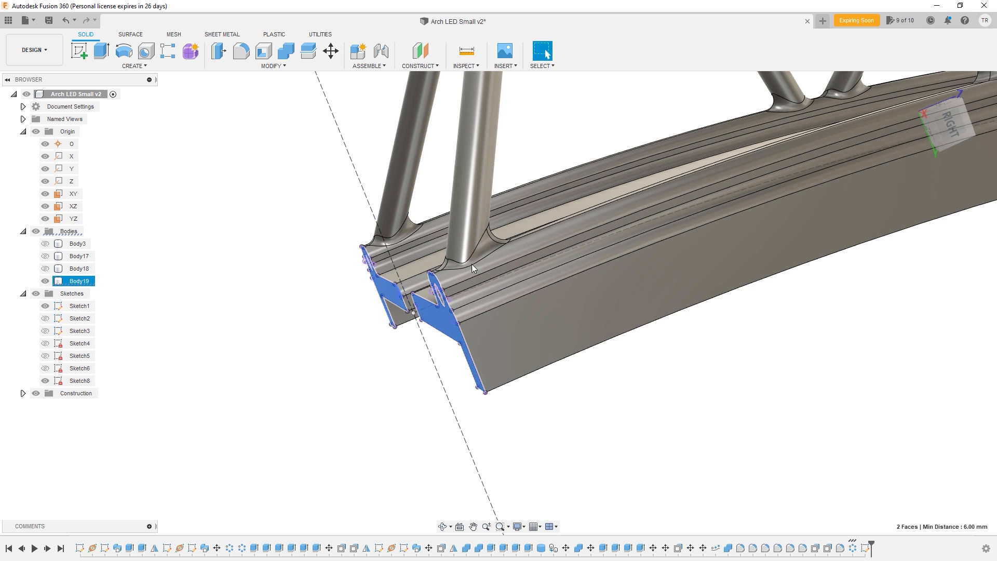
scroll(368, 197, "up", 3)
scroll(309, 180, "up", 5)
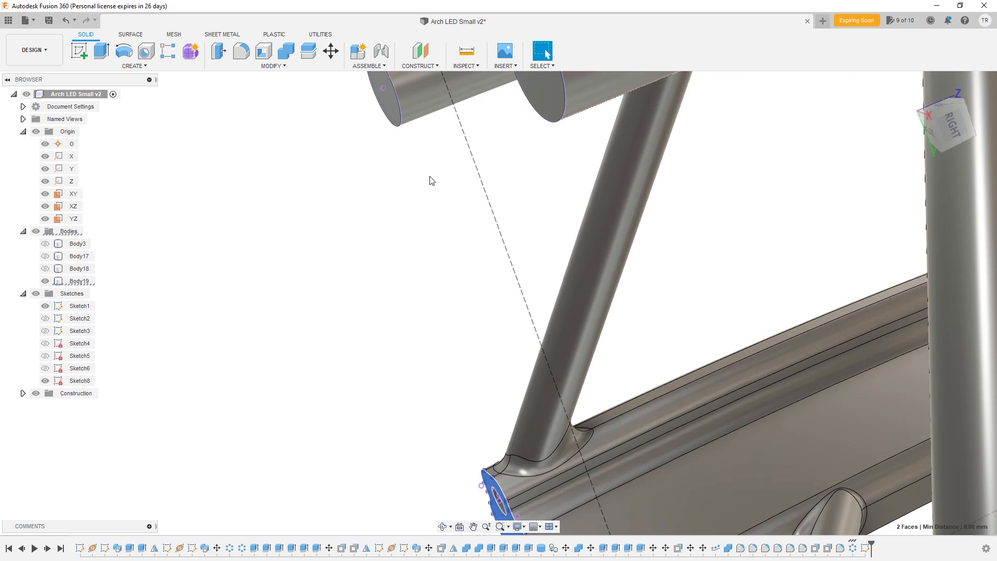
left_click(390, 105, "ctrl")
left_click(544, 97, "ctrl")
scroll(505, 169, "down", 5)
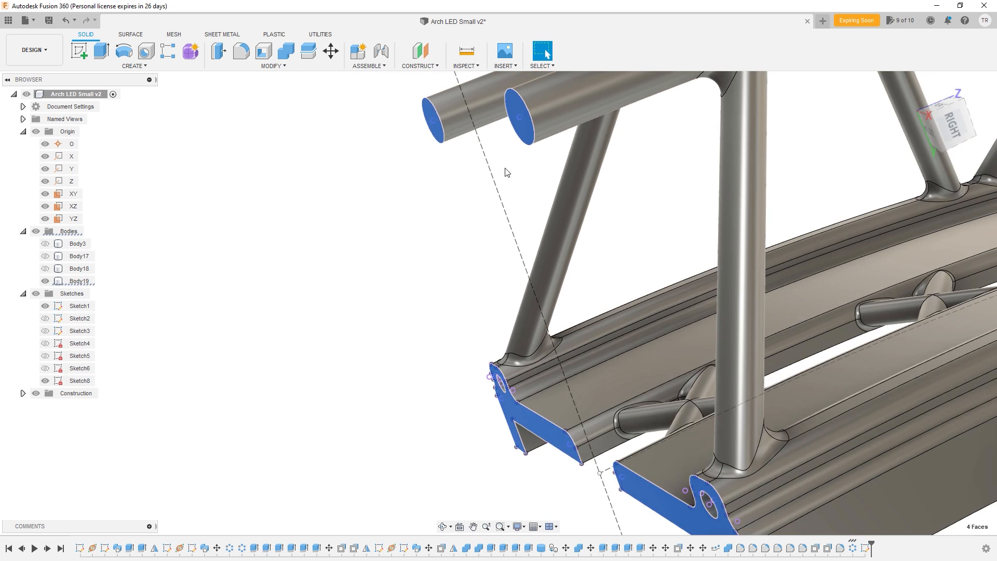
middle_click_drag(503, 171, 474, 443)
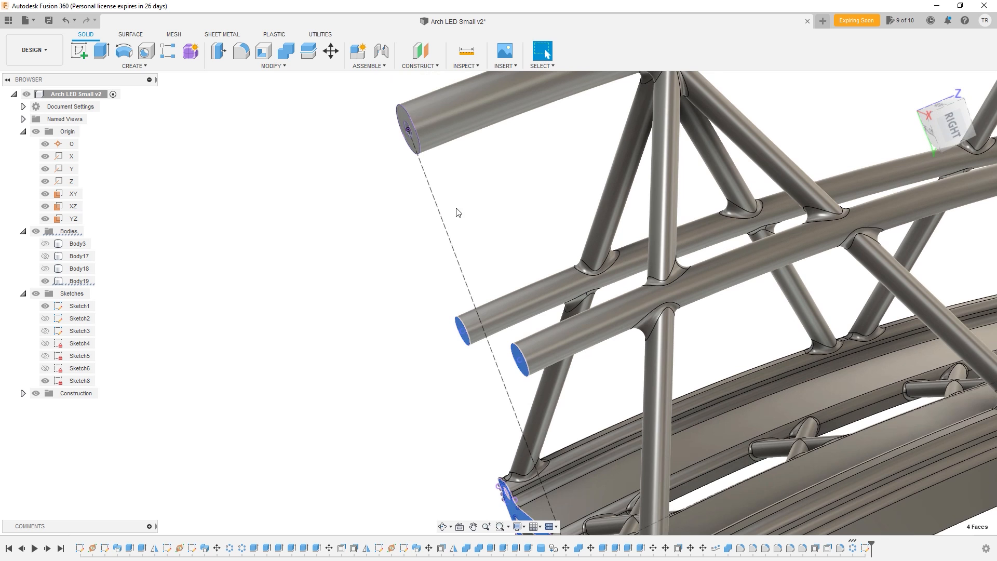
left_click(404, 118, "ctrl")
scroll(410, 133, "up", 5)
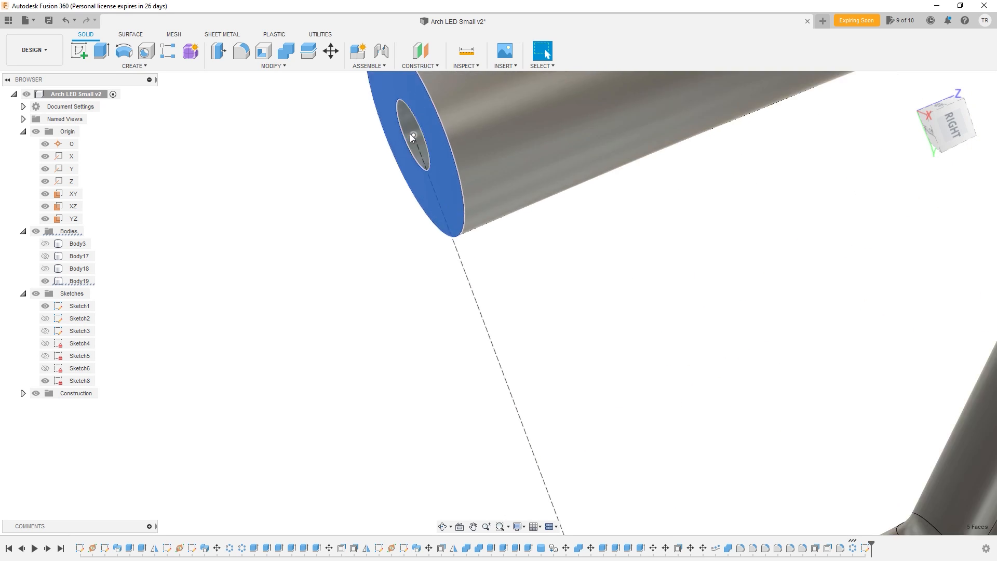
scroll(412, 133, "down", 2)
left_click(414, 130, "ctrl")
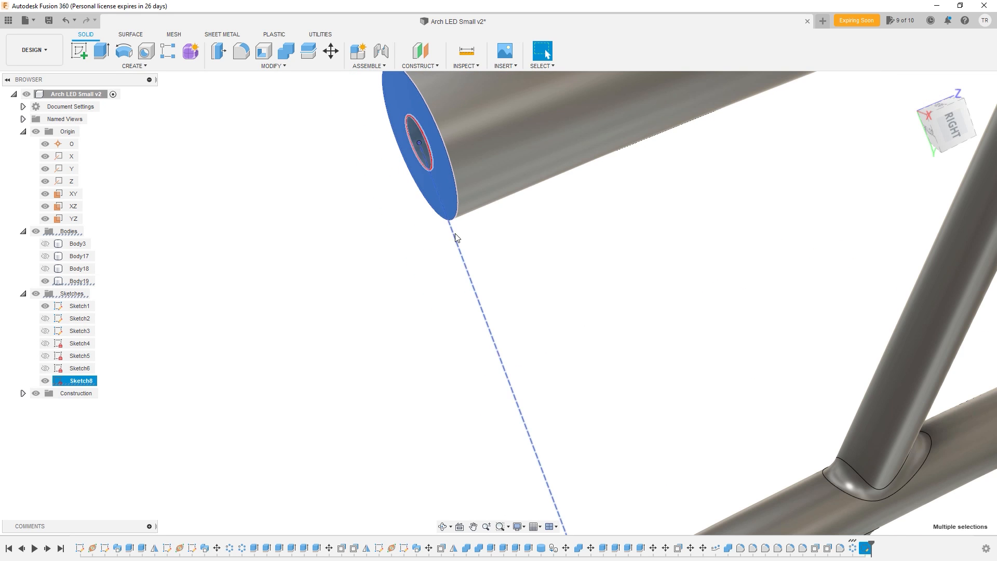
scroll(466, 255, "down", 4)
middle_click_drag(487, 364, 461, 234)
scroll(468, 331, "down", 2)
scroll(465, 334, "down", 3)
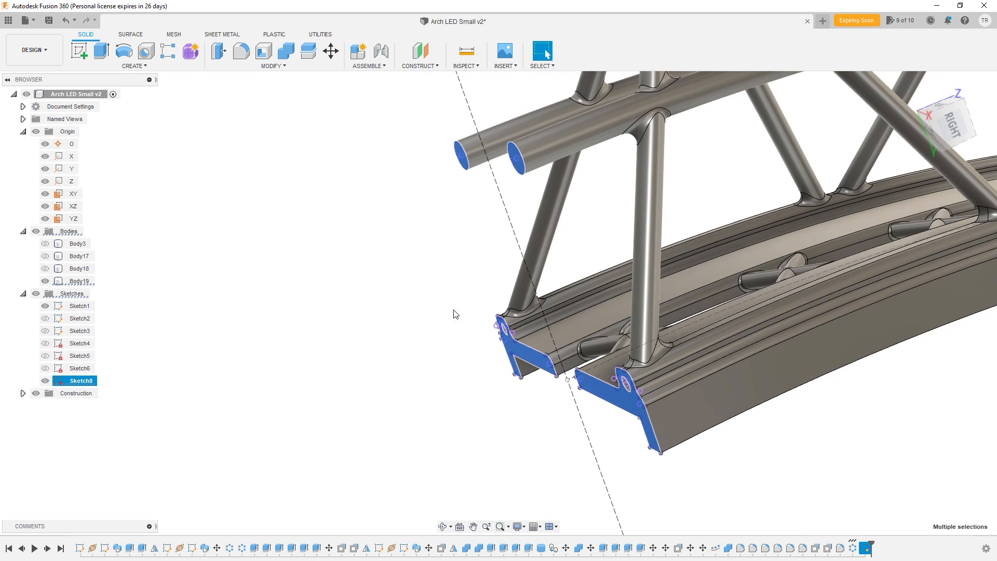
scroll(618, 394, "up", 5)
middle_click_drag(470, 389, 627, 365, "shift")
scroll(719, 331, "down", 6)
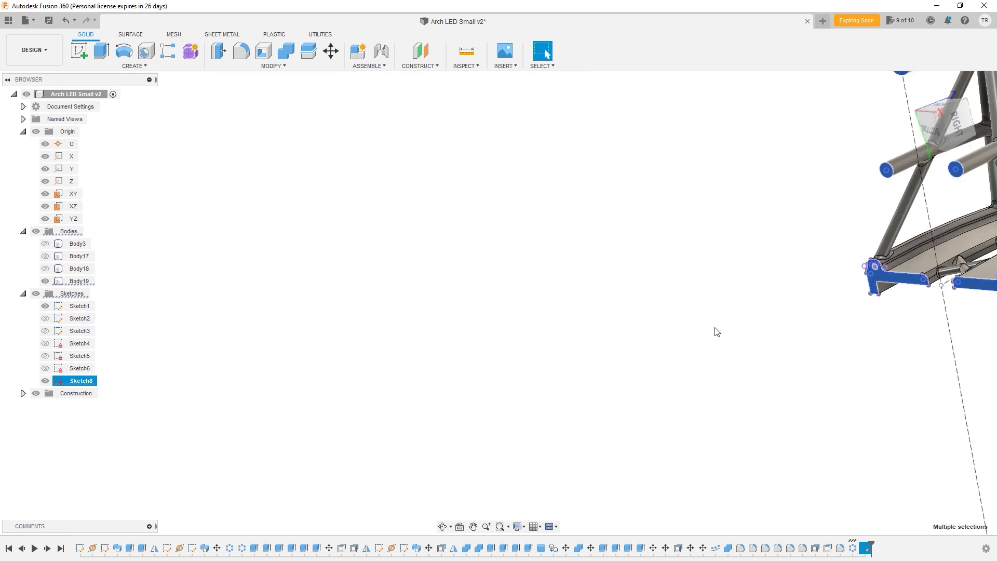
middle_click_drag(808, 304, 585, 323)
scroll(614, 322, "up", 8)
scroll(531, 301, "down", 3)
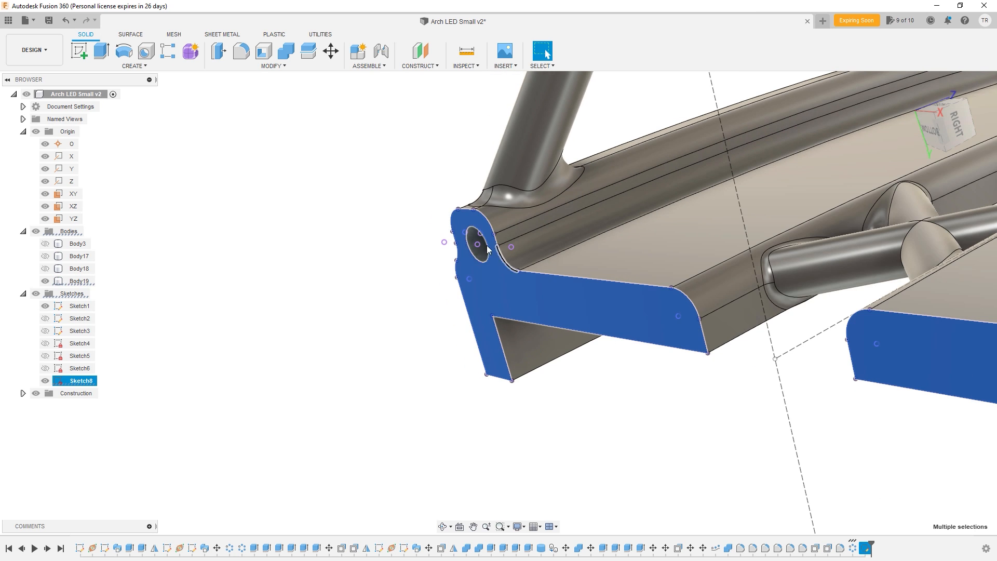
scroll(646, 322, "down", 4)
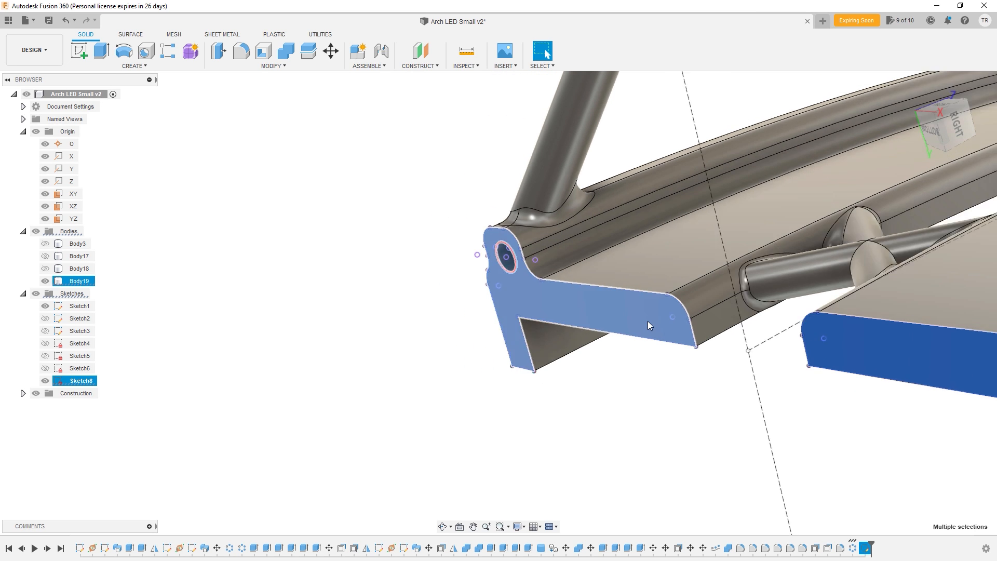
- Hide Body19 so that only the projected end-face profiles remain in view
left_click(45, 281)
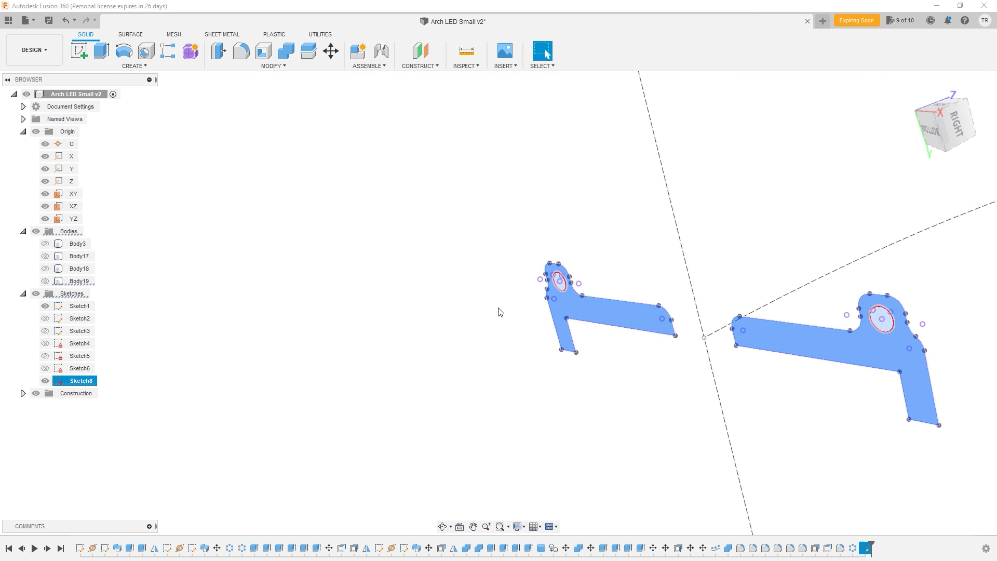
scroll(856, 404, "down", 5)
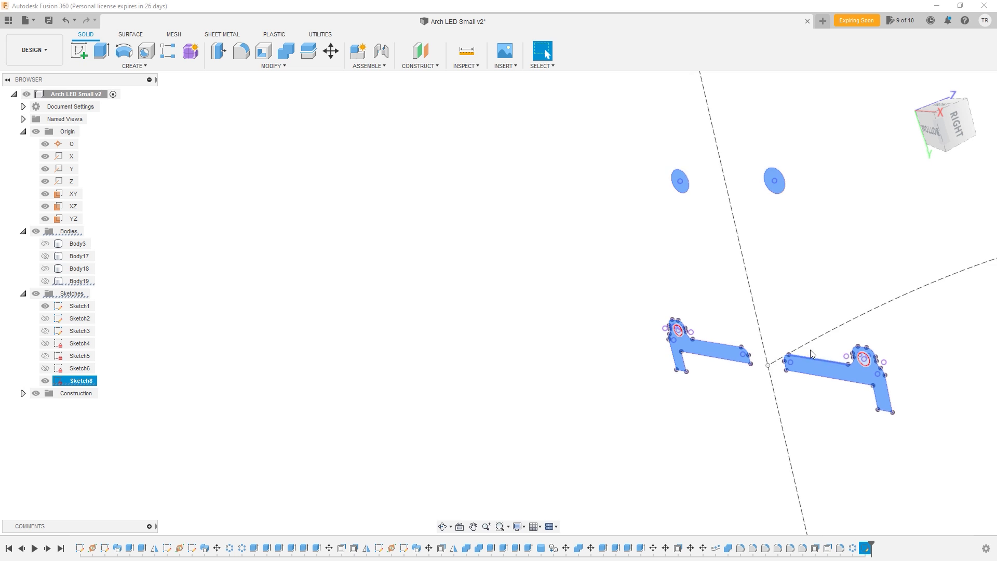
middle_click_drag(793, 313, 706, 339)
key("e")
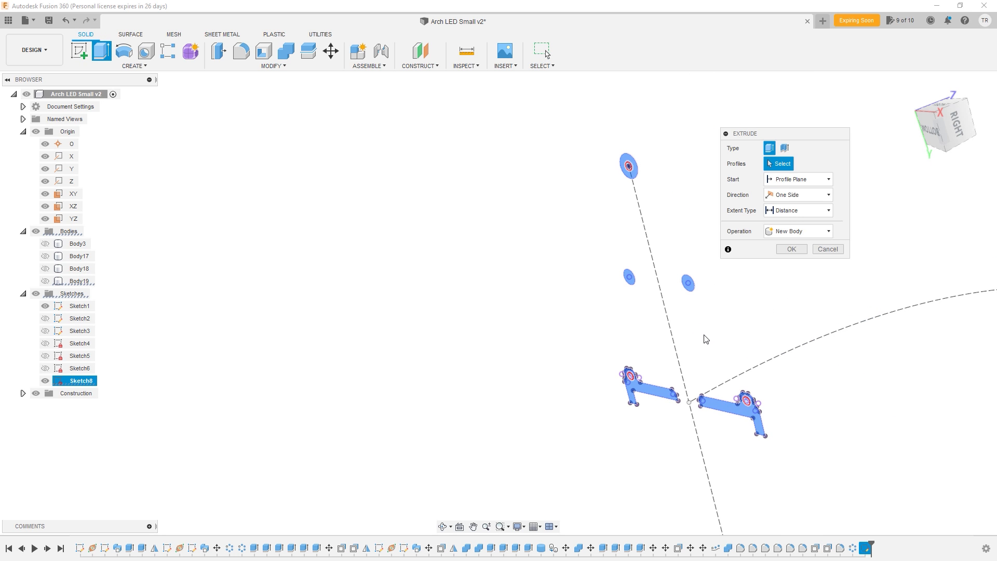
scroll(625, 179, "up", 6)
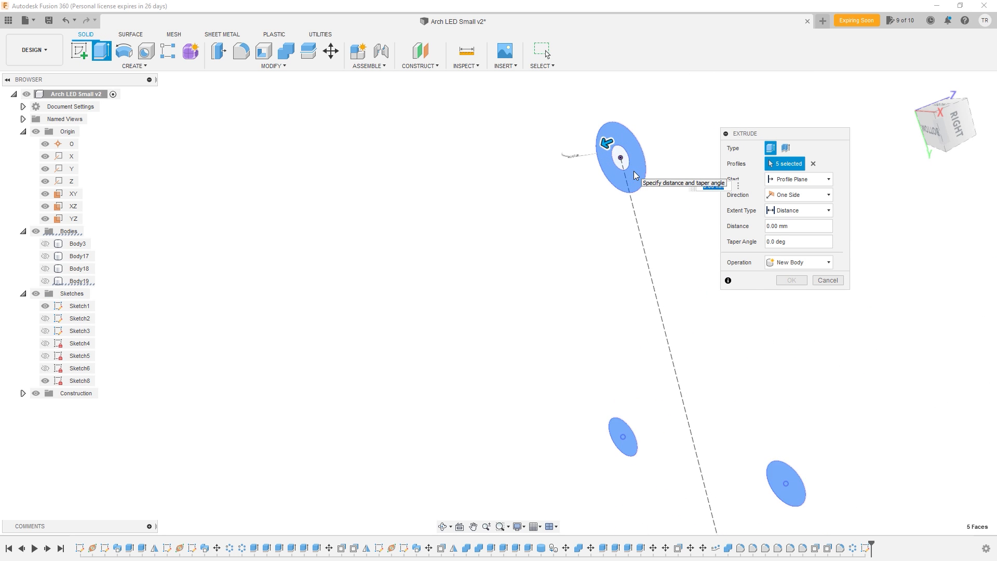
key("Escape")
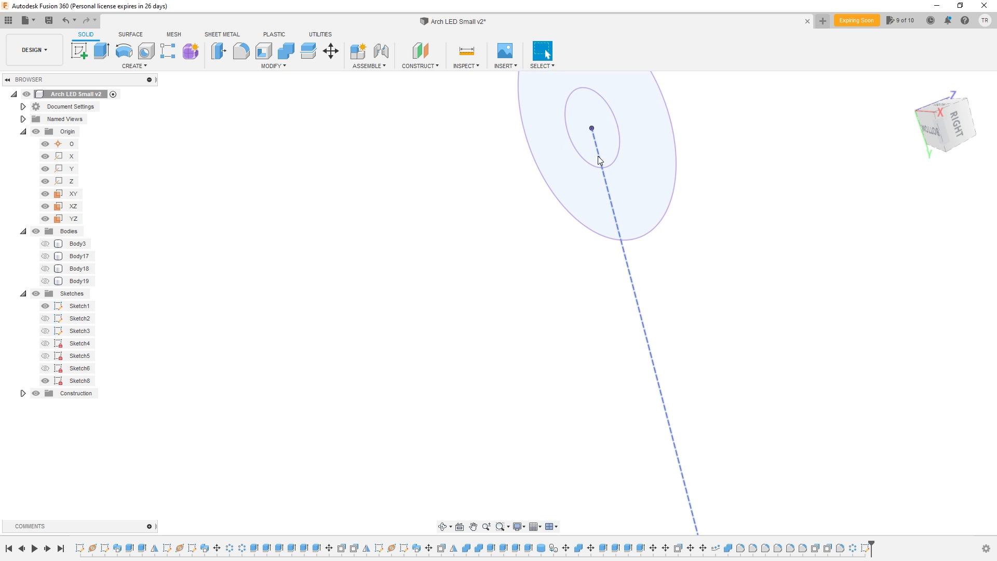
- Select all eight projected sketch profiles: the top tube's ring and bore, both middle tubes, and both deck beams with their bores
left_click(598, 149)
left_click(635, 162, "ctrl")
left_click(610, 148, "ctrl")
scroll(685, 424, "down", 4)
scroll(660, 455, "down", 3)
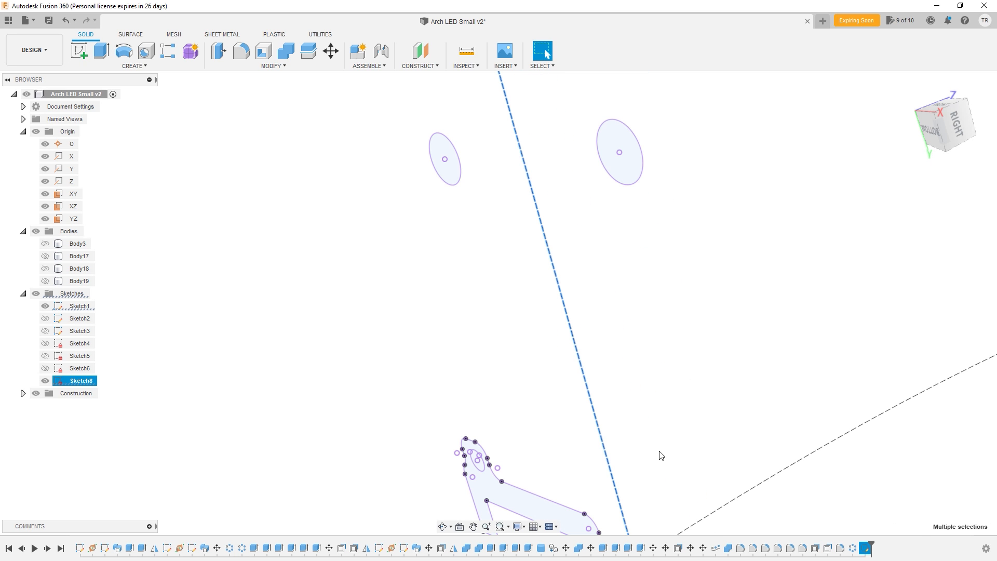
left_click(626, 177, "ctrl")
left_click(449, 170, "ctrl")
middle_click_drag(626, 377, 565, 332)
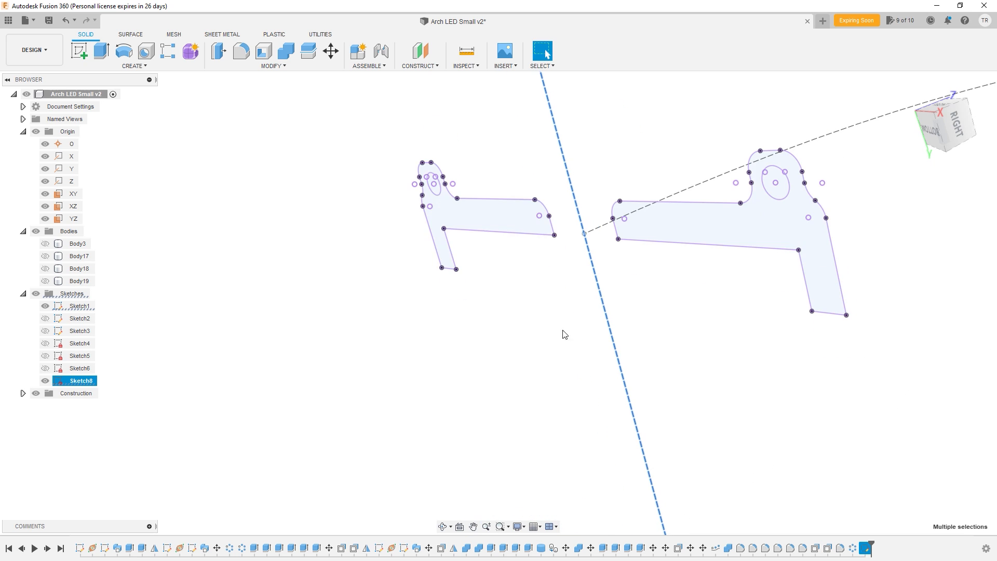
left_click(507, 225, "ctrl")
left_click(692, 223, "ctrl")
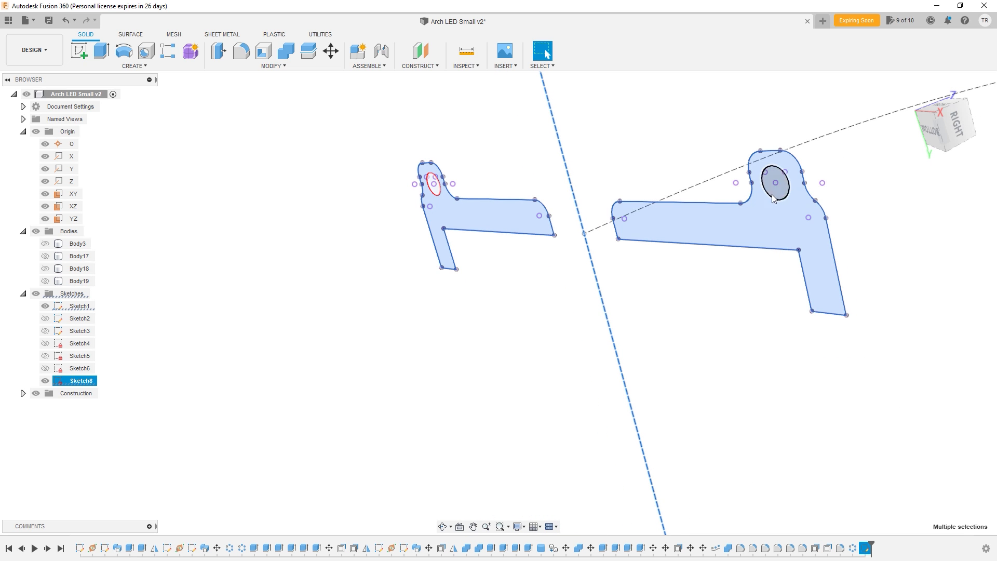
scroll(435, 188, "up", 3)
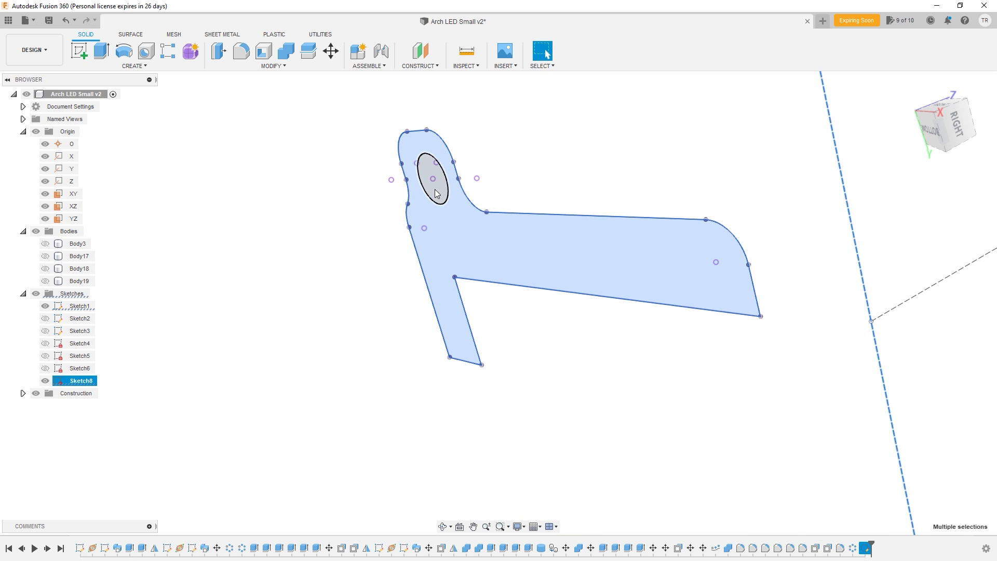
scroll(545, 251, "down", 5)
- Show Body19 again and extrude the selected profiles -20 mm, away from the segment's end face, with the New Body operation
key("e")
middle_click_drag(618, 284, 554, 362)
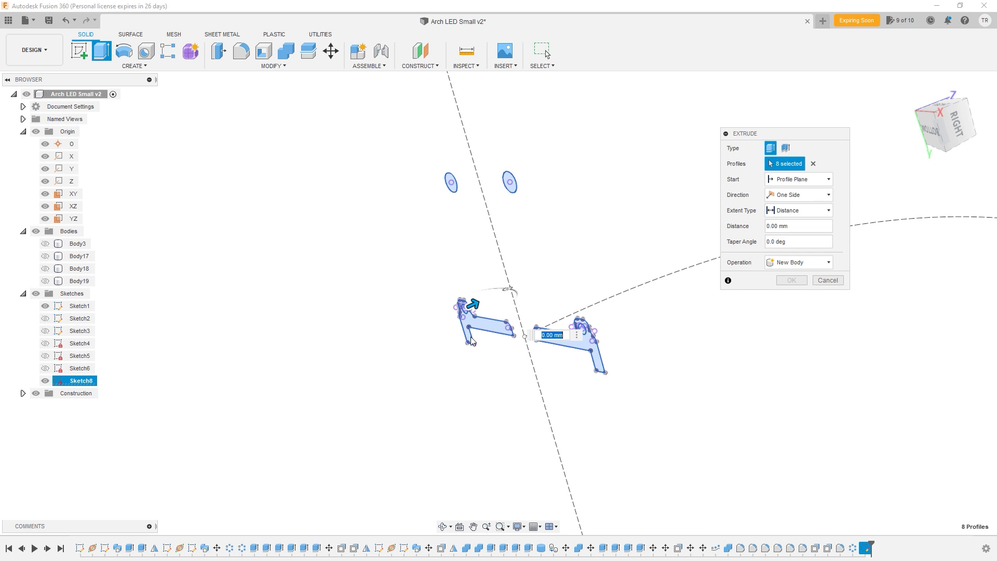
left_click(45, 281)
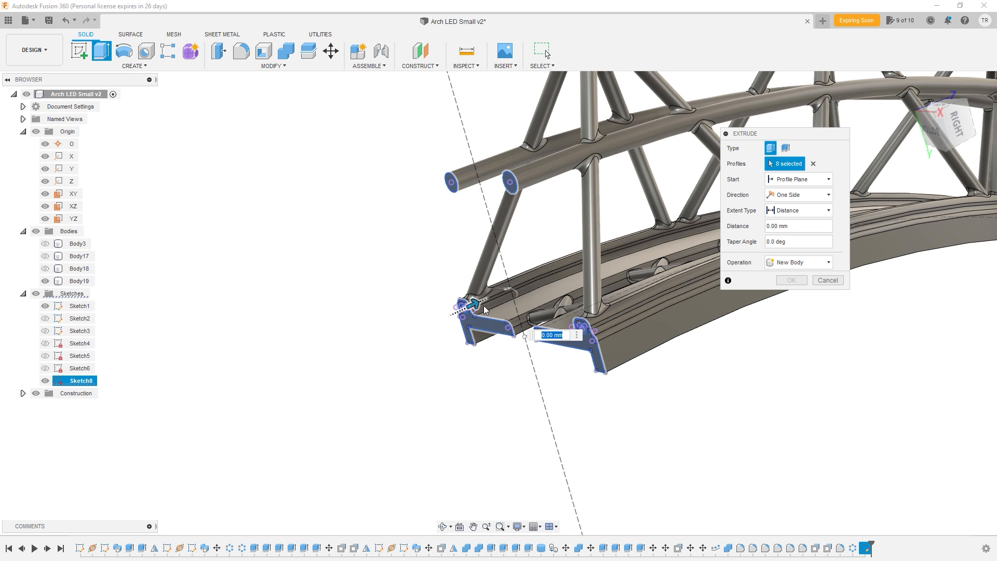
left_click_drag(469, 305, 422, 322)
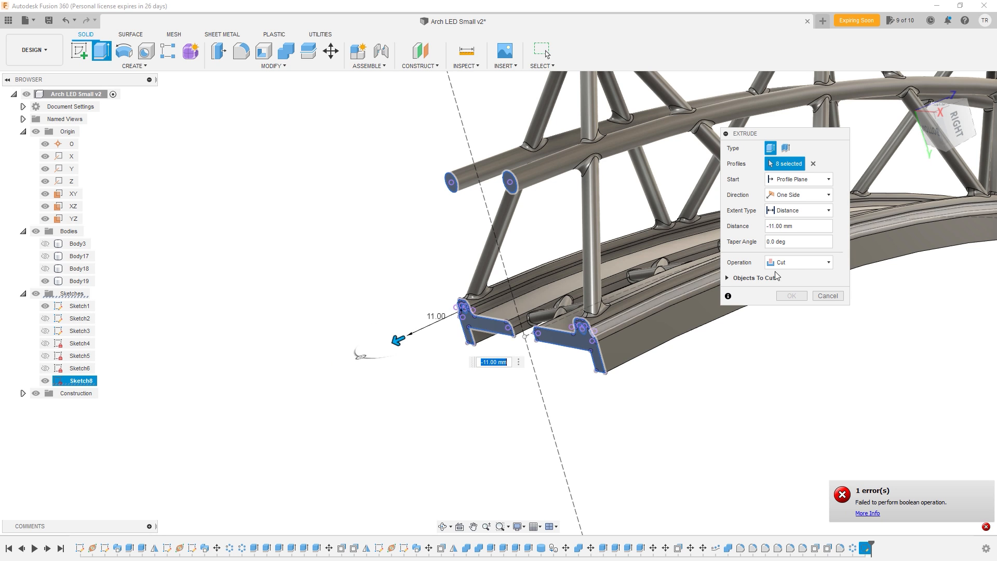
left_click(799, 262)
left_click(791, 310)
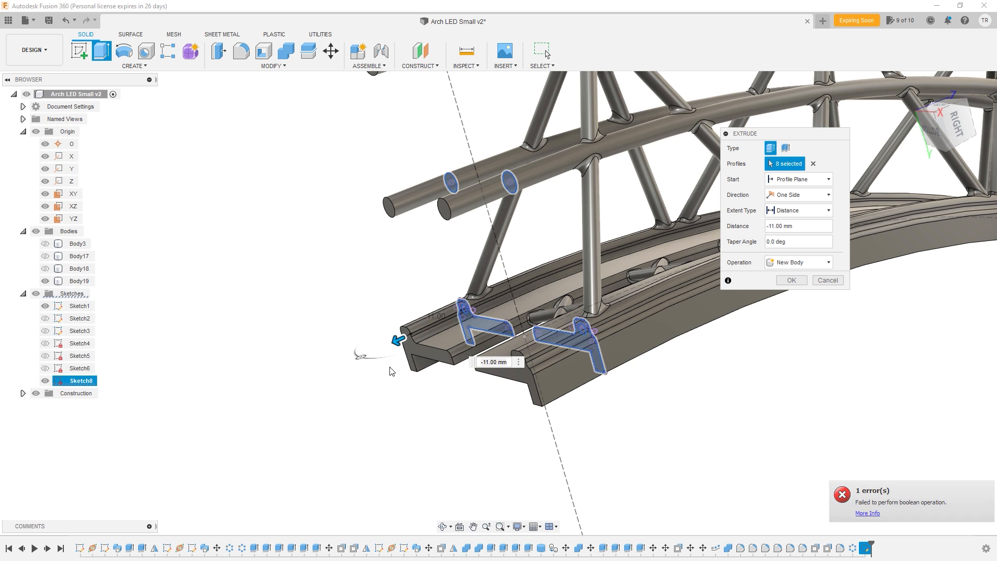
scroll(724, 288, "down", 5)
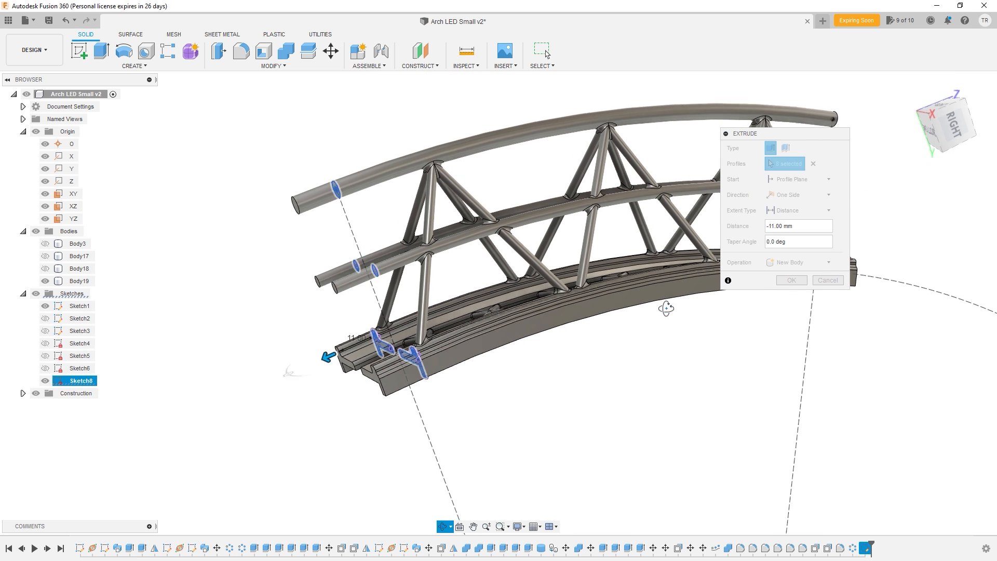
left_click_drag(317, 364, 289, 371)
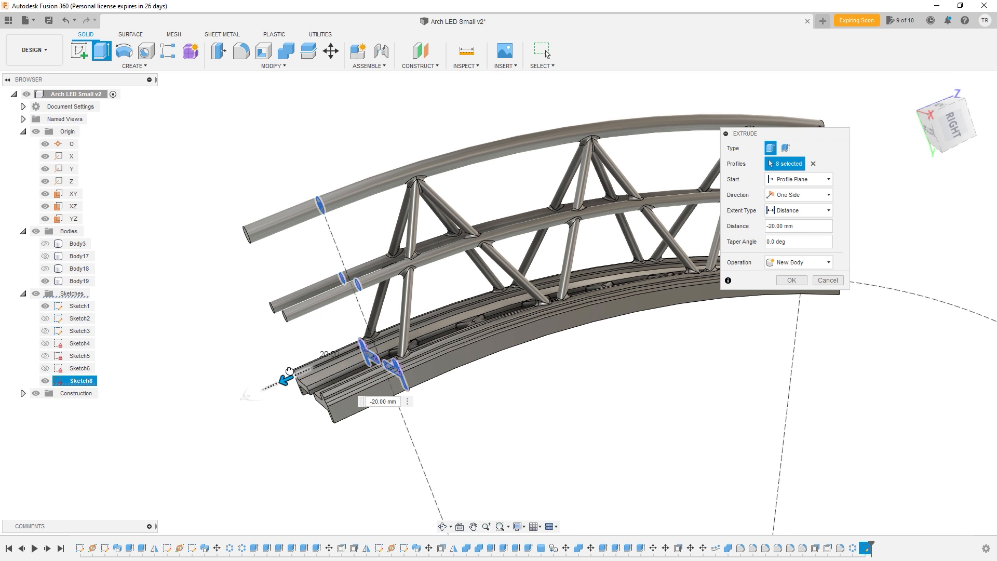
- Extrude the eight selected arch end profiles -40 mm as new bodies
left_click_drag(276, 374, 281, 371)
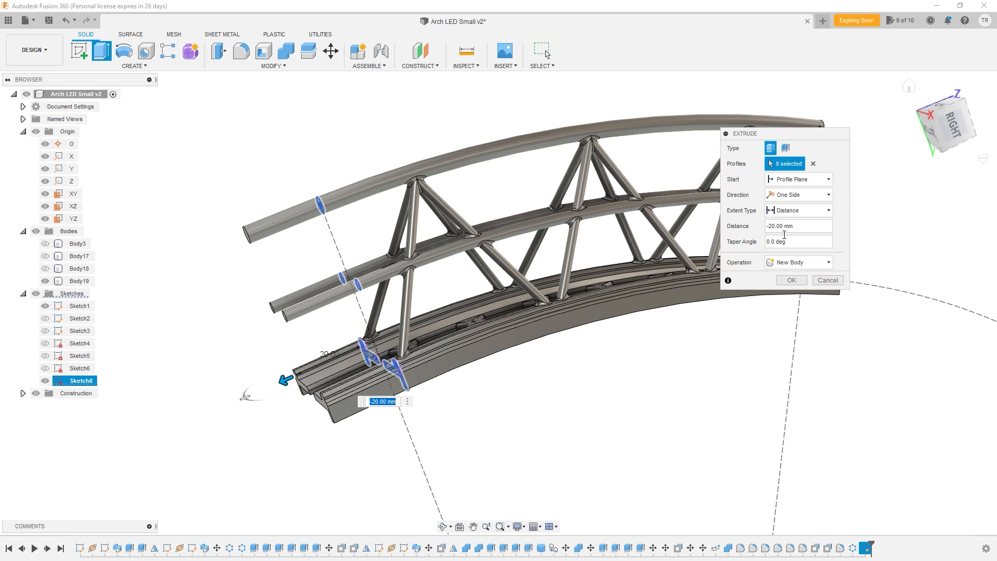
left_click_drag(772, 227, 770, 227)
type("1")
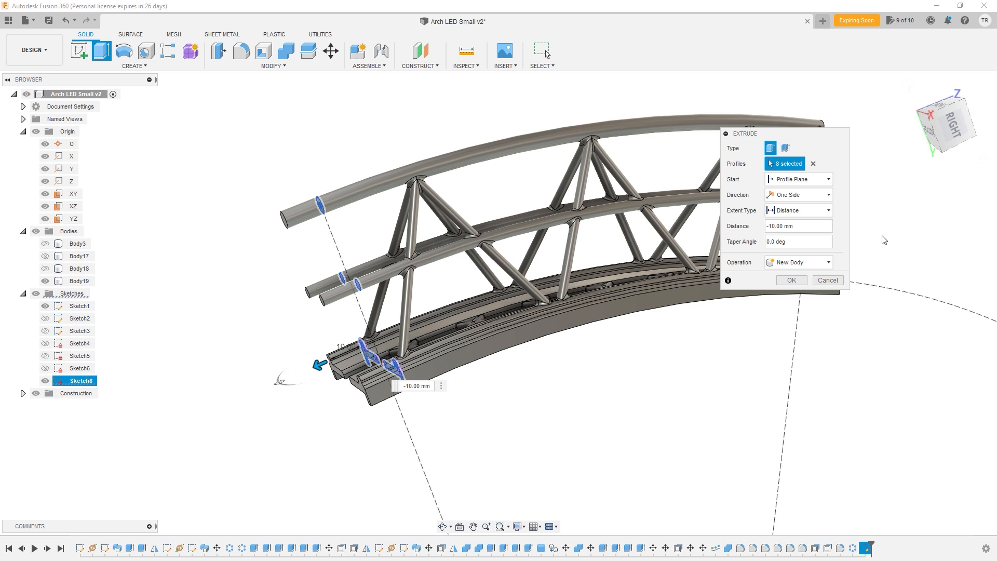
type("4")
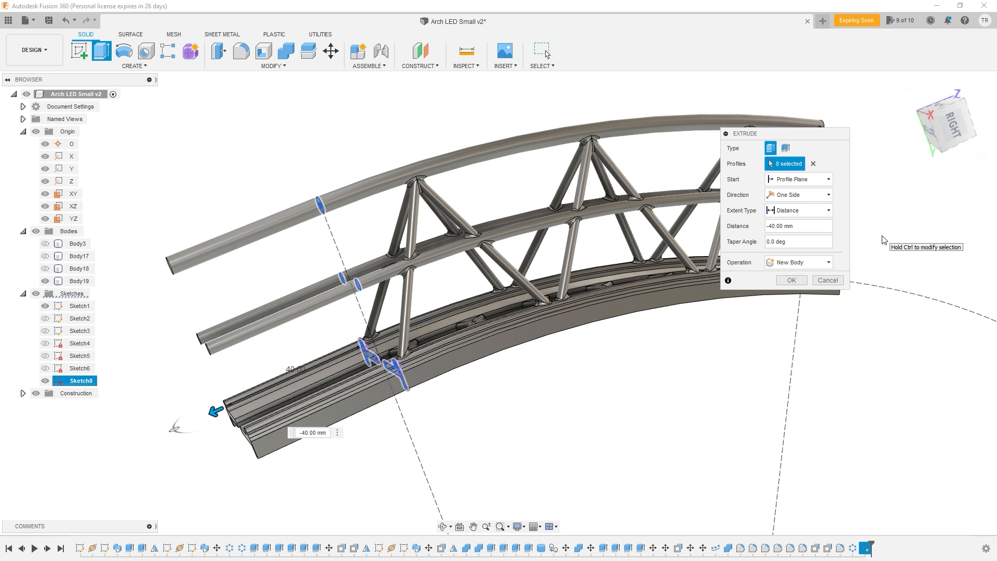
key("Return")
- Hide the main arch truss, Body19, and show Sketch8 on the ends of the extruded pieces
middle_click_drag(545, 268, 531, 285, "shift")
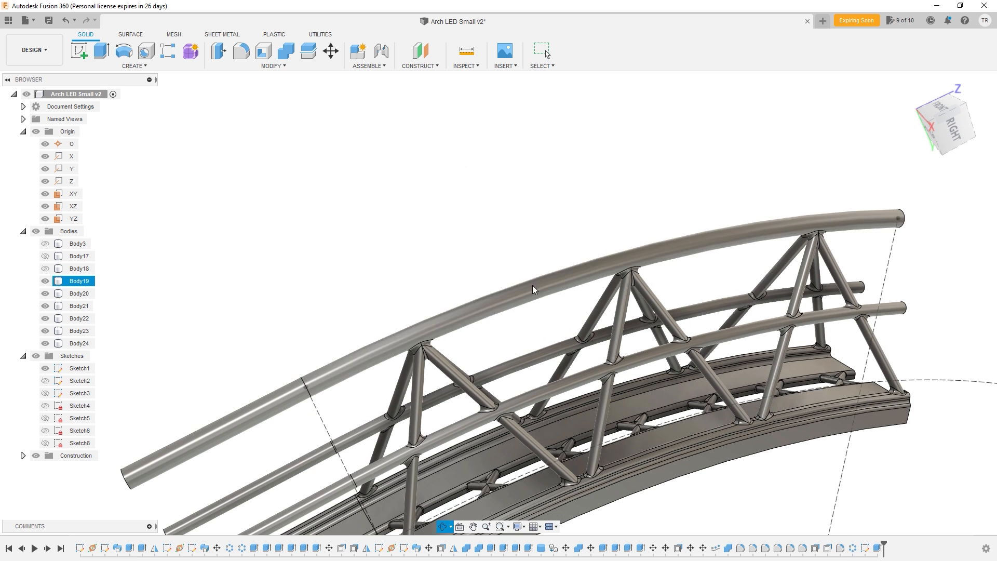
scroll(532, 285, "down", 3)
scroll(454, 260, "up", 5)
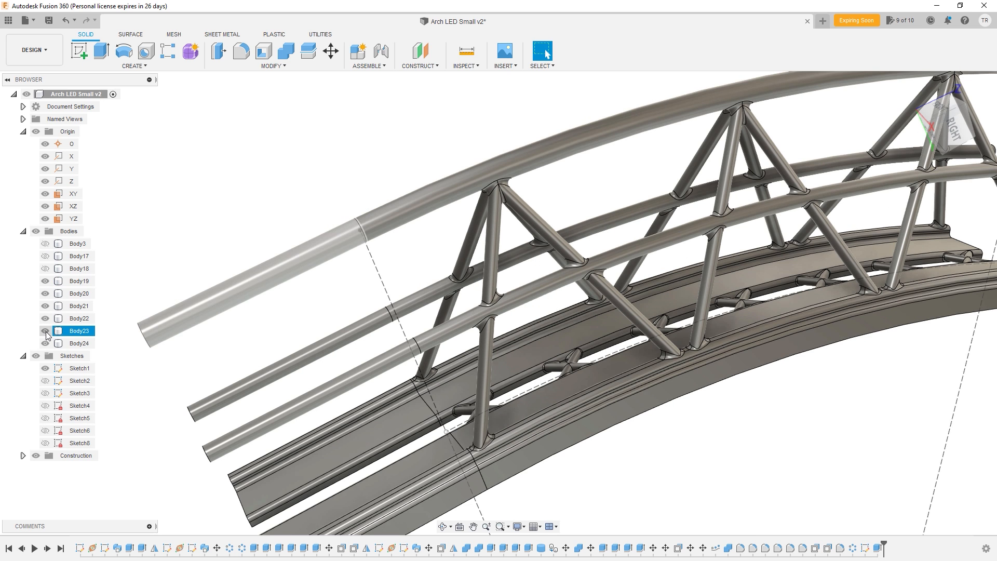
left_click(45, 281)
mouse_move(342, 289)
middle_mouse_down("shift")
mouse_move(318, 294)
mouse_move(398, 362)
mouse_move(390, 259)
middle_mouse_up("shift")
scroll(400, 366, "up", 5)
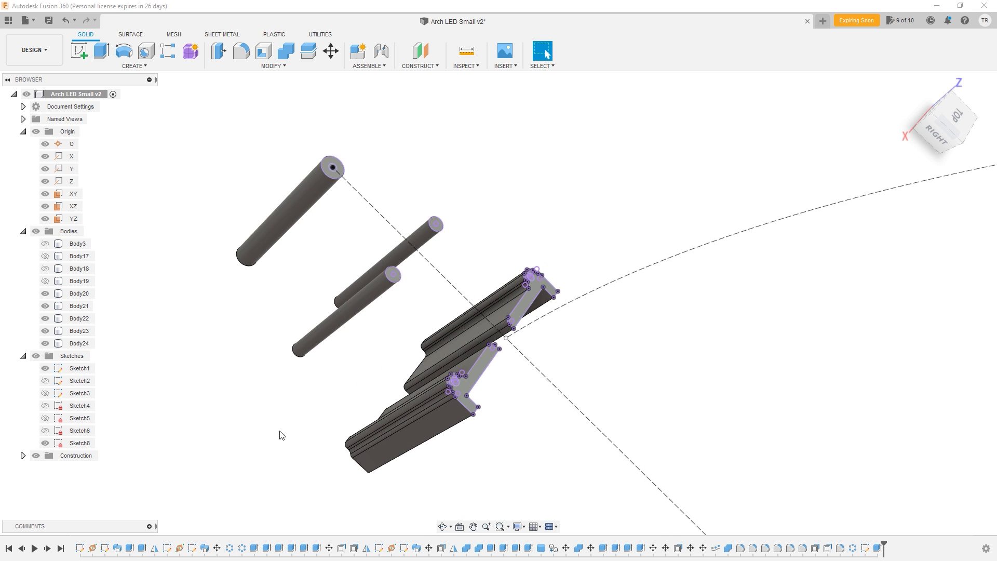
- Cut wiring holes by extruding the small inner circles of both rails and the large tube -10 mm
scroll(493, 390, "up", 6)
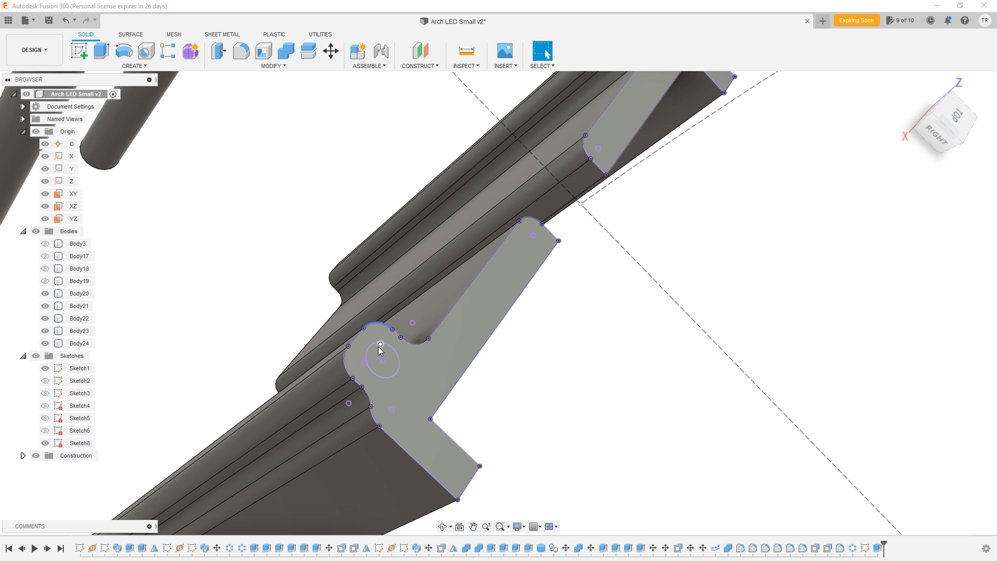
left_click(379, 351)
scroll(531, 173, "down", 3)
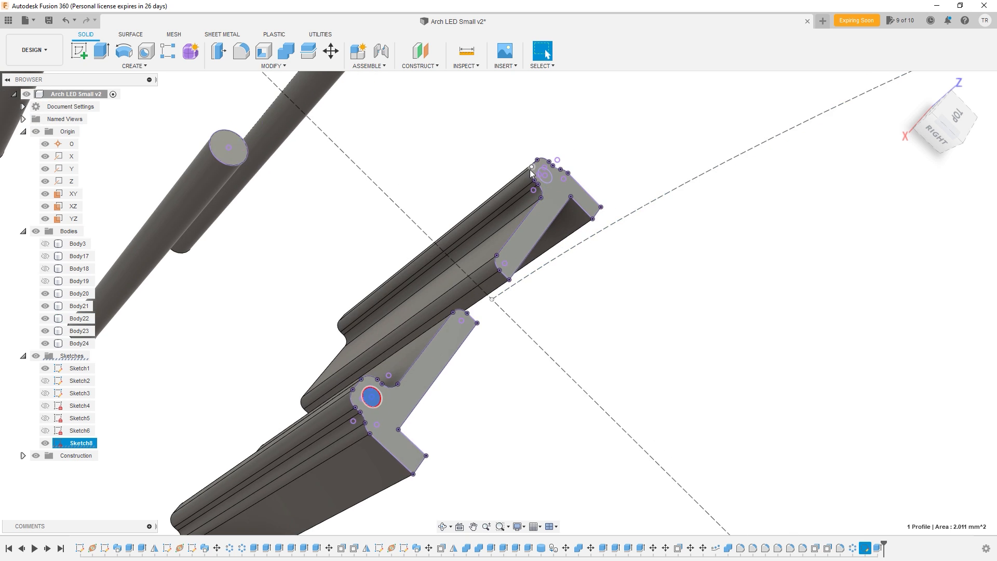
scroll(530, 173, "up", 4)
left_click(531, 181)
scroll(448, 236, "down", 4)
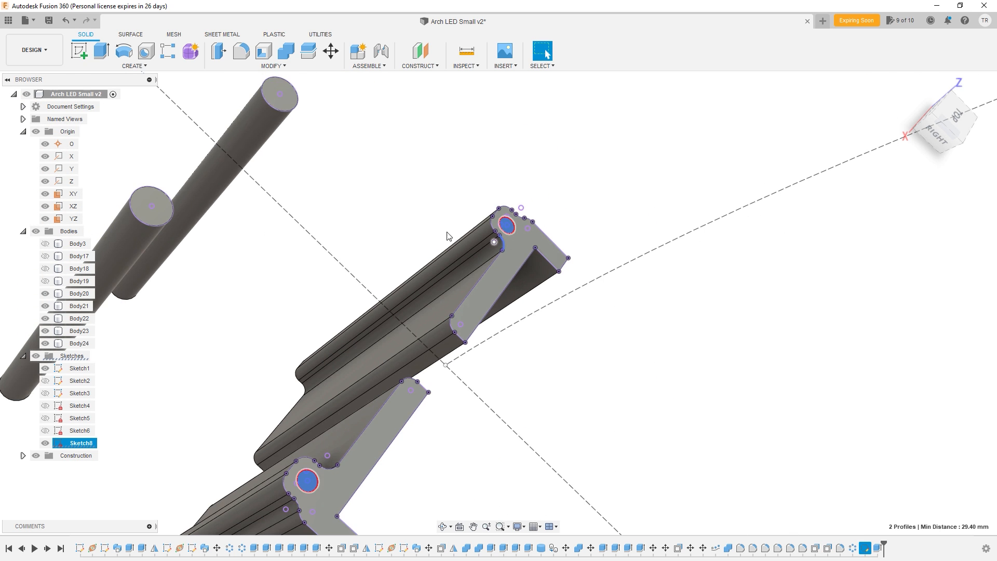
scroll(307, 238, "down", 4)
scroll(303, 150, "up", 6)
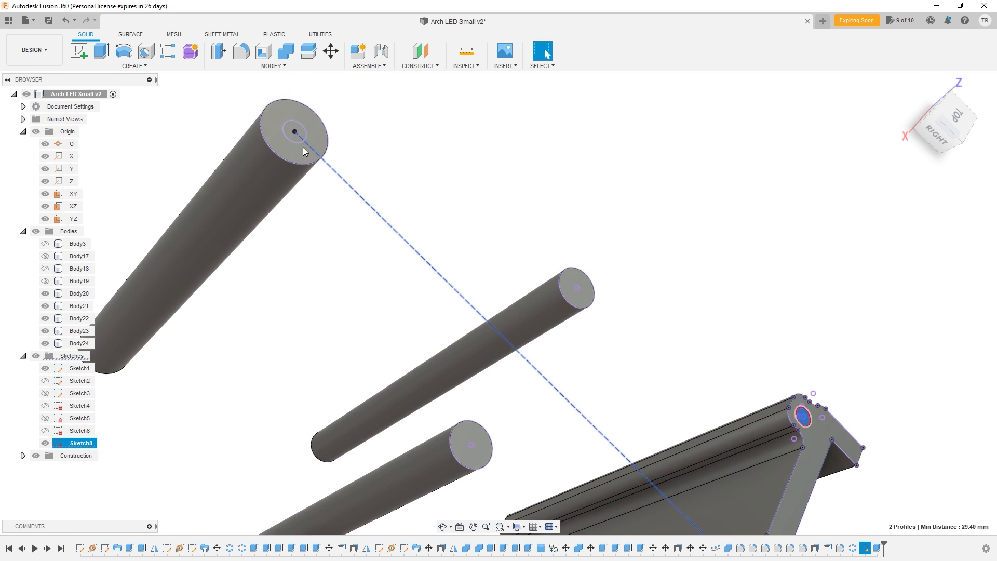
scroll(303, 150, "up", 2)
left_click(293, 125)
key("e")
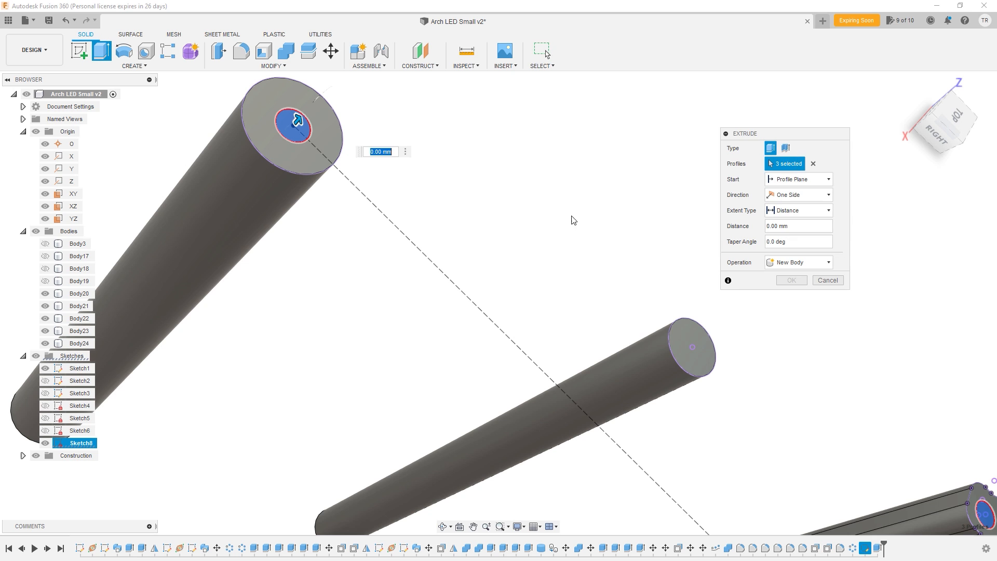
type("-10")
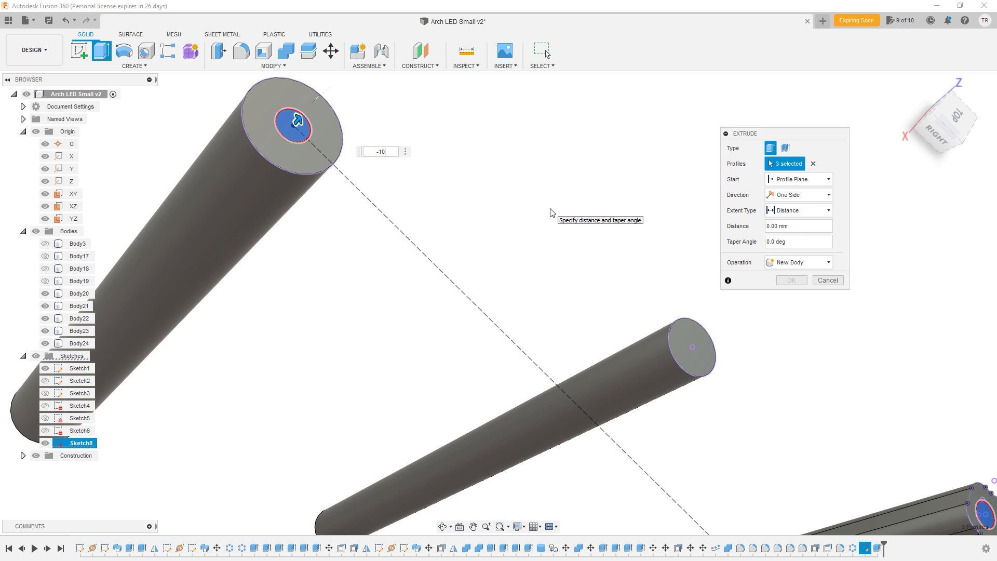
key("Return")
scroll(640, 311, "down", 4)
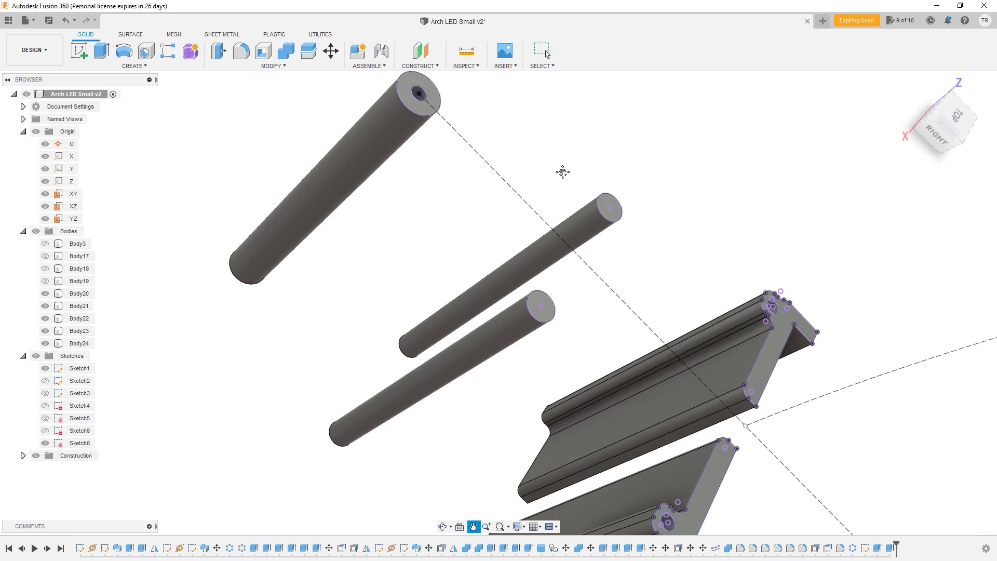
- Hide Sketch1 to clear its dashed construction lines from around the extruded end pieces
middle_click_drag(469, 362, 458, 287, "shift")
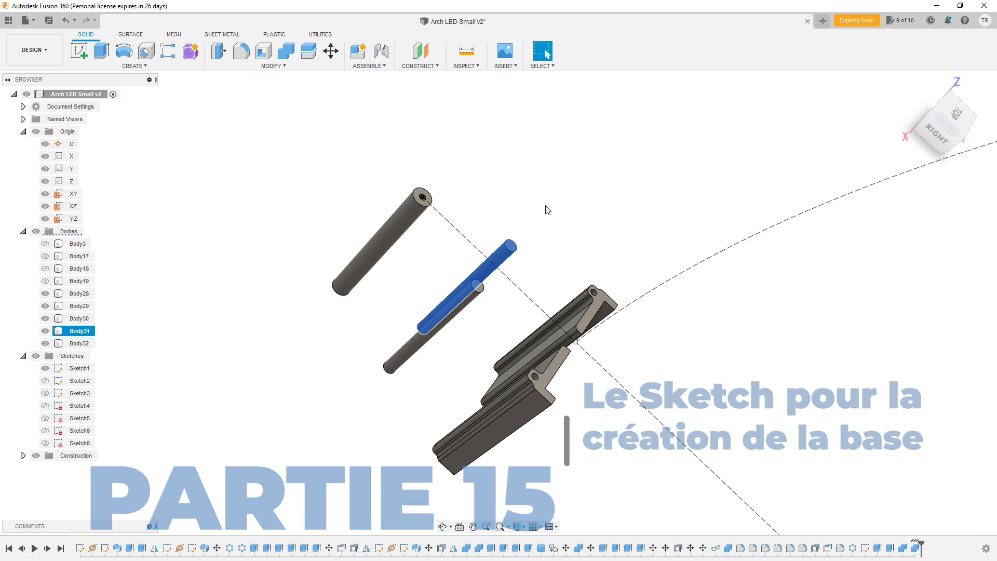
left_click(510, 378, "ctrl")
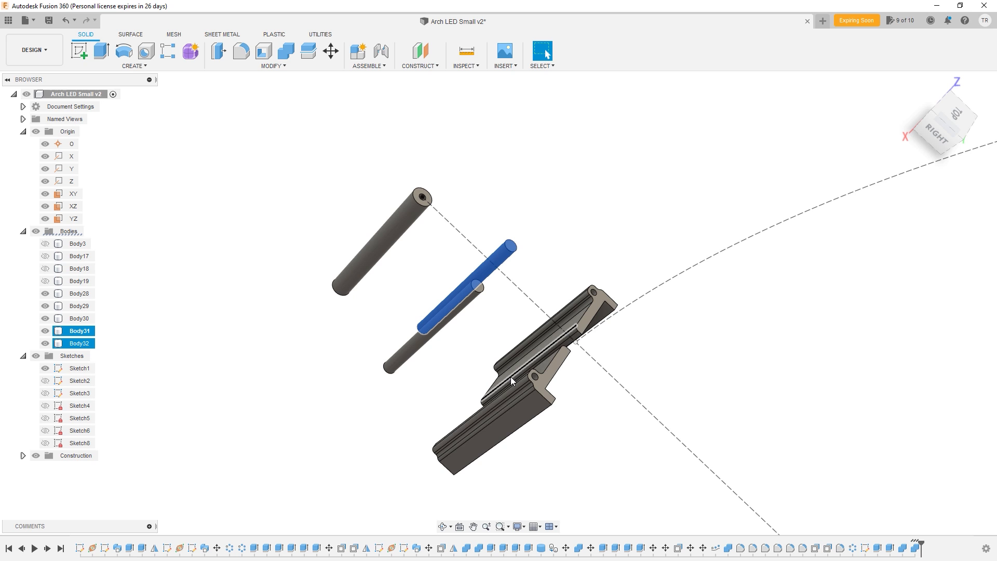
middle_click_drag(388, 435, 476, 332, "shift")
left_click(908, 88)
middle_click_drag(569, 334, 382, 269, "shift")
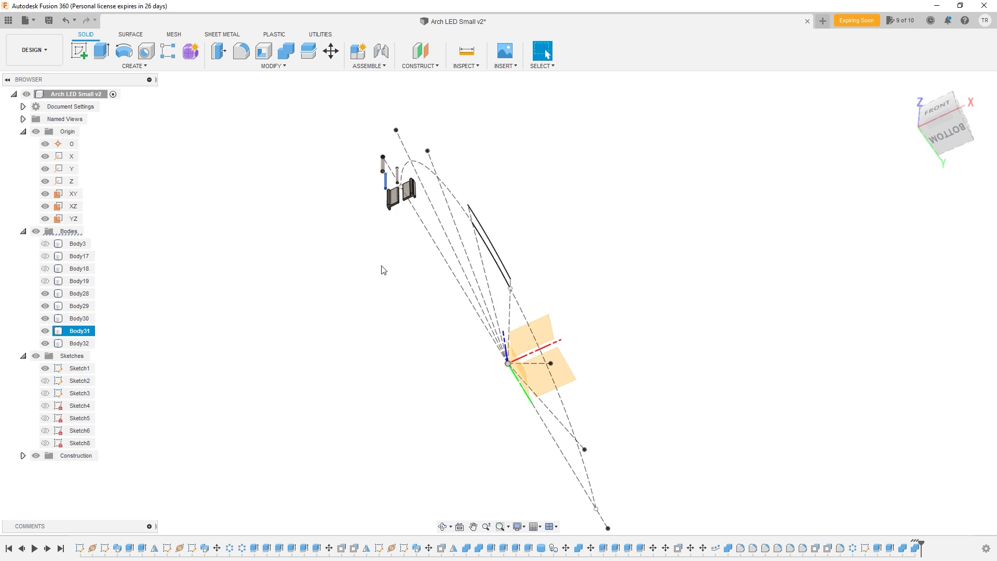
scroll(390, 249, "up", 5)
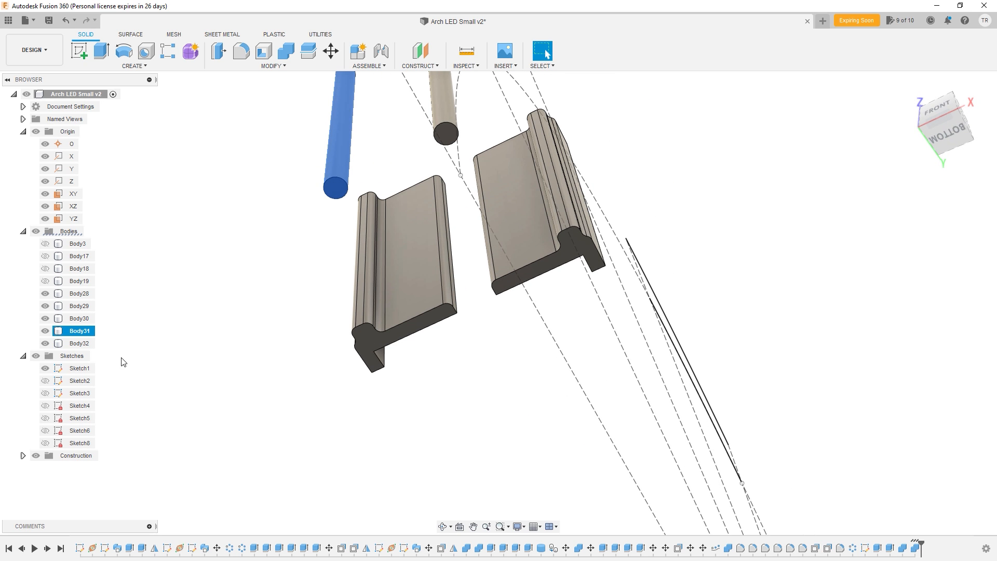
left_click(45, 381)
left_click(46, 368)
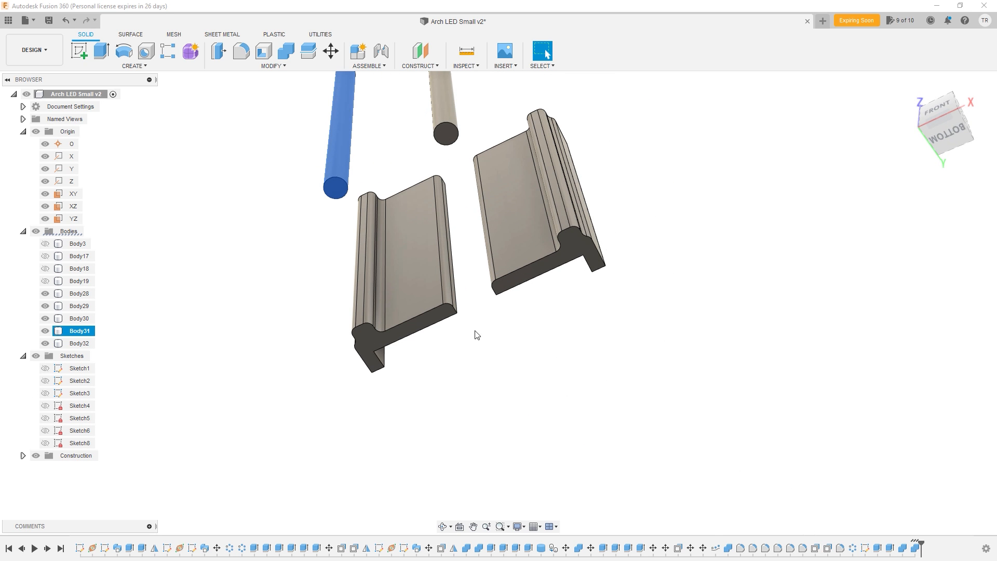
- Create a new sketch on the lower end face of the rail on the positive X side
left_click(570, 256)
right_click(570, 256)
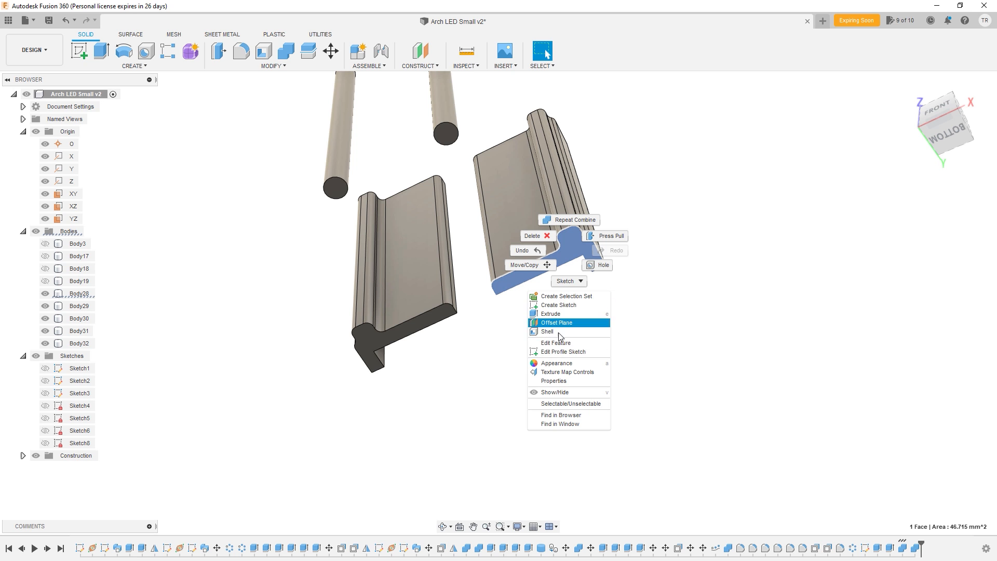
left_click(560, 305)
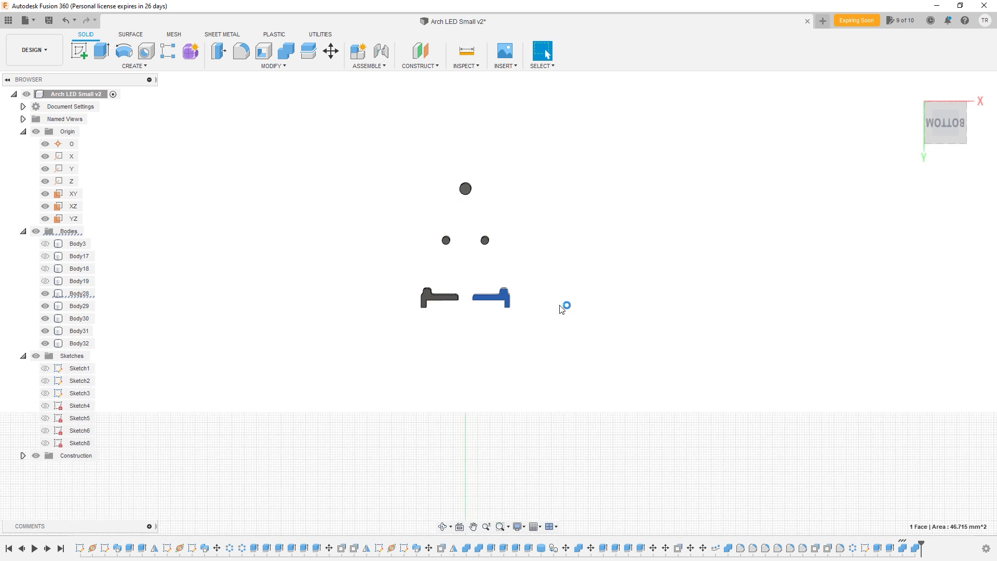
scroll(487, 335, "up", 4)
middle_click_drag(487, 335, 458, 392)
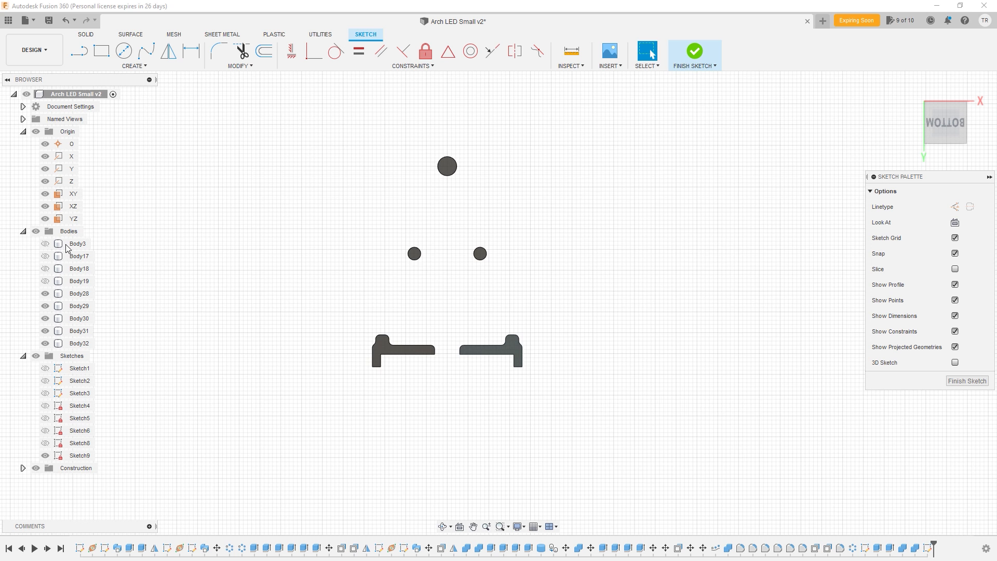
- Draw a horizontal 85 mm line outward from the lower outer corner of the right-hand rail profile
key("l")
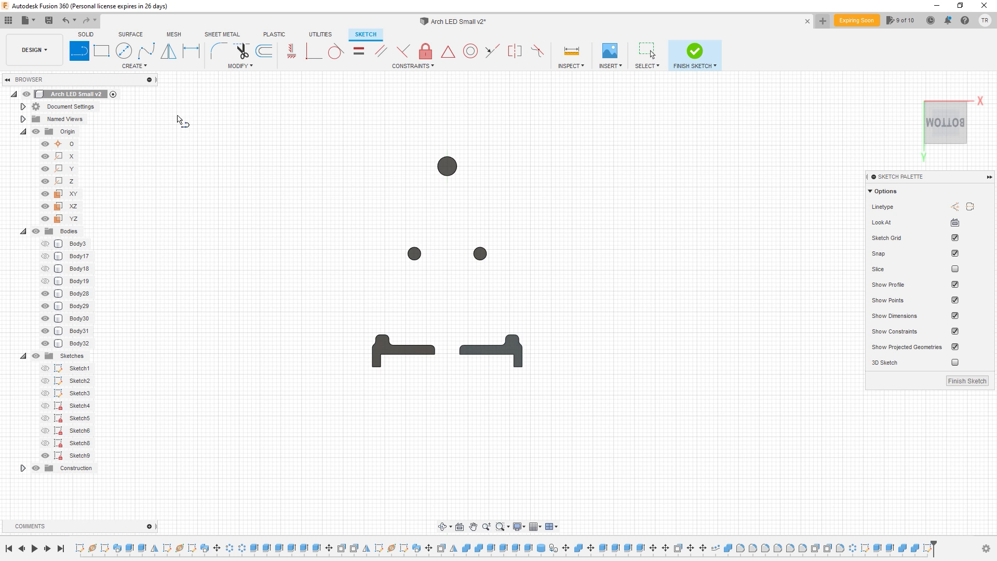
scroll(524, 368, "up", 2)
left_click(522, 368)
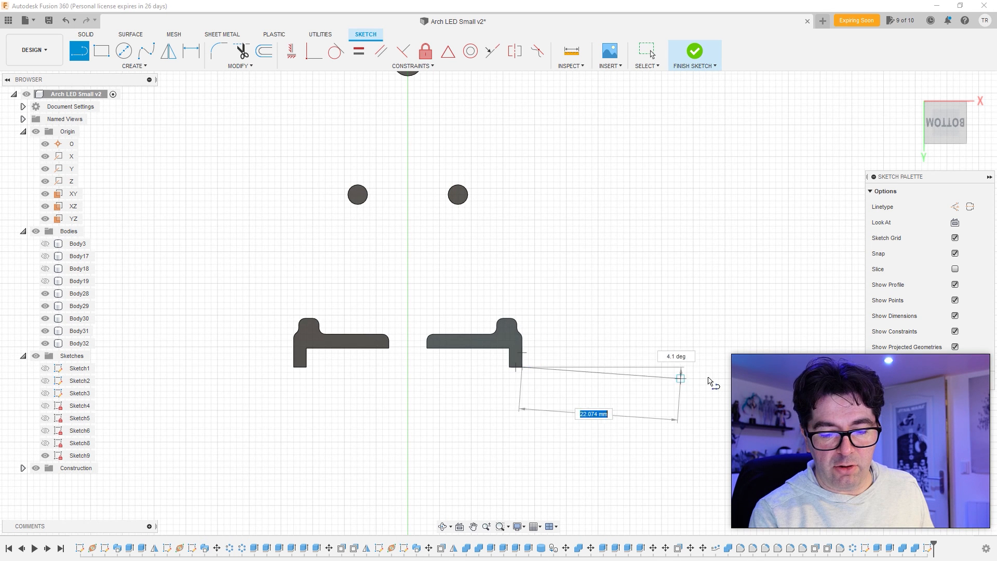
middle_click_drag(723, 363, 610, 369)
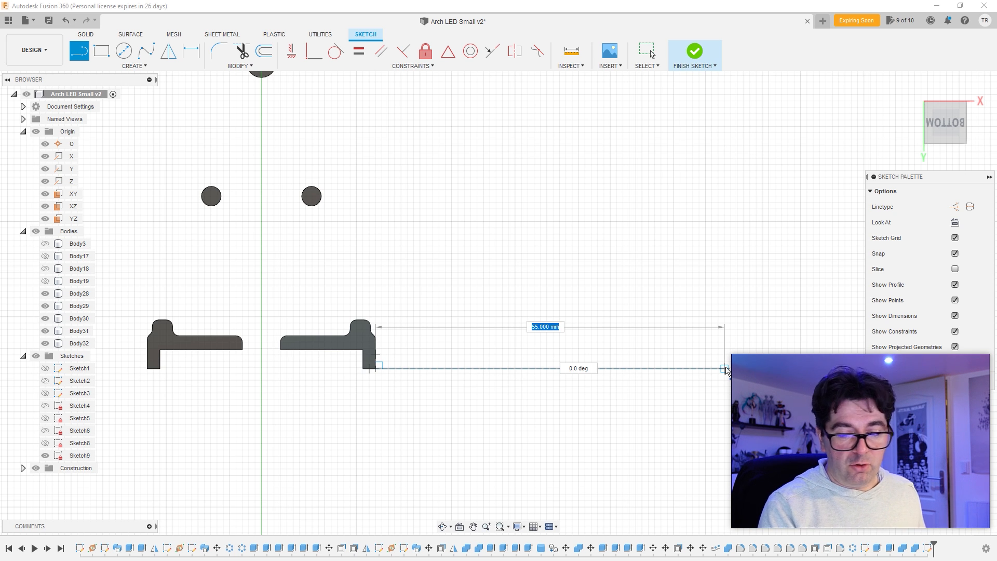
key("Return")
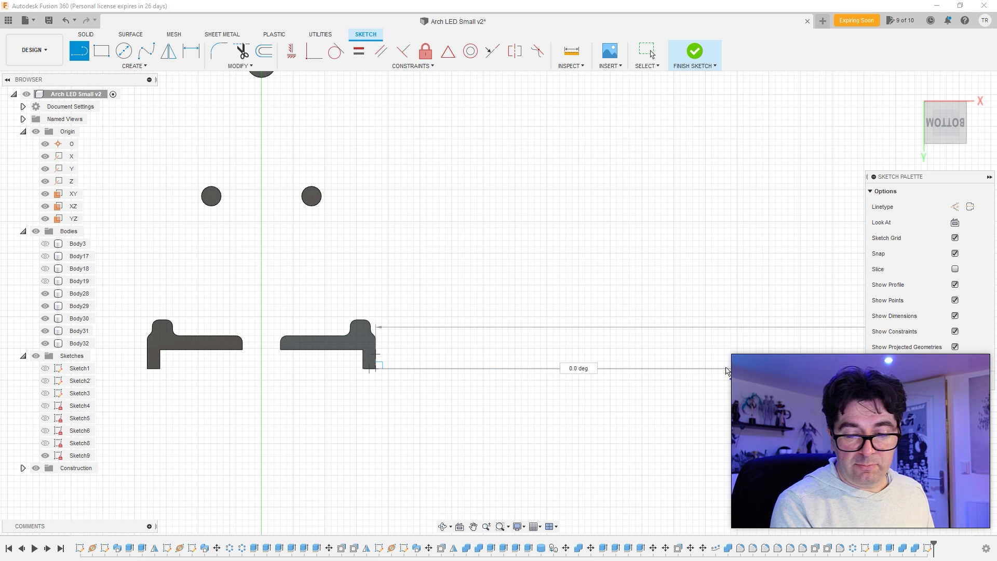
key("Escape")
scroll(653, 375, "down", 3)
middle_click_drag(399, 392, 543, 368)
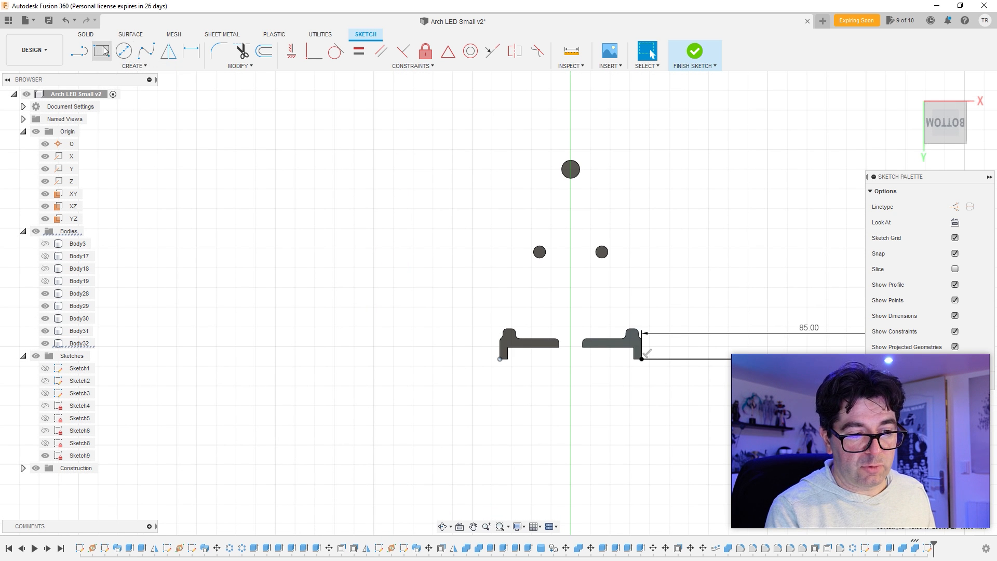
left_click(78, 50)
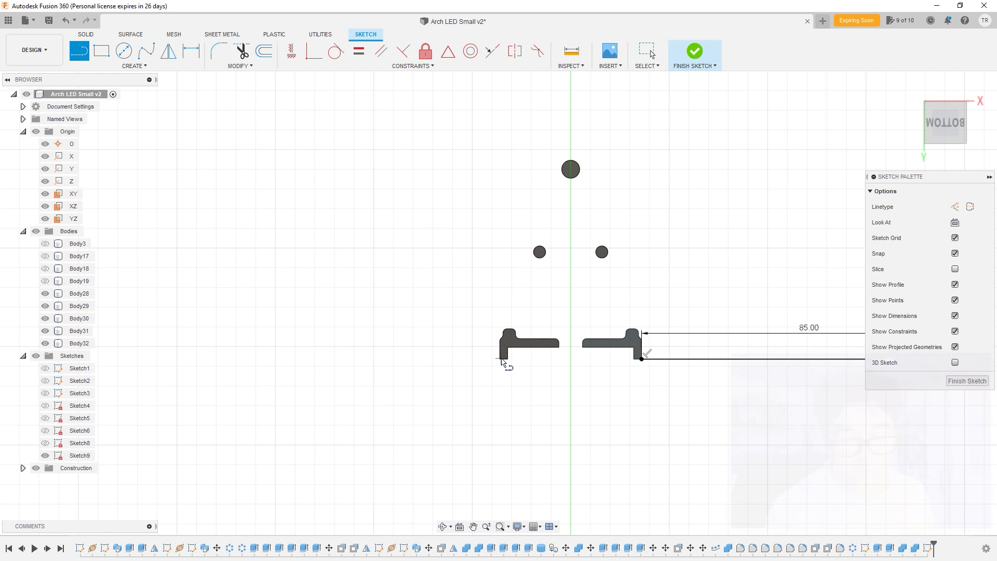
scroll(499, 362, "up", 5)
middle_click_drag(573, 365, 337, 329)
scroll(648, 316, "up", 5)
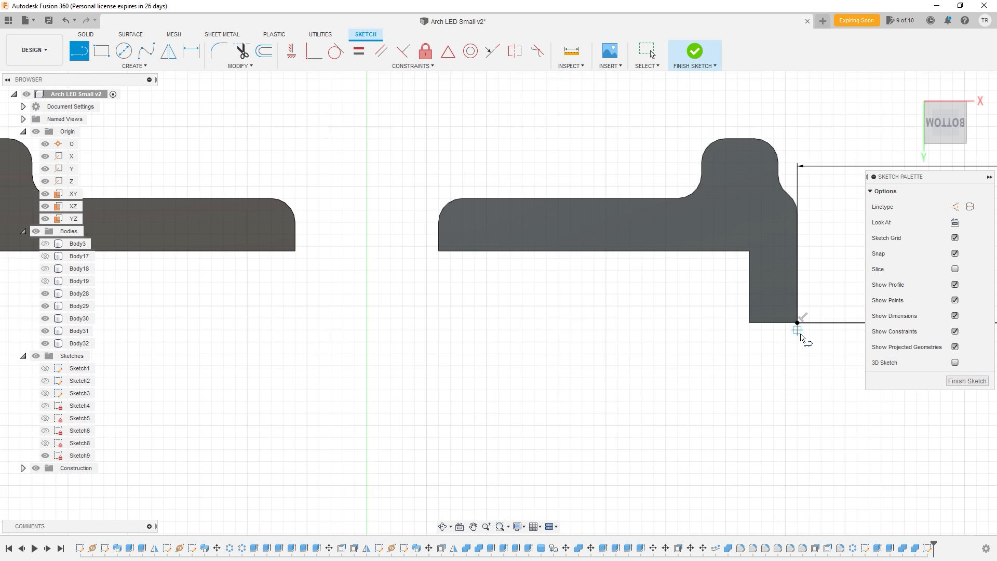
scroll(800, 335, "up", 6)
scroll(735, 309, "down", 8)
middle_click_drag(286, 365, 610, 344)
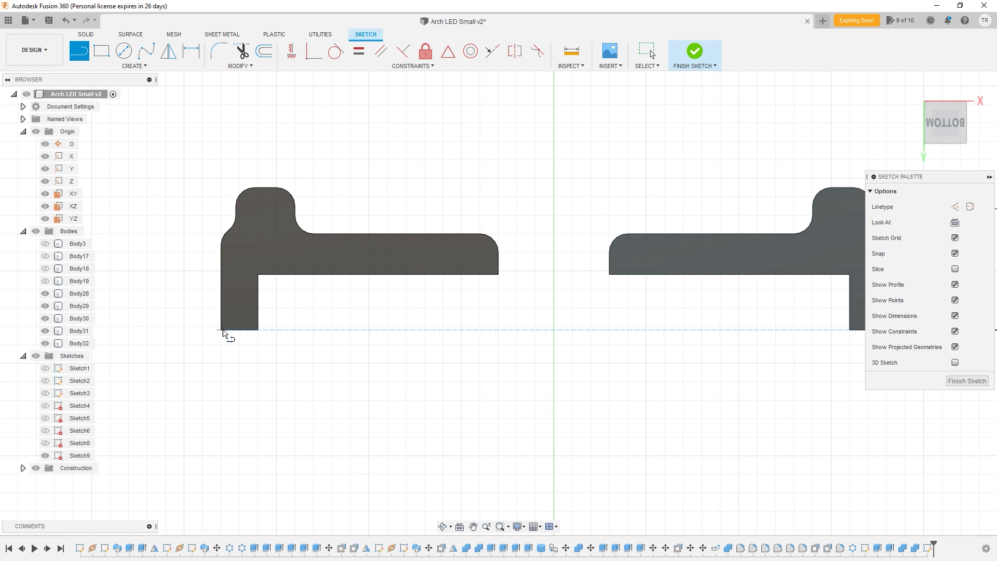
key("Escape")
- Project the bottom edge of the left-hand rail's leg into the sketch with the projection link kept
middle_click_drag(467, 307, 542, 307)
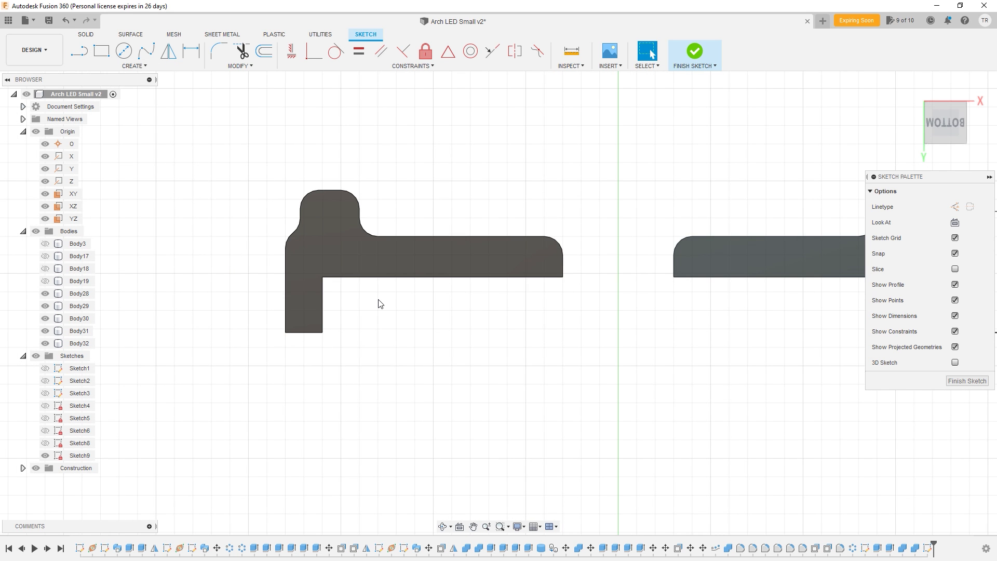
key("p")
left_click(306, 334)
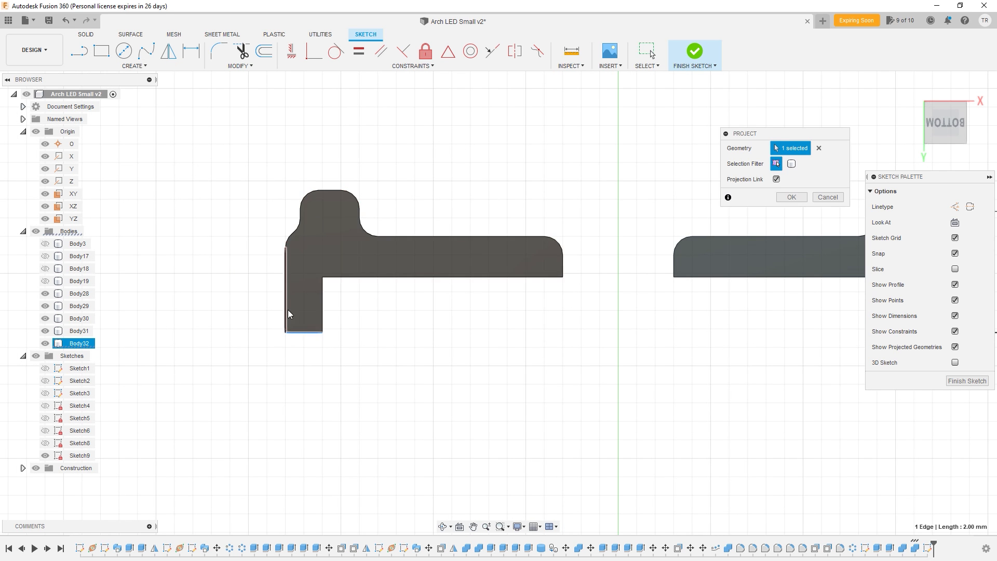
key("Return")
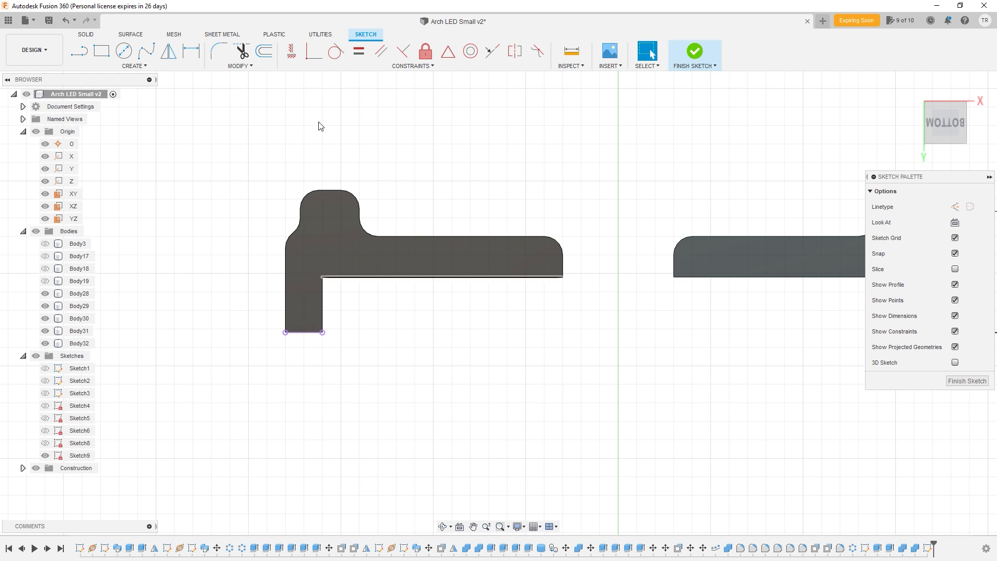
- Draw a horizontal 55 mm line outward from the outer end of the projected left-hand rail edge
left_click(78, 51)
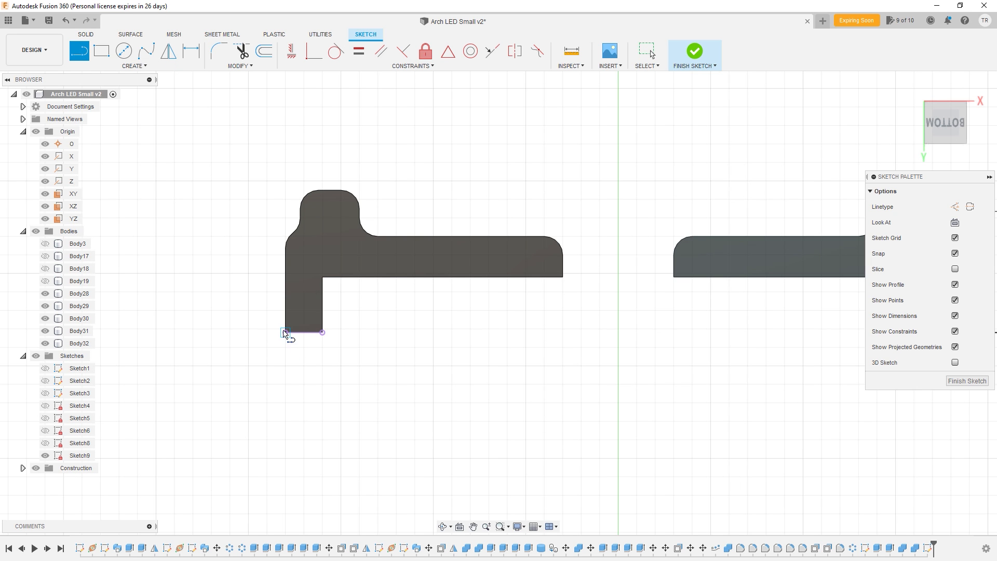
left_click(285, 332)
scroll(257, 339, "down", 4)
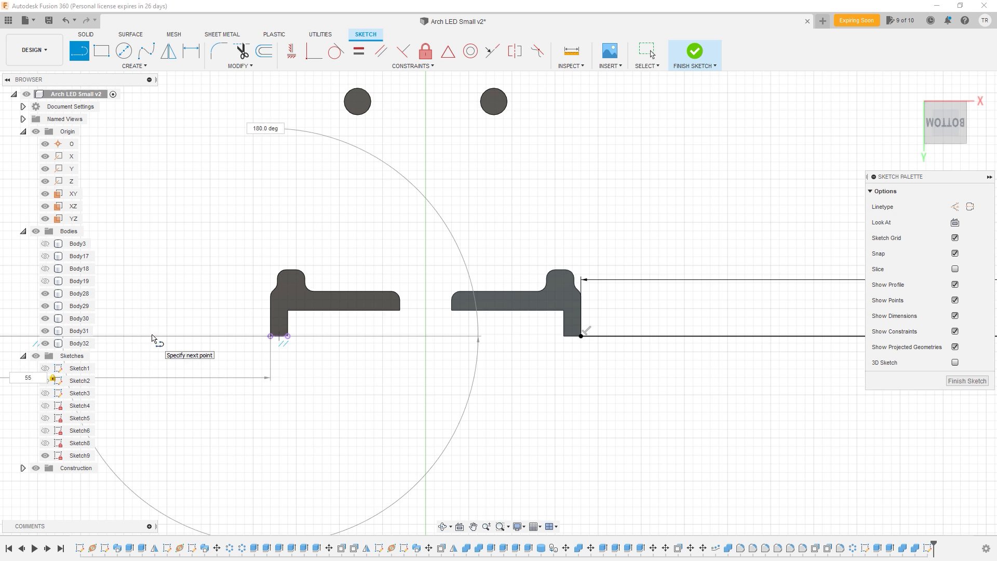
key("Return")
scroll(434, 344, "down", 4)
middle_click_drag(394, 346, 489, 363)
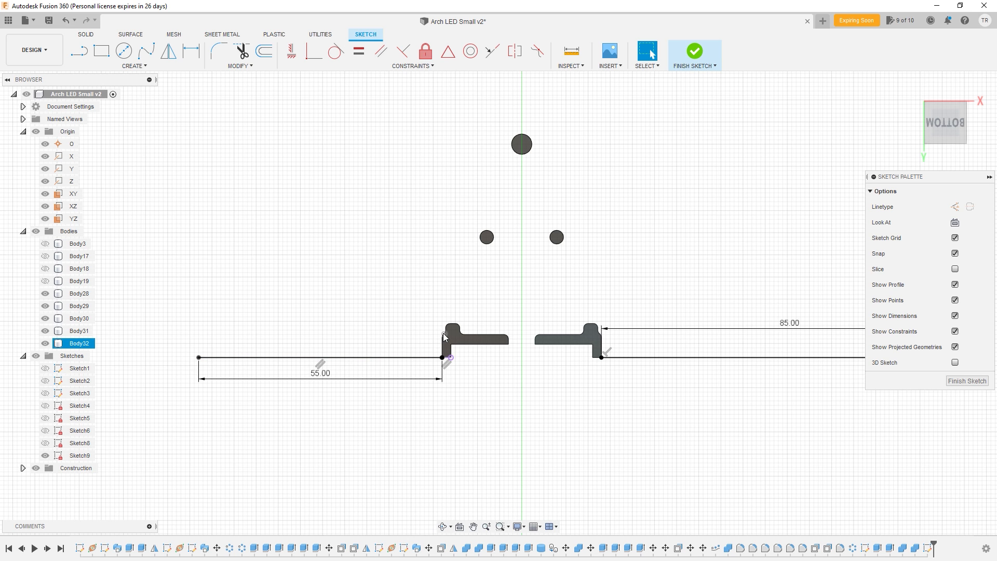
- Draw a vertical line about 5.2 mm long upward from the outer end of the 55 mm line
scroll(287, 347, "up", 1)
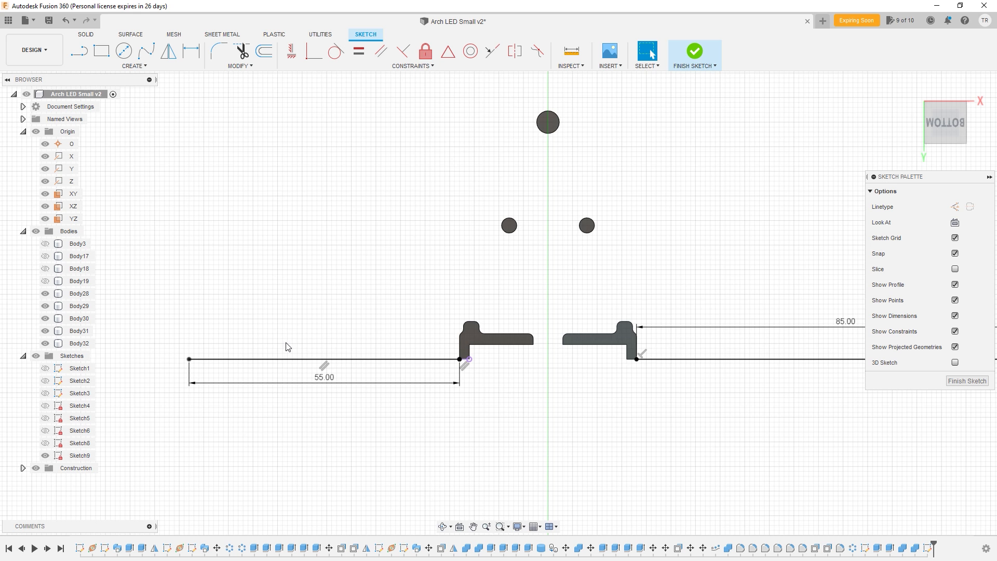
left_click(79, 51)
left_click(189, 359)
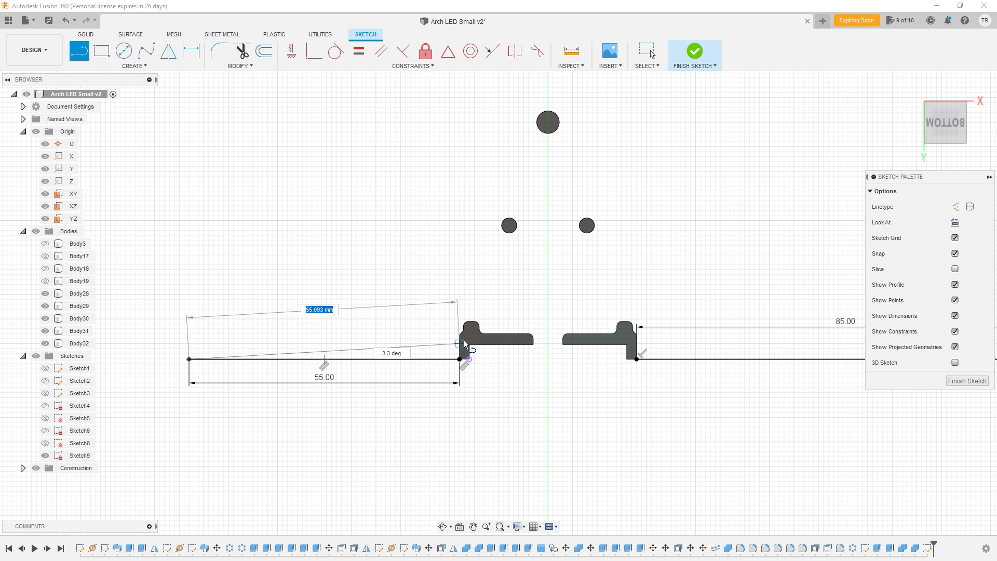
scroll(463, 340, "up", 4)
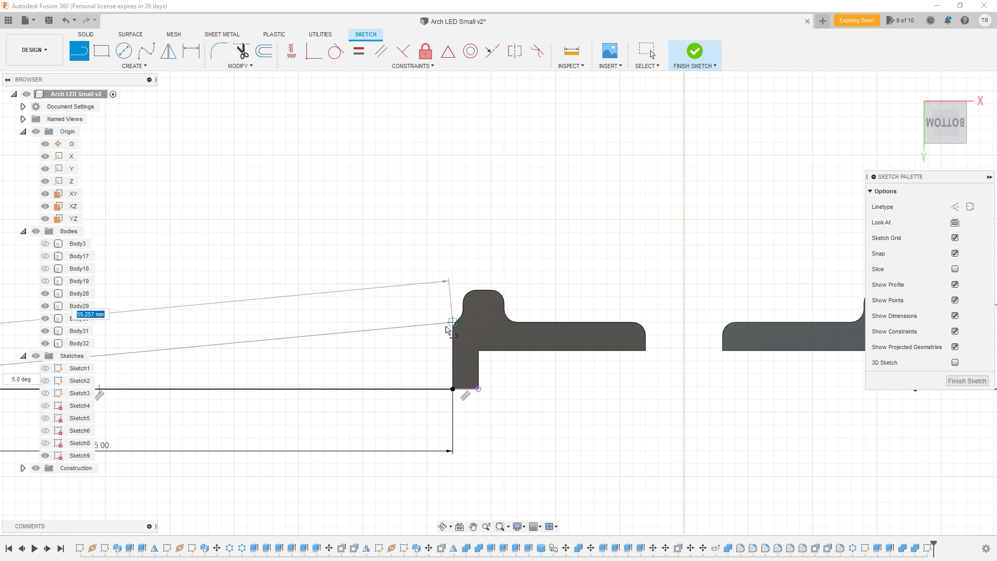
middle_click_drag(324, 321, 587, 310)
middle_click_drag(232, 311, 516, 313)
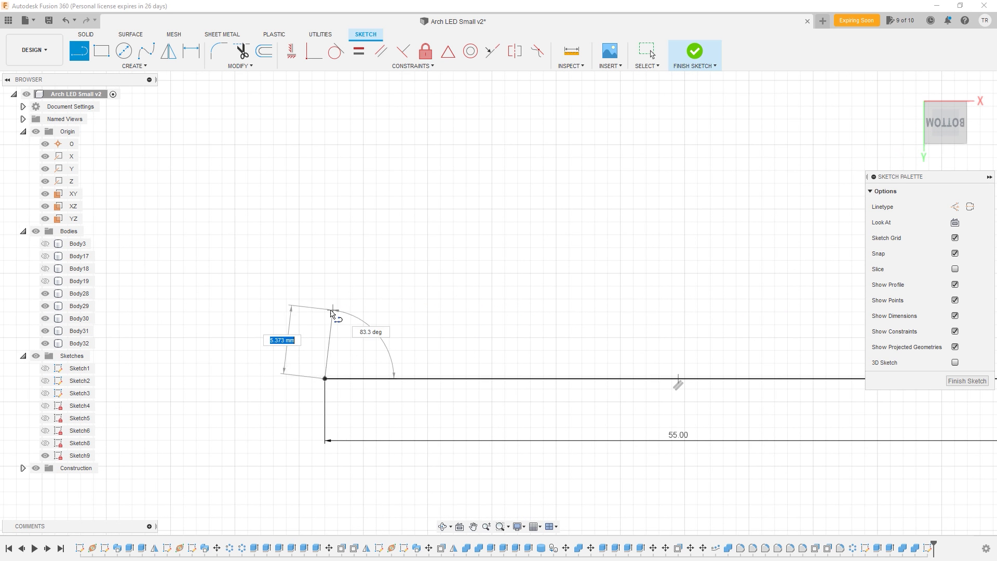
left_click(324, 312)
- Draw the strip's upper edge back to the left-hand rail and close the rectangle down the rail's outer side
scroll(488, 314, "down", 2)
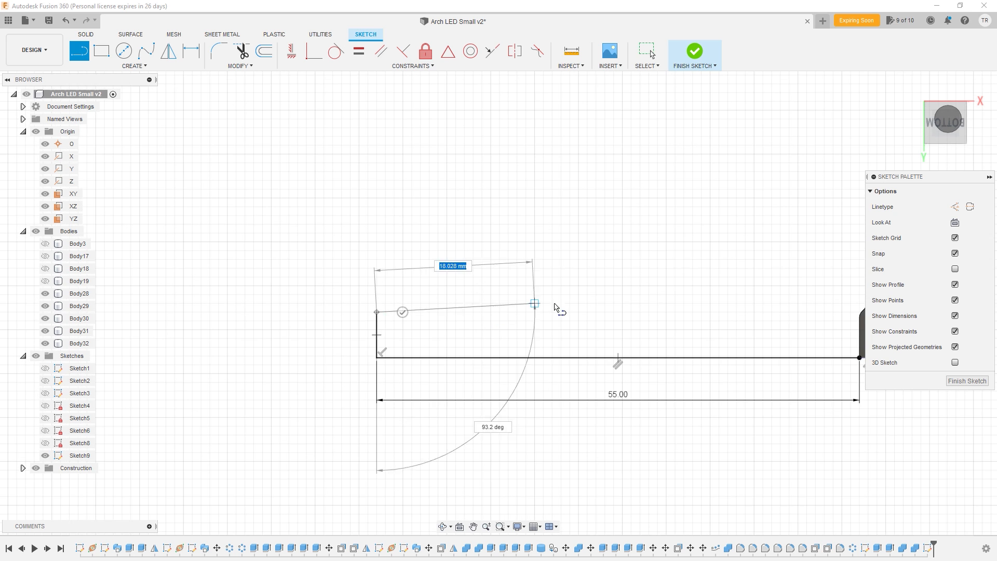
middle_click_drag(857, 317, 538, 328)
left_click(534, 324)
left_click(532, 368)
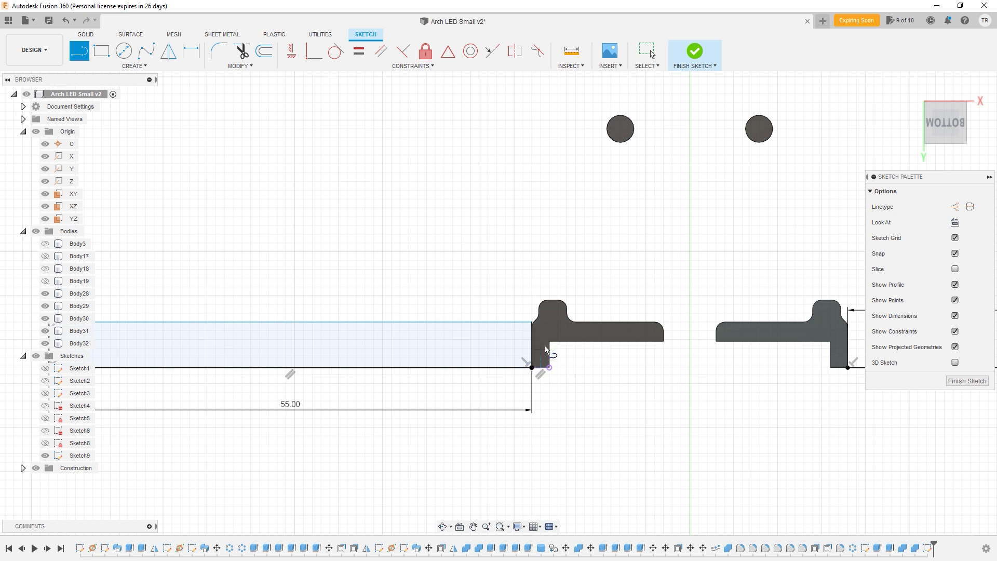
- Extend the strip 1 mm into the left-hand rail's leg with a horizontal line and a vertical line down to the bottom edge's midpoint
scroll(544, 335, "up", 5)
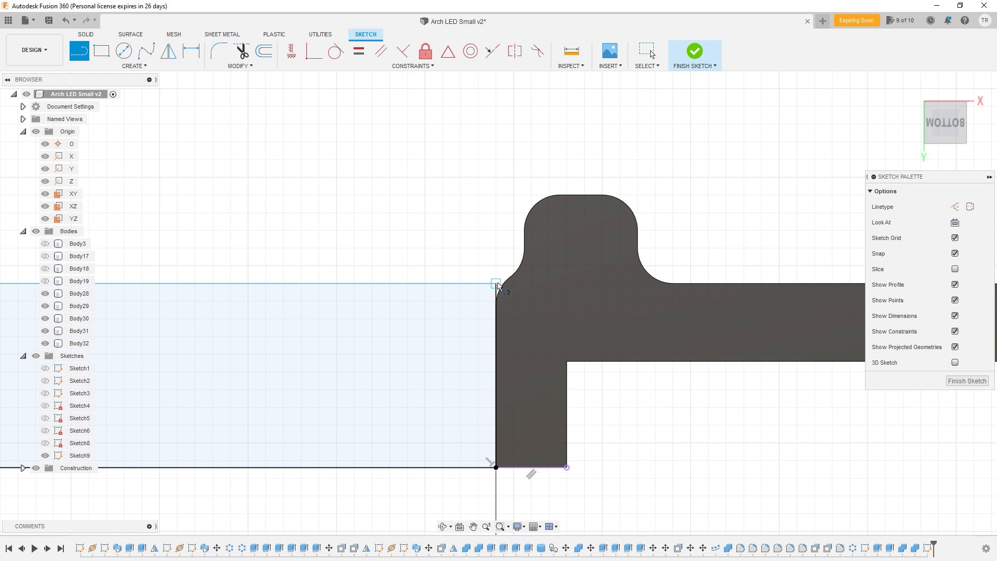
scroll(498, 287, "up", 2)
scroll(512, 301, "down", 5)
middle_click_drag(514, 299, 429, 308)
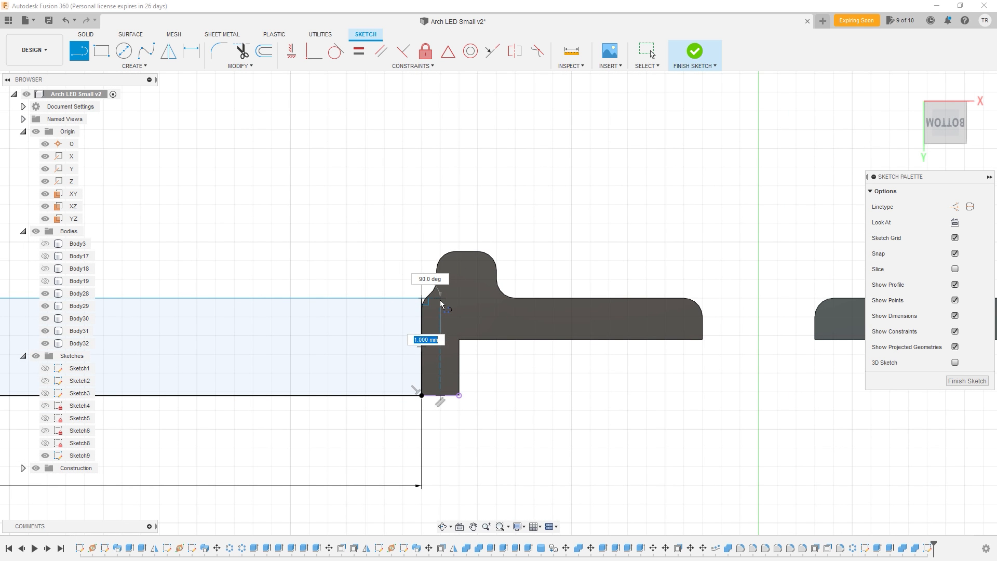
left_click(440, 299)
left_click(438, 396)
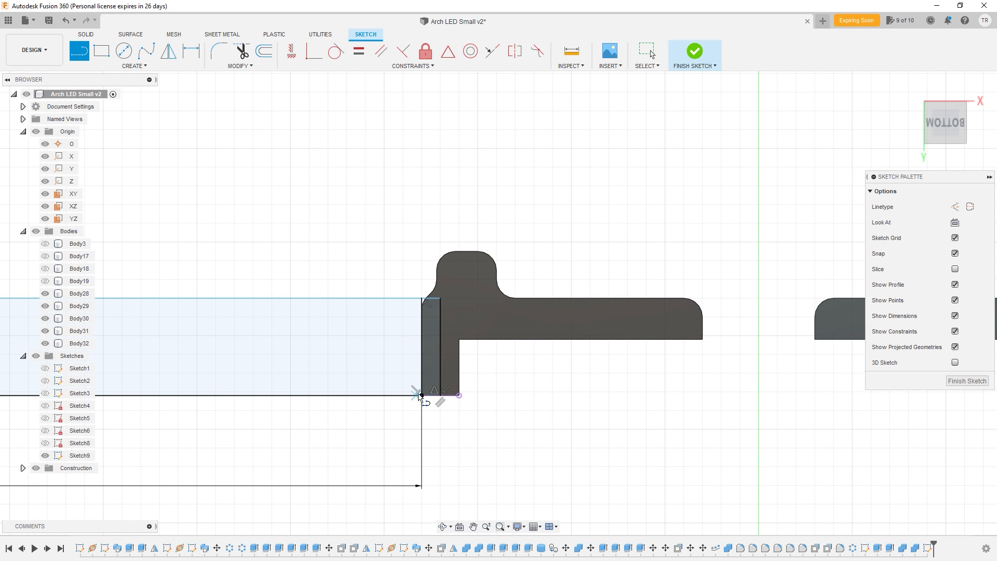
middle_click_drag(556, 340, 483, 335)
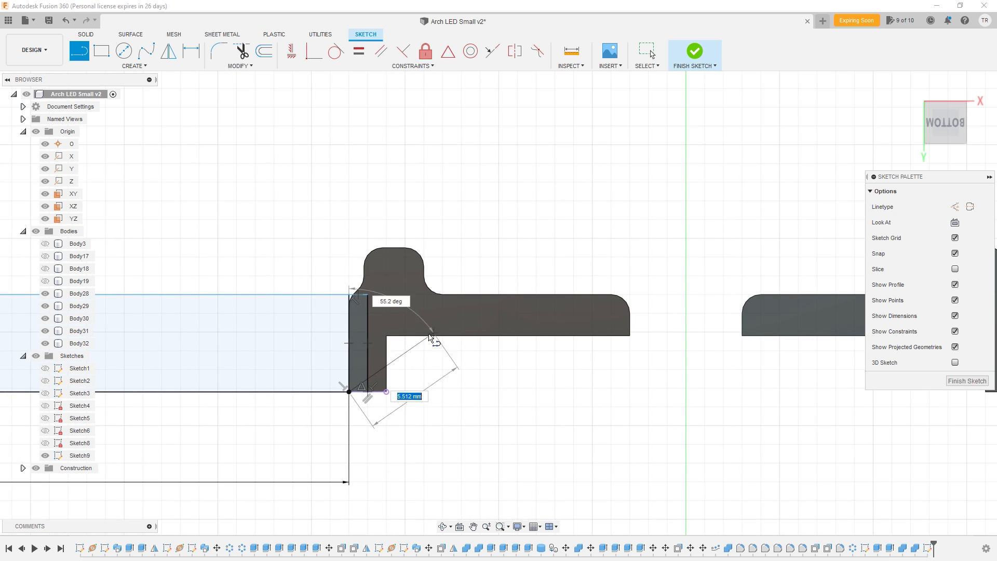
key("Escape")
- Dimension the outer vertical side of the 55 mm strip at 5.2 mm
middle_click_drag(725, 349, 442, 334)
scroll(563, 332, "up", 2)
scroll(582, 328, "down", 7)
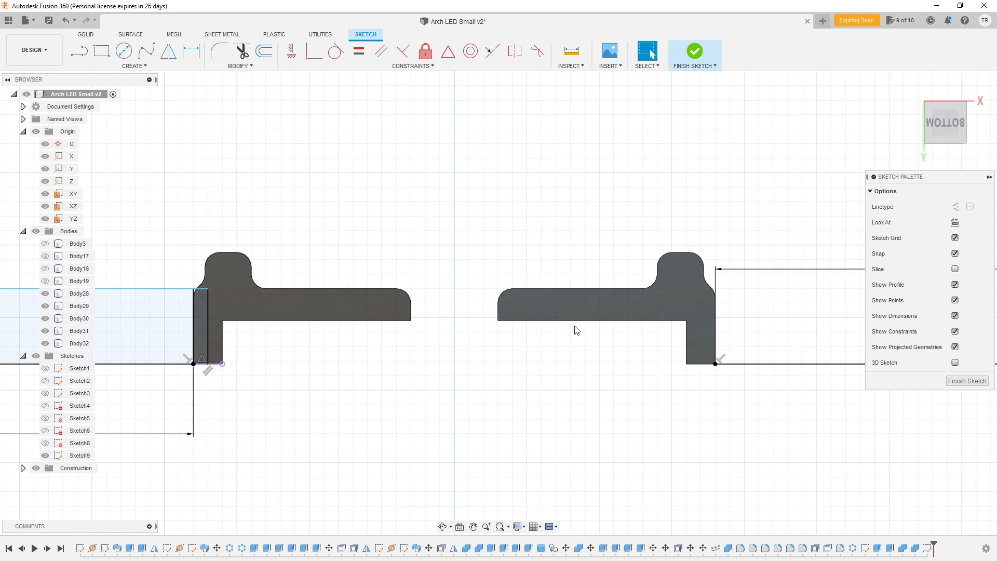
scroll(479, 315, "down", 3)
middle_click_drag(495, 315, 341, 326)
scroll(486, 325, "down", 5)
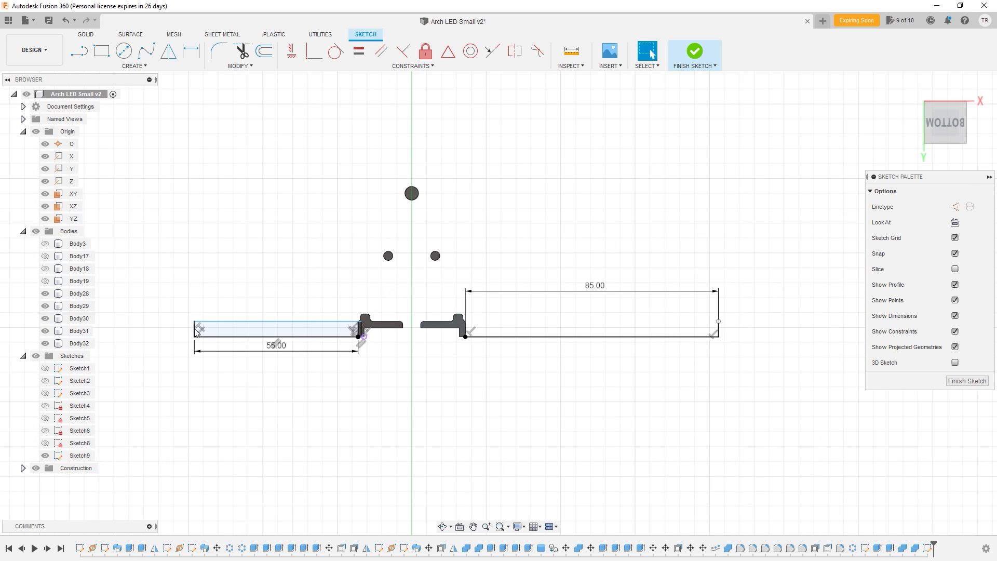
key("d")
left_click(192, 332)
left_click(162, 334)
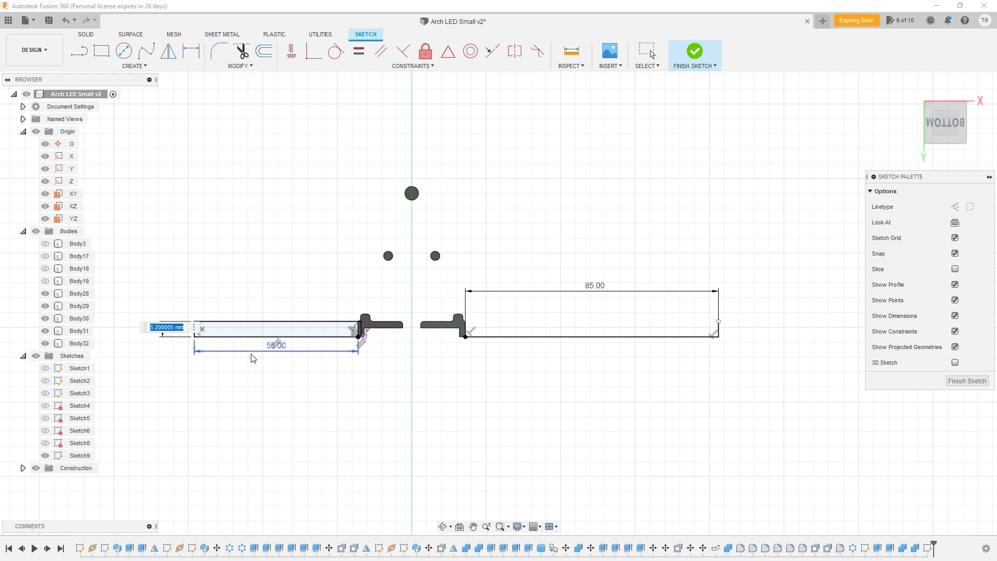
type("5")
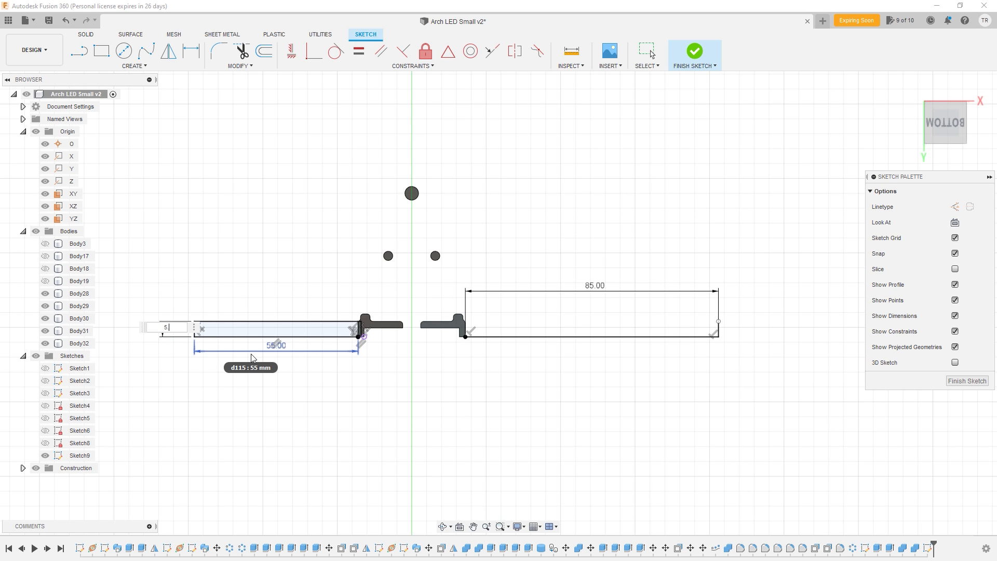
type(".2")
key("Return")
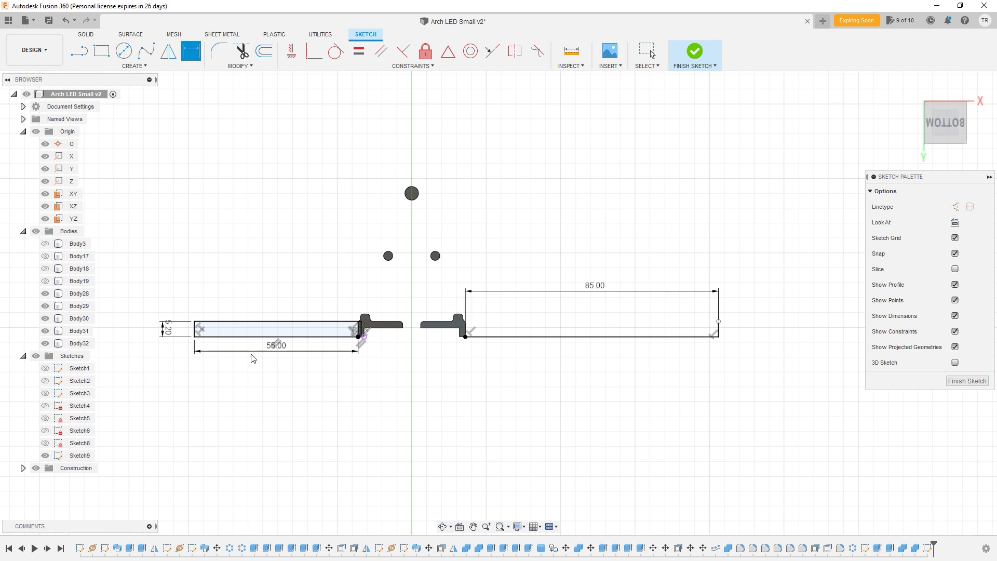
- Dimension the vertical line at the outer end of the 85 mm line at 5.2 mm
left_click(719, 329)
left_click(752, 330)
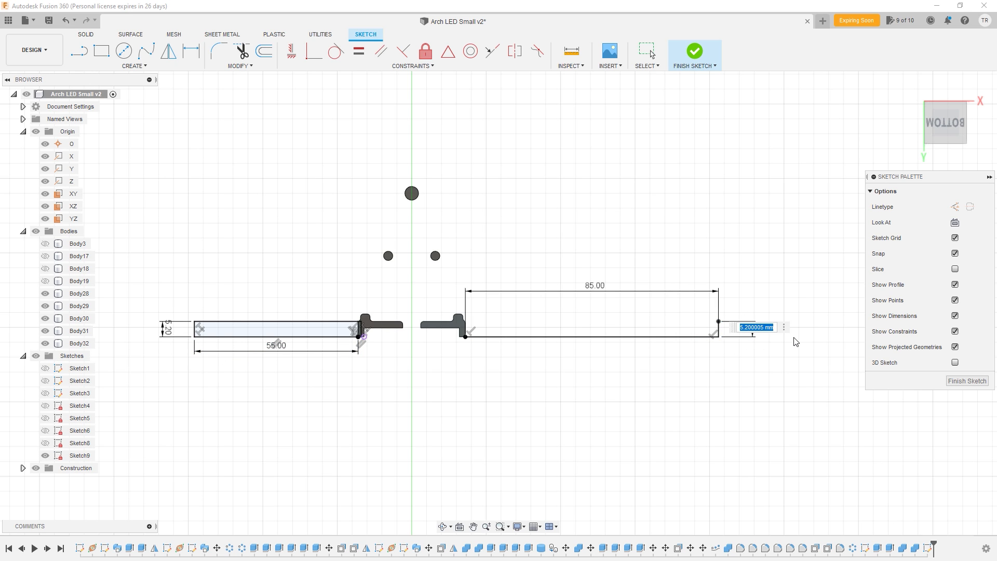
type("5.2")
key("Return")
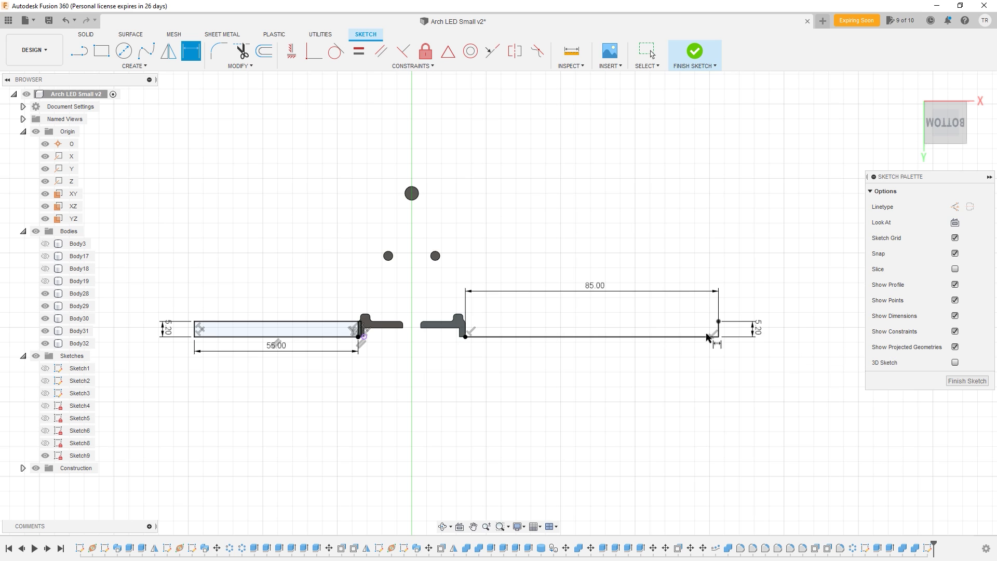
- Draw a line about 85 mm long from the top of the outer vertical line back to the right-hand rail's outer side
key("l")
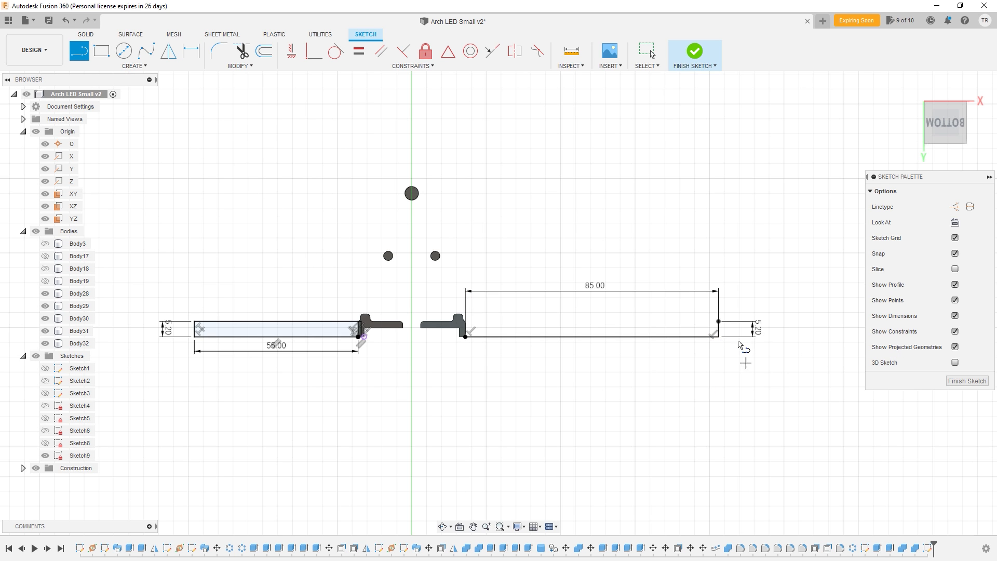
left_click_drag(719, 322, 469, 323)
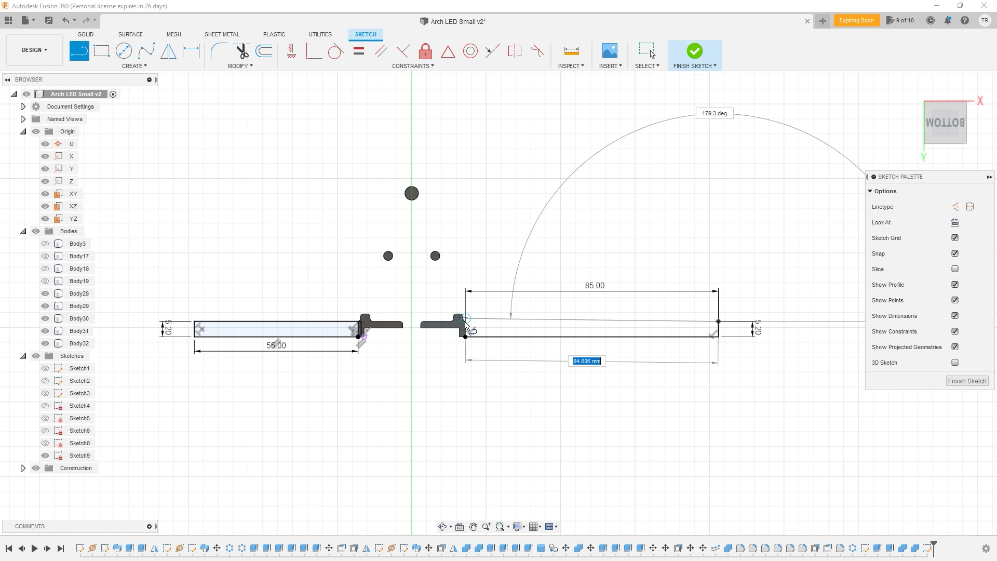
scroll(469, 326, "up", 5)
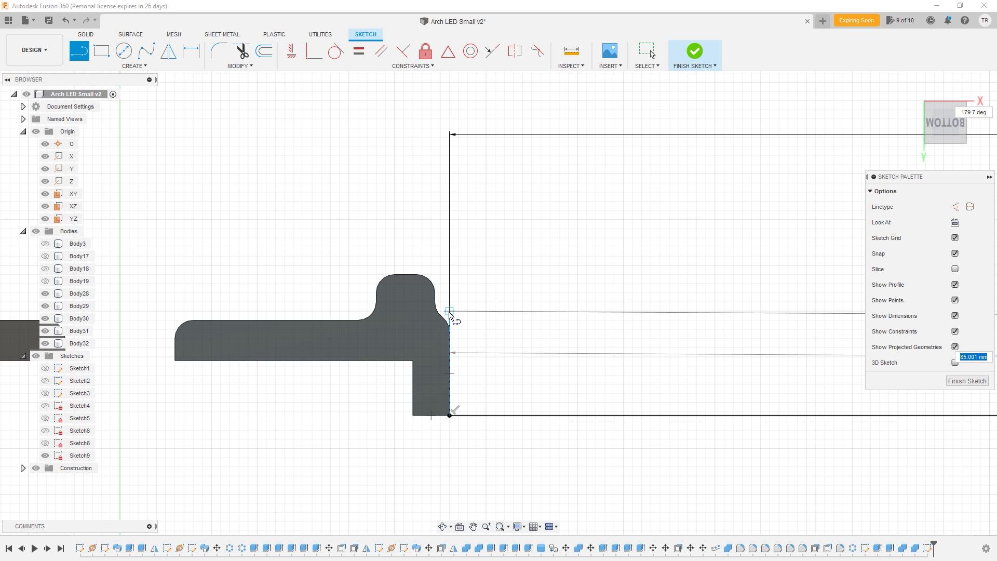
left_click(449, 314)
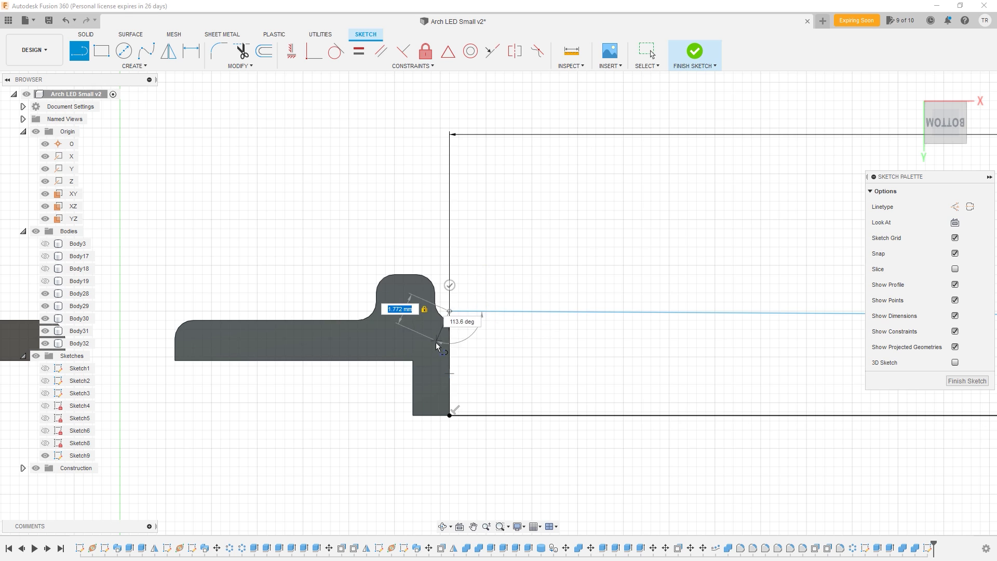
key("Escape")
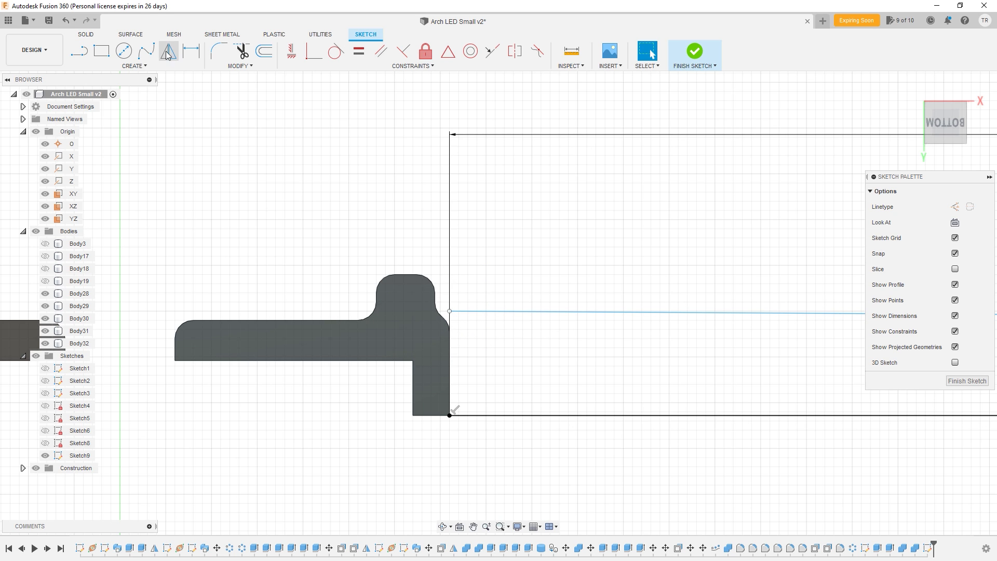
- Dimension the height of the upper line's rail-side endpoint above the 85 mm base line at 5.2 mm
left_click(192, 53)
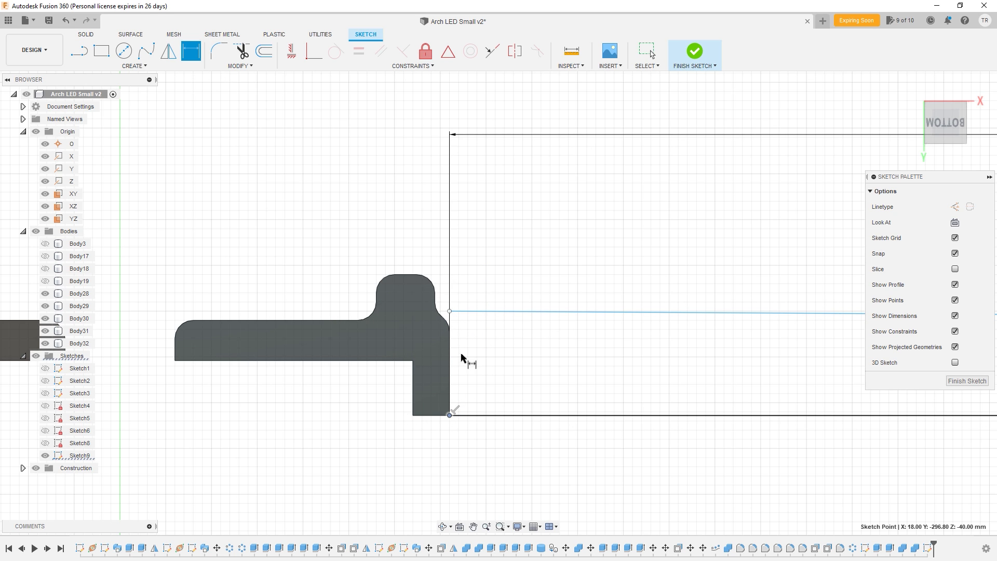
left_click(449, 310)
left_click(518, 332)
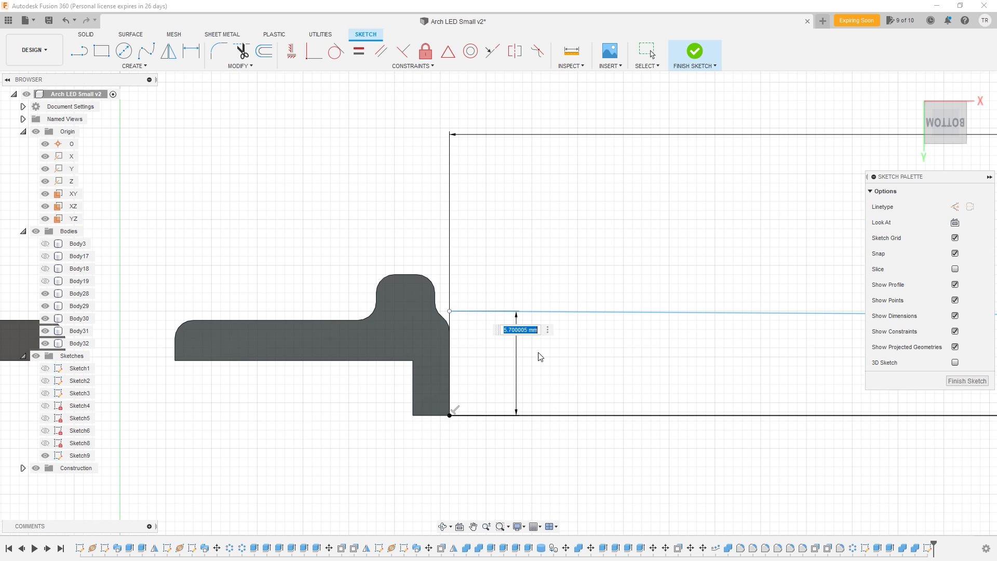
key("Return")
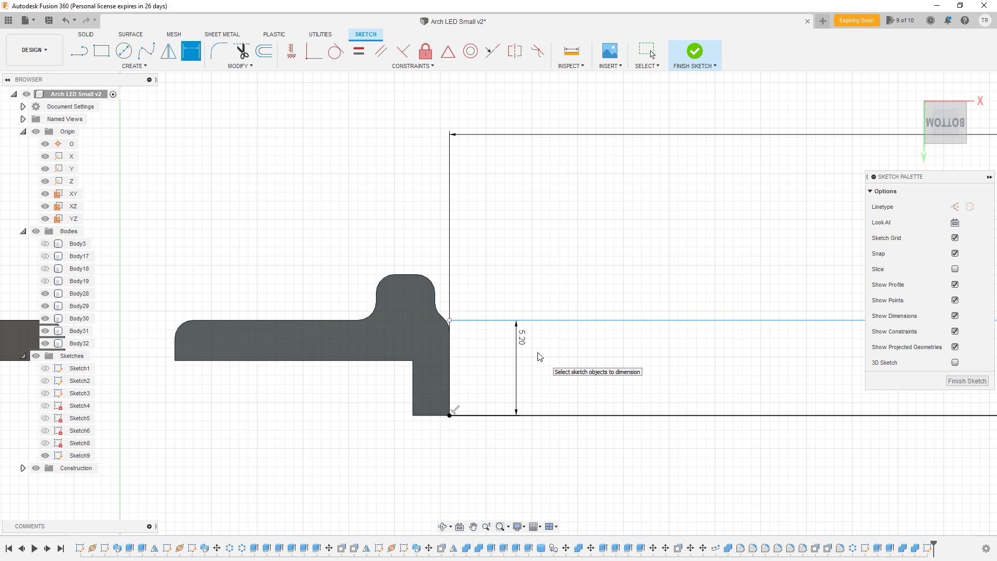
left_click(83, 56)
left_click(449, 320)
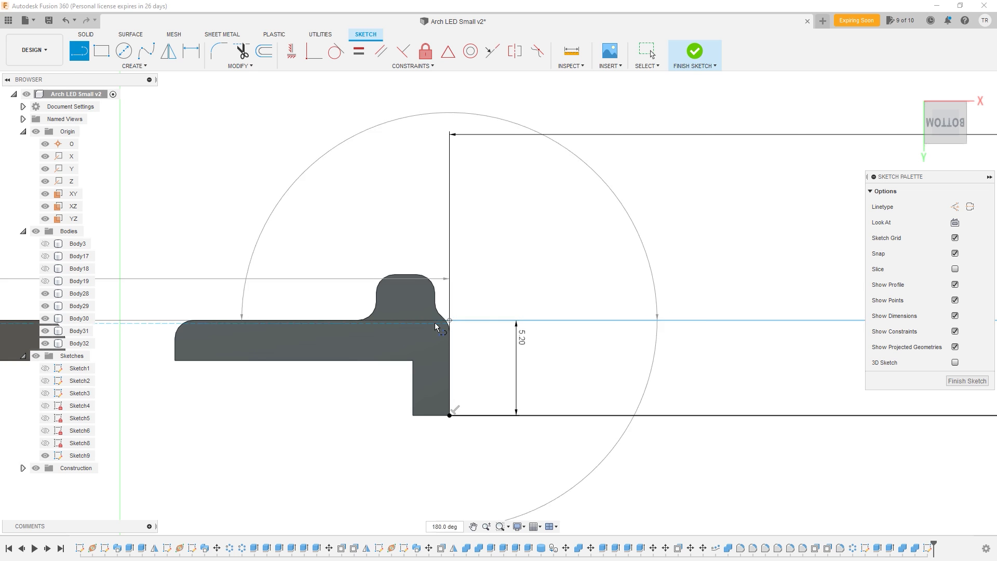
left_click(450, 415)
key("Escape")
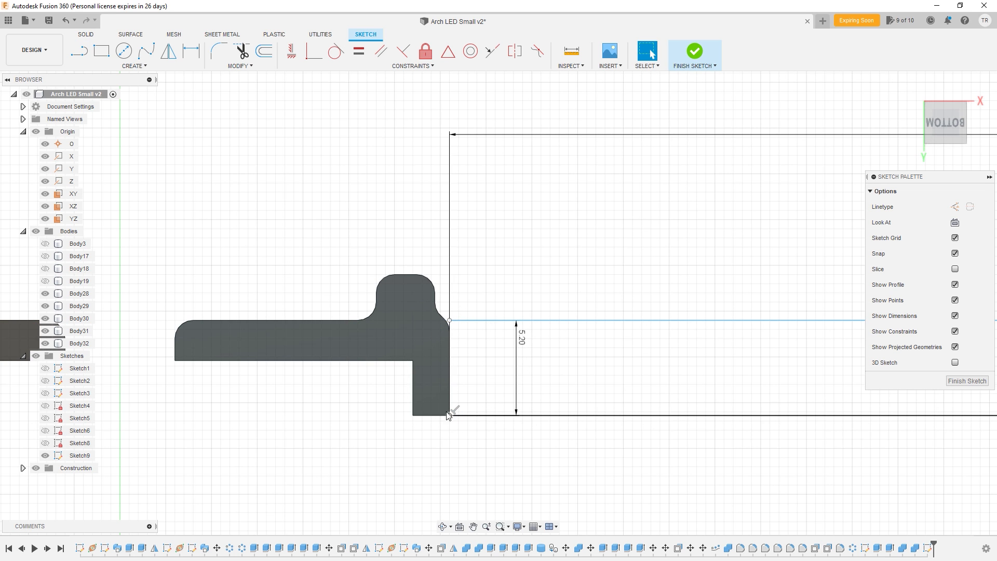
- Close the 85 mm strip with lines running 1 mm into the right-hand rail's leg and up to the strip's upper edge height
left_click(83, 55)
left_click(450, 415)
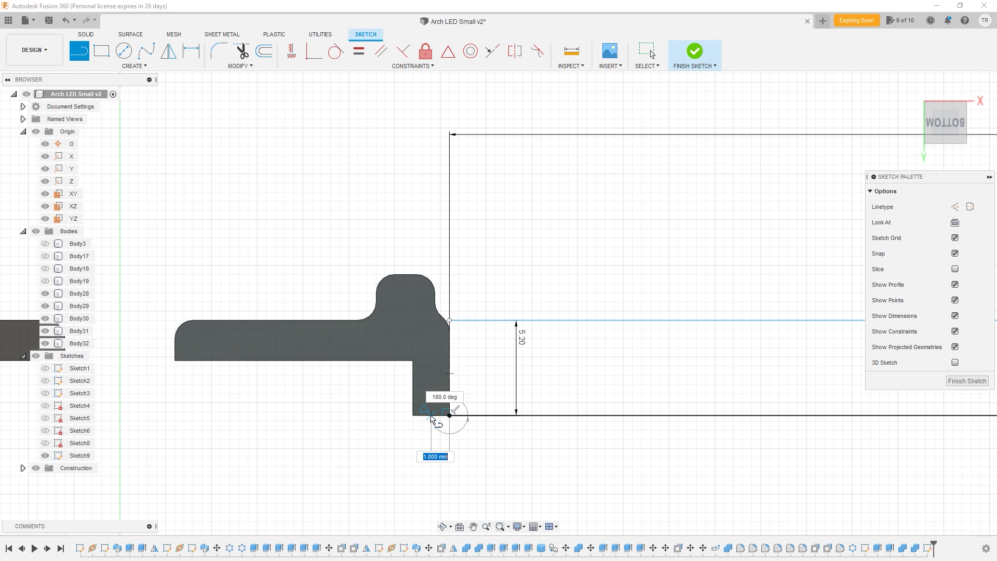
left_click(432, 322)
key("Escape")
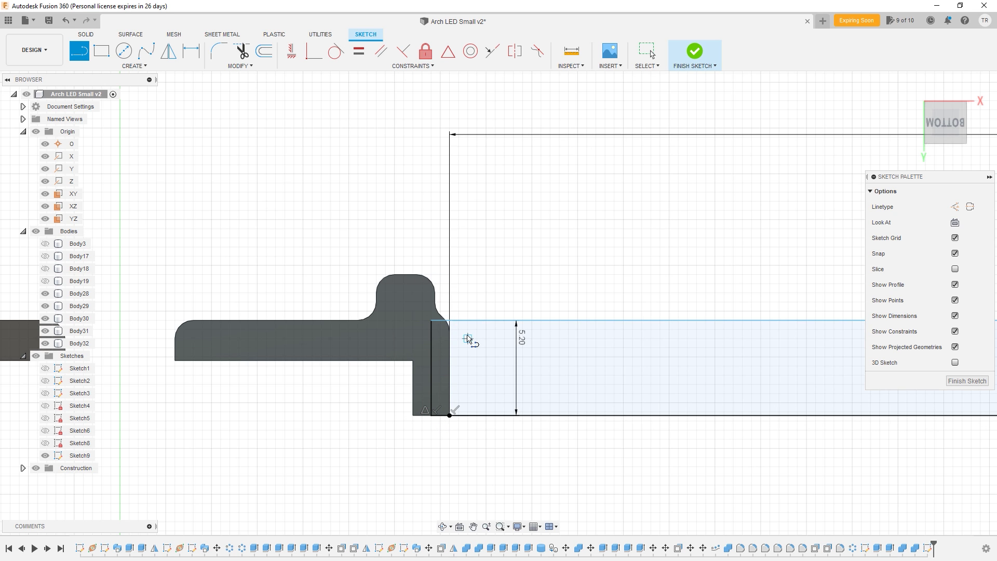
key("Escape")
- Draw a downward-bulging 3-point arc from the 55 mm strip's upper outer corner to a point above the strip near the left-hand small circle
scroll(474, 366, "up", 3)
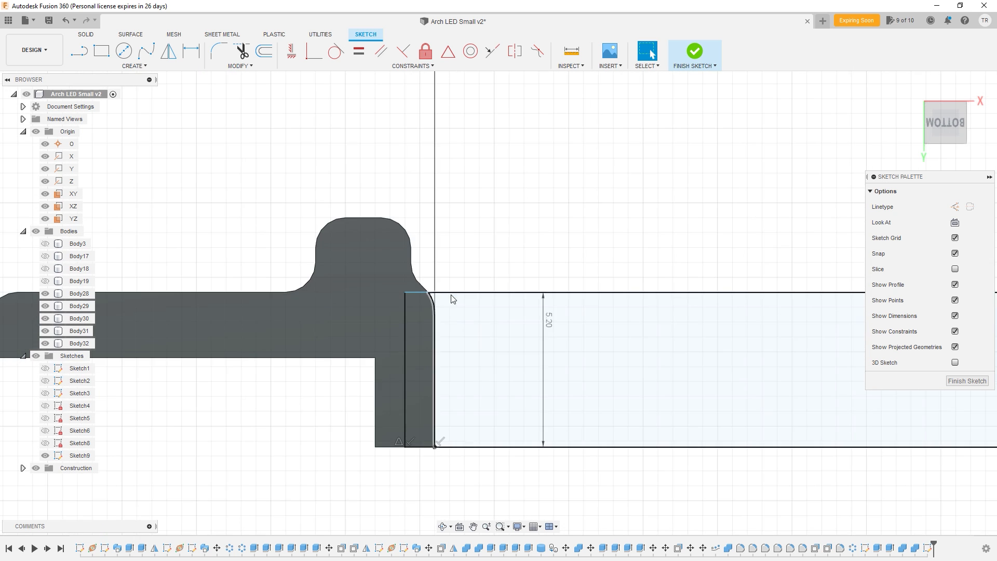
scroll(469, 340, "down", 10)
middle_click_drag(472, 345, 522, 350)
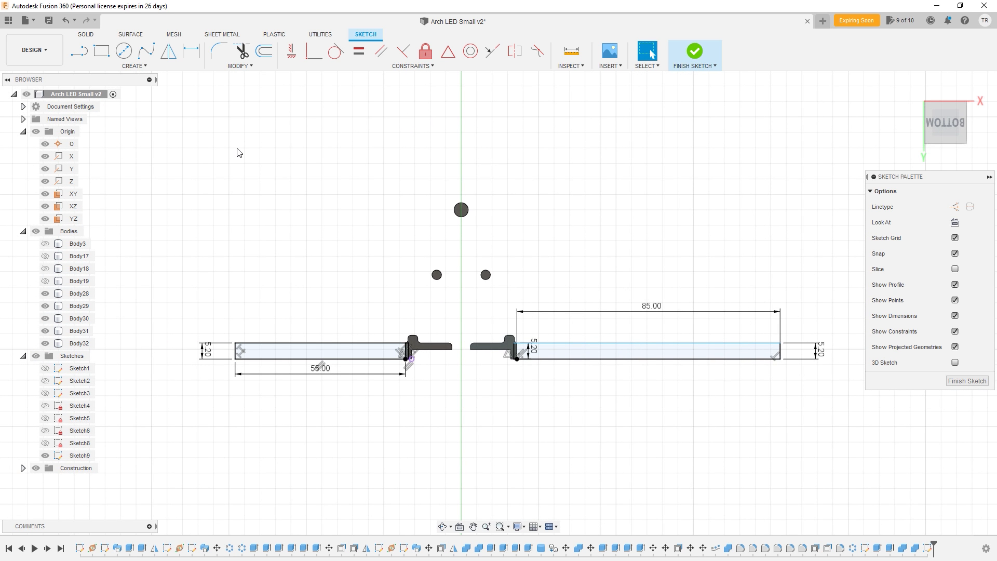
left_click(134, 65)
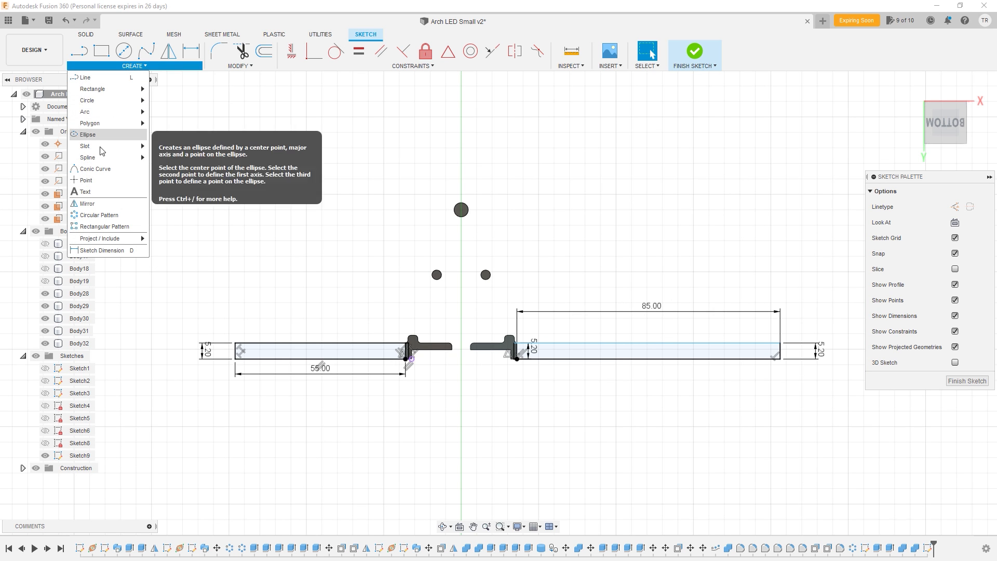
mouse_move(106, 112)
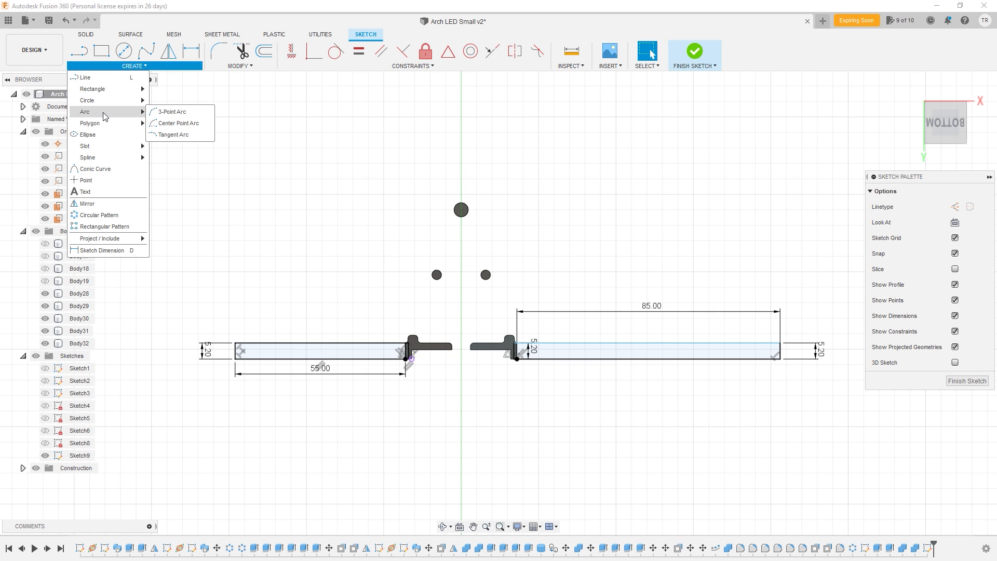
left_click(179, 113)
left_click(235, 343)
left_click(377, 274)
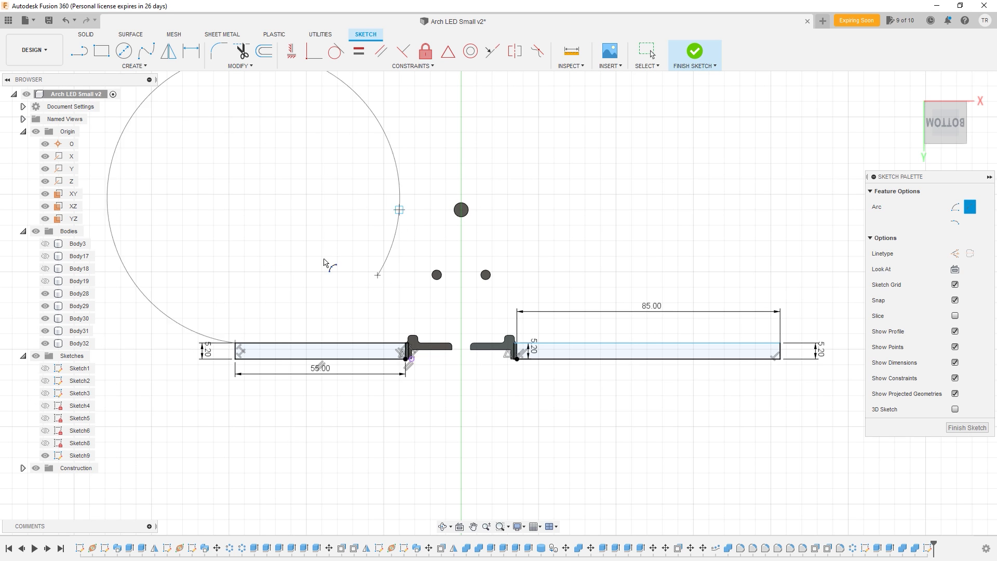
left_click(383, 279)
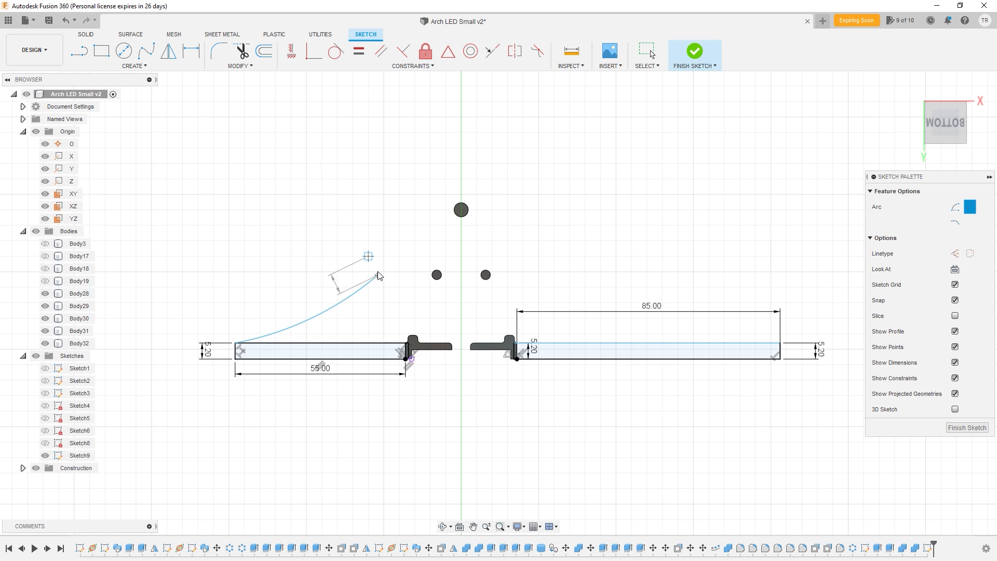
- Move the arc's free endpoint onto the vertical axis above the large circle, adjusting the arc's curvature
key("Escape")
mouse_move(378, 275)
left_mouse_down()
mouse_move(425, 193)
mouse_move(460, 180)
left_mouse_up()
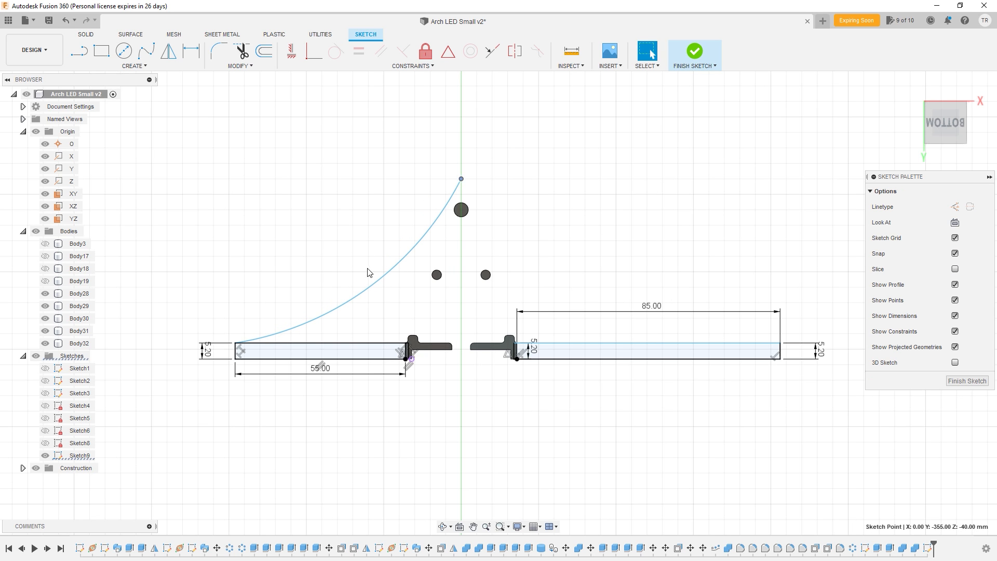
left_click(385, 277)
left_click_drag(395, 266, 401, 259)
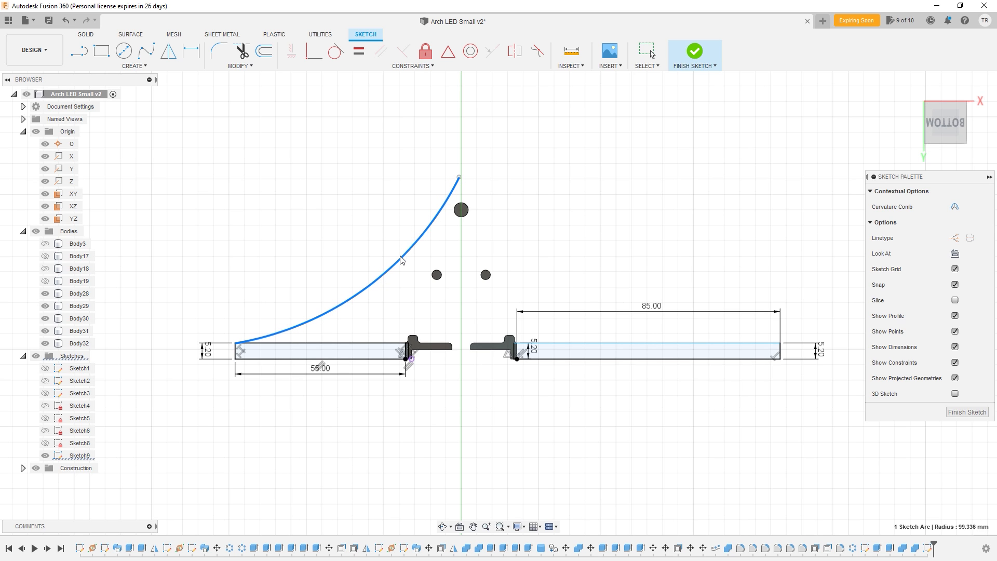
left_click(466, 181)
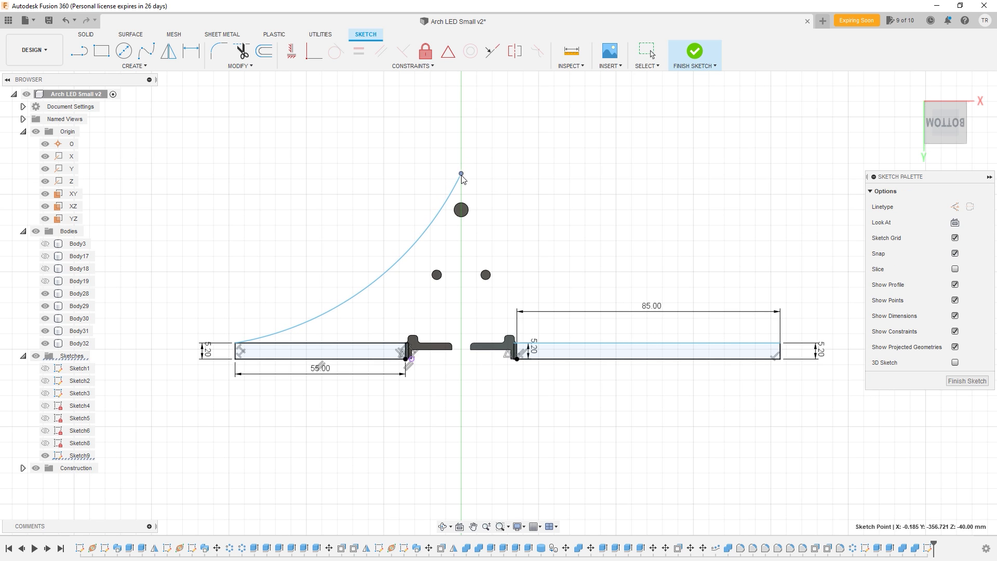
- Draw a downward-bulging 3-point arc from the first arc's endpoint on the vertical axis to the 85 mm strip's upper outer corner
middle_click_drag(435, 254, 318, 249)
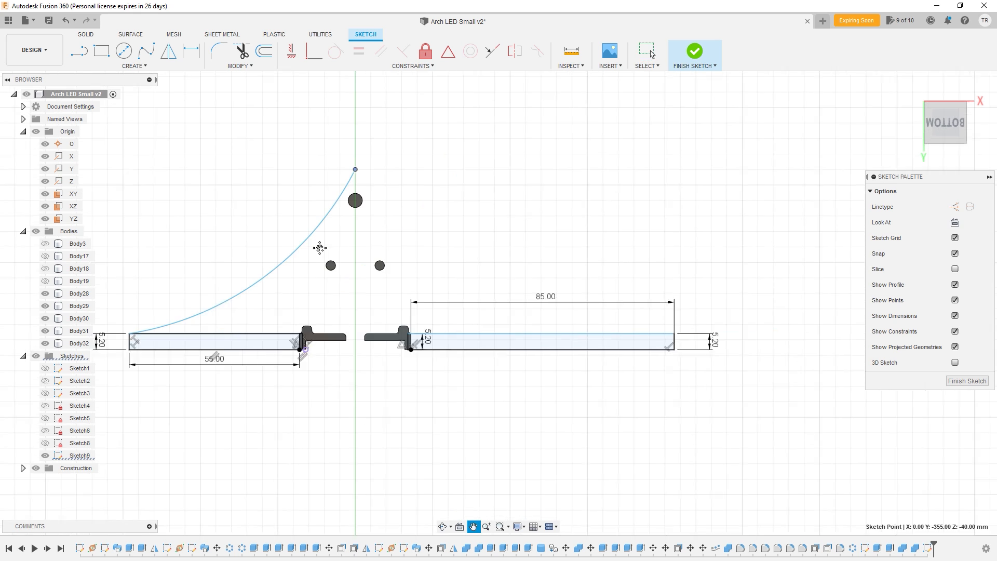
left_click(126, 66)
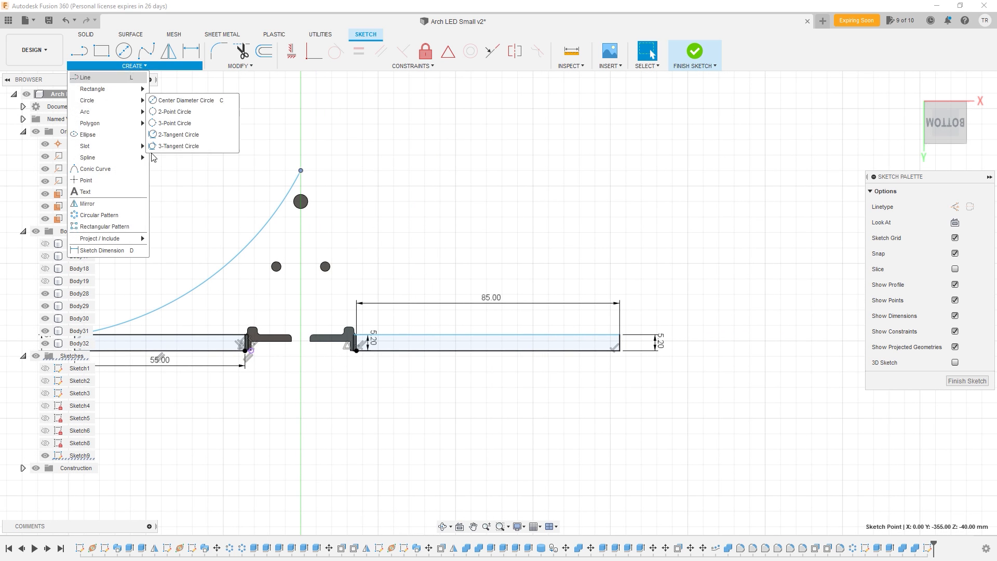
mouse_move(109, 105)
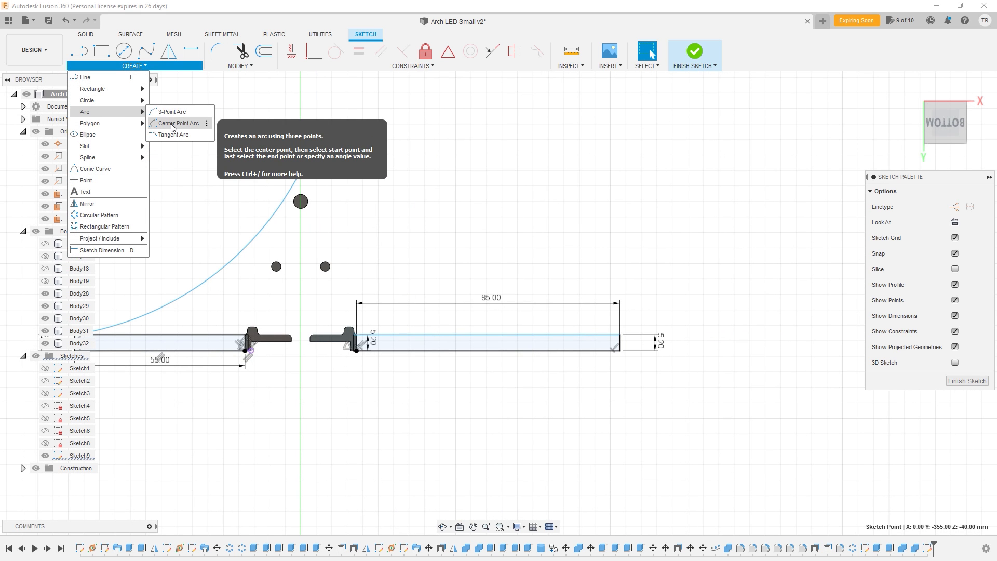
left_click(176, 123)
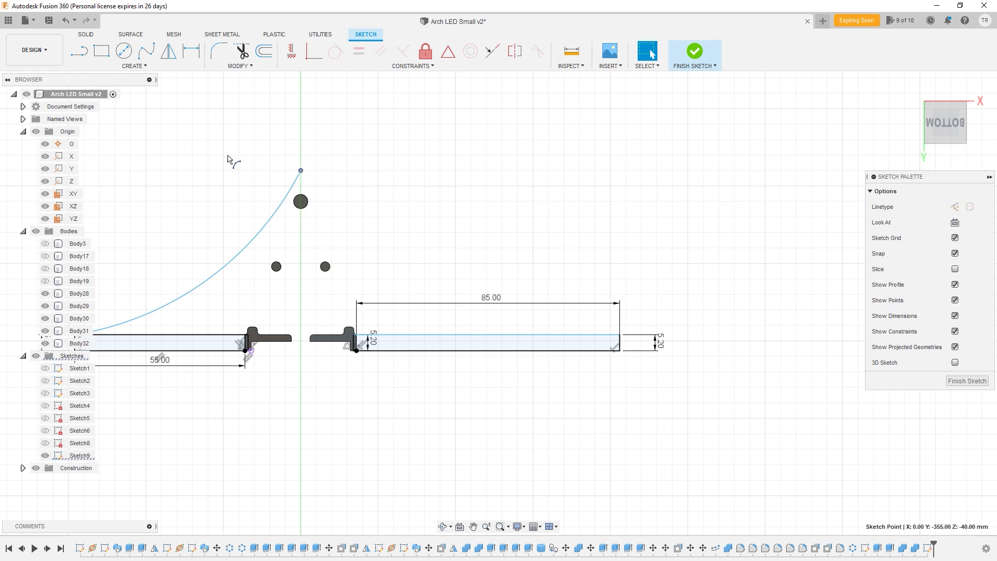
left_click(300, 170)
left_click(619, 334)
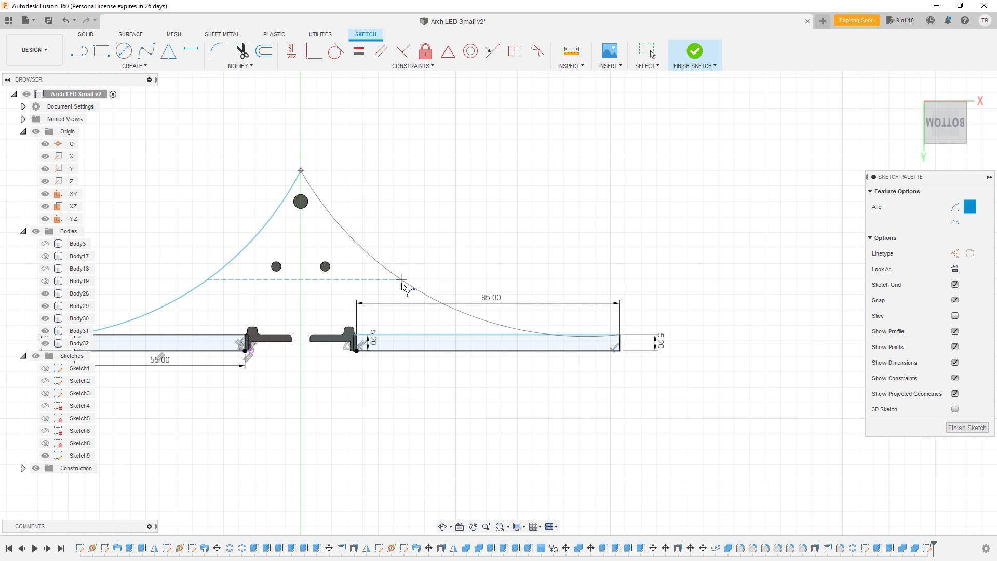
left_click(407, 281)
mouse_move(401, 234)
middle_mouse_down()
mouse_move(575, 232)
mouse_move(526, 247)
middle_mouse_up()
key("Escape")
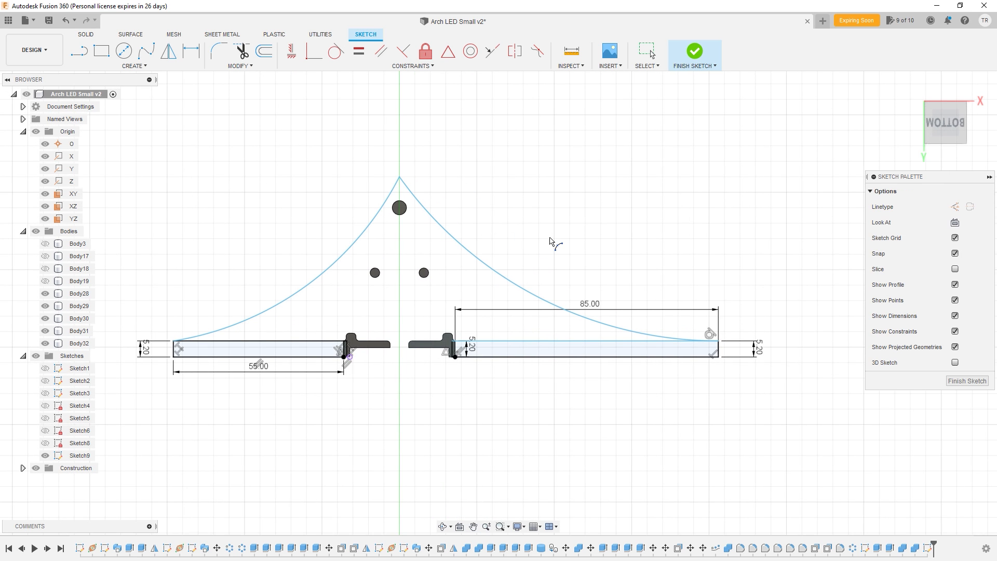
- Offset the arc above the 55 mm strip inward by 5 mm
scroll(400, 369, "down", 2)
scroll(406, 375, "up", 3)
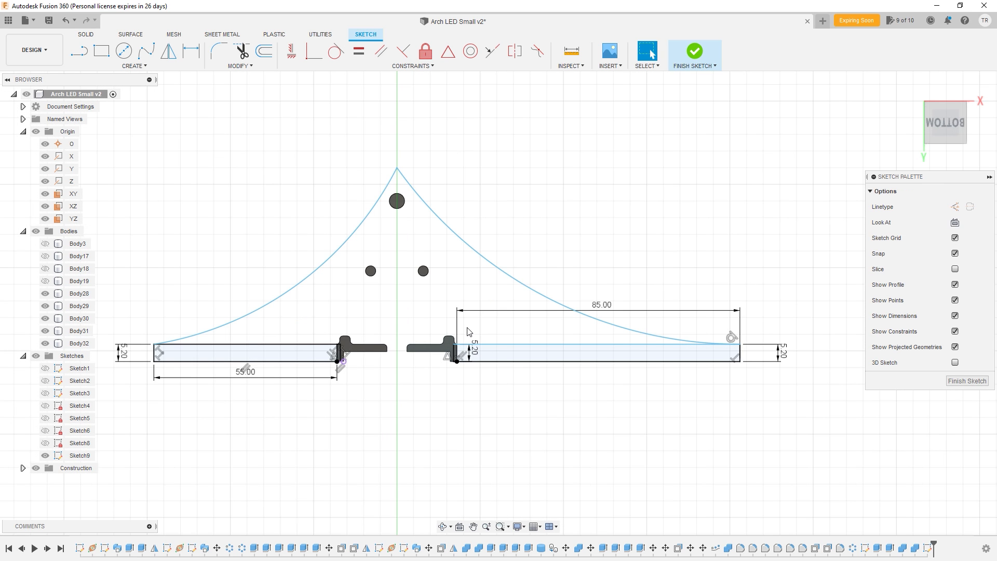
left_click(362, 224)
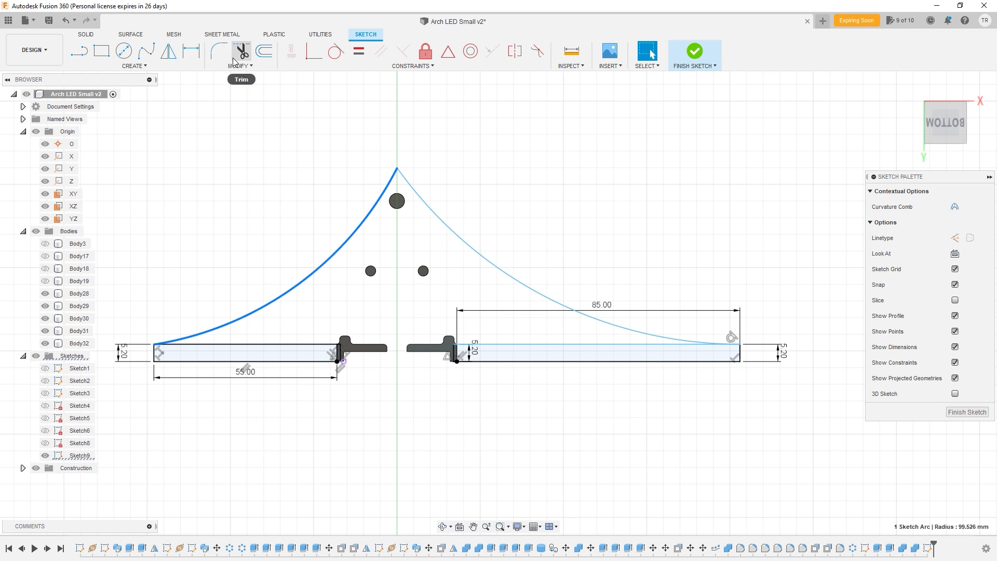
left_click(263, 51)
left_click_drag(363, 227, 405, 227)
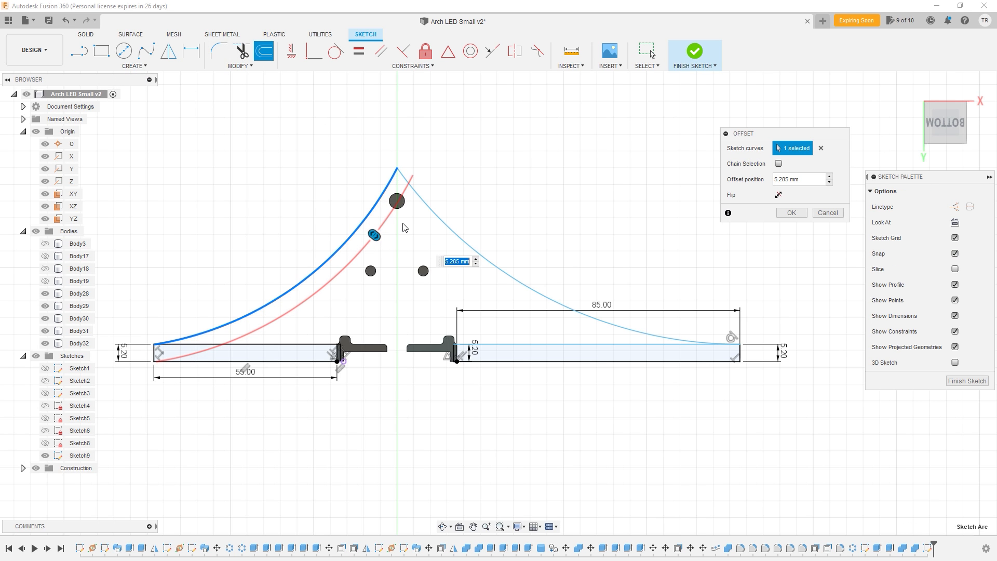
type("5")
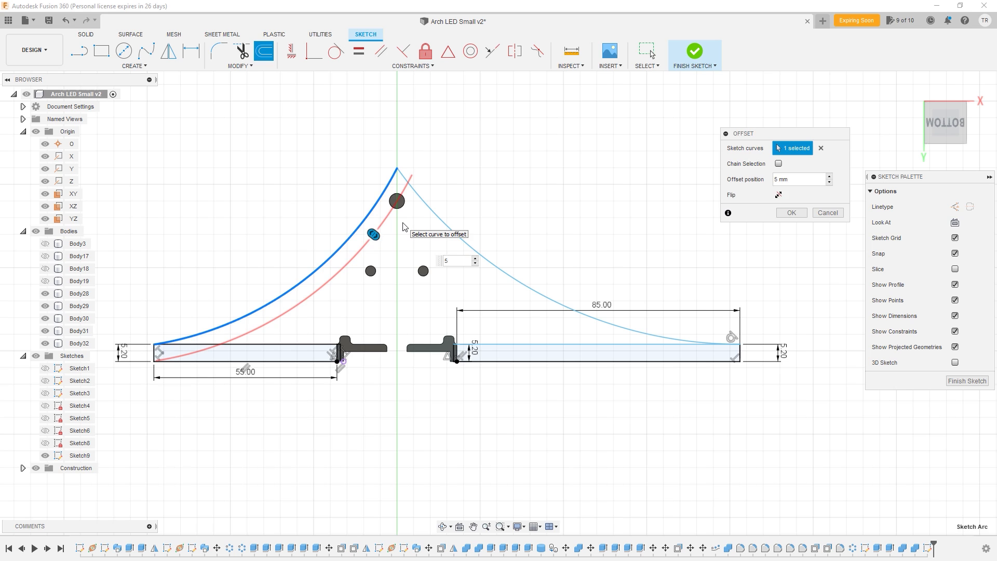
key("Return")
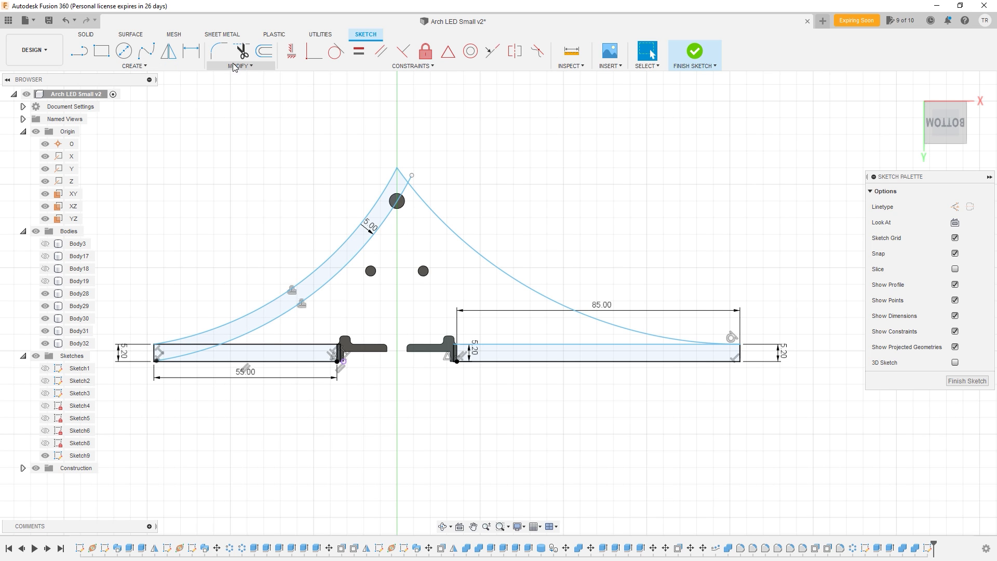
- Offset the arc above the 85 mm strip inward by 5 mm
left_click(448, 234)
key("o")
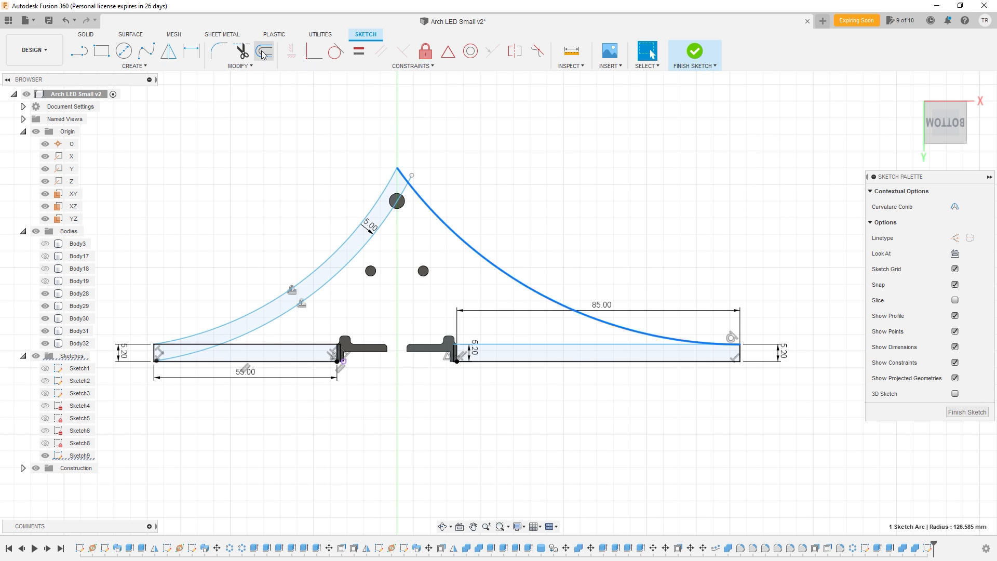
type("5")
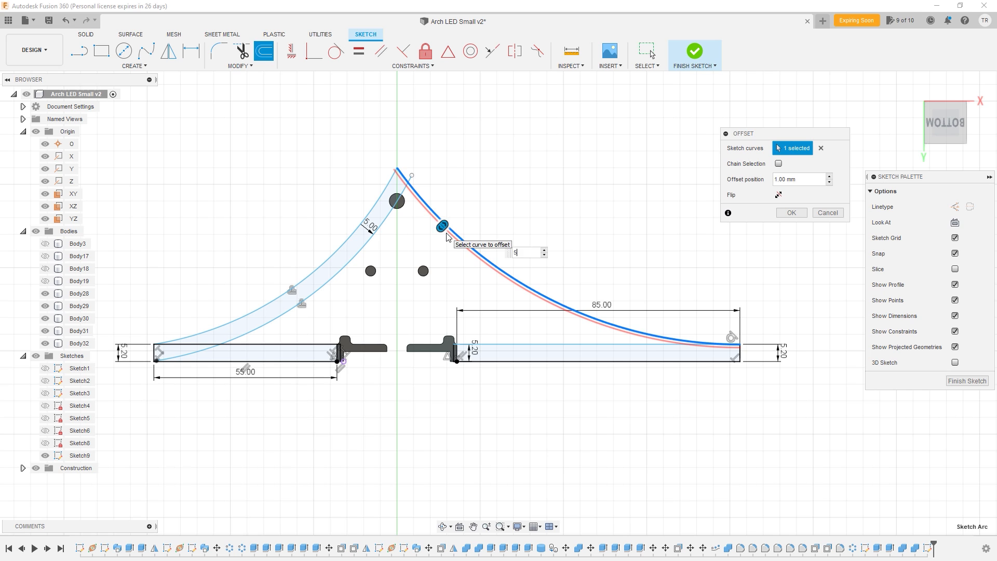
key("Return")
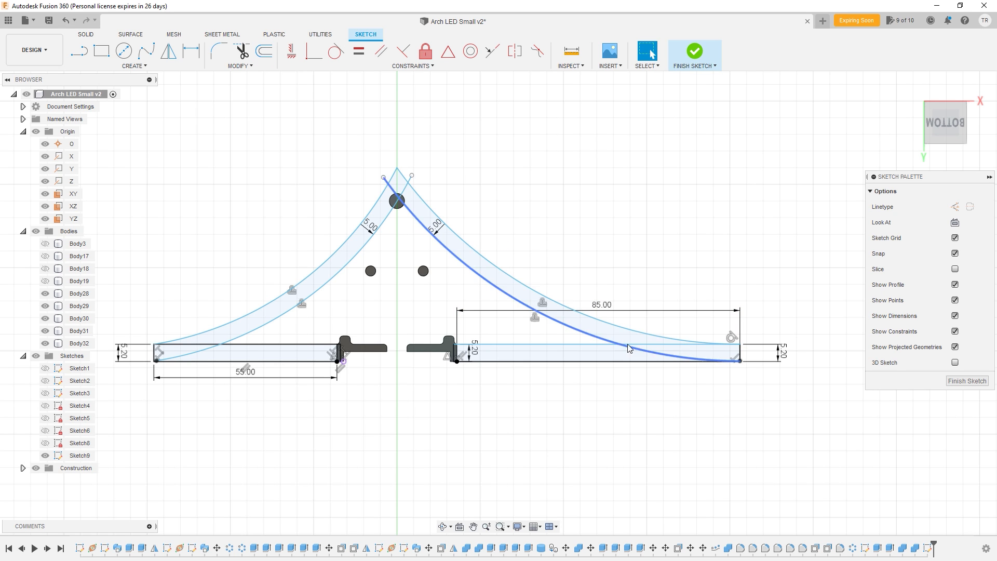
left_click(410, 208)
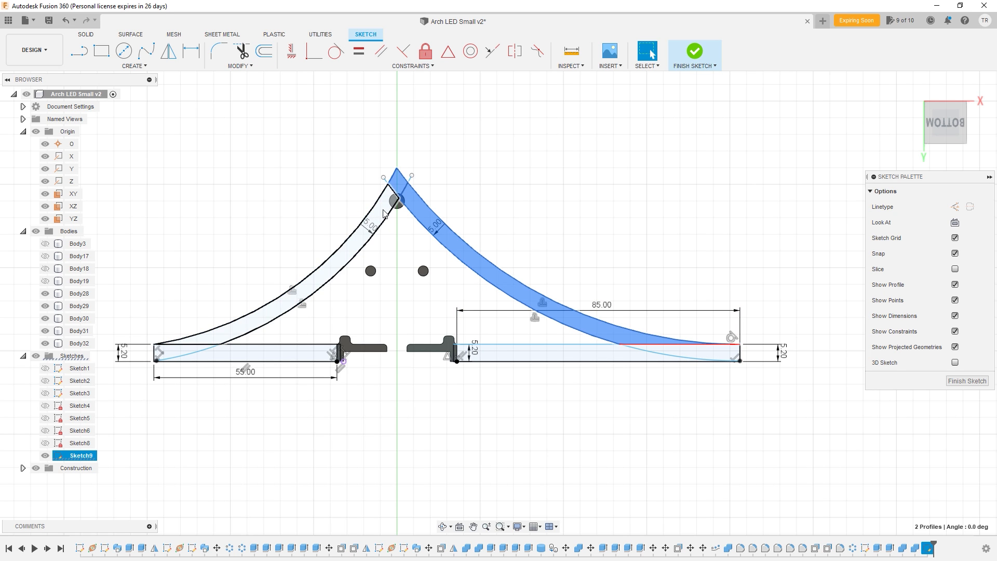
left_click(373, 222, "shift")
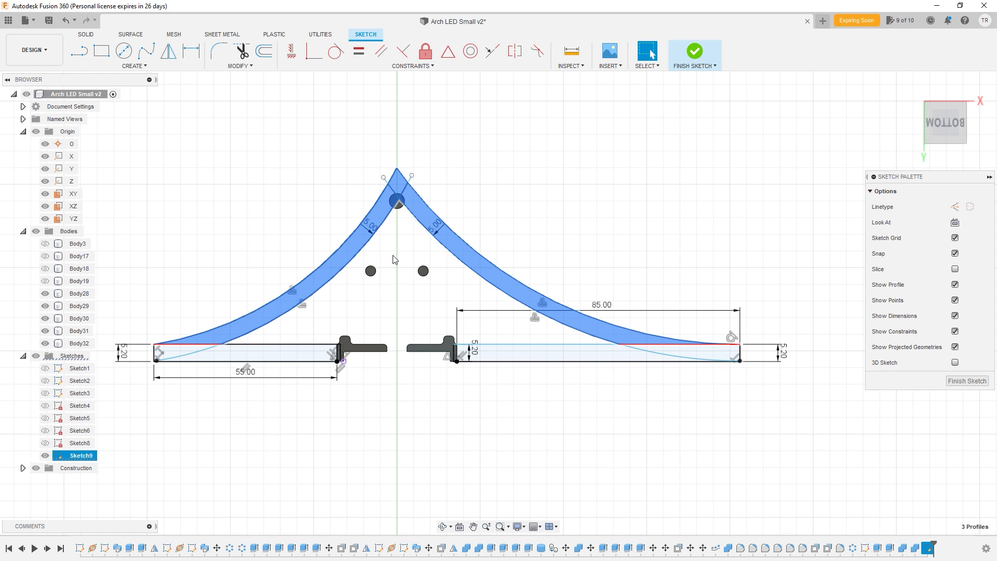
scroll(395, 236, "up", 3)
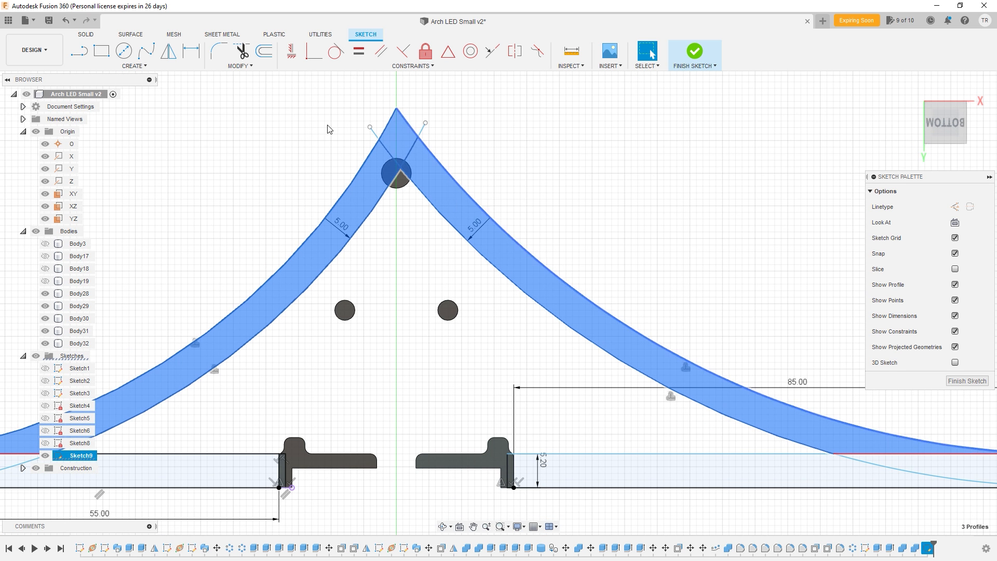
left_click(123, 67)
mouse_move(104, 111)
left_click(177, 135)
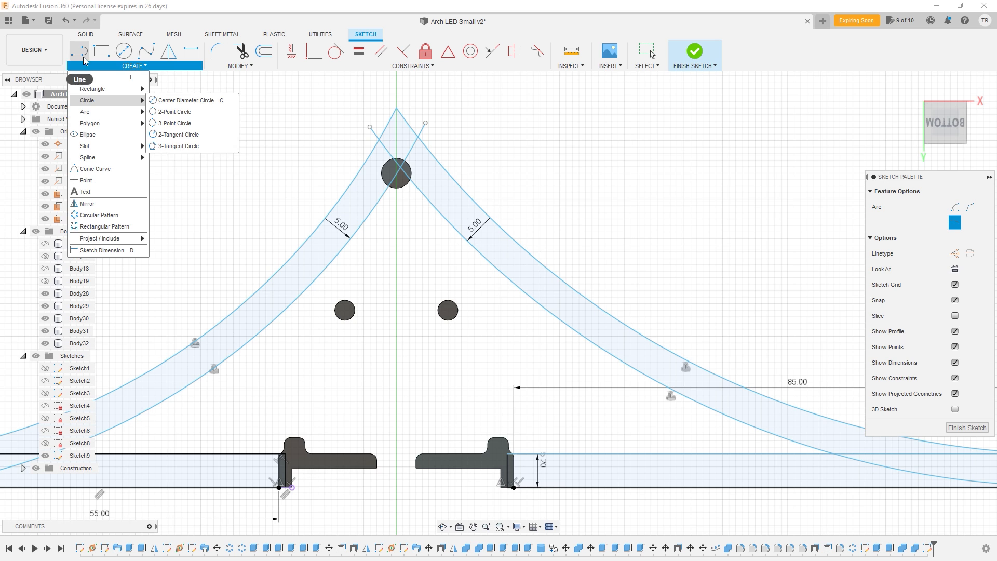
key("Escape")
key("Escape")
- Lower the shared apex of the two outer arcs to just above the large circle, at about Y -350 mm near the vertical axis
left_click_drag(396, 109, 396, 141)
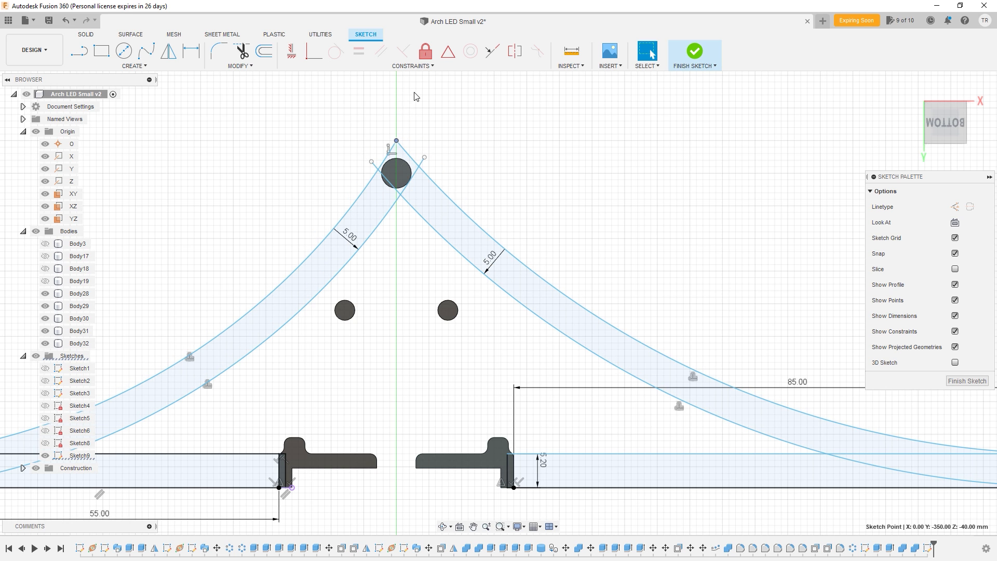
left_click(397, 141)
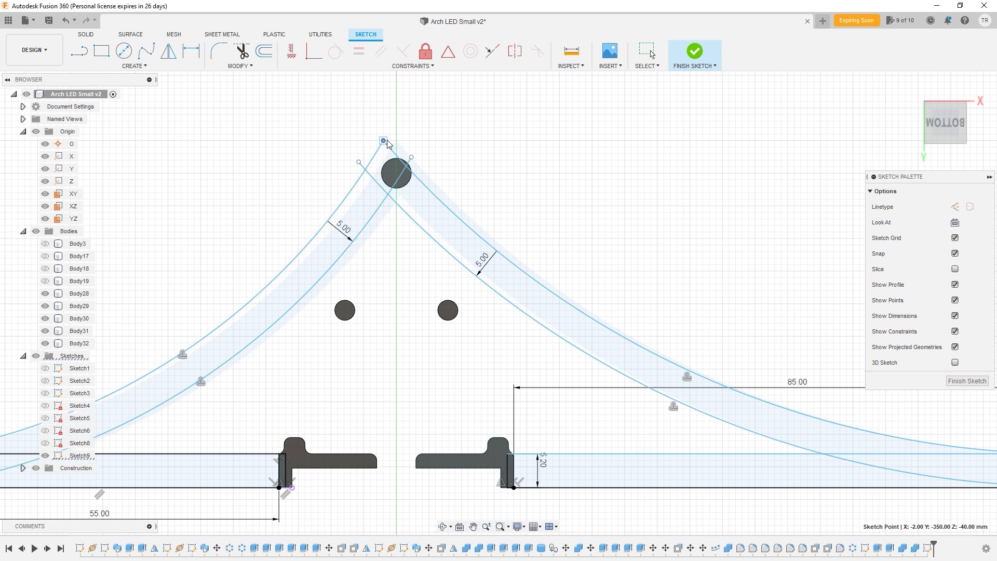
mouse_move(396, 141)
left_mouse_down()
mouse_move(399, 169)
mouse_move(398, 142)
left_mouse_up()
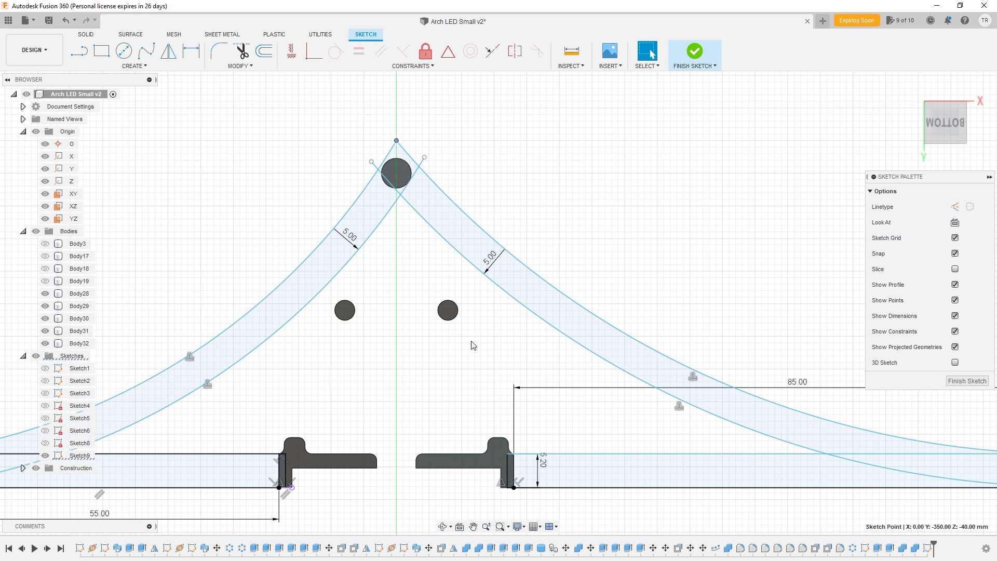
left_click(535, 527)
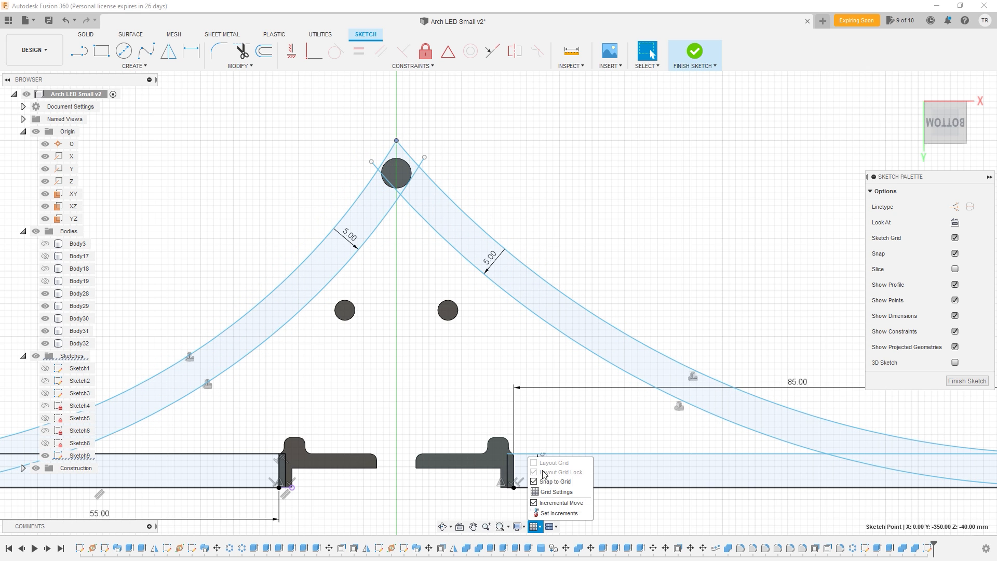
left_click_drag(396, 140, 394, 142)
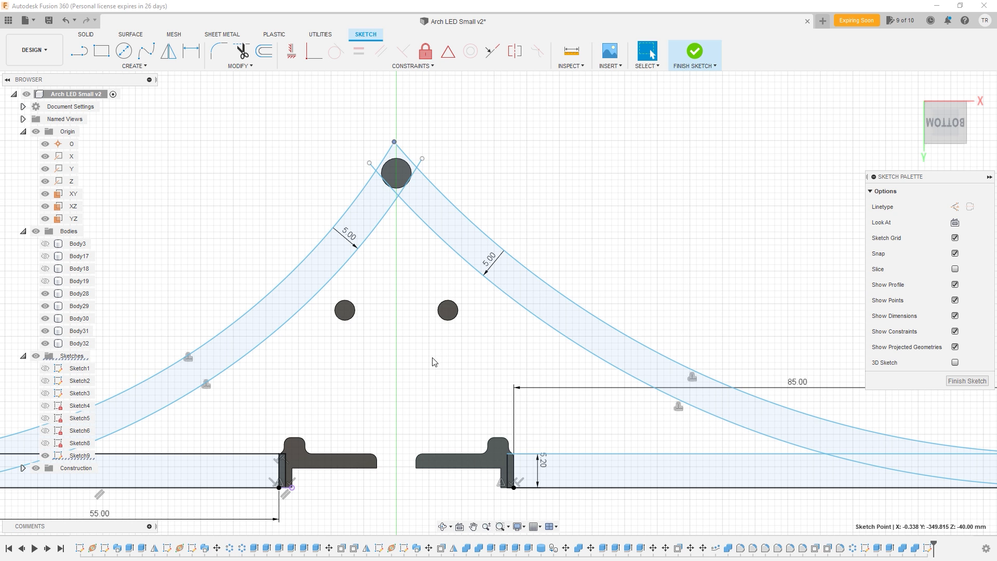
- Draw a downward-bulging 3-point arc from the 85 mm strip's upper inner corner to the left-hand inner offset curve, passing between the small circles
scroll(427, 364, "down", 5)
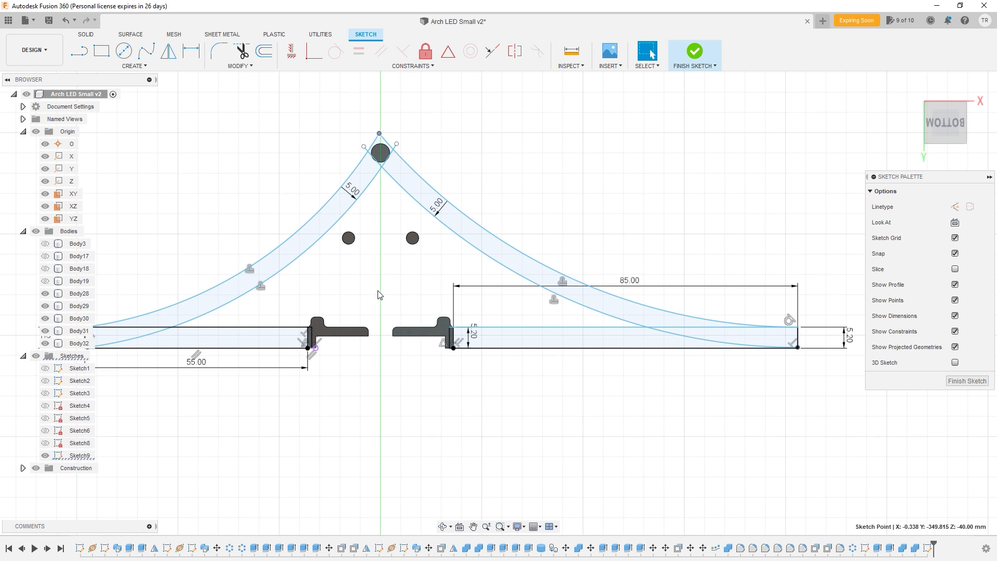
scroll(376, 301, "up", 4)
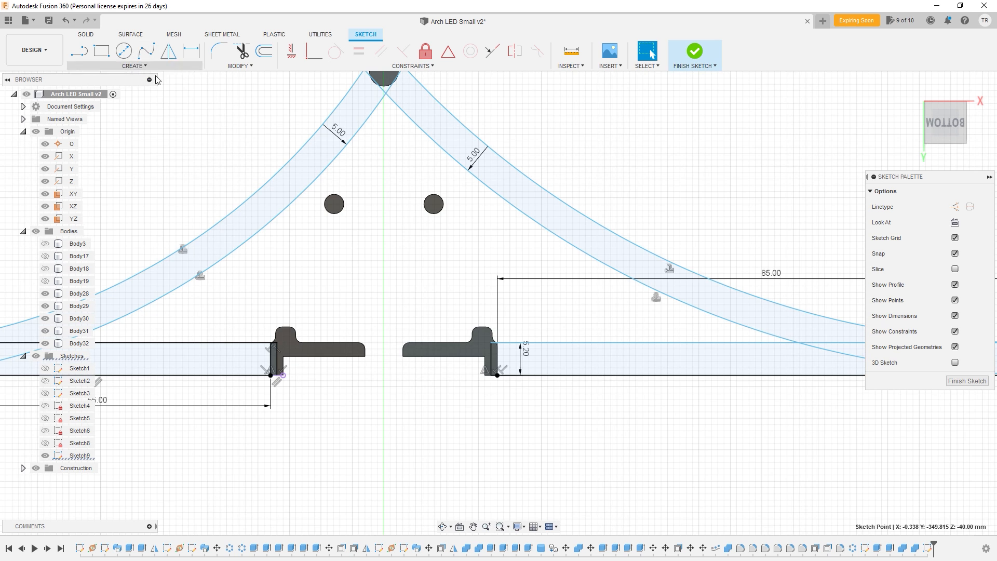
left_click(129, 54)
left_click(134, 66)
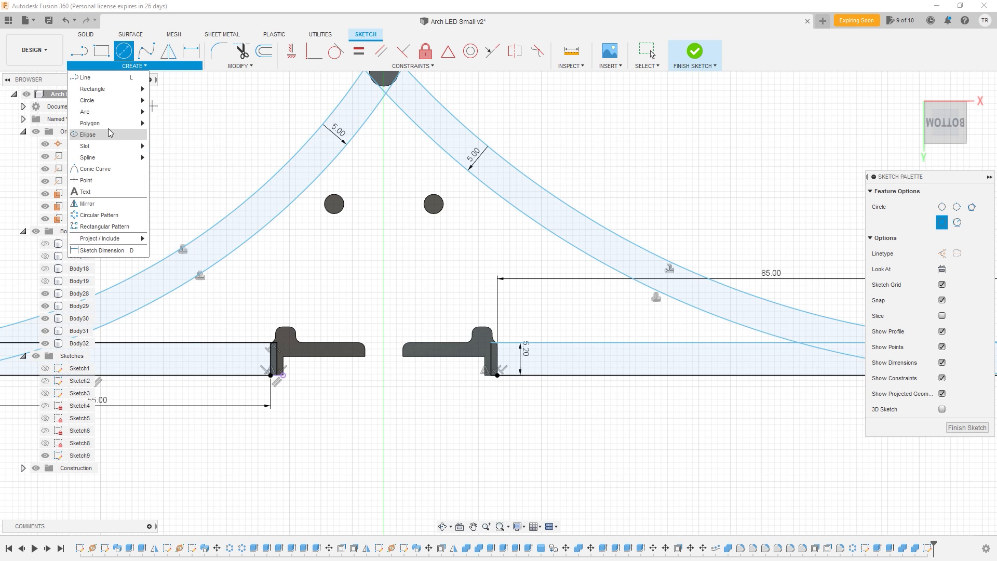
mouse_move(125, 111)
left_click(171, 112)
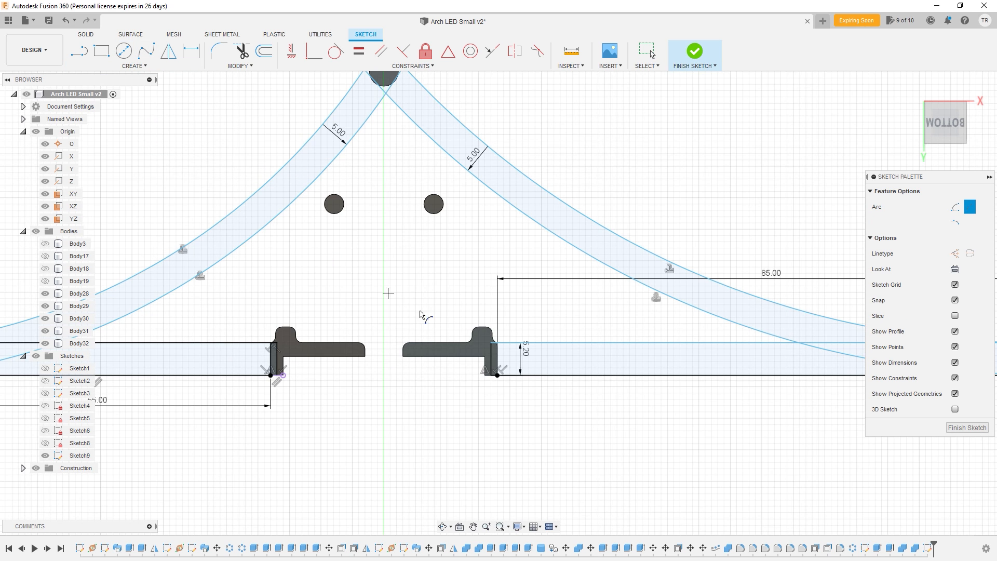
left_click(490, 344)
left_click(332, 162)
left_click(367, 241)
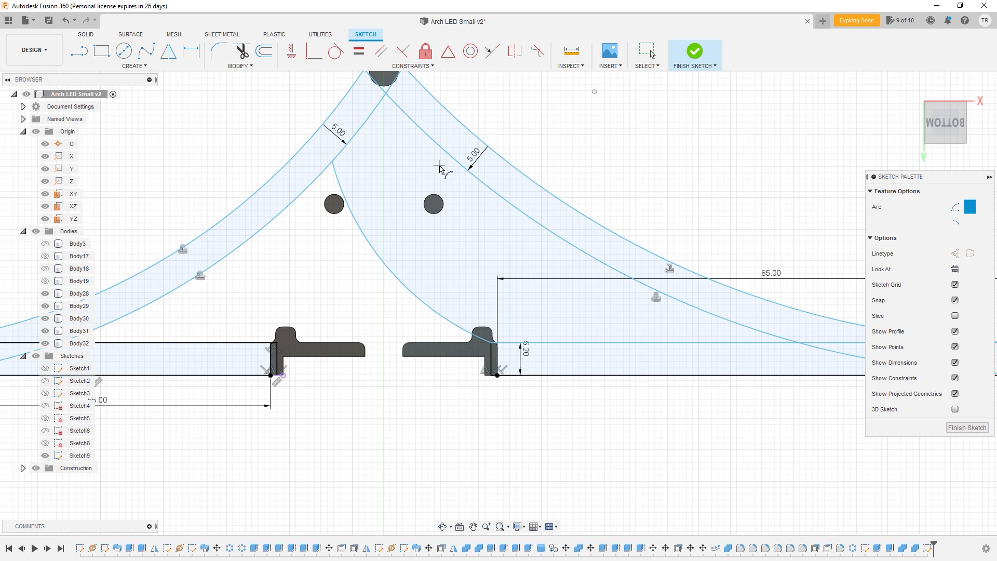
- Draw a crossing 3-point arc from the 55 mm strip's upper inner corner to the right-hand inner offset curve, passing between the small circles
left_click(276, 346)
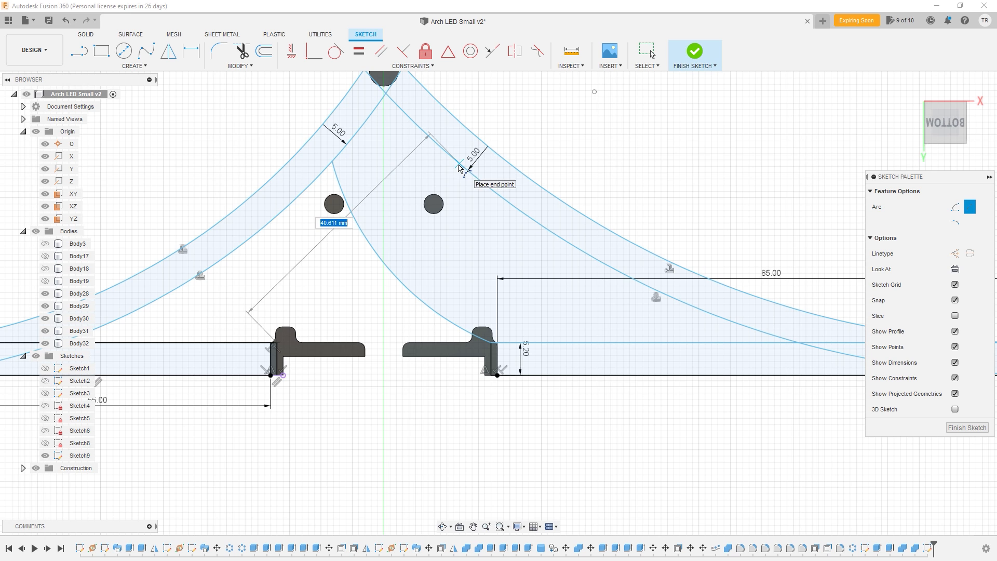
left_click(447, 153)
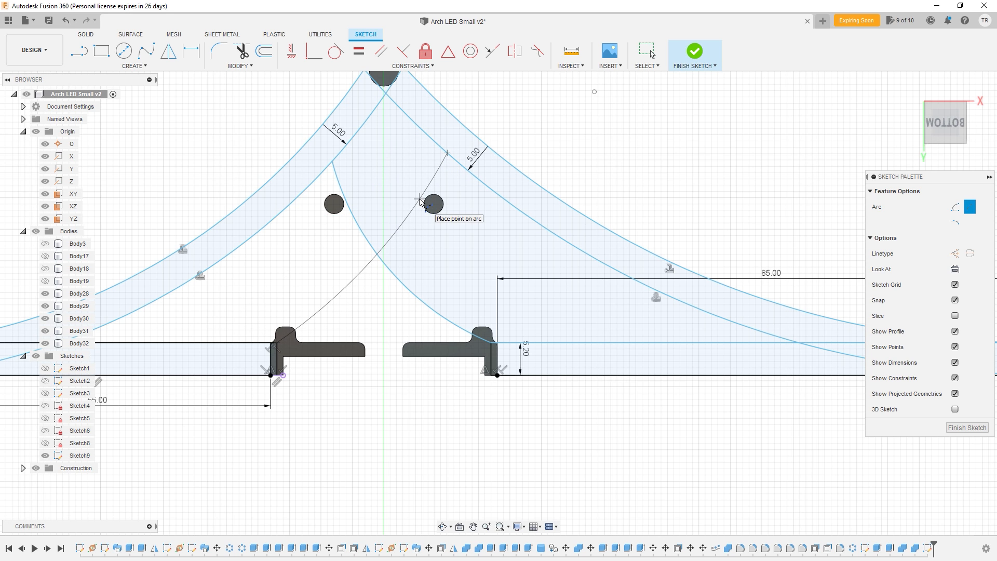
left_click(419, 200)
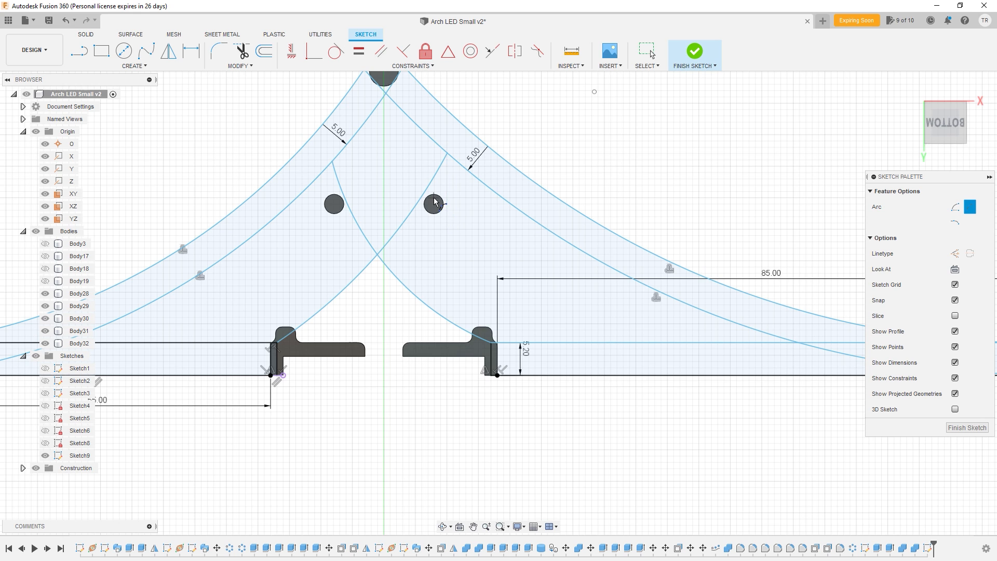
key("Escape")
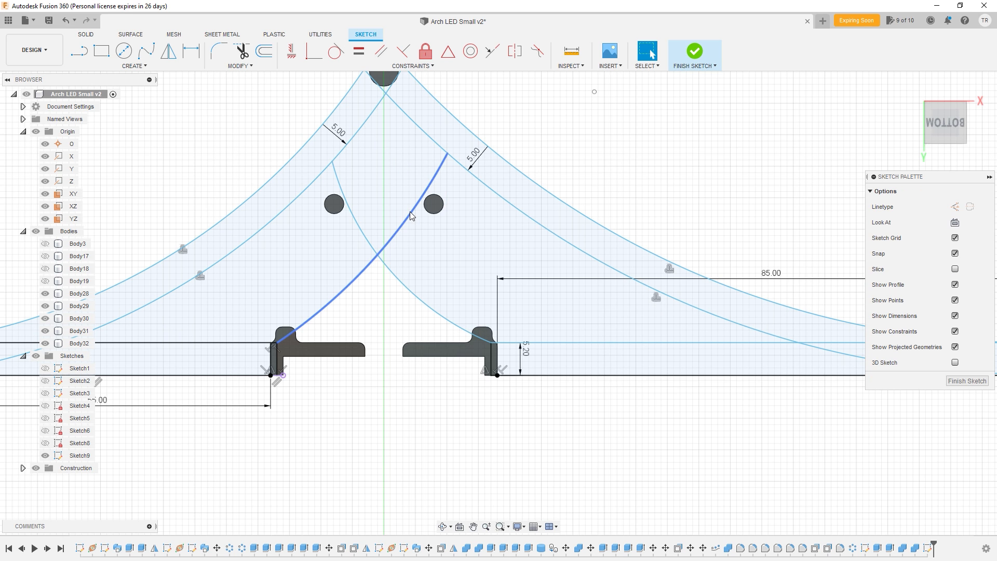
- Offset the crossing arc that starts at the 55 mm strip by 4.2 mm on its lower, convex side
left_click(414, 215)
left_click_drag(415, 218, 412, 215)
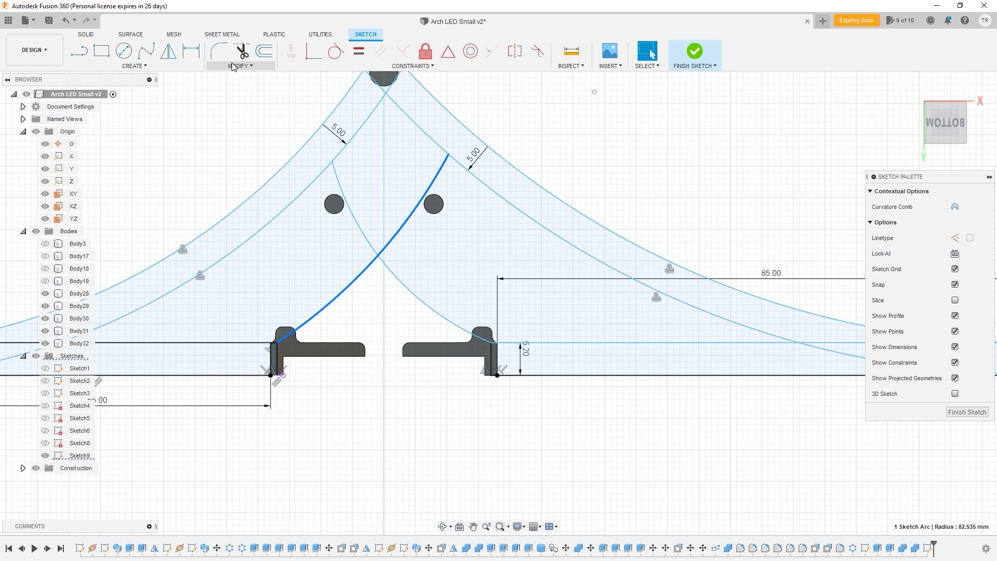
left_click(264, 51)
left_click_drag(444, 175, 463, 179)
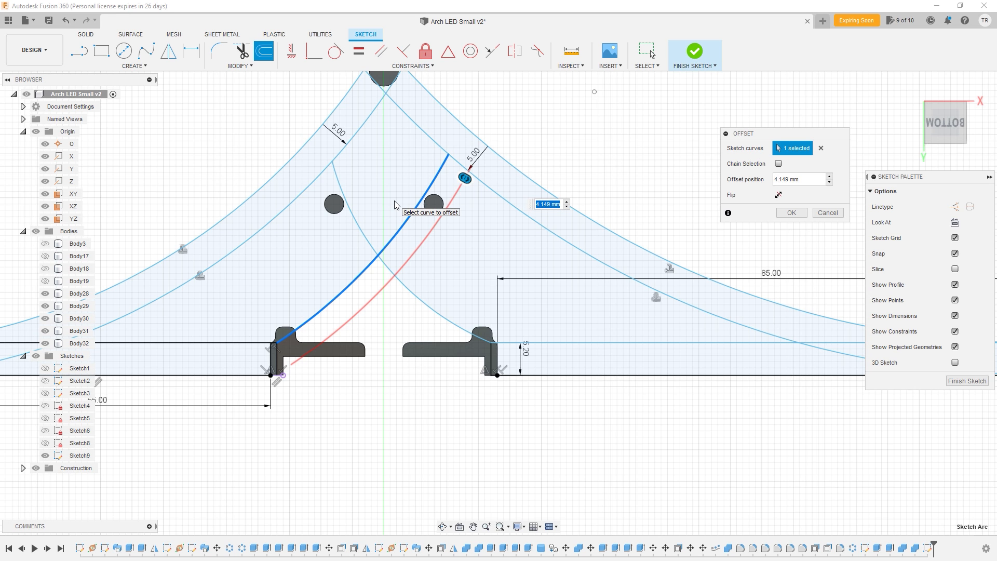
type("4.2")
key("Return")
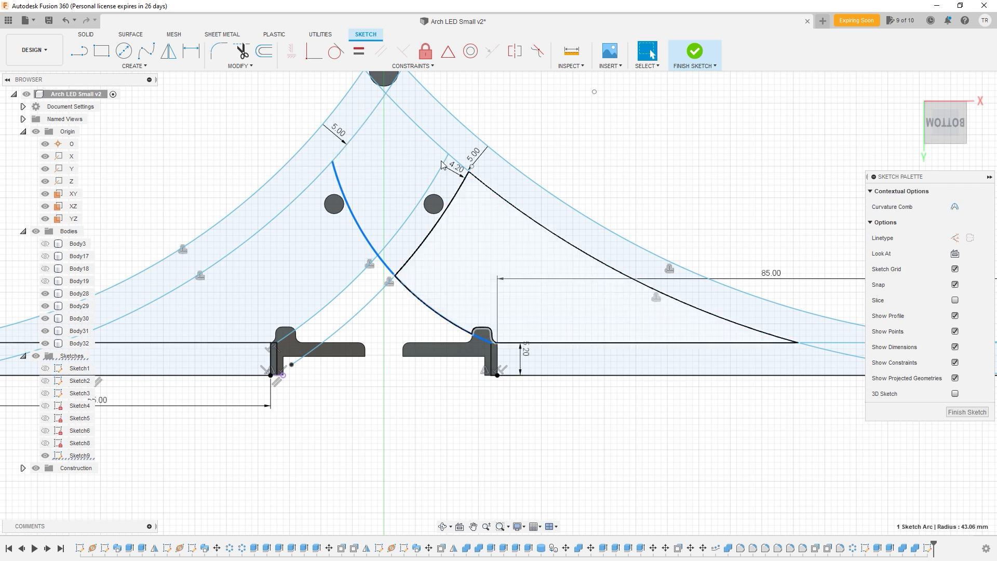
- Offset the other crossing arc, from the 85 mm strip, by 4.2 mm on its lower, convex side
left_click(264, 50)
type("4.2")
key("Return")
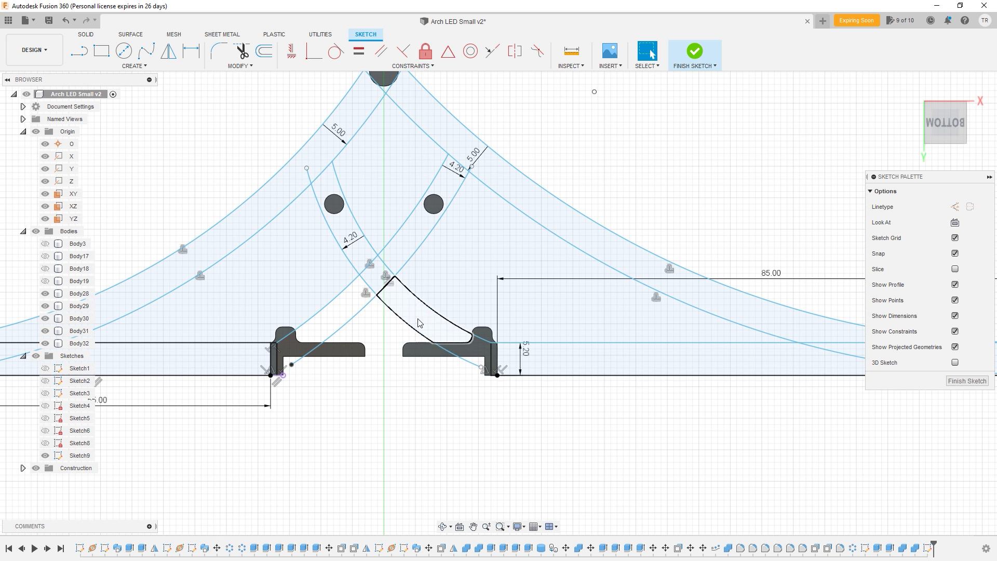
left_click(420, 323)
left_click(378, 275, "ctrl")
left_click(358, 249, "ctrl")
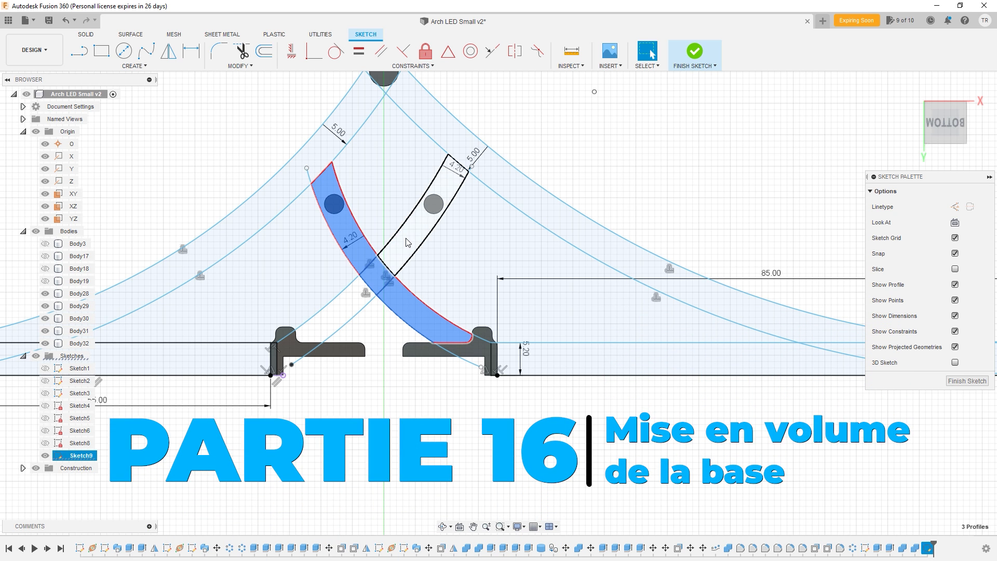
left_click(408, 242, "ctrl")
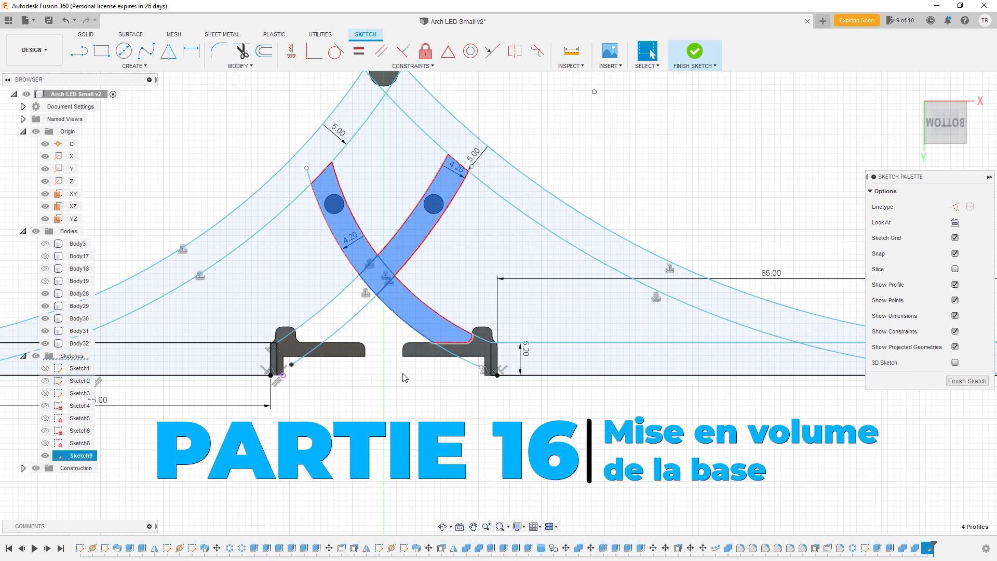
scroll(330, 343, "up", 2)
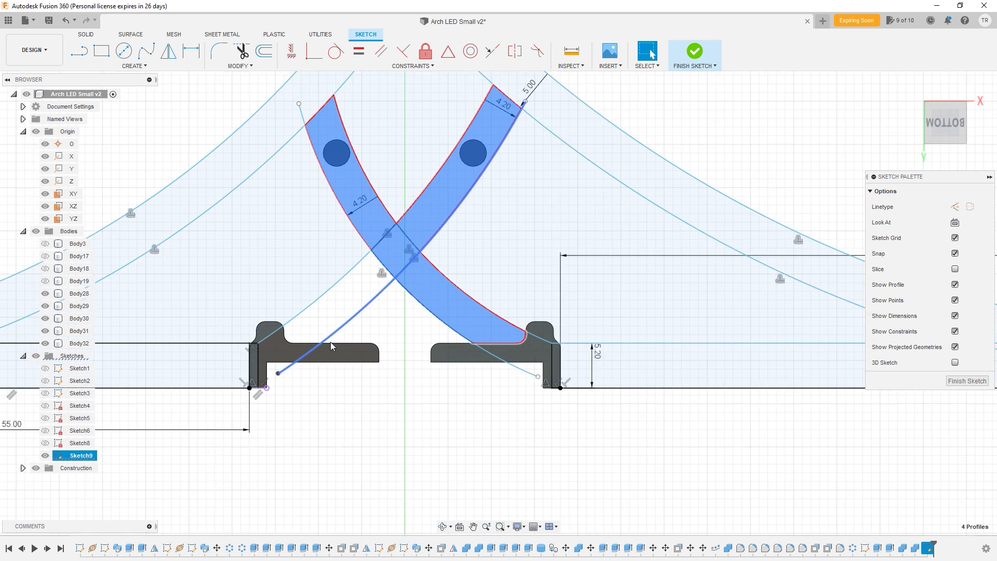
scroll(330, 341, "up", 1)
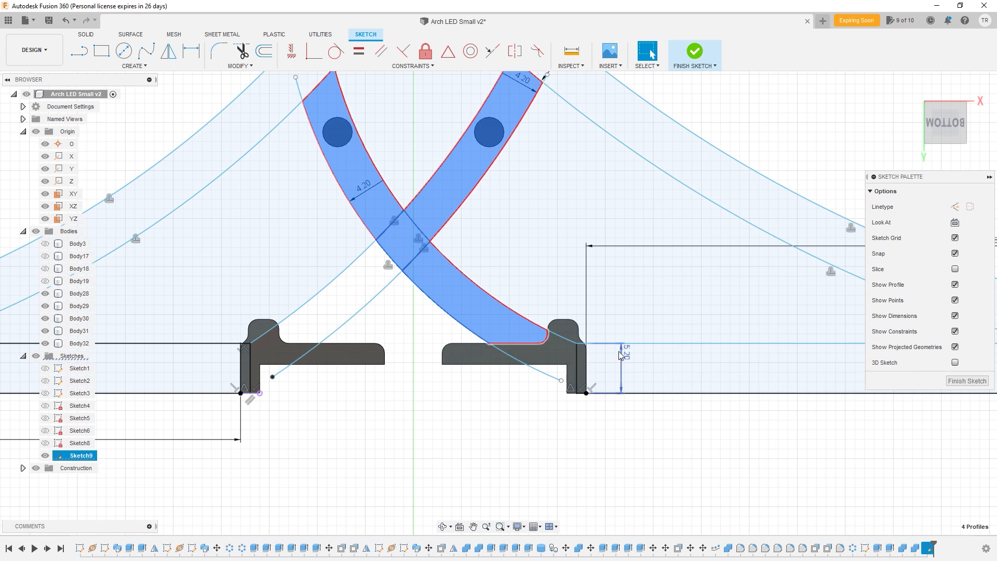
- Project the arch's end face next to the 55 mm strip into the base sketch
left_click(300, 344)
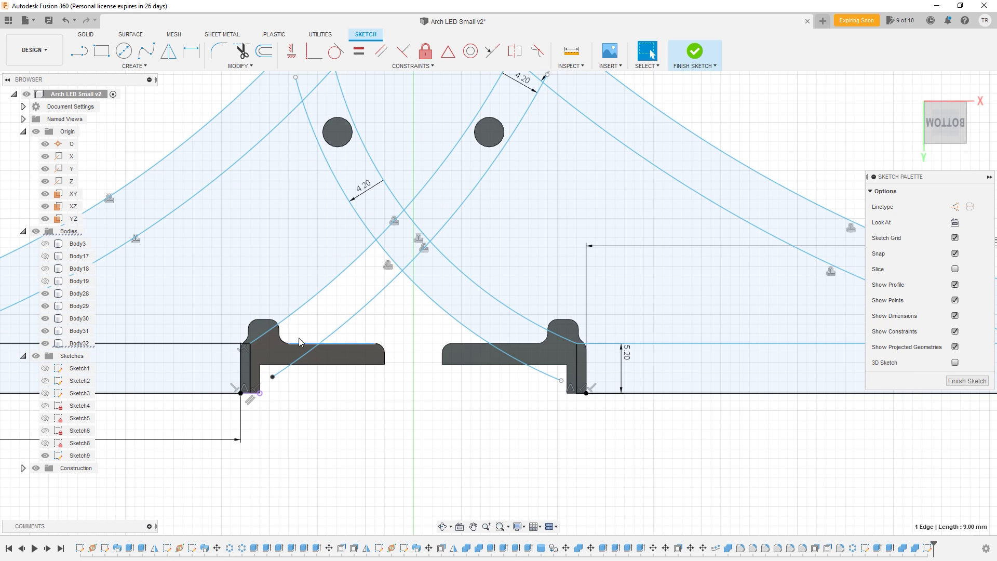
left_click(315, 347)
key("p")
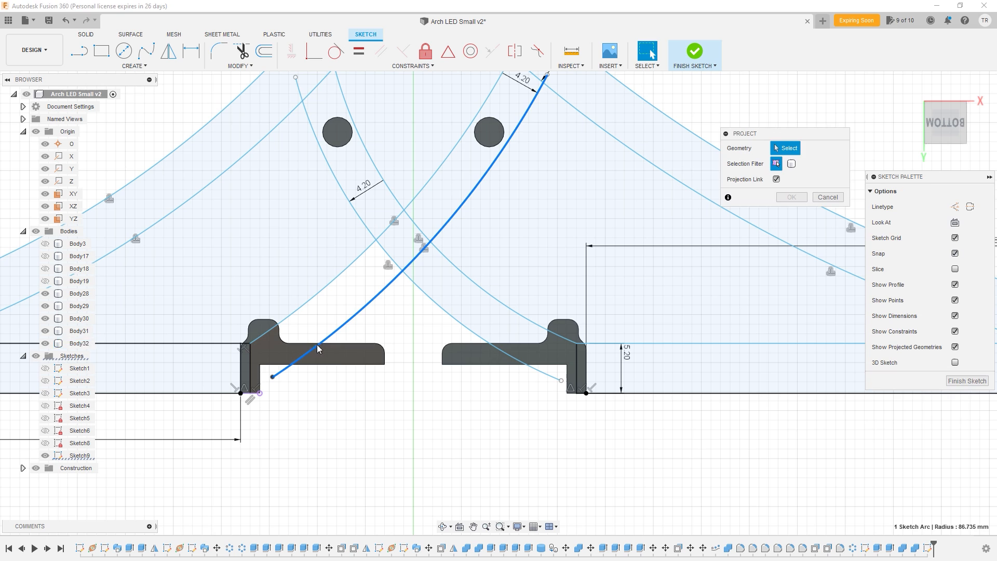
left_click(353, 354)
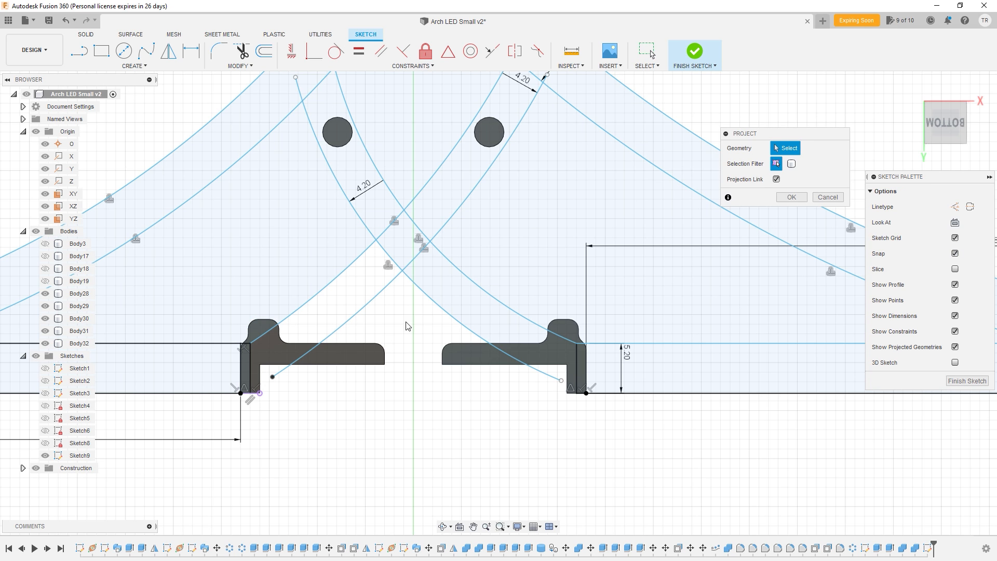
left_click(350, 354)
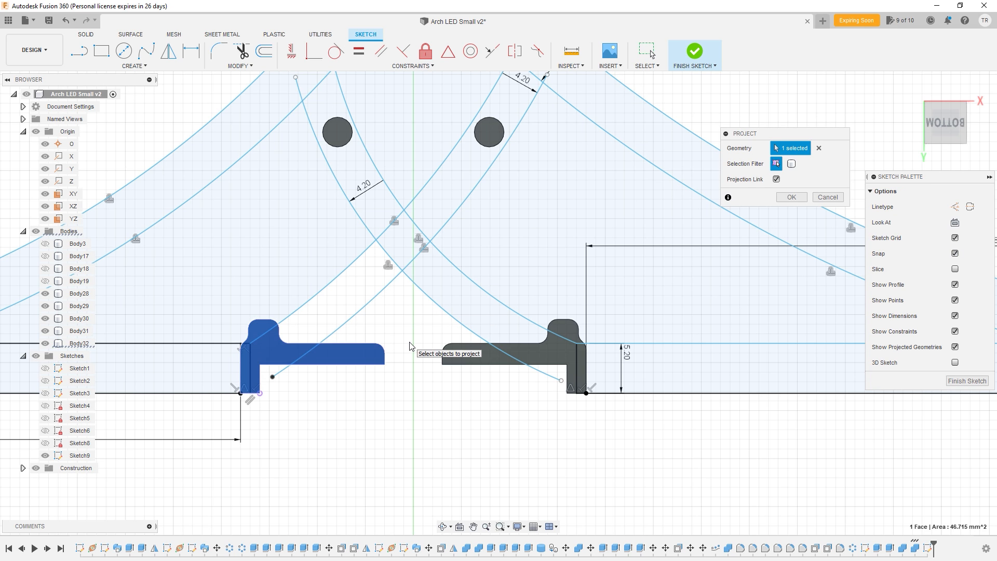
key("Return")
- Extrude the base's side strips, outer curved bands and crossing inner bands by -15 mm, joined to the existing bodies
left_click(374, 281)
scroll(418, 311, "down", 2)
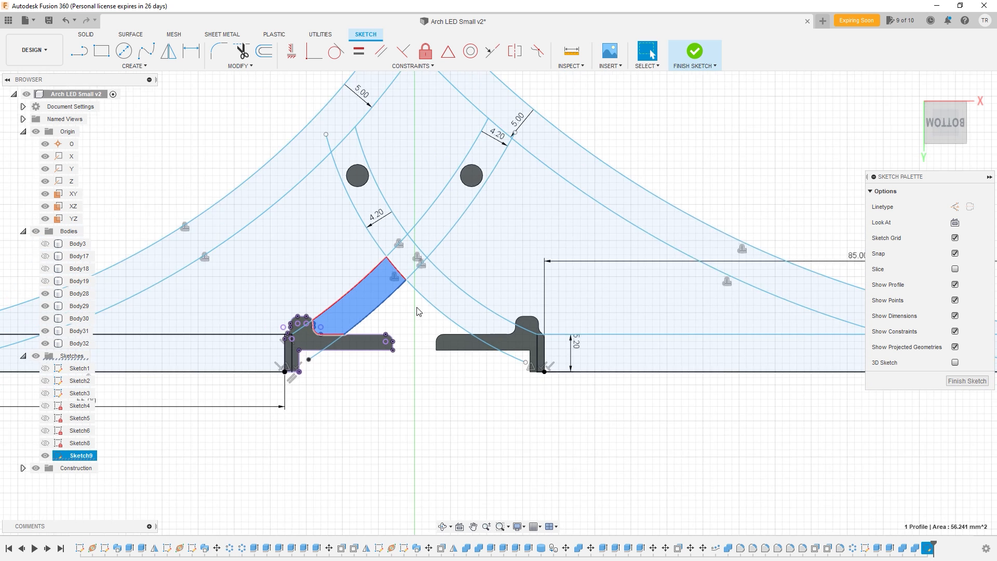
scroll(417, 311, "down", 2)
left_click(253, 335)
left_click(198, 287)
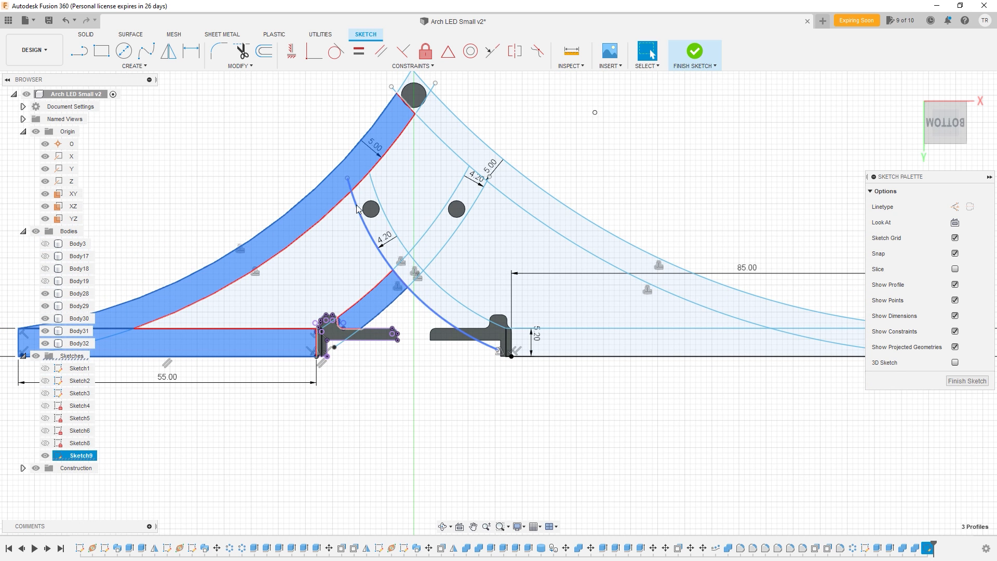
left_click(379, 224)
left_click(417, 295)
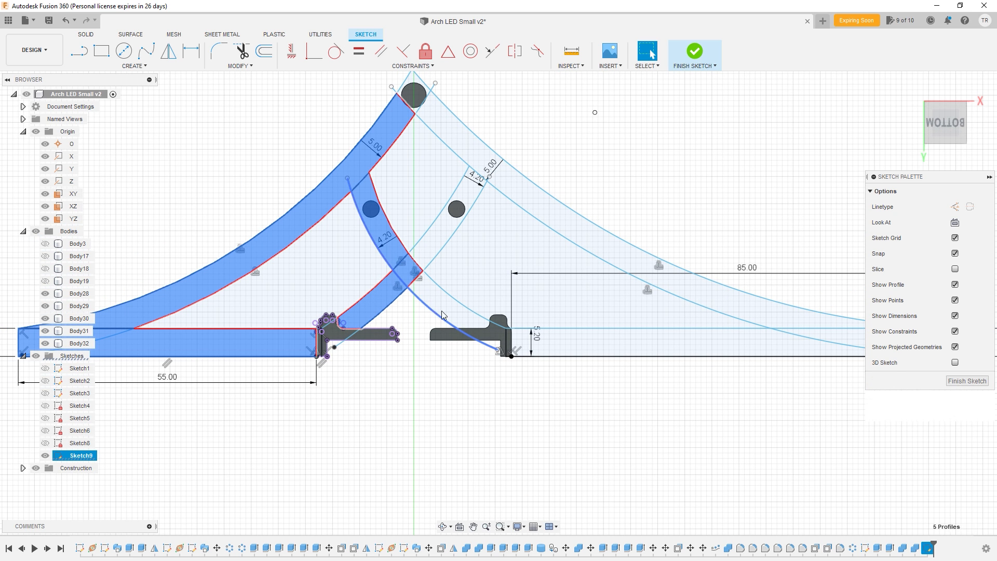
left_click(455, 315)
left_click(566, 343)
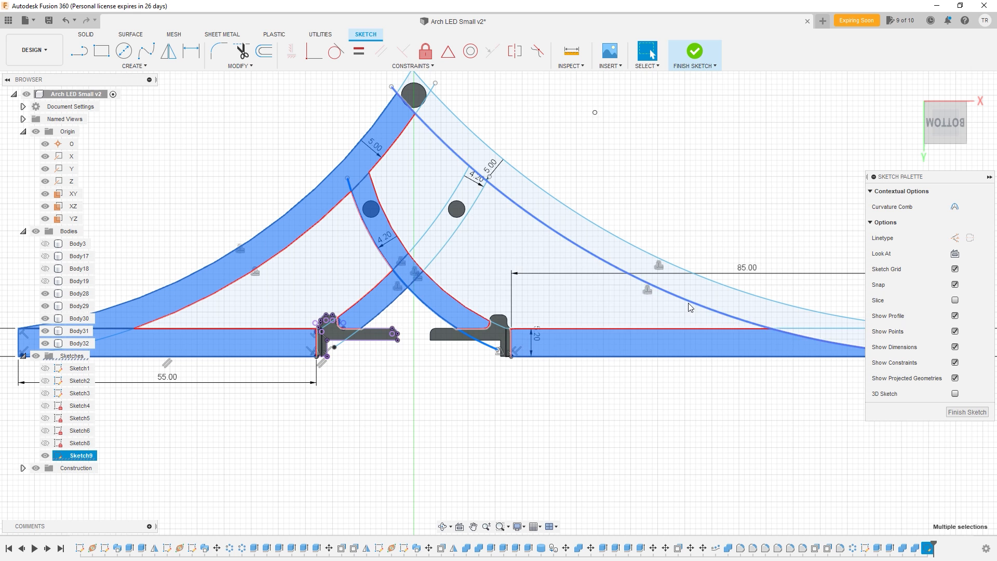
left_click(436, 235, "ctrl")
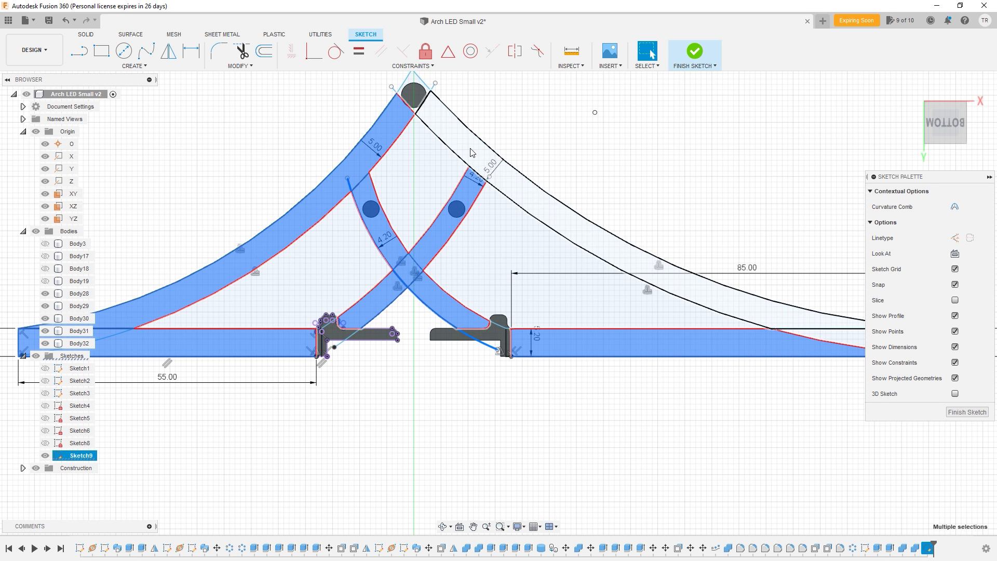
left_click(469, 147, "ctrl")
scroll(547, 308, "down", 5)
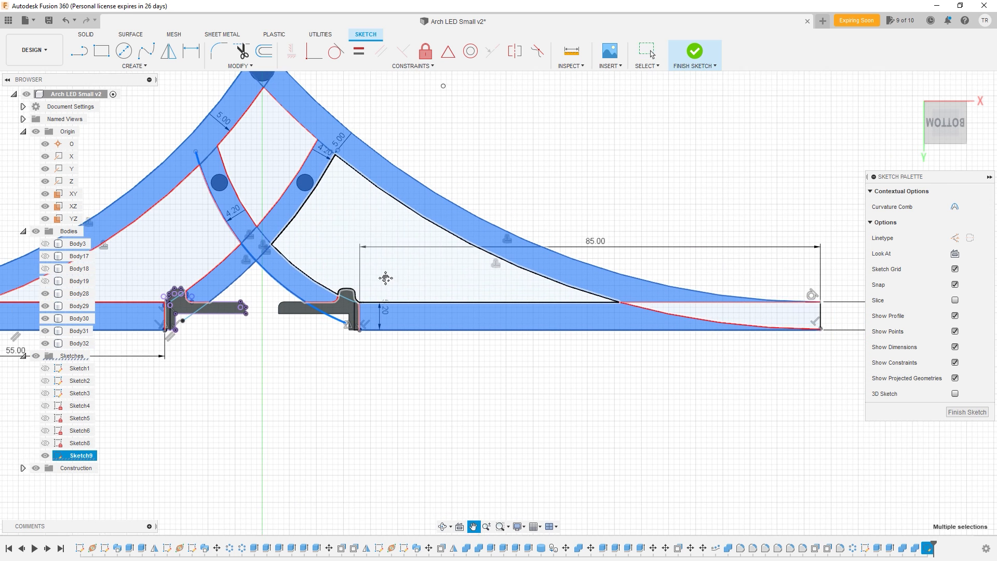
mouse_move(397, 321)
middle_mouse_down("shift")
mouse_move(443, 379)
mouse_move(538, 356)
mouse_move(462, 384)
middle_mouse_up("shift")
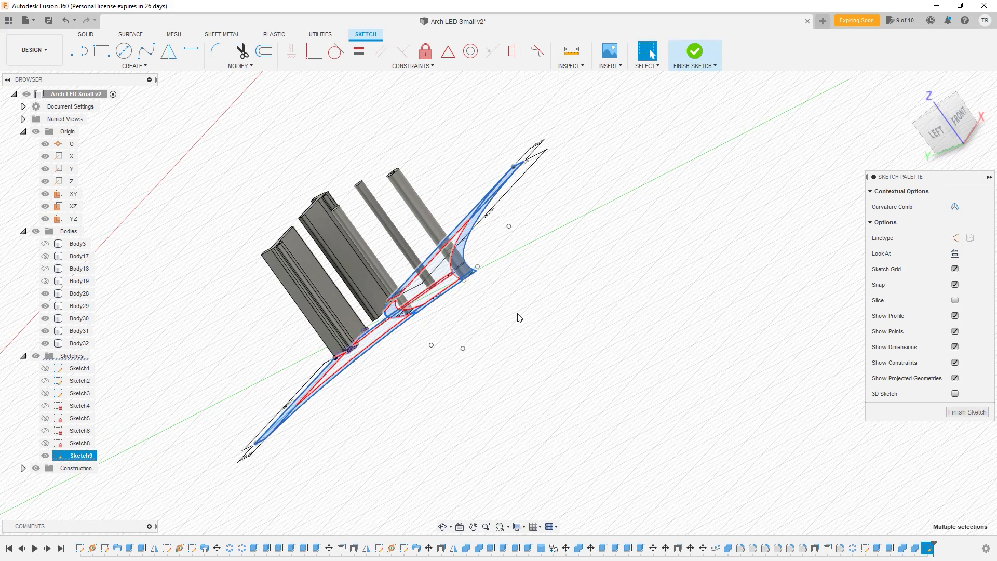
key("e")
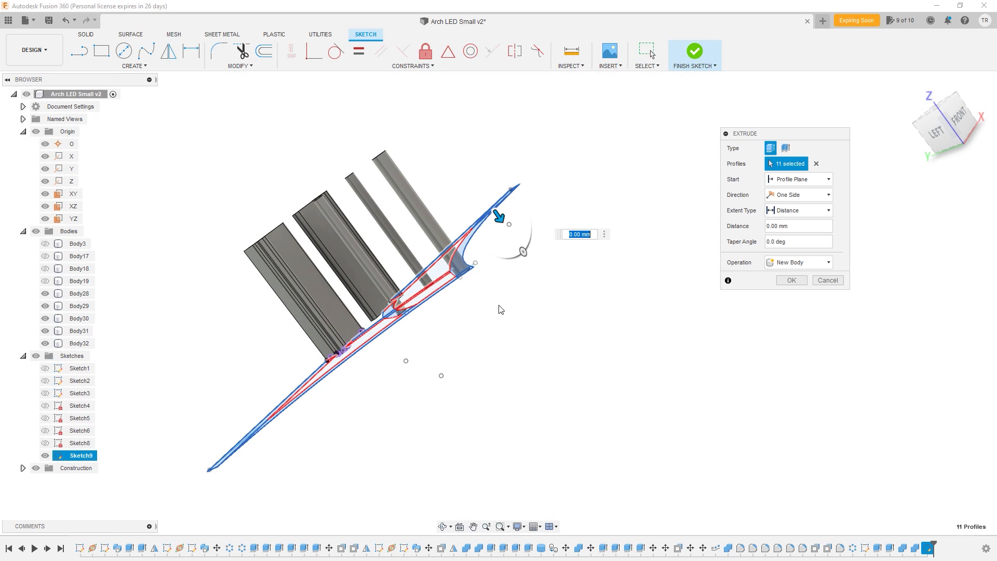
left_click_drag(499, 213, 474, 189)
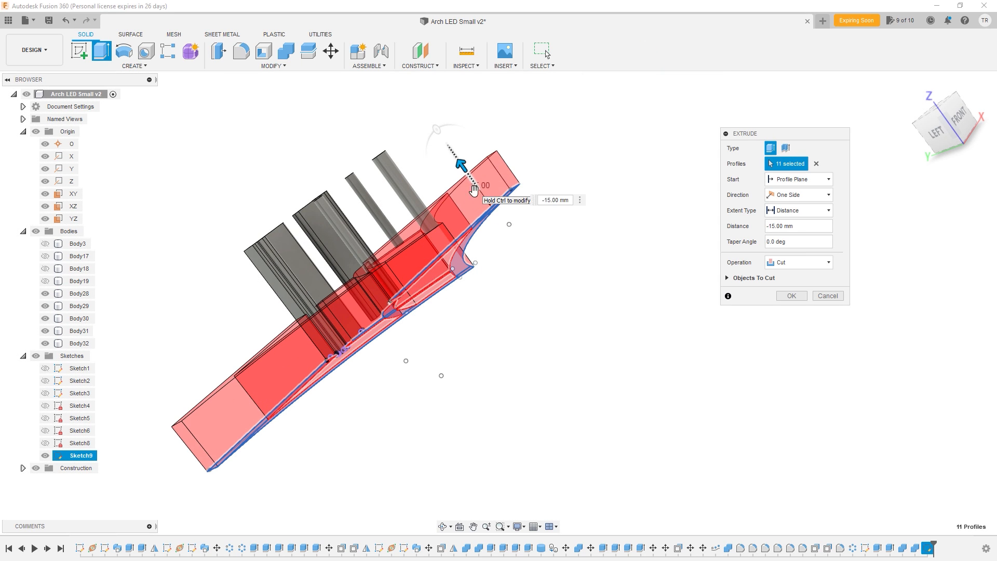
middle_click_drag(561, 287, 556, 318, "shift")
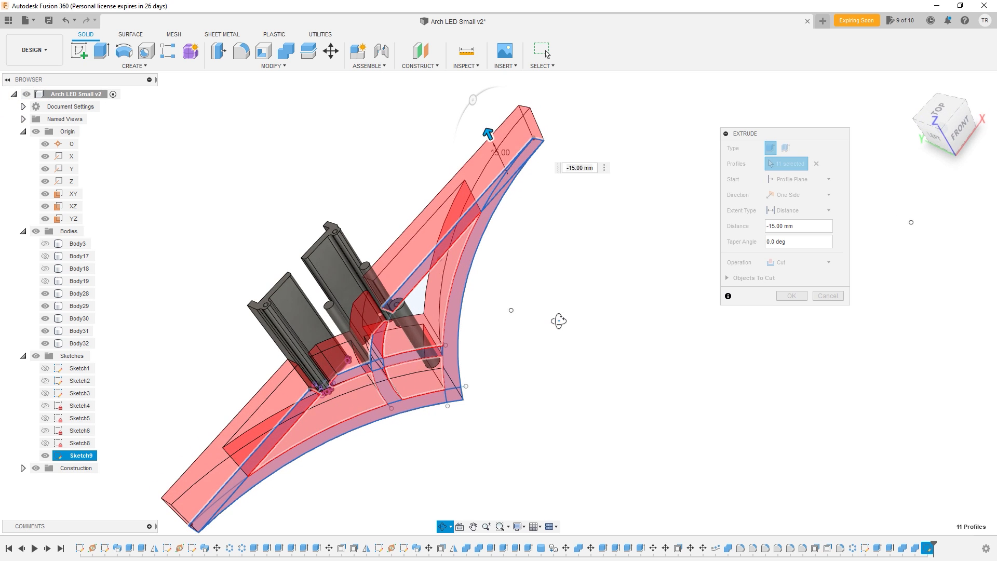
left_click(782, 262)
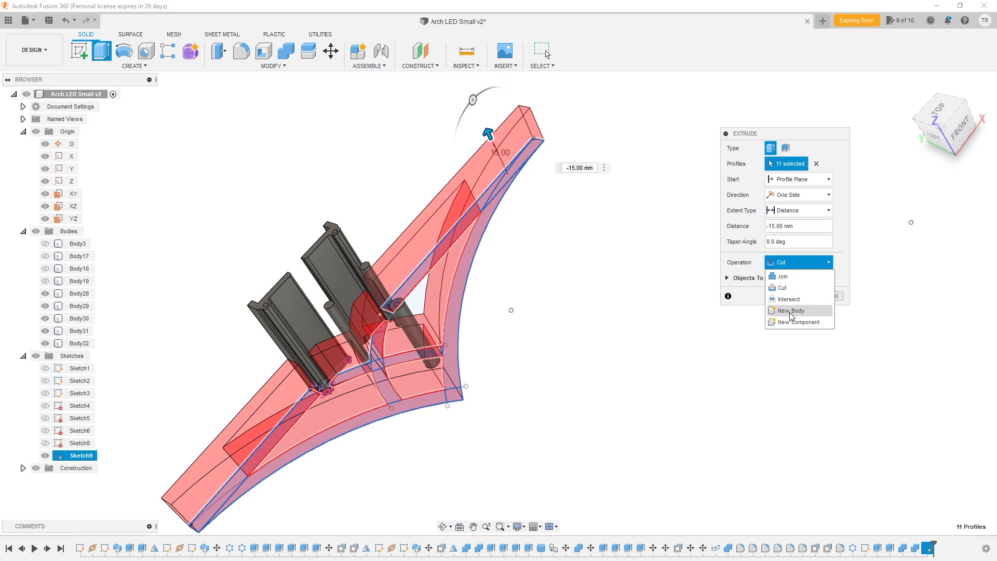
left_click(789, 278)
mouse_move(559, 323)
middle_mouse_down("shift")
mouse_move(589, 319)
mouse_move(545, 325)
mouse_move(563, 307)
mouse_move(644, 285)
mouse_move(656, 298)
mouse_move(563, 331)
mouse_move(595, 351)
mouse_move(523, 350)
mouse_move(492, 372)
mouse_move(505, 369)
middle_mouse_up("shift")
key("Return")
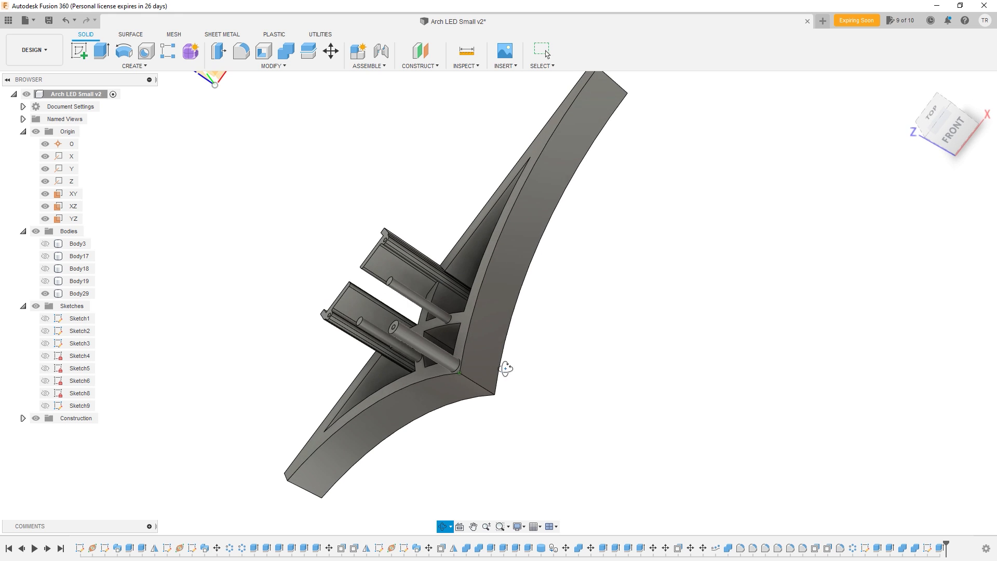
- Add large fillets to the two inner corners where the base's side strips meet the arch legs
middle_click_drag(573, 306, 564, 307, "shift")
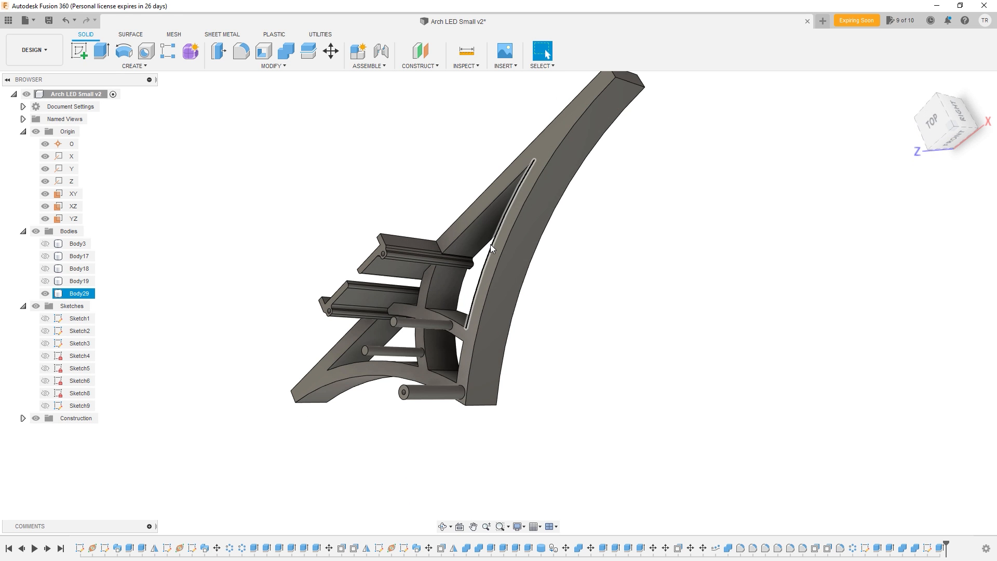
middle_click_drag(559, 261, 630, 156, "shift")
middle_click_drag(443, 175, 628, 133, "shift")
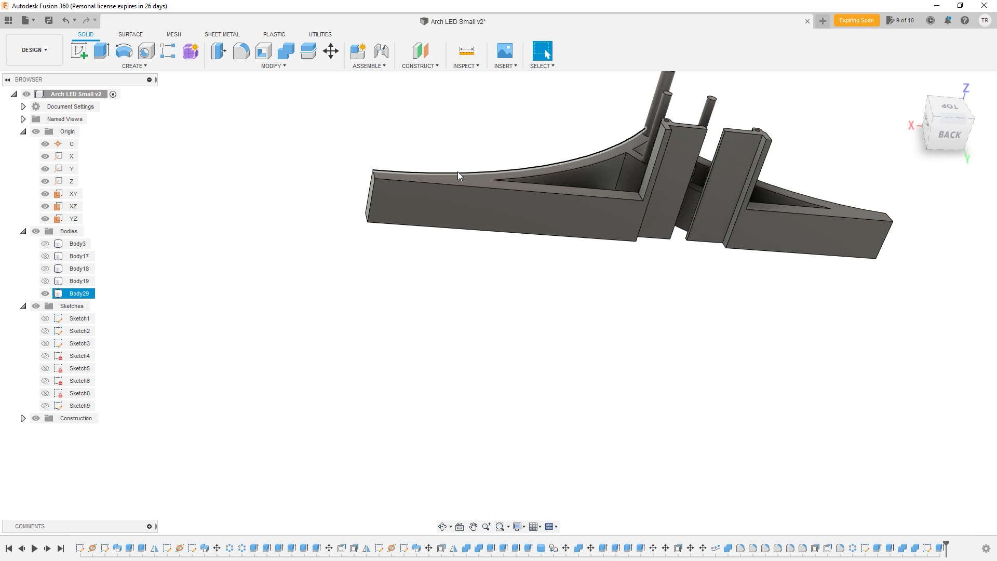
middle_click_drag(570, 211, 465, 223, "shift")
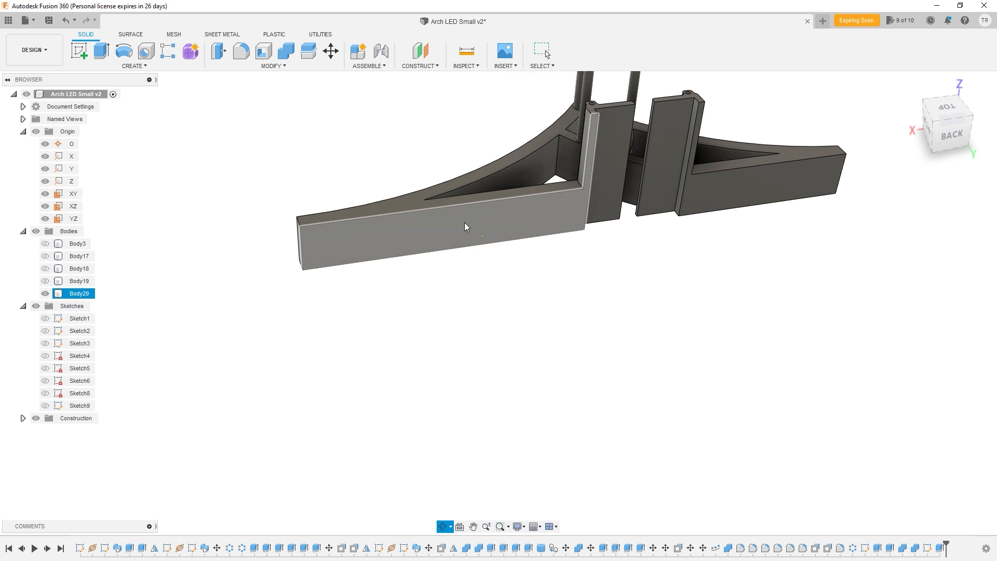
middle_click_drag(563, 225, 635, 222, "shift")
middle_click_drag(539, 229, 615, 236, "shift")
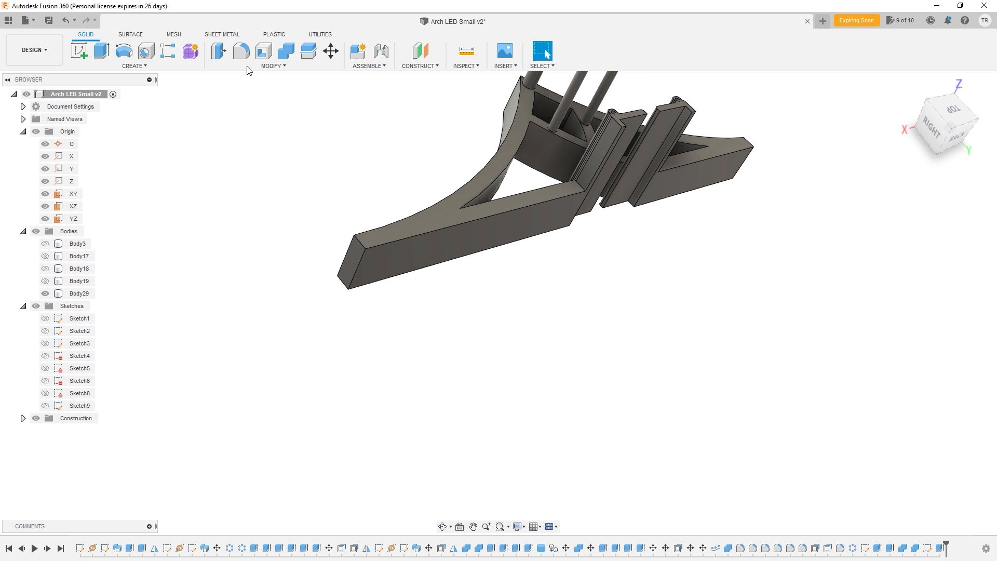
left_click(248, 54)
left_click(599, 192)
mouse_move(598, 192)
middle_mouse_down("shift")
mouse_move(647, 232)
mouse_move(612, 189)
middle_mouse_up("shift")
left_click(615, 174)
left_click_drag(614, 159, 622, 138)
middle_click_drag(622, 138, 472, 245, "shift")
key("Return")
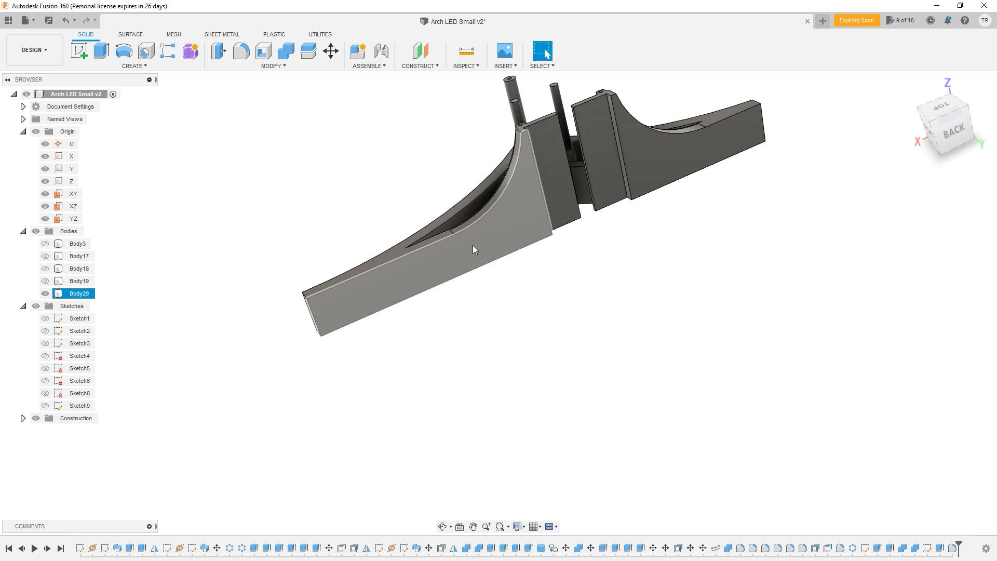
- Start a sketch on the back face of the longer base strip and project both filleted strip faces into it
scroll(469, 243, "up", 5)
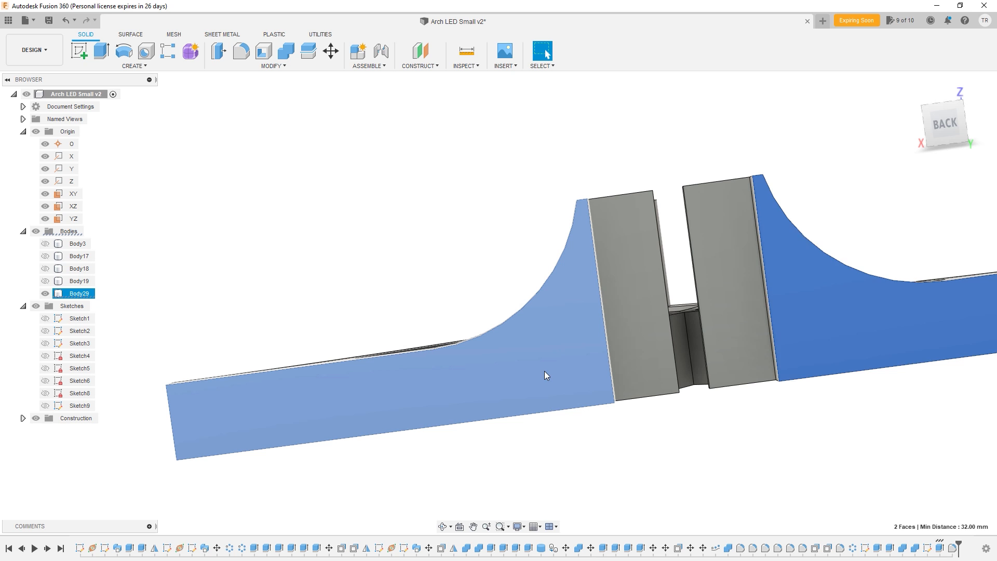
left_click(544, 371)
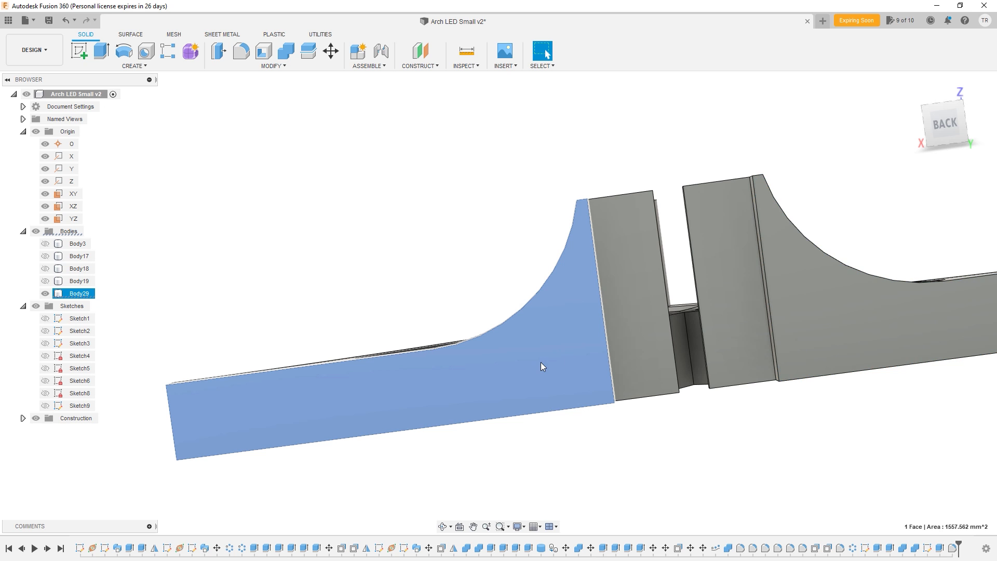
right_click(541, 362)
left_click(519, 410)
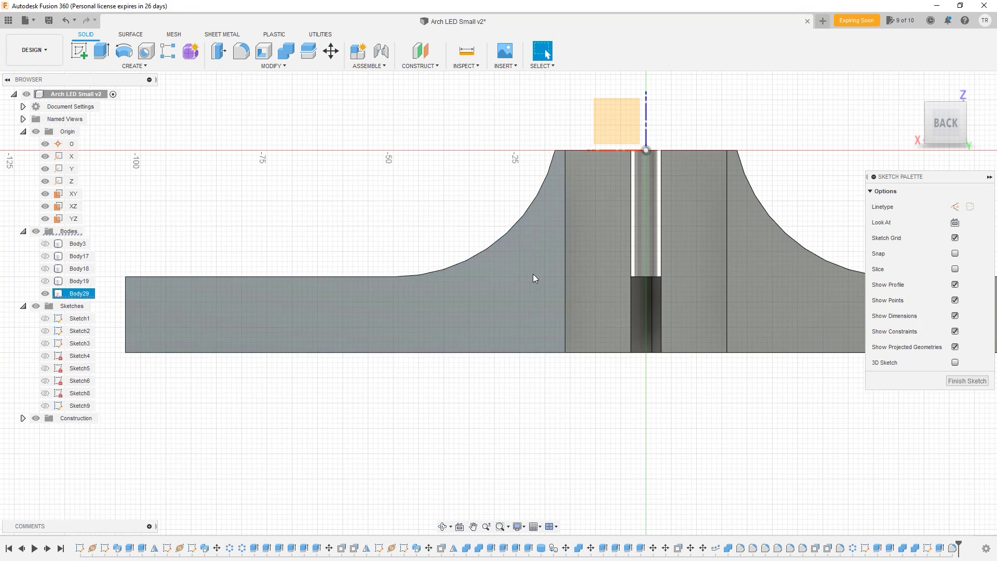
double_click(766, 214)
left_click(739, 226)
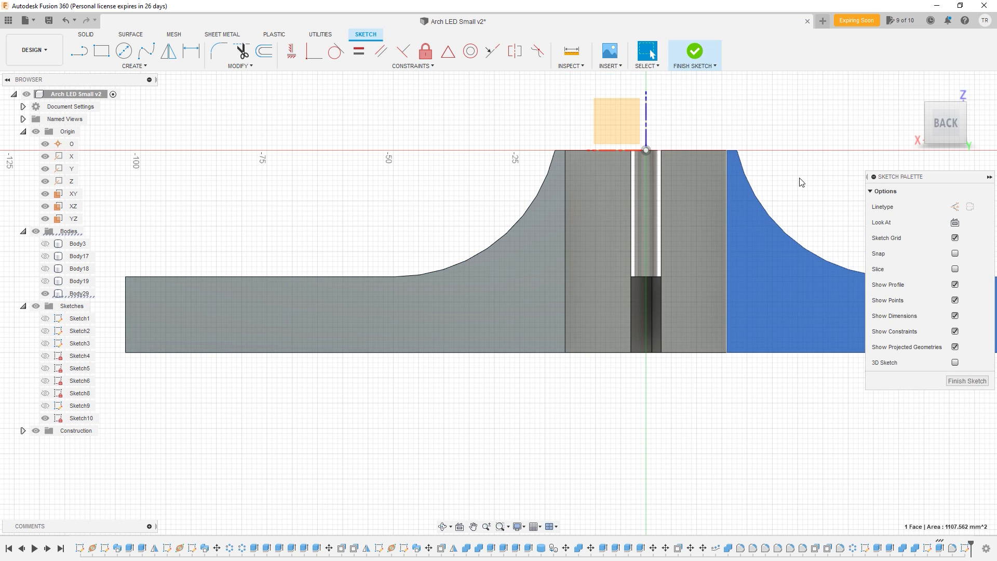
key("p")
left_click(509, 285)
left_click(786, 267)
key("Return")
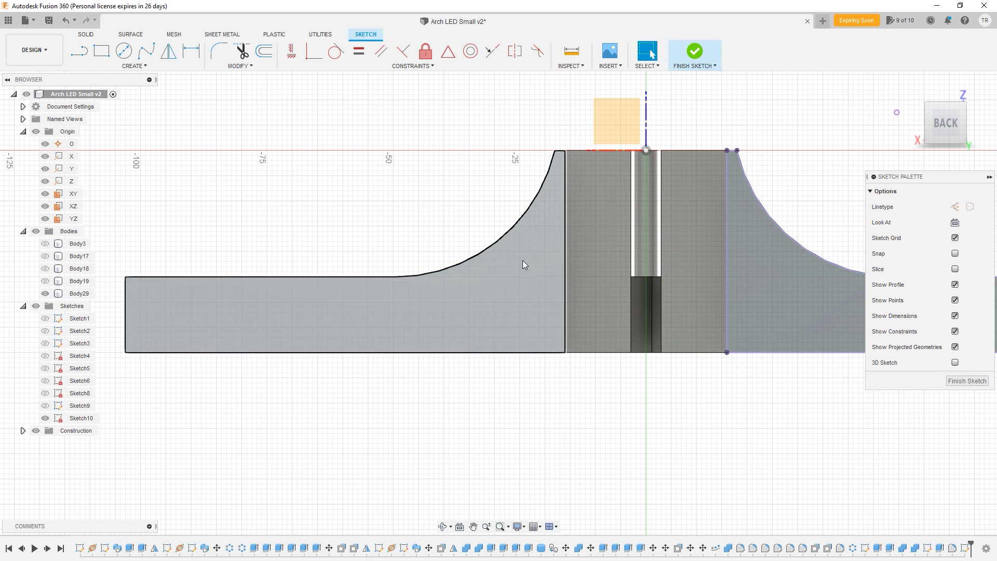
- Offset both projected strip outlines inward by about 5.1 mm, selecting every edge of each outline without chain selection
left_click(472, 256)
left_click(563, 268)
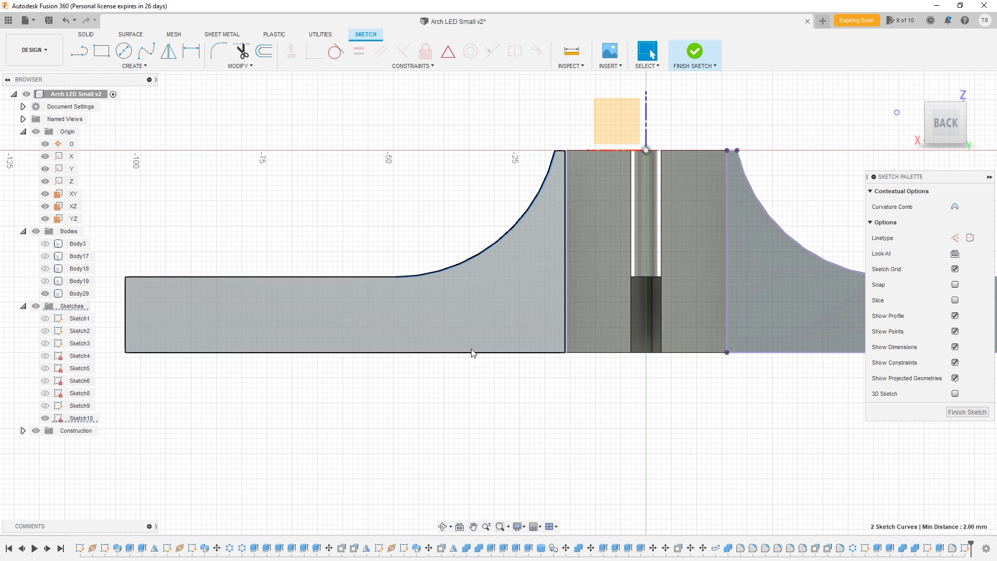
left_click(464, 353)
left_click(370, 277)
mouse_move(500, 307)
middle_mouse_down()
mouse_move(570, 293)
mouse_move(545, 263)
middle_mouse_up()
left_click(681, 285)
left_click(647, 361)
left_click(774, 335)
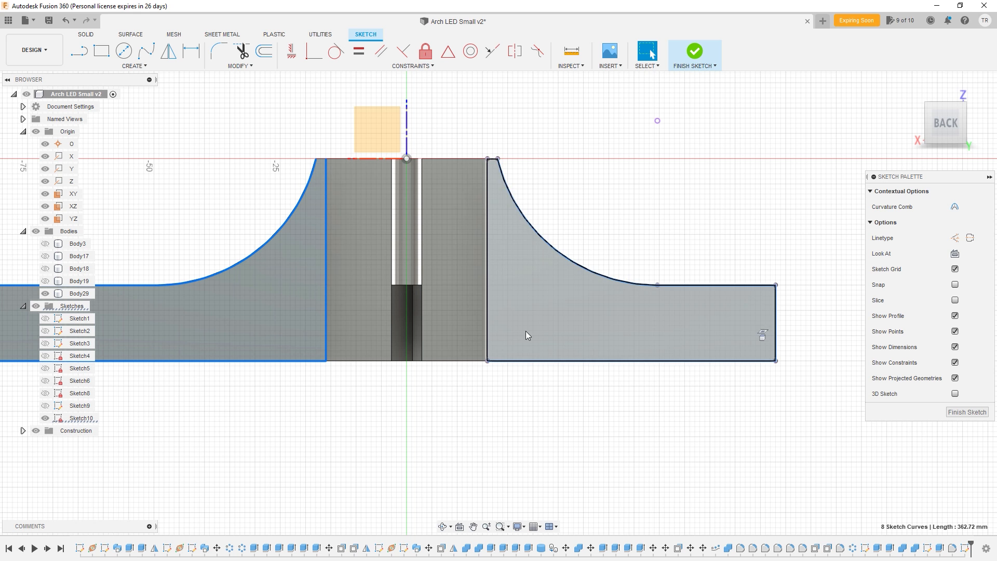
left_click(487, 316)
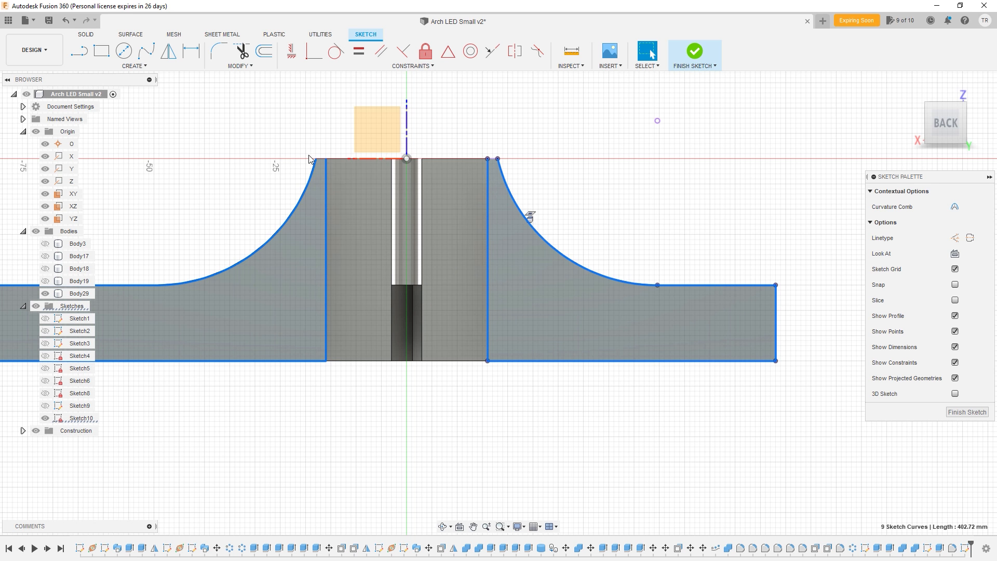
scroll(320, 157, "up", 3)
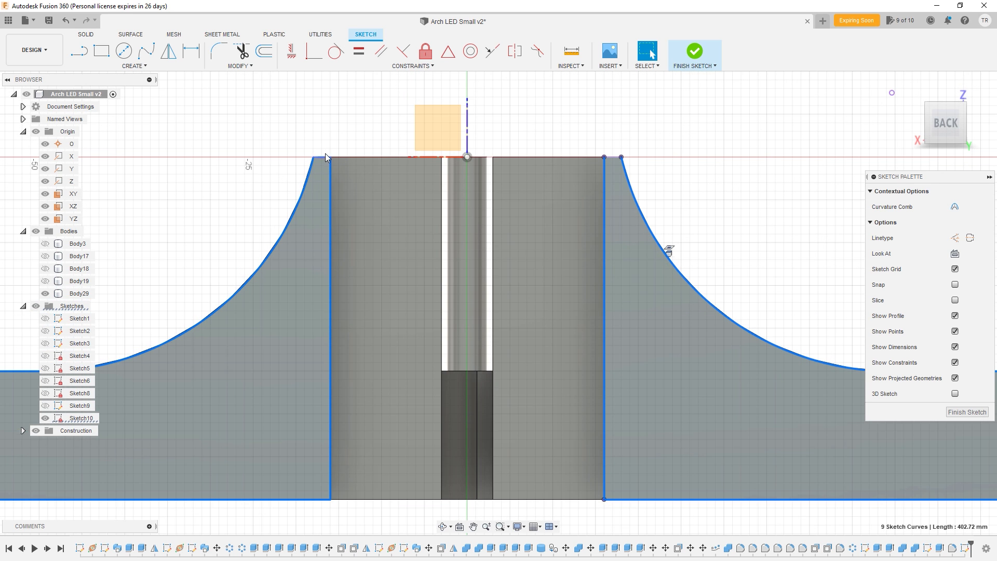
left_click(323, 157)
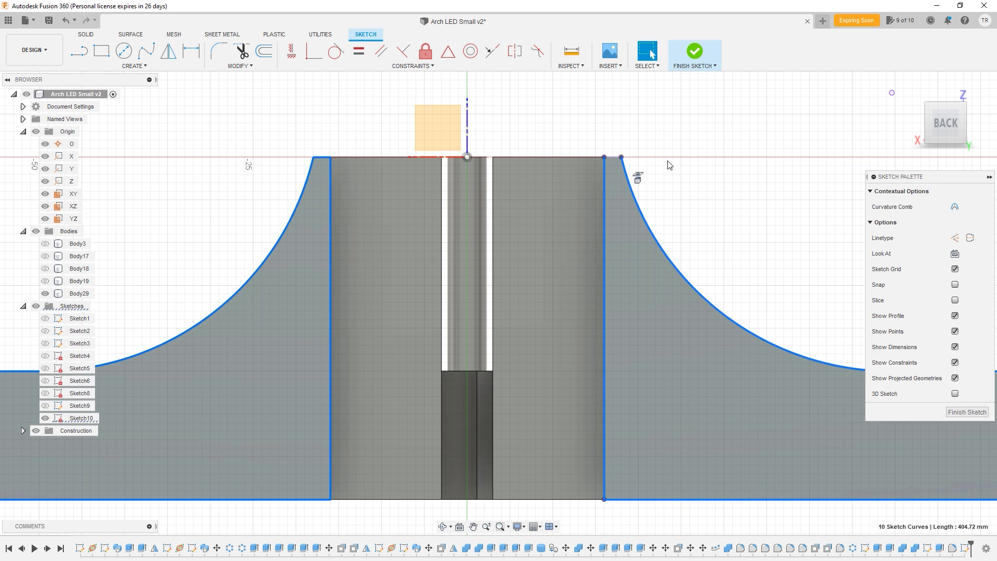
left_click(614, 159)
scroll(432, 243, "down", 4)
left_click(263, 52)
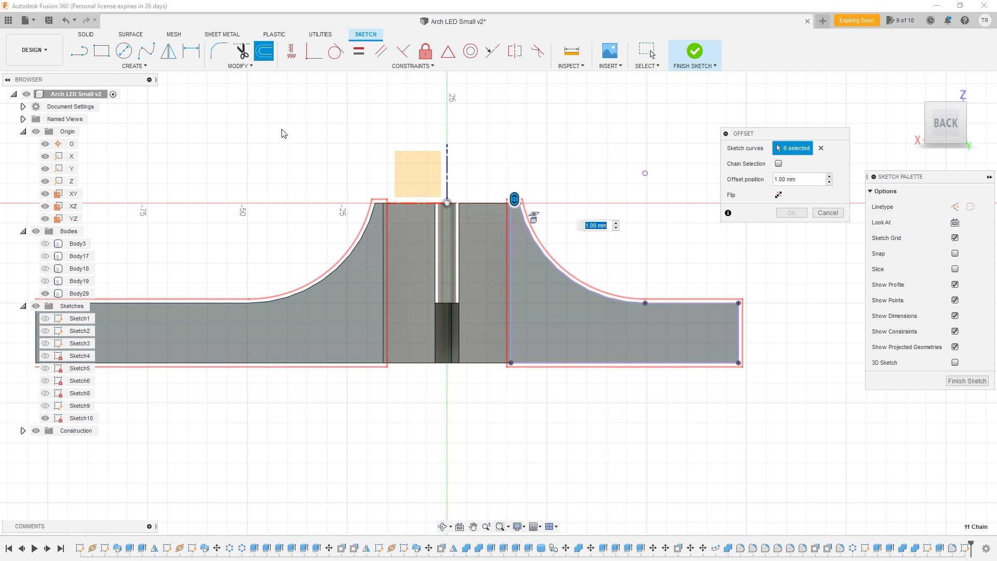
left_click_drag(516, 201, 506, 229)
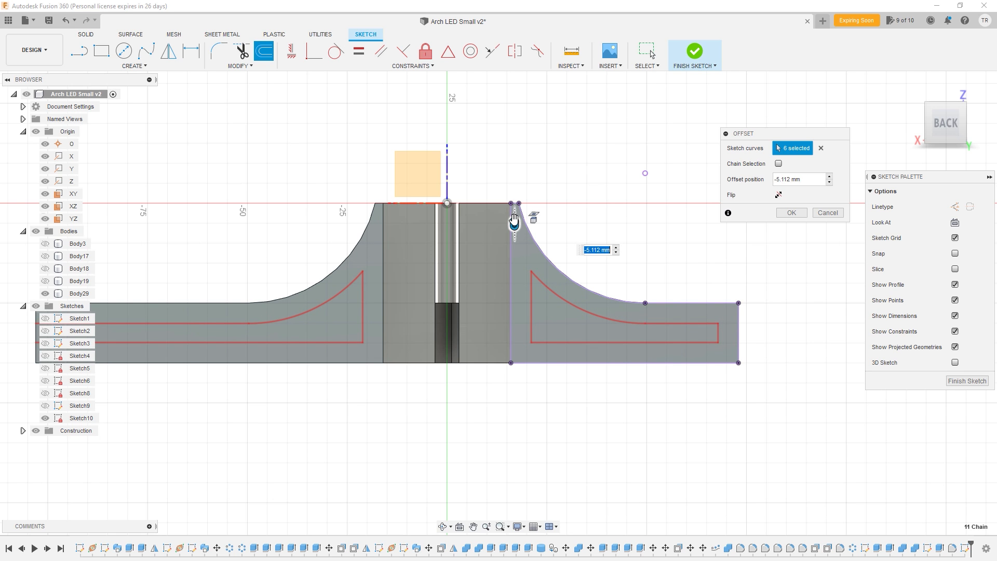
key("Return")
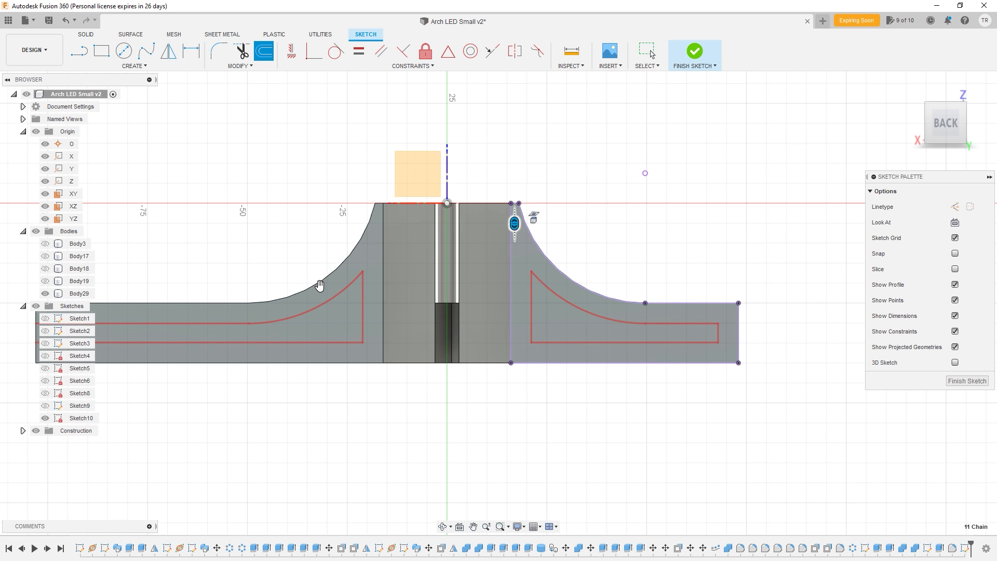
- Draw a short vertical line across each inner offset outline where its curve meets the straight part, splitting off the curved triangular profiles
middle_click_drag(325, 281, 523, 202)
scroll(541, 257, "up", 3)
scroll(540, 254, "up", 3)
scroll(565, 199, "down", 1)
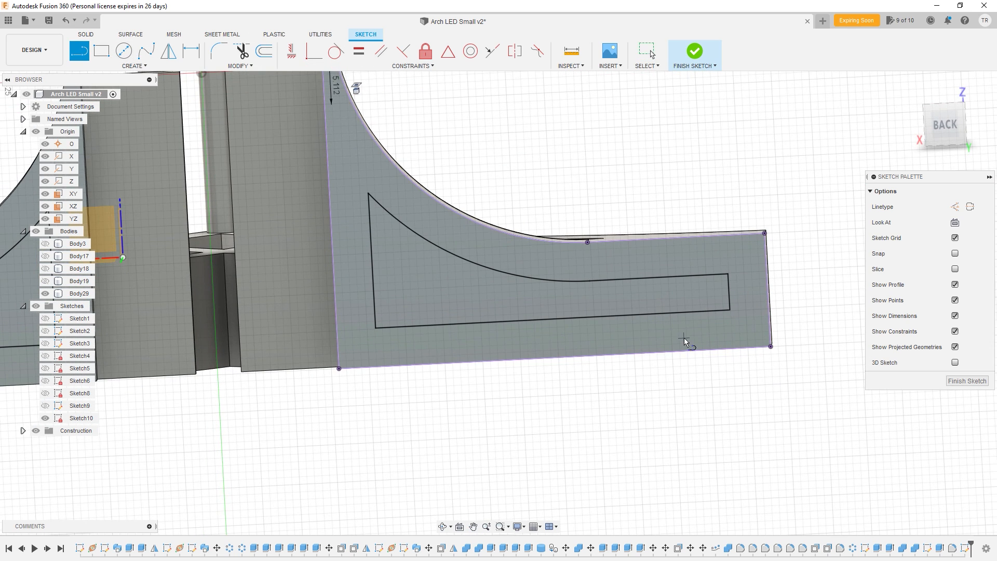
left_click(593, 281)
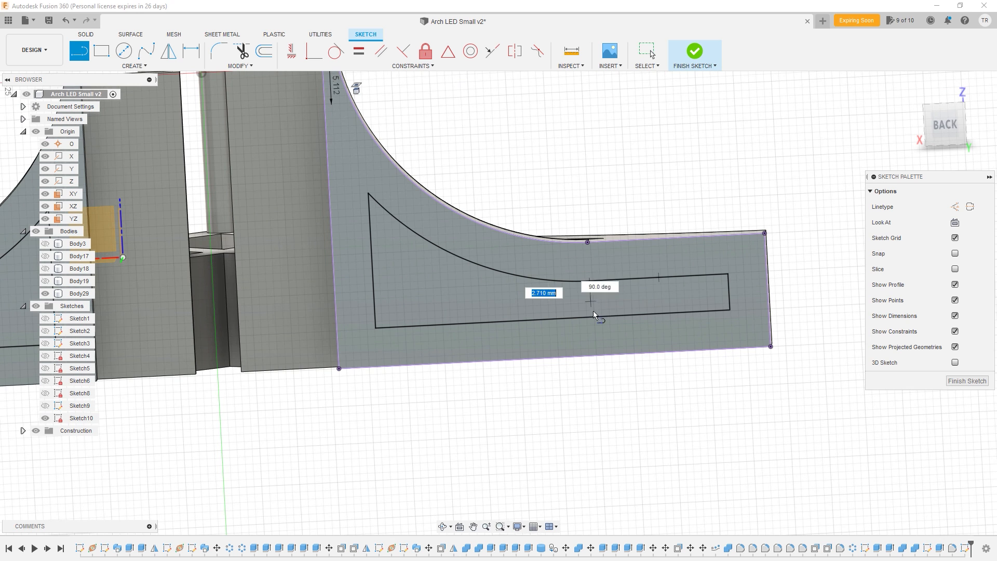
left_click(594, 319)
key("Escape")
mouse_move(609, 331)
middle_mouse_down()
mouse_move(670, 334)
mouse_move(855, 313)
middle_mouse_up()
key("l")
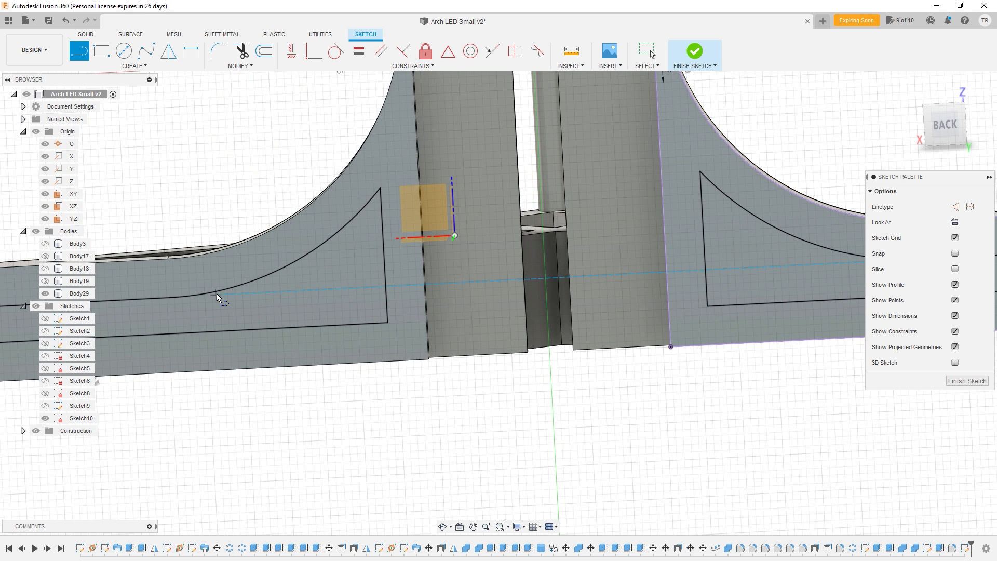
left_click(185, 294)
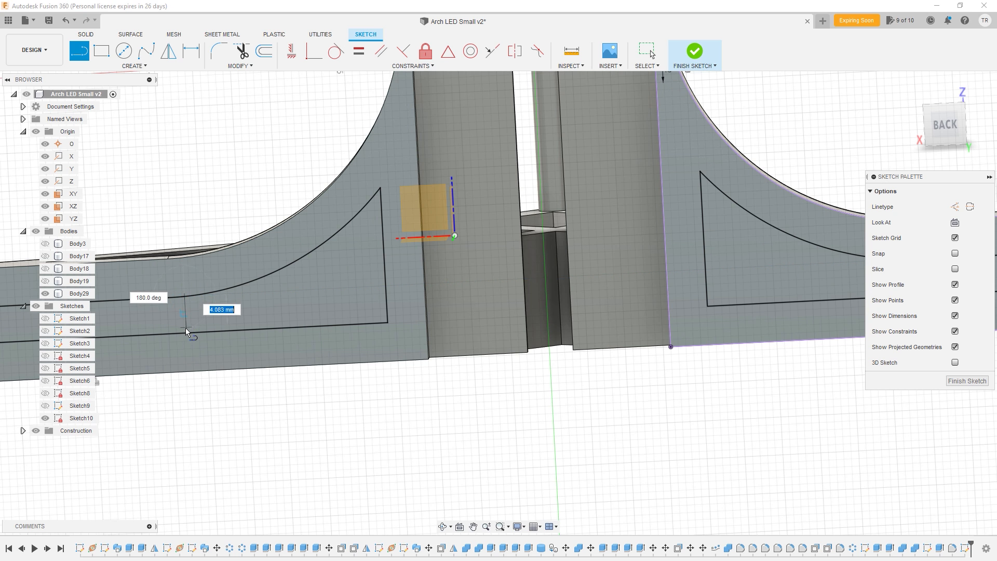
left_click(206, 333)
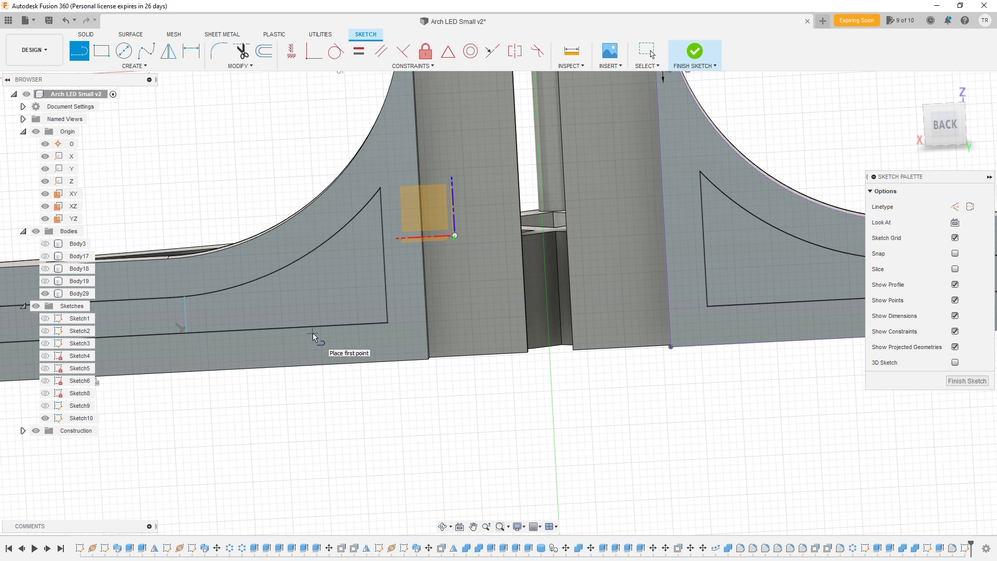
key("Escape")
- Extrude the two curved triangular profiles as cuts through the strips, with the extent type set to To Object
left_click(343, 282)
left_click(803, 264, "ctrl")
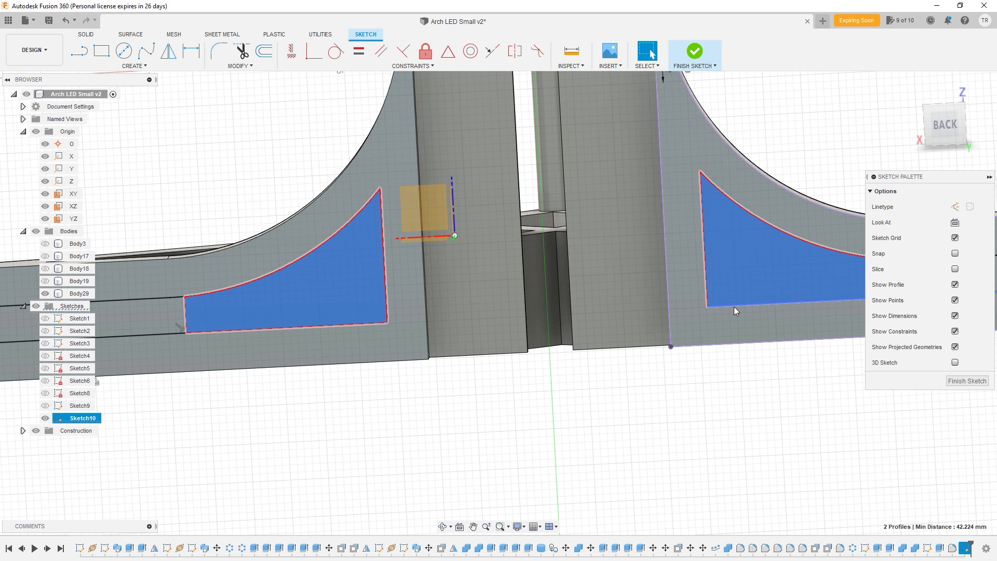
key("e")
mouse_move(735, 314)
middle_mouse_down("shift")
mouse_move(656, 350)
mouse_move(646, 371)
mouse_move(650, 414)
mouse_move(665, 407)
mouse_move(651, 410)
mouse_move(657, 374)
mouse_move(632, 317)
middle_mouse_up("shift")
left_click(784, 211)
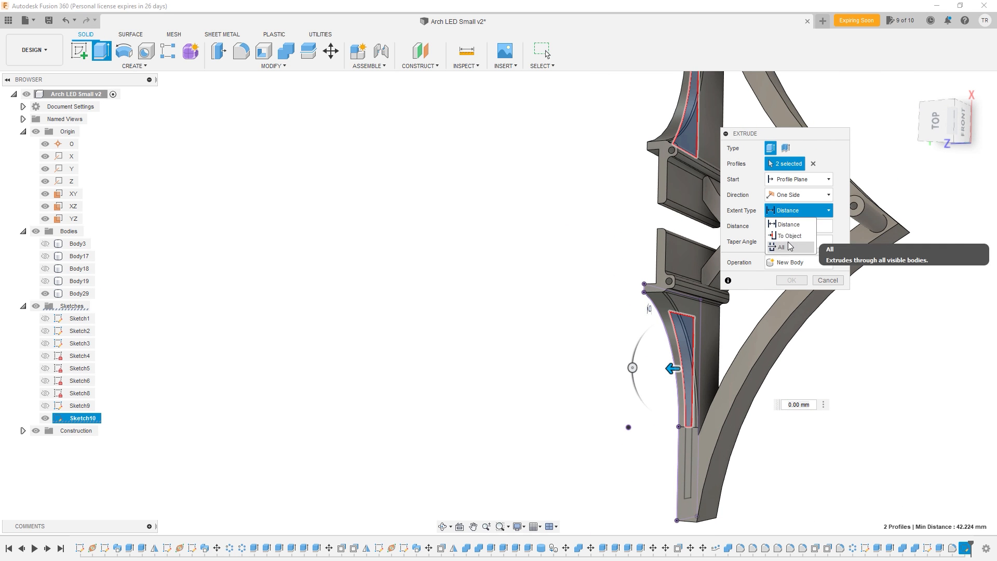
left_click(787, 233)
left_click(714, 328)
mouse_move(714, 328)
middle_mouse_down("shift")
mouse_move(669, 345)
mouse_move(727, 327)
mouse_move(720, 344)
middle_mouse_up("shift")
key("Return")
- Examine the strip openings, the base's underside and crossing bands, and the outer curved face from several angles
middle_click_drag(731, 306, 435, 232, "shift")
scroll(694, 266, "down", 3)
scroll(693, 267, "up", 3)
scroll(570, 293, "down", 6)
middle_click_drag(545, 296, 518, 287, "shift")
scroll(540, 299, "up", 4)
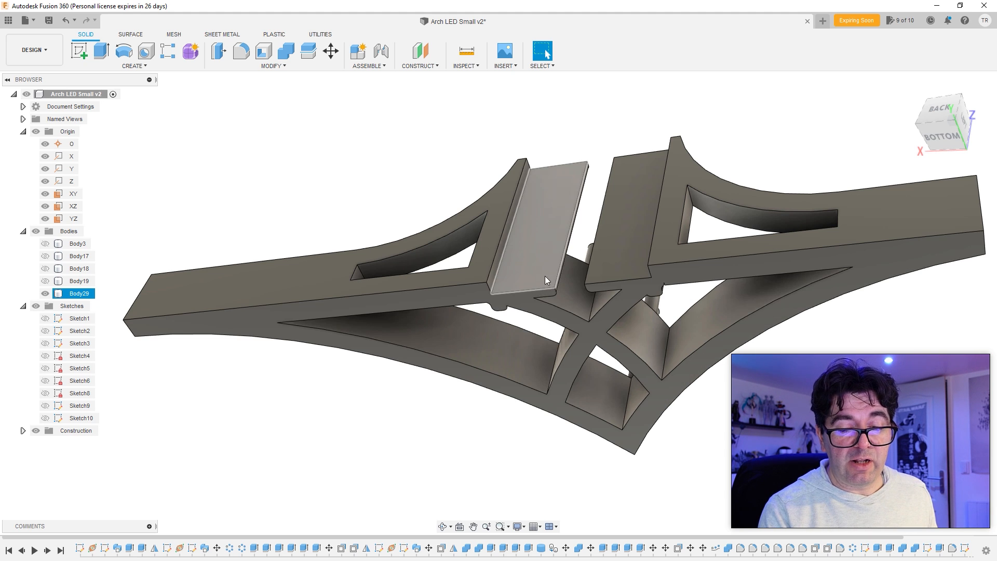
scroll(557, 292, "up", 5)
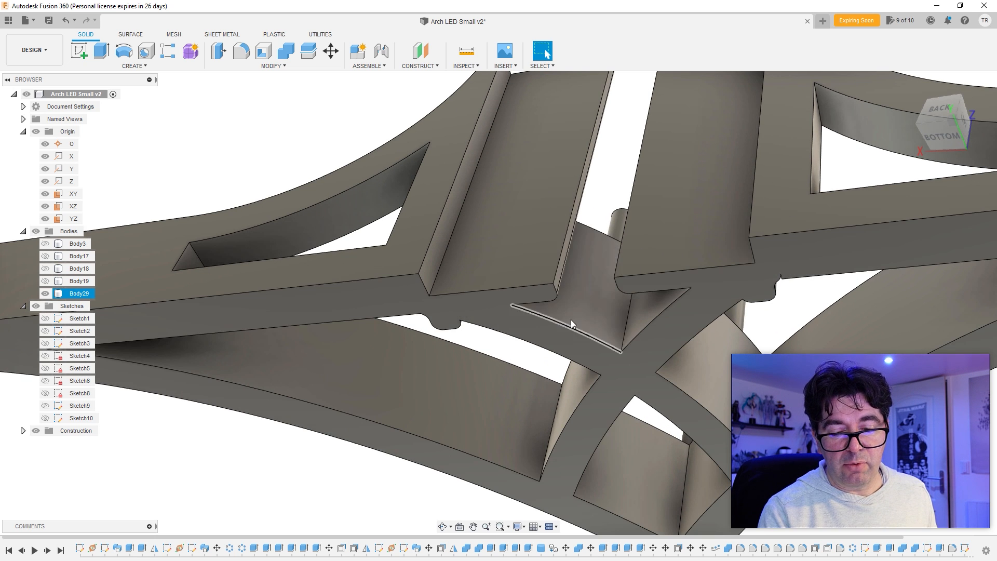
middle_click_drag(556, 341, 667, 276, "shift")
scroll(473, 296, "up", 4)
scroll(472, 296, "down", 6)
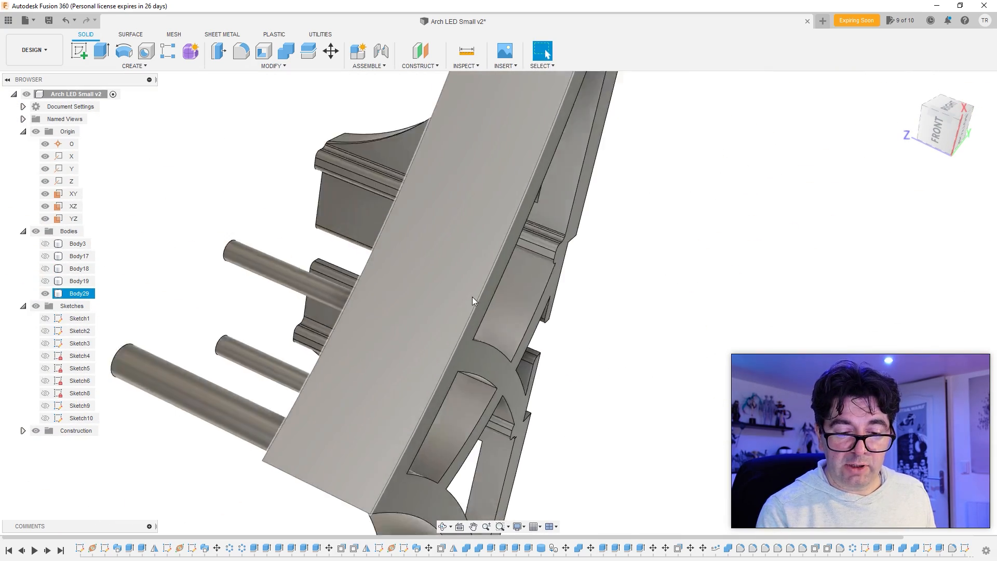
middle_click_drag(514, 314, 472, 264, "shift")
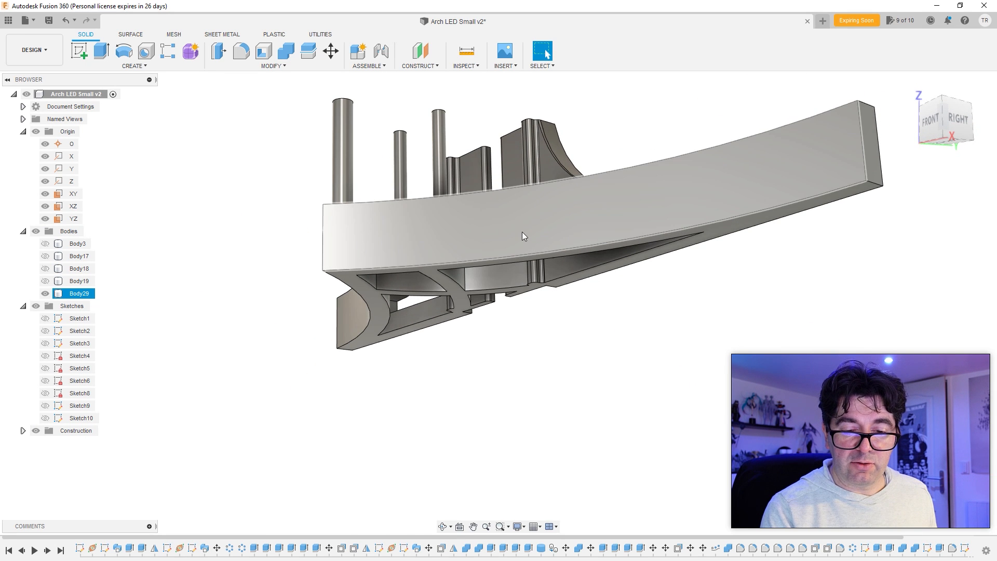
middle_click_drag(522, 232, 509, 242, "shift")
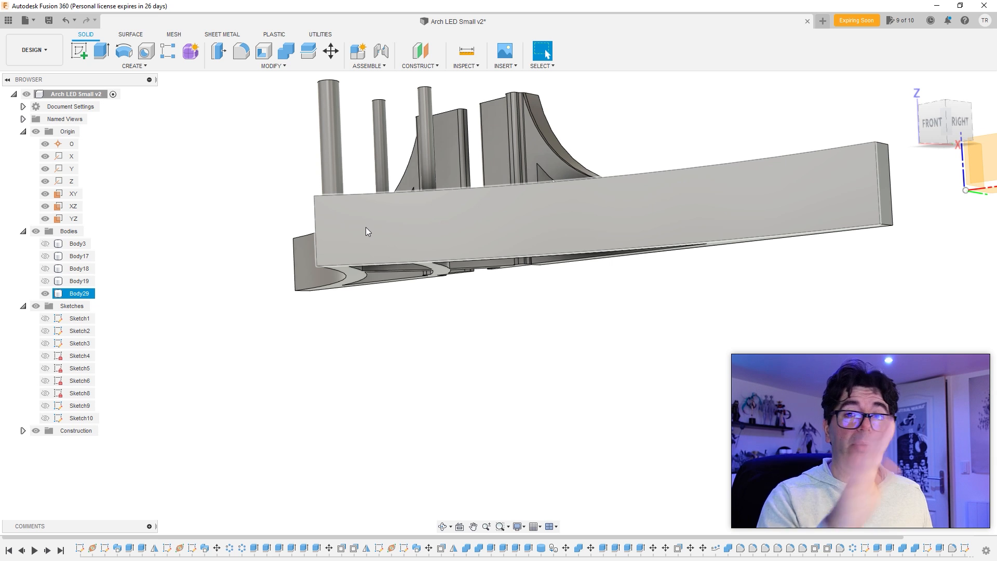
left_click(419, 66)
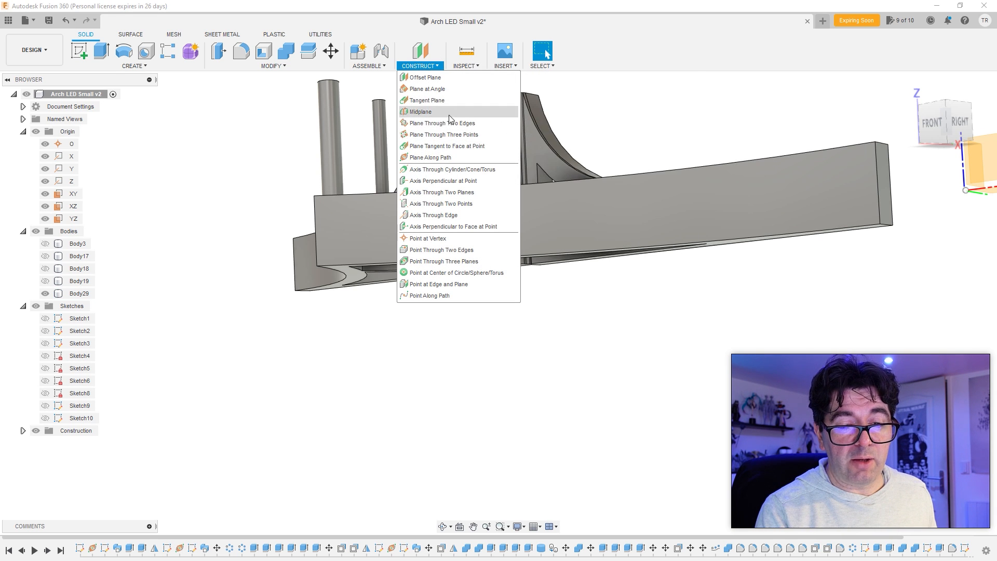
left_click(447, 123)
left_click(317, 240)
left_click(876, 192)
middle_click_drag(567, 267, 591, 321, "shift")
key("Escape")
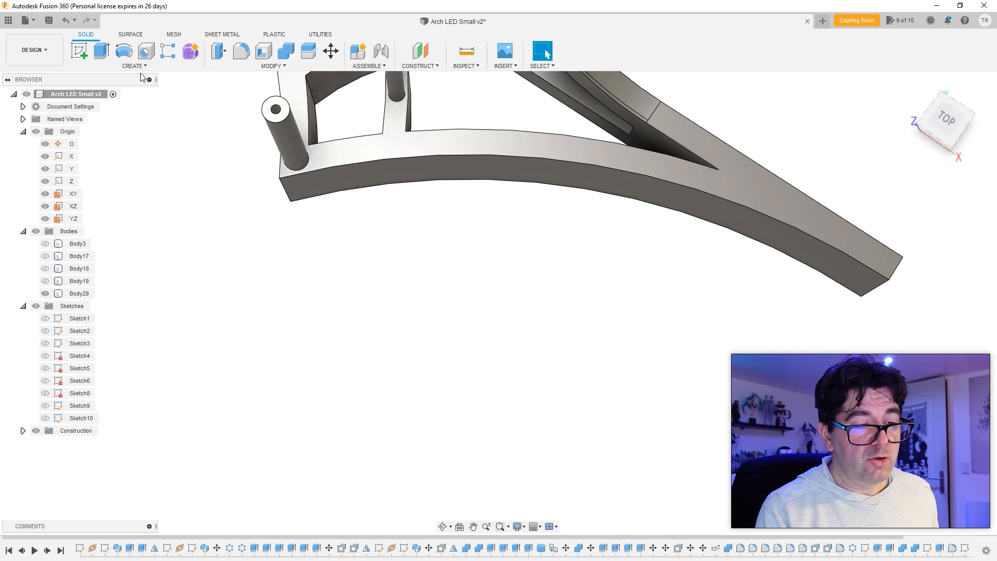
- Create a 6 mm diameter, 44 mm high cylinder as a new body on the upper face of the outer curved band
left_click(134, 66)
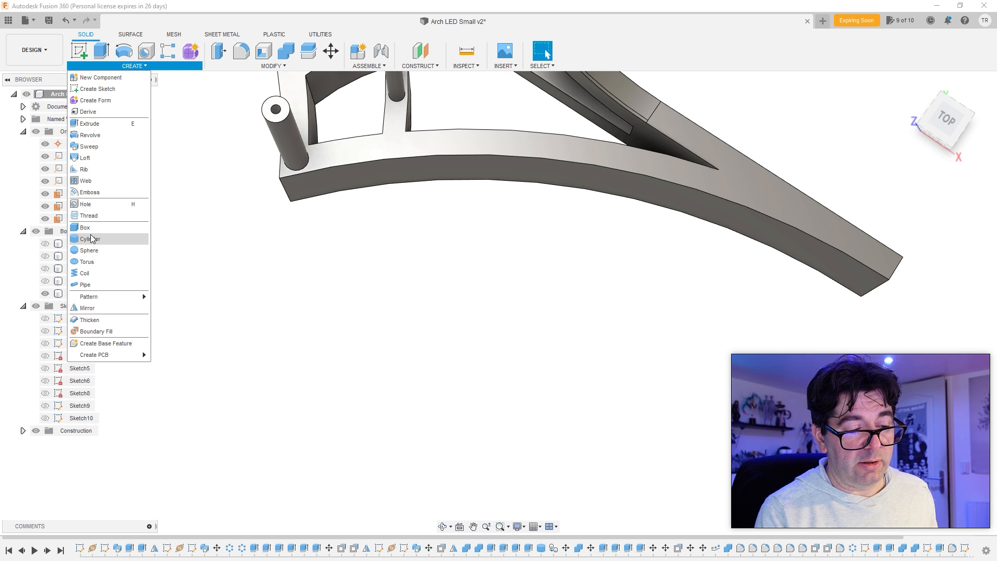
left_click(90, 239)
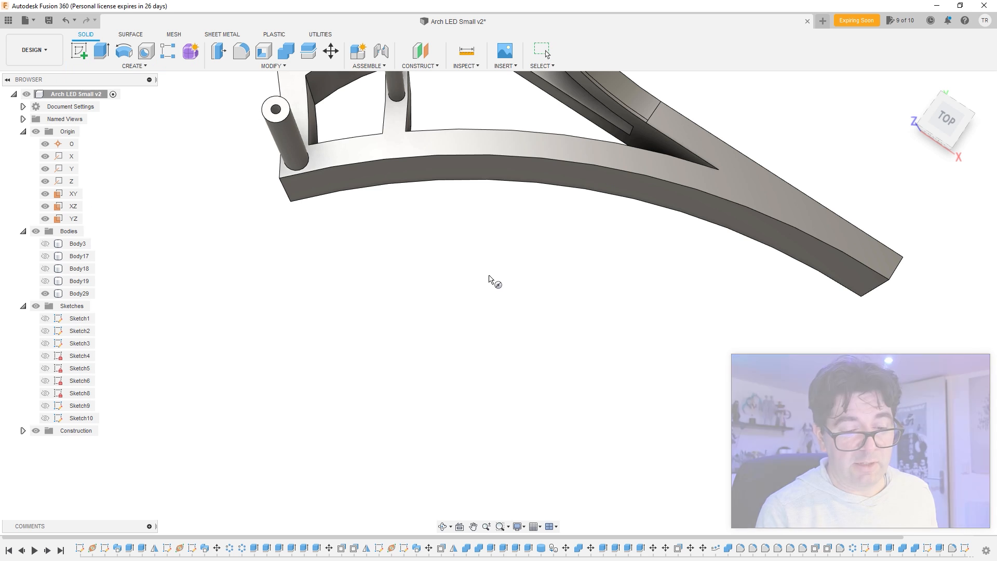
left_click(447, 150)
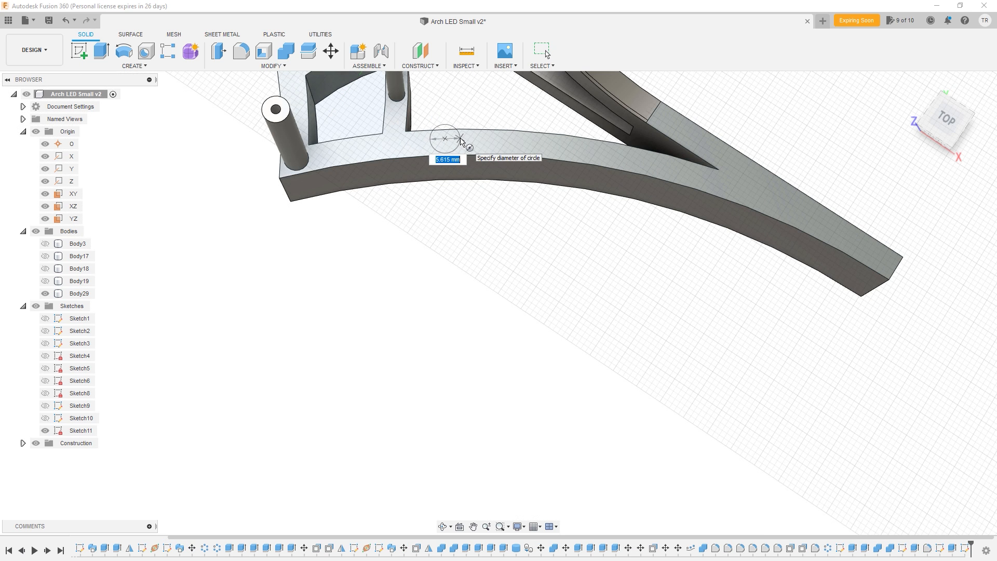
key("Return")
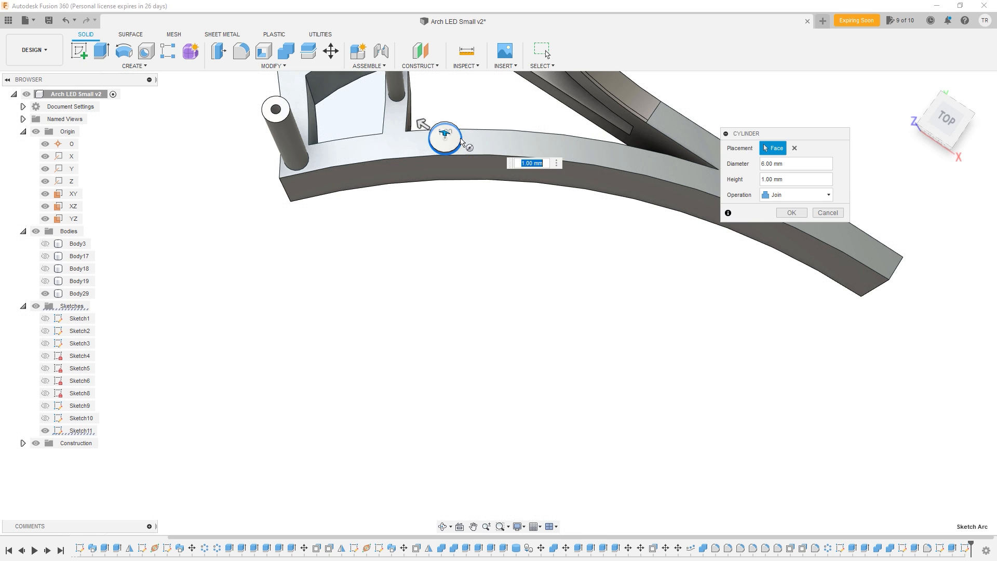
left_click_drag(446, 130, 441, 50)
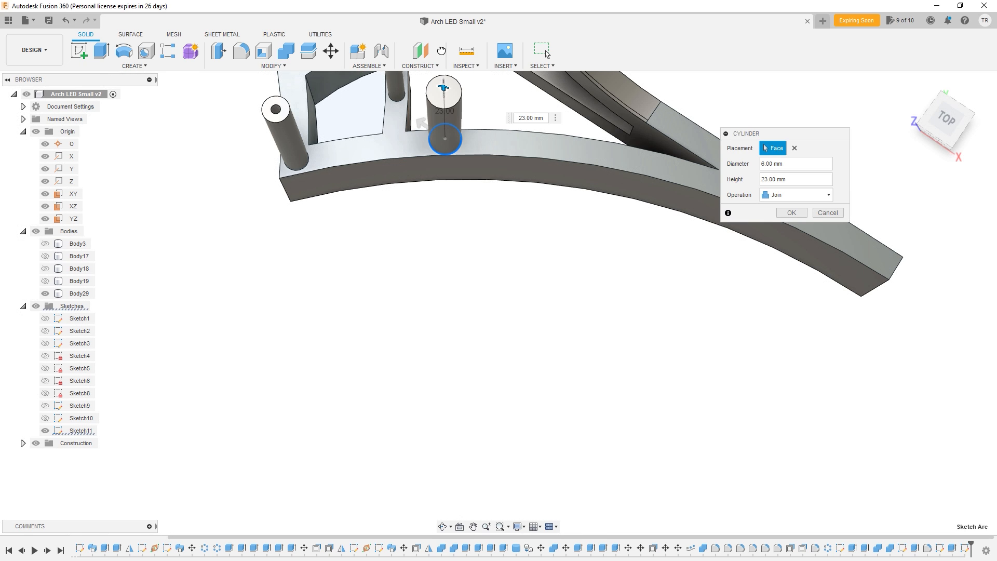
middle_click_drag(448, 89, 436, 230)
left_click_drag(439, 232, 437, 198)
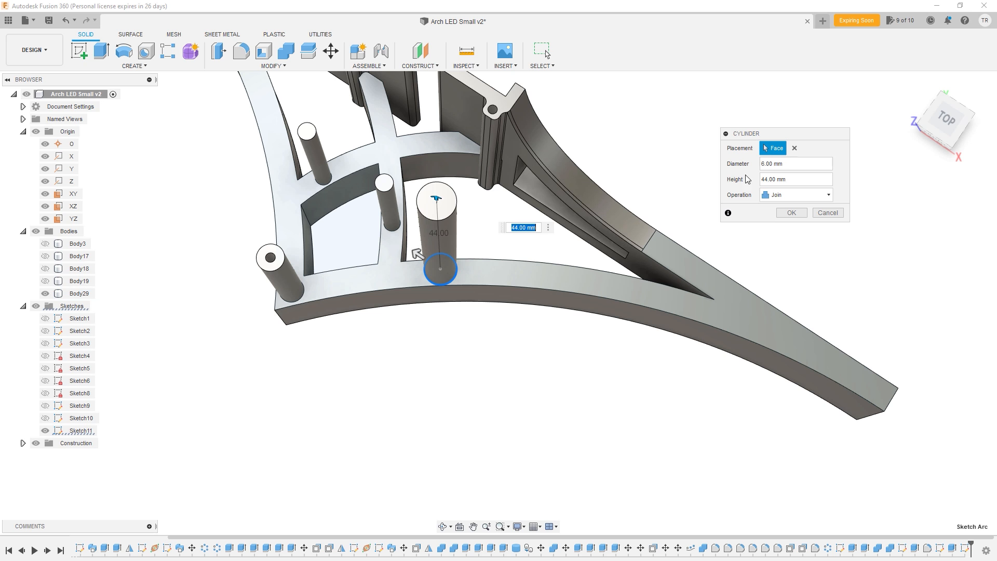
left_click(784, 243)
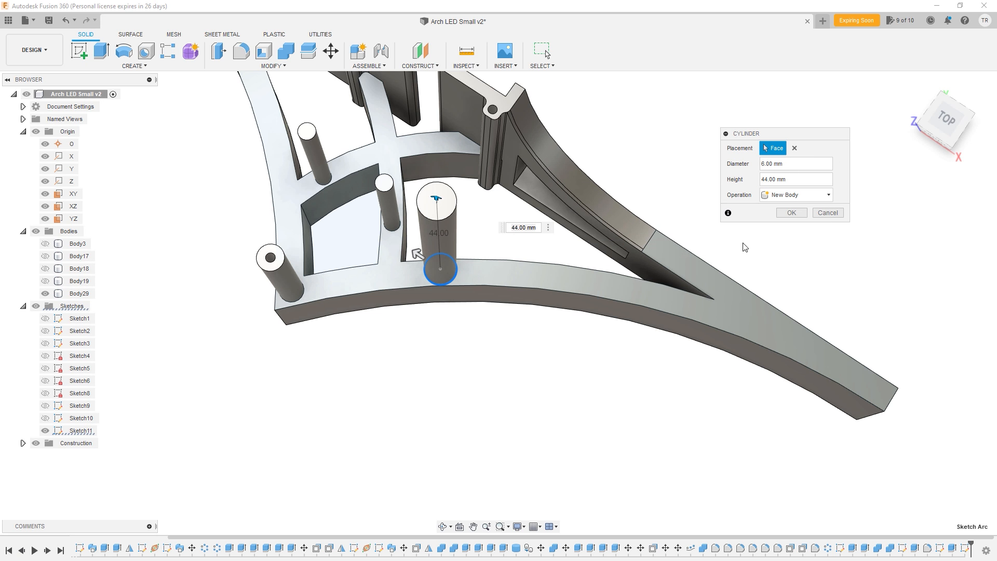
left_click(798, 213)
- Rotate the new cylinder body 90° about X and lower it to the level of the curved band
middle_click_drag(424, 259, 294, 83, "shift")
left_click(330, 48)
middle_click_drag(639, 292, 444, 317, "shift")
left_click(451, 343)
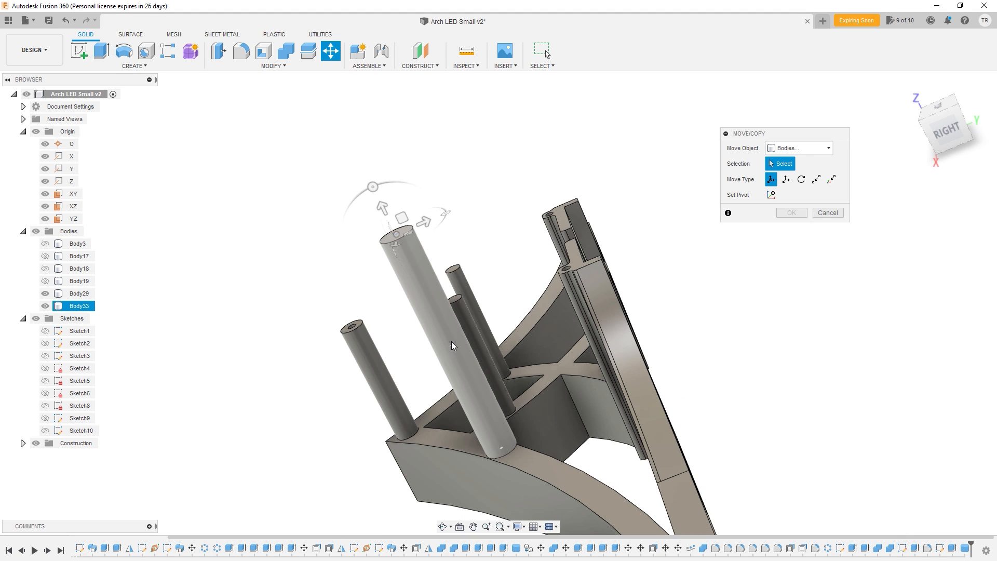
left_click(451, 342)
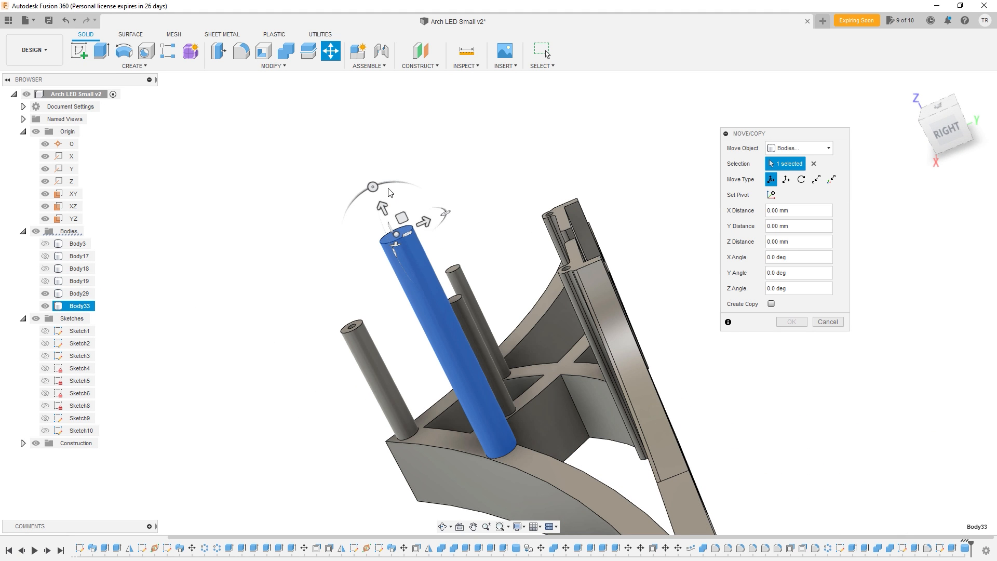
left_click_drag(372, 186, 297, 272)
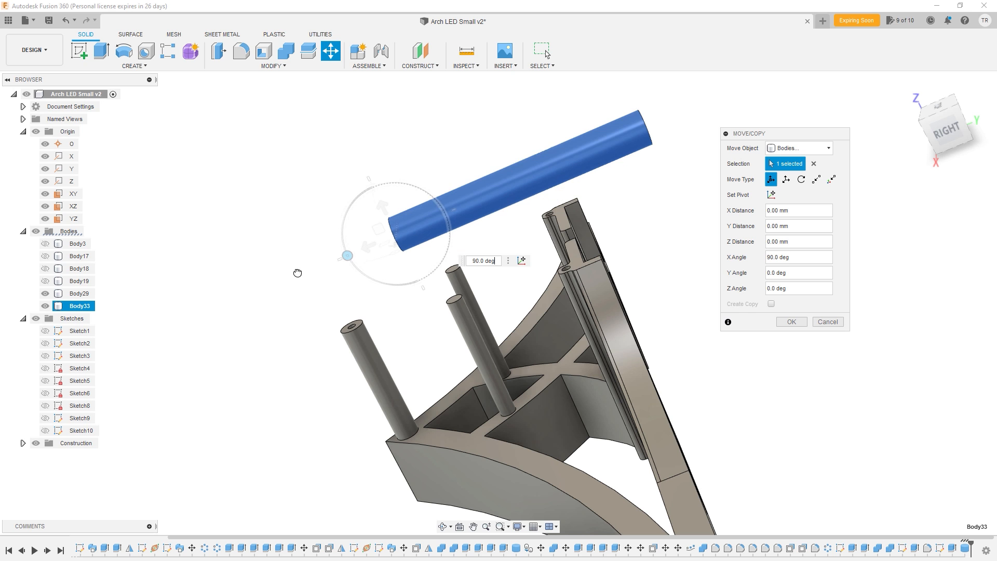
left_click_drag(385, 205, 496, 444)
- Move the cylinder 25 mm along Z, rotate it 35° about Y, and shift it sideways so it crosses both curved bands
middle_click_drag(462, 449, 532, 365)
left_click_drag(523, 338, 397, 384)
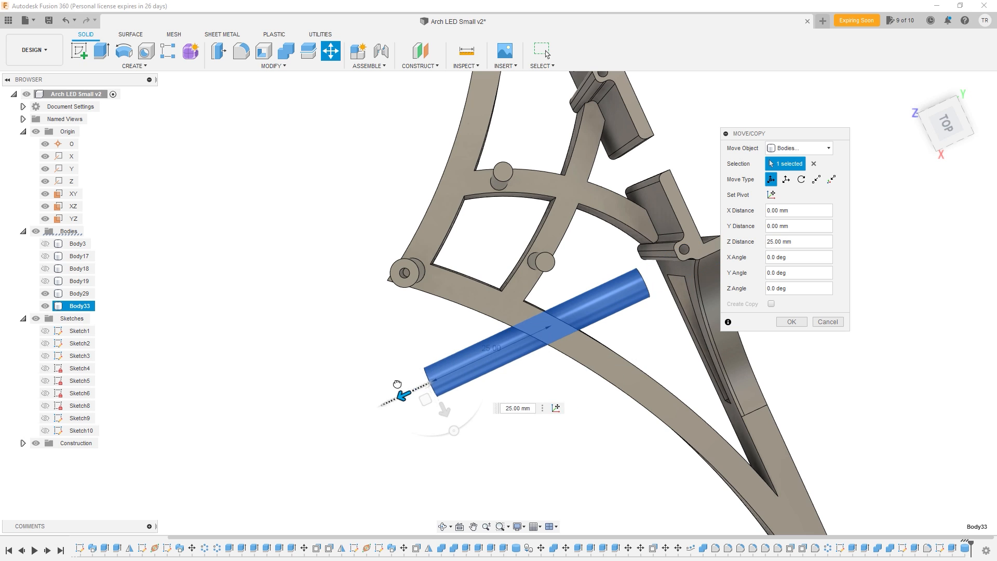
left_click_drag(454, 430, 506, 423)
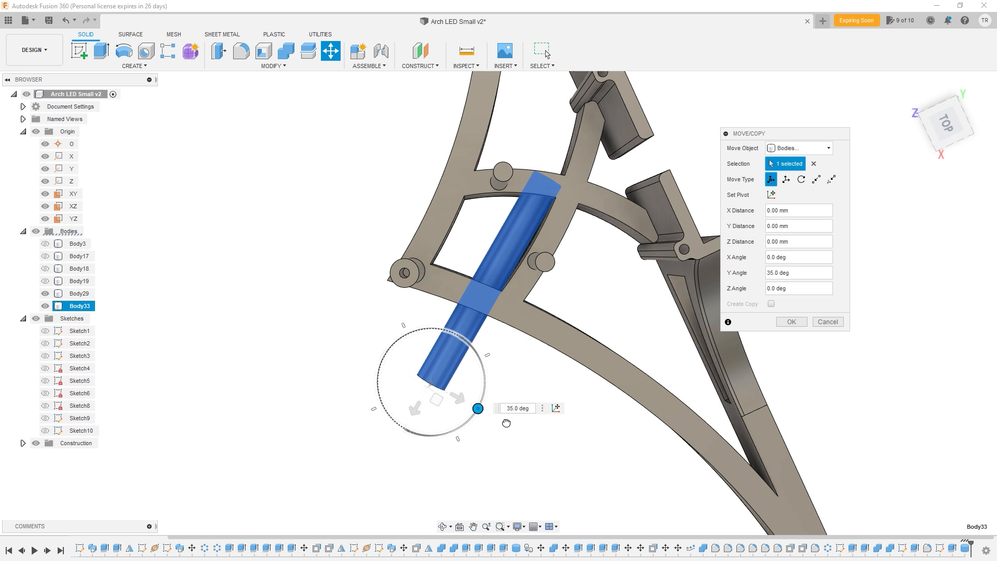
left_click_drag(441, 395, 509, 411)
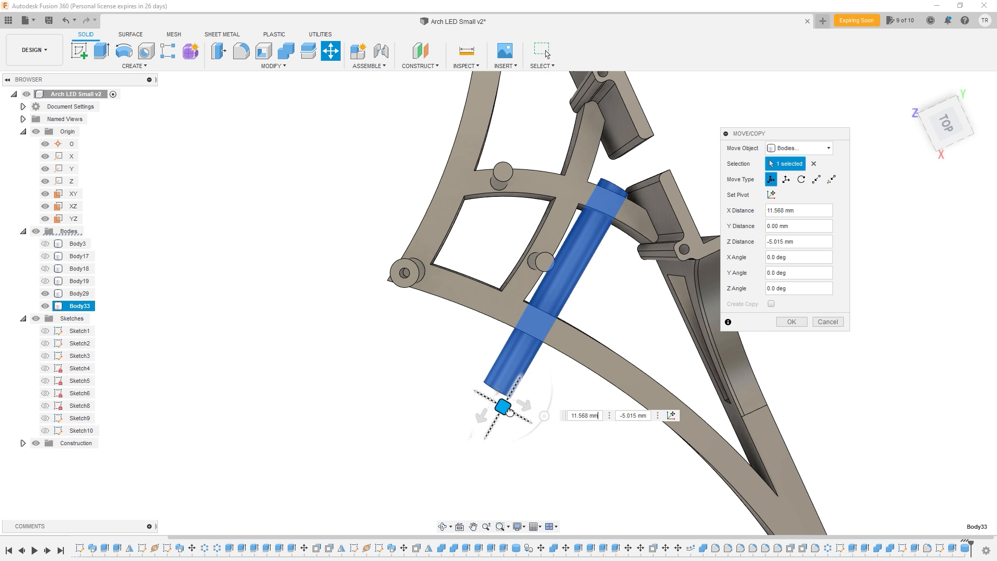
middle_click_drag(572, 410, 553, 332, "shift")
left_click_drag(525, 384, 540, 403)
- Lower the cylinder to a Y distance of -6 mm so it cuts into the undersides of the bands
middle_click_drag(544, 407, 577, 331, "shift")
mouse_move(506, 313)
middle_mouse_down("shift")
mouse_move(538, 340)
mouse_move(503, 315)
middle_mouse_up("shift")
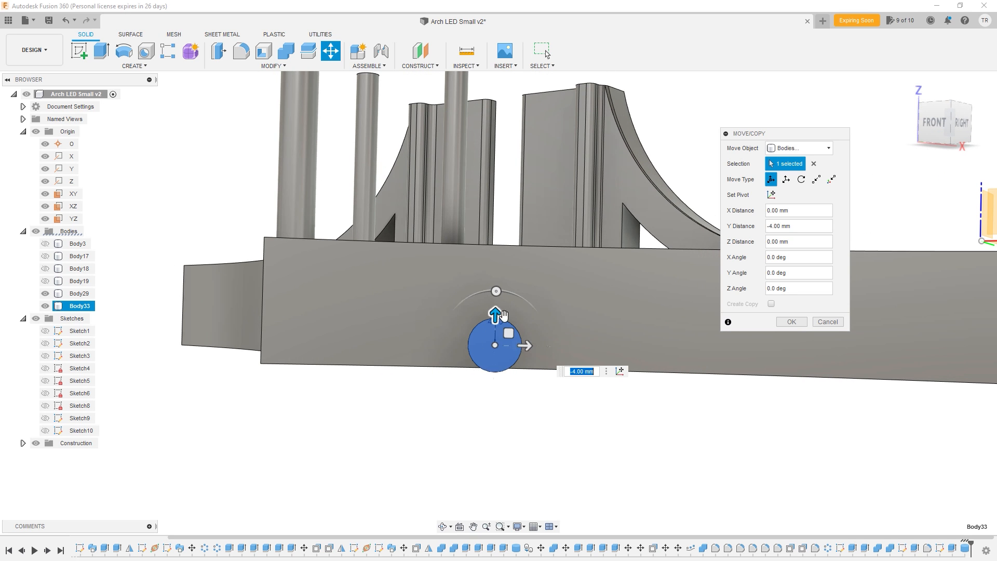
left_click_drag(496, 311, 497, 337)
middle_click_drag(497, 338, 512, 350, "shift")
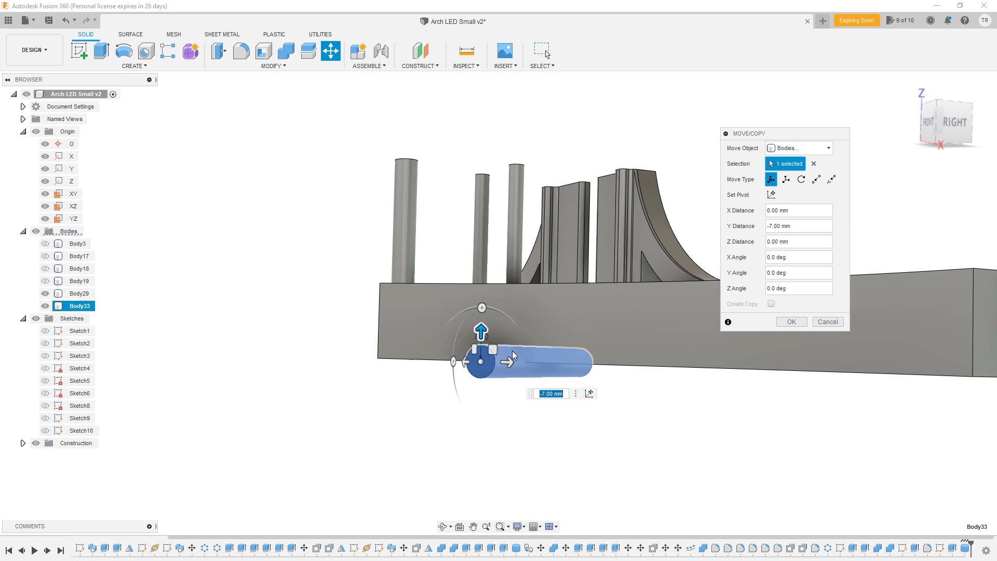
scroll(512, 350, "up", 3)
left_click_drag(454, 338, 451, 333)
middle_click_drag(452, 332, 546, 347, "shift")
middle_click_drag(690, 350, 716, 358, "shift")
middle_click_drag(638, 362, 534, 375, "shift")
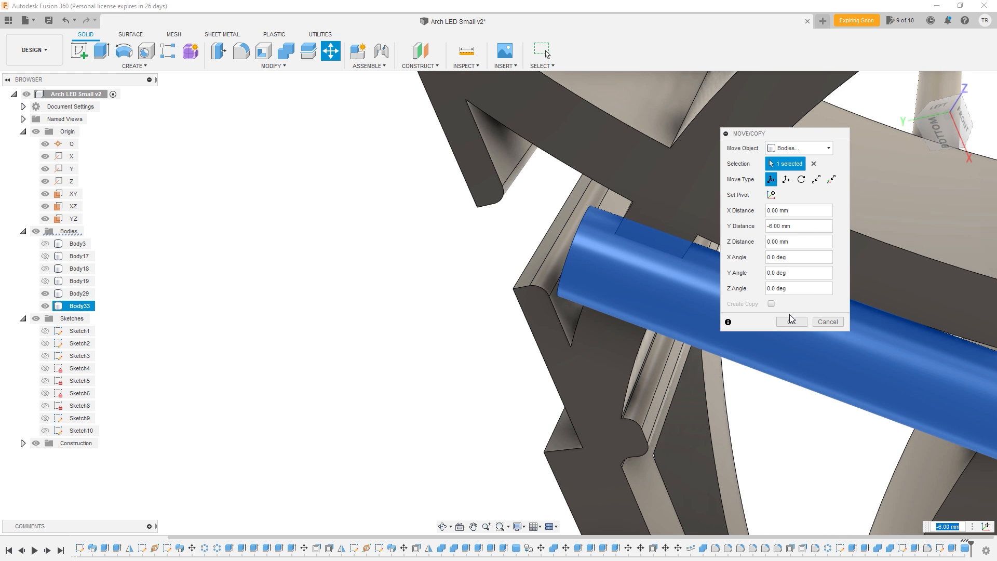
left_click(790, 321)
- Combine the base body with the cylinder as the tool body using the Cut operation, without keeping the tool
middle_click_drag(719, 325, 742, 343, "shift")
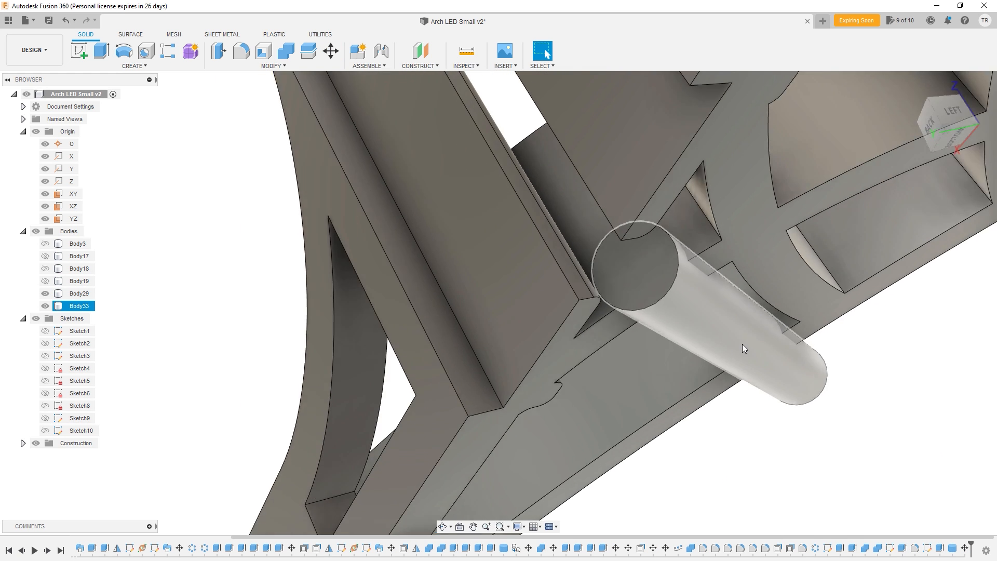
scroll(741, 343, "down", 5)
left_click(102, 294)
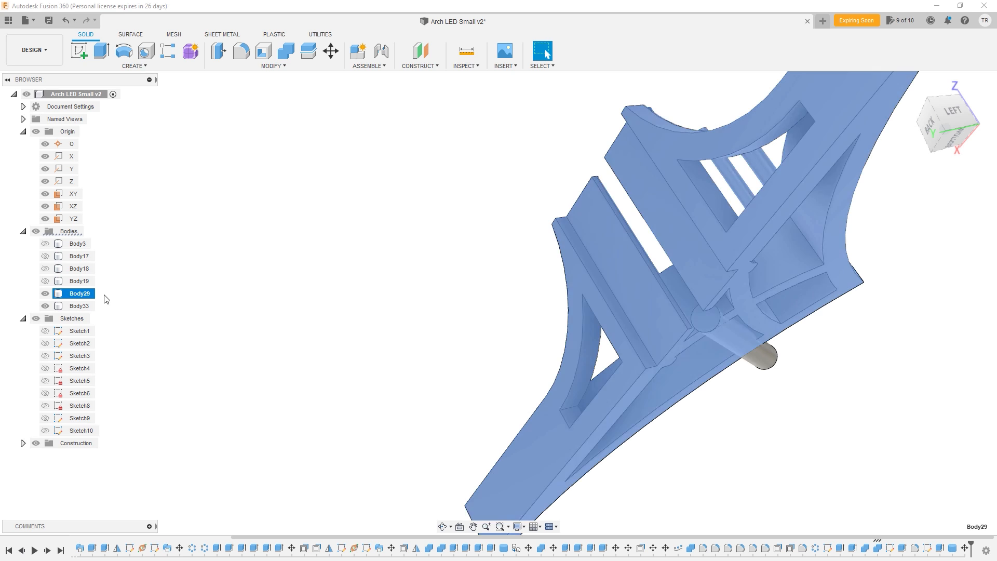
left_click(287, 52)
left_click(795, 179)
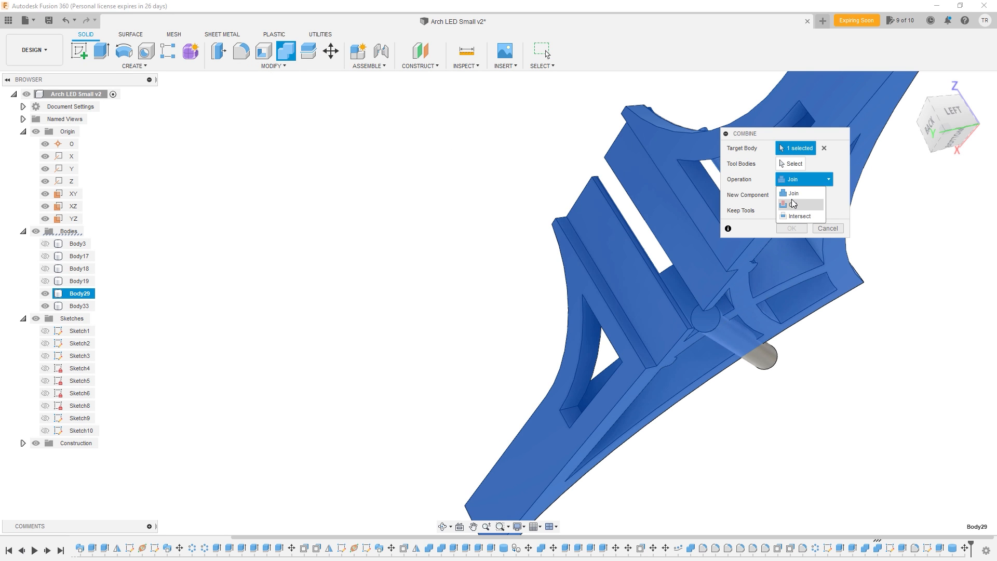
left_click(795, 204)
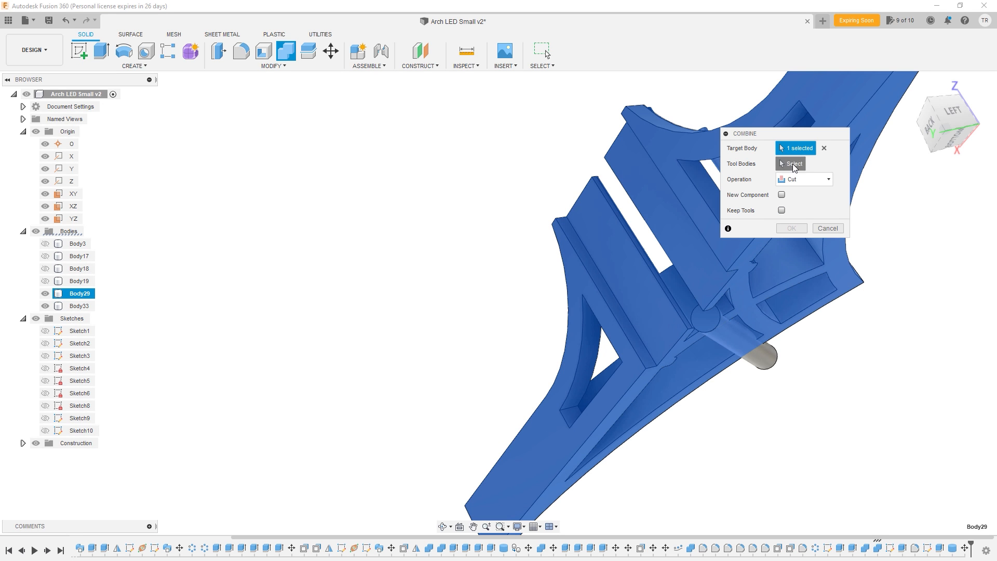
left_click(79, 306)
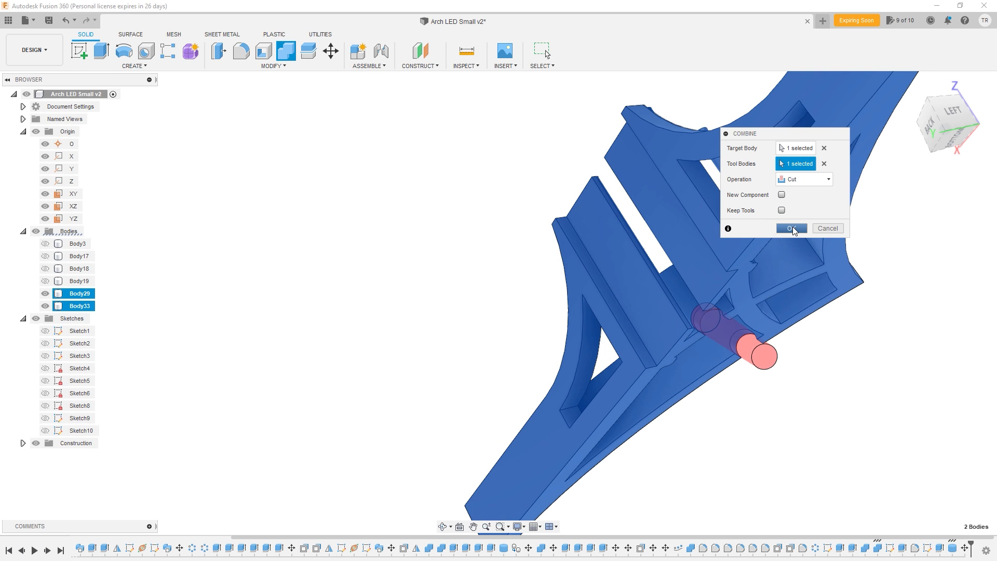
left_click(790, 228)
- Delete the narrow rounded faces along the facing long edges of the two back strips
middle_click_drag(713, 326, 485, 356, "shift")
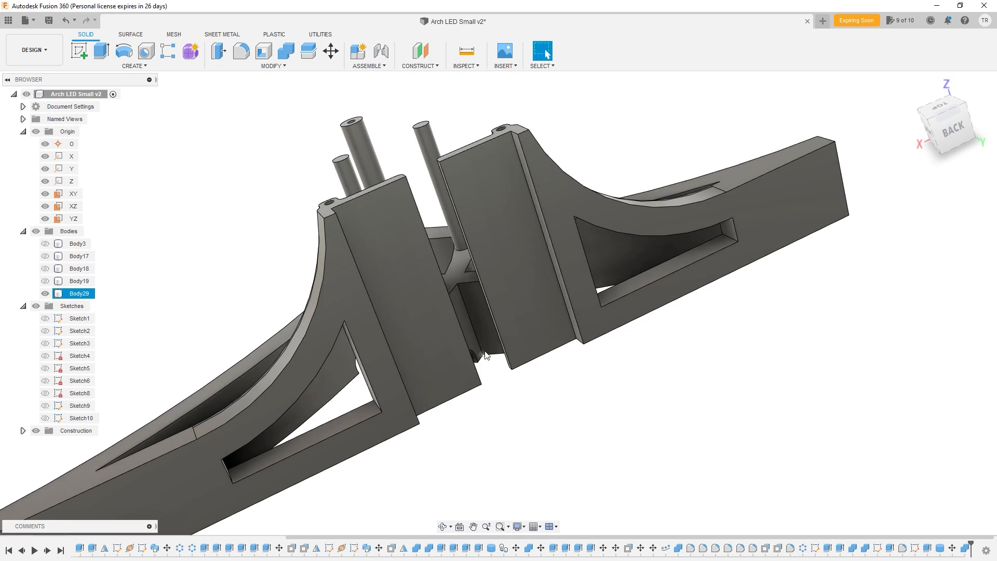
scroll(535, 365, "up", 5)
scroll(536, 365, "down", 4)
middle_click_drag(569, 372, 509, 365, "shift")
left_click(514, 372)
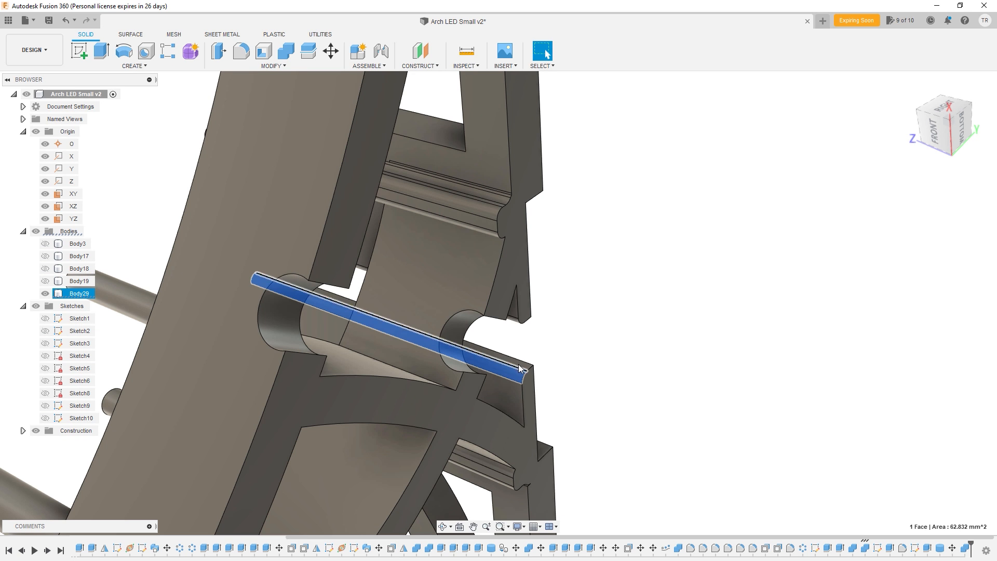
key("Delete")
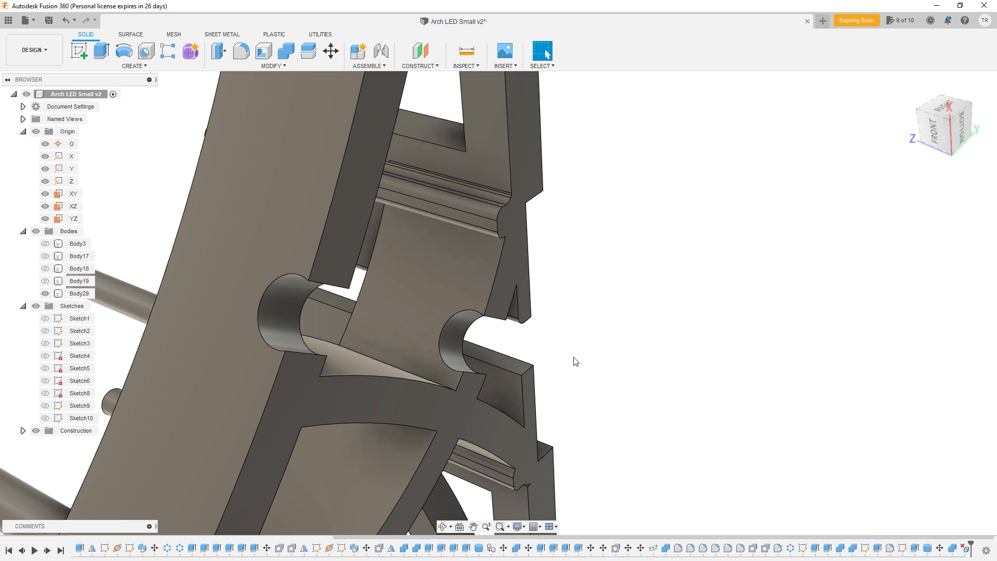
middle_click_drag(540, 347, 536, 288, "shift")
left_click(505, 330)
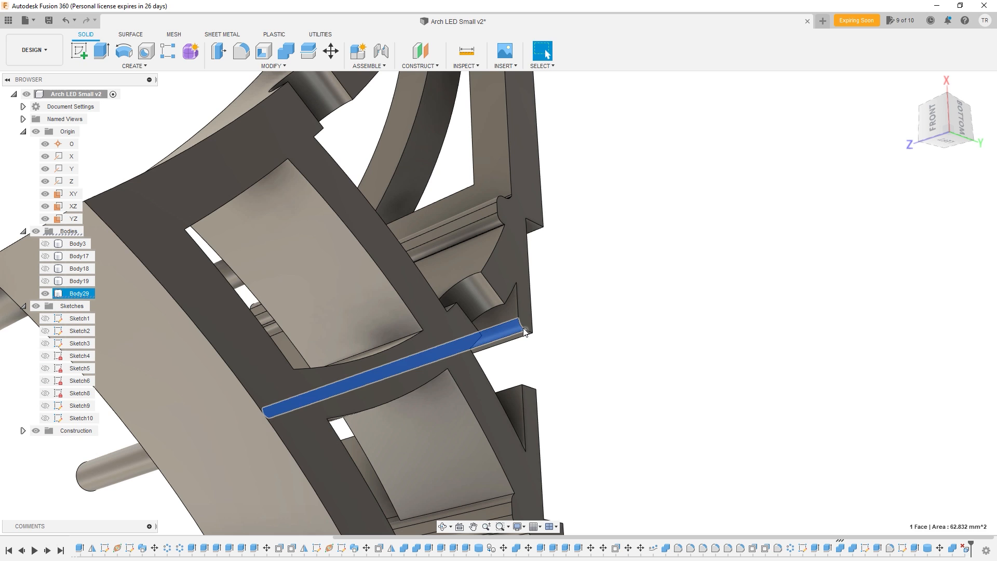
key("Delete")
middle_click_drag(563, 344, 458, 343, "shift")
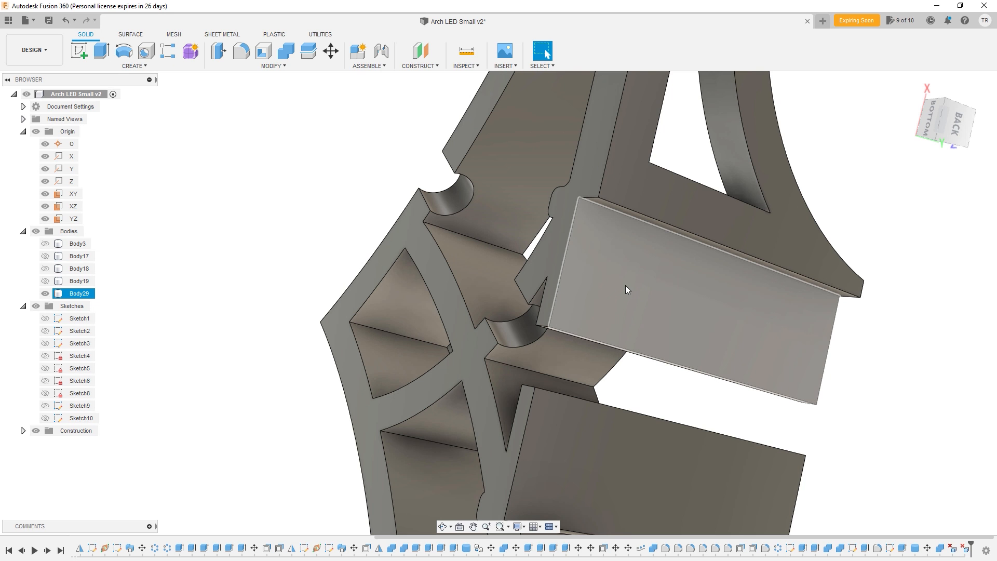
- Chamfer the lower inner corner edges of both back strips with an equal distance of 4.8 mm
middle_click_drag(613, 304, 558, 269, "shift")
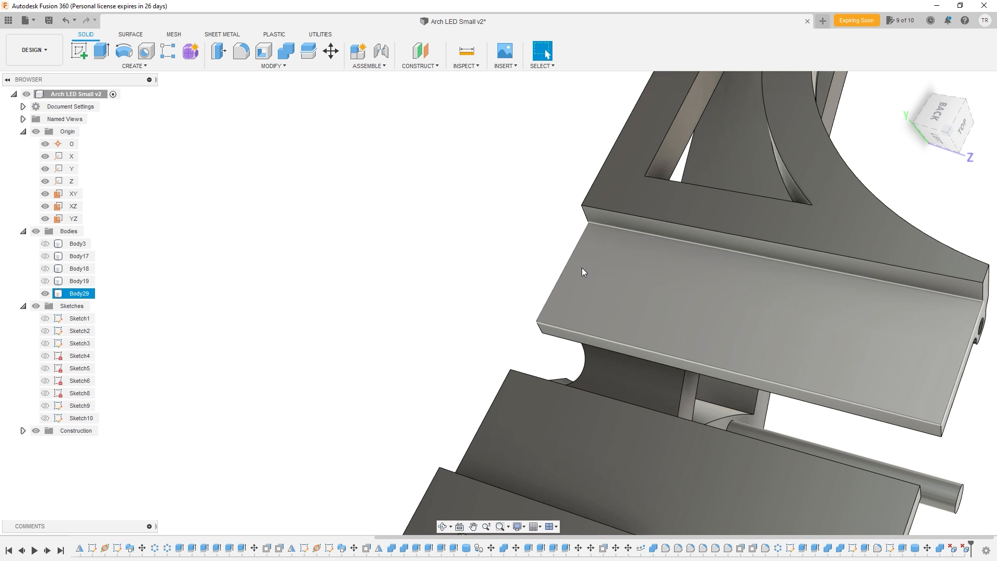
middle_click_drag(567, 333, 631, 354, "shift")
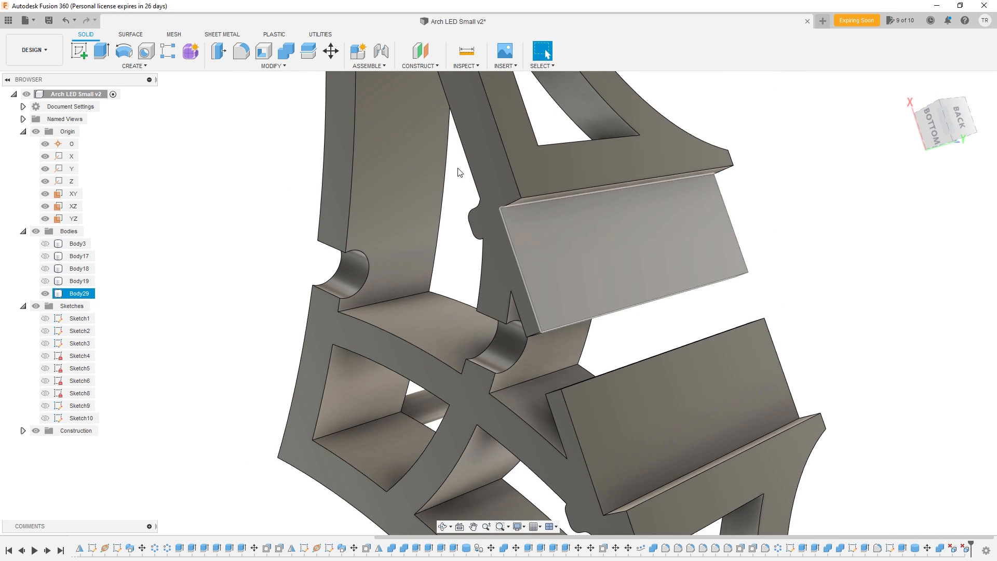
left_click(277, 68)
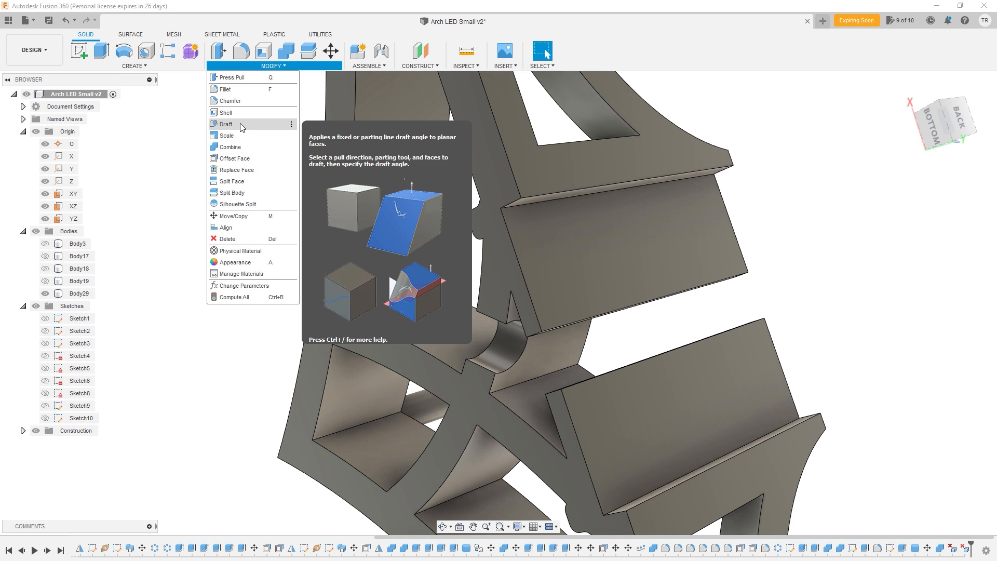
left_click(237, 103)
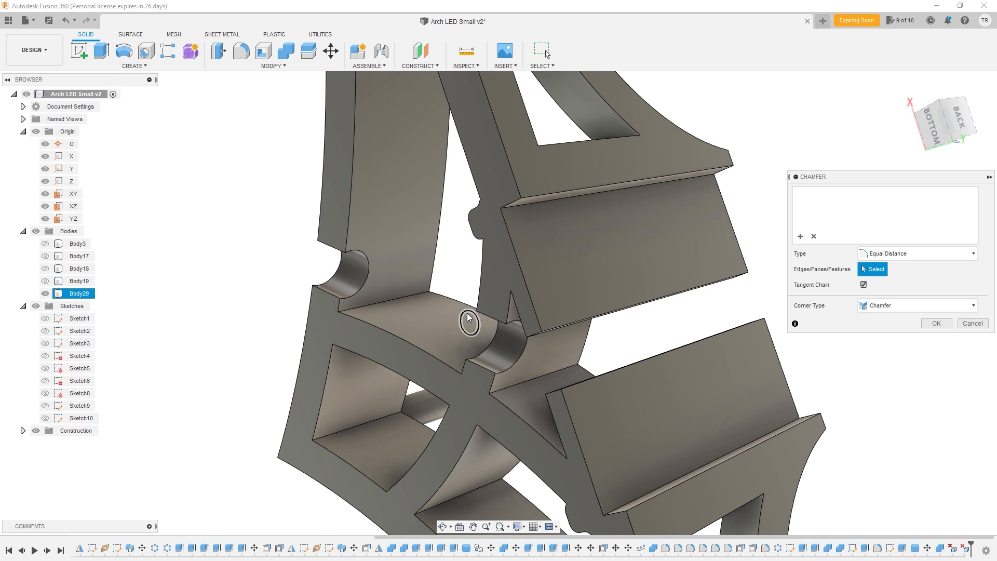
left_click(539, 337)
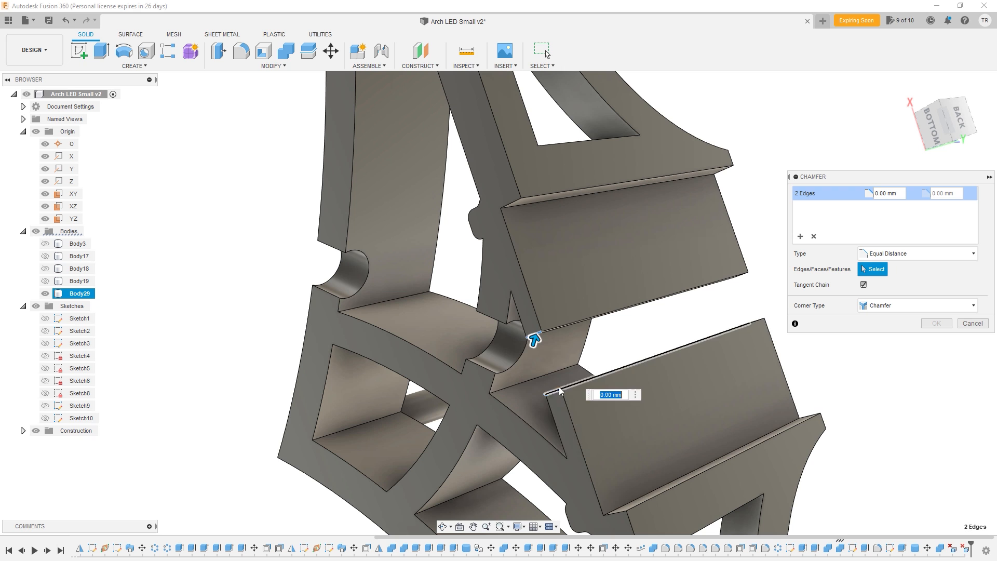
left_click_drag(533, 344, 541, 317)
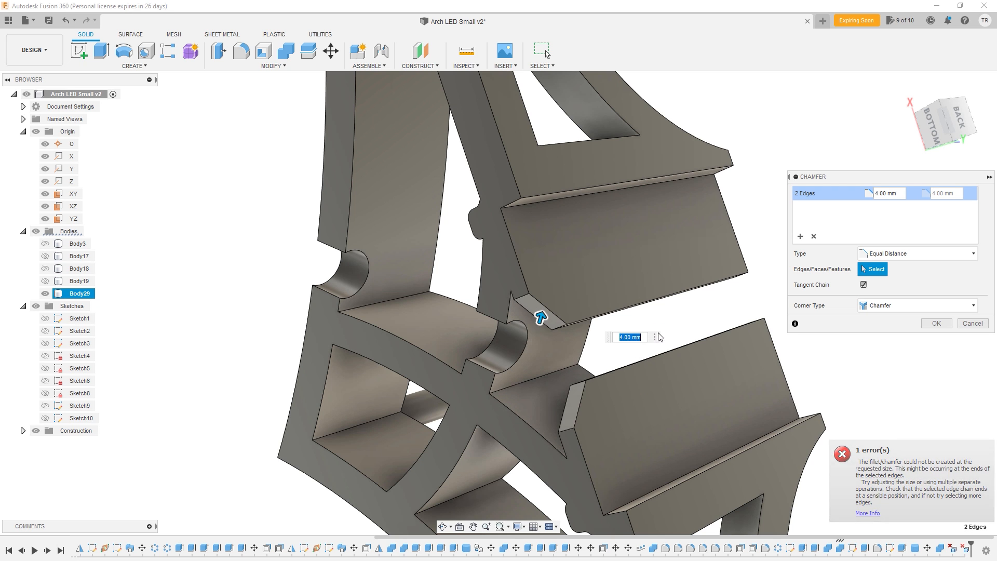
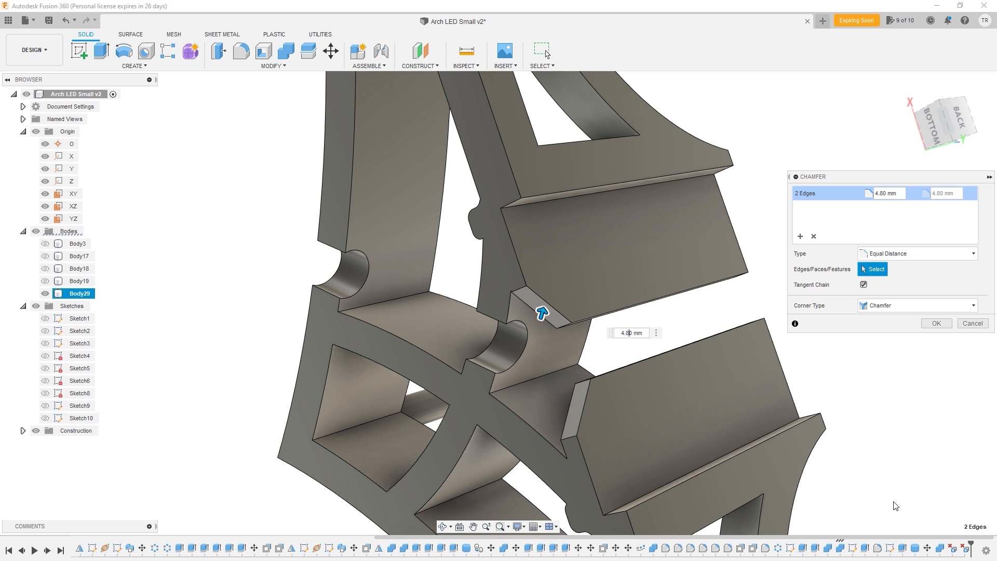
middle_click_drag(586, 349, 499, 343, "shift")
key("Return")
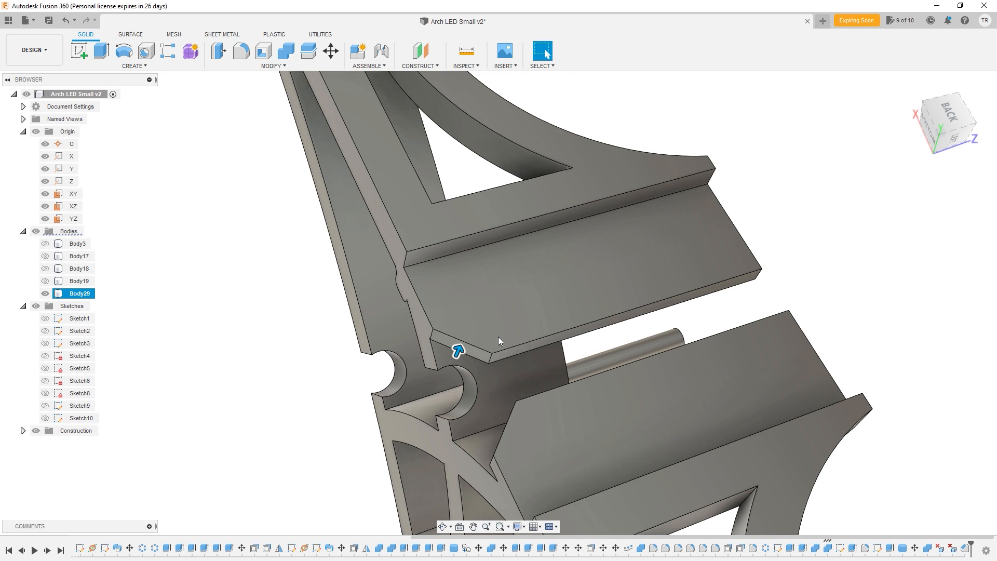
- Show the arch body and examine how it meets the base's chamfered strips from the back and the inside
middle_click_drag(578, 295, 554, 378, "shift")
scroll(554, 378, "down", 5)
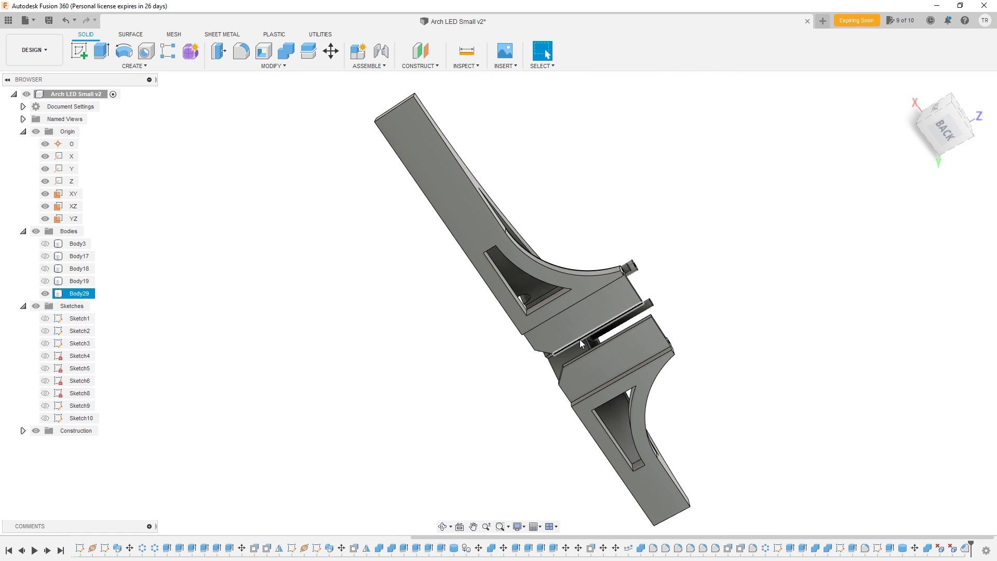
left_click(45, 281)
middle_click_drag(285, 303, 364, 286, "shift")
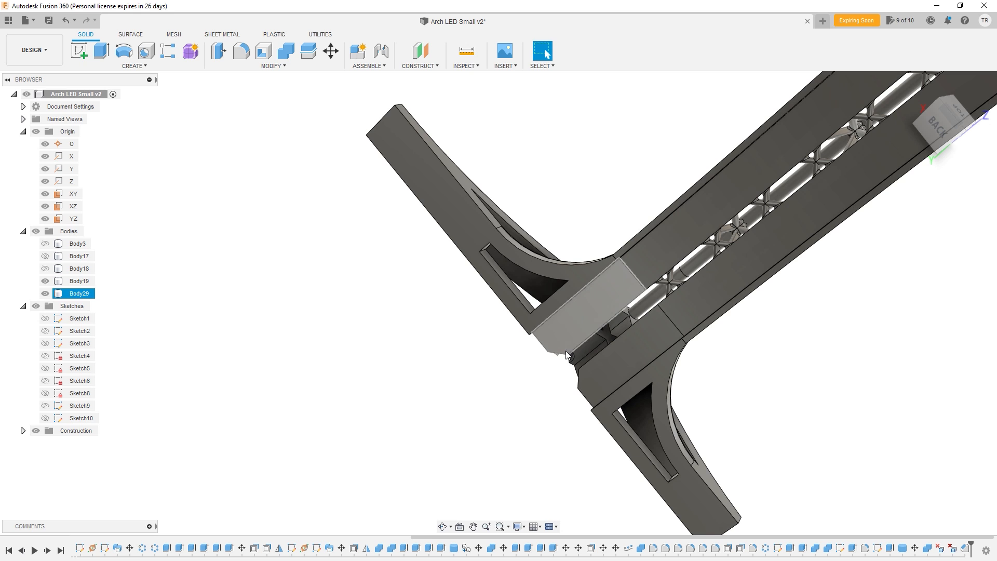
scroll(551, 364, "down", 5)
scroll(550, 363, "up", 5)
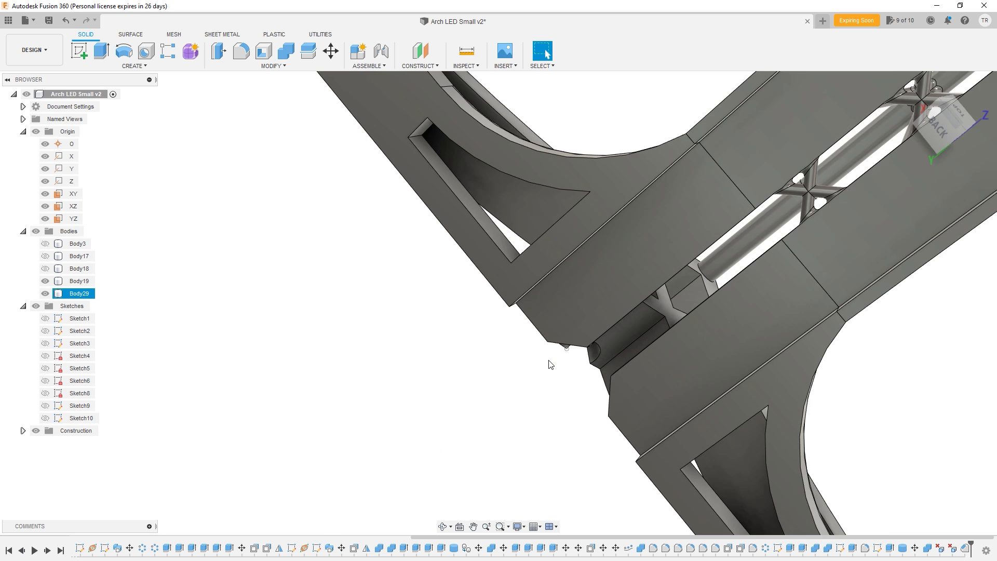
left_click(548, 363)
scroll(542, 358, "up", 5)
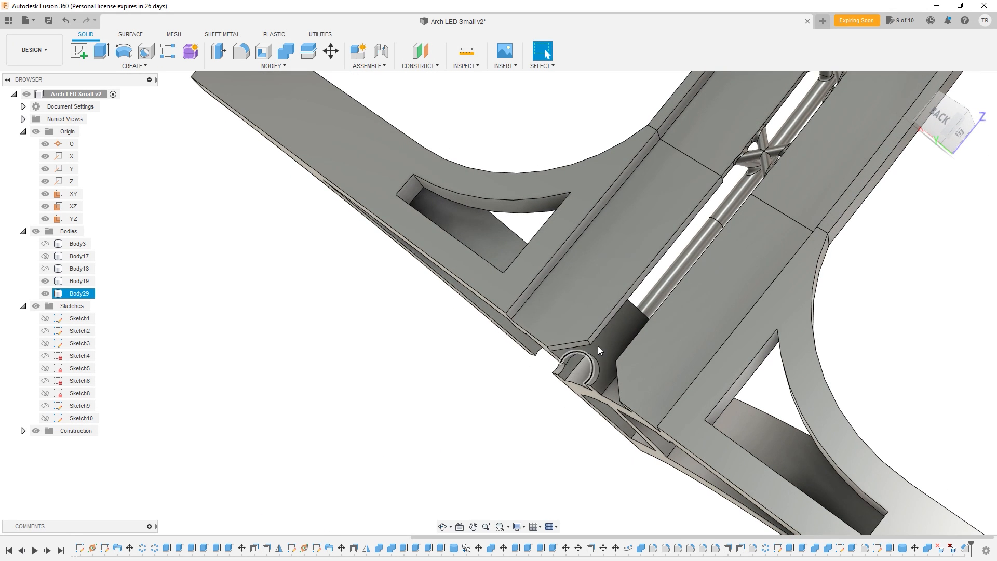
middle_click_drag(590, 367, 544, 329, "shift")
middle_click_drag(516, 366, 499, 374, "shift")
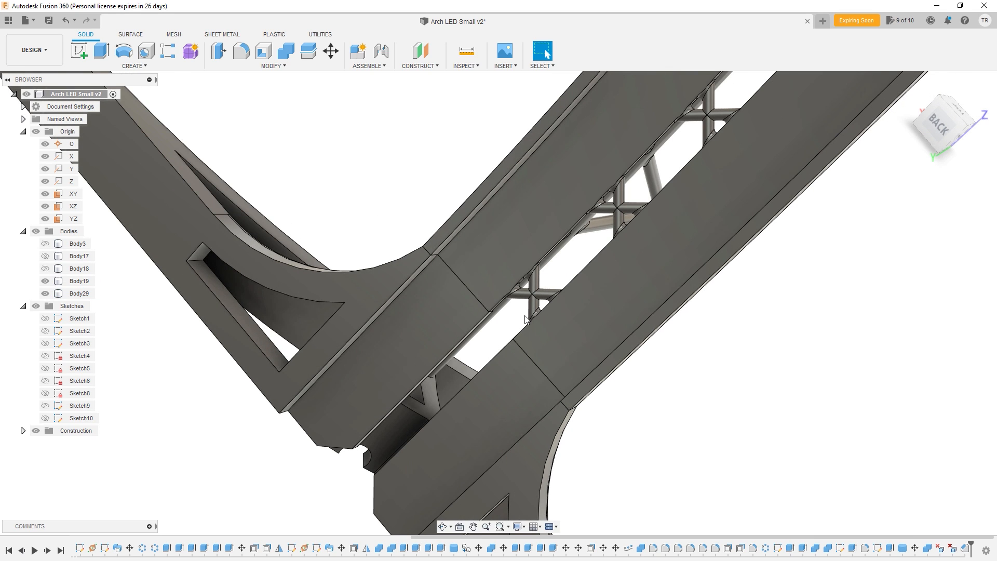
middle_click_drag(467, 322, 515, 318, "shift")
scroll(459, 314, "up", 3)
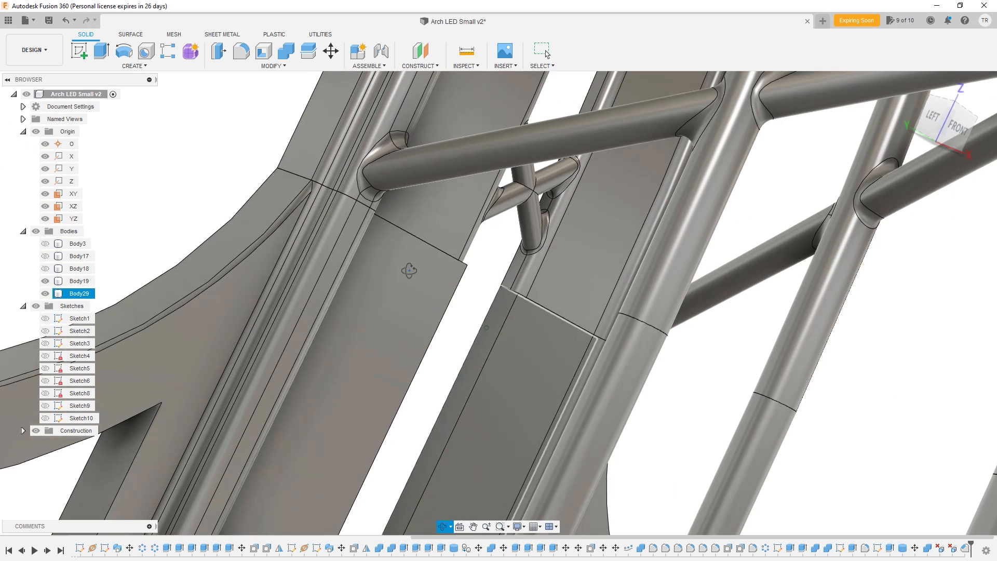
- Fillet the facing long edges of the two back strips with a constant radius
left_click(236, 56)
left_click(447, 312)
left_click(498, 337)
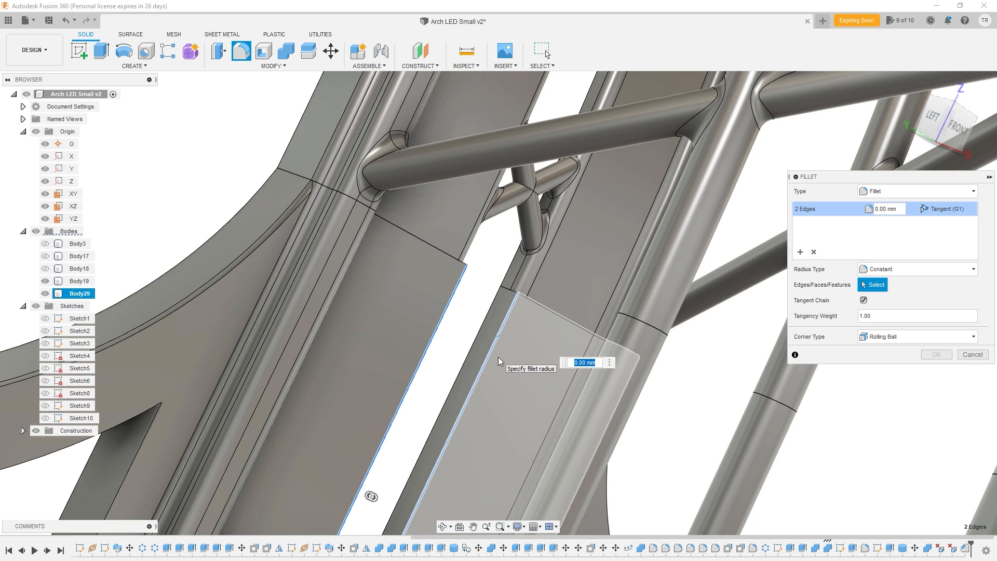
key("Return")
scroll(445, 362, "down", 5)
middle_click_drag(445, 362, 377, 343, "shift")
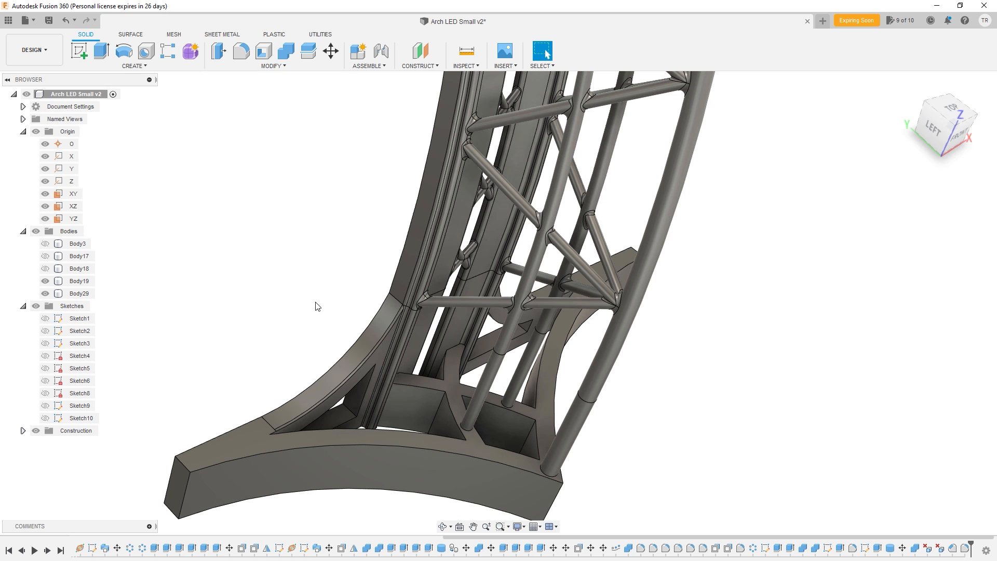
- Hide the arch body and fillet the upper end edges of both base arms with a 12.5 mm radius
mouse_move(285, 320)
middle_mouse_down("shift")
mouse_move(169, 262)
mouse_move(546, 53)
middle_mouse_up("shift")
middle_click_drag(201, 286, 285, 311, "shift")
middle_click_drag(285, 312, 288, 155, "shift")
middle_click_drag(290, 220, 289, 242, "shift")
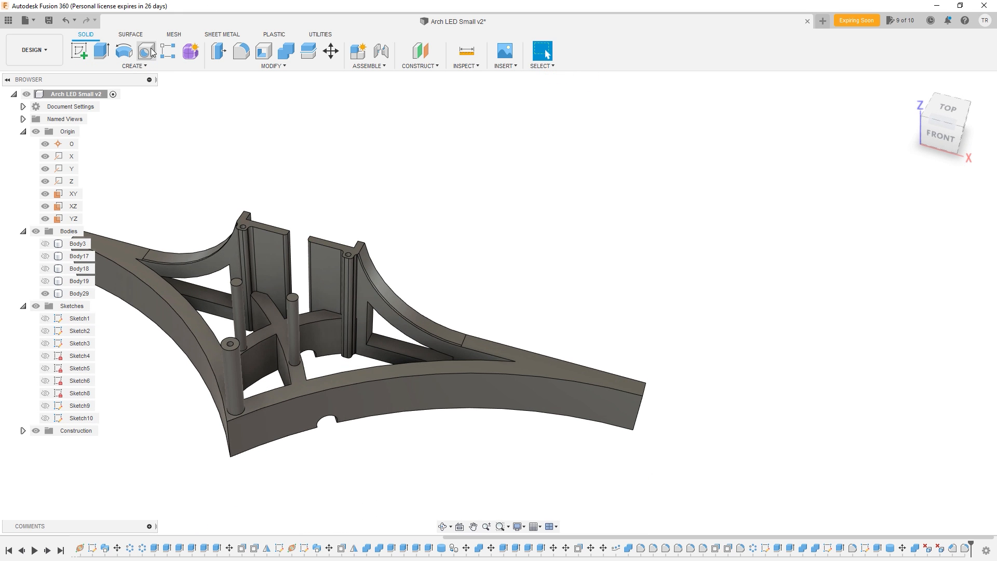
left_click(246, 55)
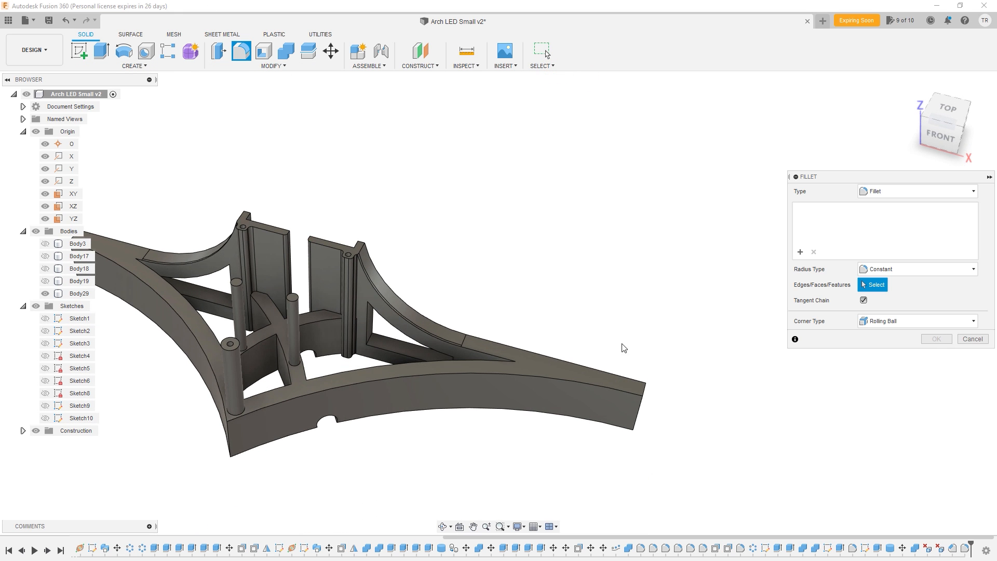
left_click(647, 391)
middle_click_drag(519, 362, 633, 376)
left_click(181, 250)
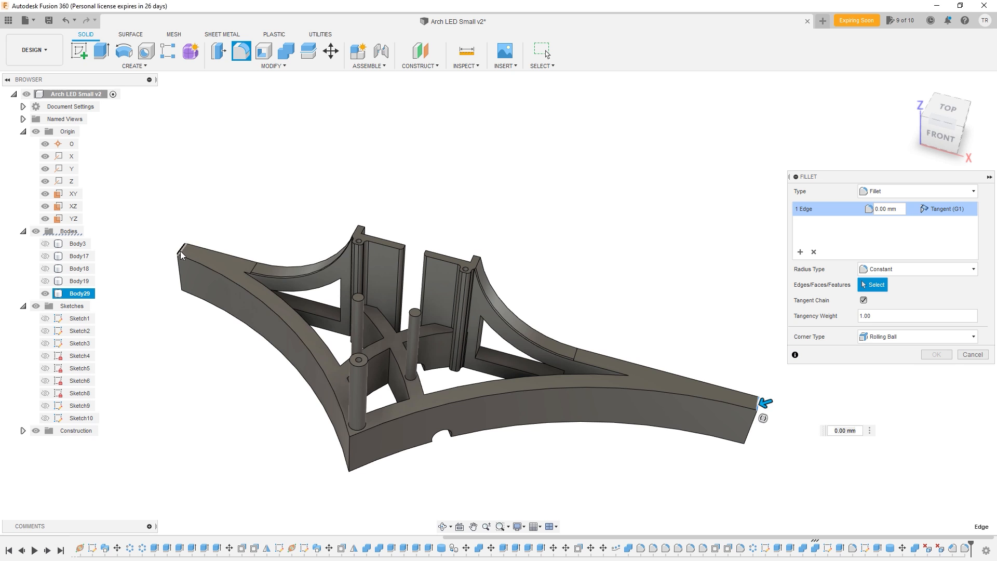
left_click_drag(175, 244, 192, 258)
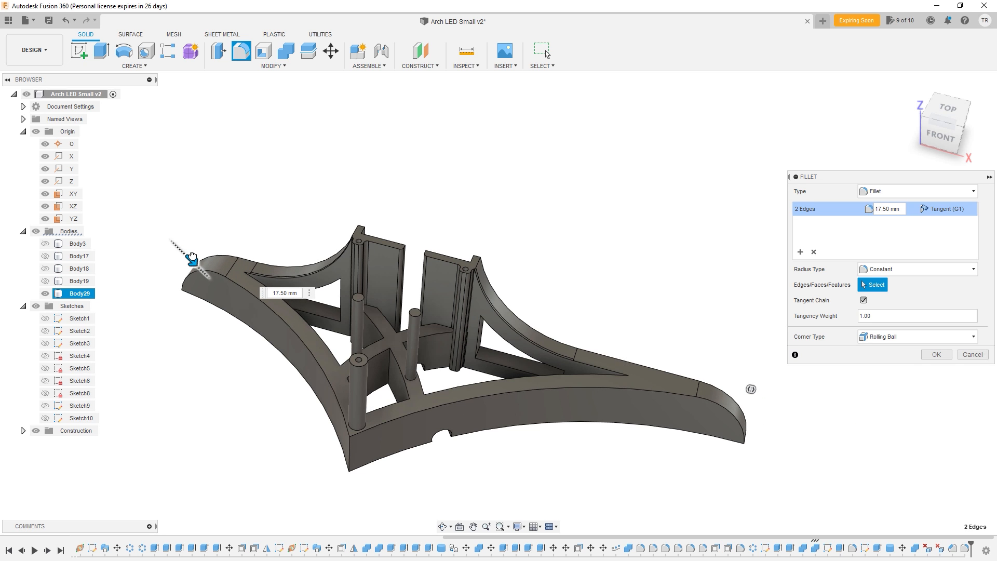
middle_click_drag(751, 389, 667, 344, "shift")
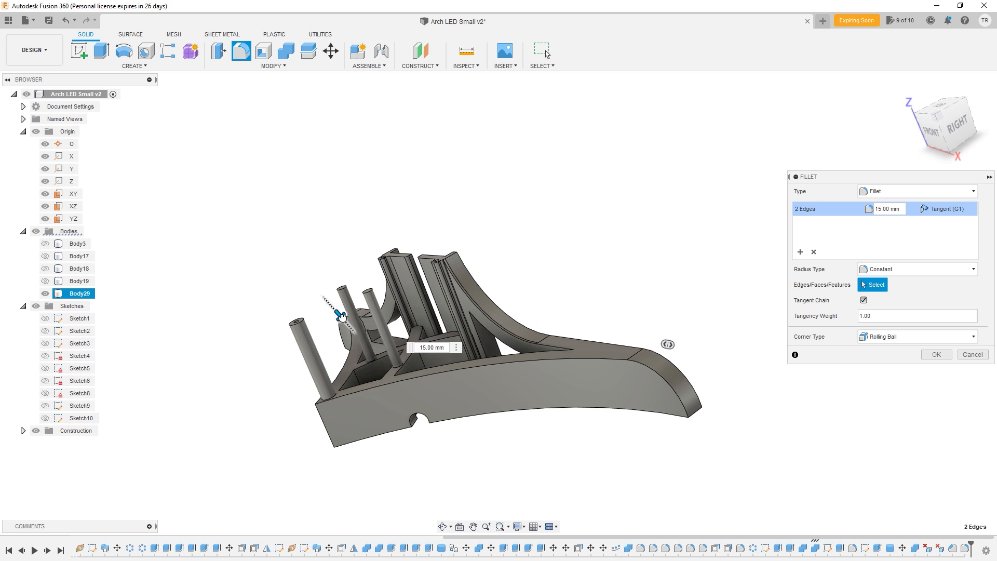
left_click_drag(341, 312, 338, 312)
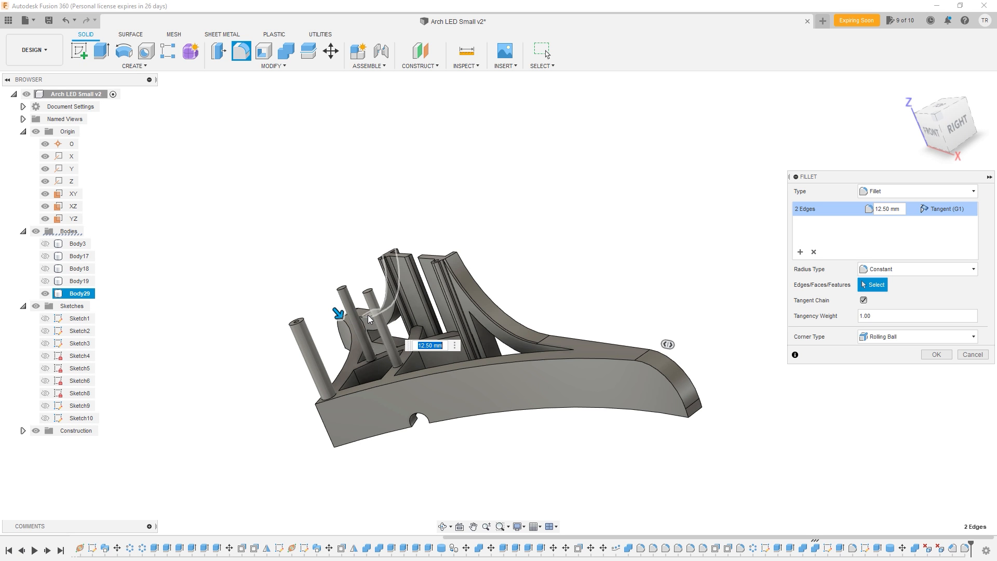
key("Return")
- Fillet the vertical edge at the base's front corner, where the two arms meet, with a 2.5 mm radius
scroll(493, 425, "down", 2)
scroll(481, 431, "up", 3)
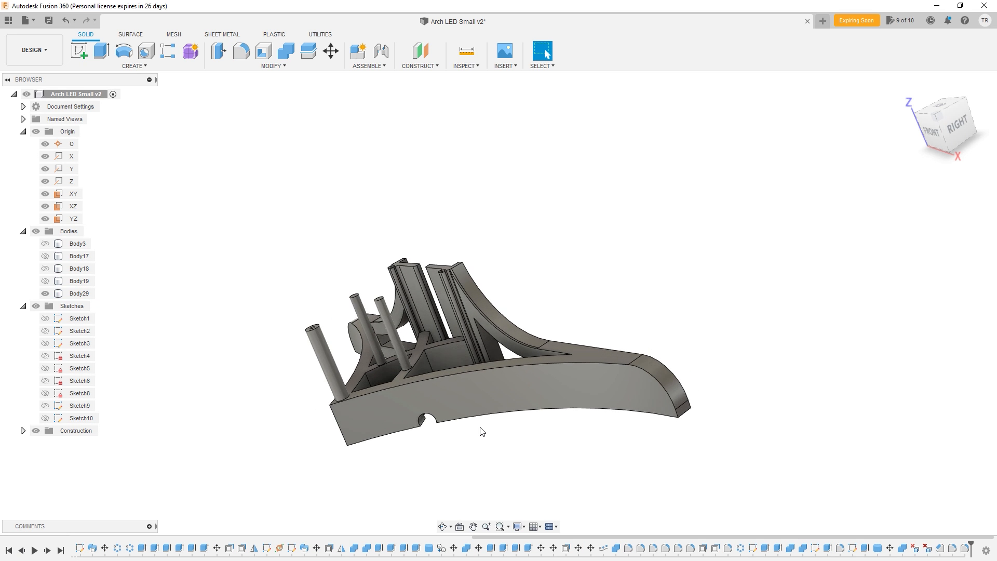
middle_click_drag(303, 428, 375, 445, "shift")
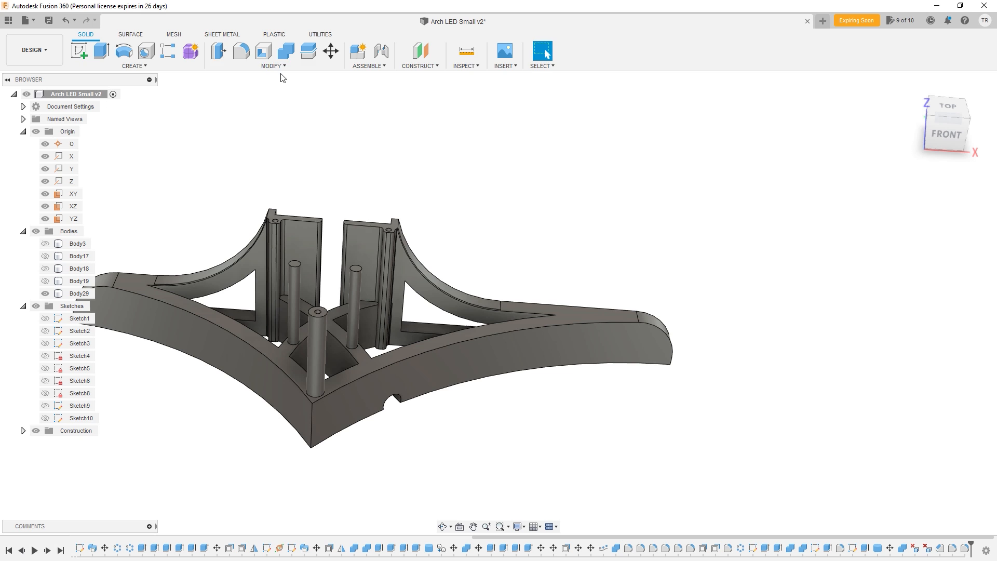
left_click(212, 59)
left_click(312, 432)
left_click(312, 432)
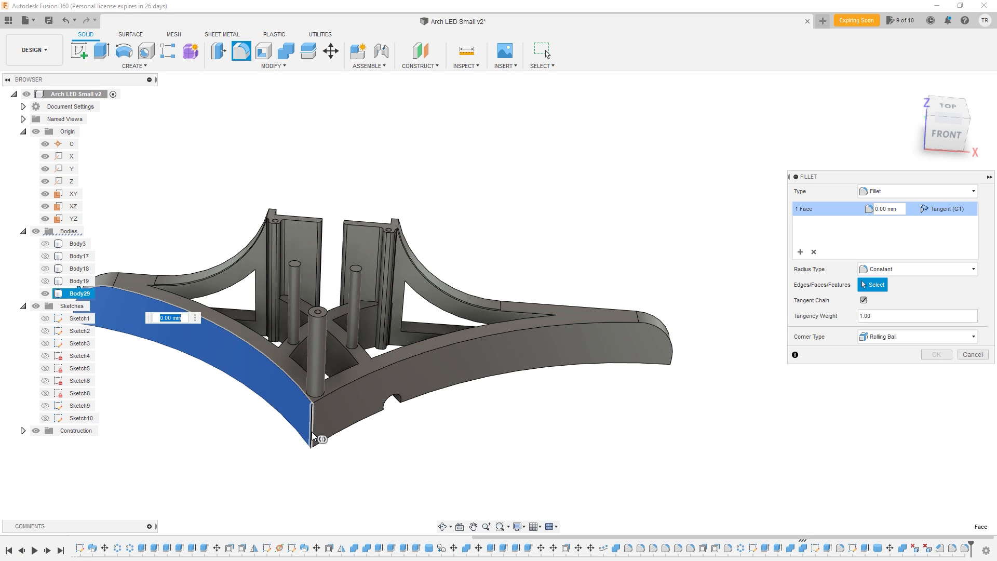
left_click(311, 434)
left_click(313, 430)
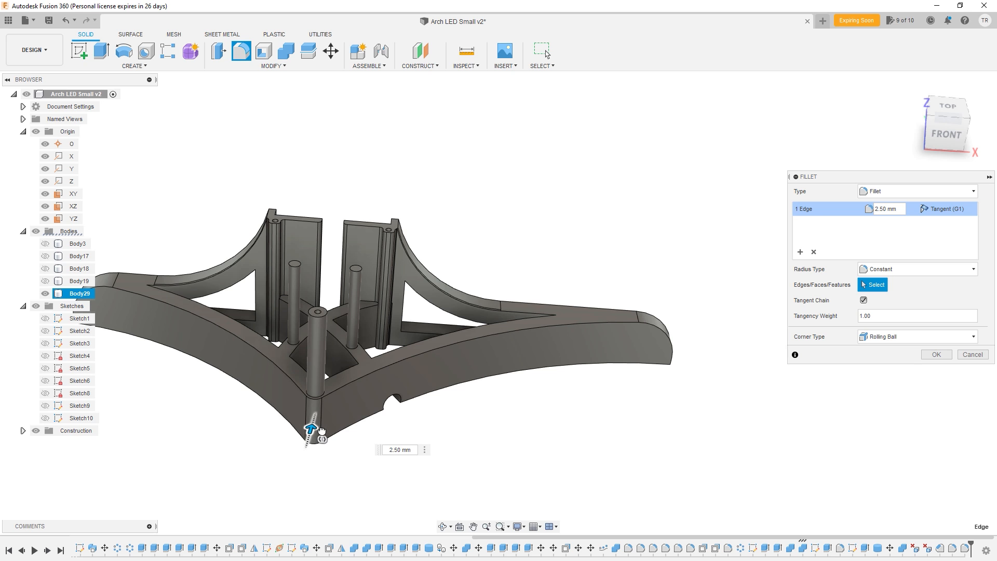
key("Return")
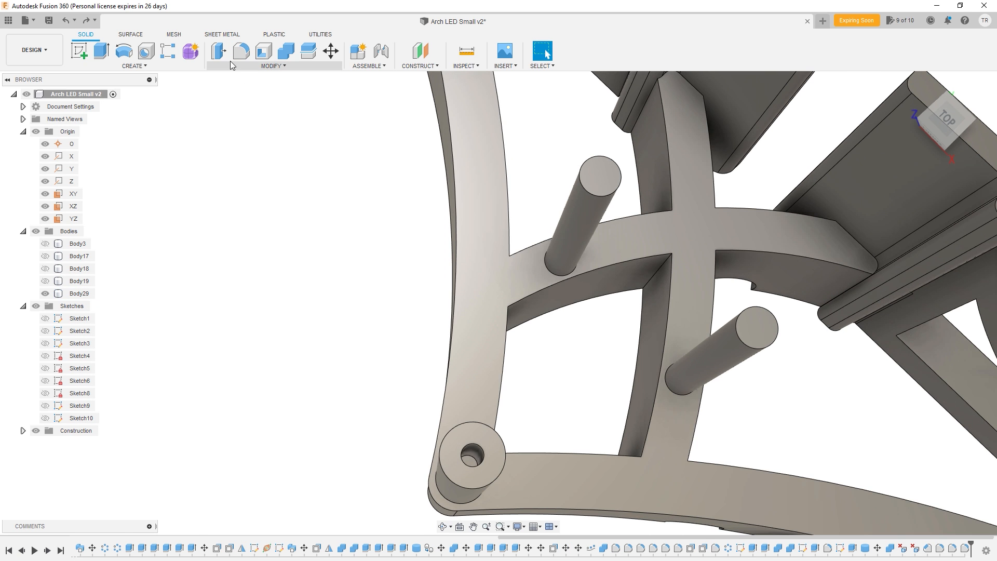
left_click(241, 51)
left_click(553, 276)
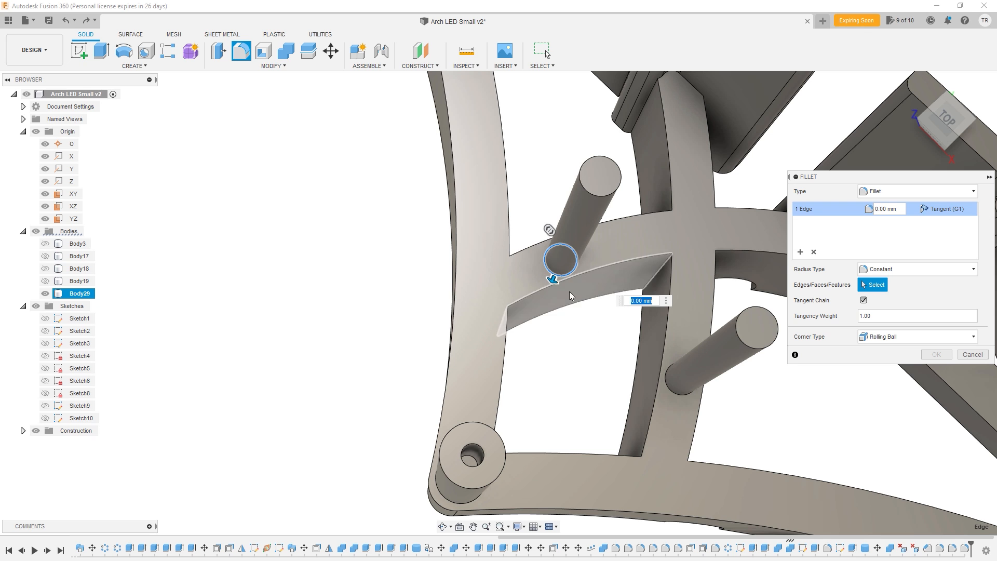
left_click_drag(551, 277, 552, 283)
key("Return")
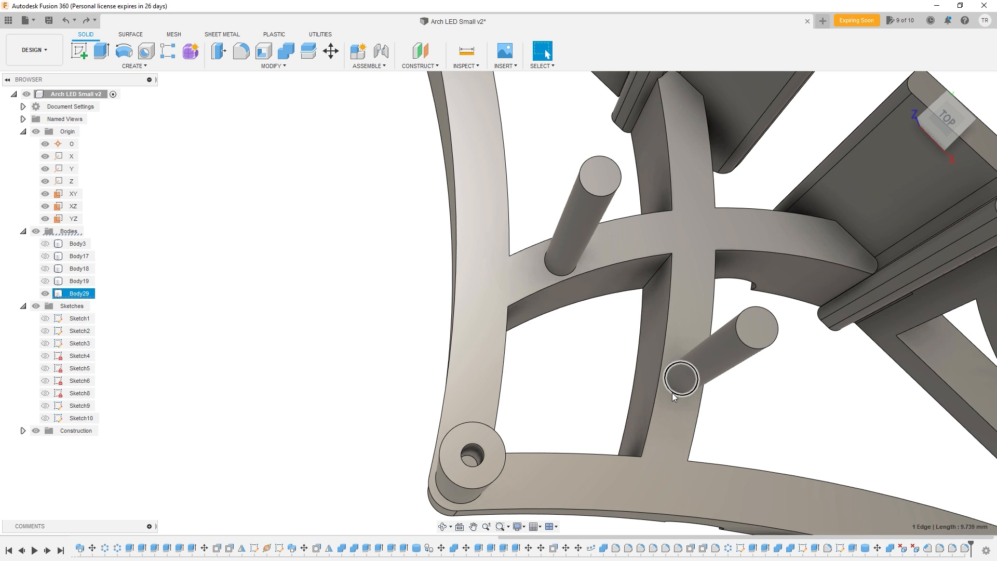
- Fillet the circular edges where the three round posts meet the base with a constant radius
left_click(565, 278)
middle_click_drag(547, 414, 536, 416, "shift")
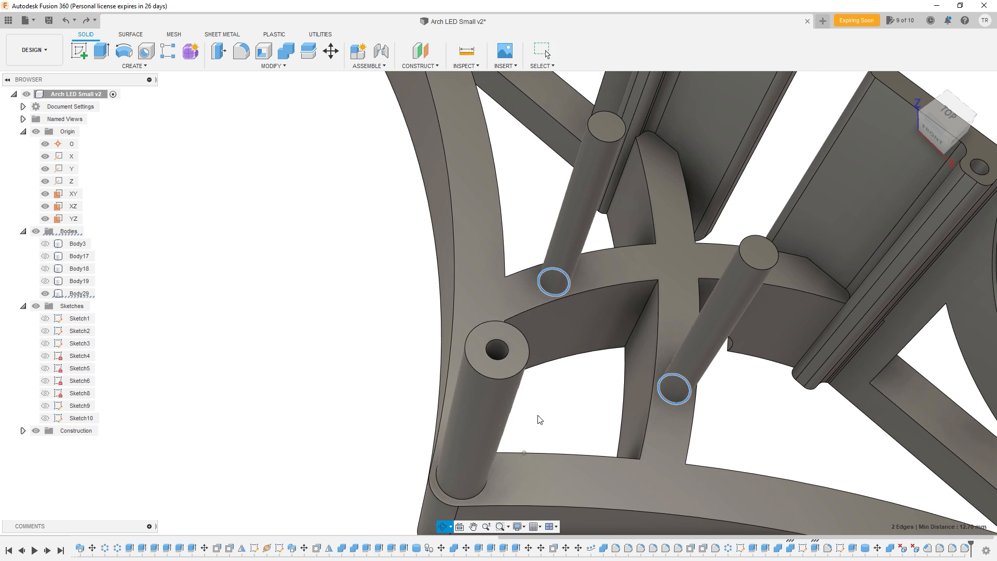
left_click(485, 498)
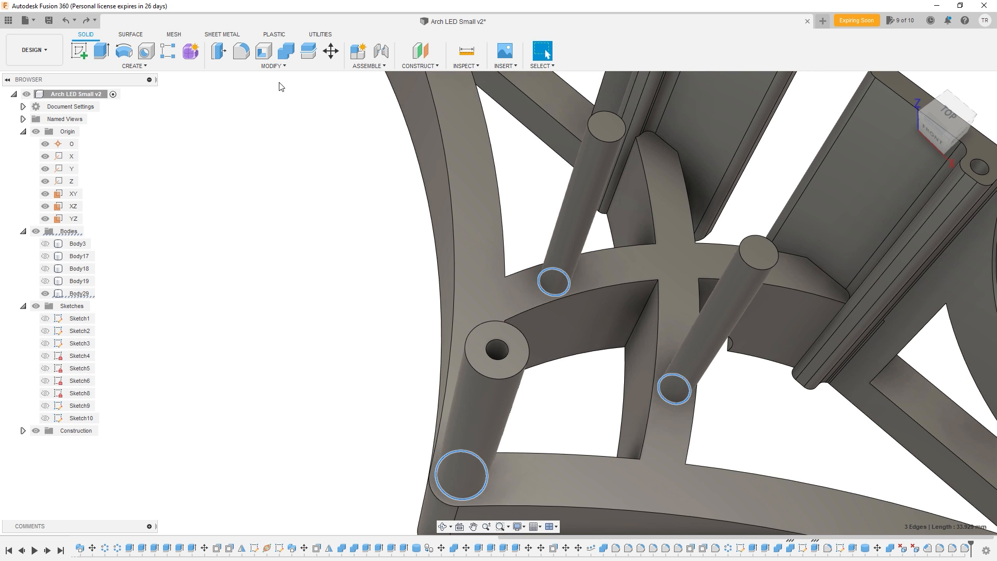
left_click(242, 51)
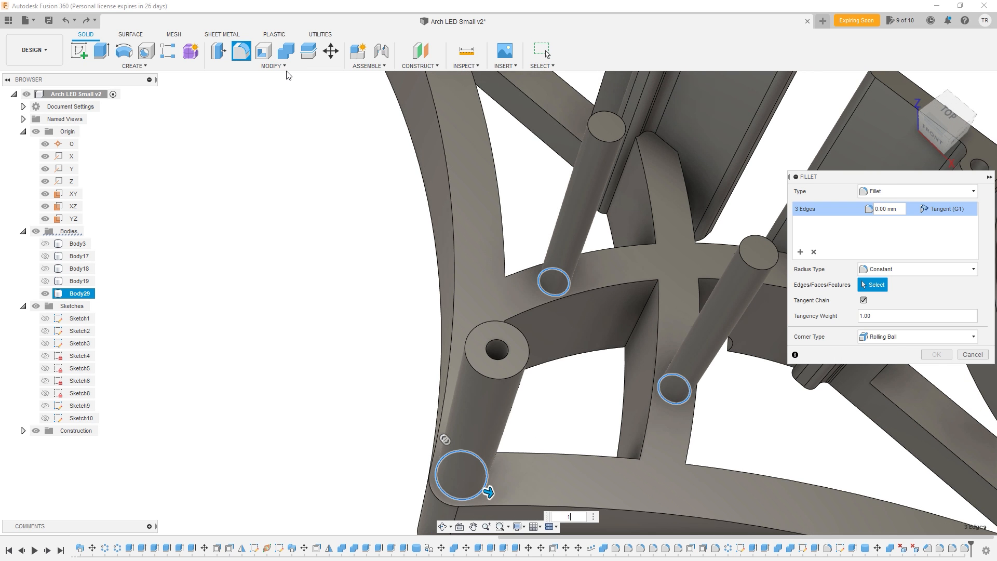
key("Return")
- Fillet the upper edges around the front opening between the three posts with a 1 mm radius
left_click(241, 51)
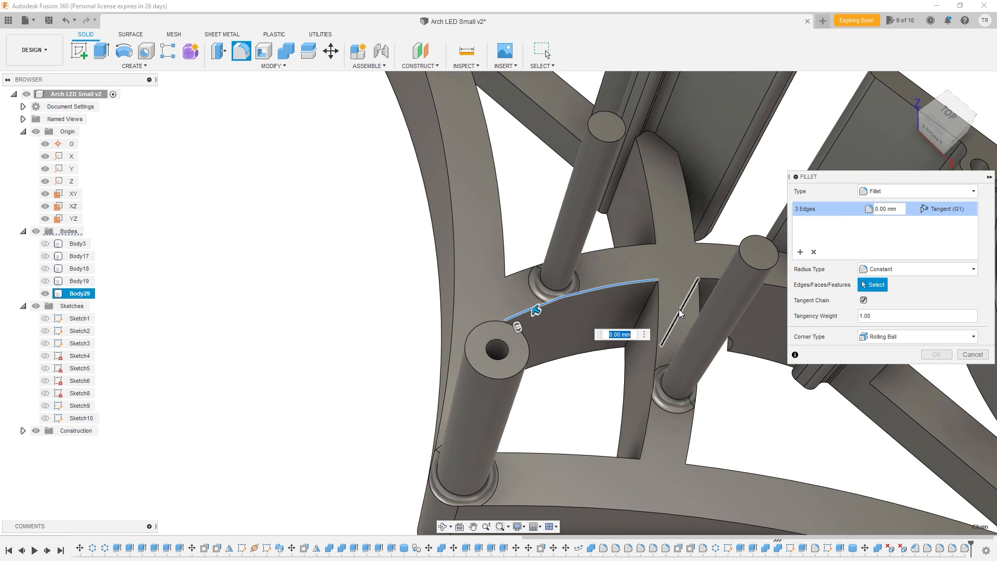
left_click(644, 410)
left_click(610, 459)
middle_click_drag(610, 459, 582, 393, "shift")
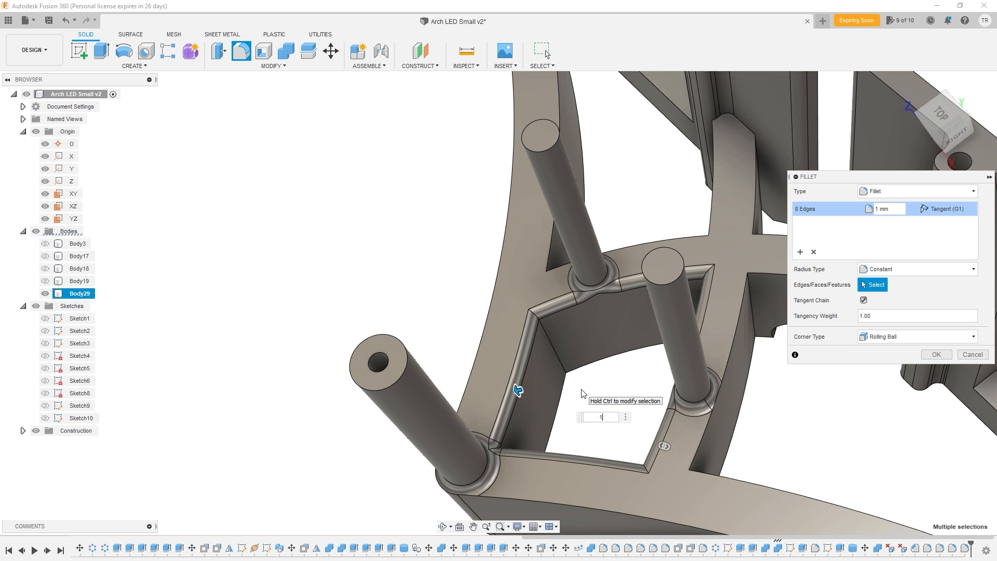
key("Return")
- Fillet the outer upper edge chain running along both arms and around the front corner with a 1 mm radius
middle_click_drag(581, 393, 502, 427)
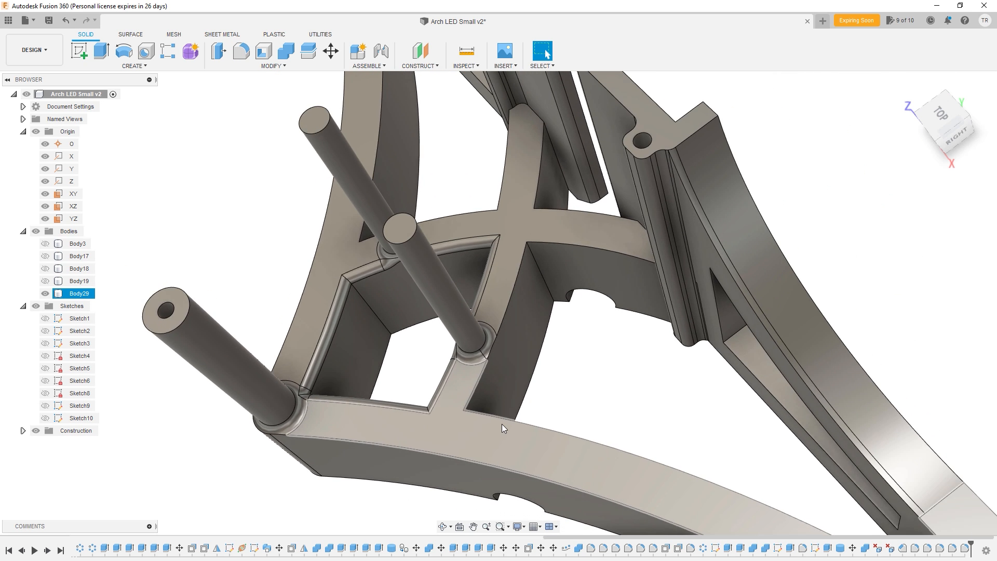
scroll(502, 427, "down", 2)
left_click(241, 50)
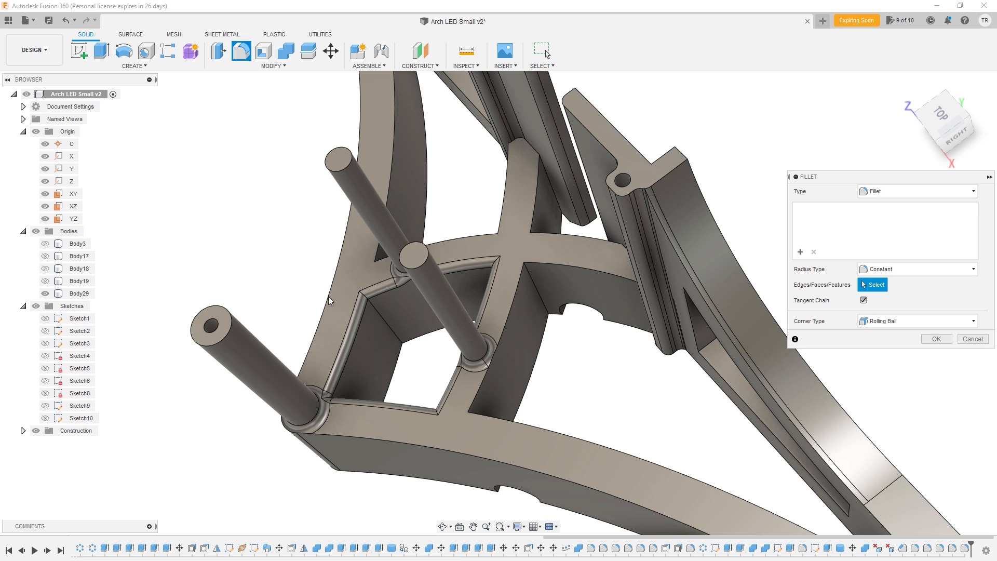
left_click(329, 297)
scroll(506, 364, "down", 1)
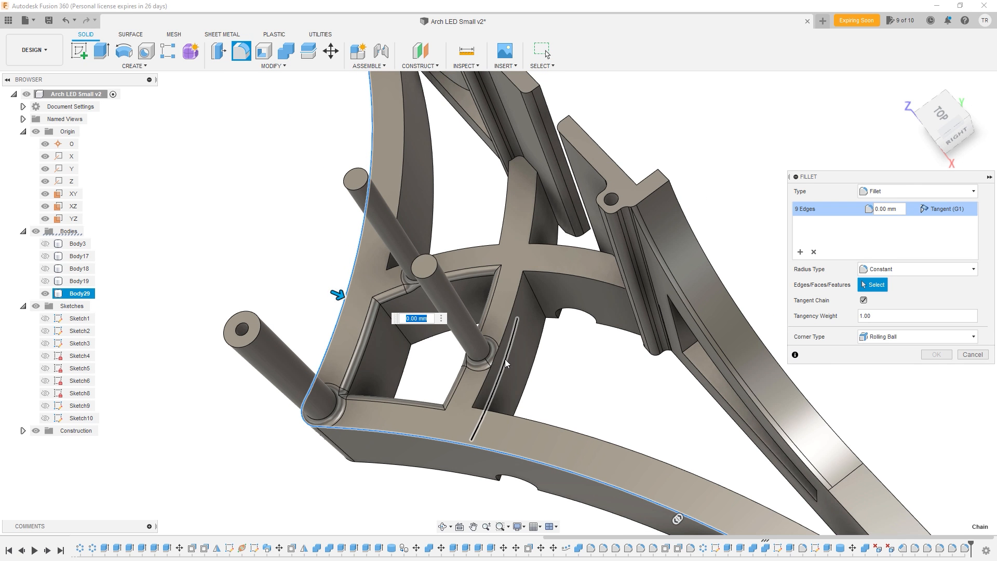
type("1")
middle_click_drag(501, 360, 267, 320, "shift")
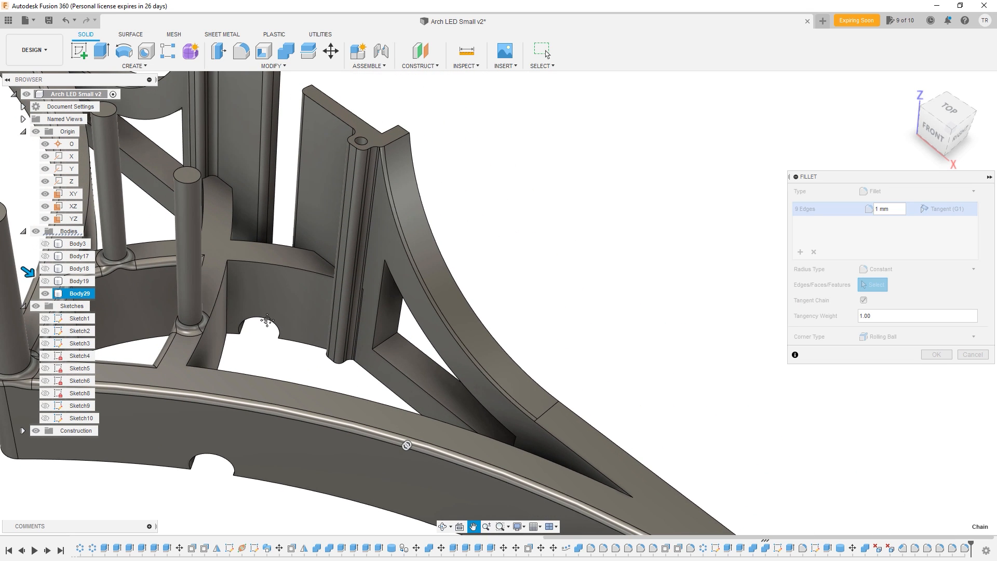
scroll(381, 154, "up", 4)
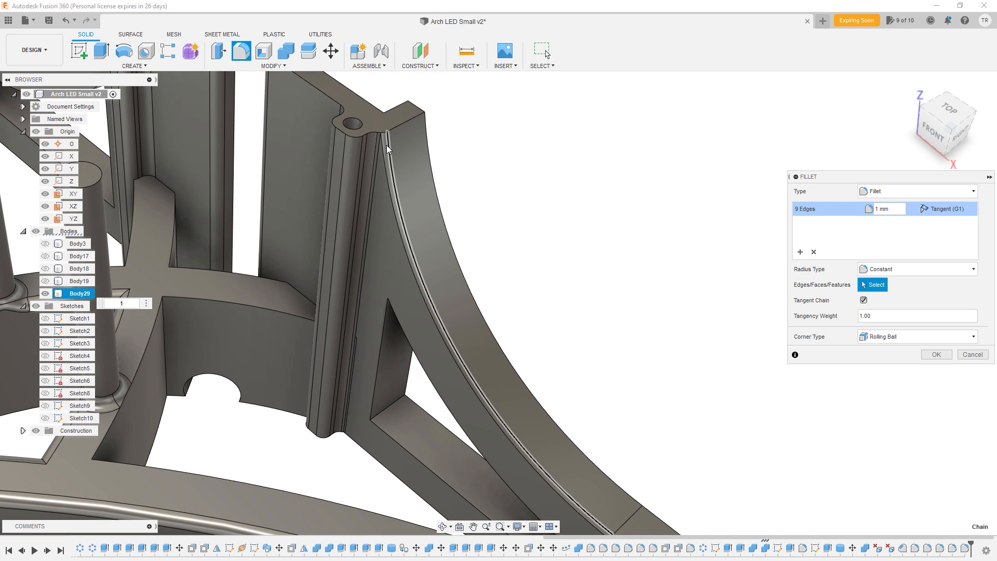
left_click(387, 144)
key("Return")
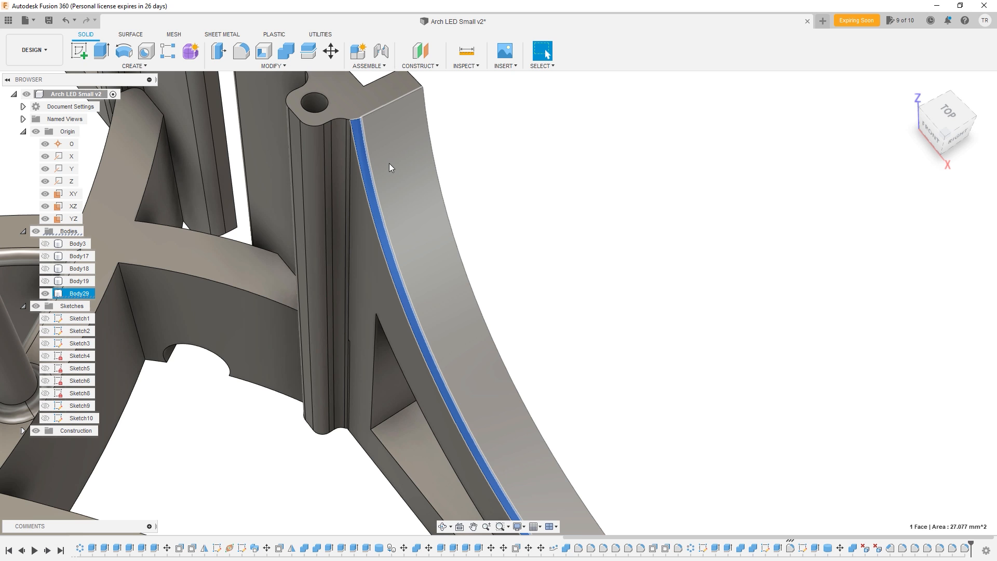
- Delete the narrow faces along the inner edges of the two curved braces that rise to the back strips
key("Delete")
scroll(384, 207, "down", 10)
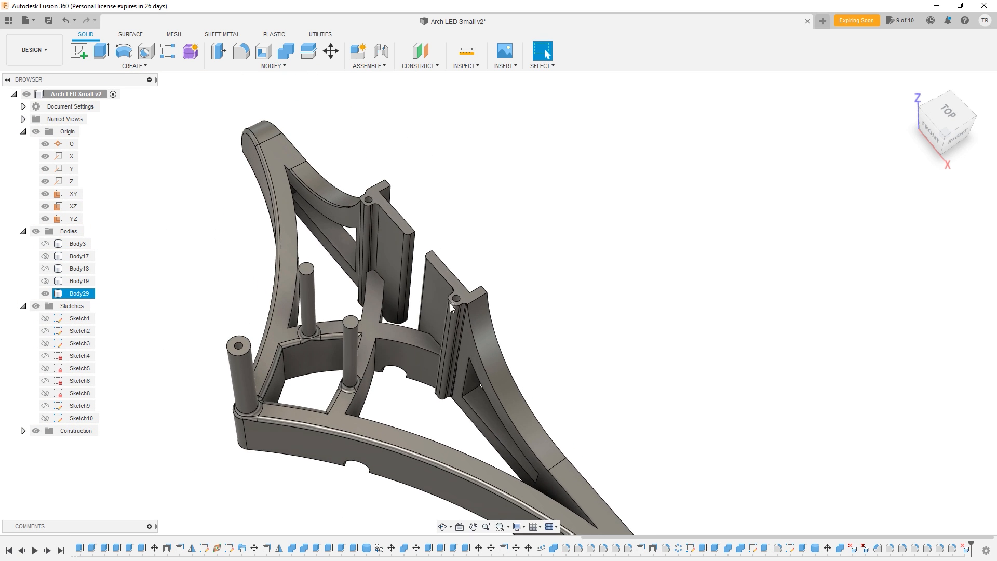
scroll(353, 205, "up", 6)
middle_click_drag(353, 203, 482, 232, "shift")
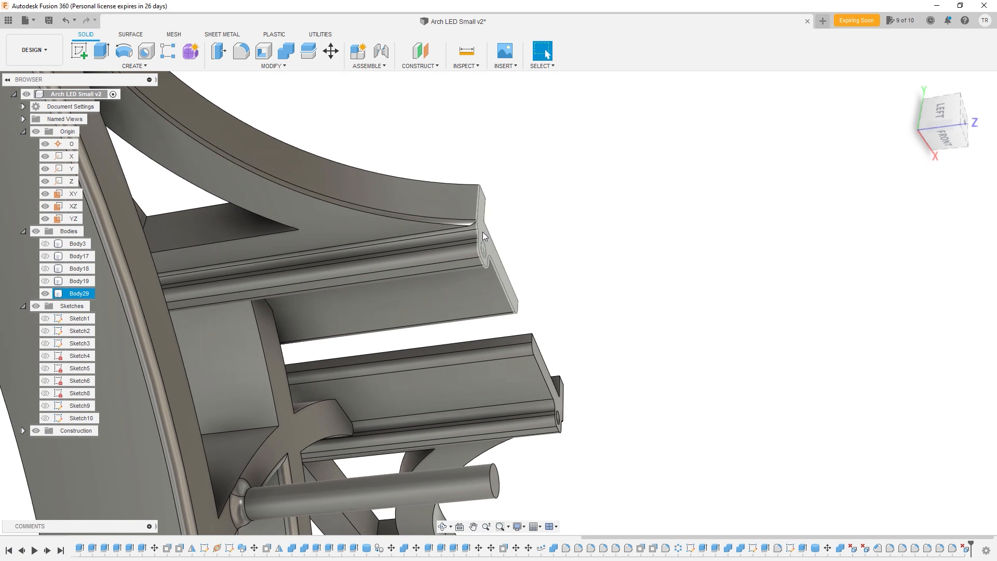
left_click(457, 222)
key("Escape")
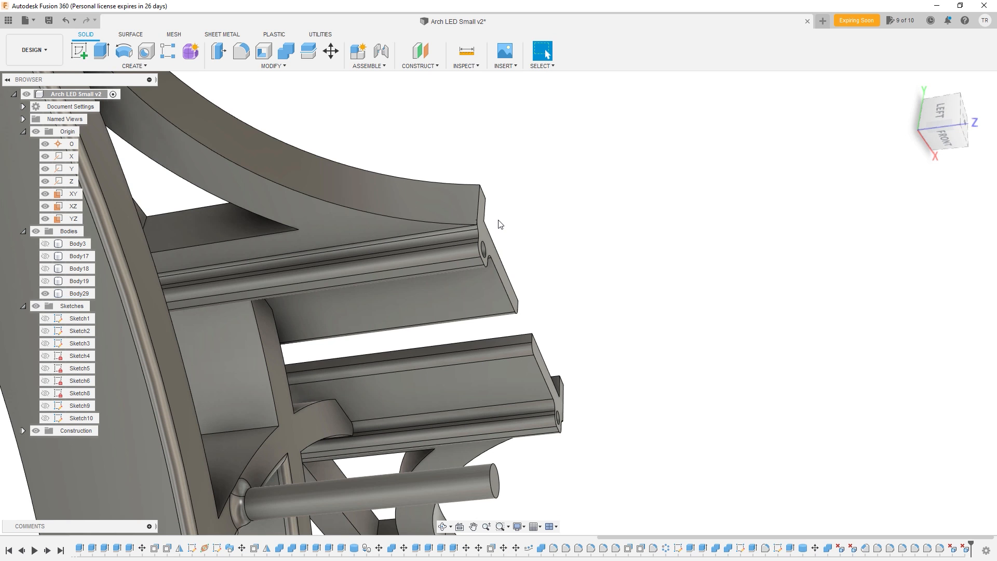
- Fillet the upper edges of the crossing bands, the arms' inner sides and the curved braces with a 0.5 mm radius
scroll(495, 234, "down", 5)
middle_click_drag(639, 303, 288, 278, "shift")
left_click(287, 280)
left_click(257, 300, "shift")
mouse_move(222, 317)
middle_mouse_down("shift")
mouse_move(228, 341)
mouse_move(218, 316)
middle_mouse_up("shift")
left_click(211, 315, "shift")
left_click(196, 321, "shift")
left_click(313, 331, "shift")
left_click(326, 287, "shift")
left_click(327, 263, "shift")
left_click(304, 250, "shift")
middle_click_drag(363, 326, 324, 401, "shift")
left_click(329, 425, "shift")
left_click(649, 510, "shift")
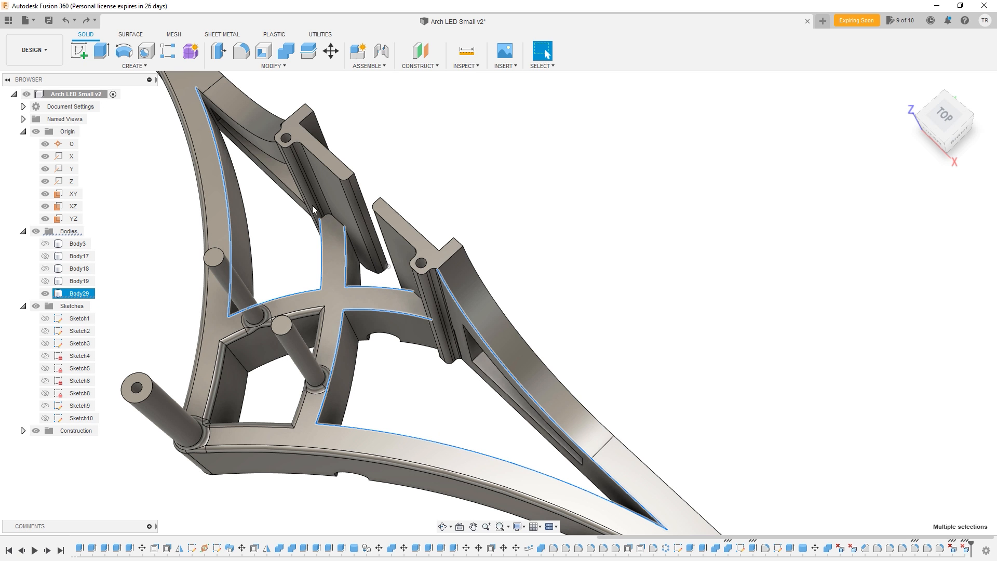
left_click(268, 141, "shift")
middle_click_drag(292, 243, 341, 301)
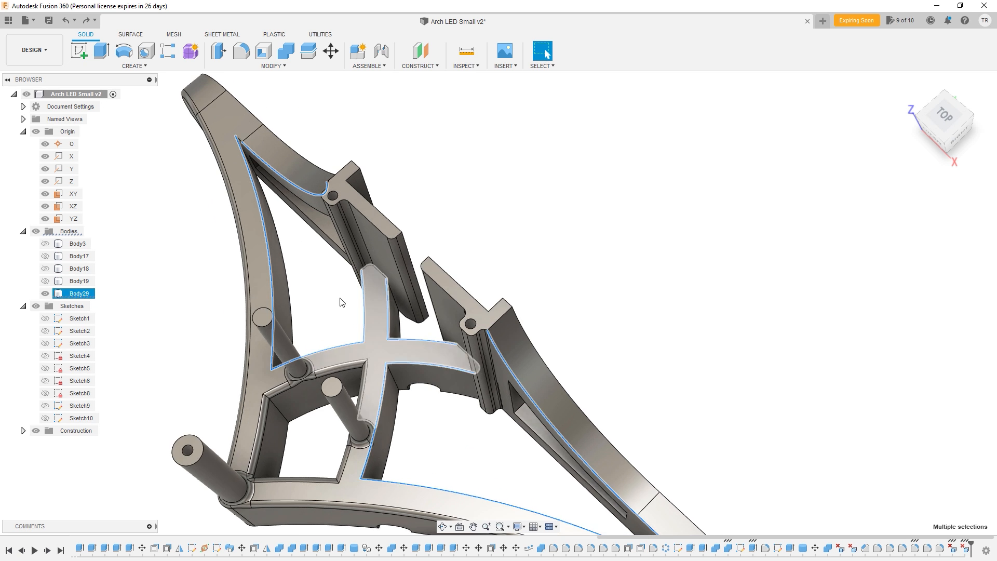
scroll(247, 144, "up", 3)
middle_click_drag(280, 191, 315, 202, "shift")
middle_click_drag(356, 306, 354, 249)
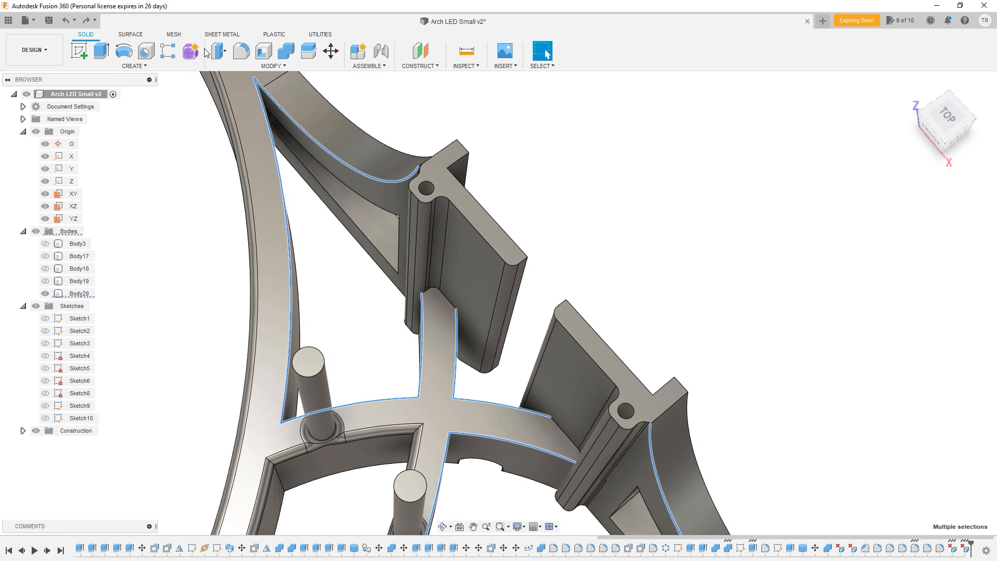
left_click(240, 51)
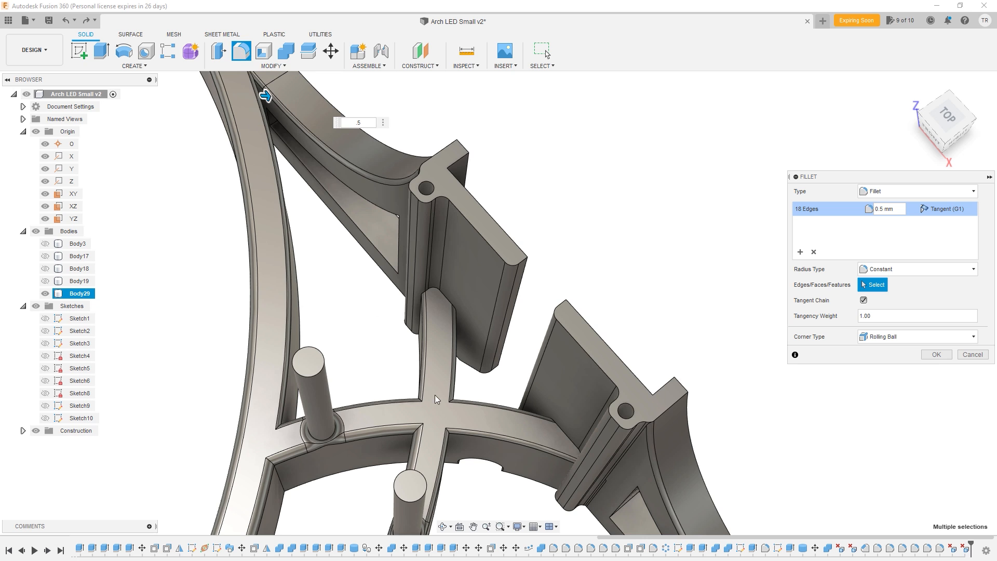
scroll(434, 394, "down", 3)
middle_click_drag(430, 390, 412, 277)
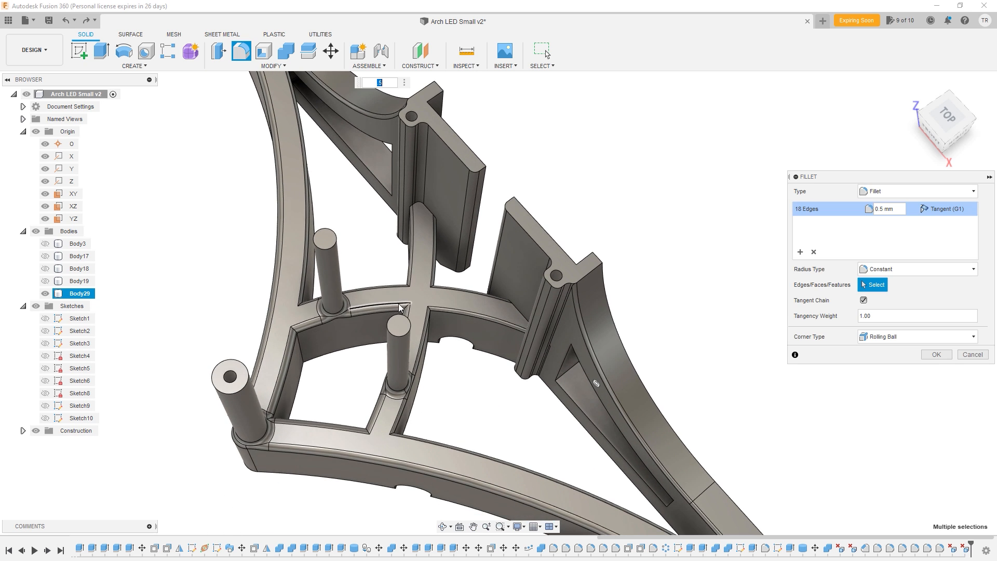
scroll(413, 276, "down", 3)
scroll(410, 313, "up", 2)
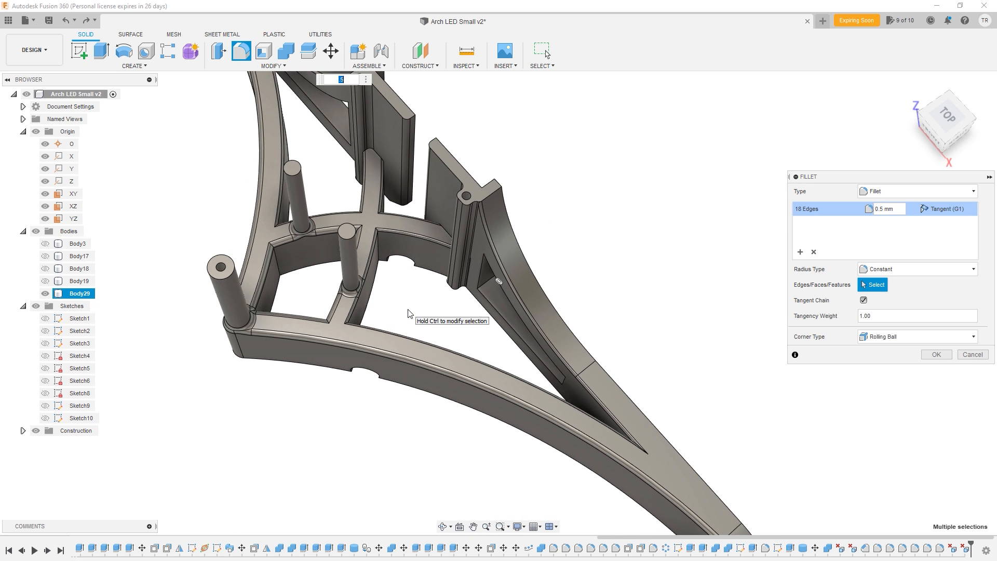
key("Return")
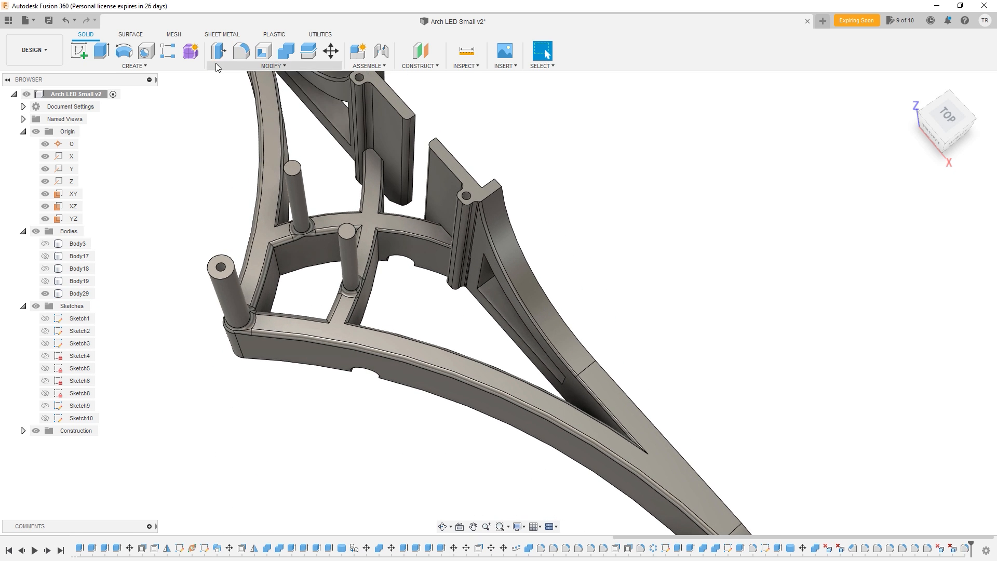
- Round the inner corners of the two triangular brace openings and fillet their rims with a 1 mm radius
left_click(241, 51)
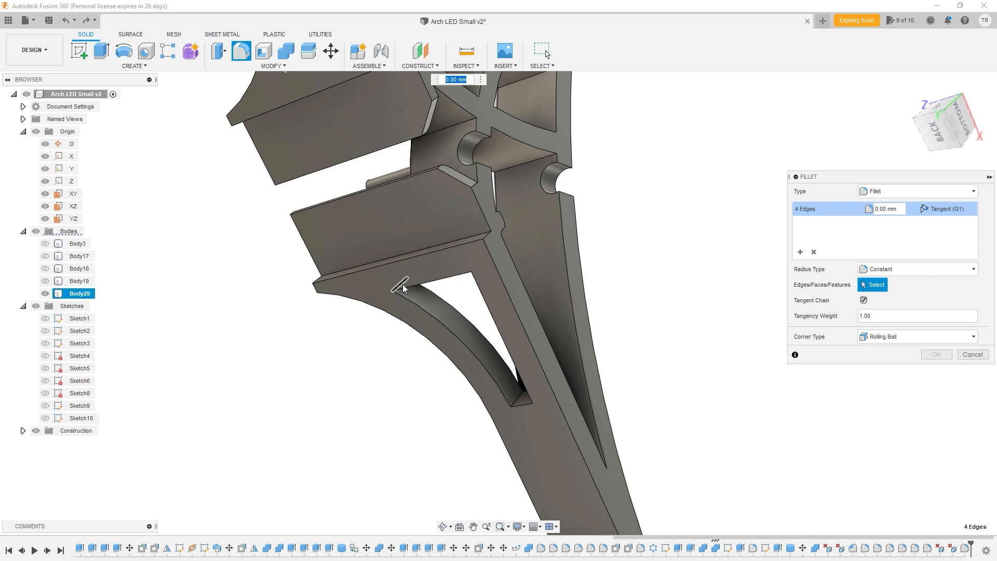
left_click(404, 287)
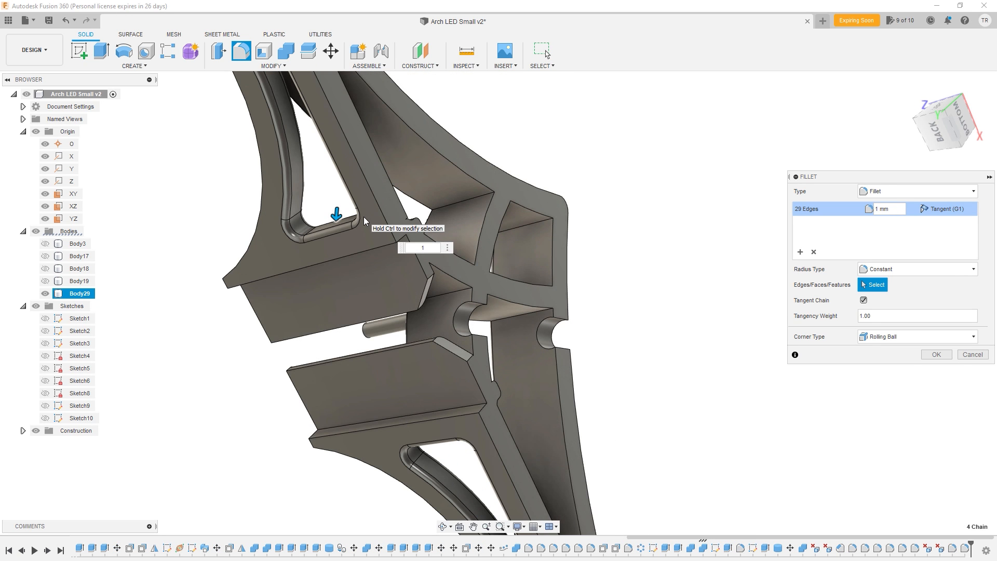
key("Return")
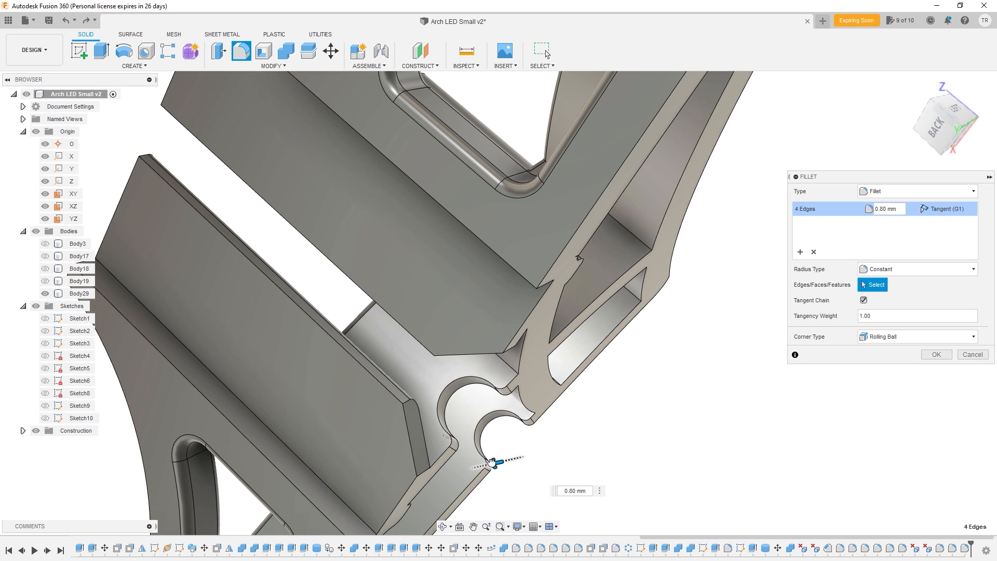
- Fillet the lower corner edges of the semicircular notches on the underside of the base
left_click_drag(492, 461, 489, 462)
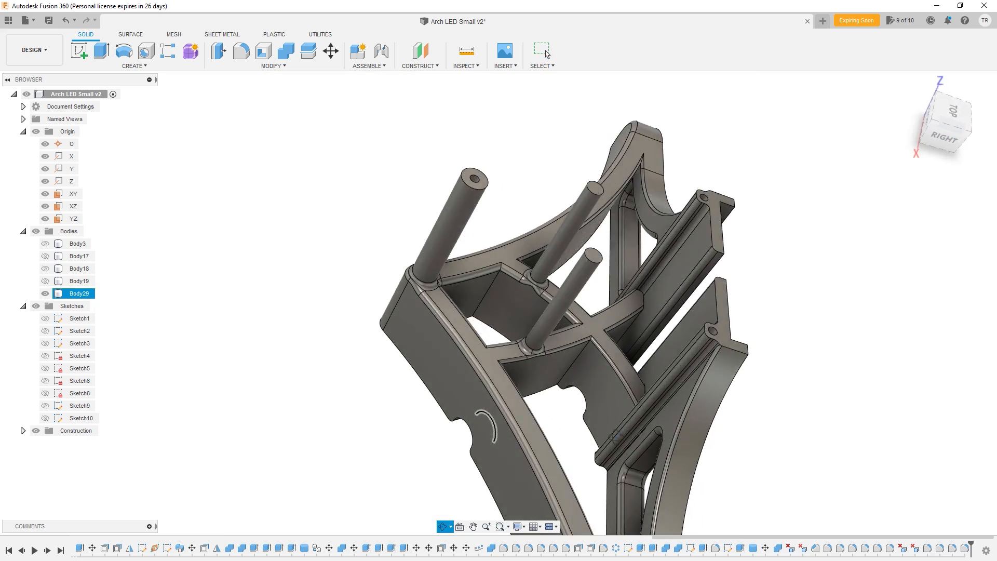
middle_click_drag(548, 425, 572, 419, "shift")
scroll(615, 393, "down", 1)
middle_click_drag(632, 413, 618, 315, "shift")
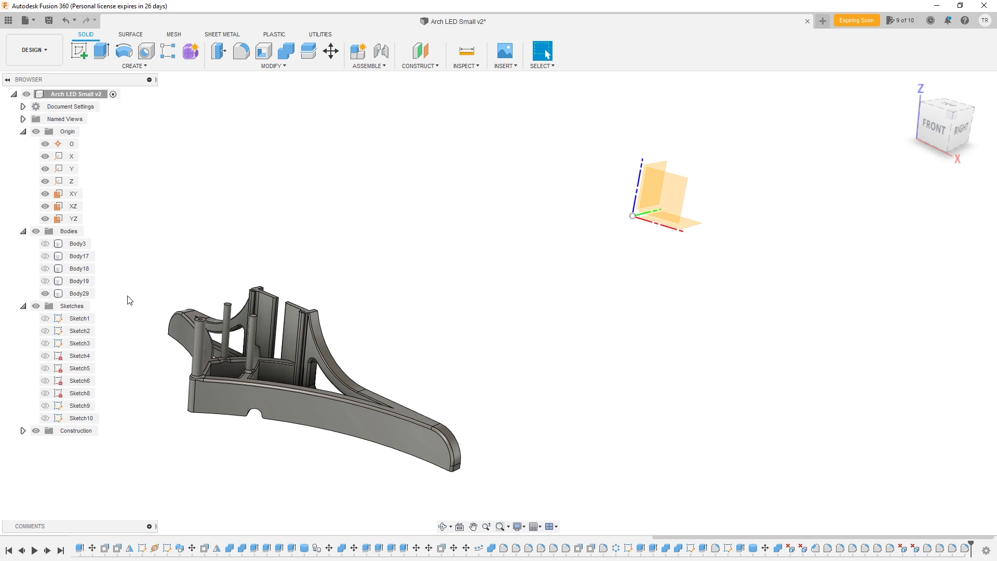
- Show the truss arch body, Body3, and rename it "Main element"
left_click(46, 243)
scroll(398, 272, "down", 5)
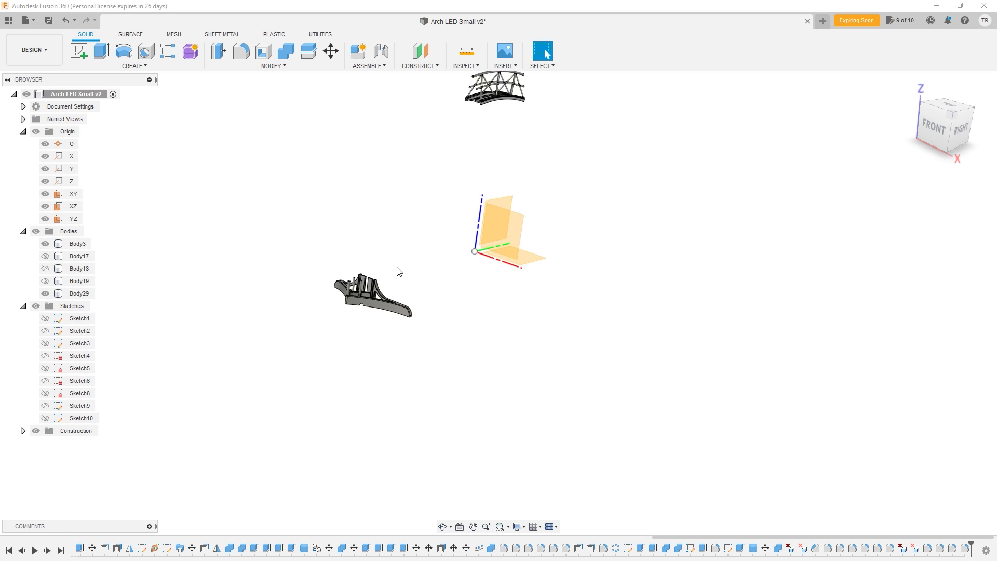
middle_click_drag(398, 272, 338, 311)
scroll(397, 200, "up", 5)
left_click(451, 212)
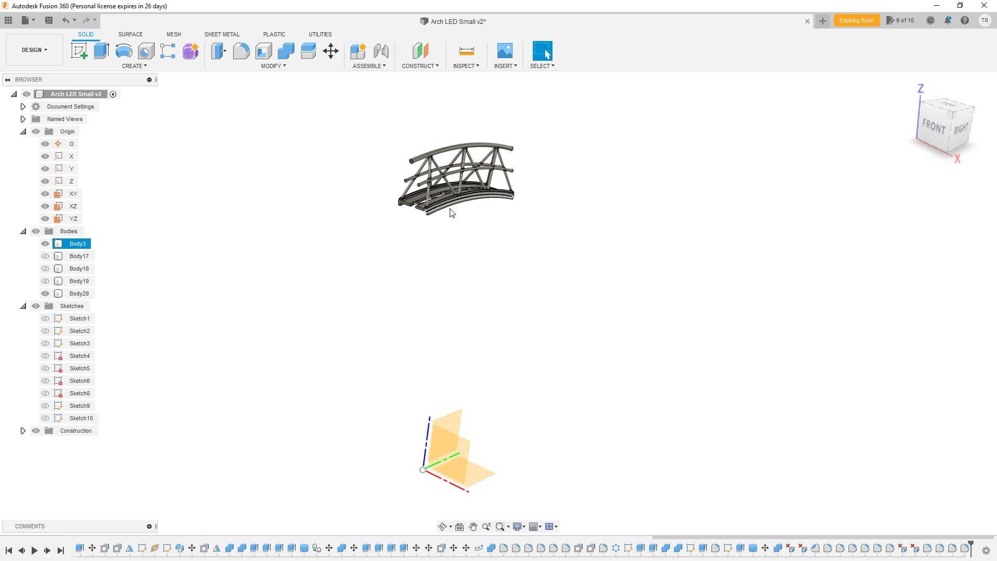
scroll(450, 208, "up", 3)
left_click(70, 244)
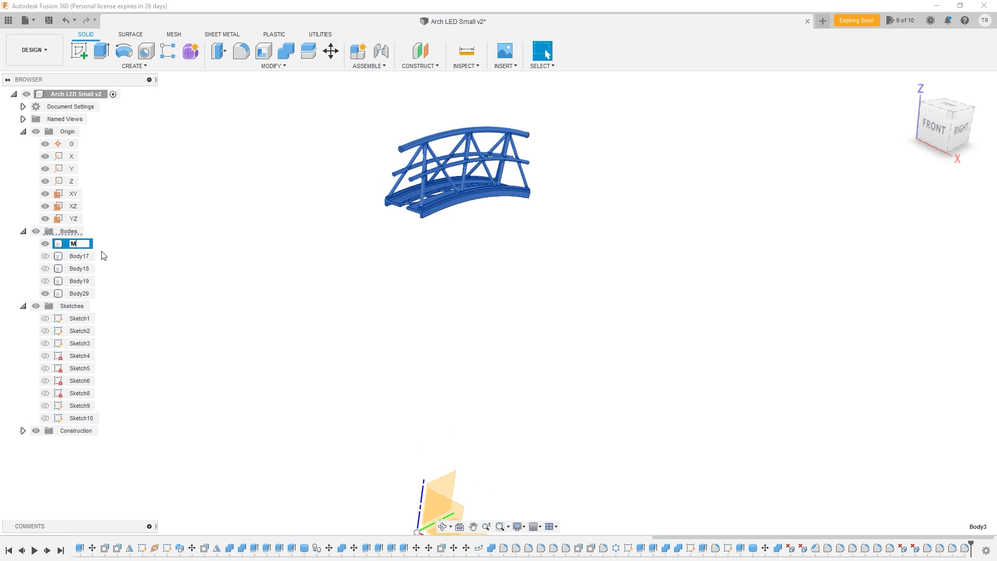
type("Main element")
key("Return")
- Rename the supporting base body, Body29, as "Base left"
double_click(92, 294)
type("Base")
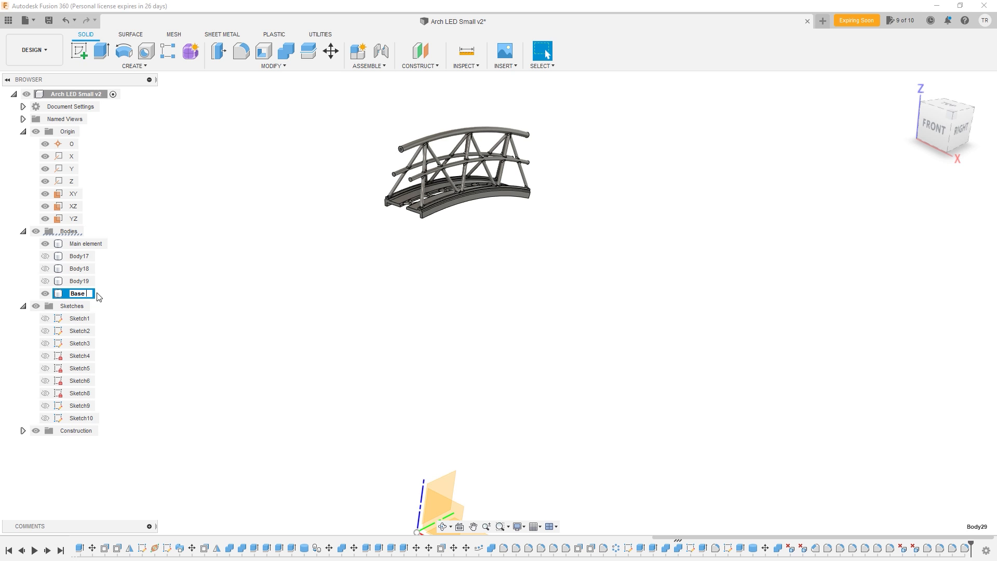
scroll(278, 247, "down", 5)
left_click(248, 429)
left_click(236, 436)
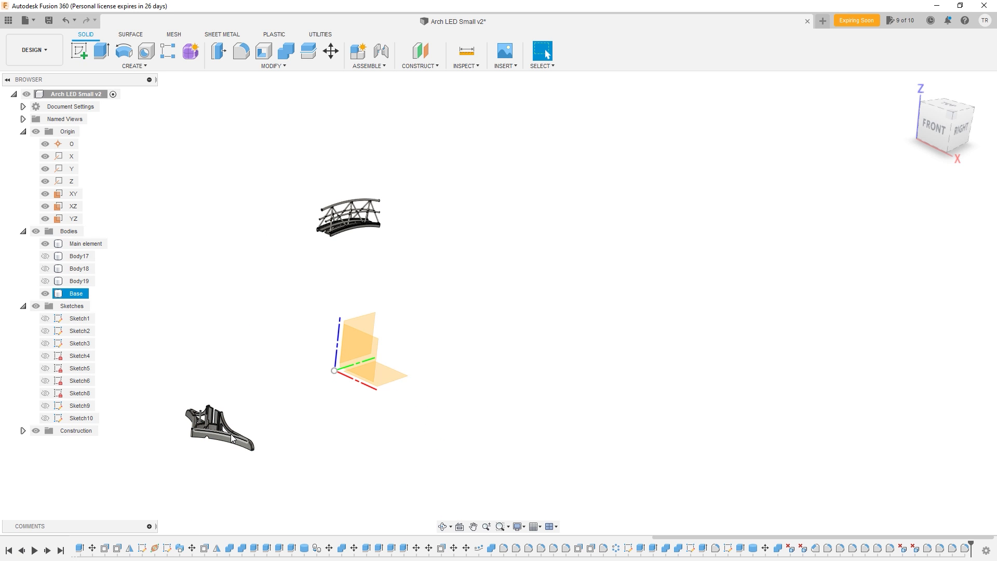
double_click(82, 294)
left_click(88, 294)
type("left")
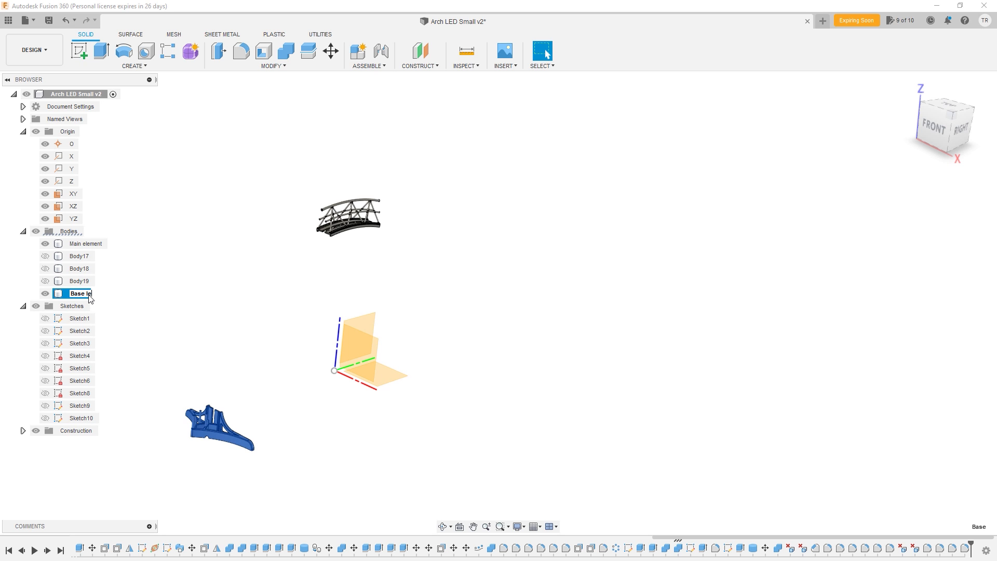
left_click(206, 313)
- Mirror the Base left body across the XZ origin plane as a new body
middle_click_drag(255, 353, 330, 277)
scroll(347, 309, "down", 4)
scroll(350, 313, "up", 6)
mouse_move(351, 314)
middle_mouse_down("shift")
mouse_move(329, 311)
mouse_move(301, 338)
mouse_move(396, 339)
mouse_move(315, 351)
mouse_move(361, 323)
mouse_move(454, 336)
mouse_move(345, 344)
mouse_move(436, 323)
mouse_move(350, 350)
middle_mouse_up("shift")
scroll(447, 313, "down", 2)
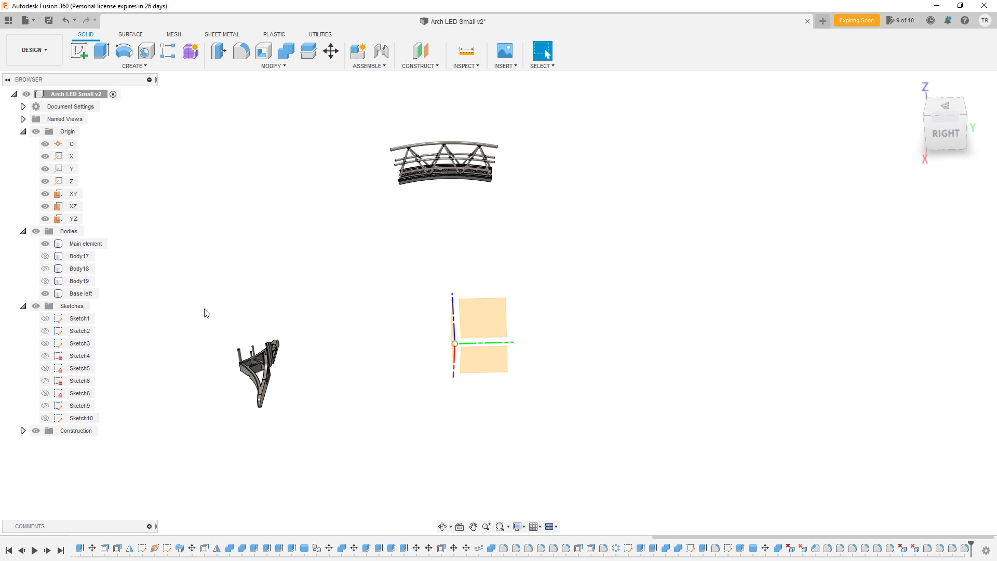
left_click(81, 294)
left_click(135, 68)
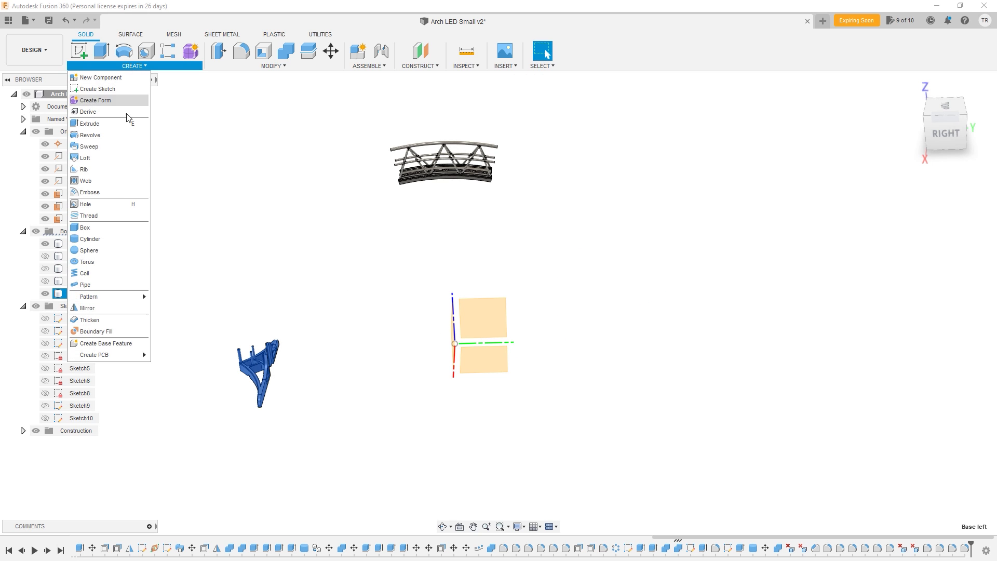
left_click(94, 311)
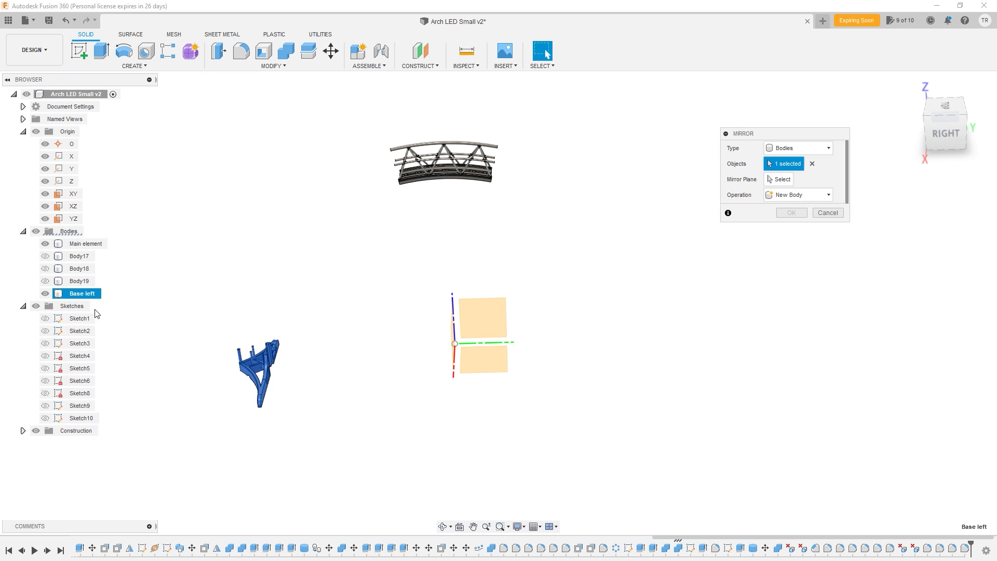
middle_click_drag(658, 277, 538, 362, "shift")
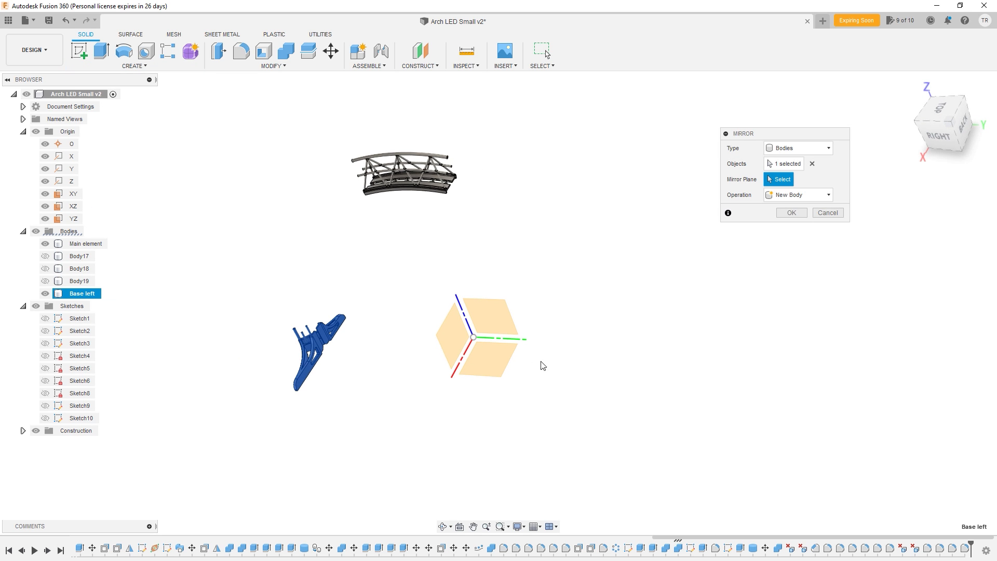
left_click(457, 336)
key("Return")
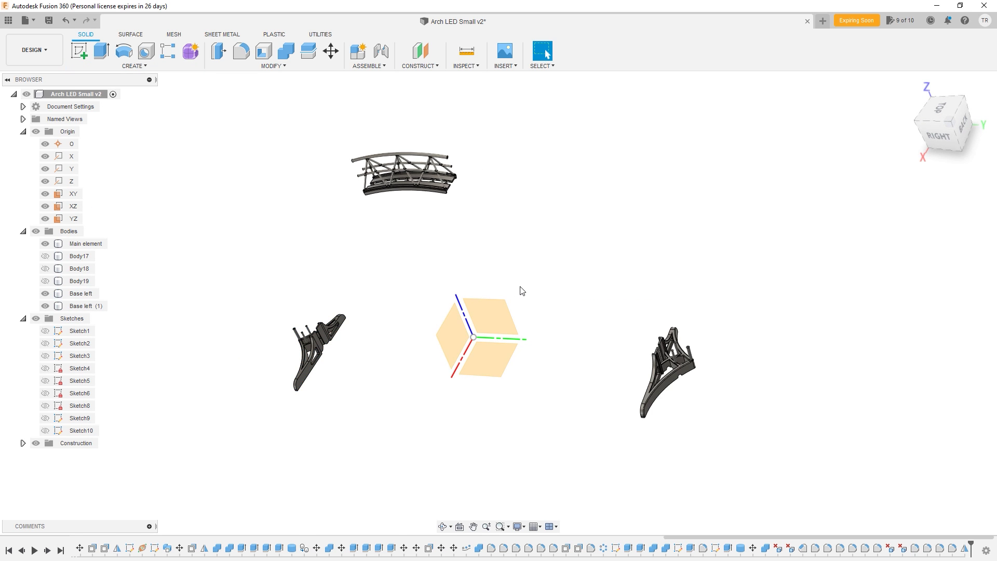
- Construct a plane through the two vertical edges at the ends of the mirrored base's outer arm face
middle_click_drag(715, 429, 668, 384, "shift")
left_click(517, 422)
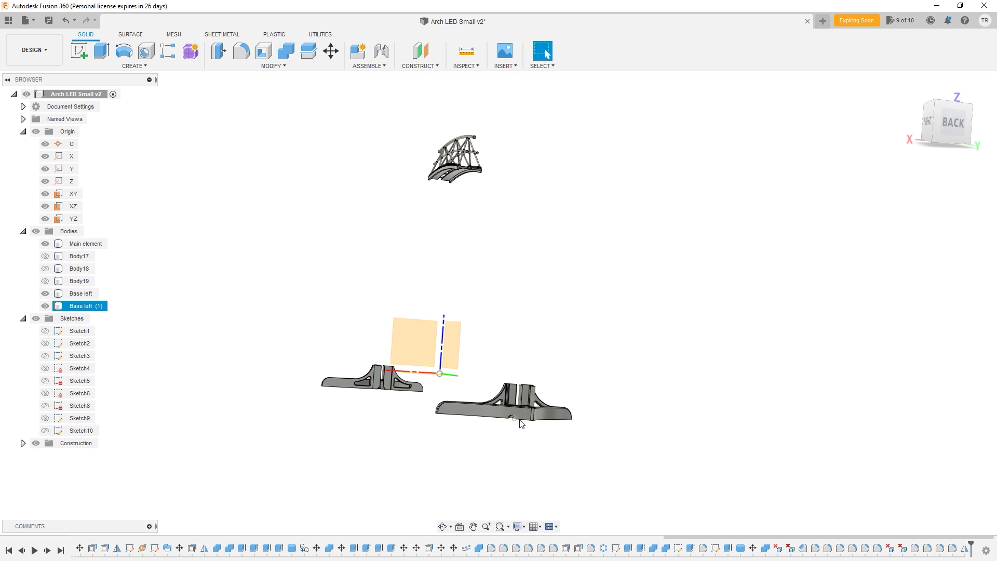
scroll(509, 421, "up", 5)
scroll(462, 423, "down", 3)
middle_click_drag(416, 427, 472, 407)
scroll(444, 405, "up", 3)
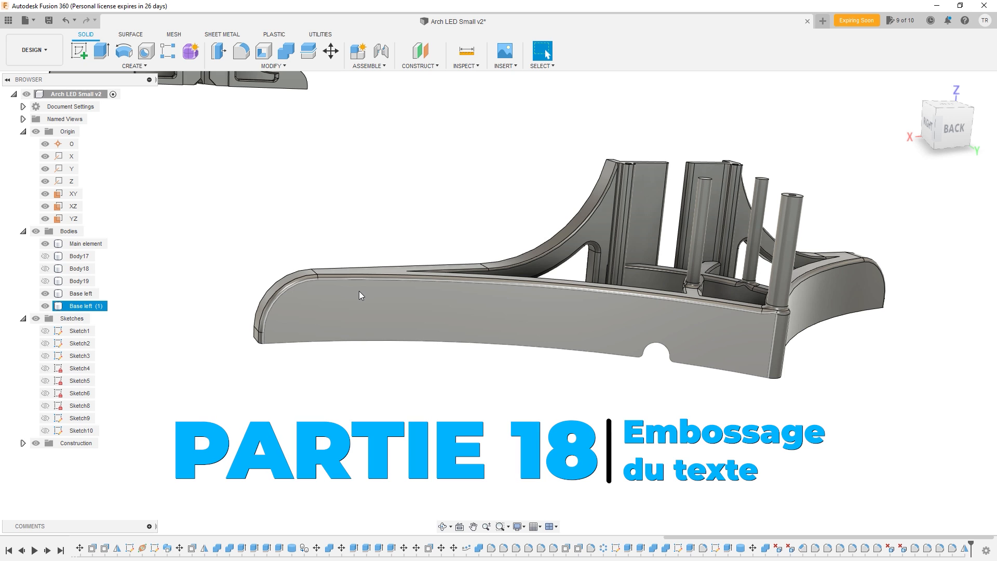
left_click(419, 66)
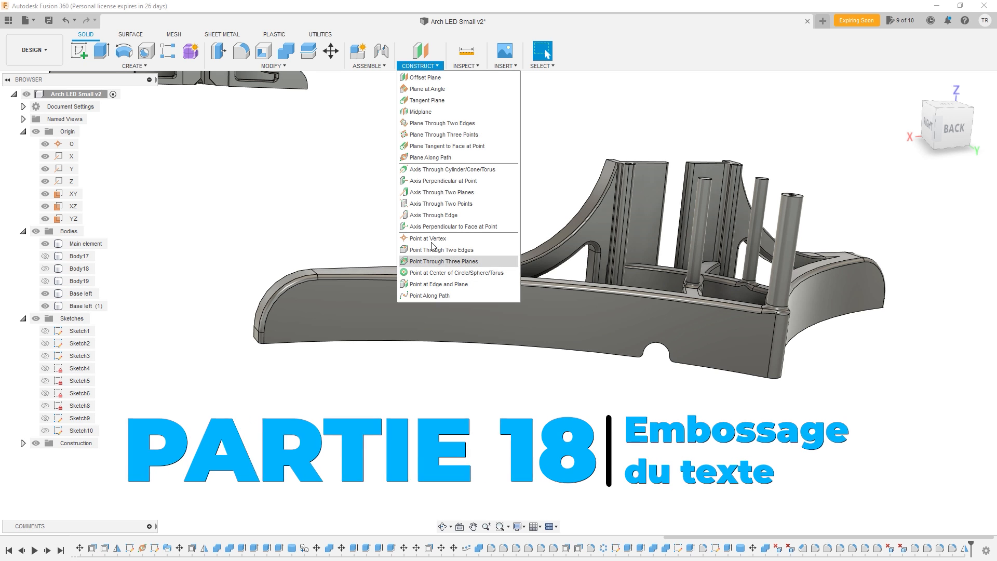
left_click(439, 123)
left_click(265, 340)
left_click(775, 340)
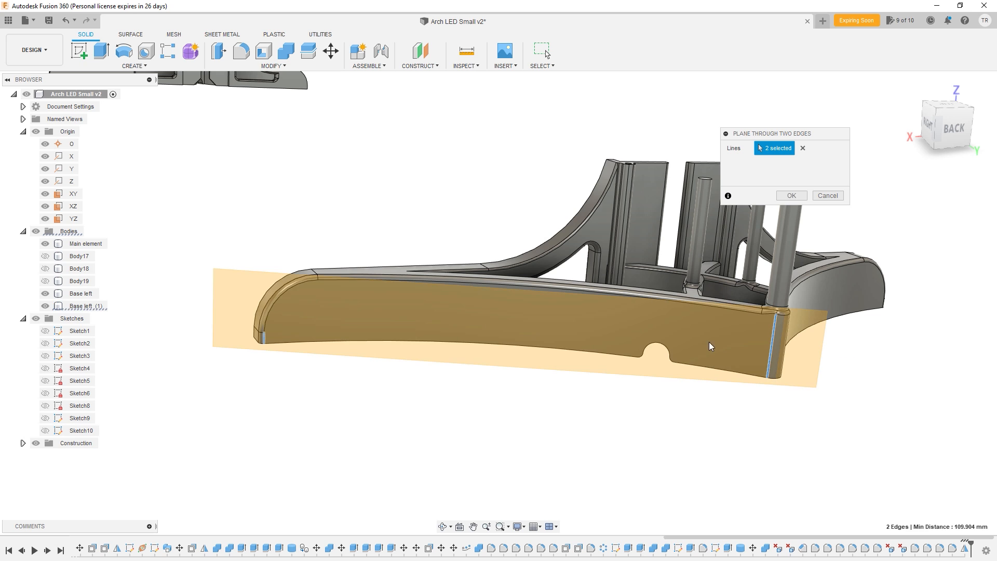
left_click(789, 198)
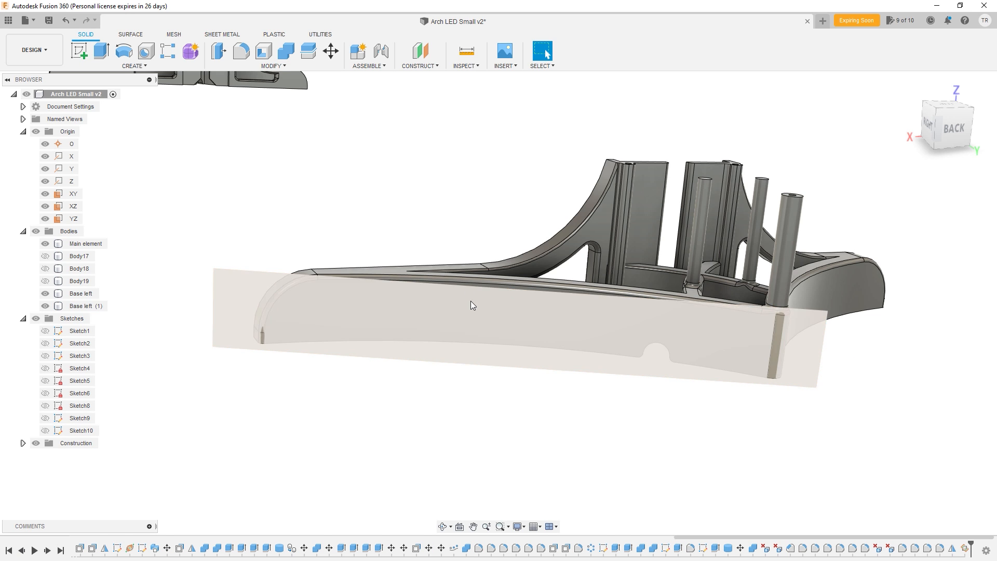
middle_click_drag(470, 305, 294, 174)
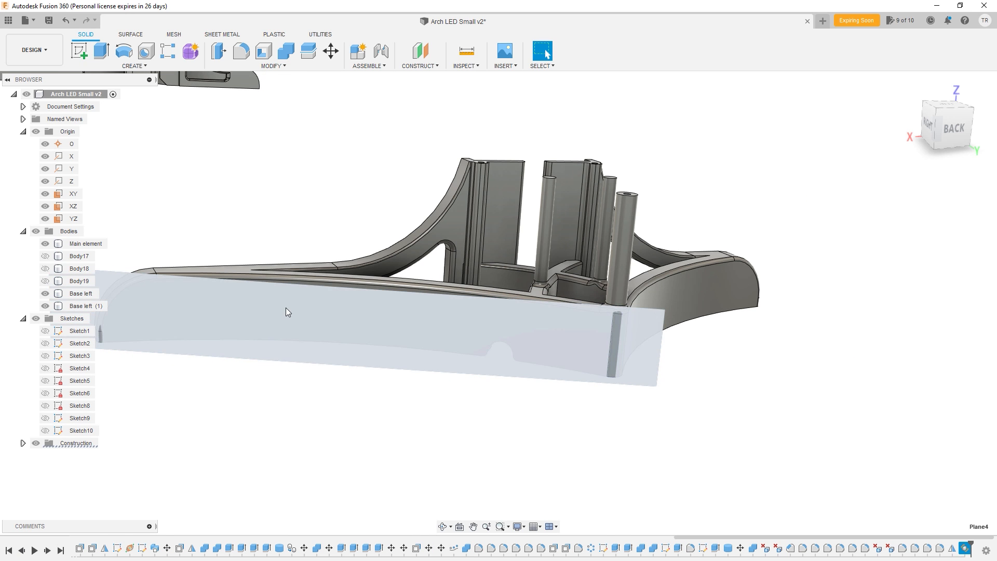
right_click(285, 310)
left_click(279, 362)
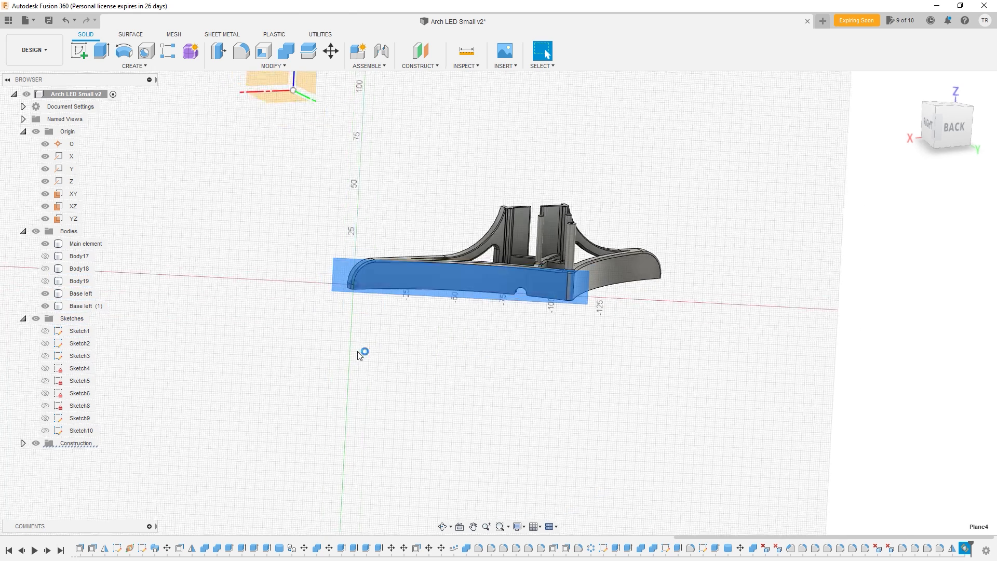
scroll(510, 307, "up", 3)
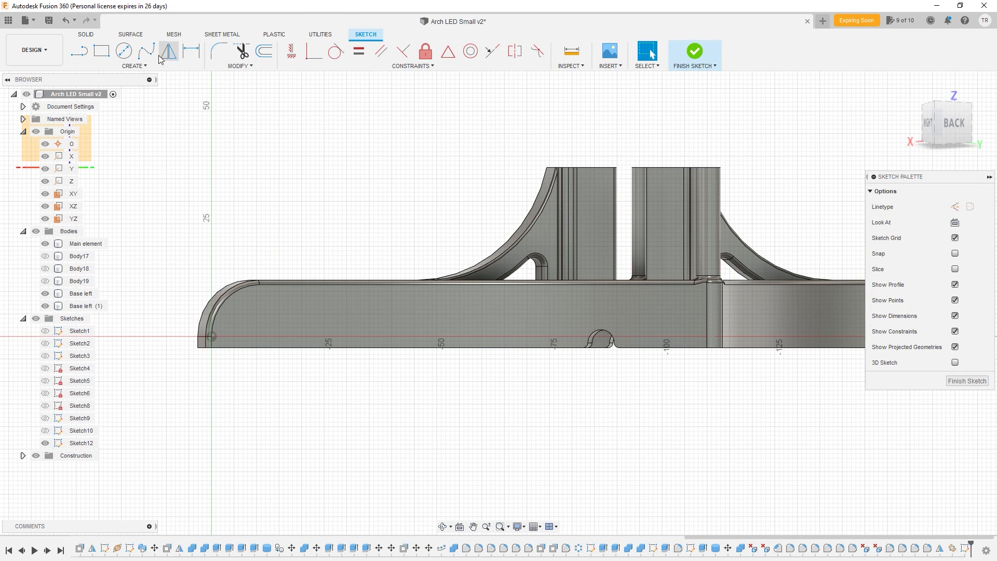
left_click(134, 66)
left_click(86, 195)
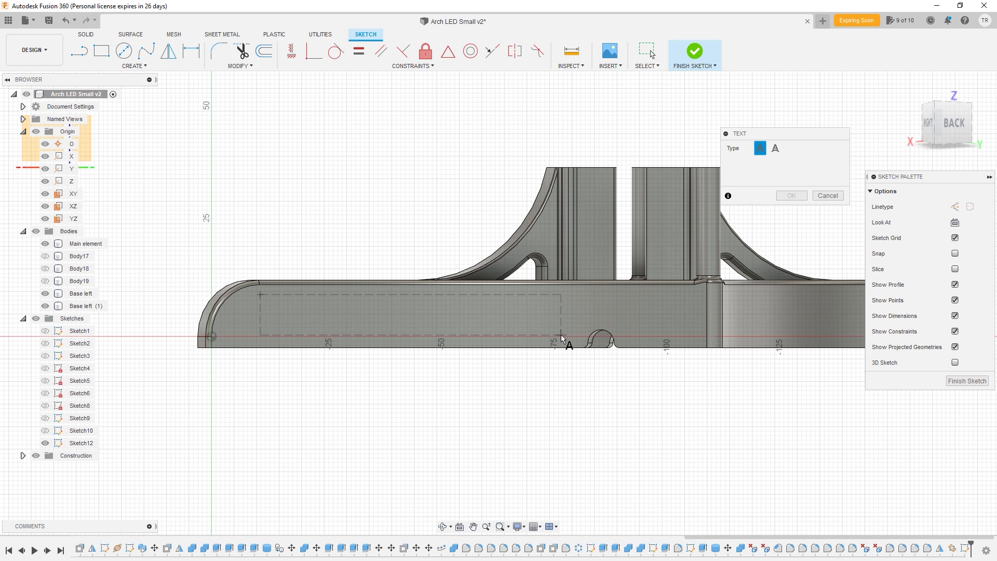
left_click(579, 332)
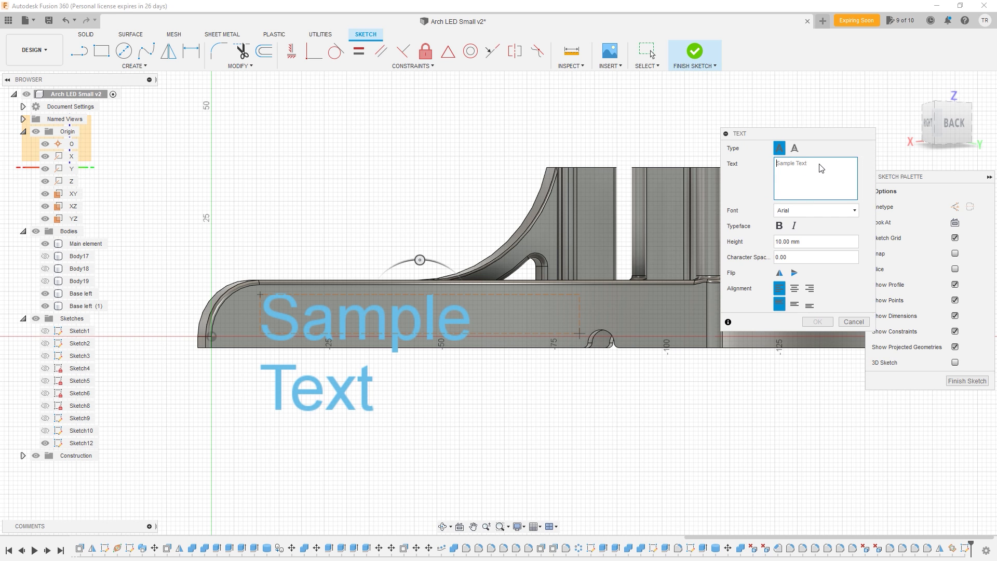
type("www.mango3d.io")
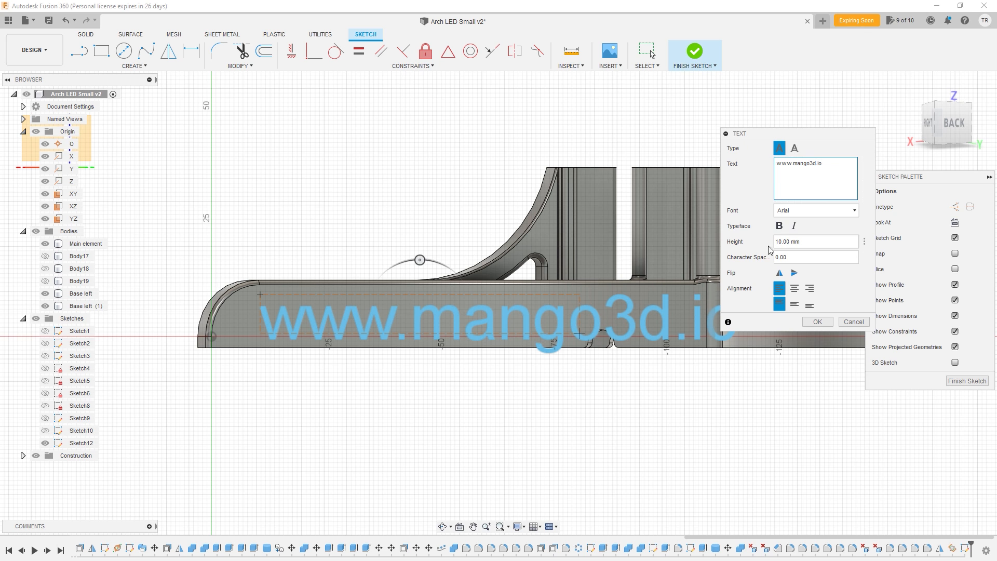
middle_click_drag(636, 285, 540, 271)
scroll(559, 285, "up", 1)
scroll(519, 283, "down", 3)
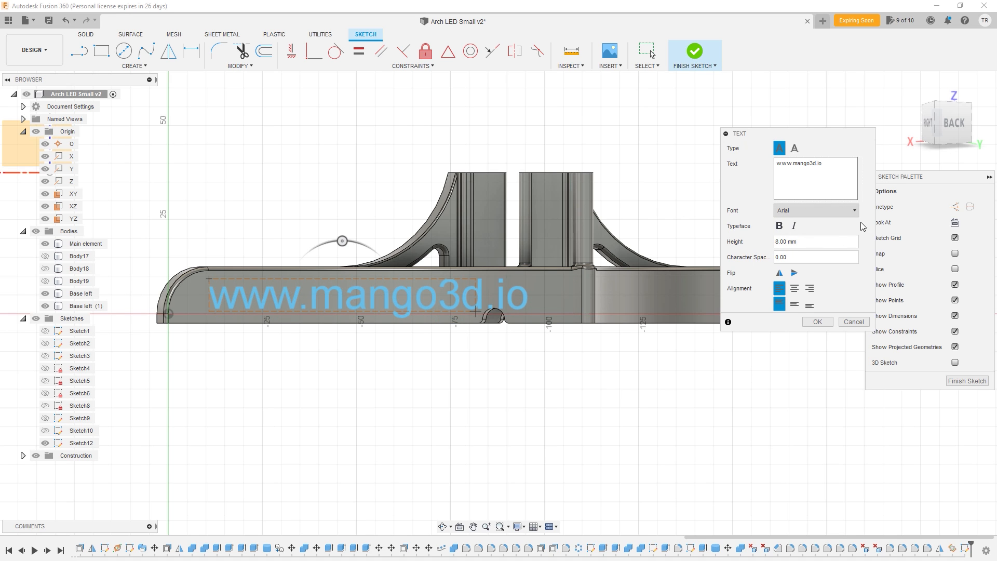
left_click(854, 210)
left_click(810, 325)
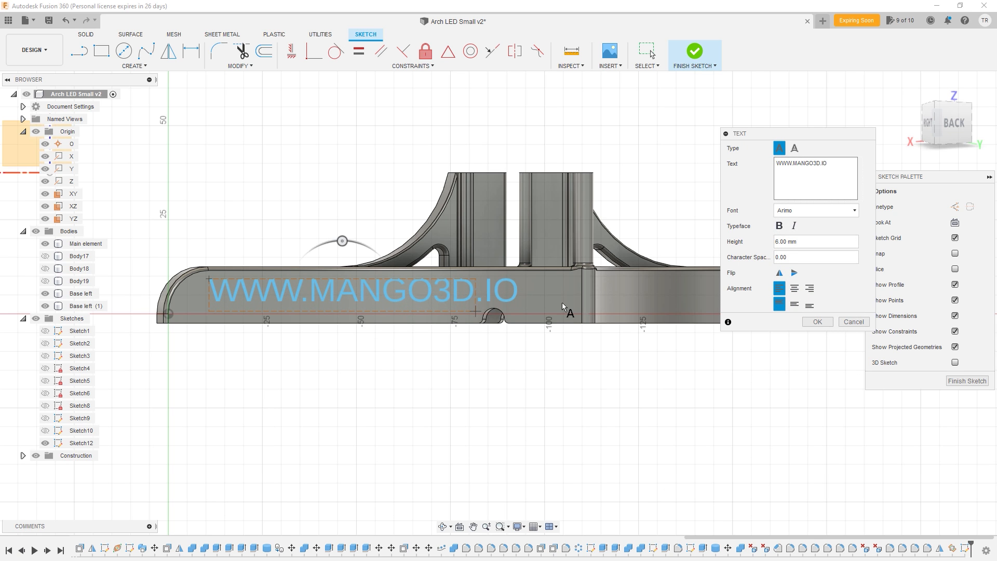
middle_click_drag(533, 297, 511, 300, "shift")
left_click(814, 322)
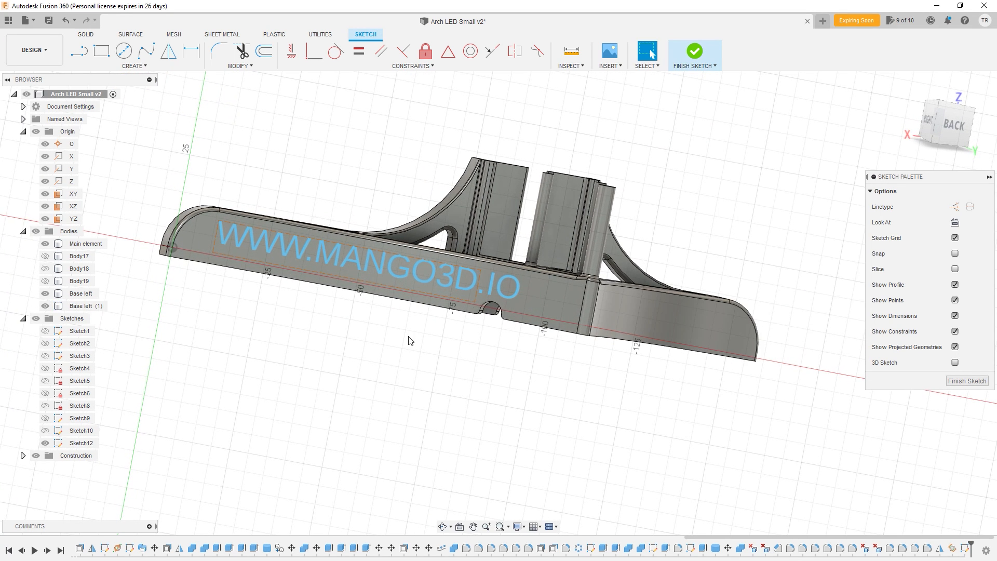
- Edit the sketch text on the arm to be bold with a 6.5 mm height
right_click(415, 277)
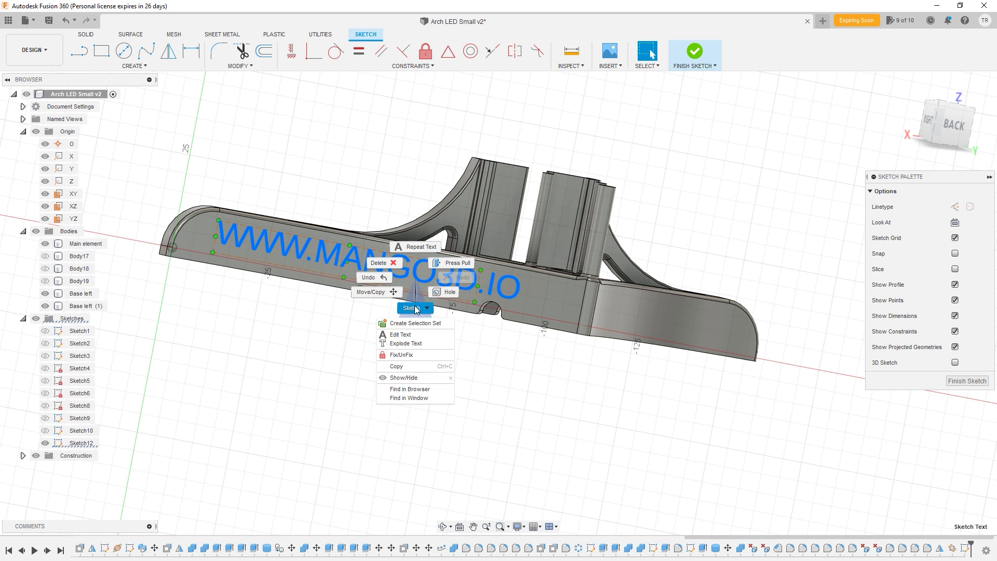
left_click(491, 288)
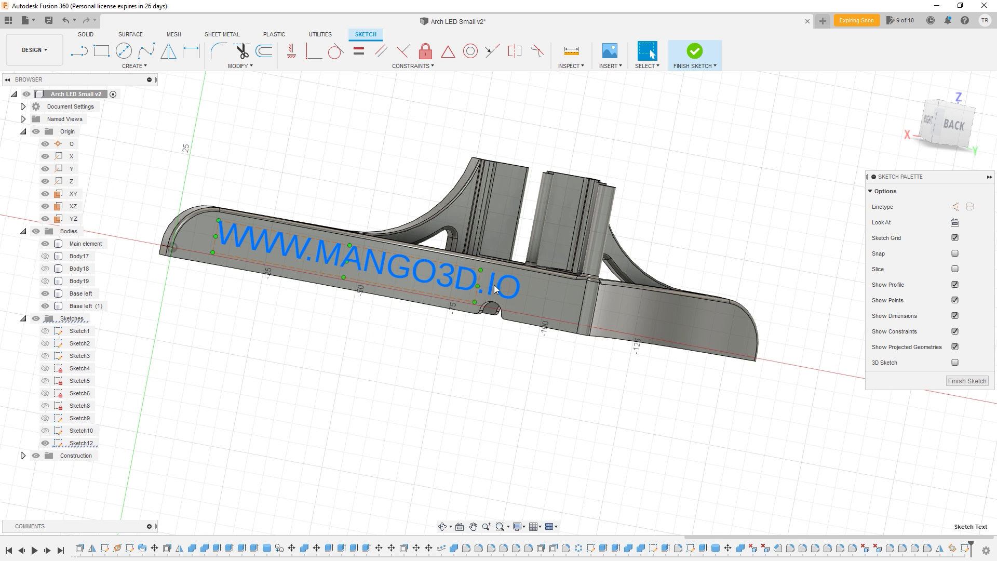
double_click(435, 280)
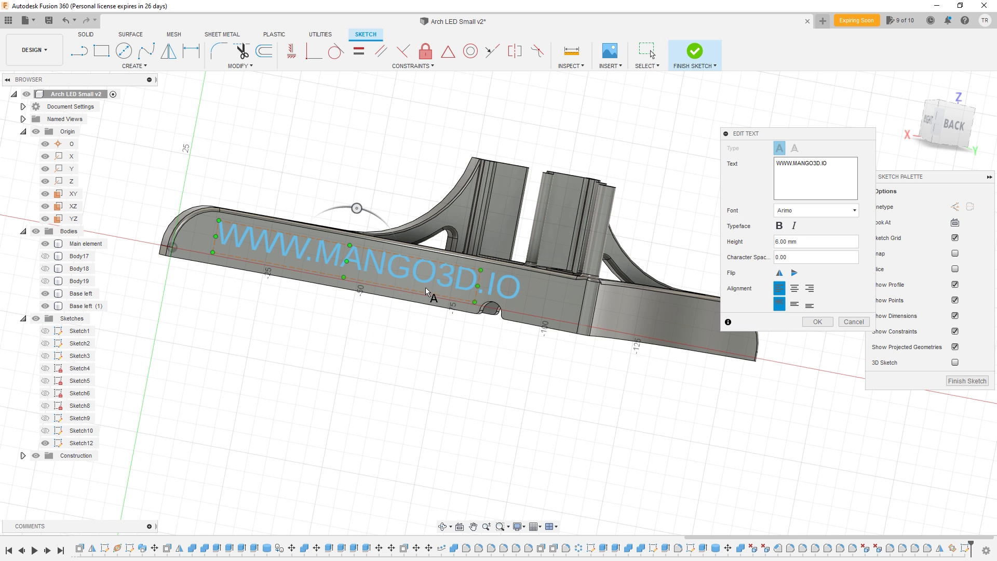
left_click(778, 227)
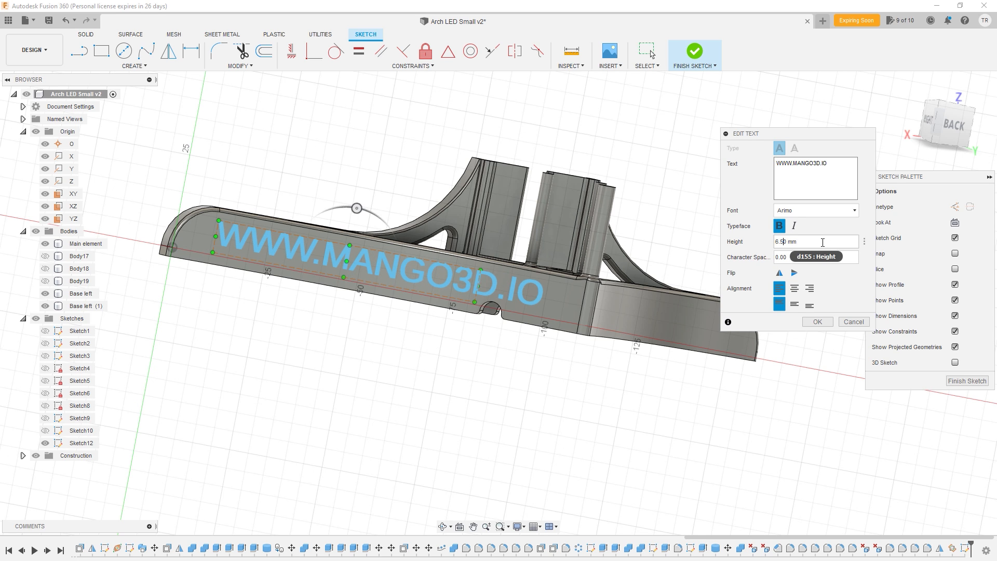
left_click(818, 322)
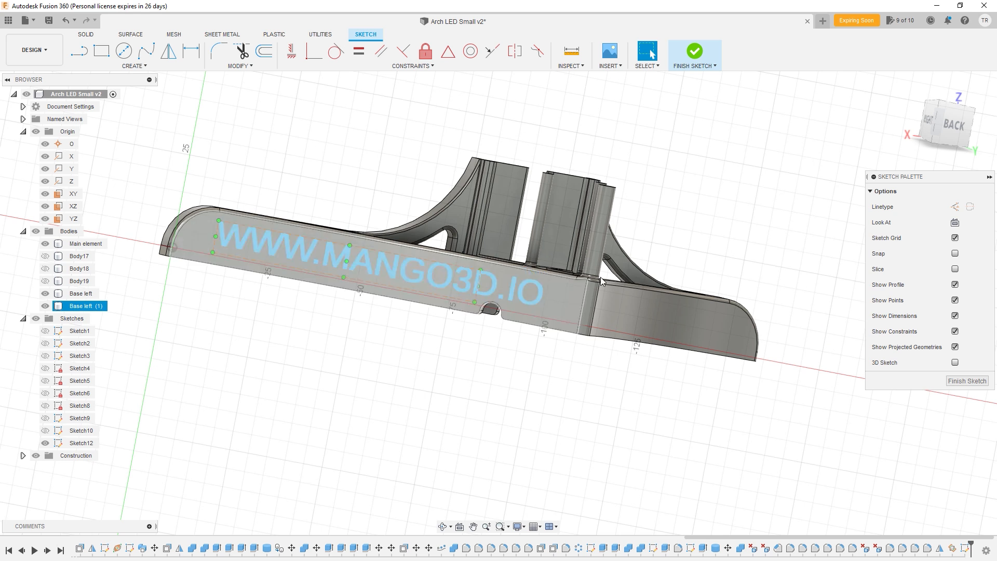
right_click(440, 270)
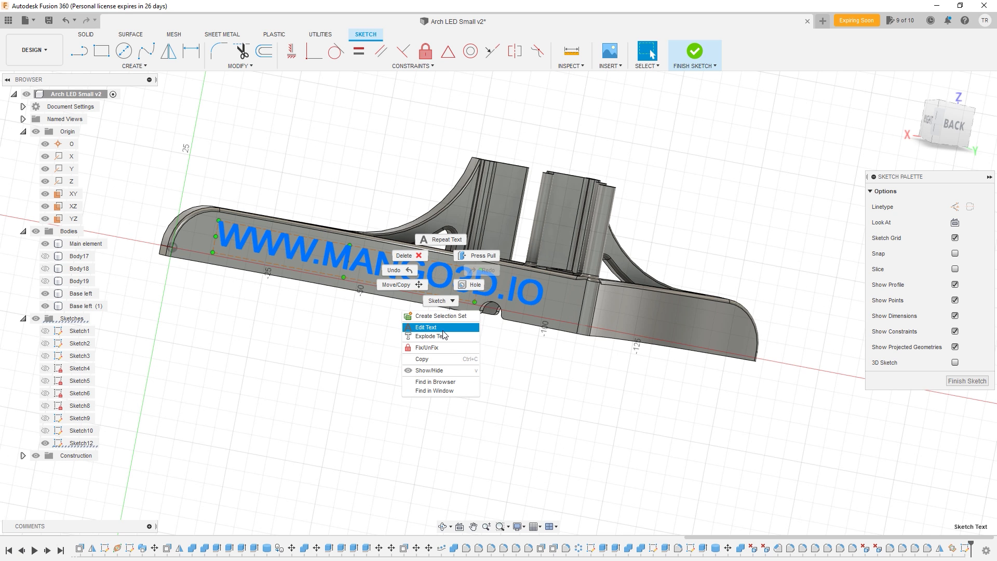
left_click(441, 336)
mouse_move(426, 341)
middle_mouse_down("shift")
mouse_move(417, 372)
mouse_move(421, 327)
mouse_move(438, 340)
mouse_move(444, 286)
middle_mouse_up("shift")
left_click(444, 286)
key("Escape")
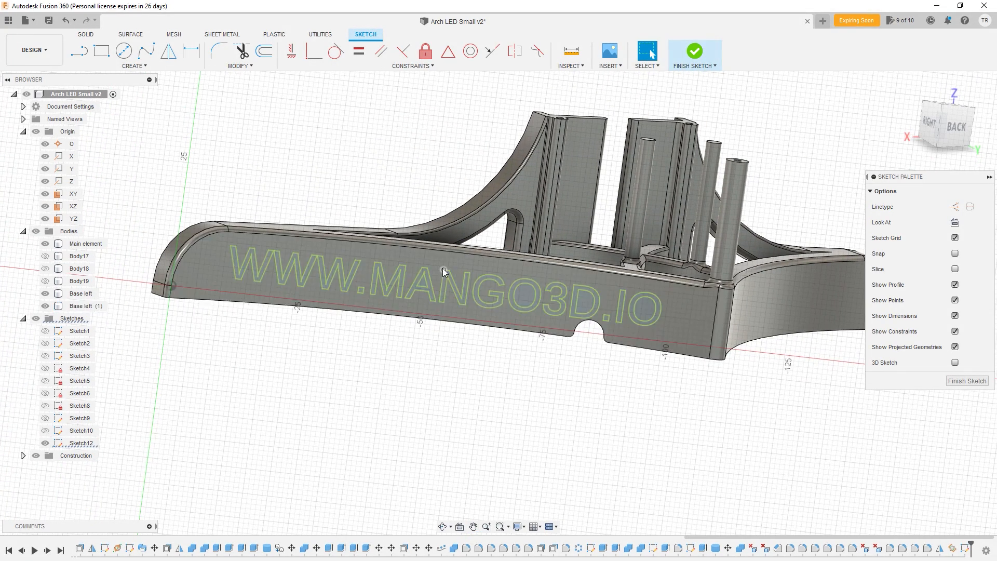
left_click(694, 51)
left_click(168, 66)
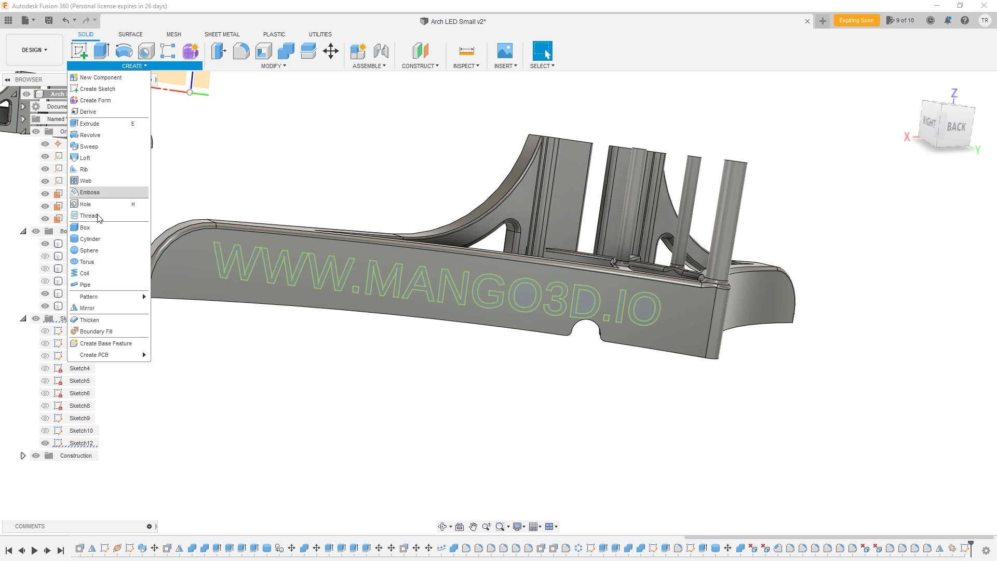
left_click(101, 192)
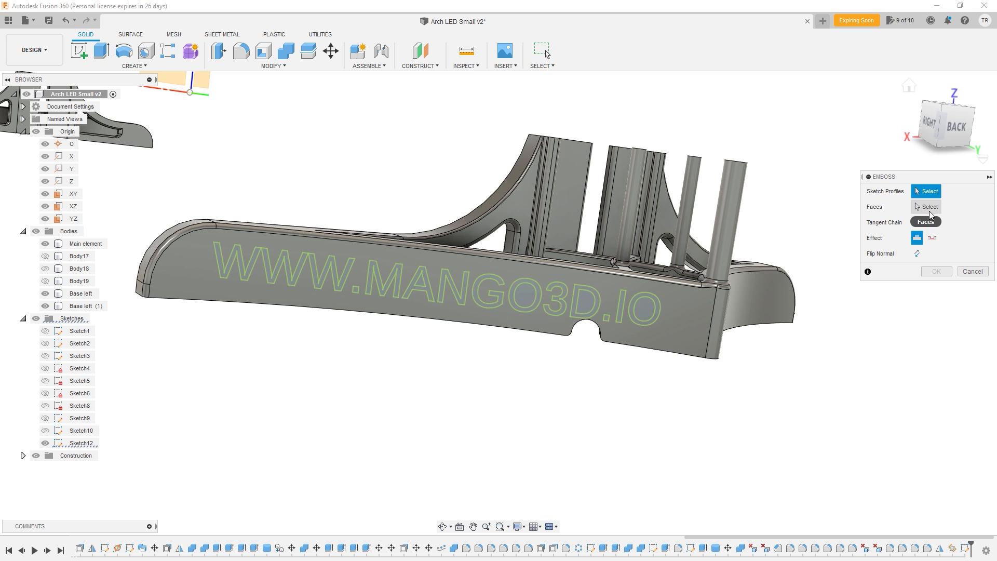
left_click(240, 278)
left_click(285, 274)
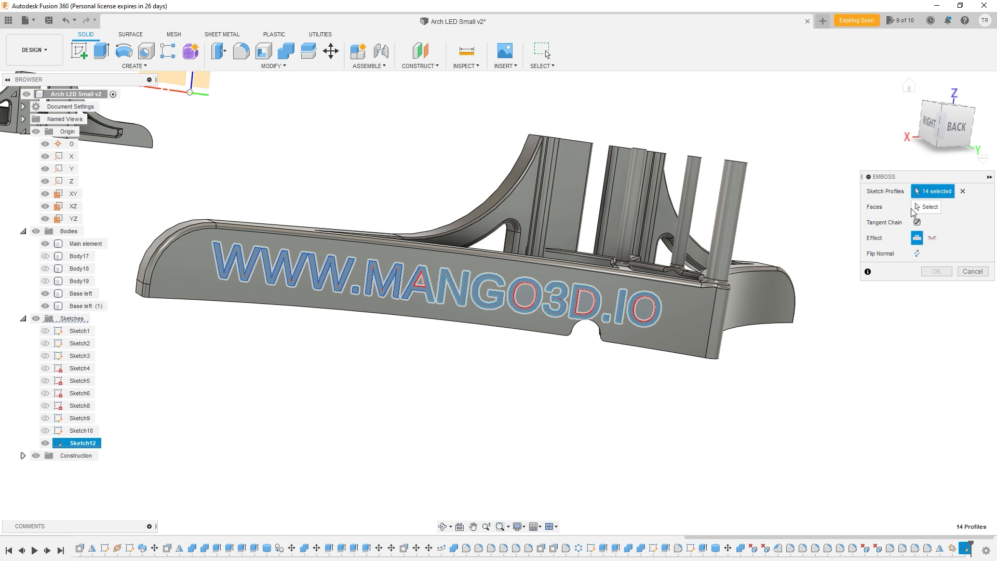
left_click(918, 209)
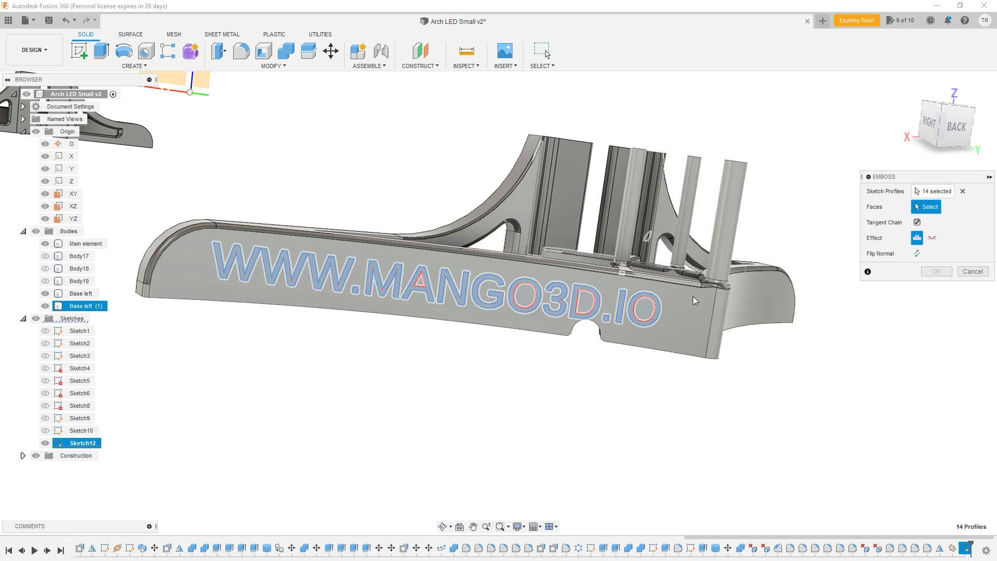
left_click(694, 300)
- Set the emboss to the Deboss effect with Tangent Chain off and a depth of -1 mm
left_click(932, 238)
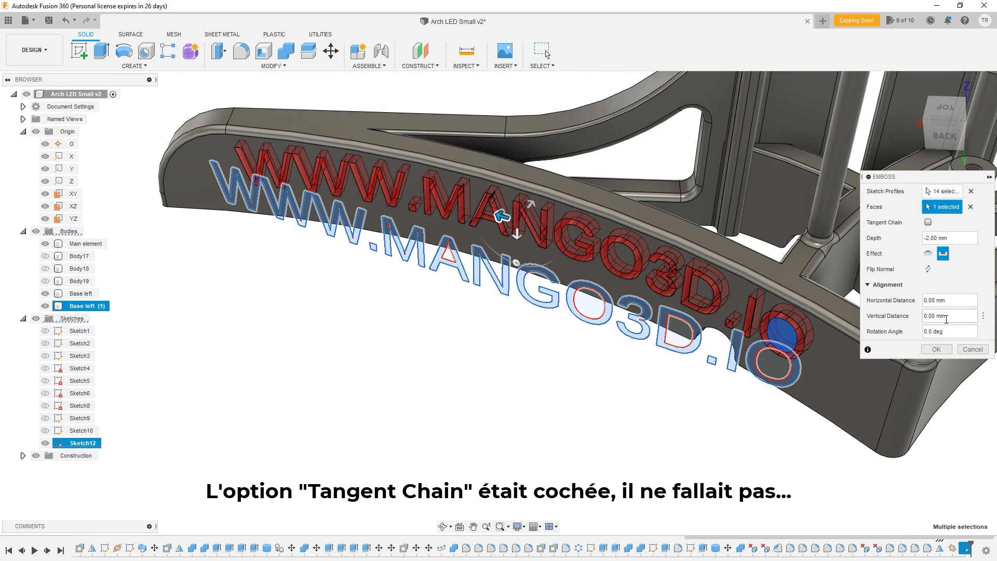
double_click(928, 240)
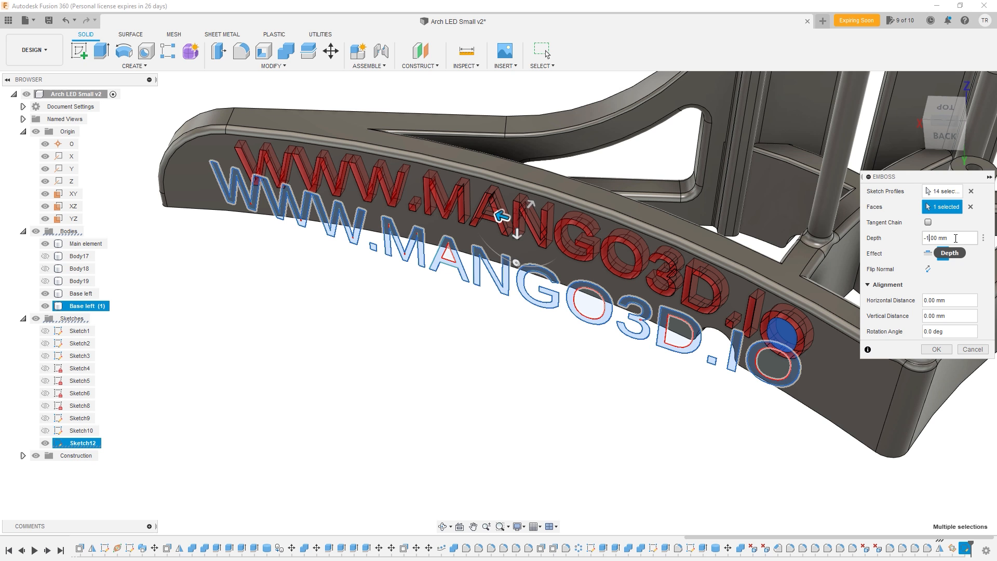
key("Return")
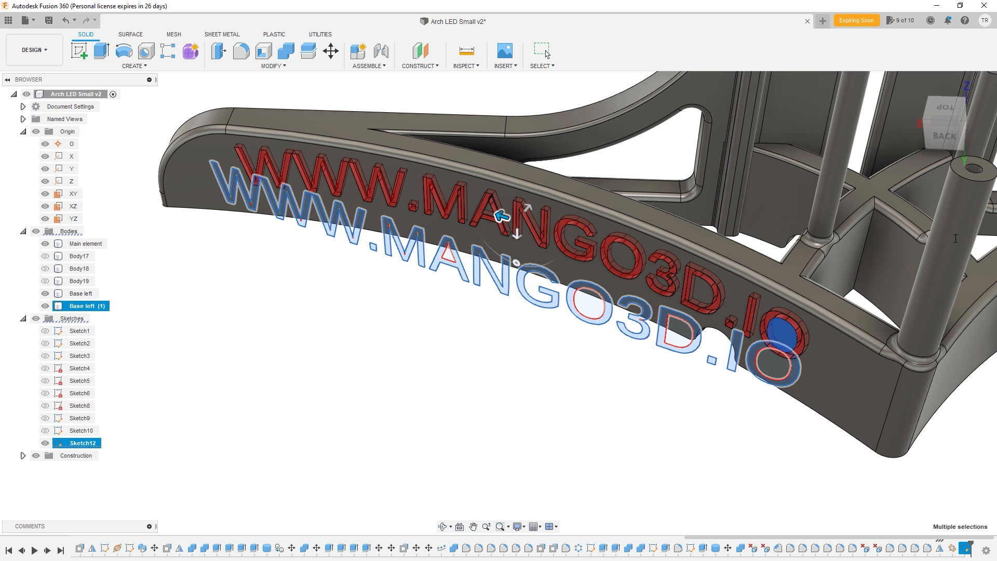
- Deboss the LYCHEE SLICER text into the outer arm face of the Base left body at a depth of -1 mm
middle_click_drag(528, 312, 531, 282, "shift")
scroll(529, 282, "down", 8)
middle_click_drag(402, 293, 555, 289, "shift")
scroll(413, 315, "down", 3)
left_click(352, 336)
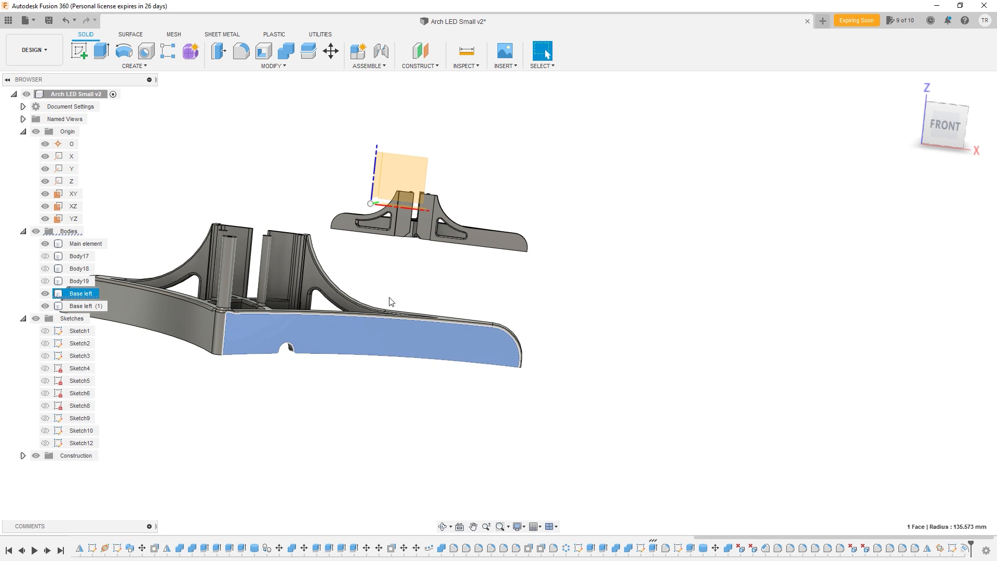
left_click(283, 67)
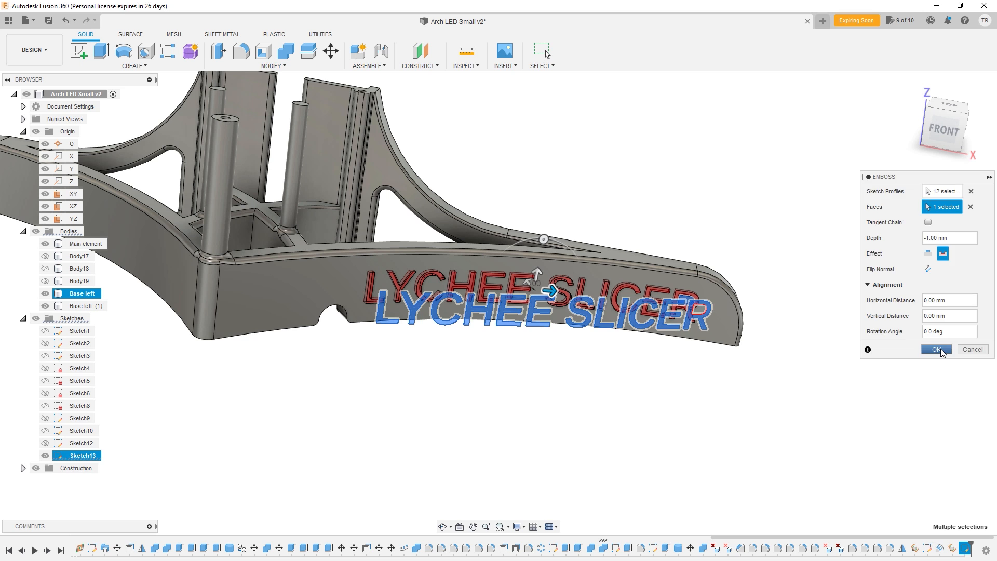
left_click(936, 349)
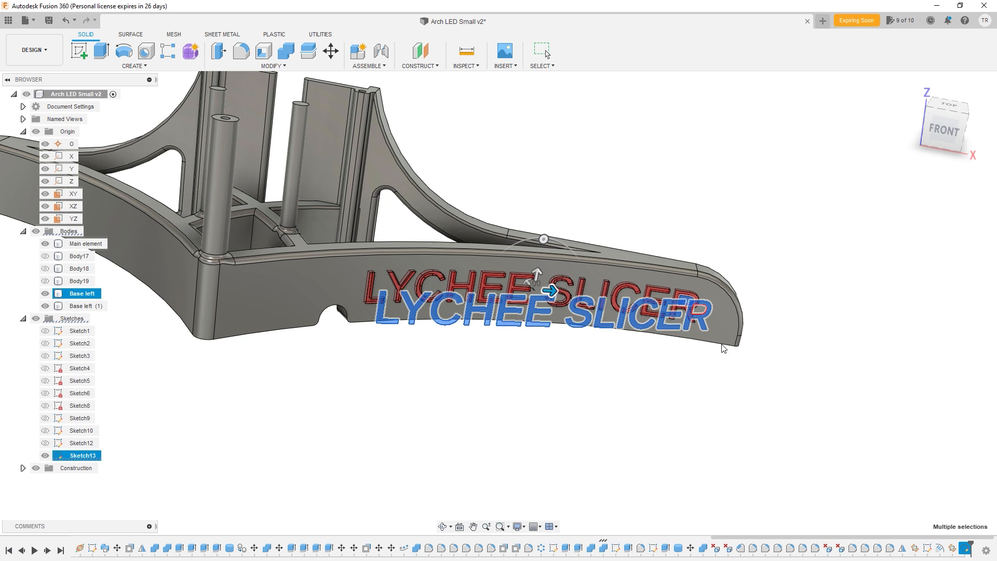
scroll(641, 385, "down", 5)
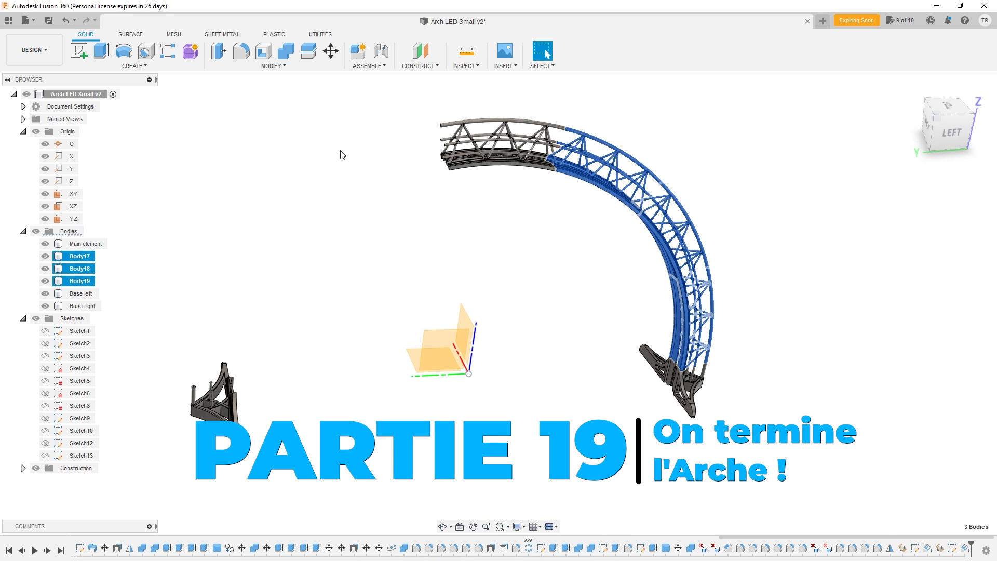
- Mirror Body17, Body18 and Body19 across the XZ plane as new bodies to complete the arch
left_click(134, 66)
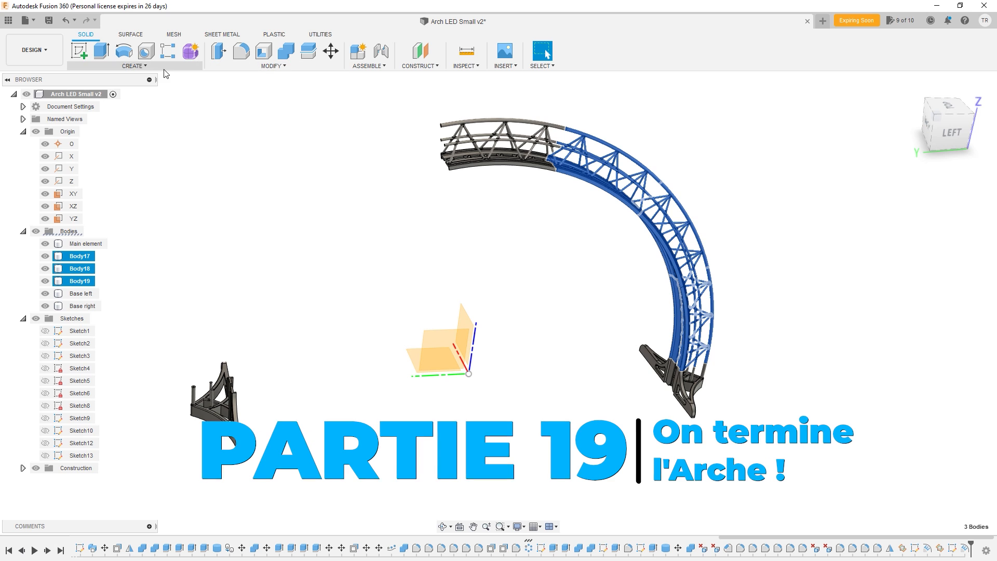
left_click(86, 308)
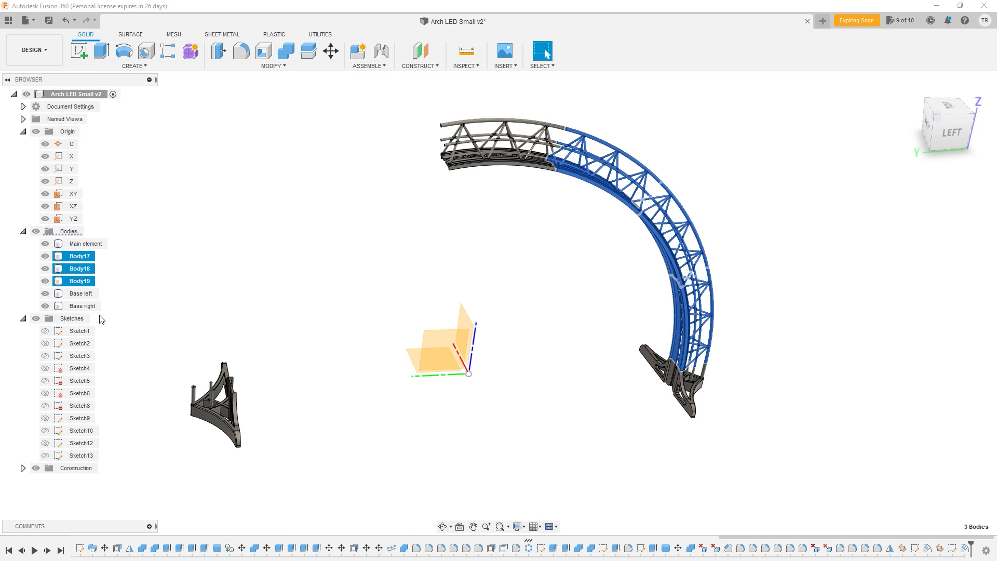
left_click(465, 329)
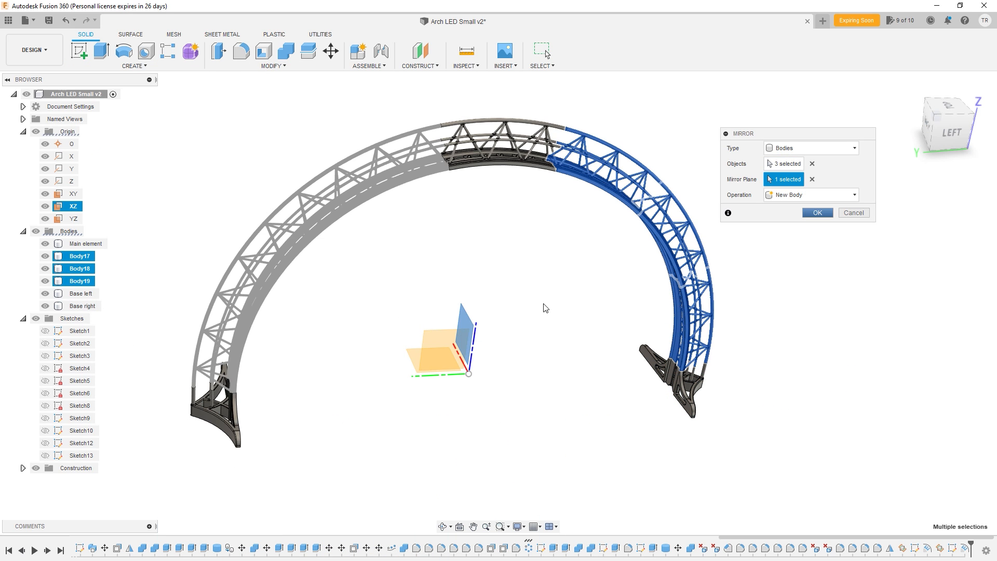
left_click(828, 216)
middle_click_drag(580, 289, 566, 302, "shift")
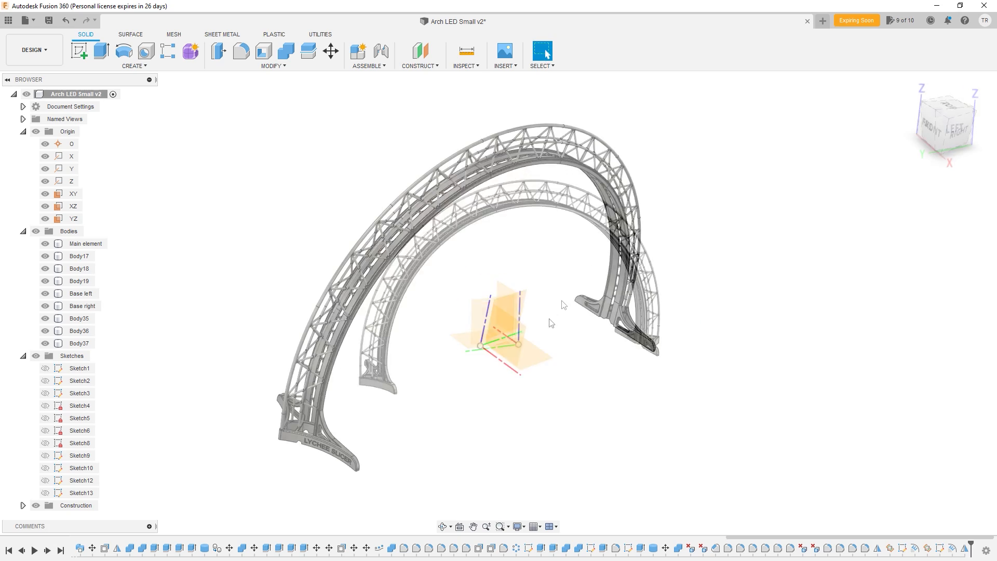
middle_click_drag(525, 292, 532, 317, "shift")
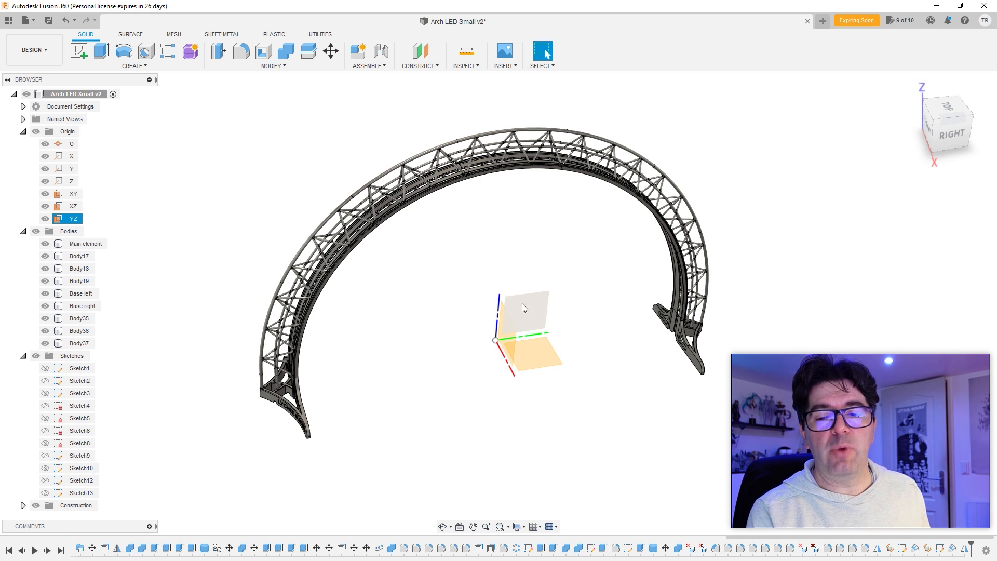
middle_click_drag(591, 283, 623, 269, "shift")
left_click(623, 269)
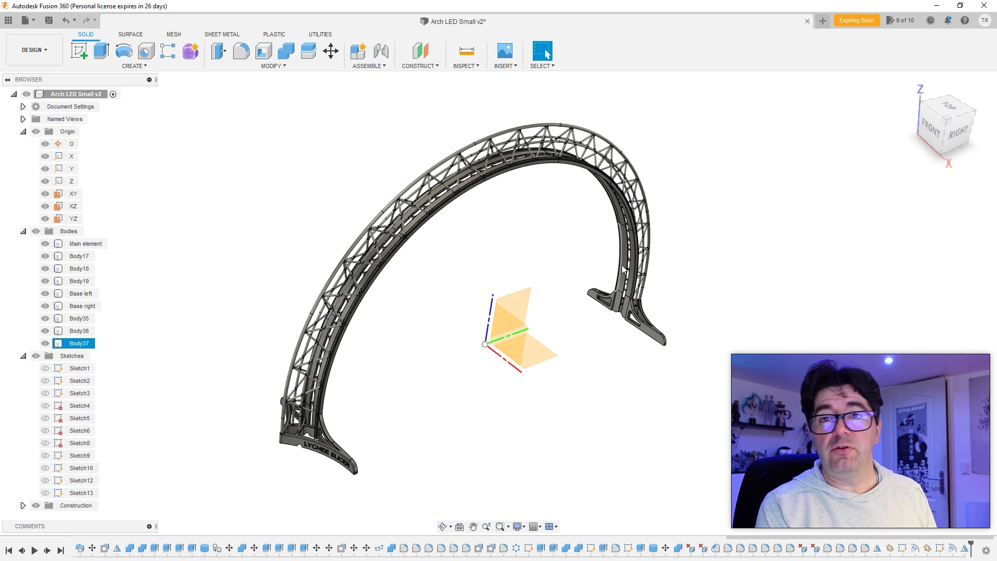
middle_click_drag(577, 291, 548, 262, "shift")
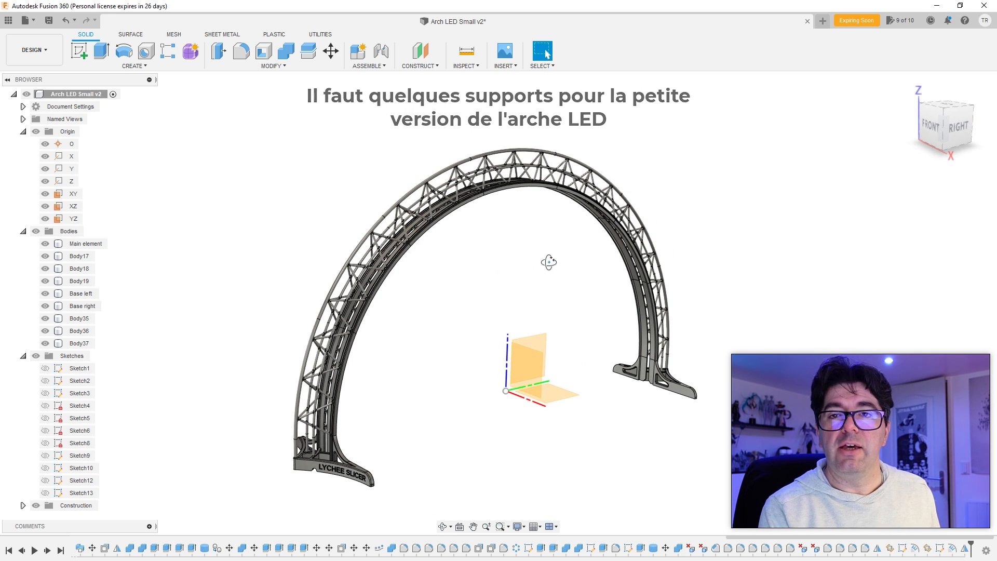